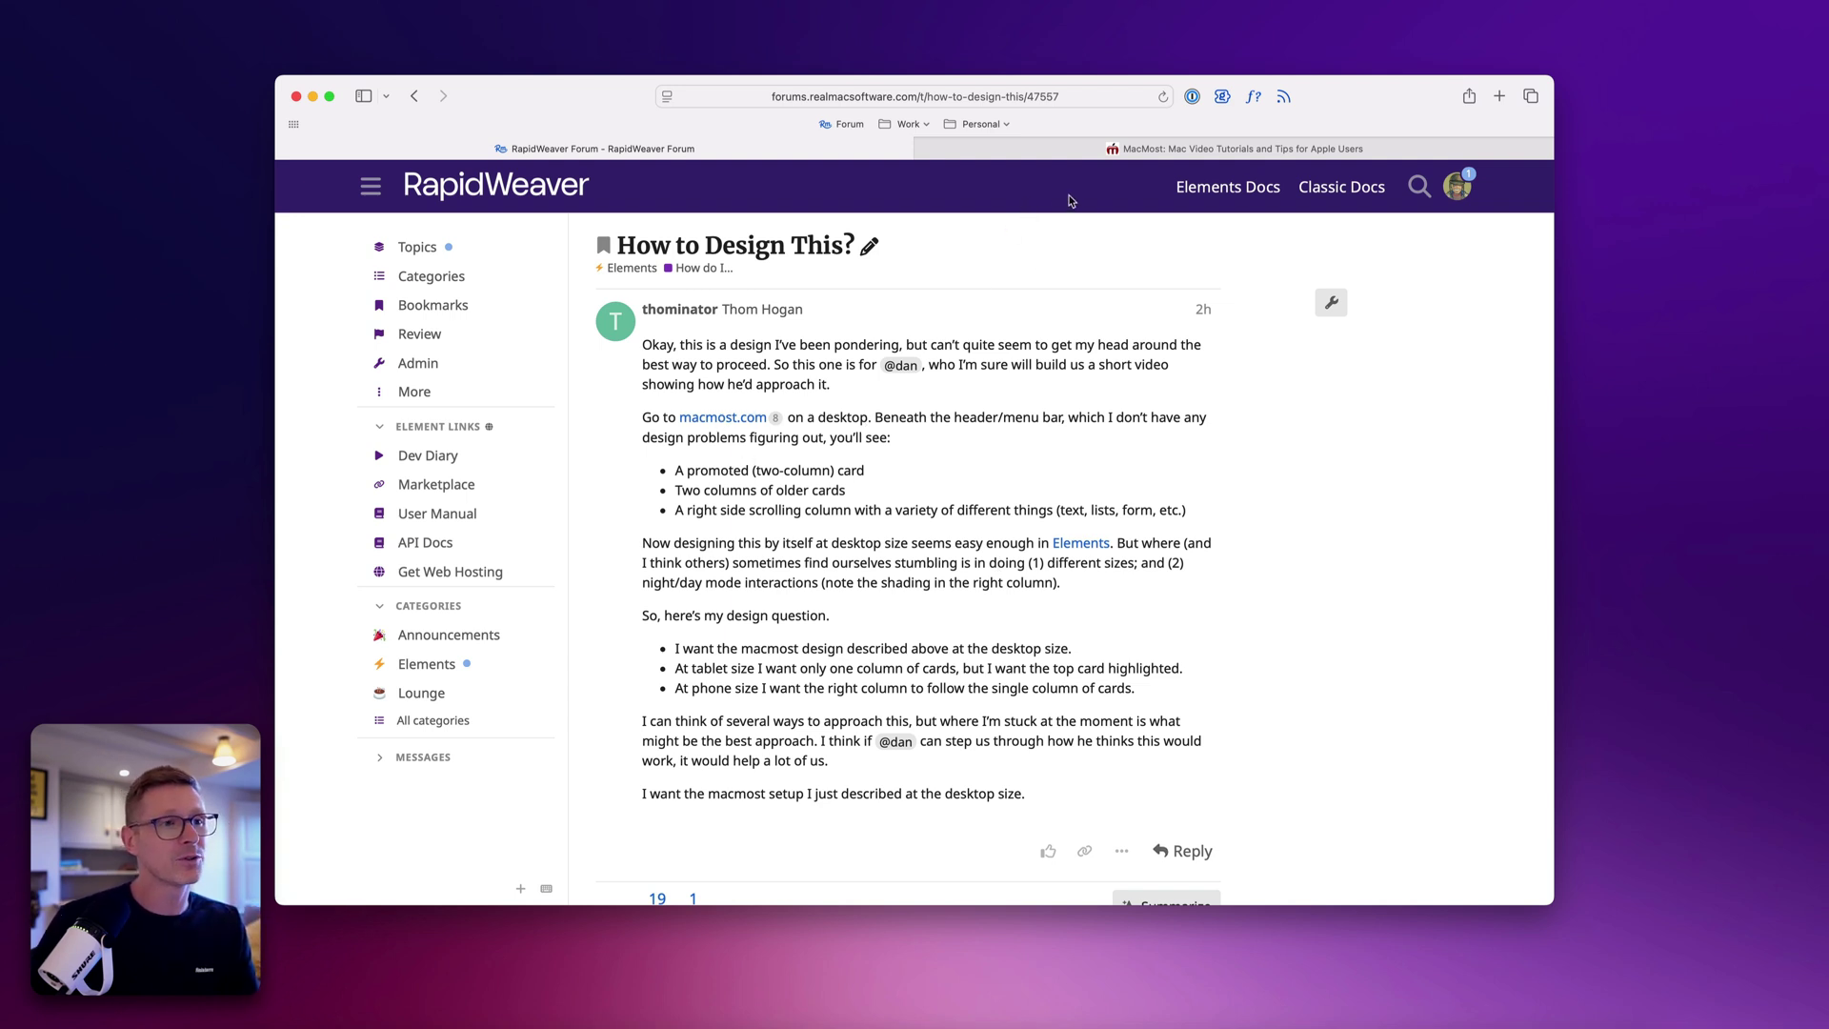
Step: Bring up the MacMost homepage tab in Safari
click(1029, 157)
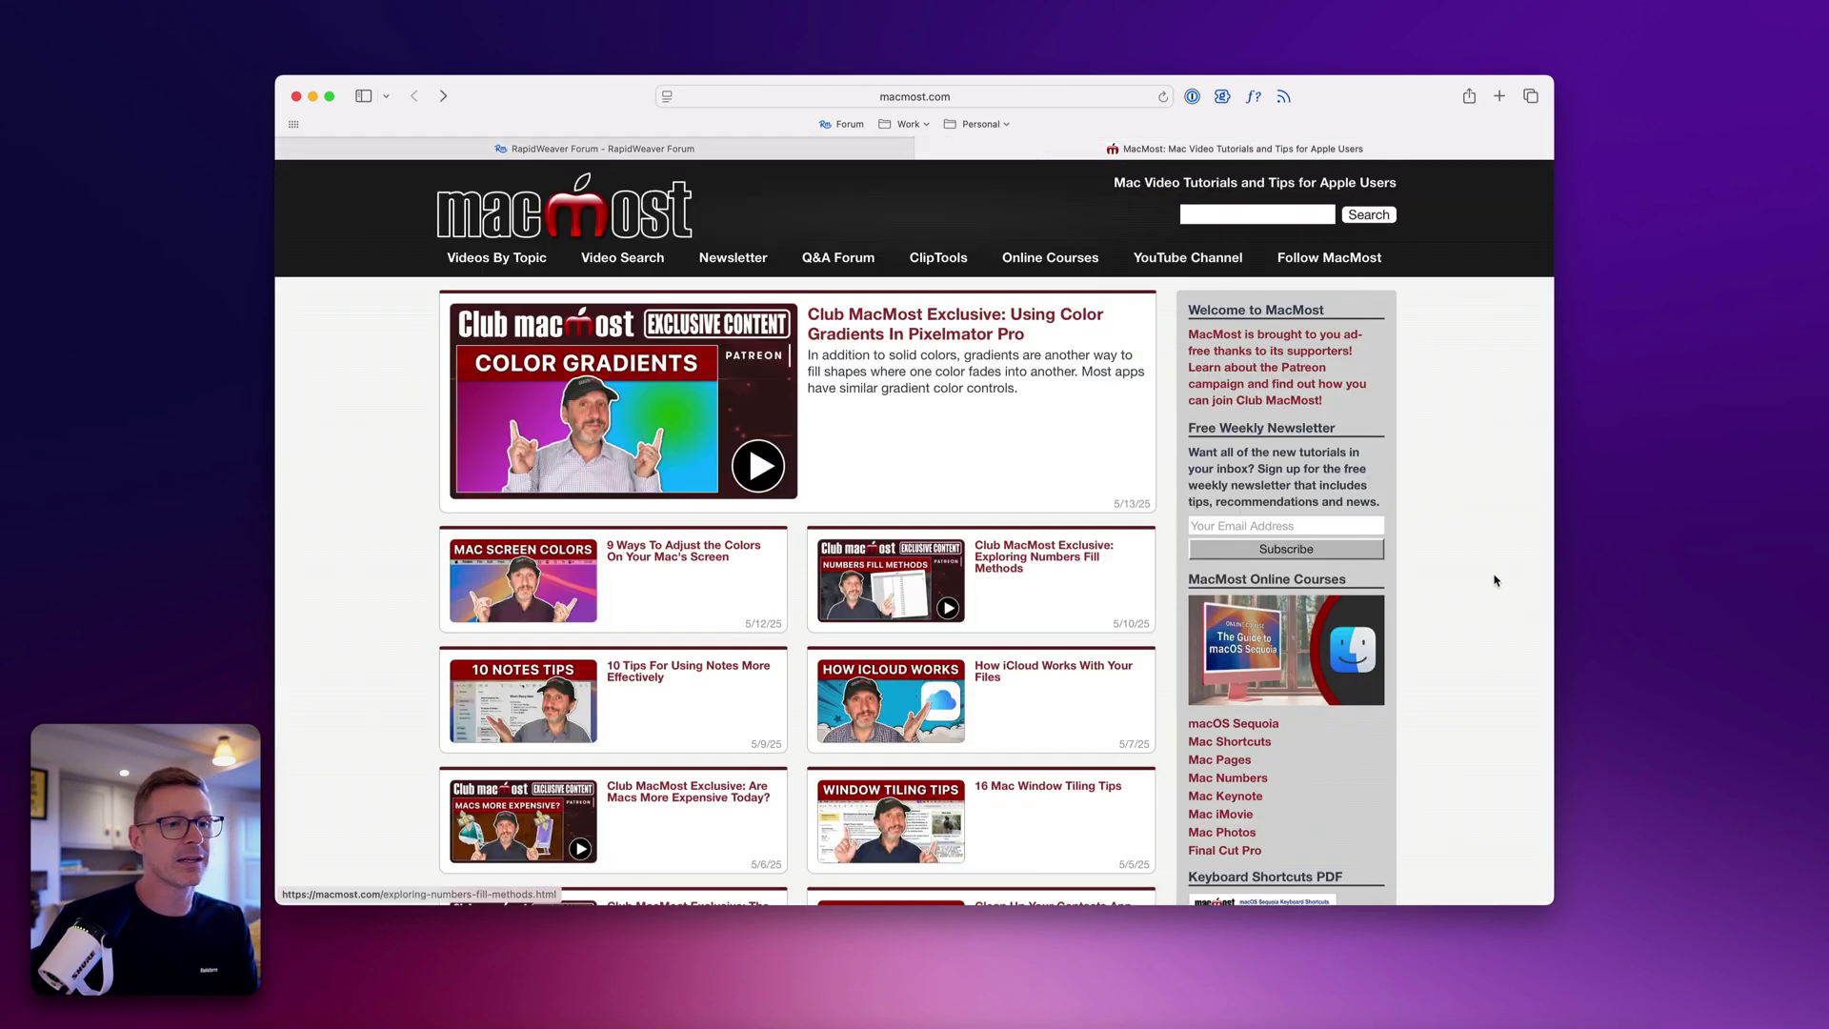
Step: Narrow and widen Safari to watch MacMost reflow, then return to the forum post
drag(1554, 585, 1449, 629)
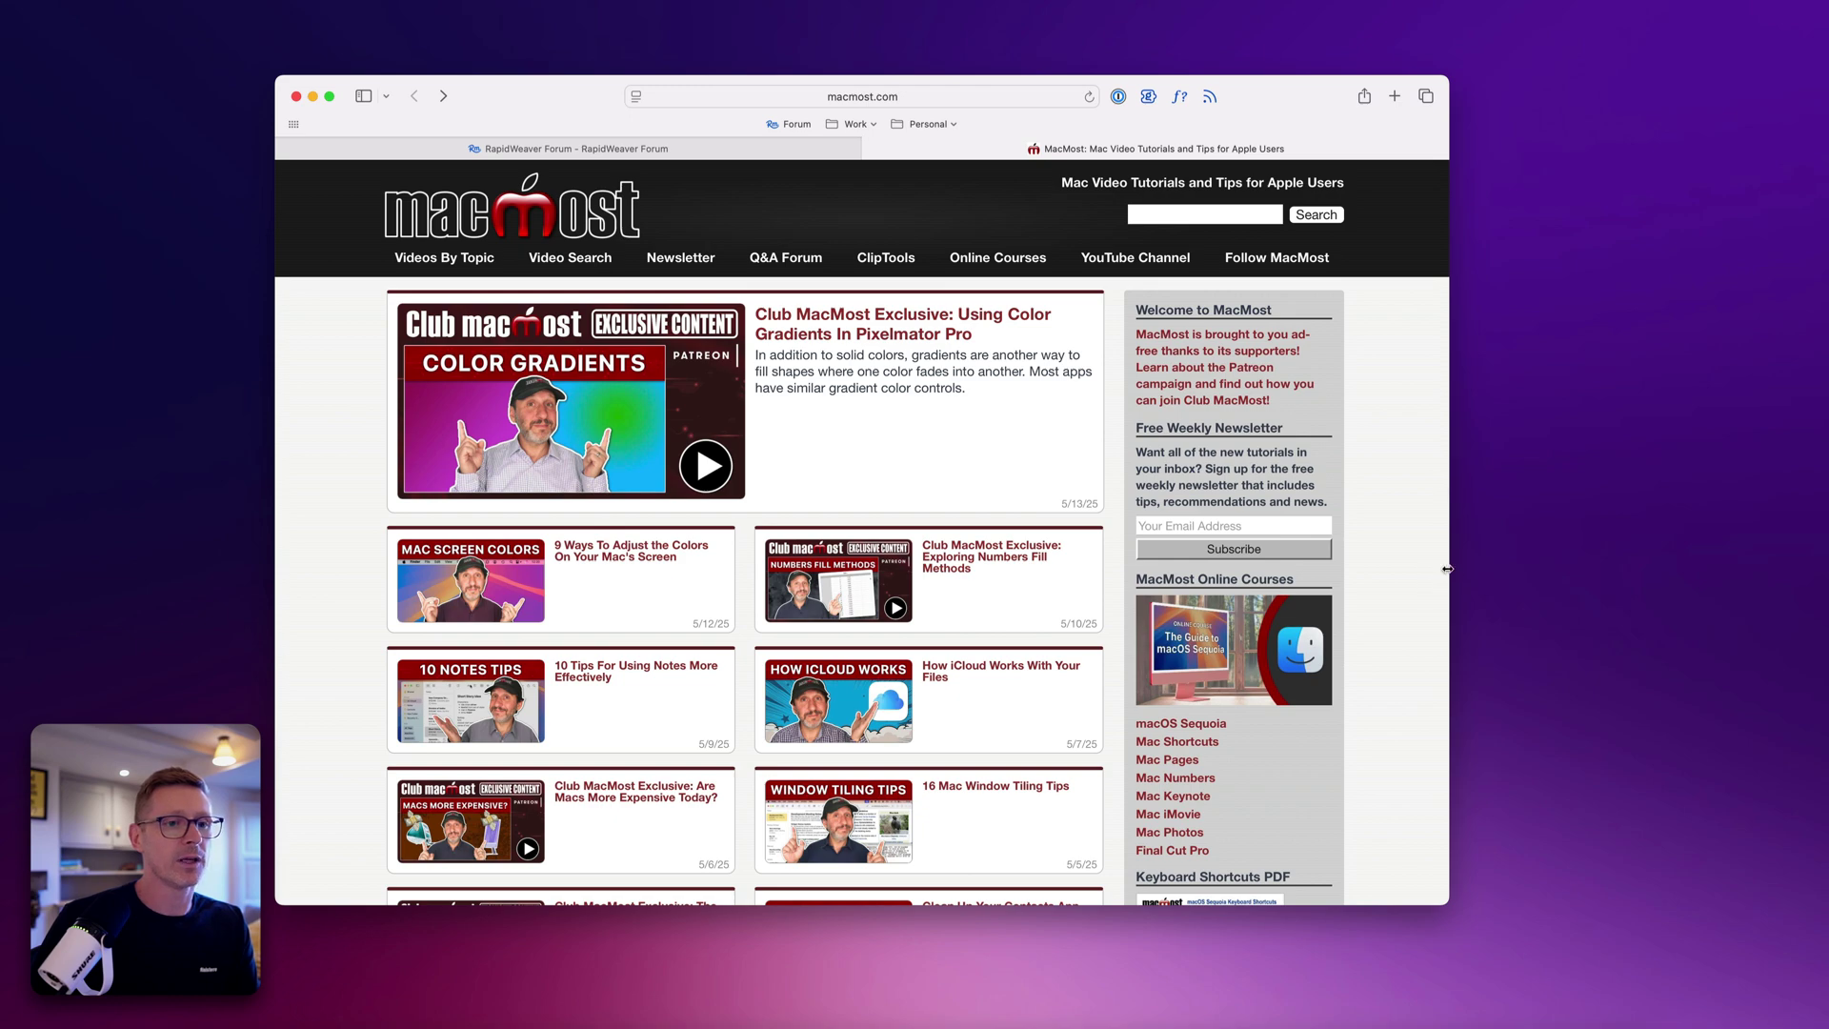
drag(1448, 569, 857, 578)
scroll(790, 662, down, 20)
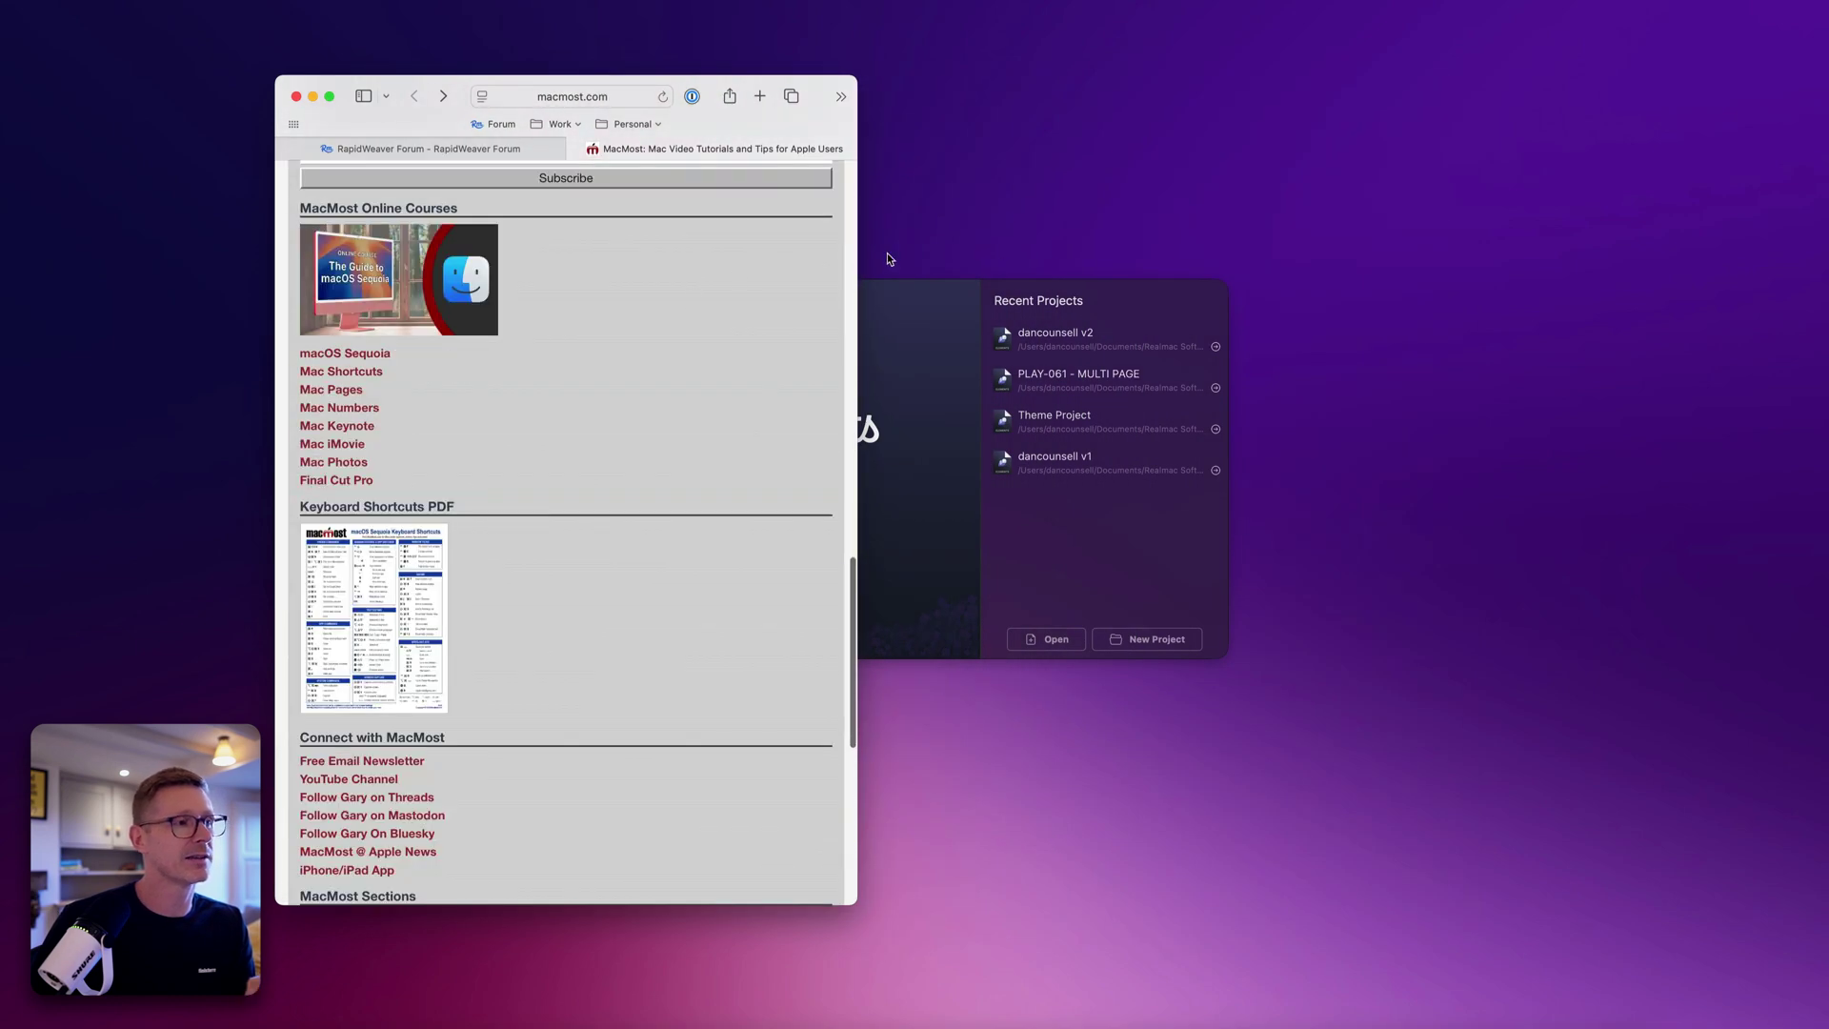
scroll(685, 690, up, 20)
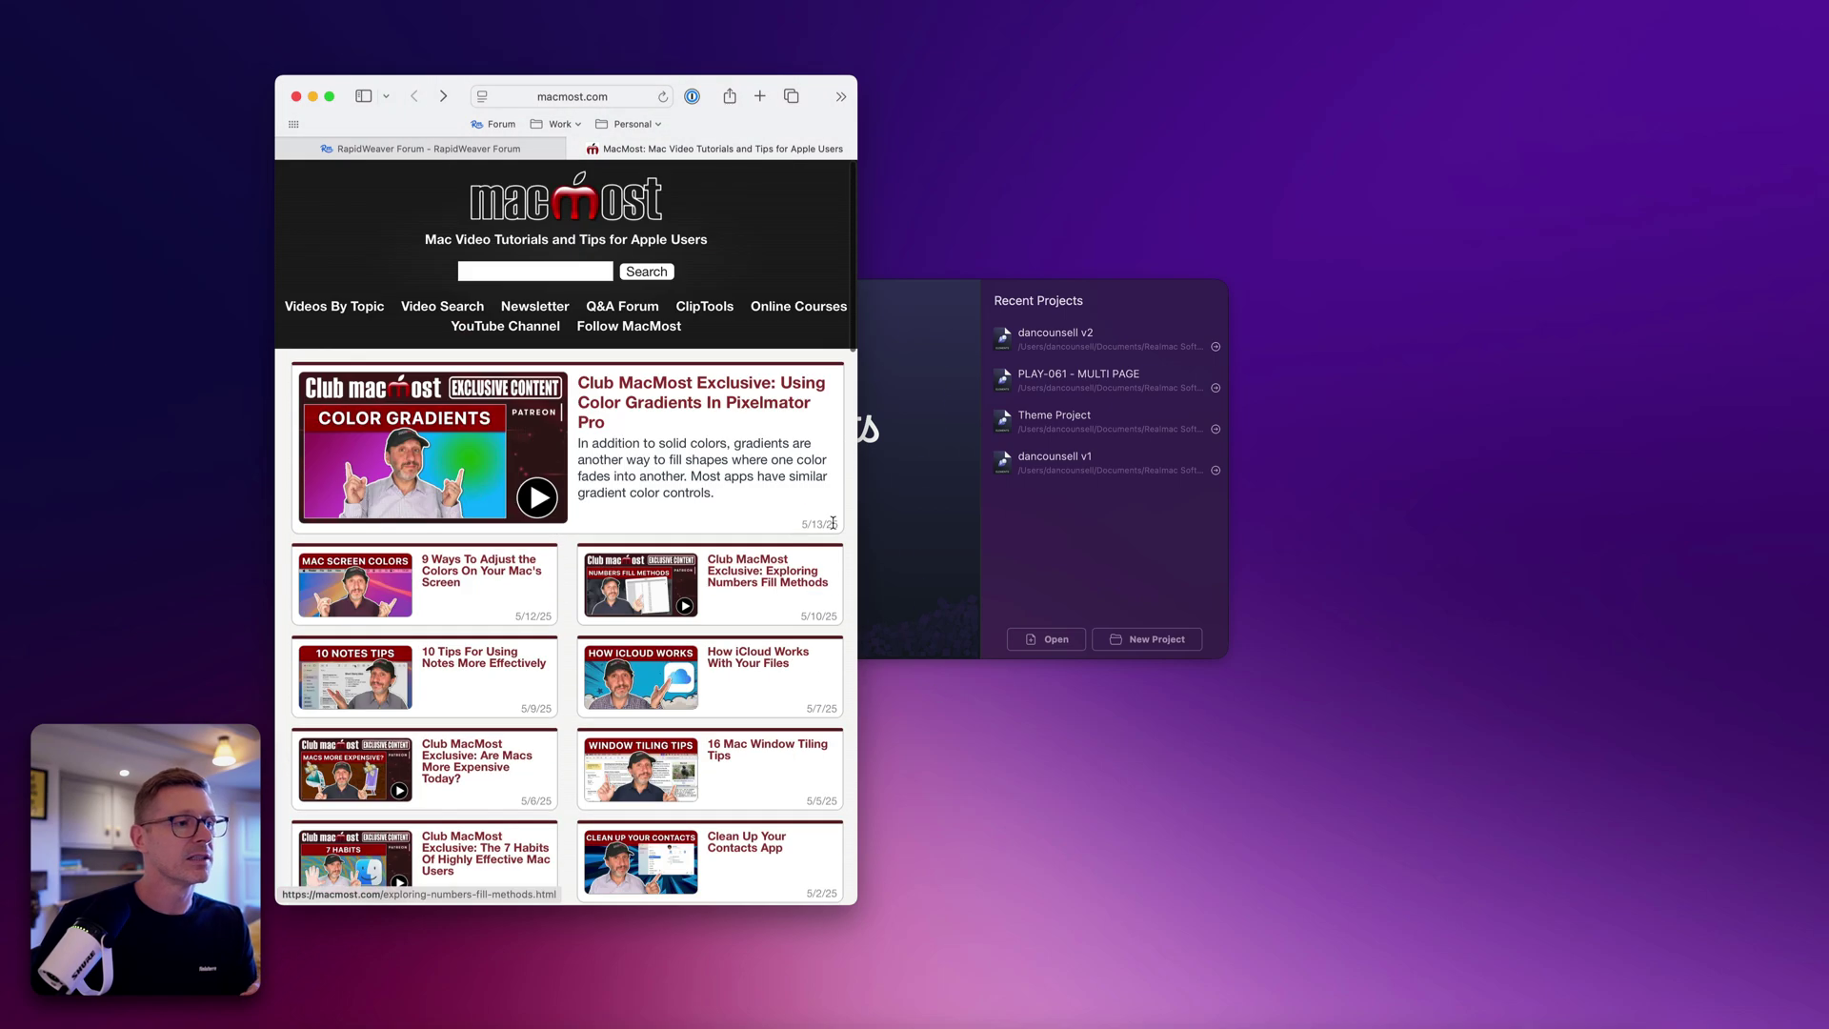
drag(860, 534, 1512, 533)
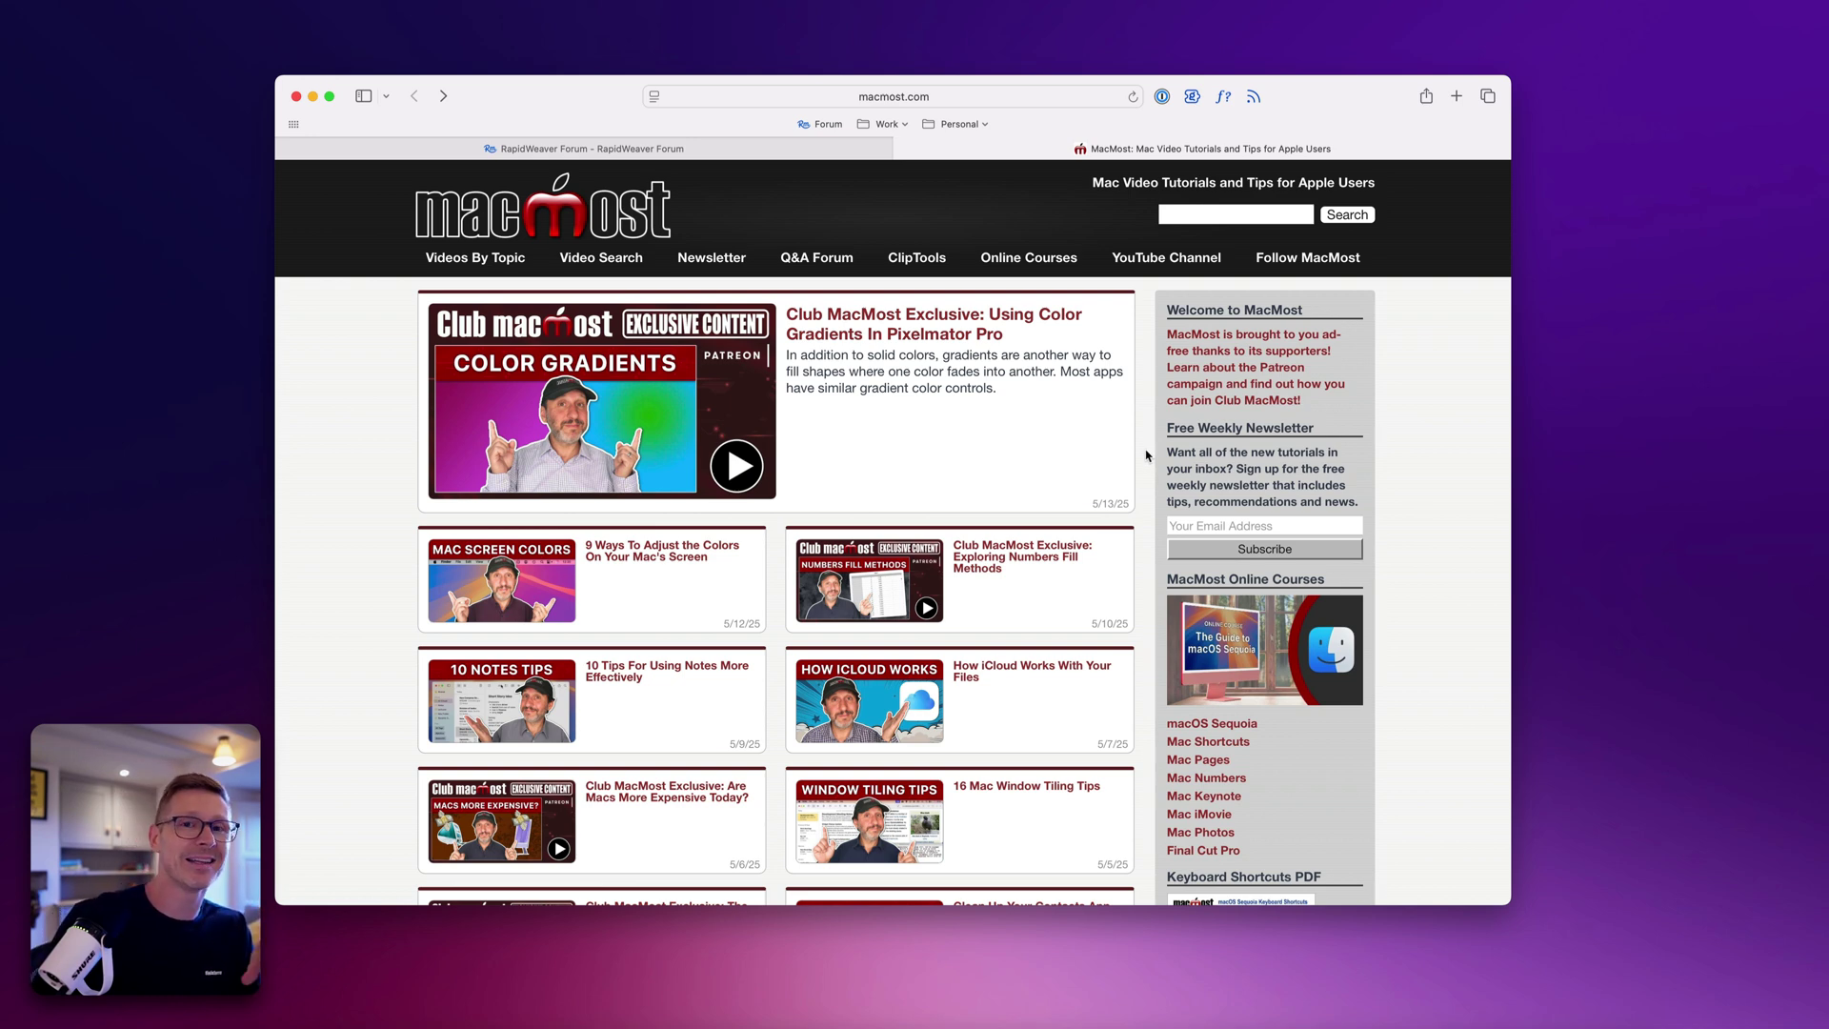
click(705, 149)
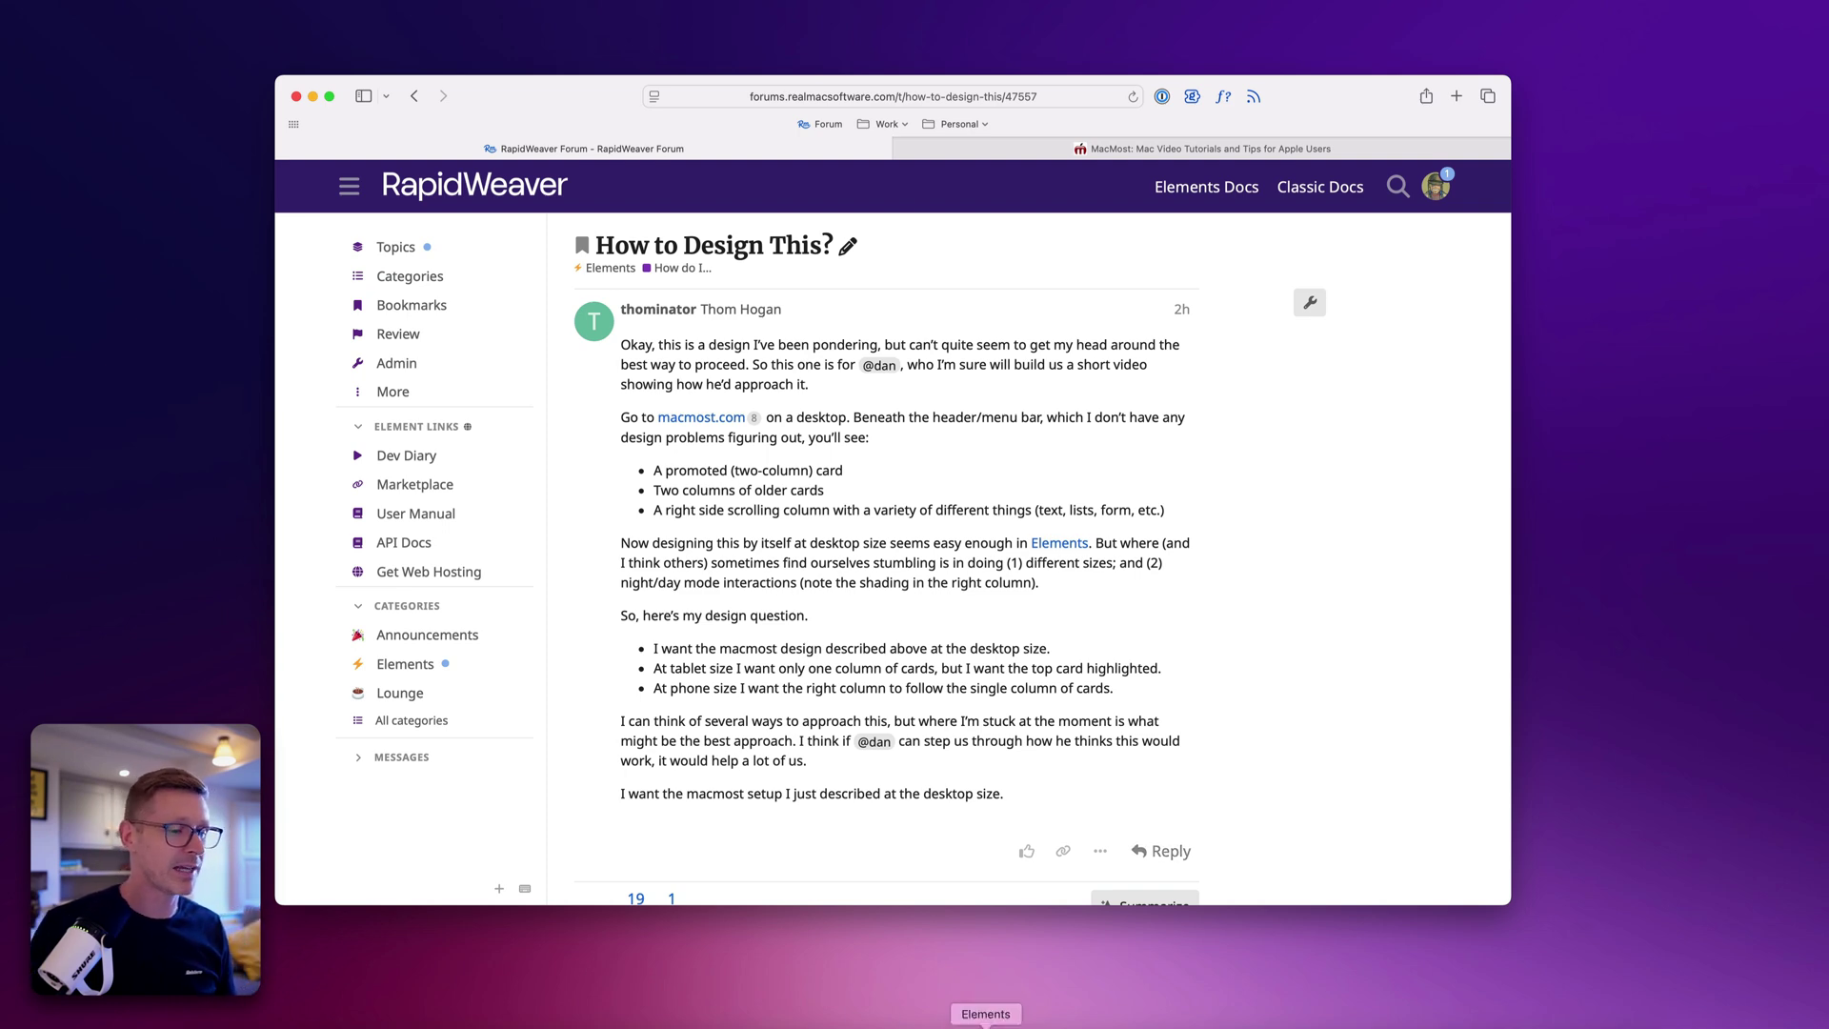
Step: Start a new Elements project and enable the XL 1280px breakpoint in theme Screens
click(987, 1026)
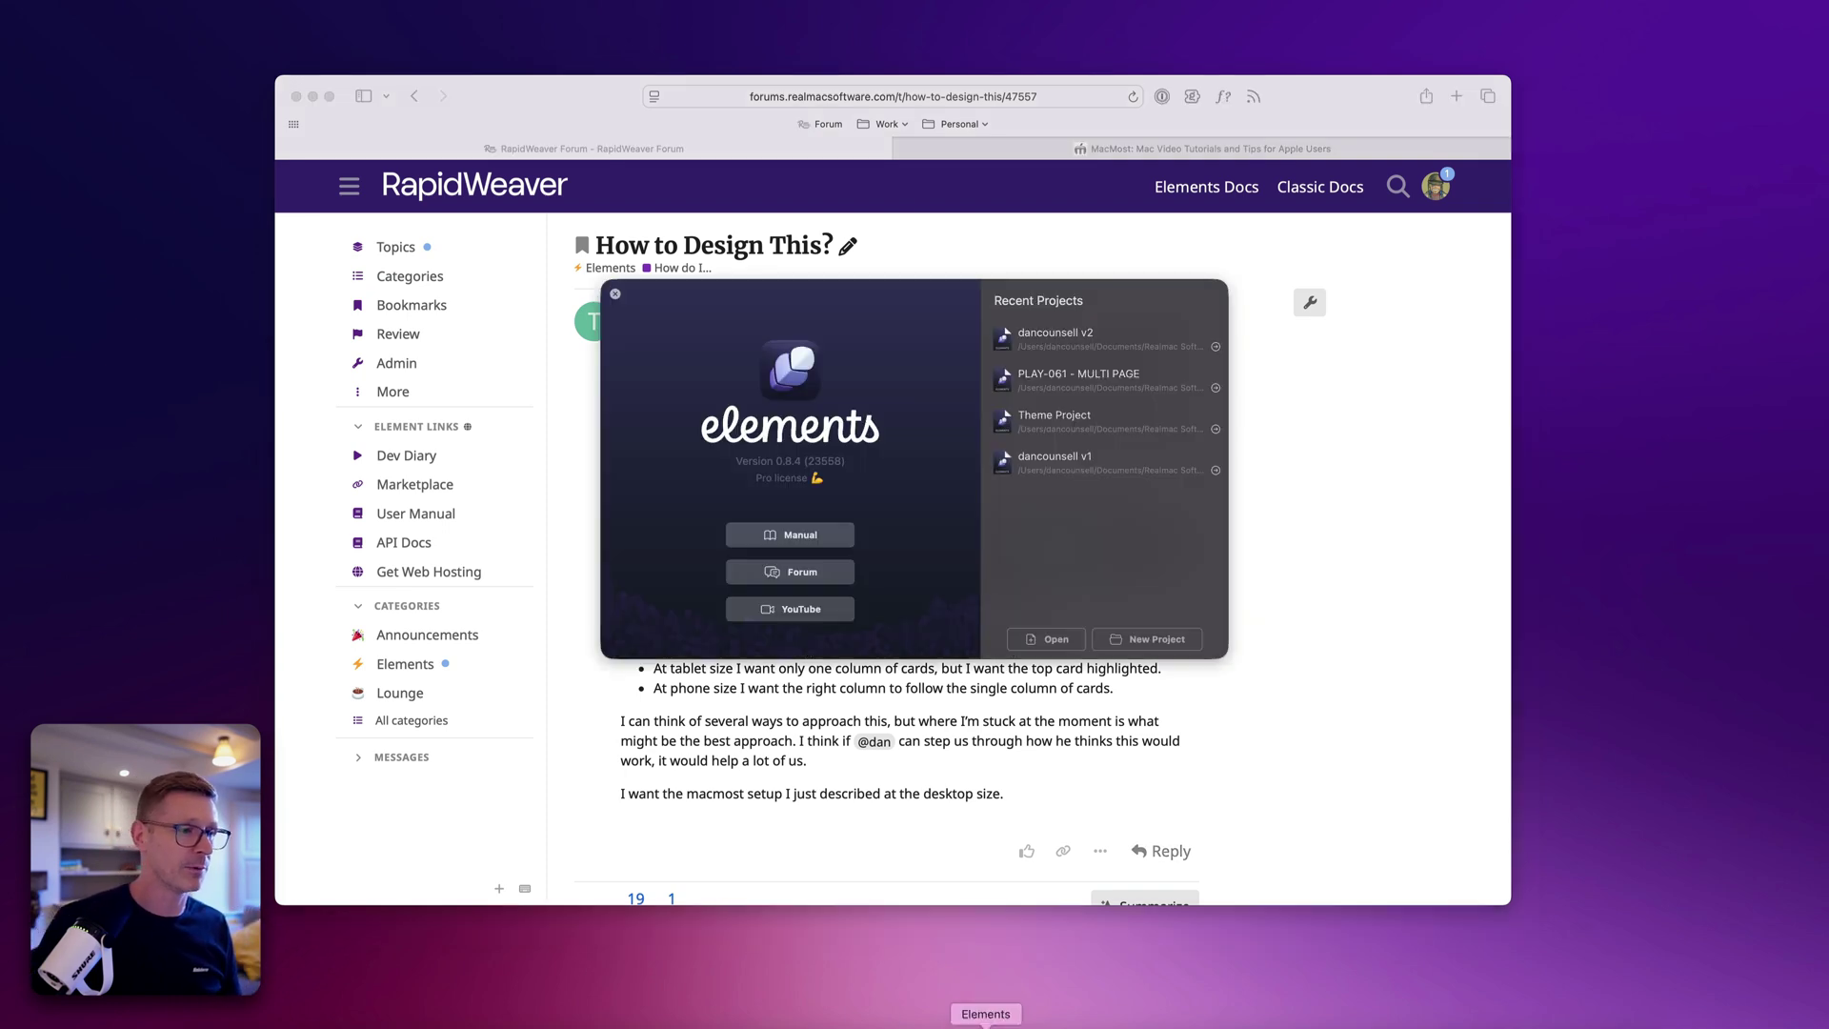
click(1182, 644)
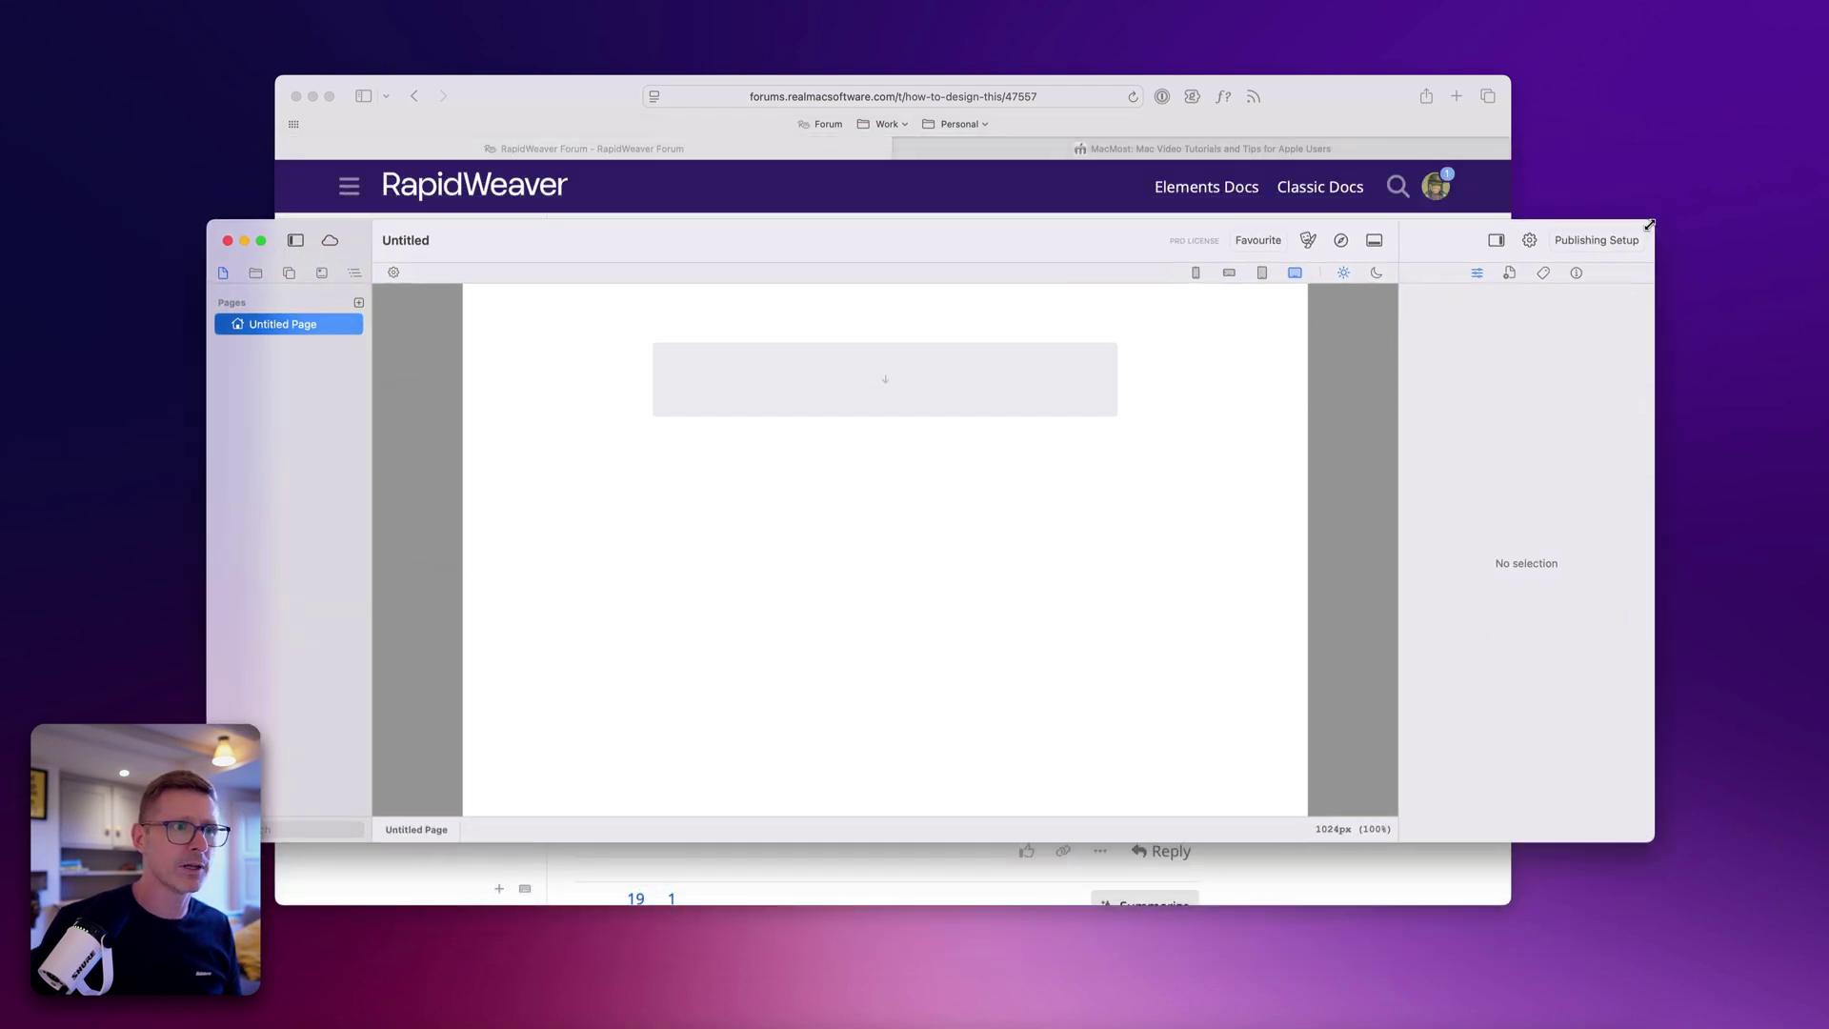
click(1309, 240)
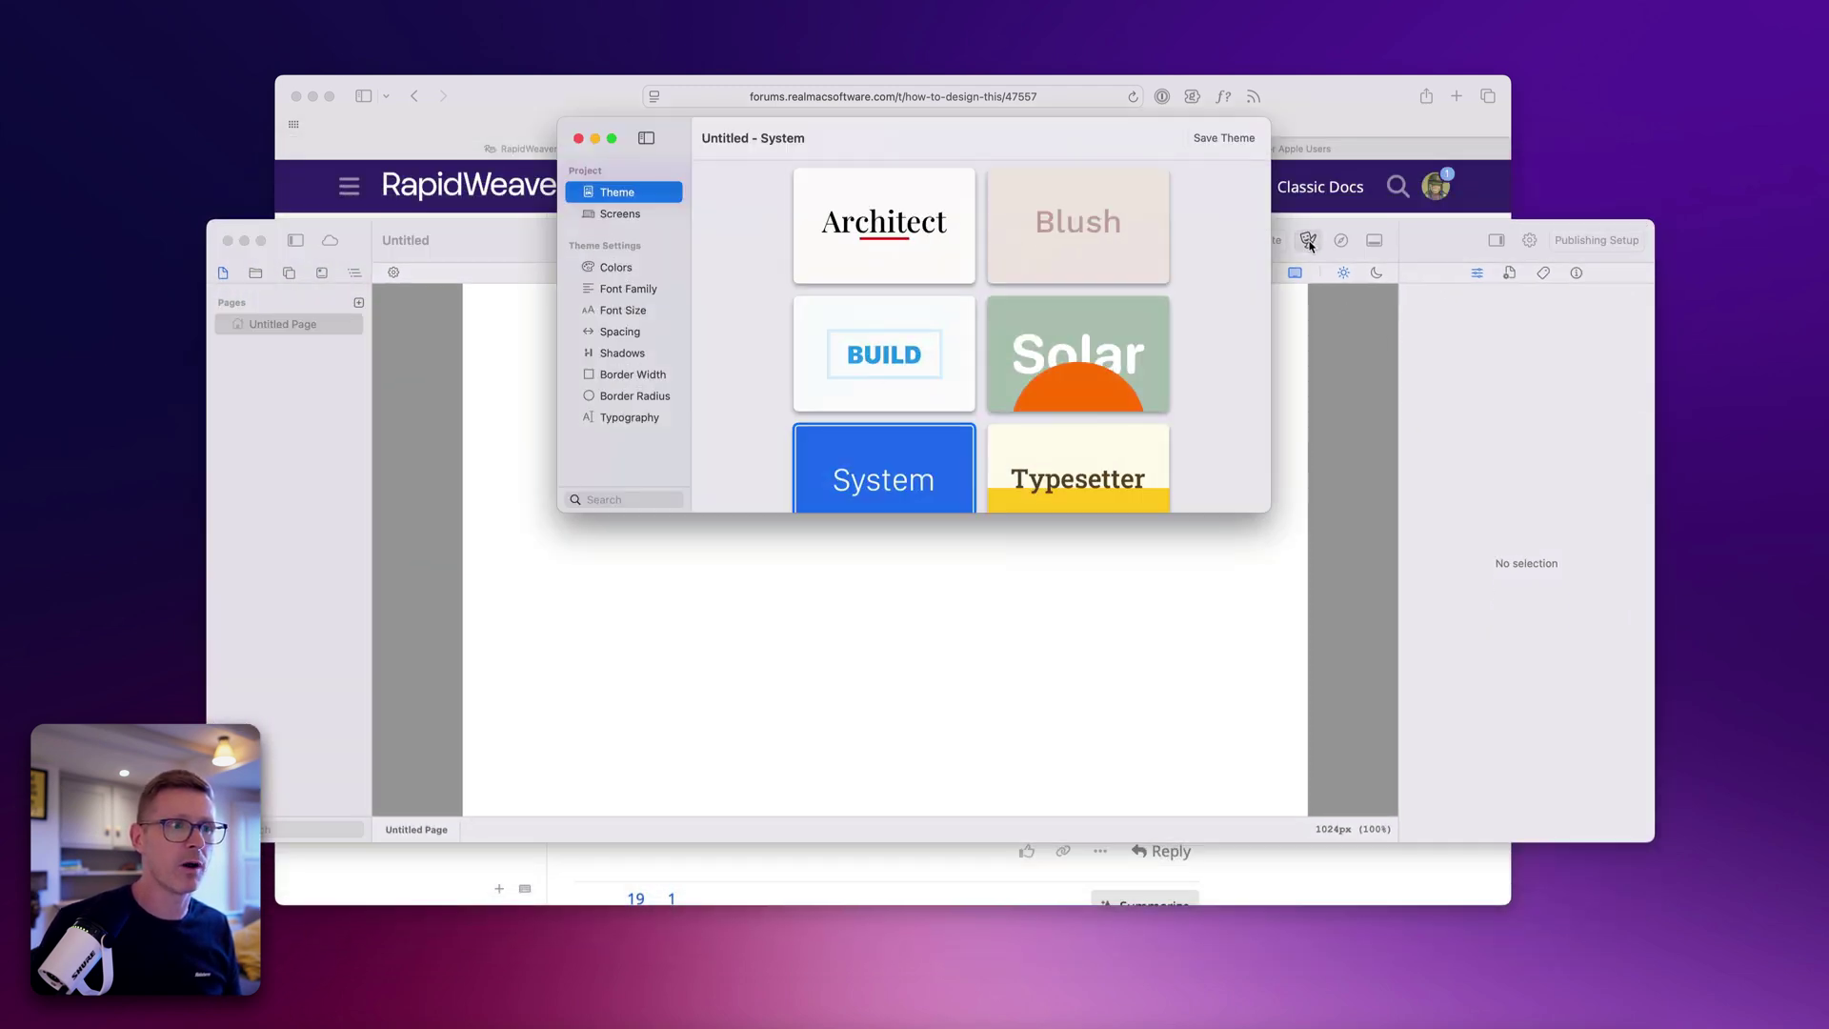
click(591, 213)
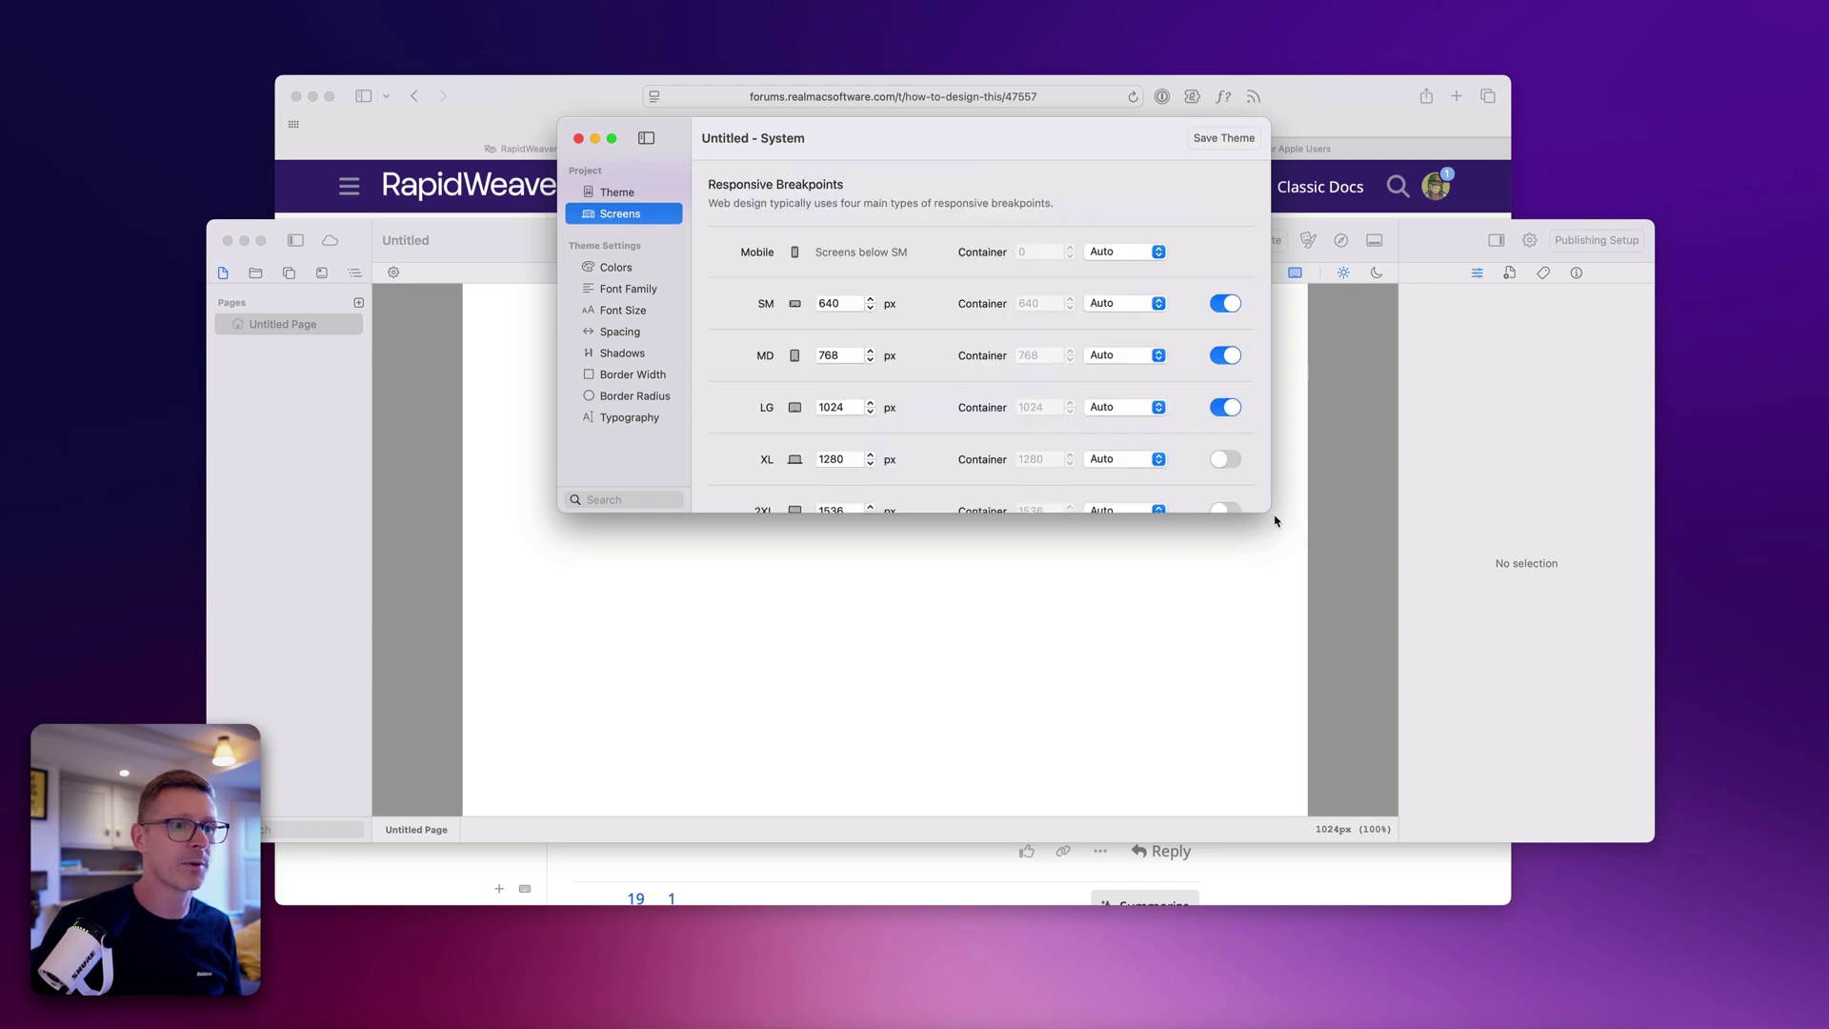
drag(1273, 516, 1302, 625)
click(1248, 456)
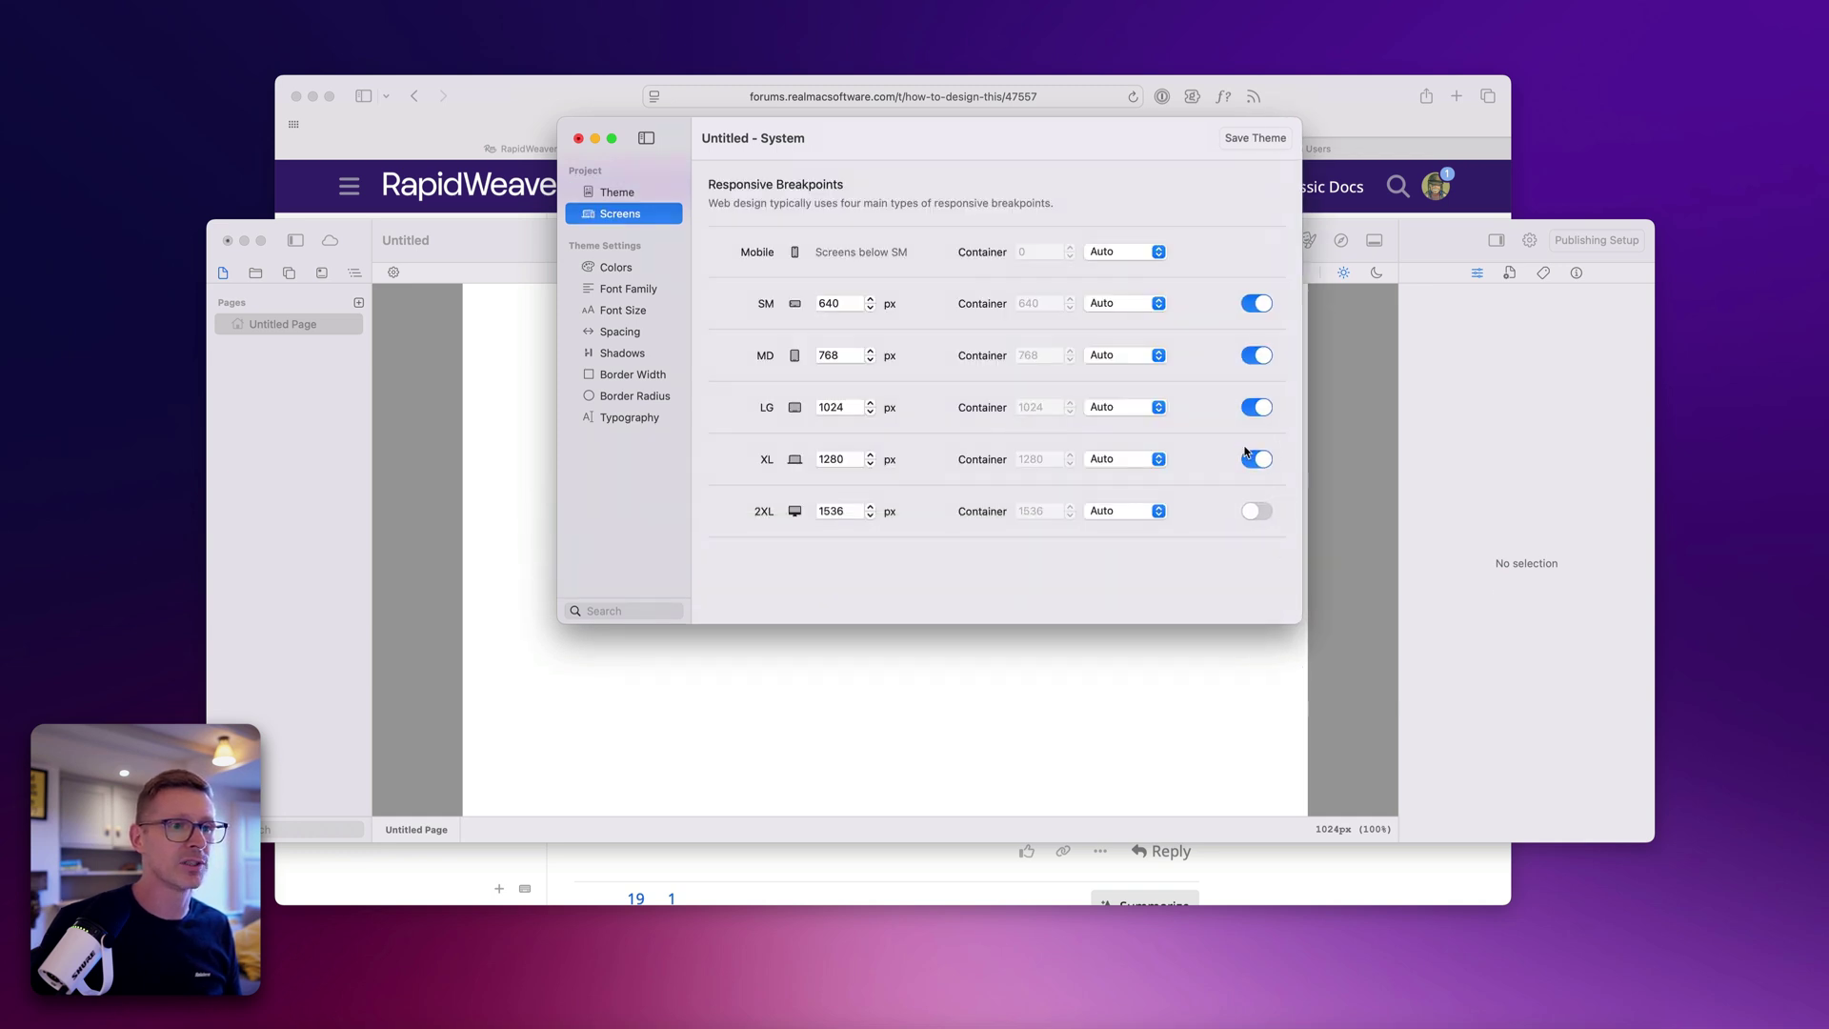
click(578, 139)
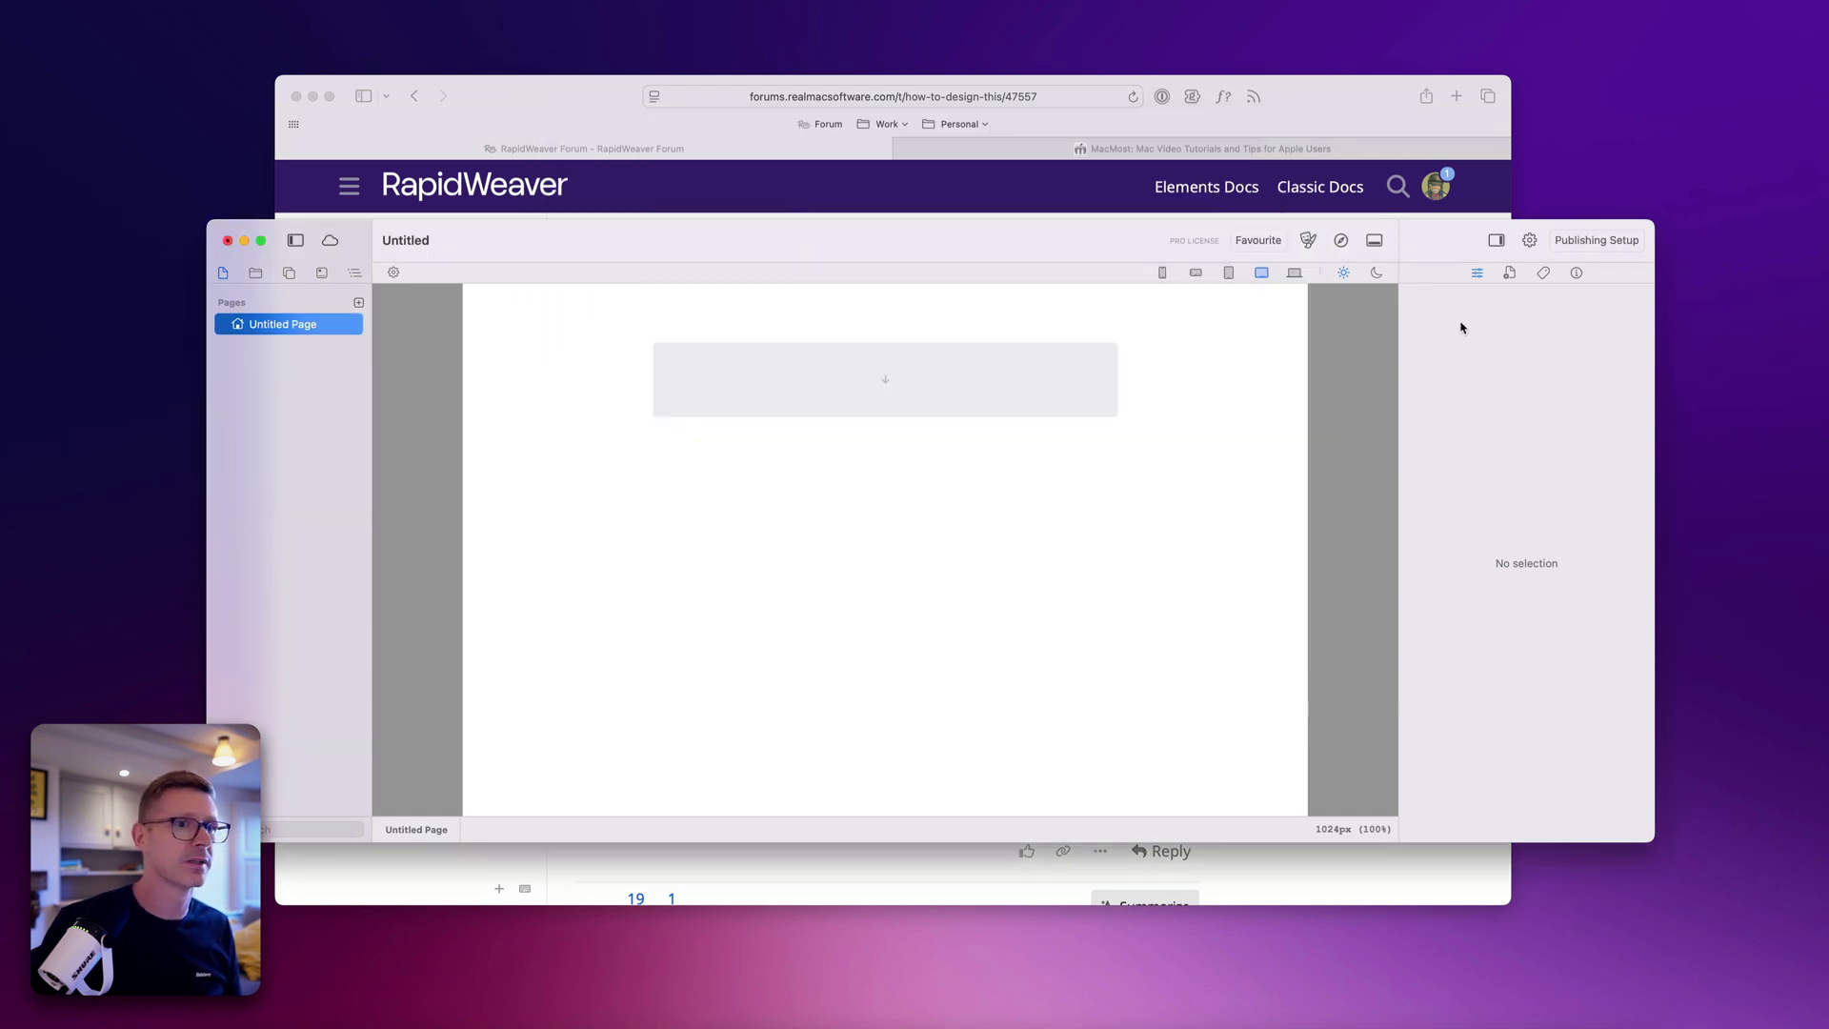
Step: Preview the page at 1280px laptop width and bring up the MacMost page in Safari
click(1294, 272)
drag(1641, 842, 1767, 932)
click(1291, 112)
click(1257, 149)
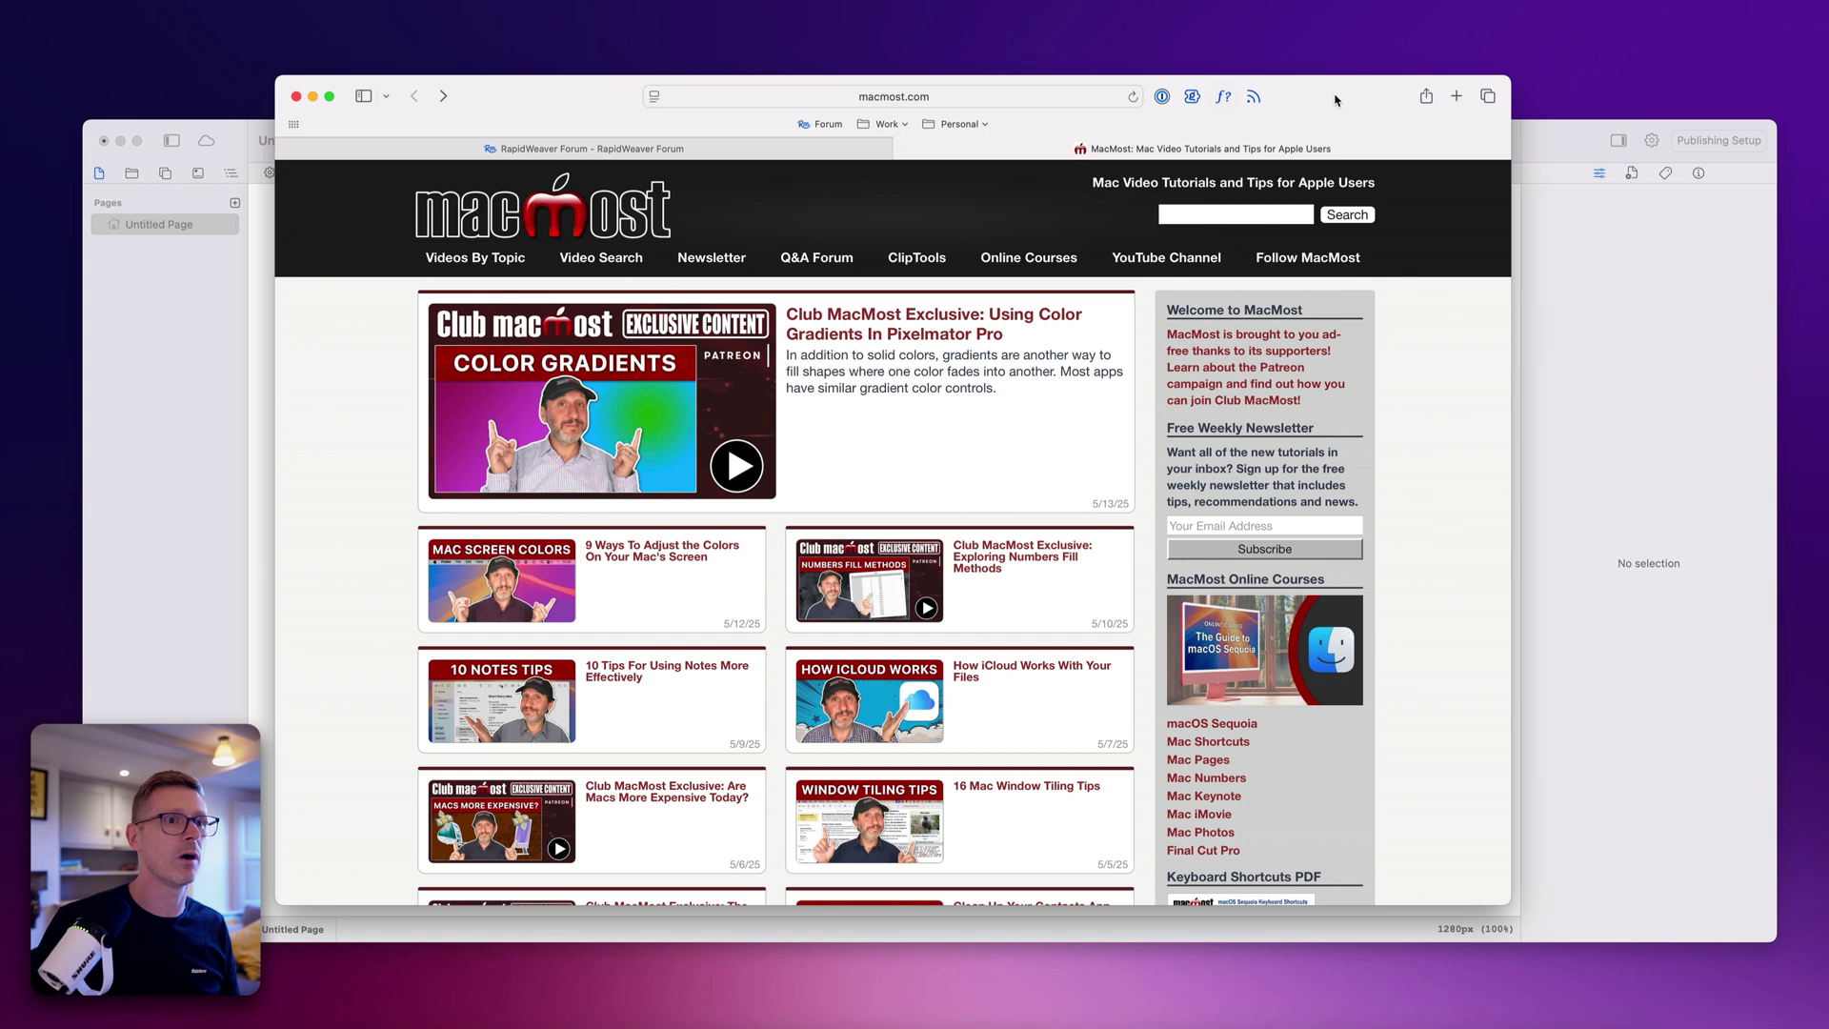
Step: Arrange the Safari and Elements windows so the MacMost page stays available for reference
drag(1389, 147, 1396, 17)
click(1626, 245)
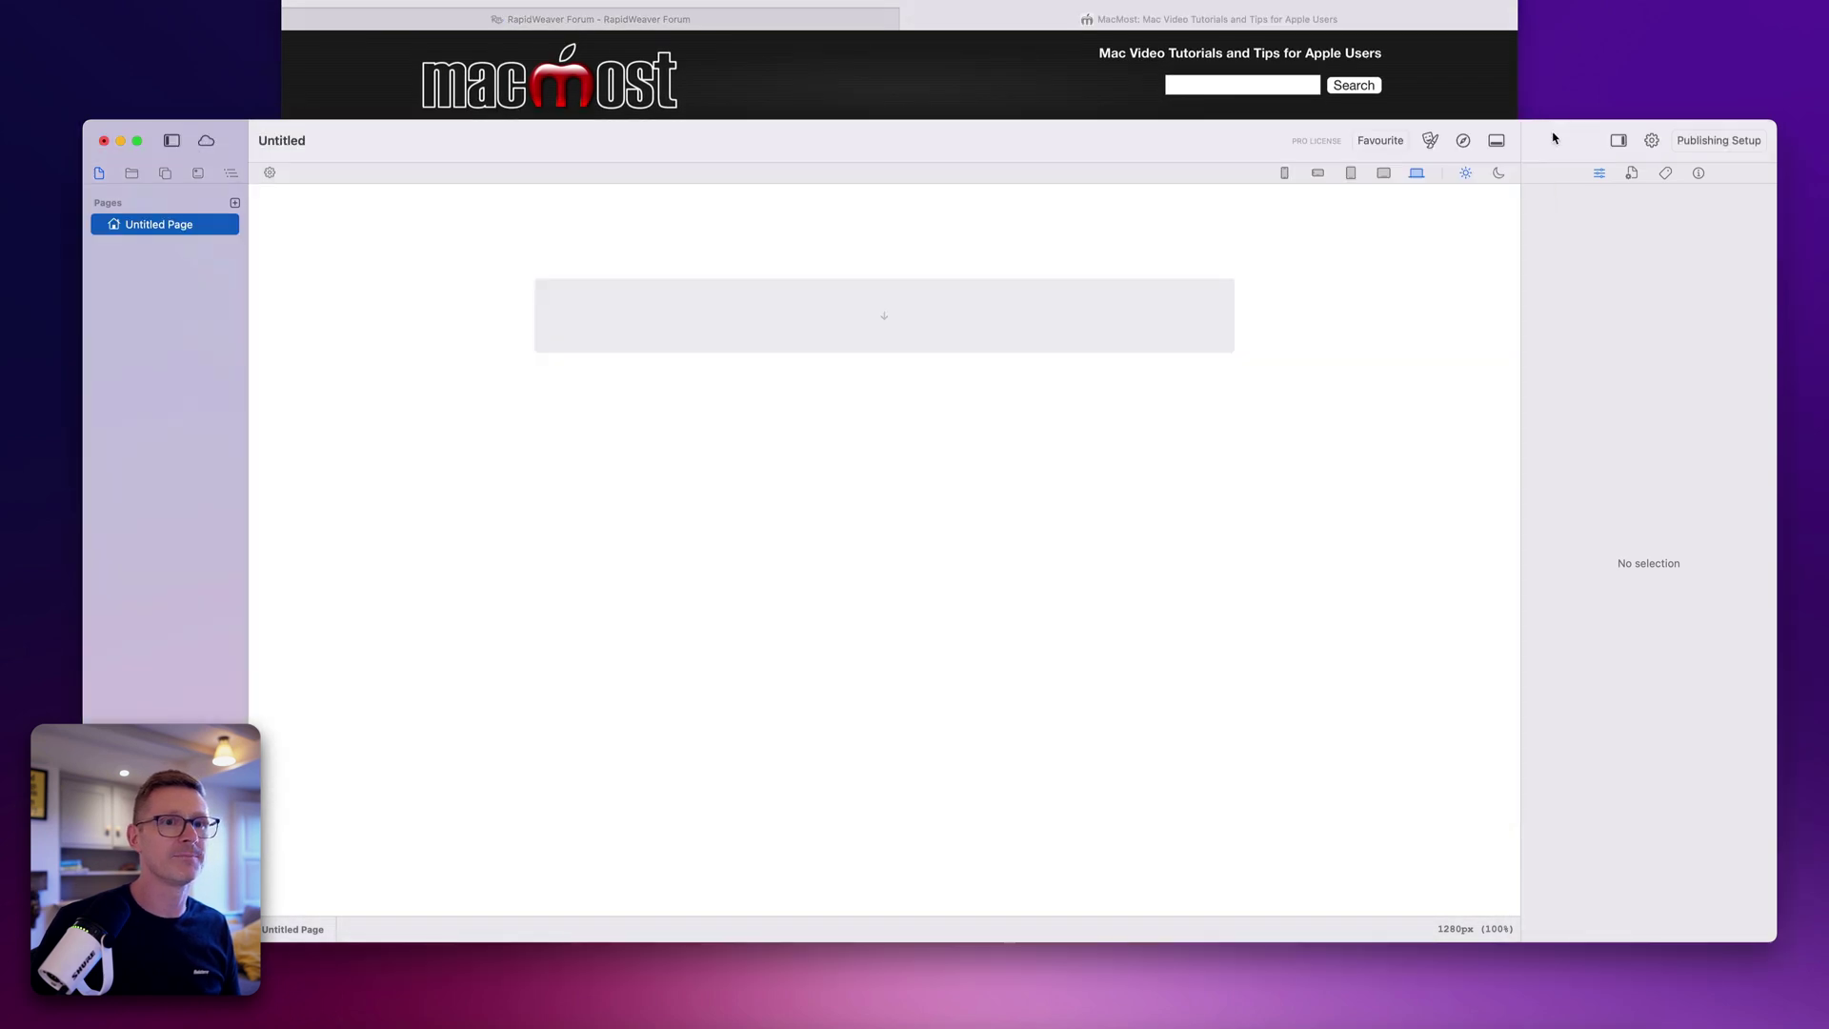
drag(1558, 141, 1553, 162)
click(1110, 130)
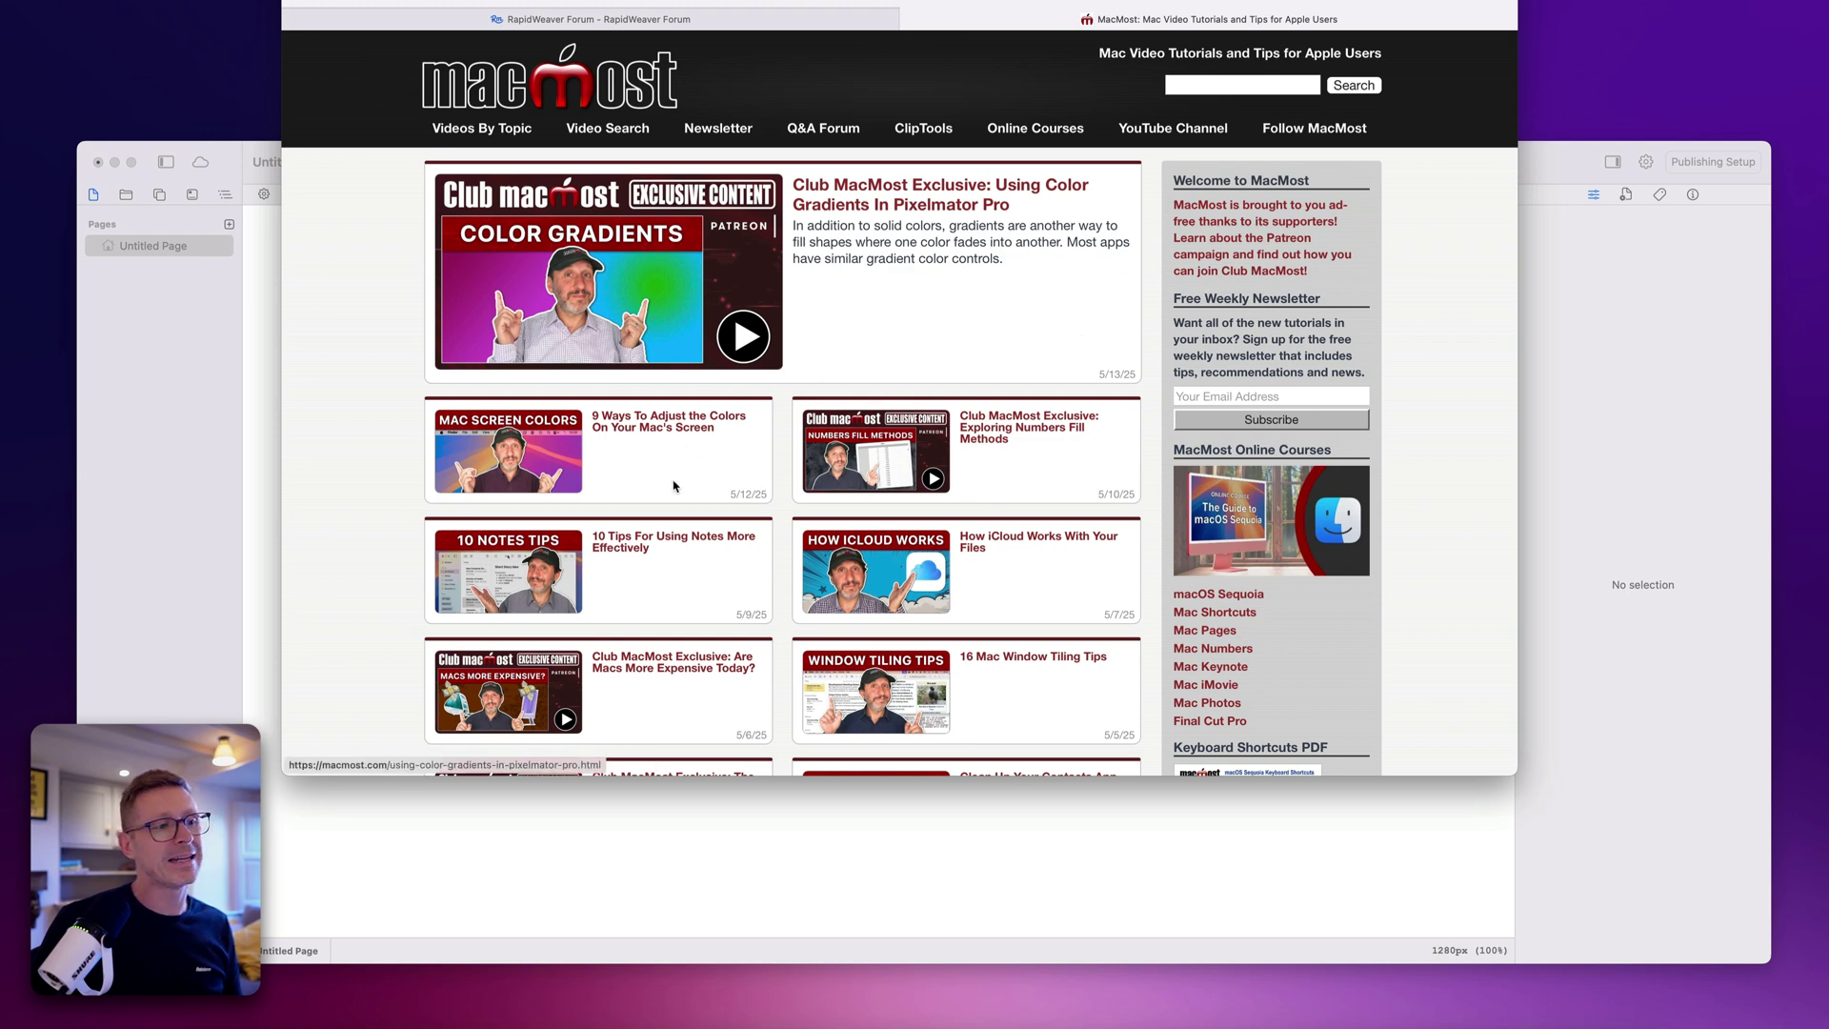
click(1601, 433)
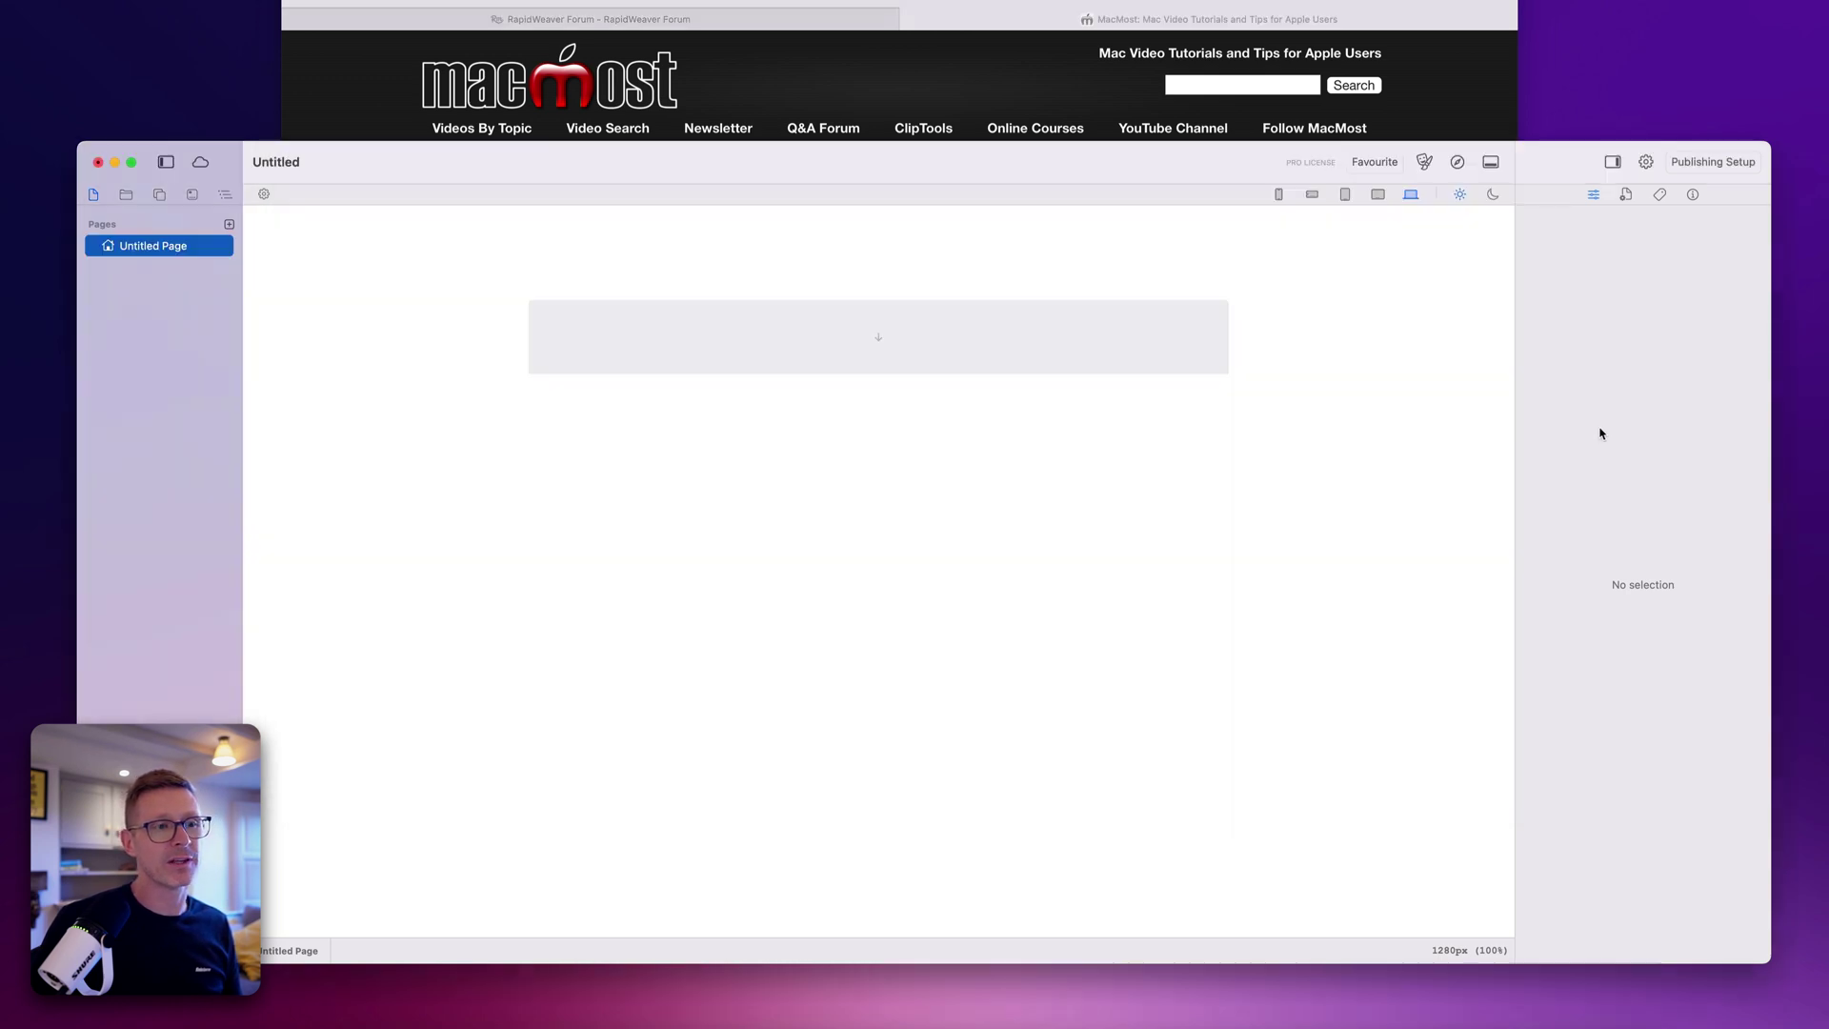
Step: Drop a Container on the canvas with 20 top and bottom padding, then add a Grid inside
click(127, 196)
scroll(143, 572, down, 10)
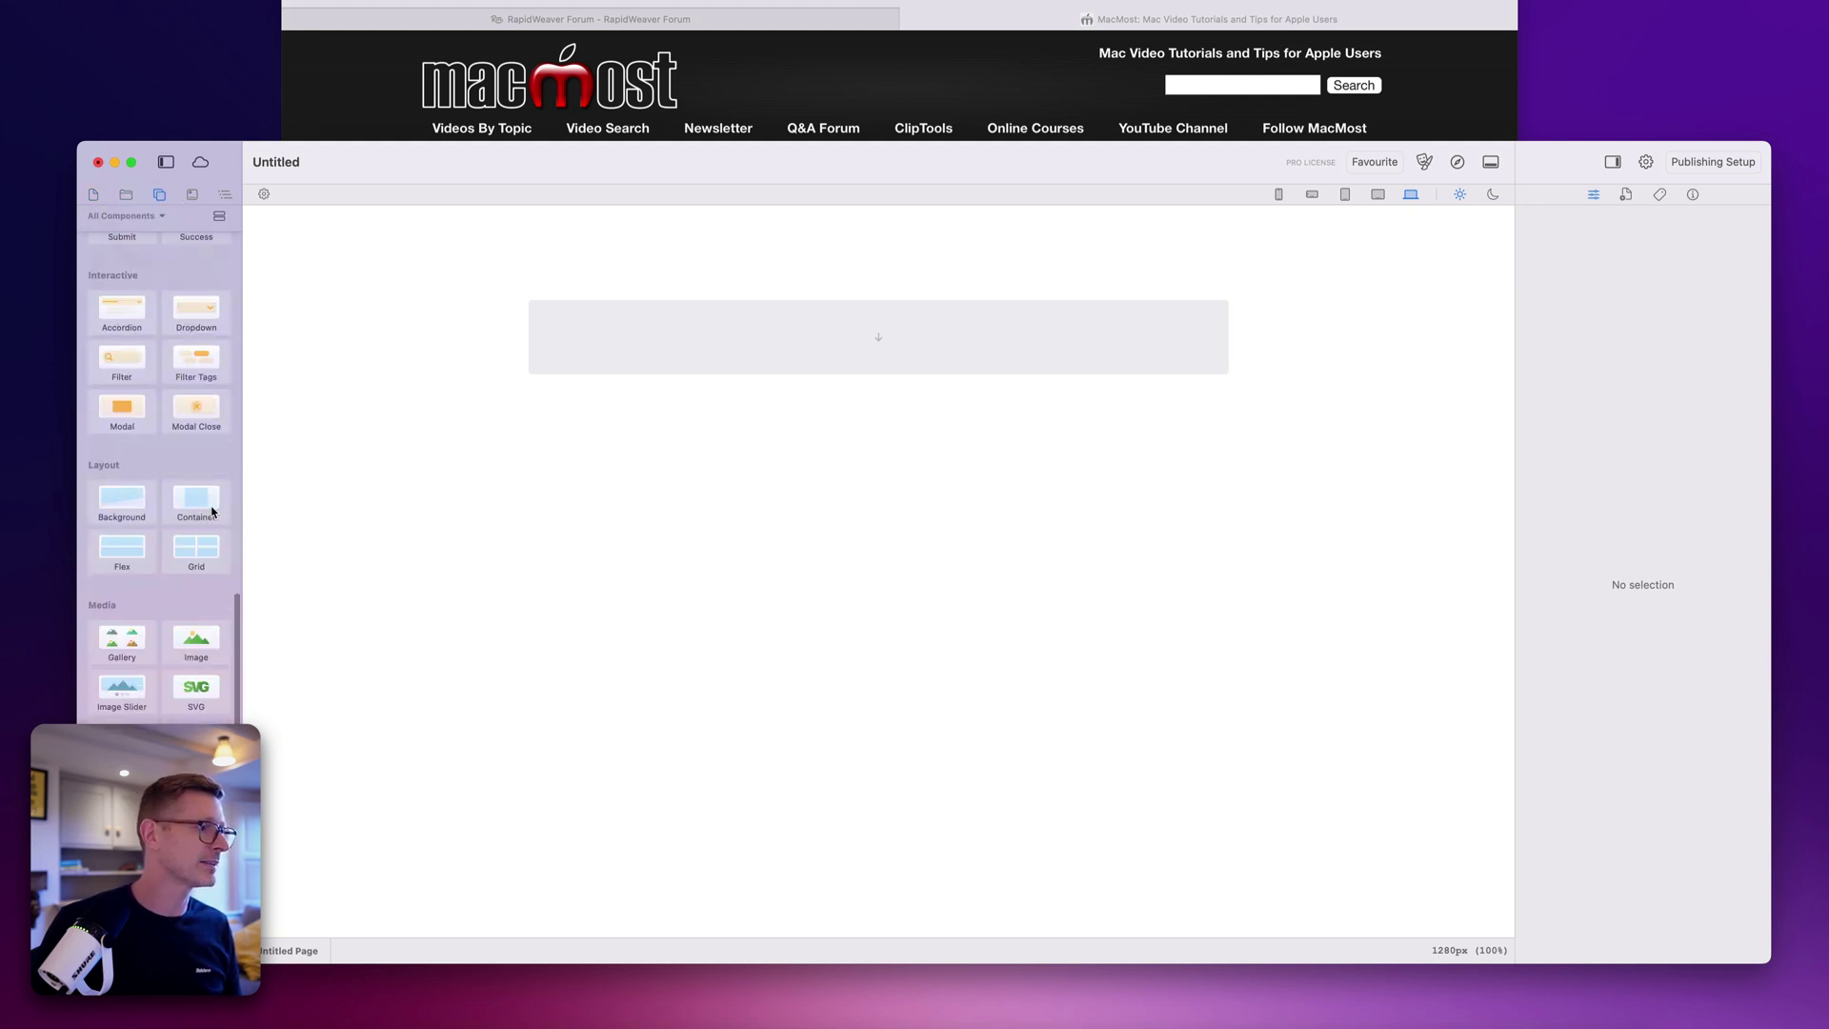
drag(212, 512, 960, 303)
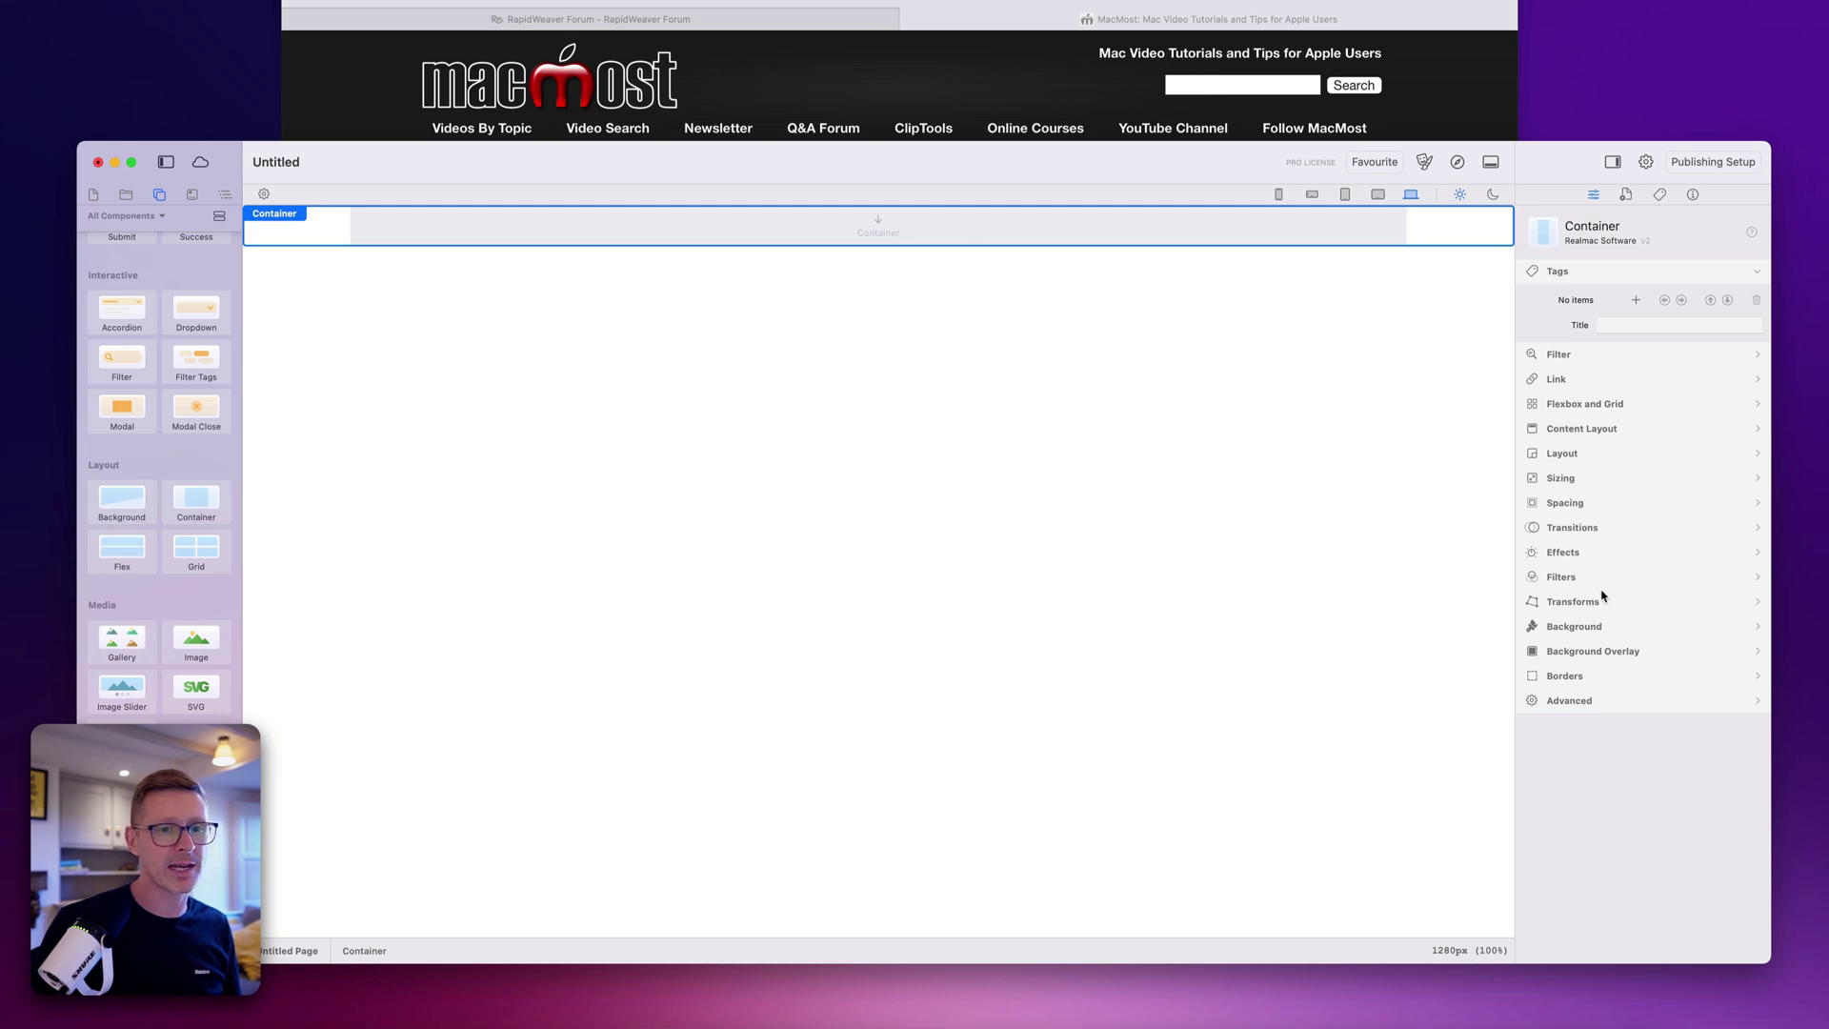
click(1604, 504)
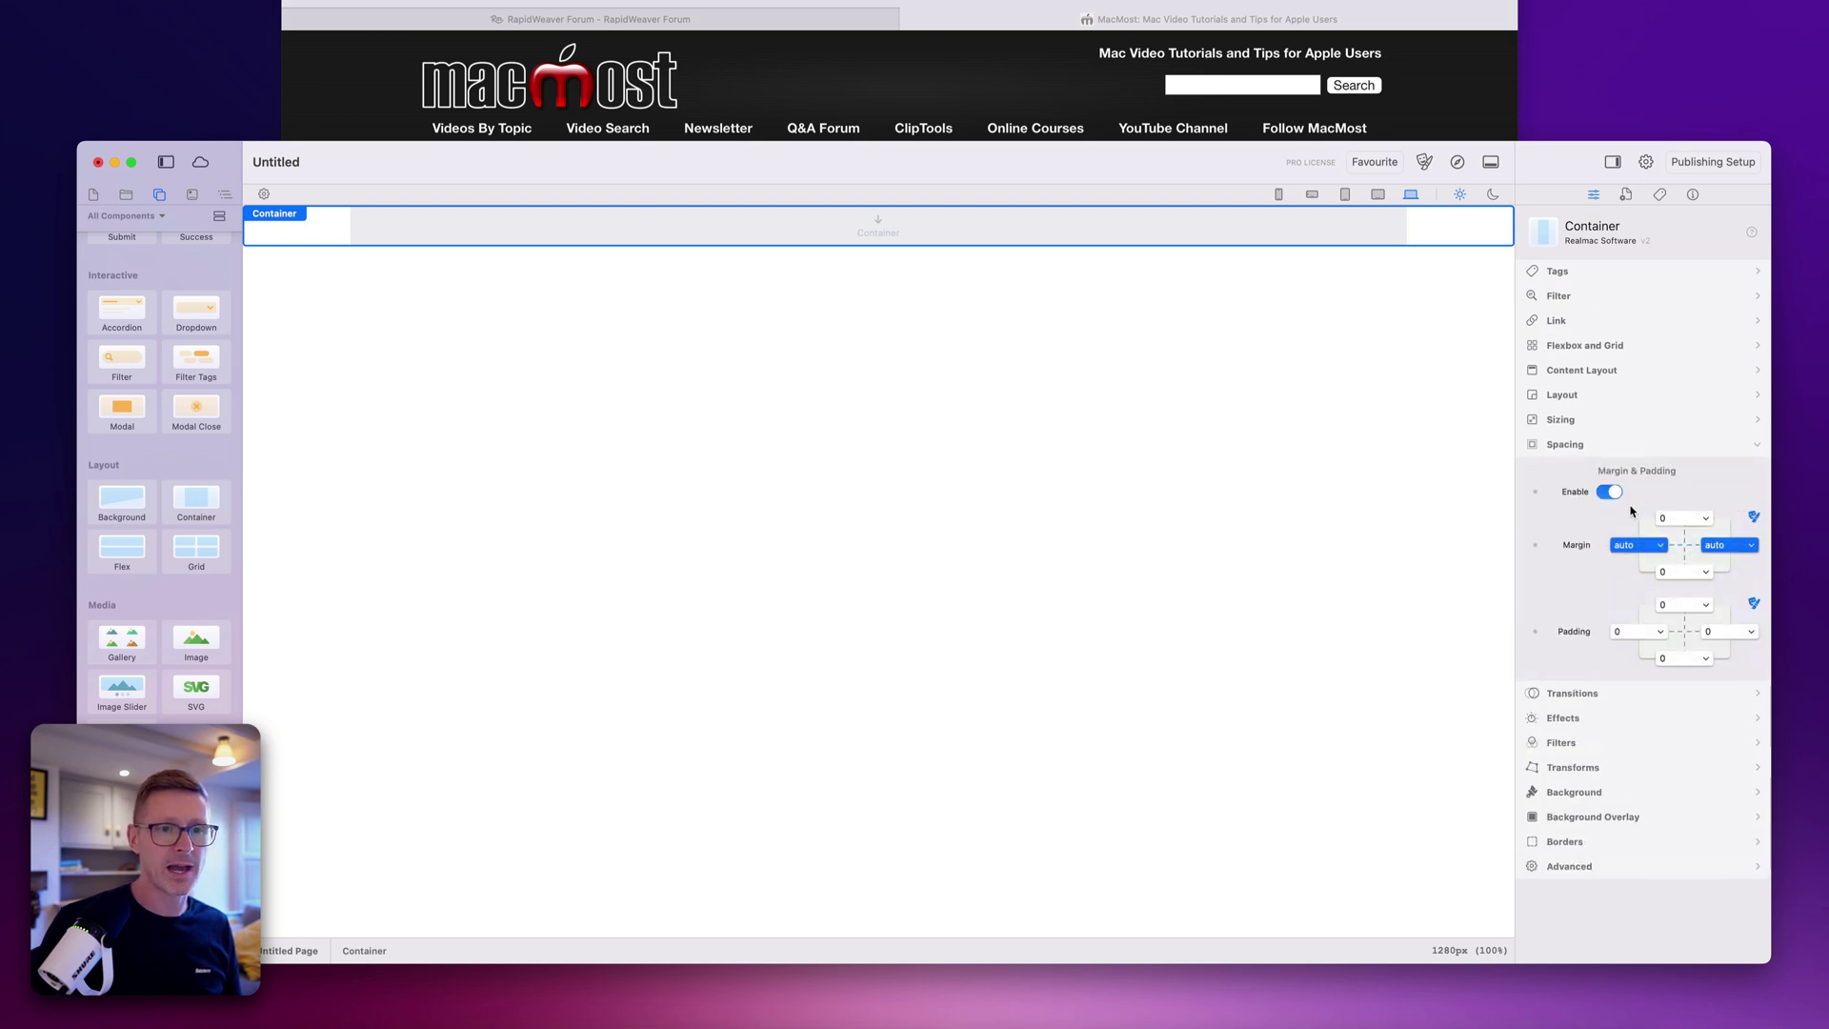
click(1684, 606)
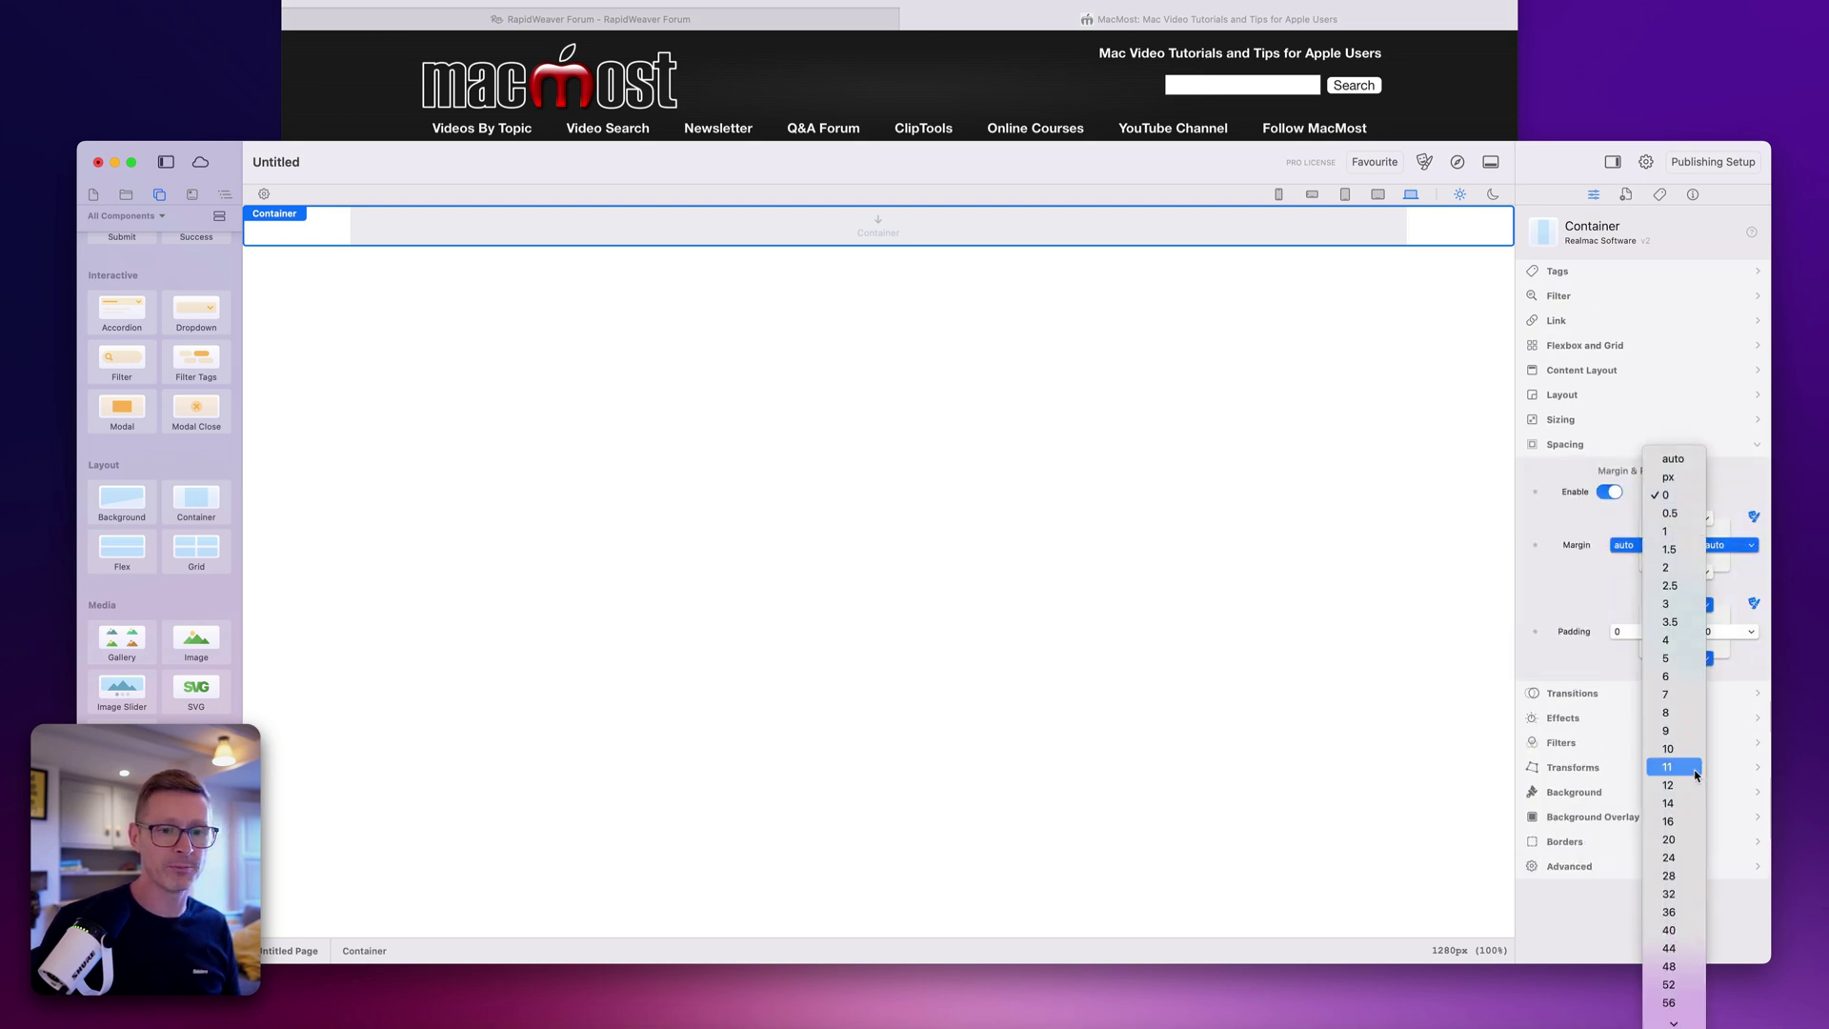
click(1674, 840)
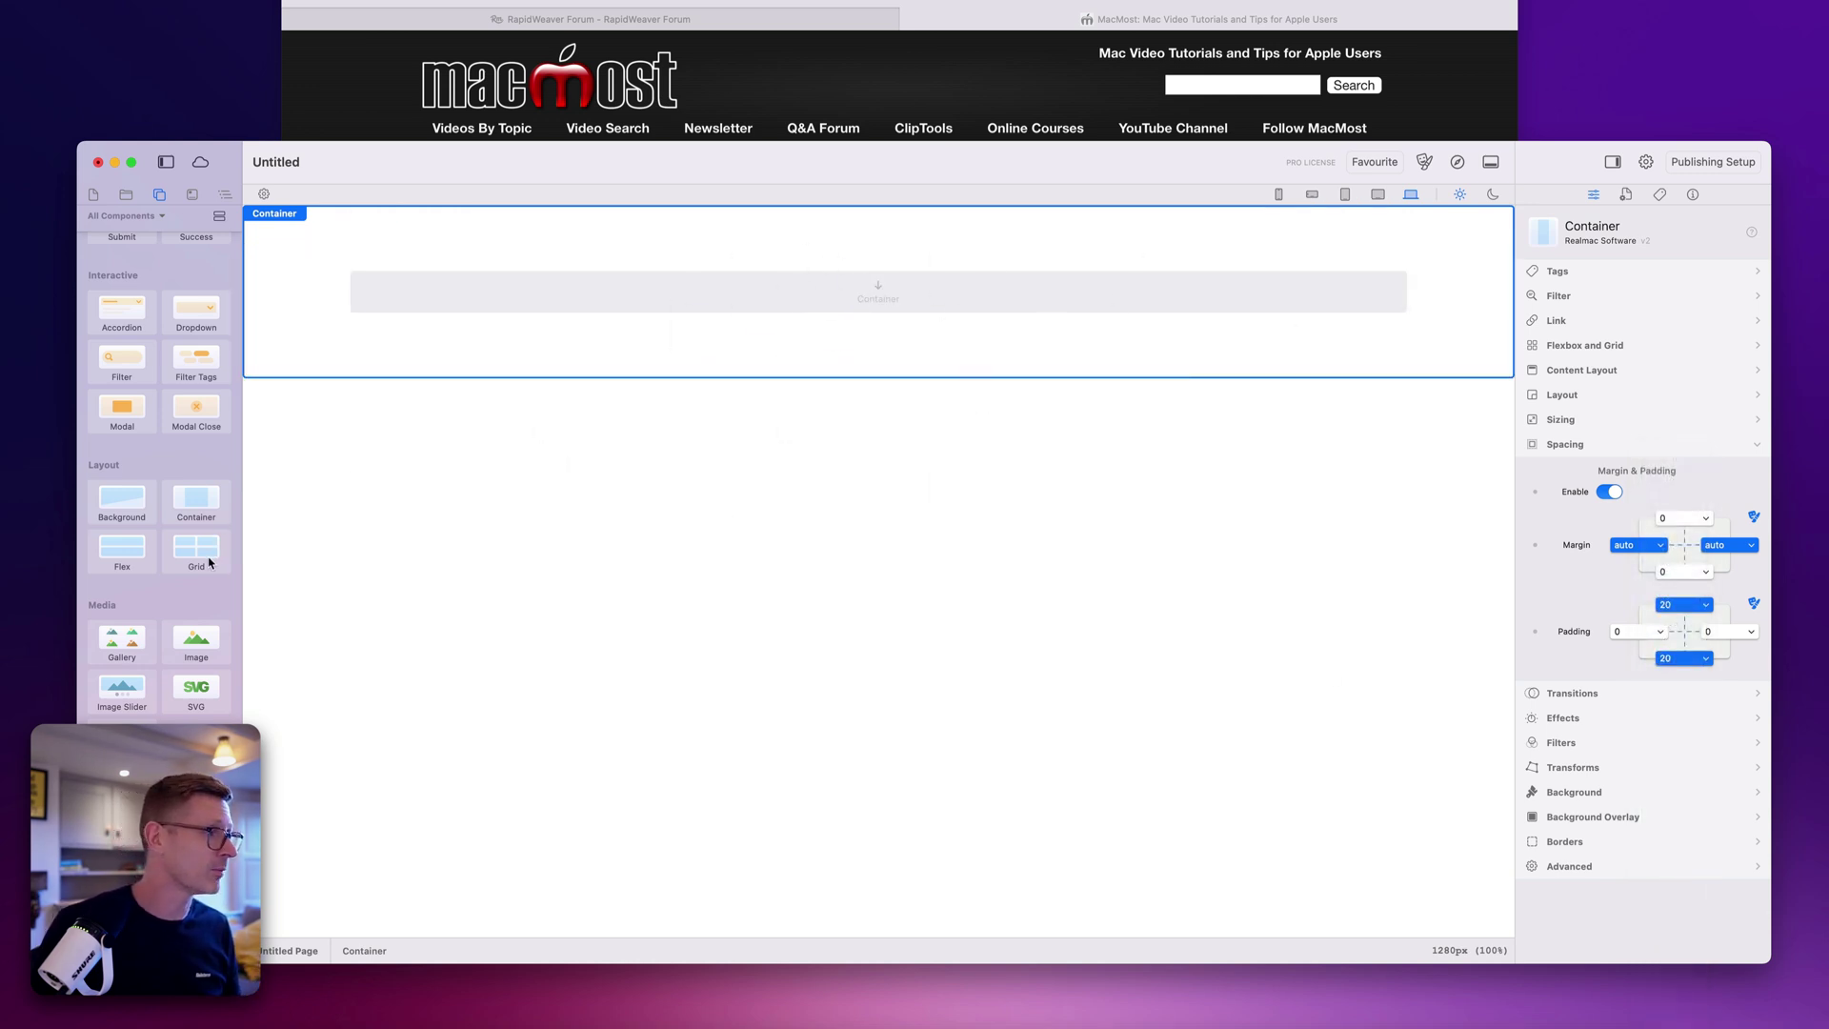
drag(205, 555, 914, 289)
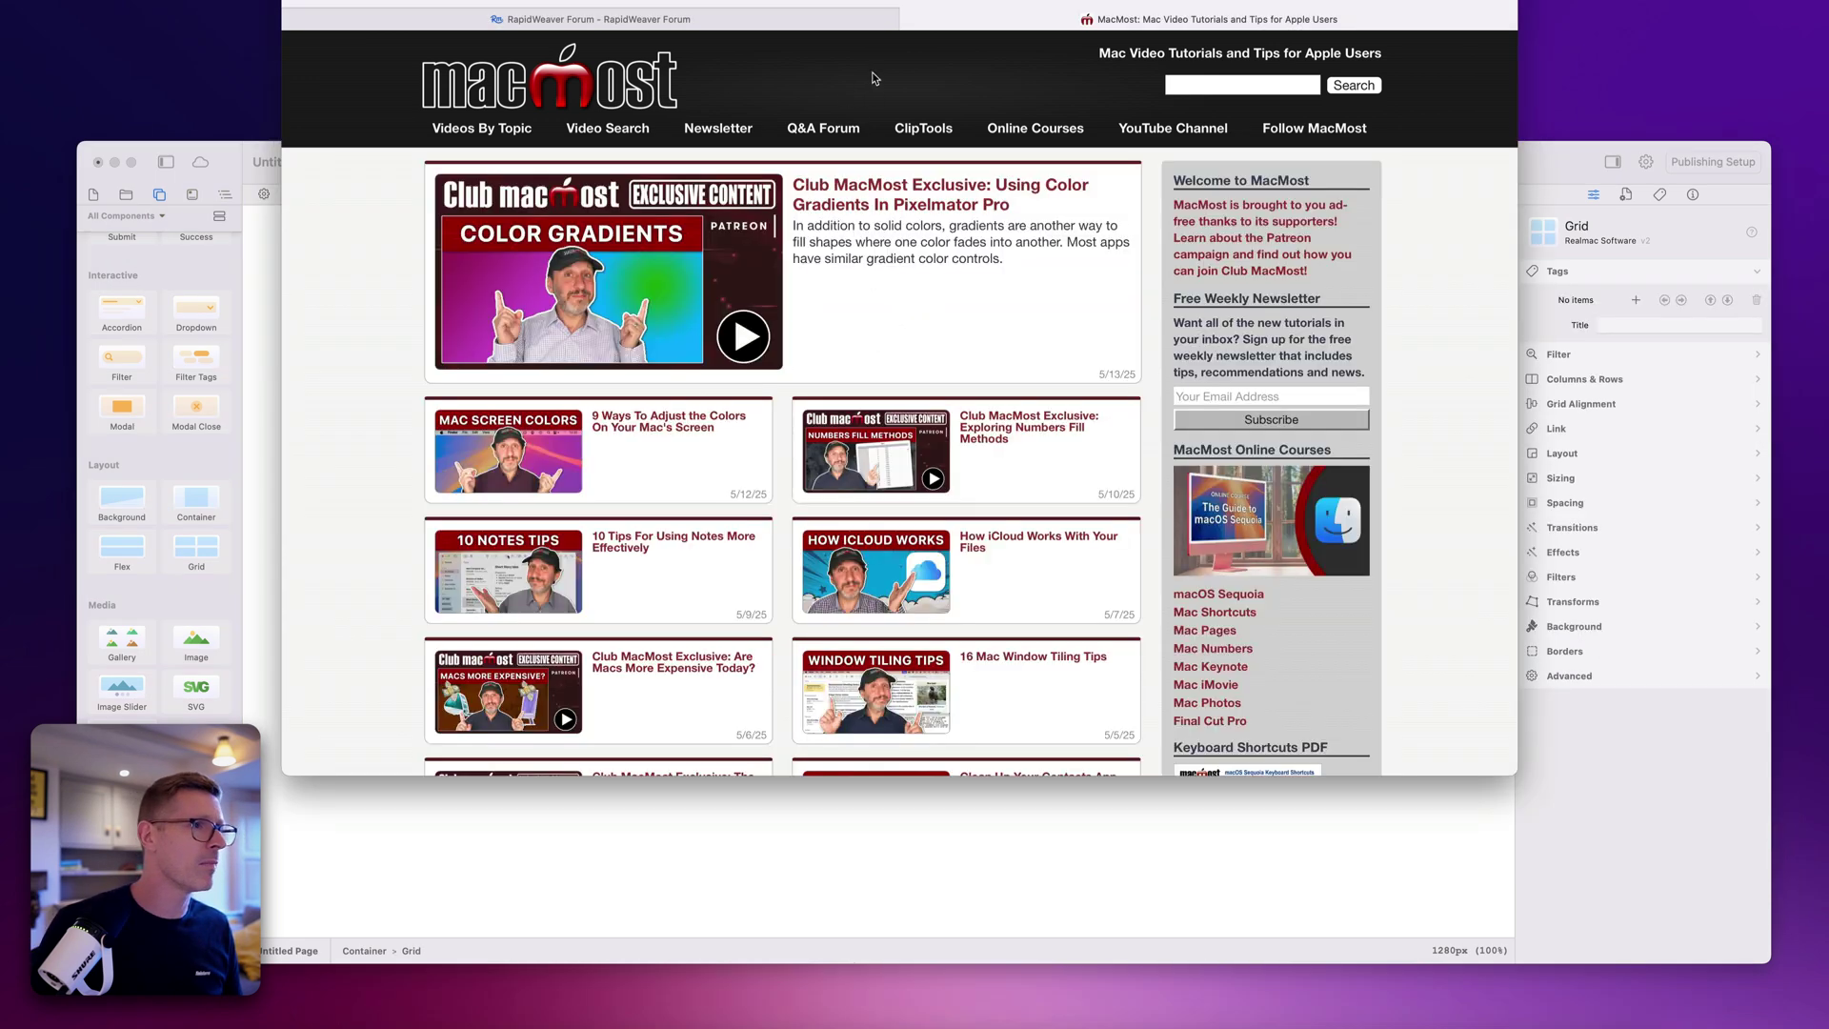
Step: Add a Container as the first grid cell with top and bottom padding of 60
click(872, 81)
click(1370, 878)
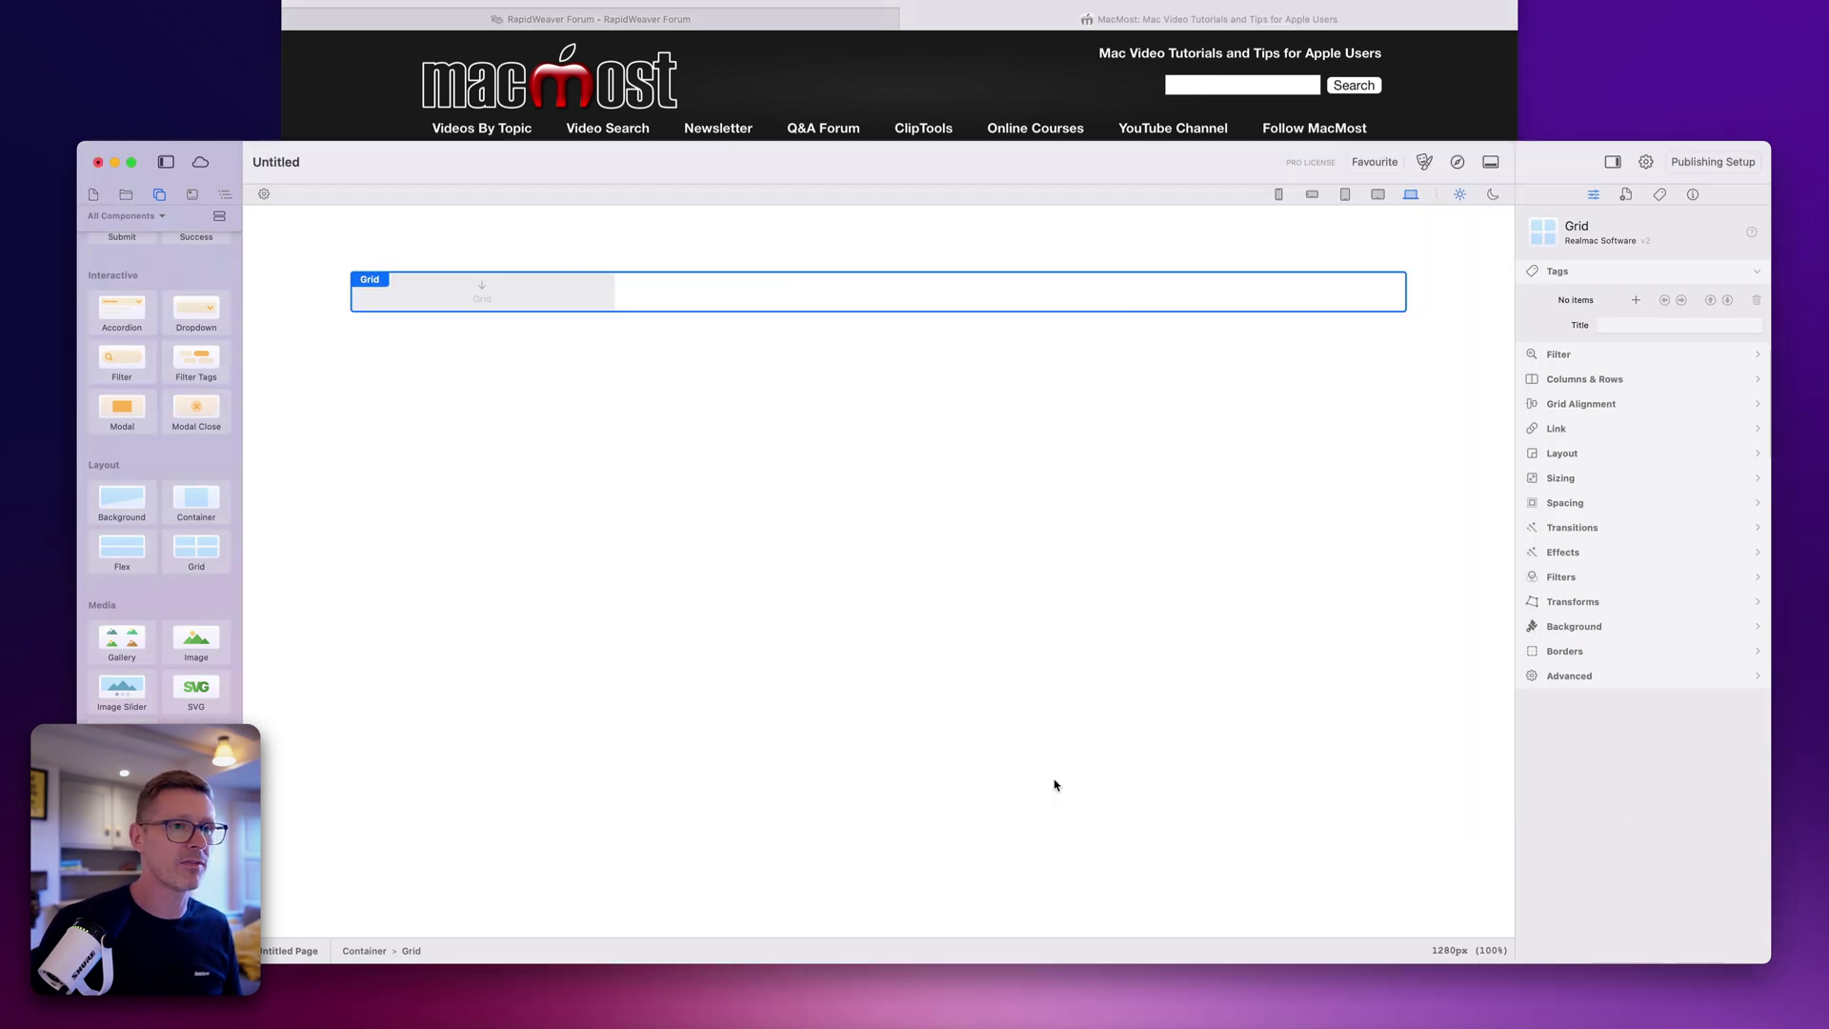
drag(197, 496, 510, 302)
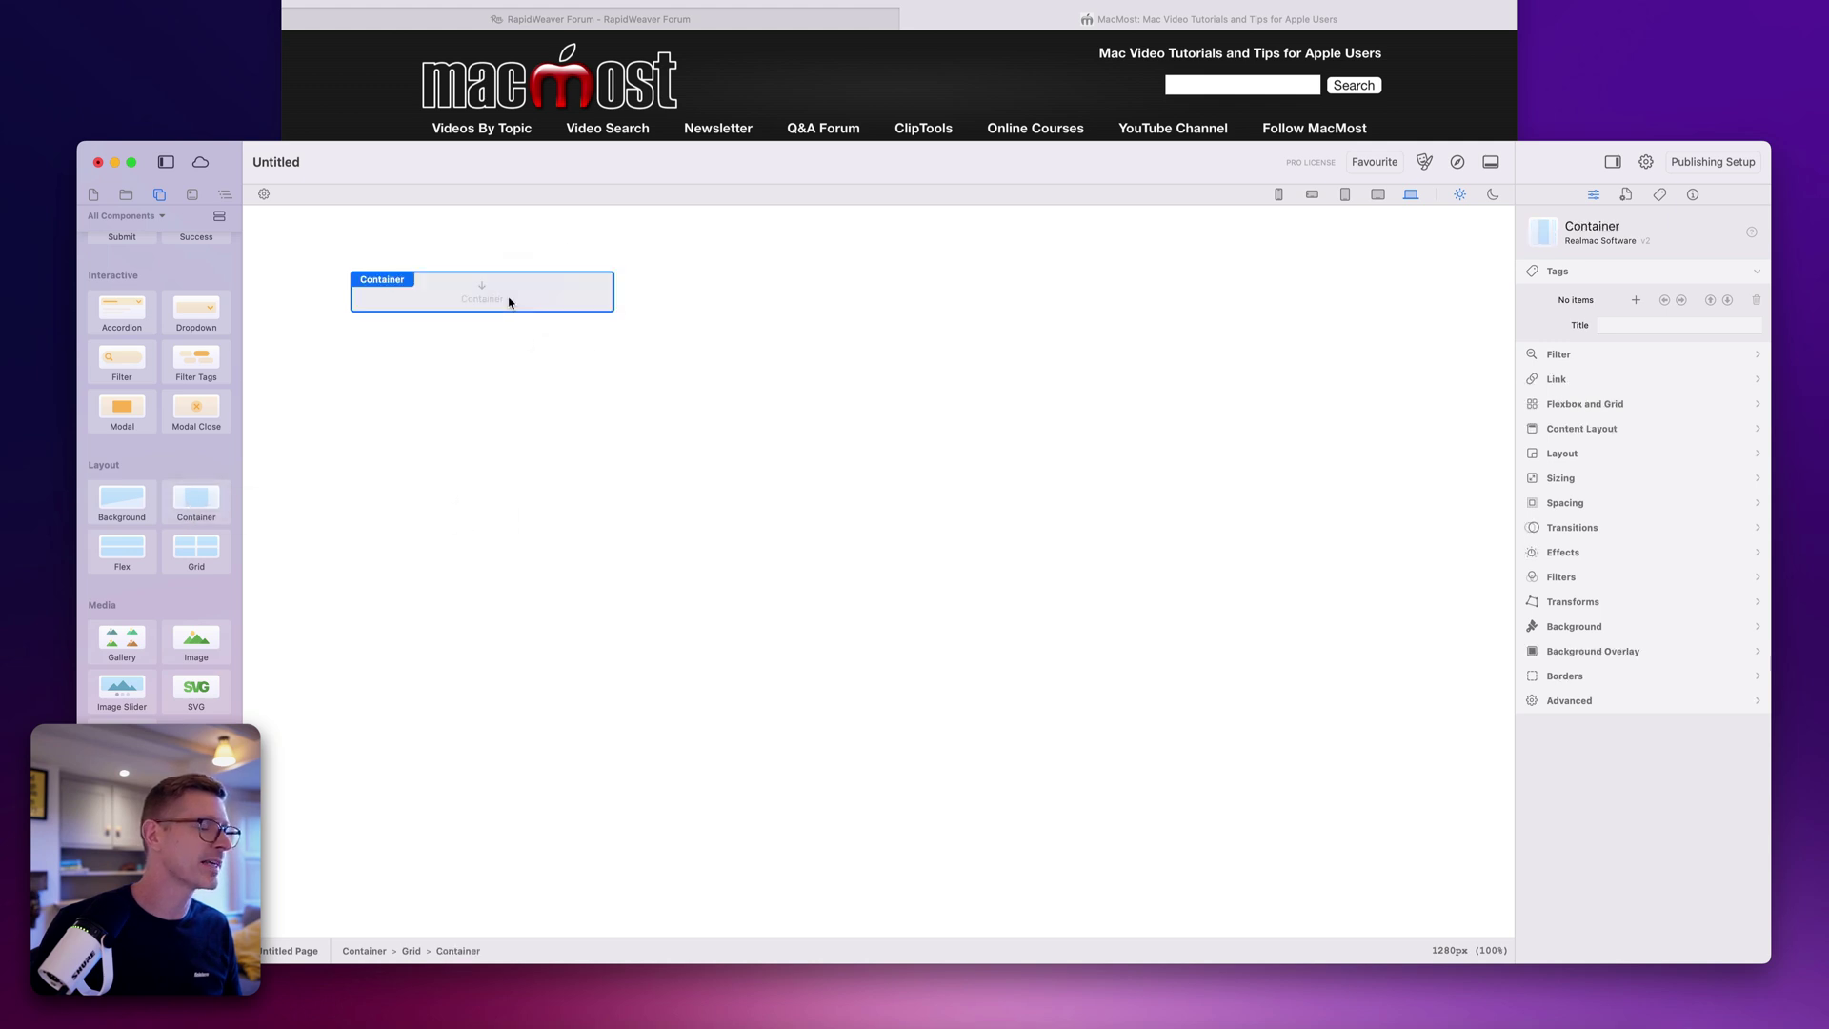
click(1587, 476)
click(1580, 424)
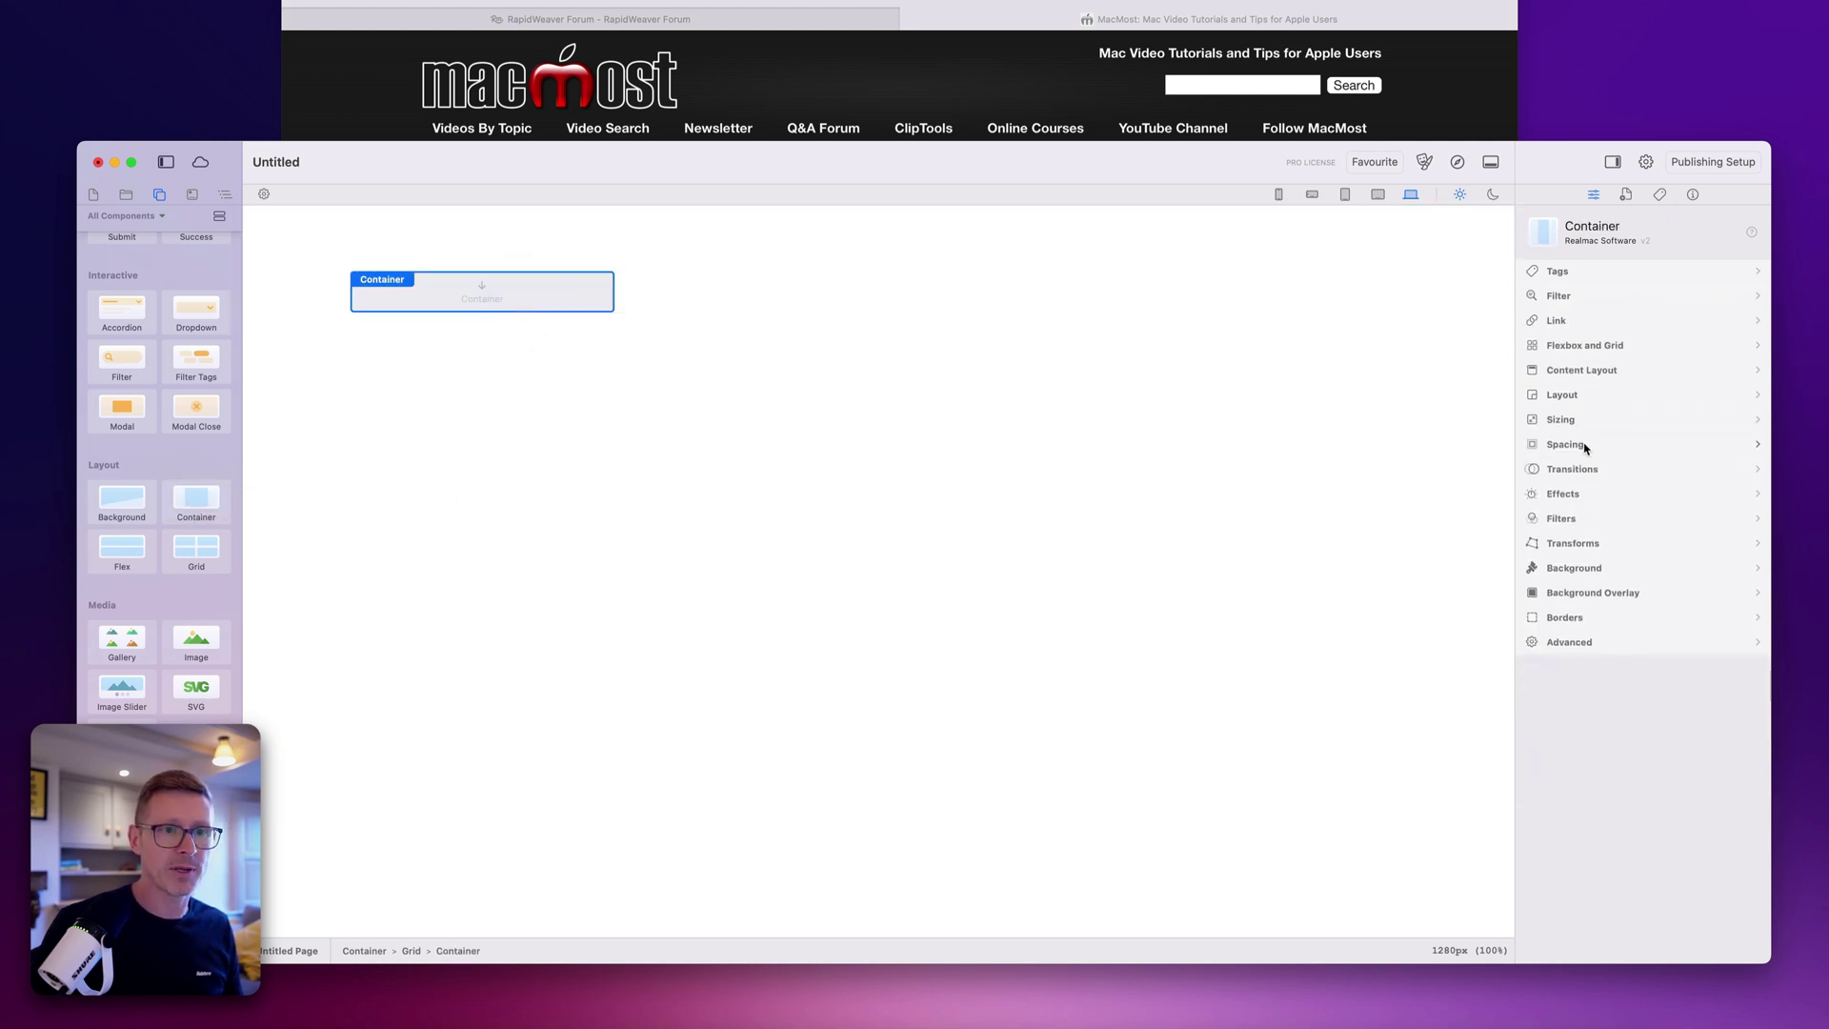
click(1586, 446)
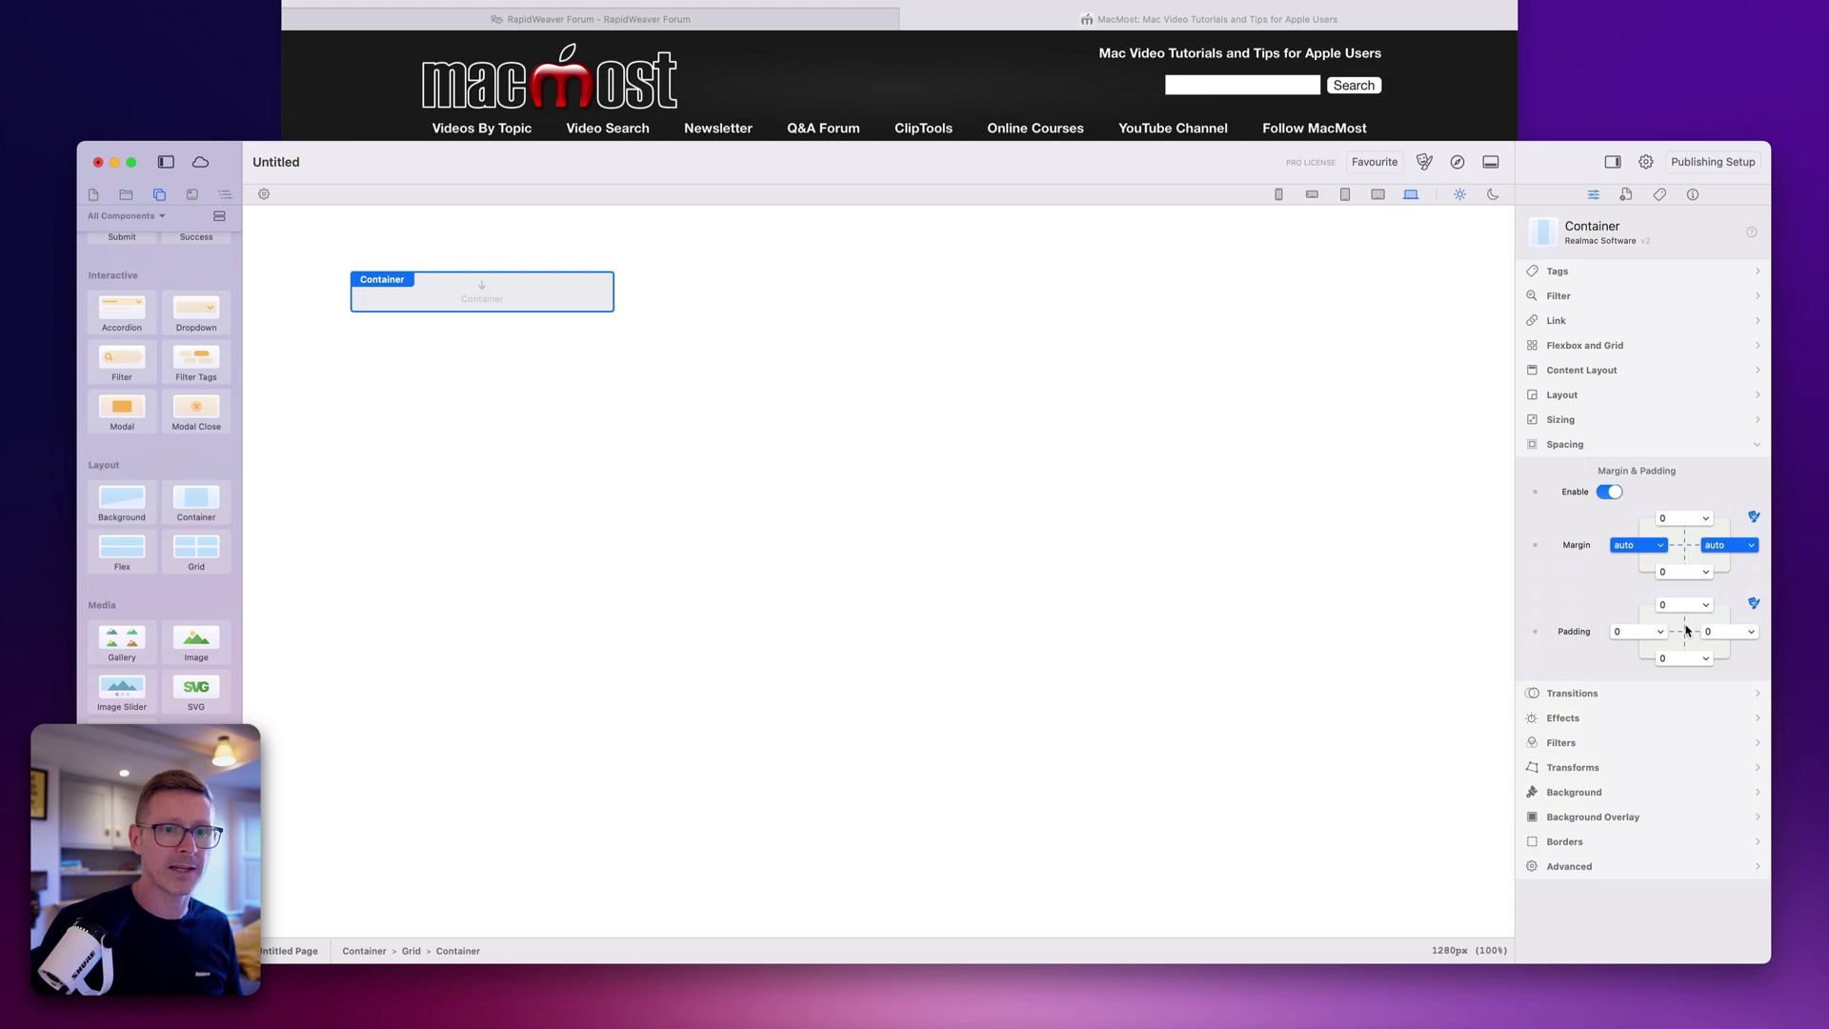
click(1683, 606)
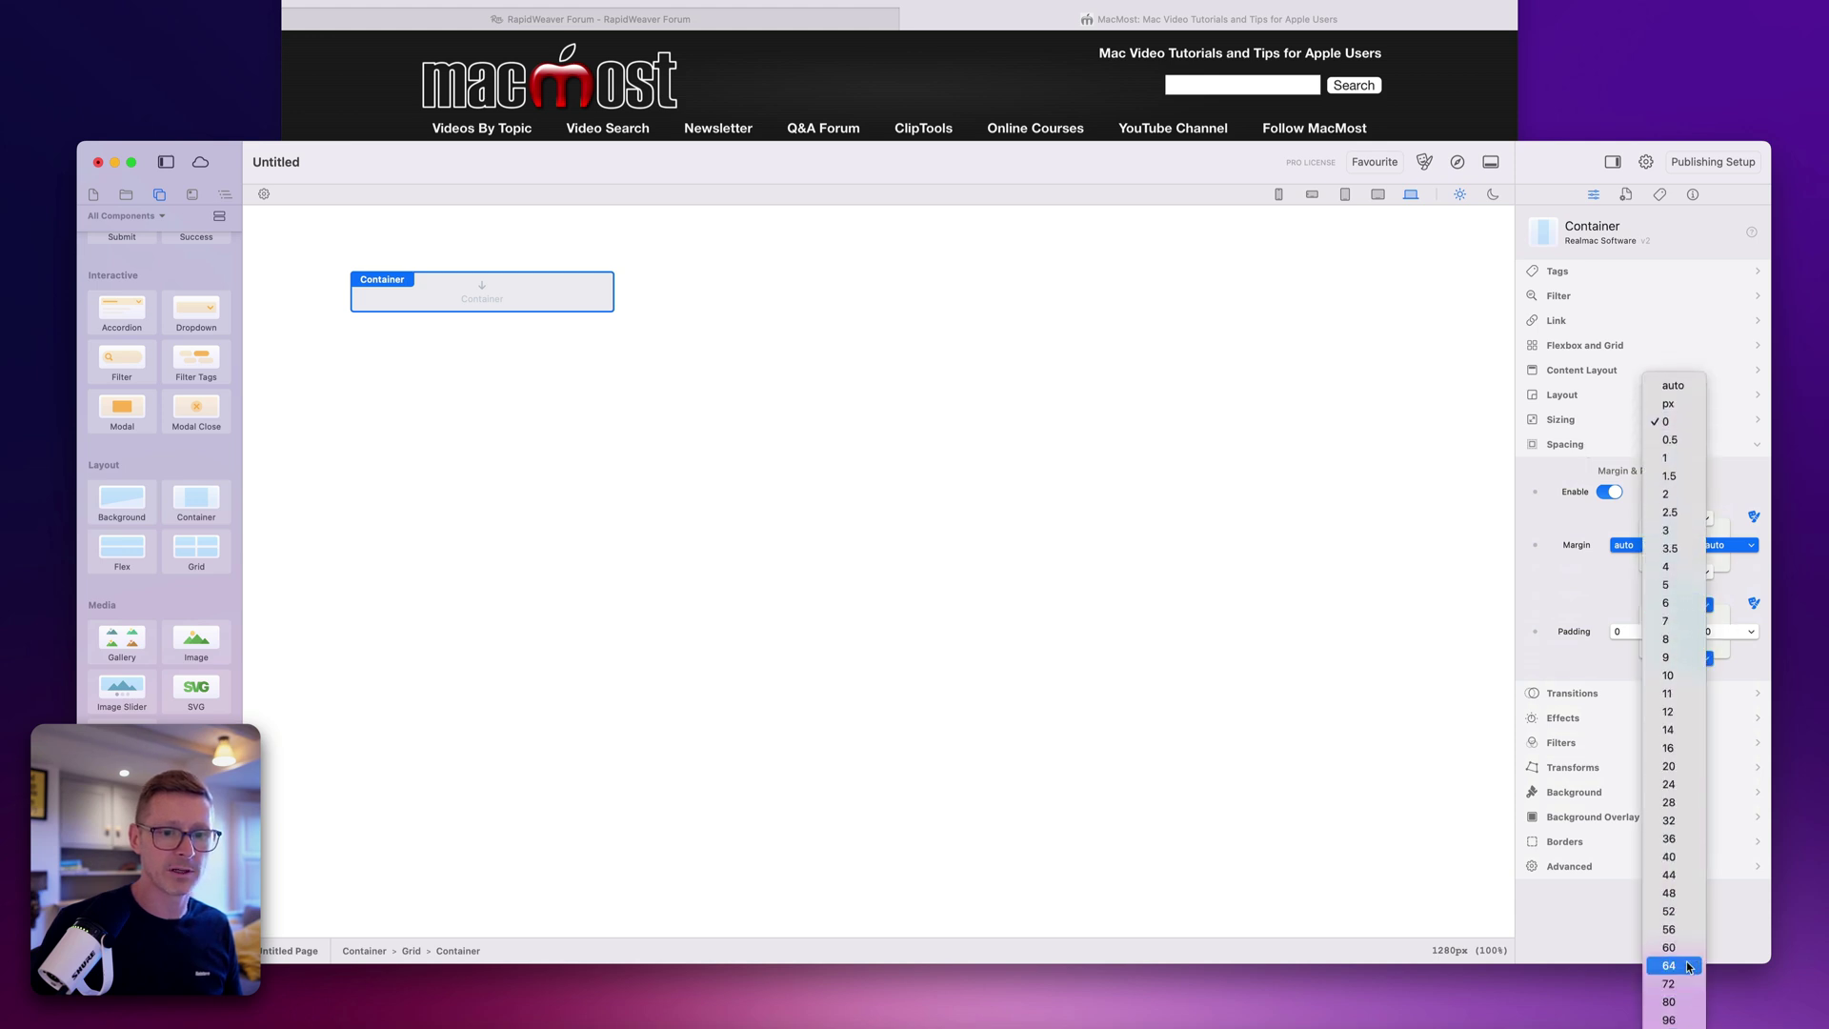
click(1669, 947)
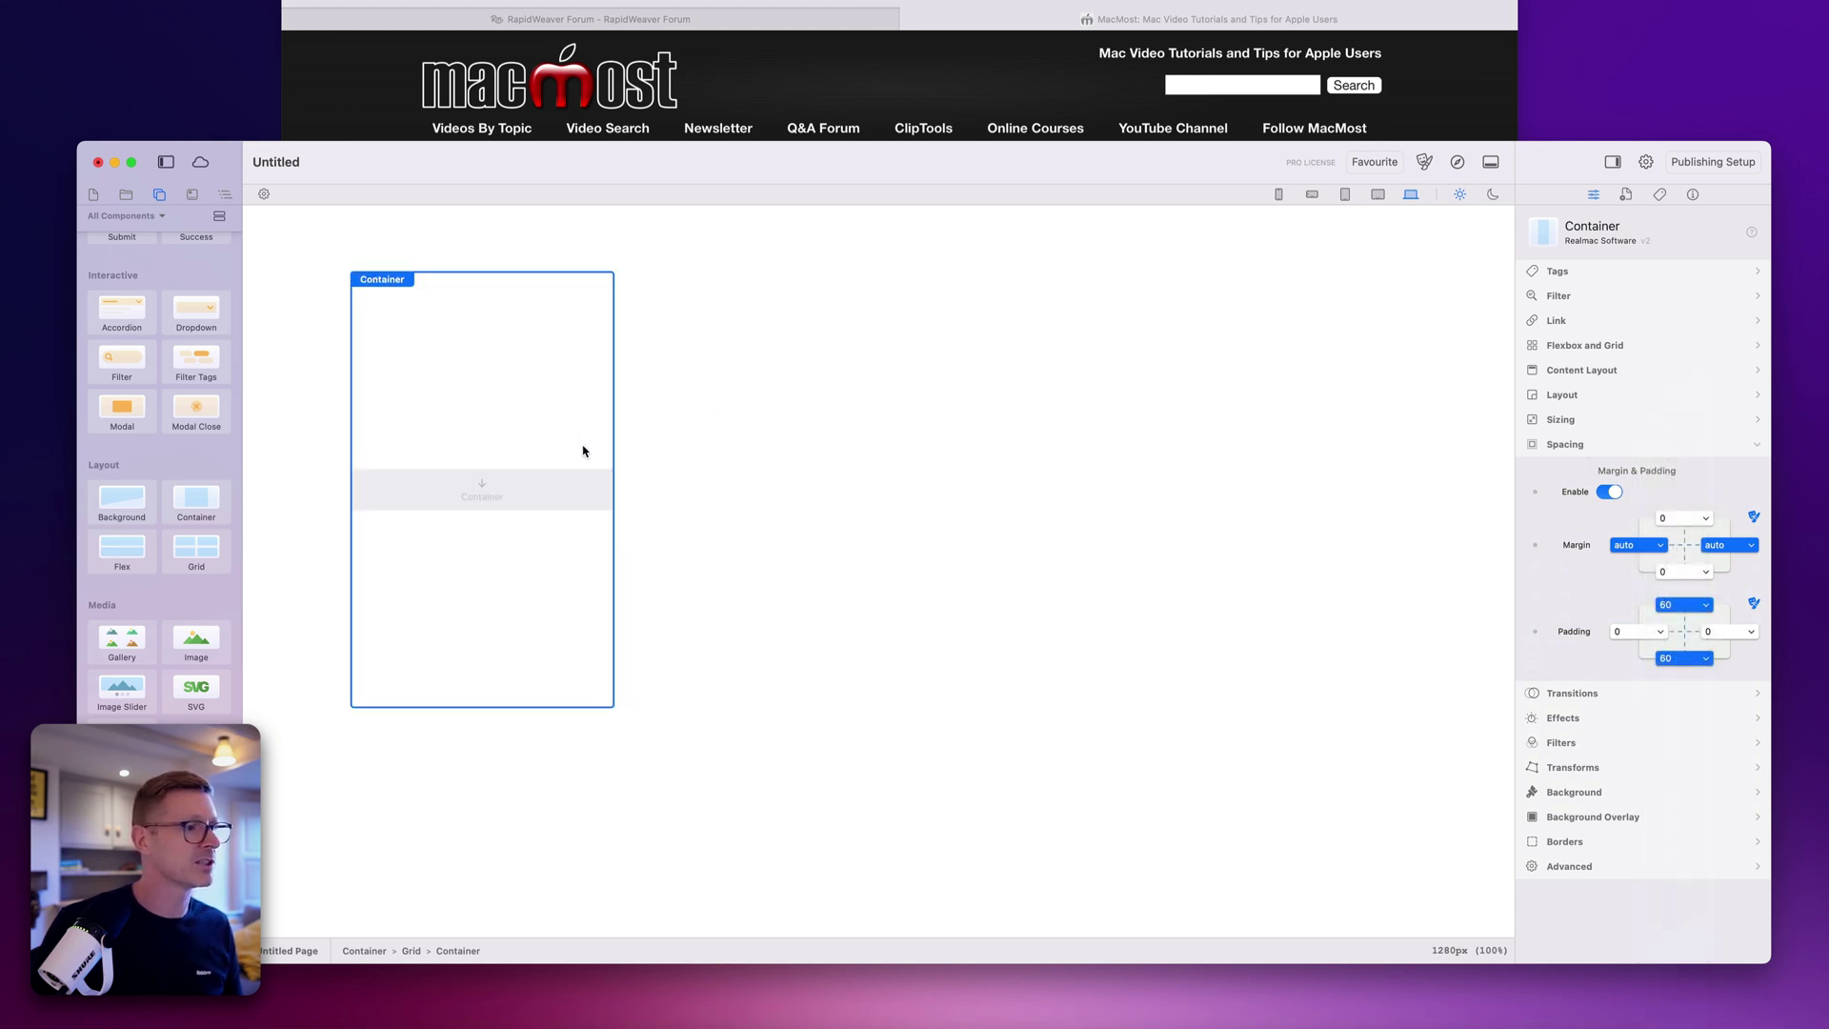
Step: Give that container a static light grey background from the grey palette
click(1585, 795)
click(1681, 597)
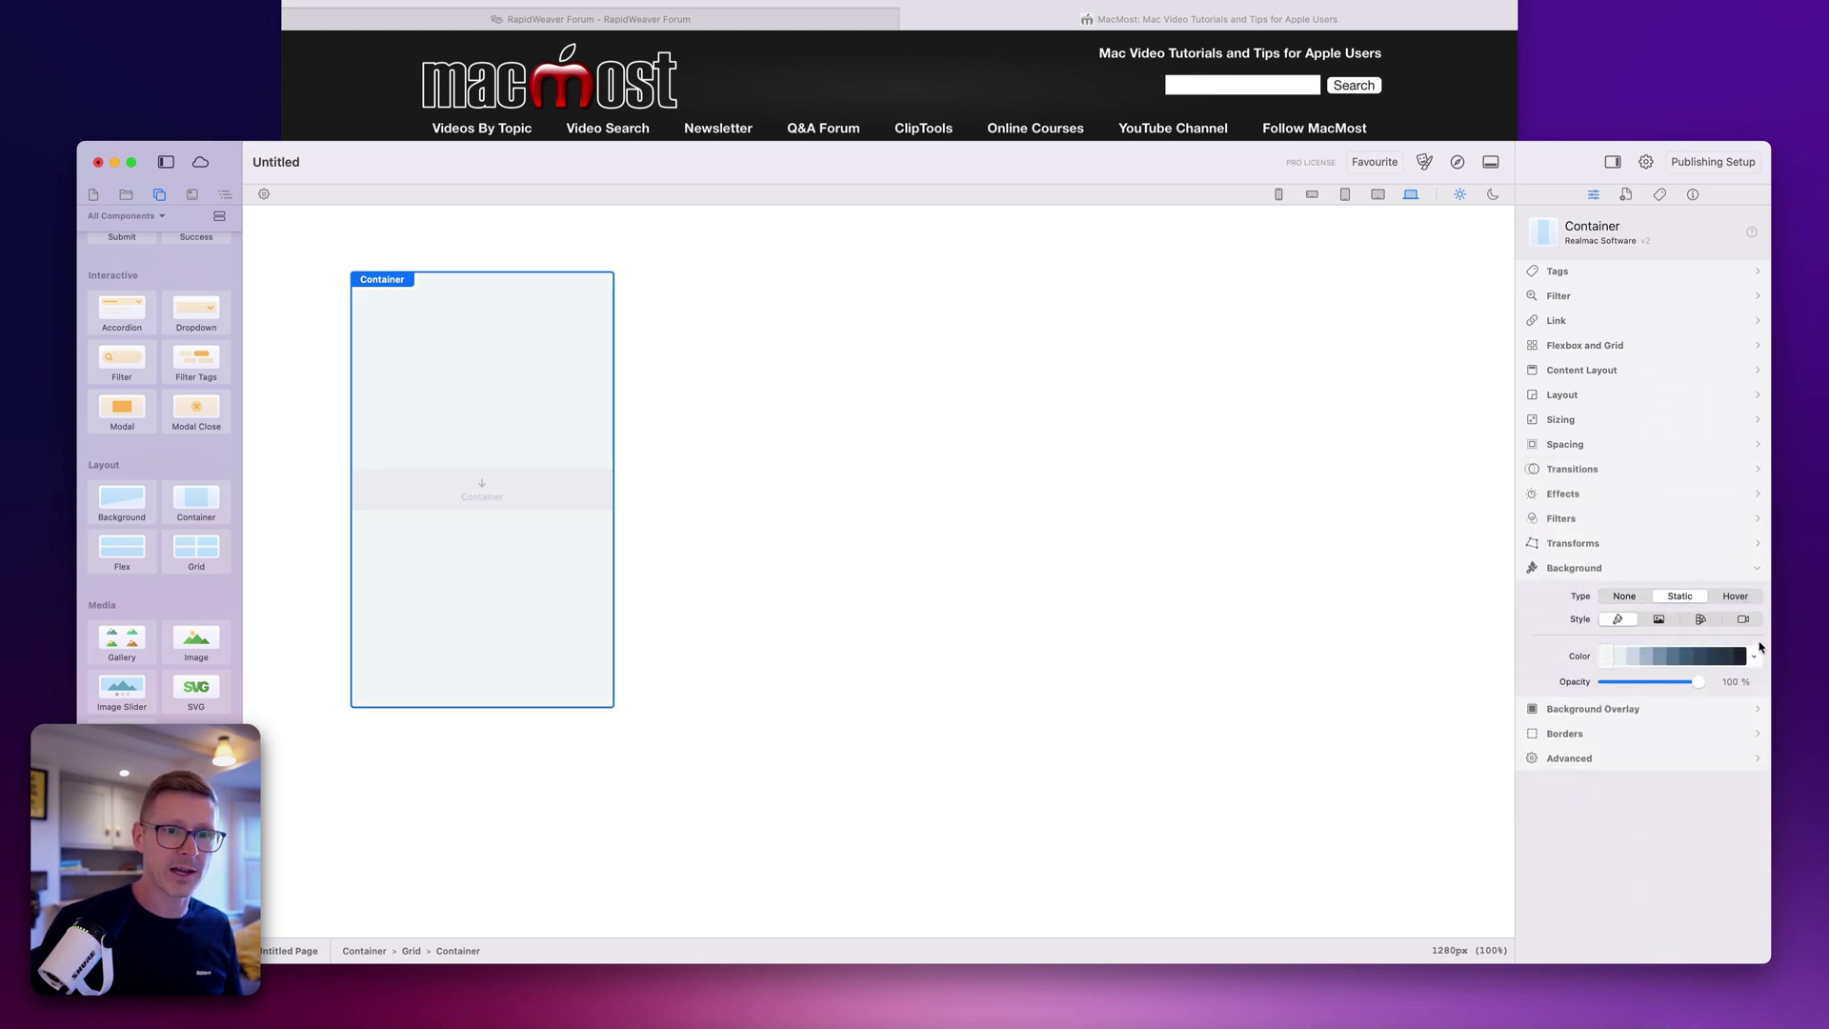
click(1751, 657)
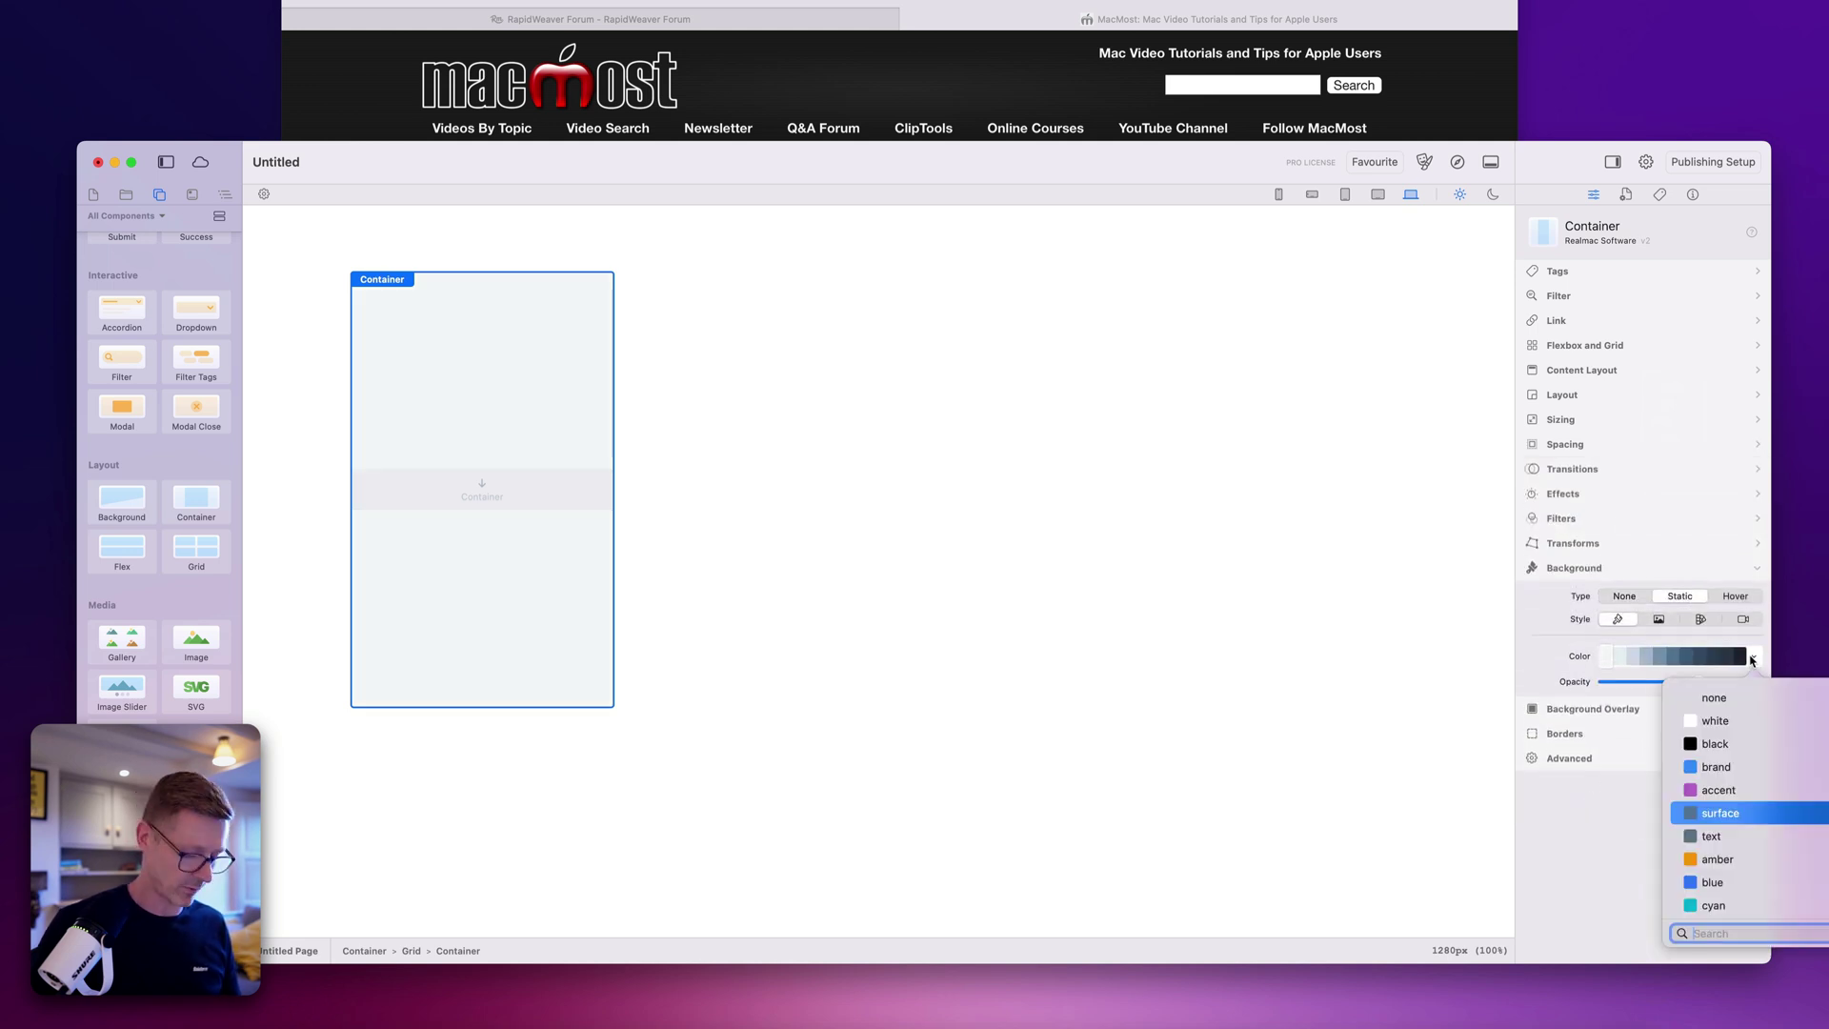
click(1696, 697)
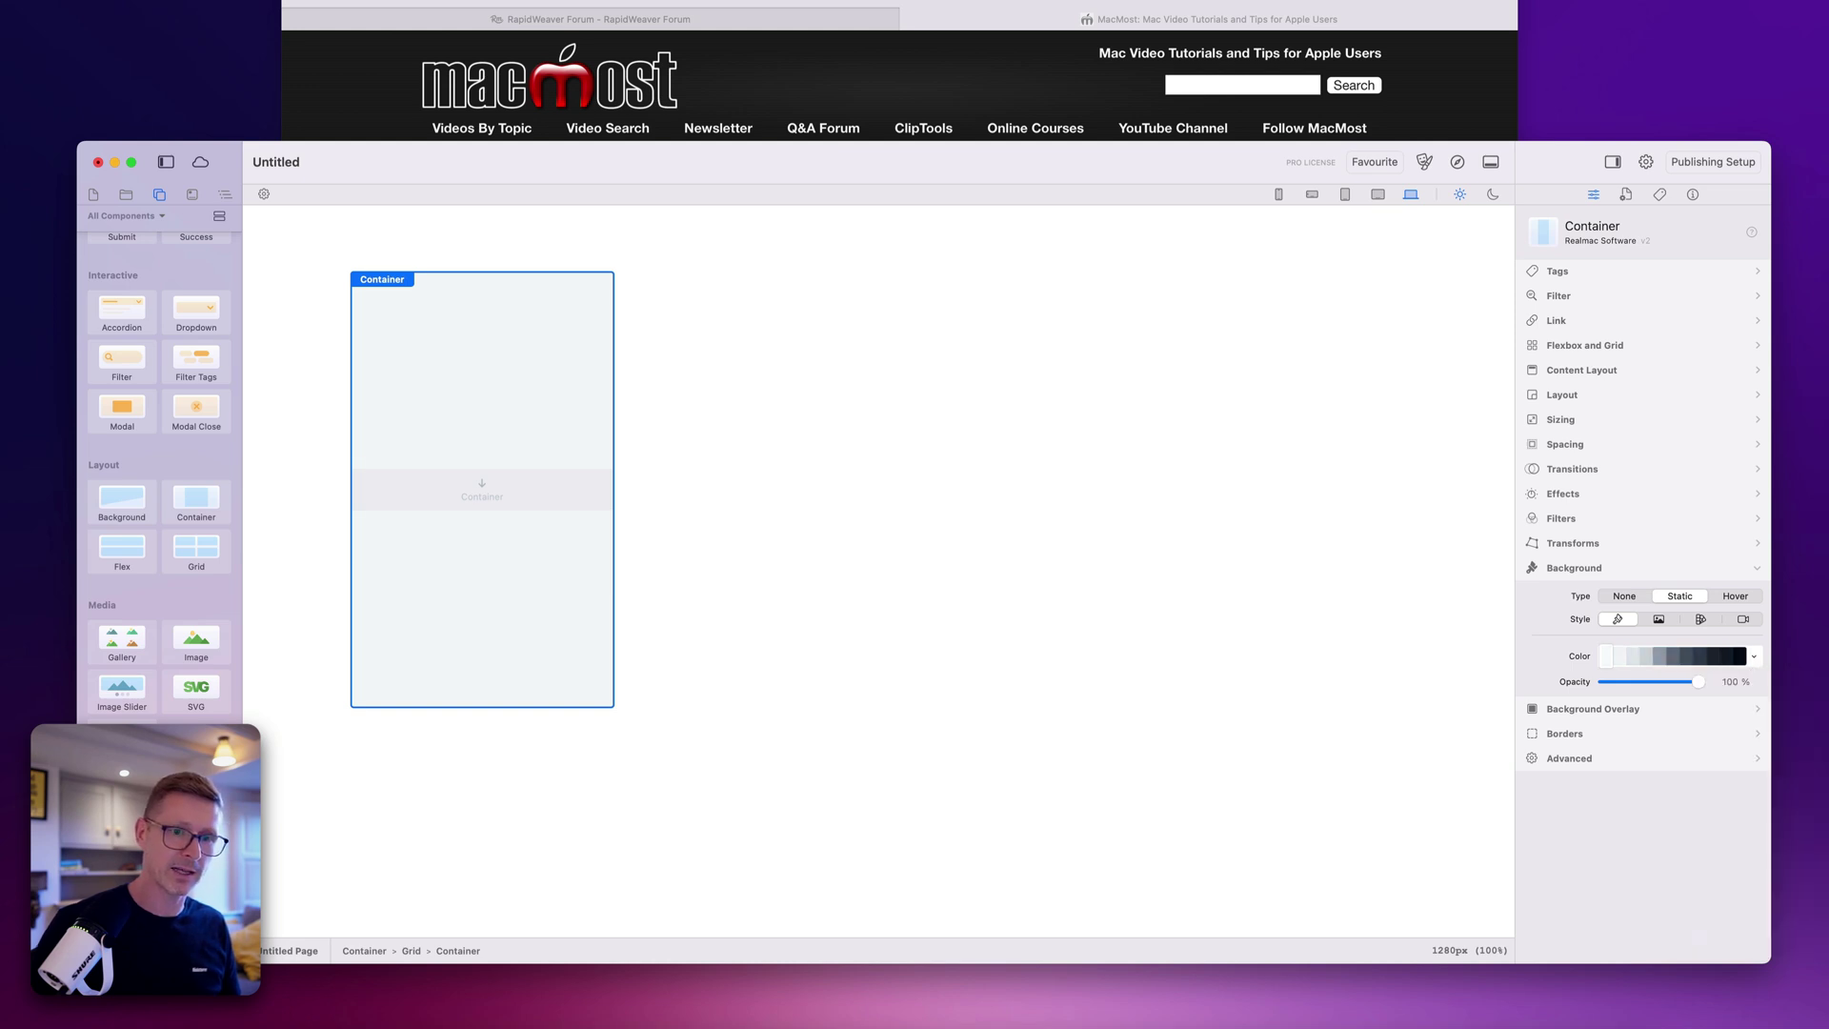
click(1679, 661)
click(1663, 662)
click(1644, 661)
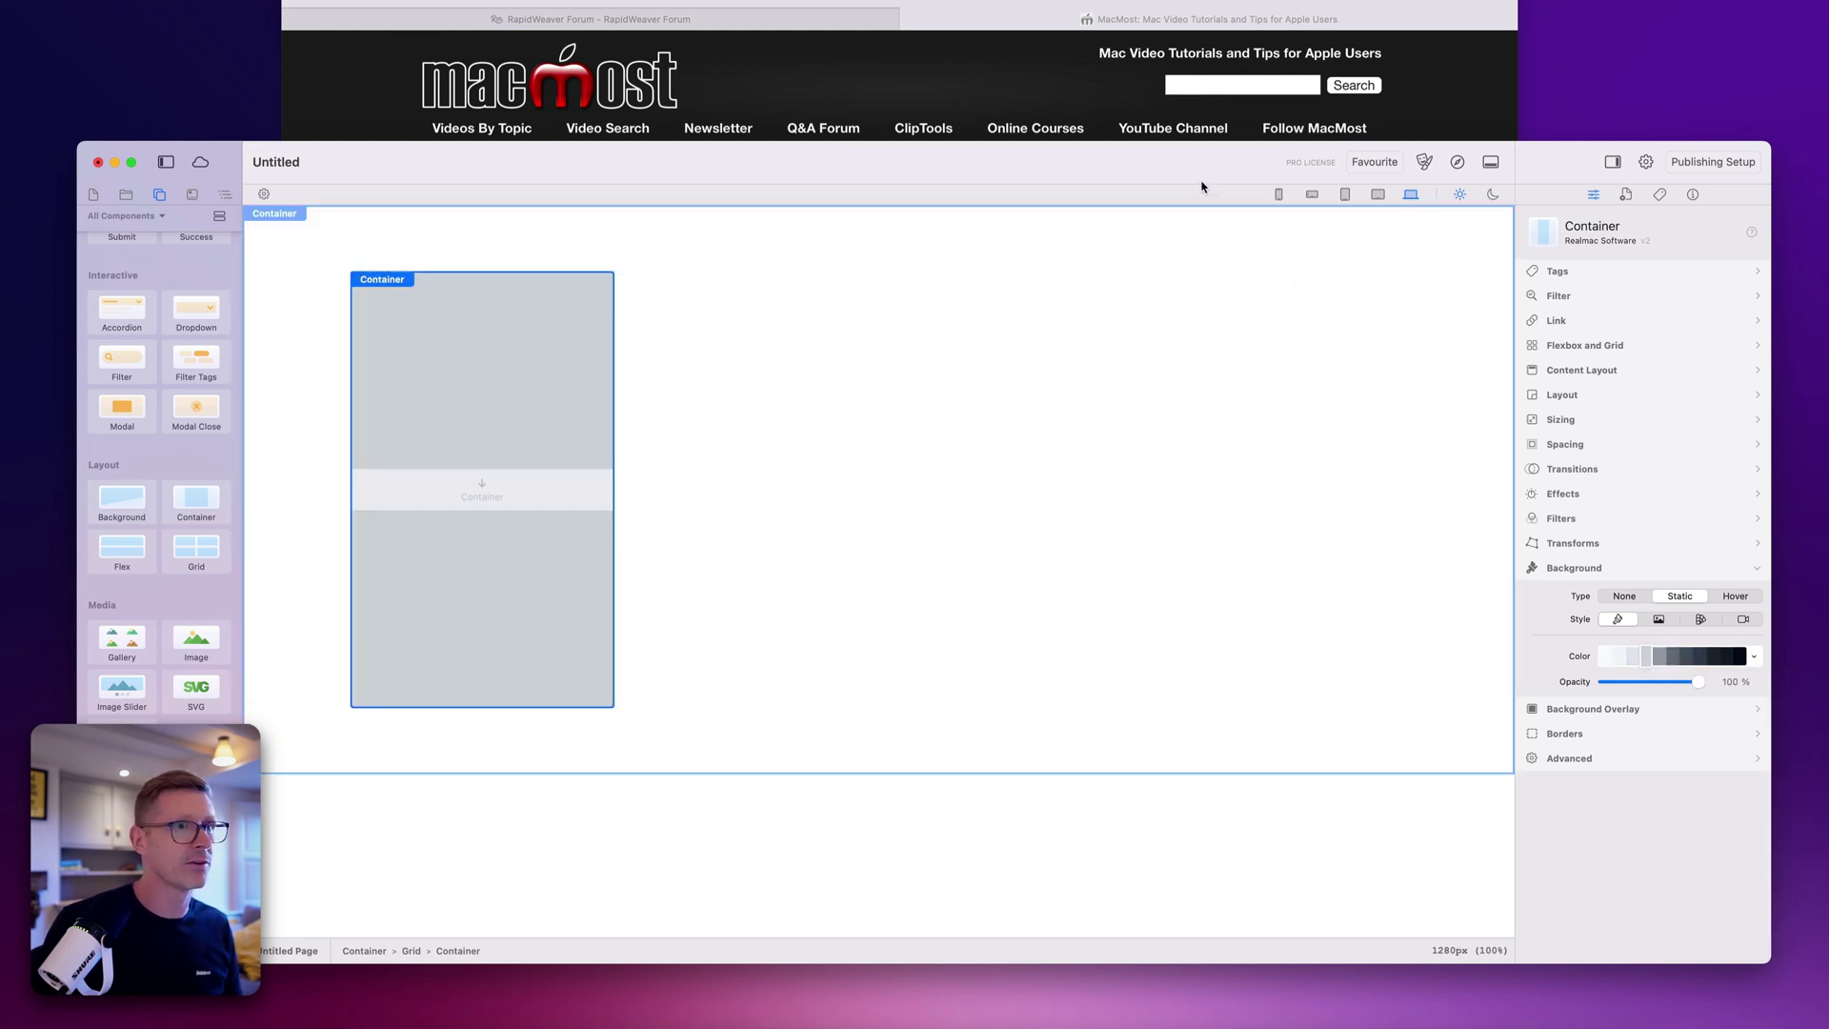
drag(1198, 140, 1197, 213)
drag(235, 581, 351, 543)
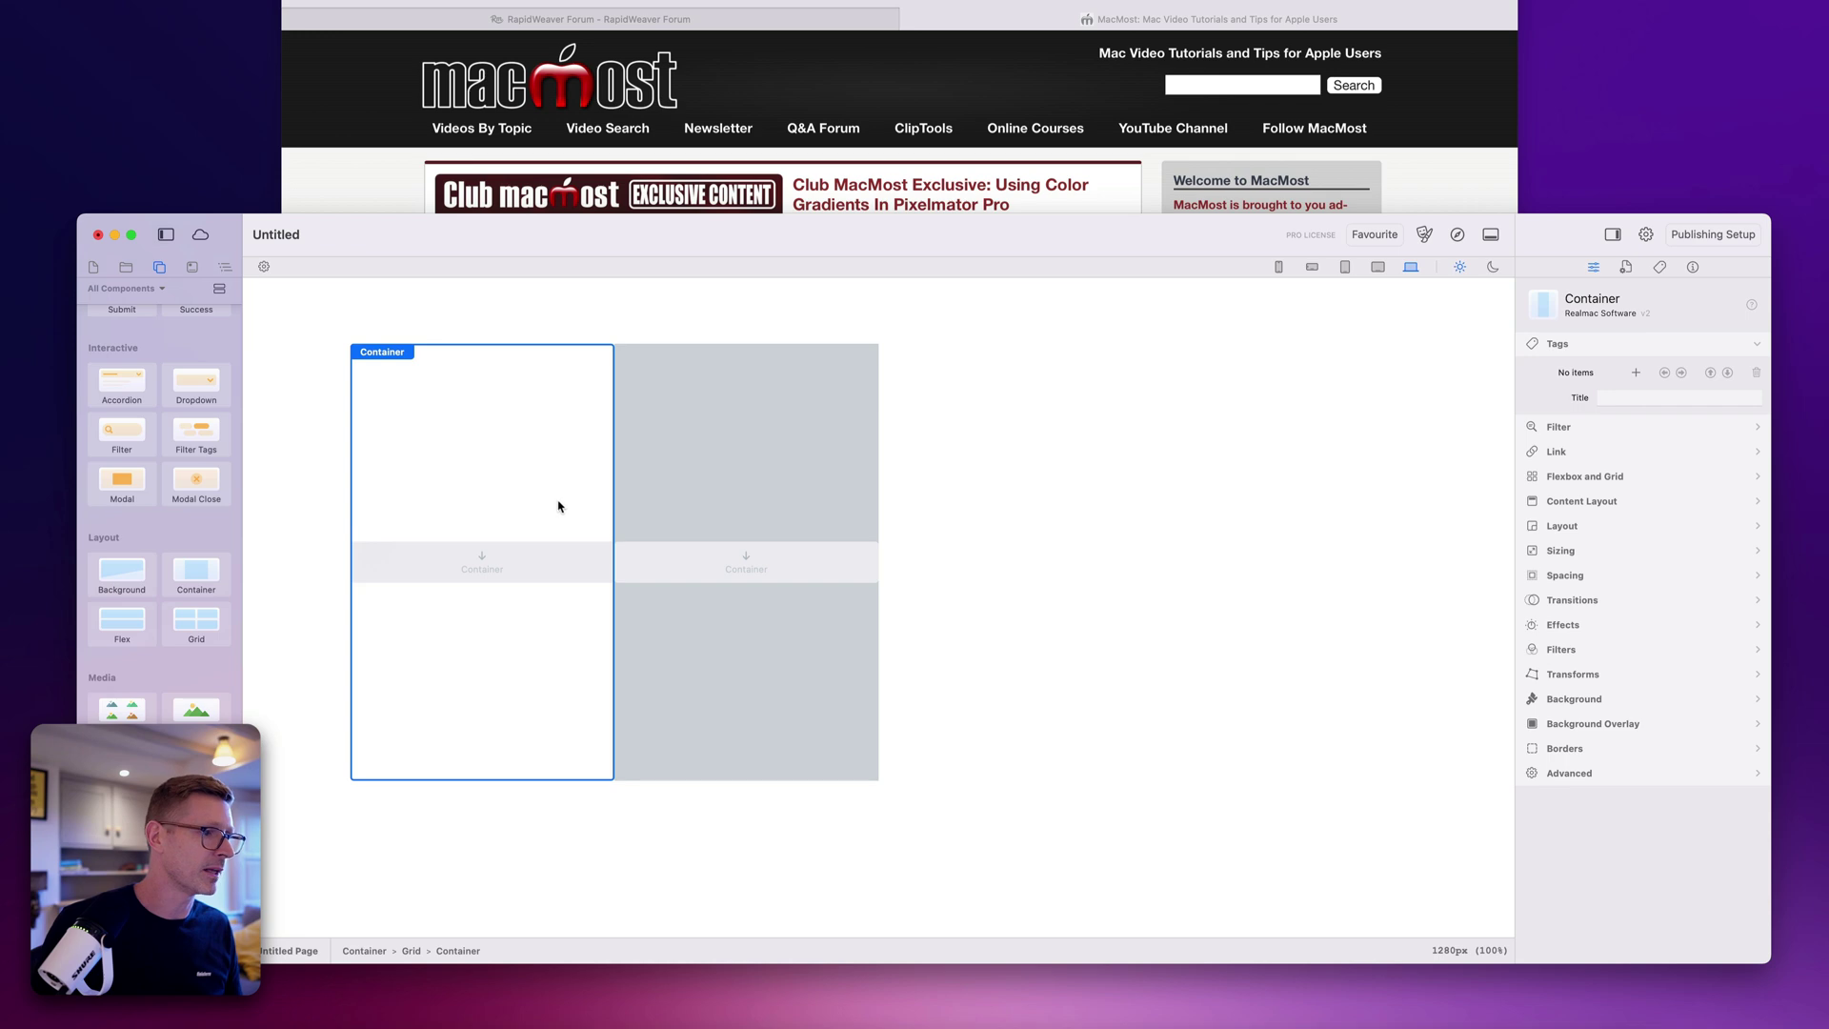
Step: Set the grid to 4 columns
click(1027, 489)
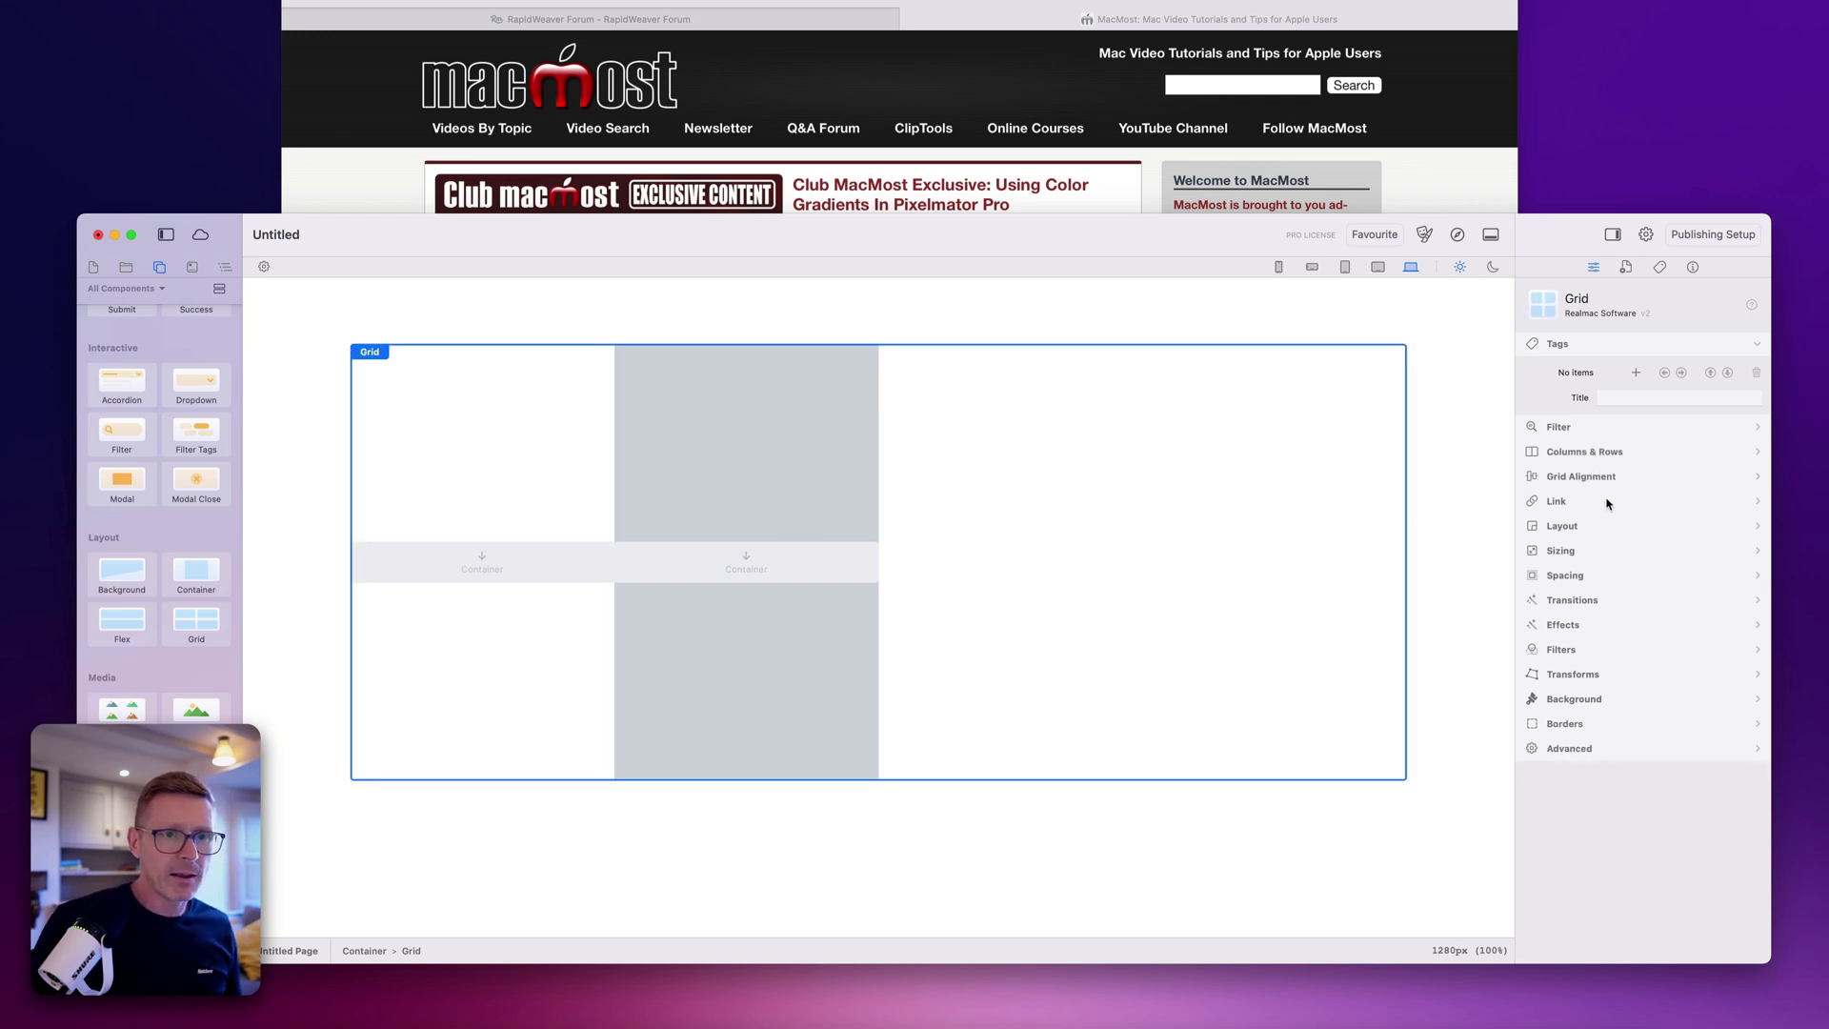
click(1601, 452)
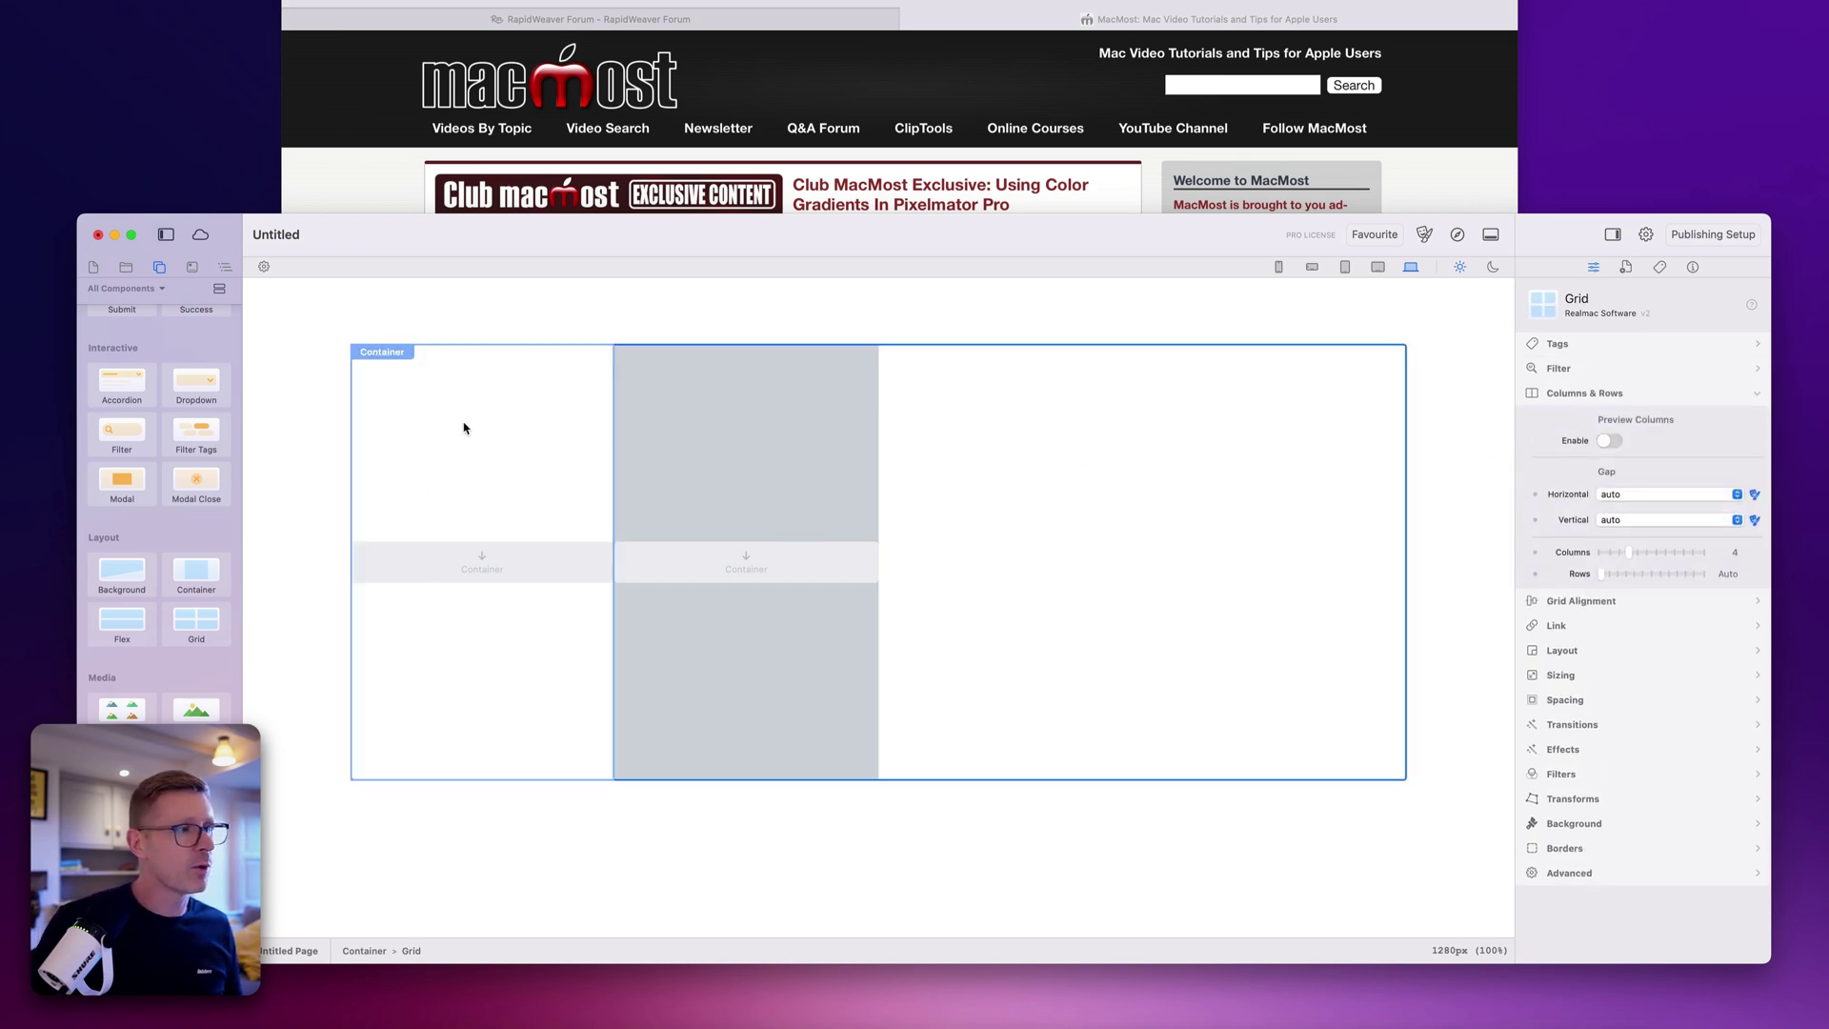
key(super+Tab)
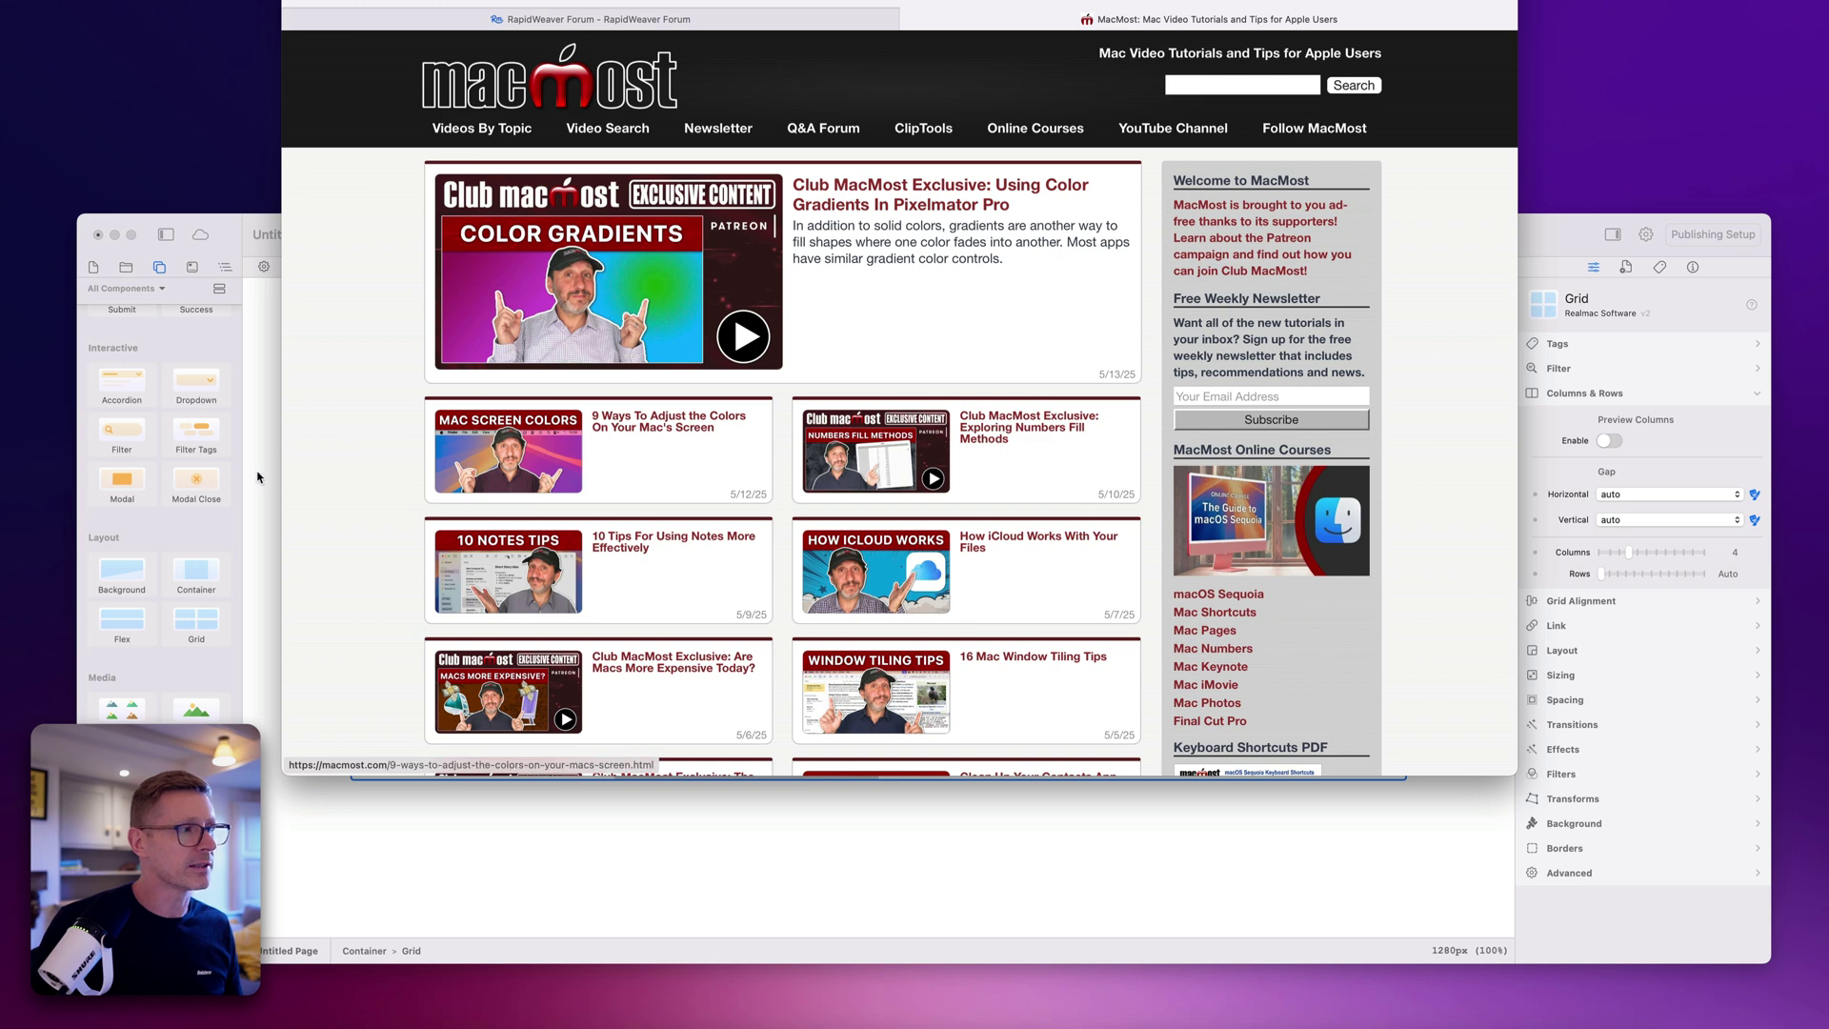
click(277, 474)
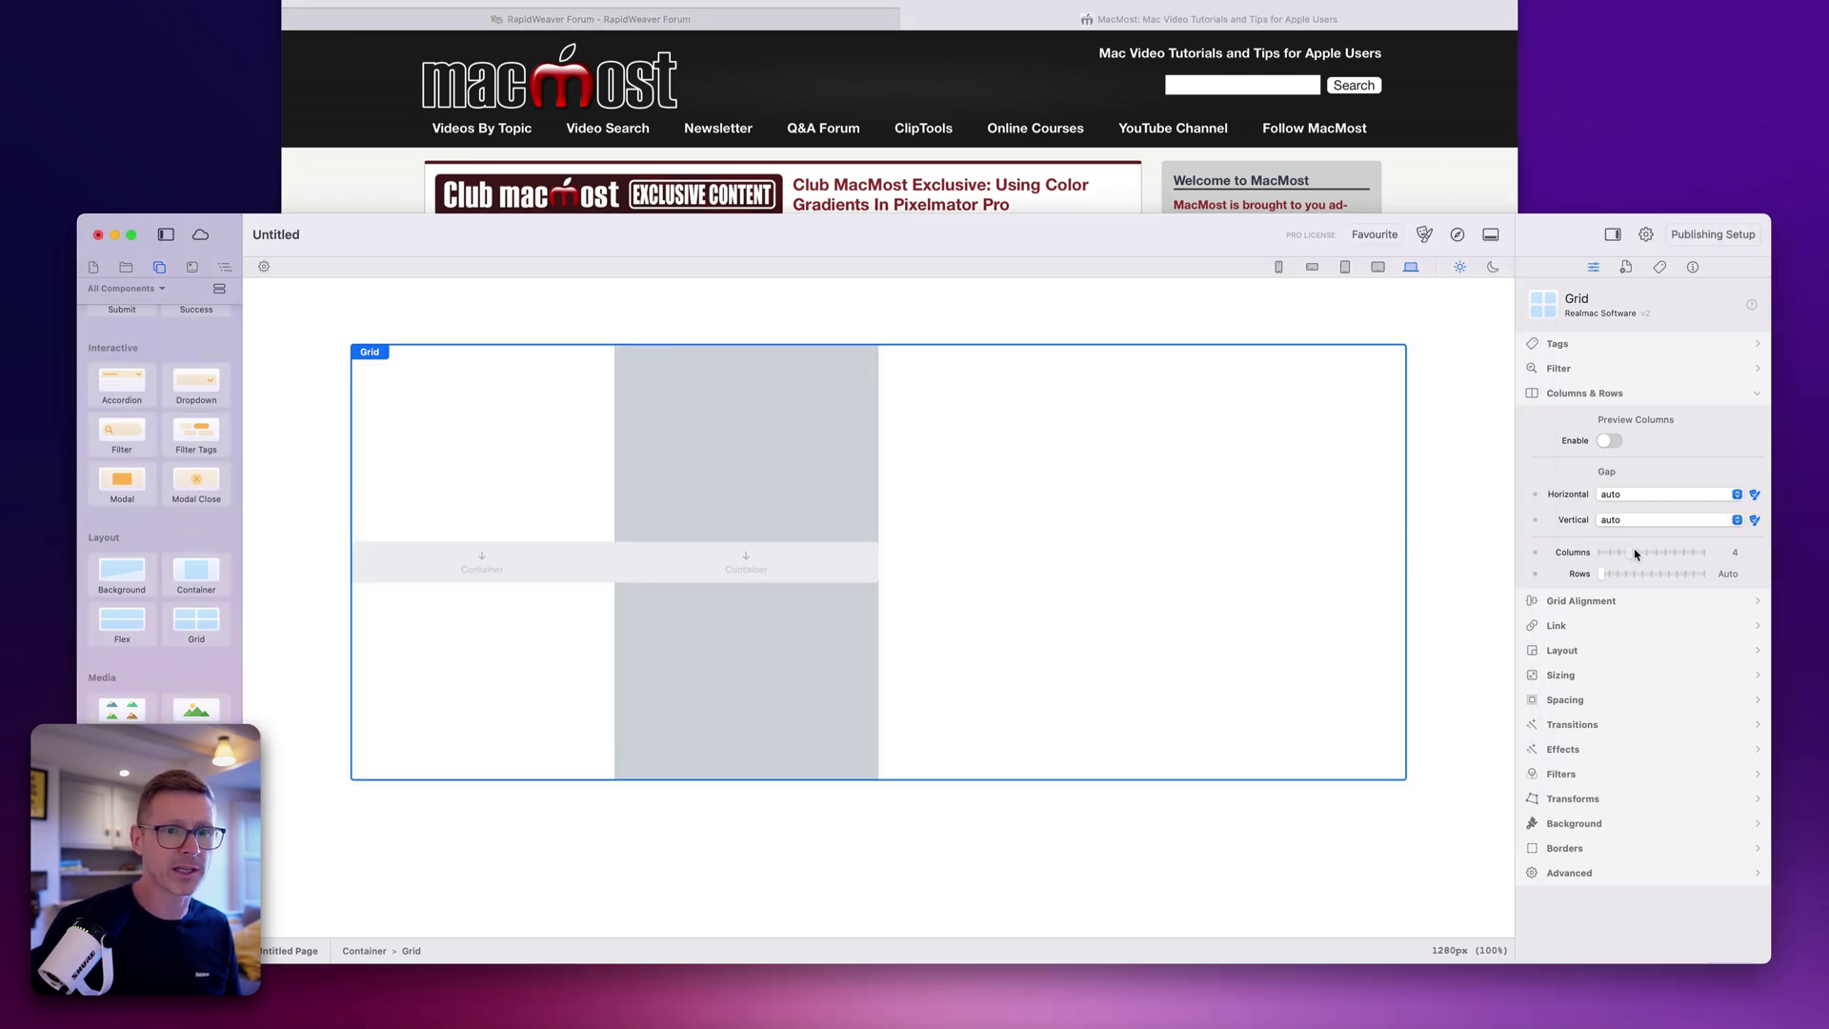
drag(1635, 553, 1628, 555)
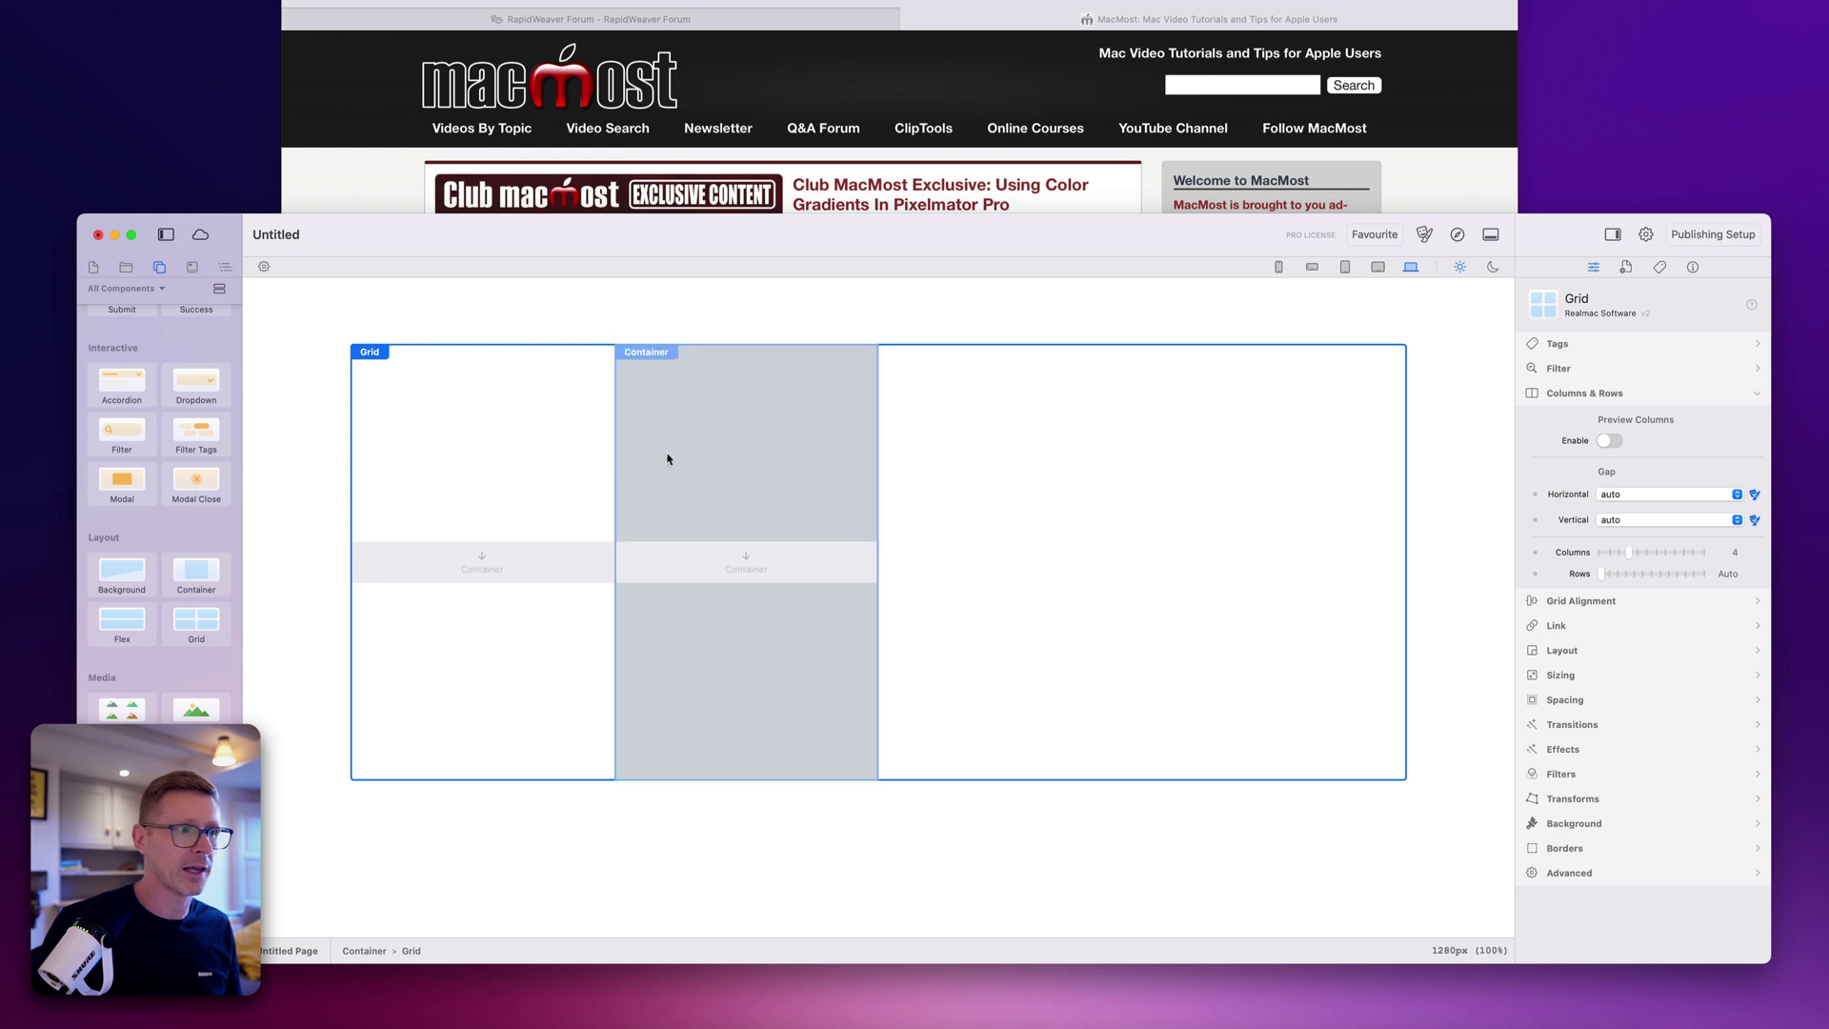
Step: Make the left container act as a Grid Item spanning 3 columns
click(750, 458)
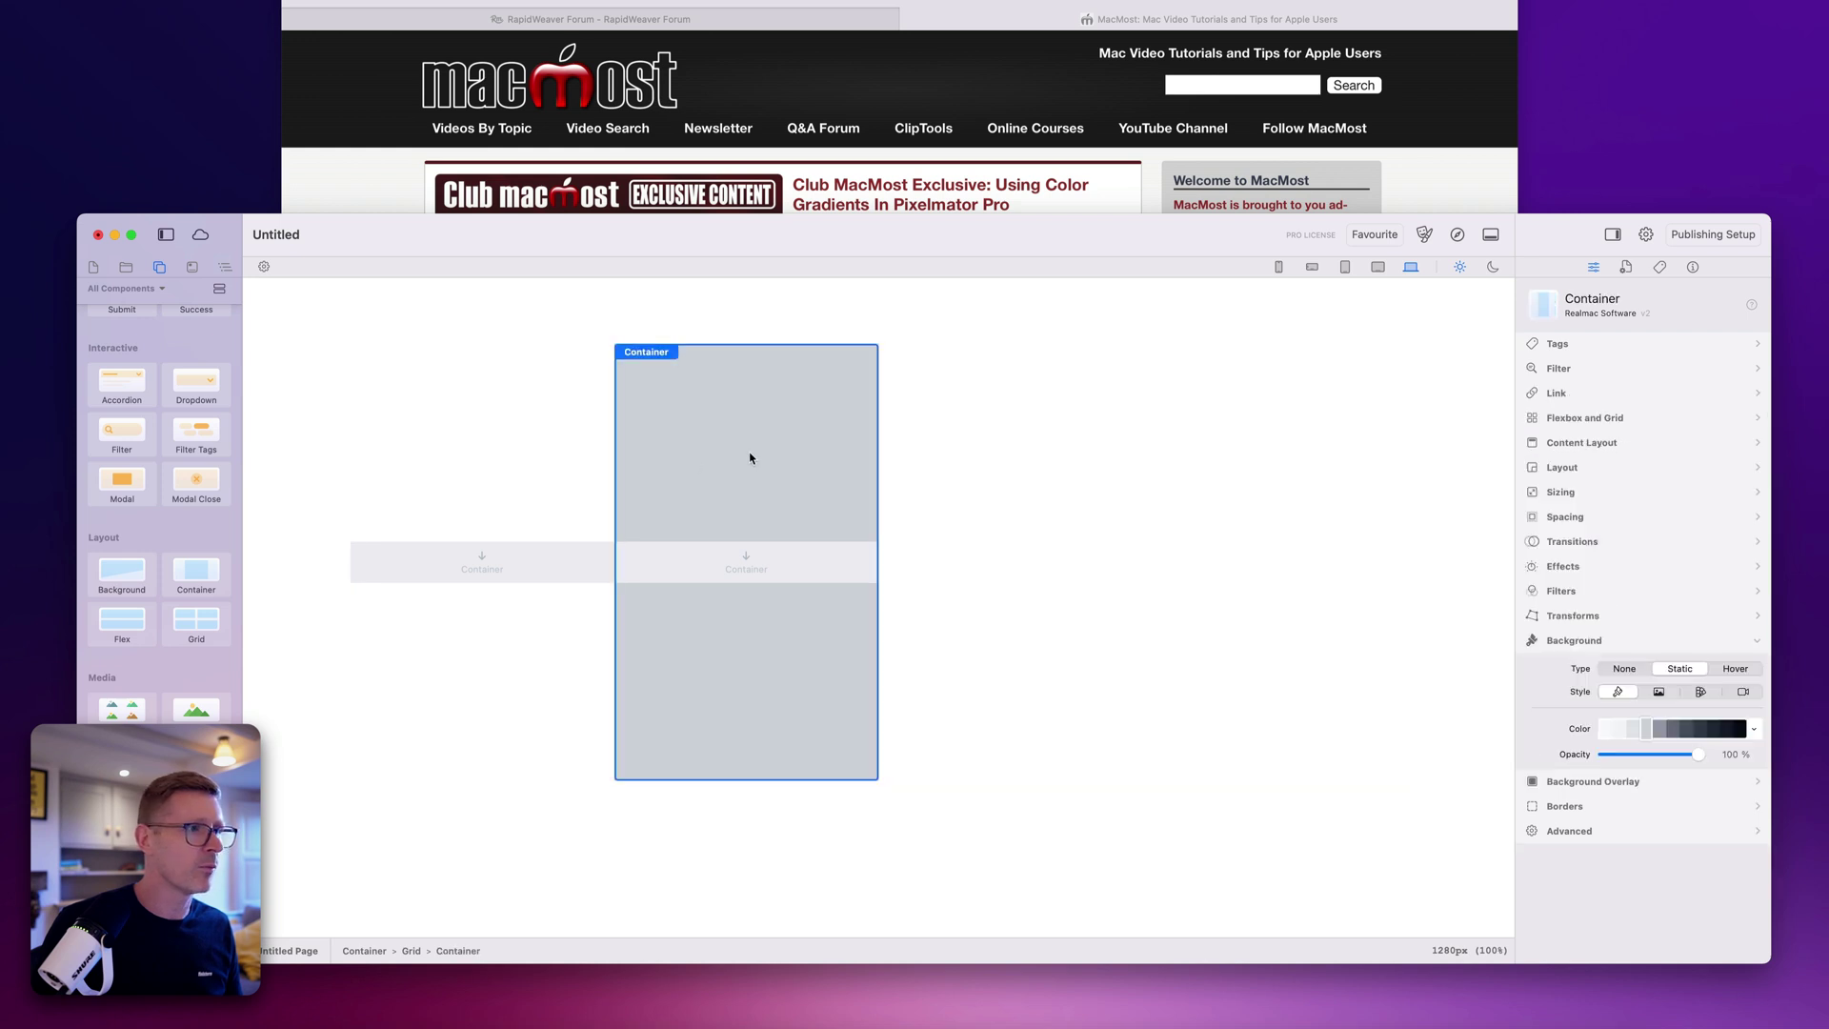
click(503, 464)
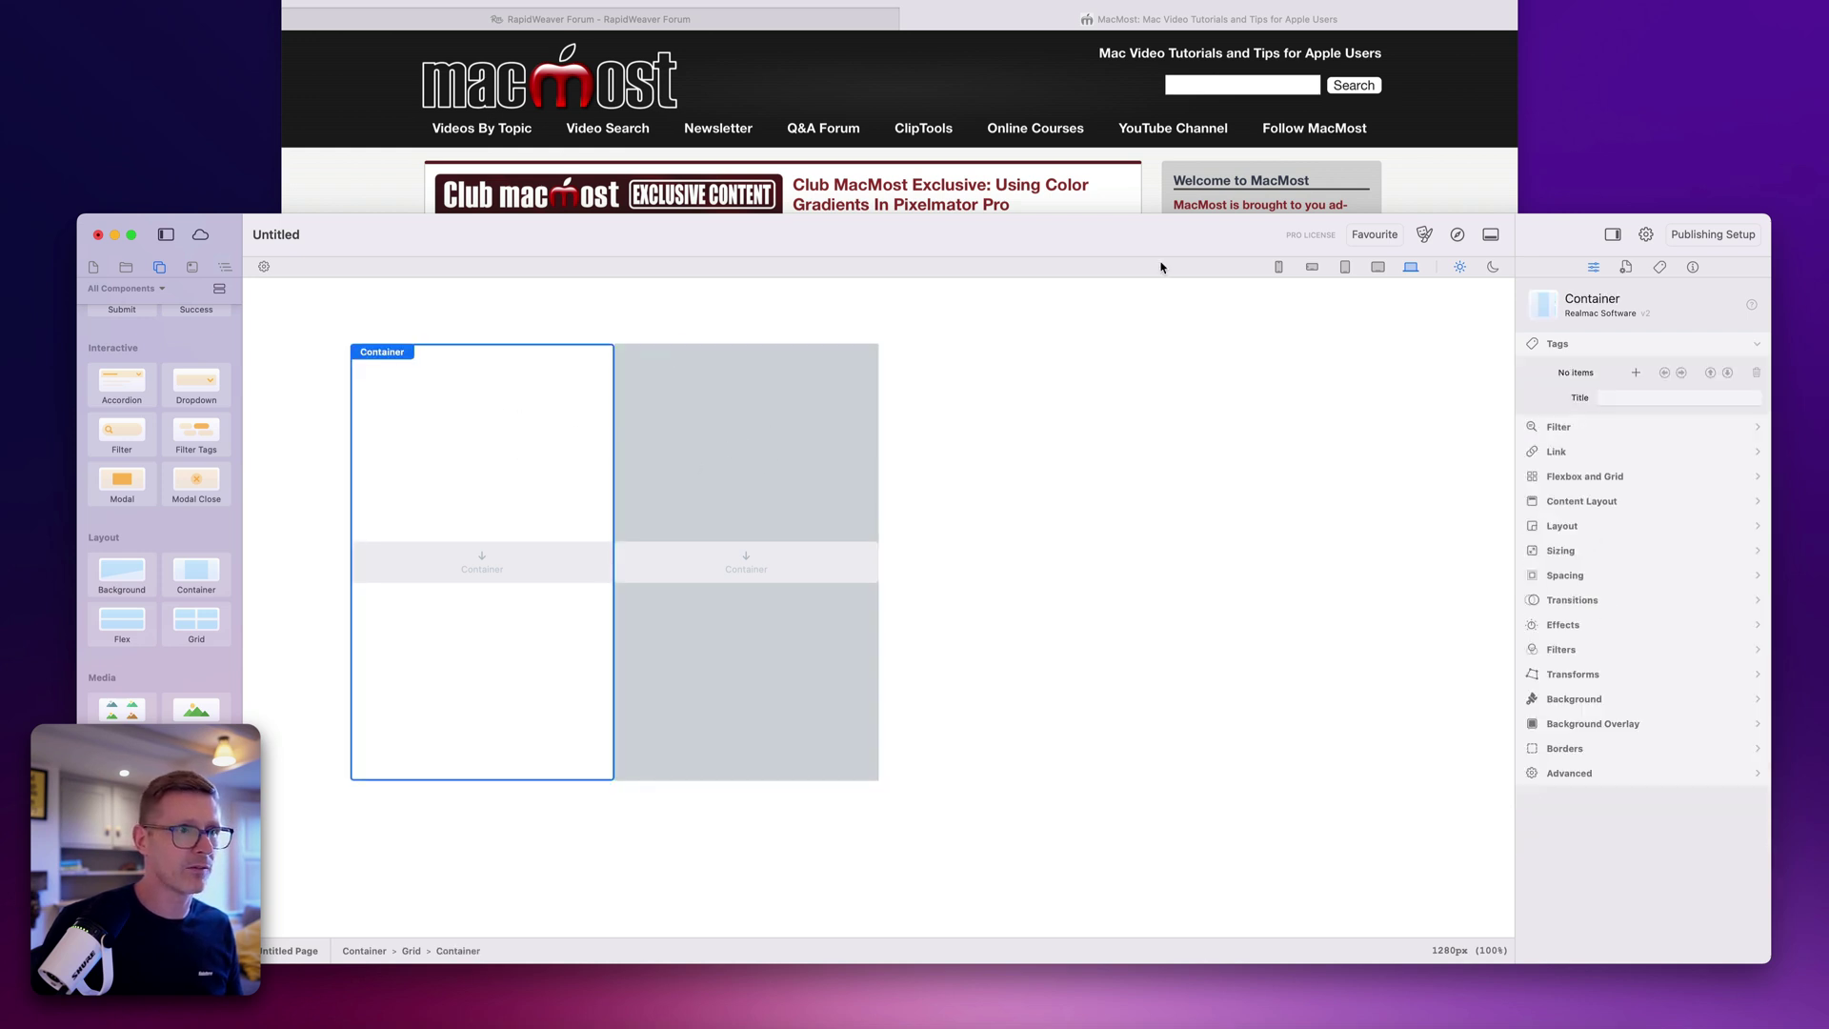
click(1607, 479)
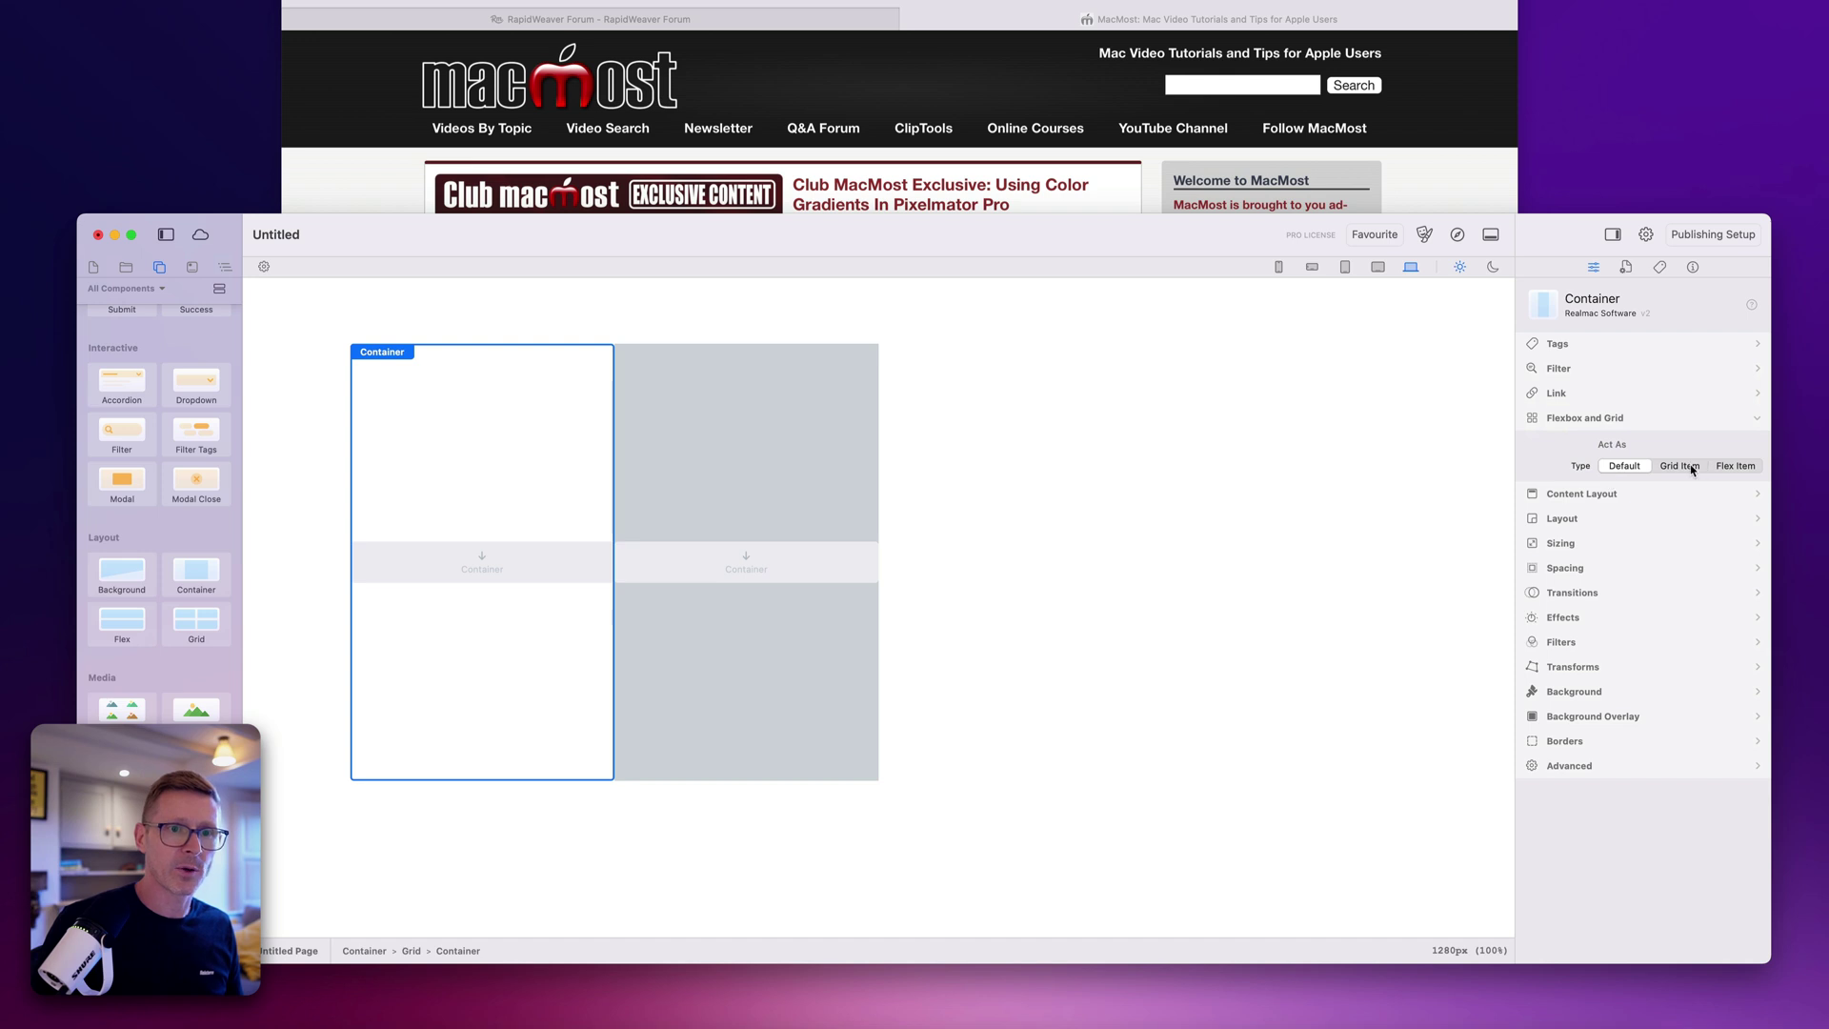
click(1680, 466)
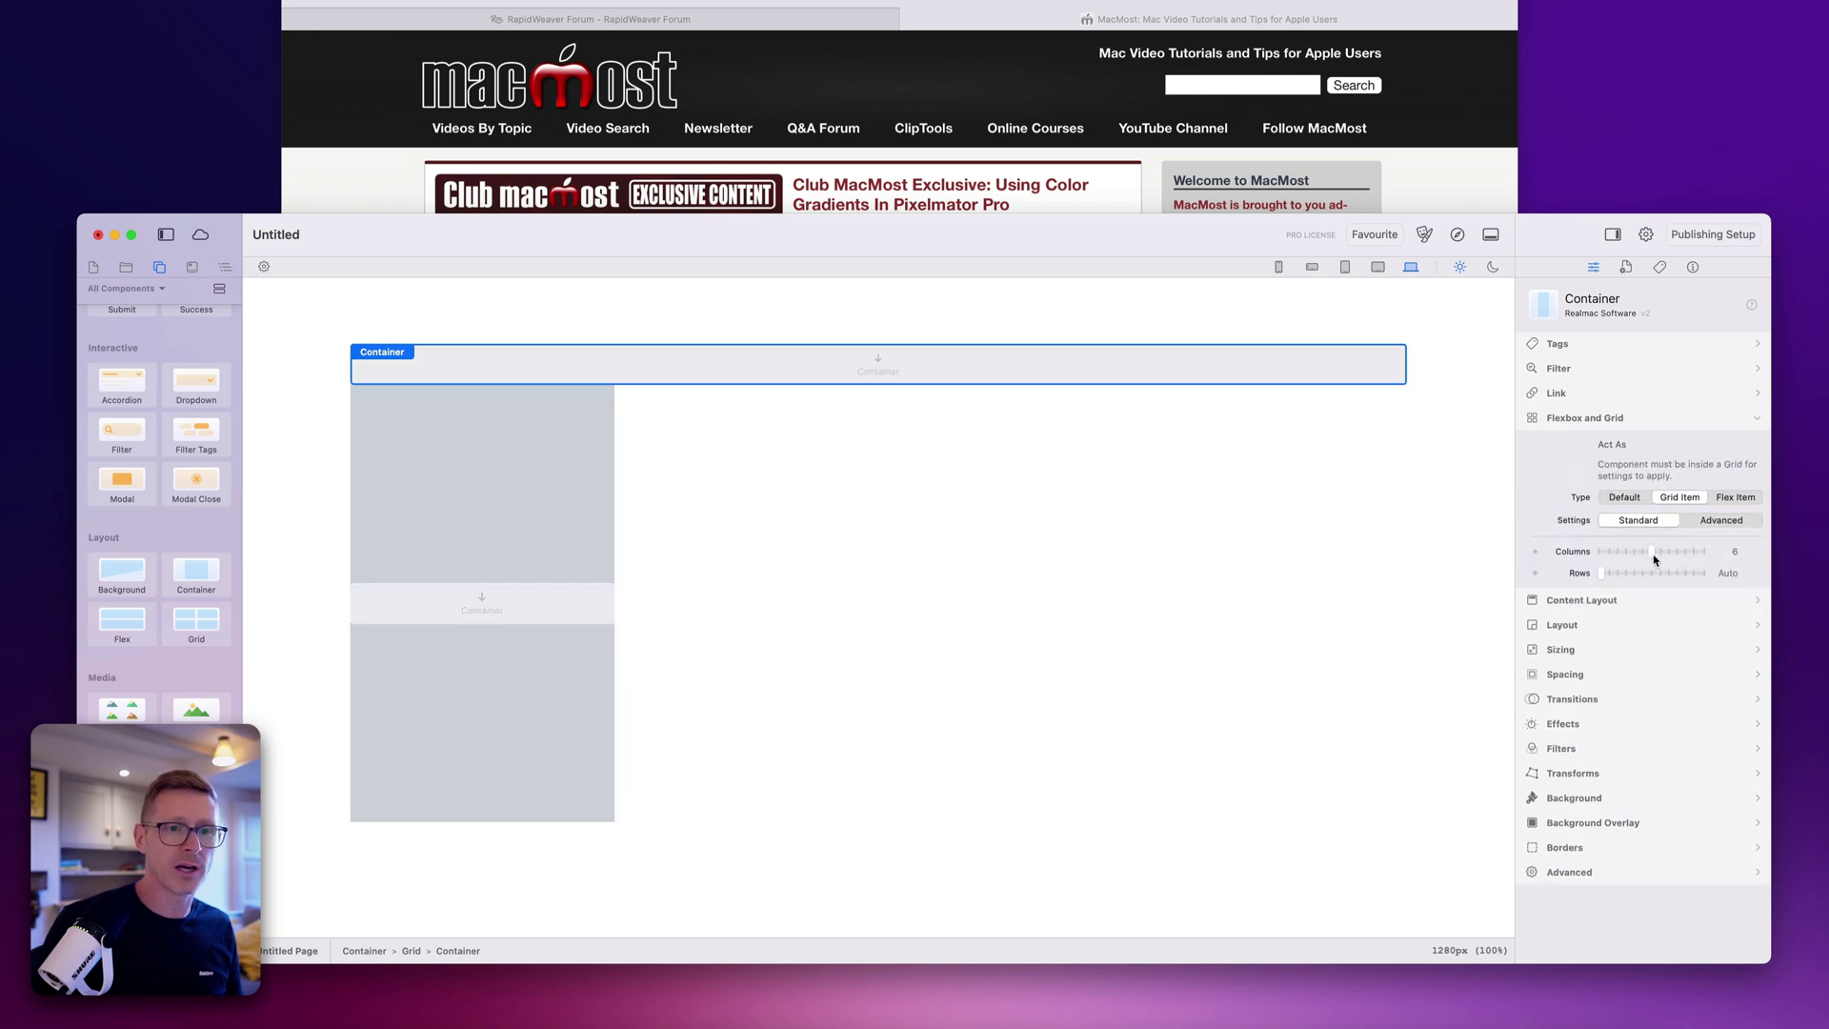
drag(1655, 560, 1630, 557)
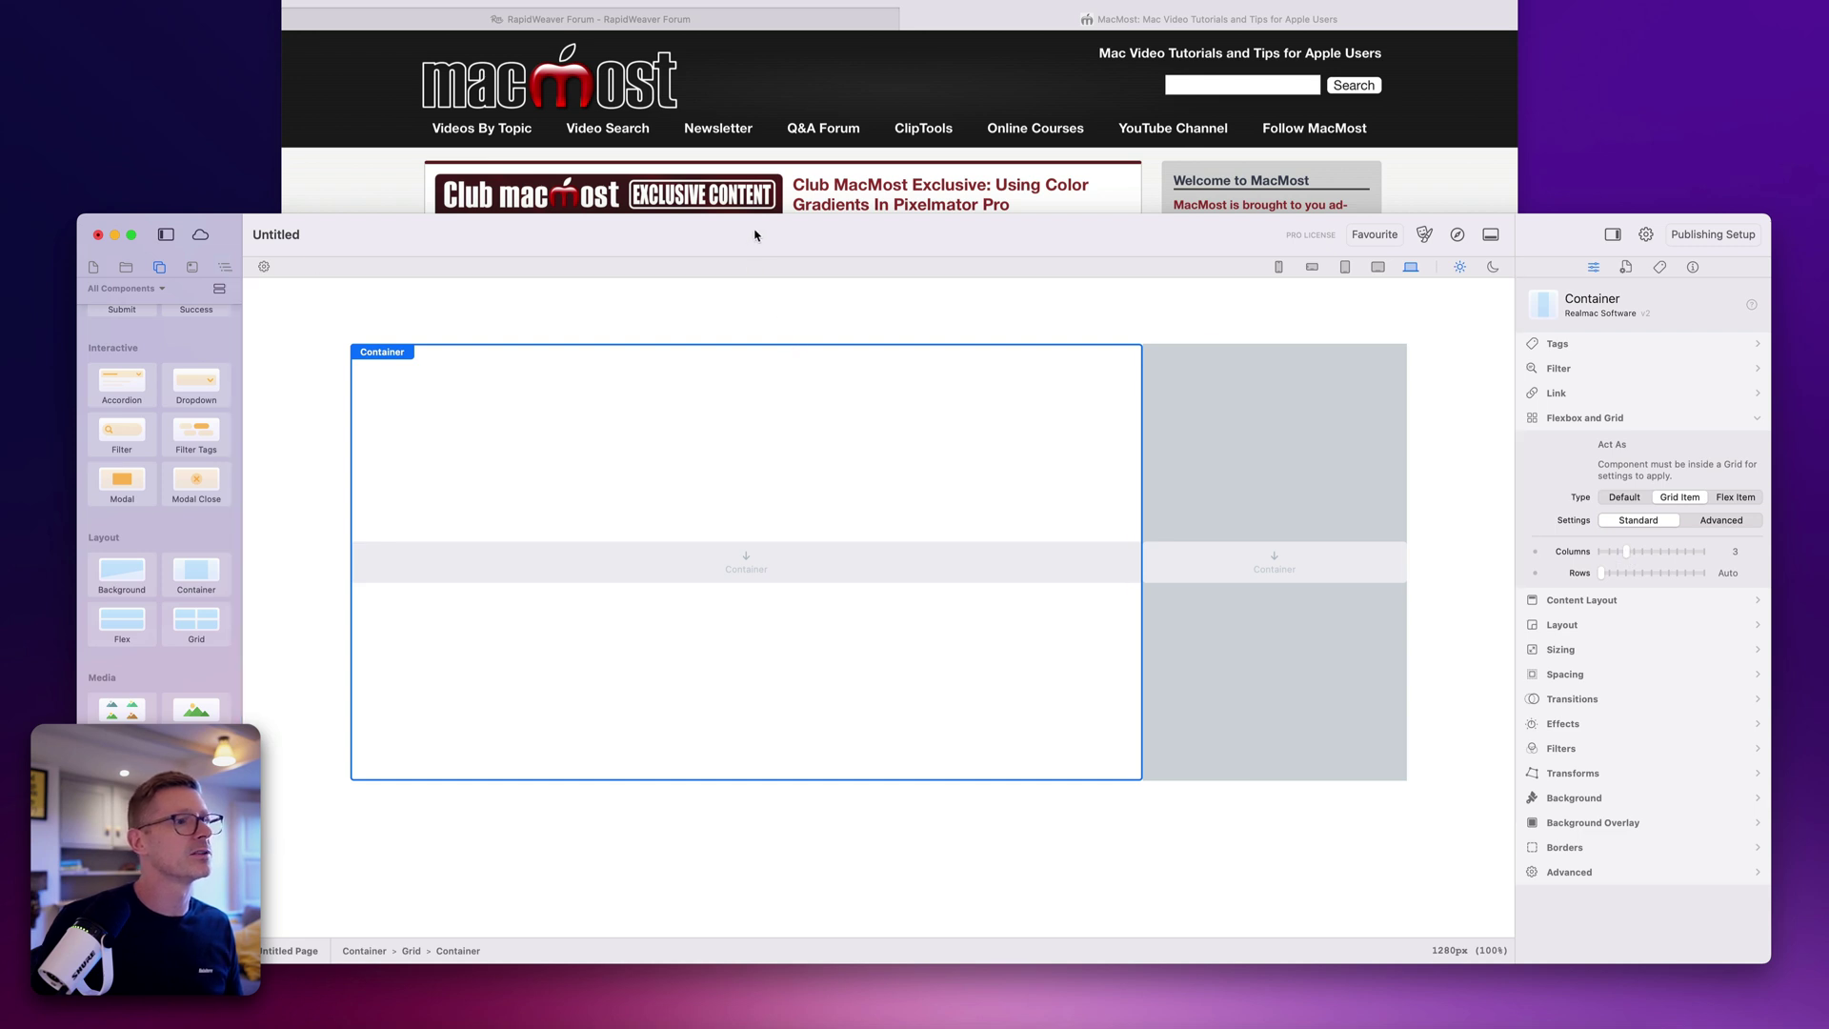
drag(755, 234, 797, 243)
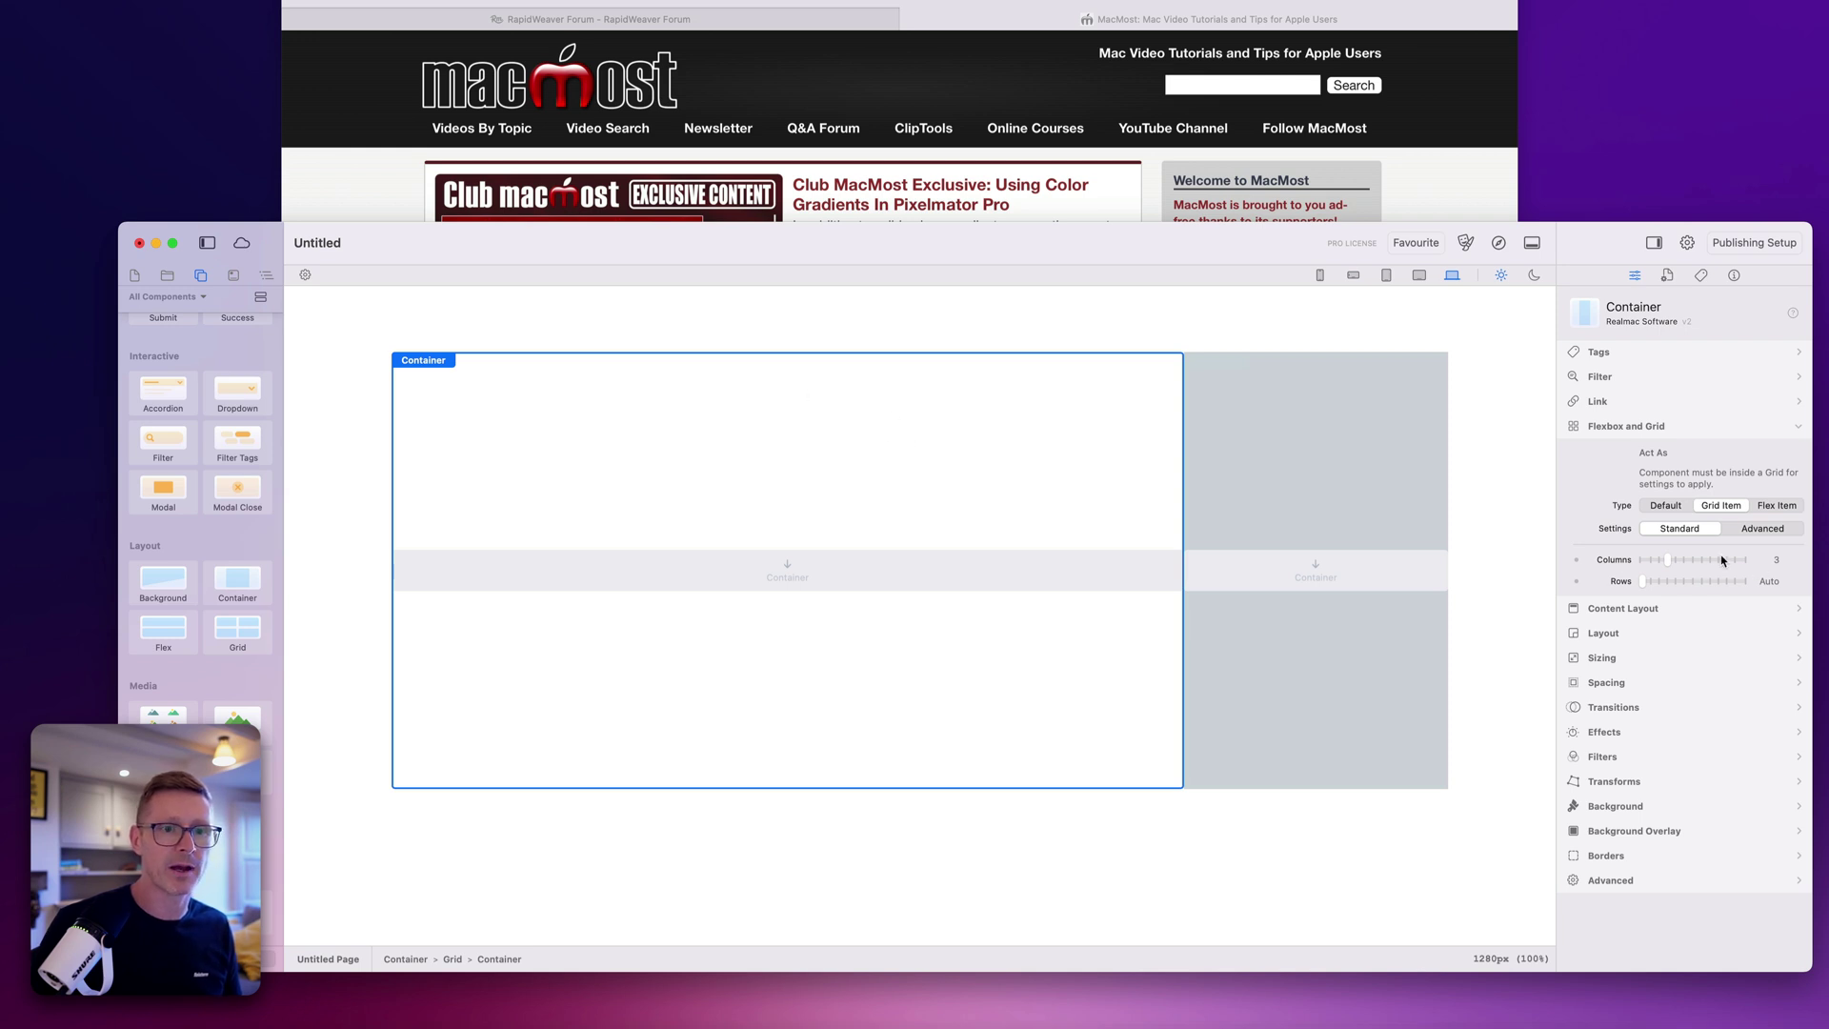
click(1410, 481)
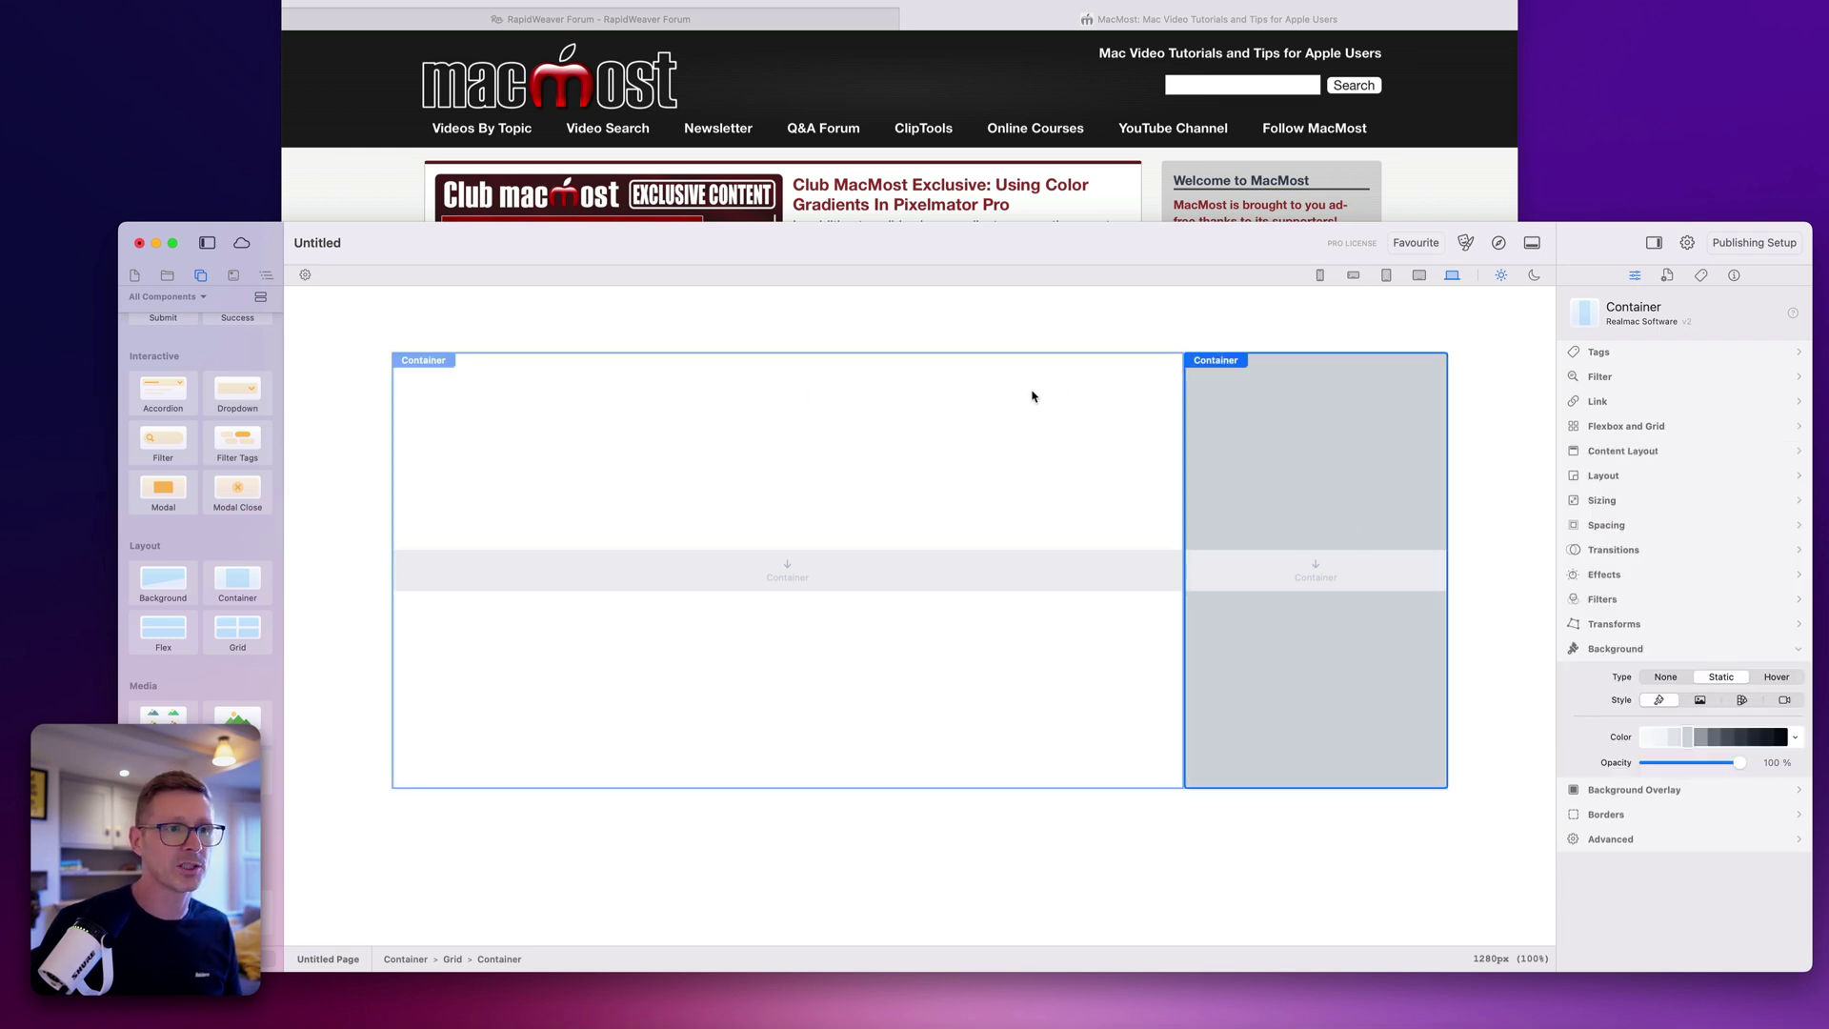
Step: Select the Grid and set its Horizontal Gap to 10, after briefly trying 5
click(405, 959)
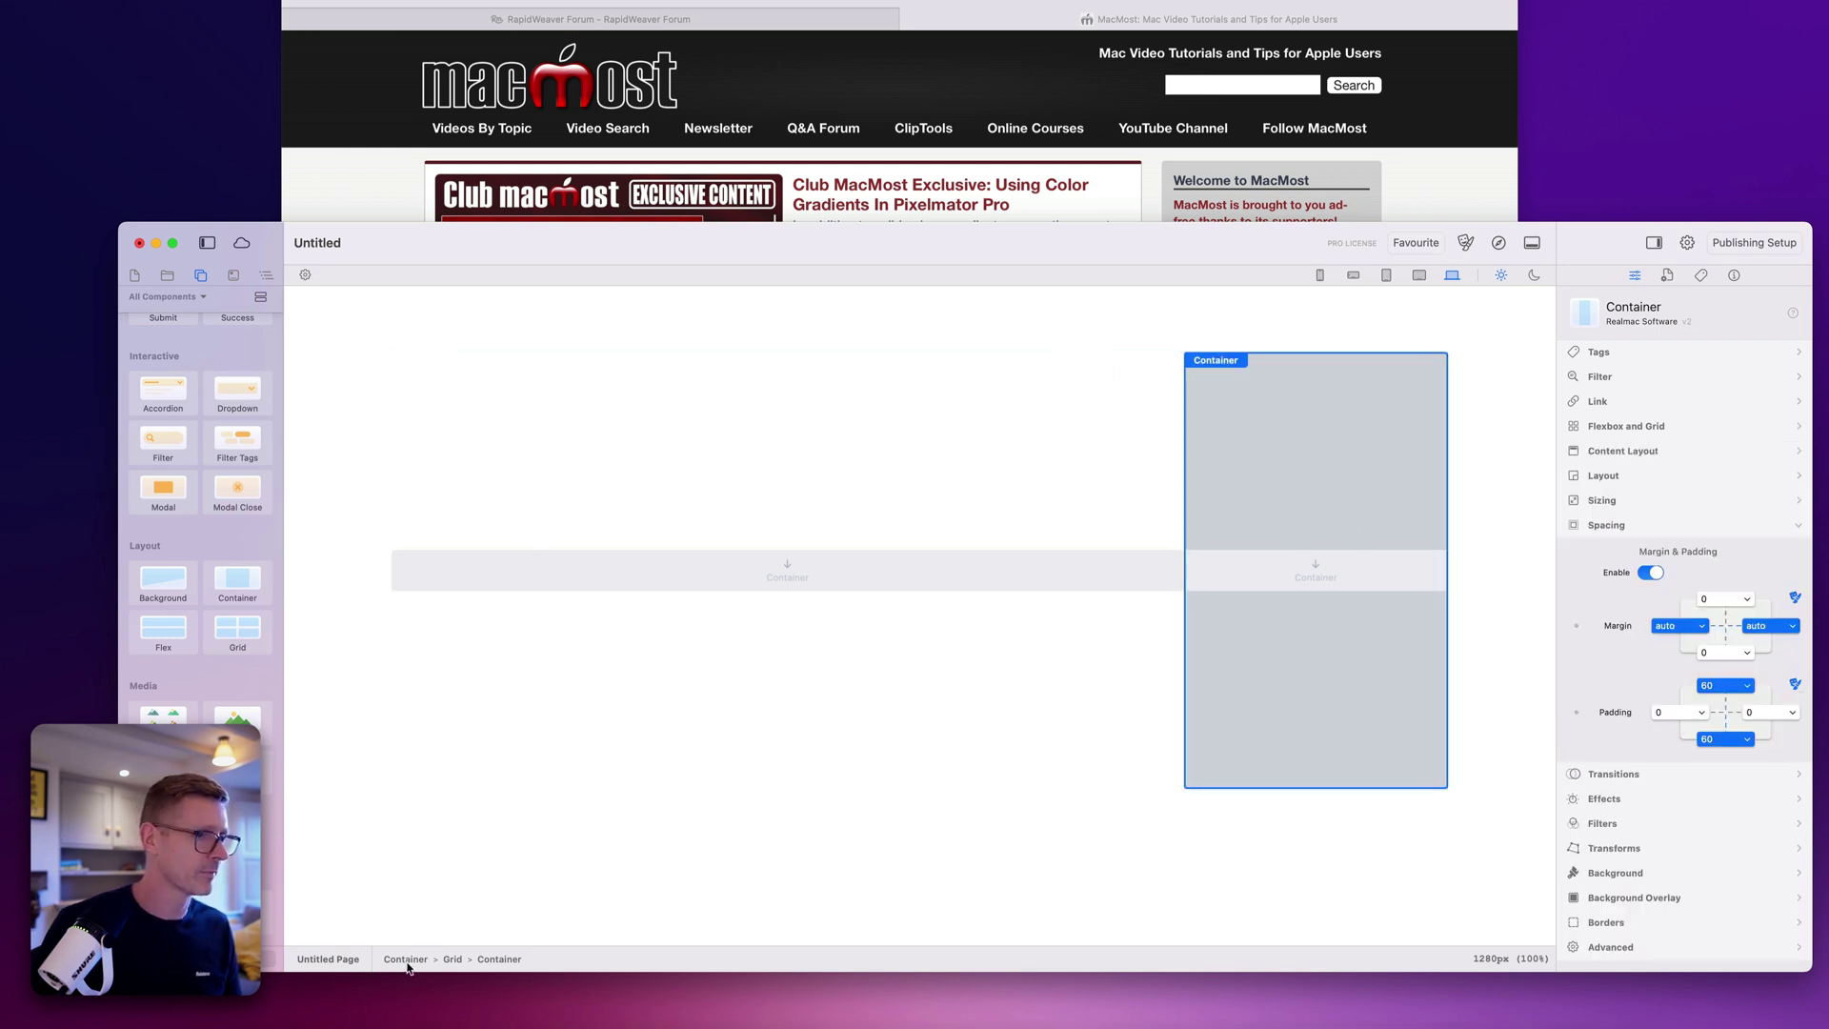
click(917, 626)
click(453, 959)
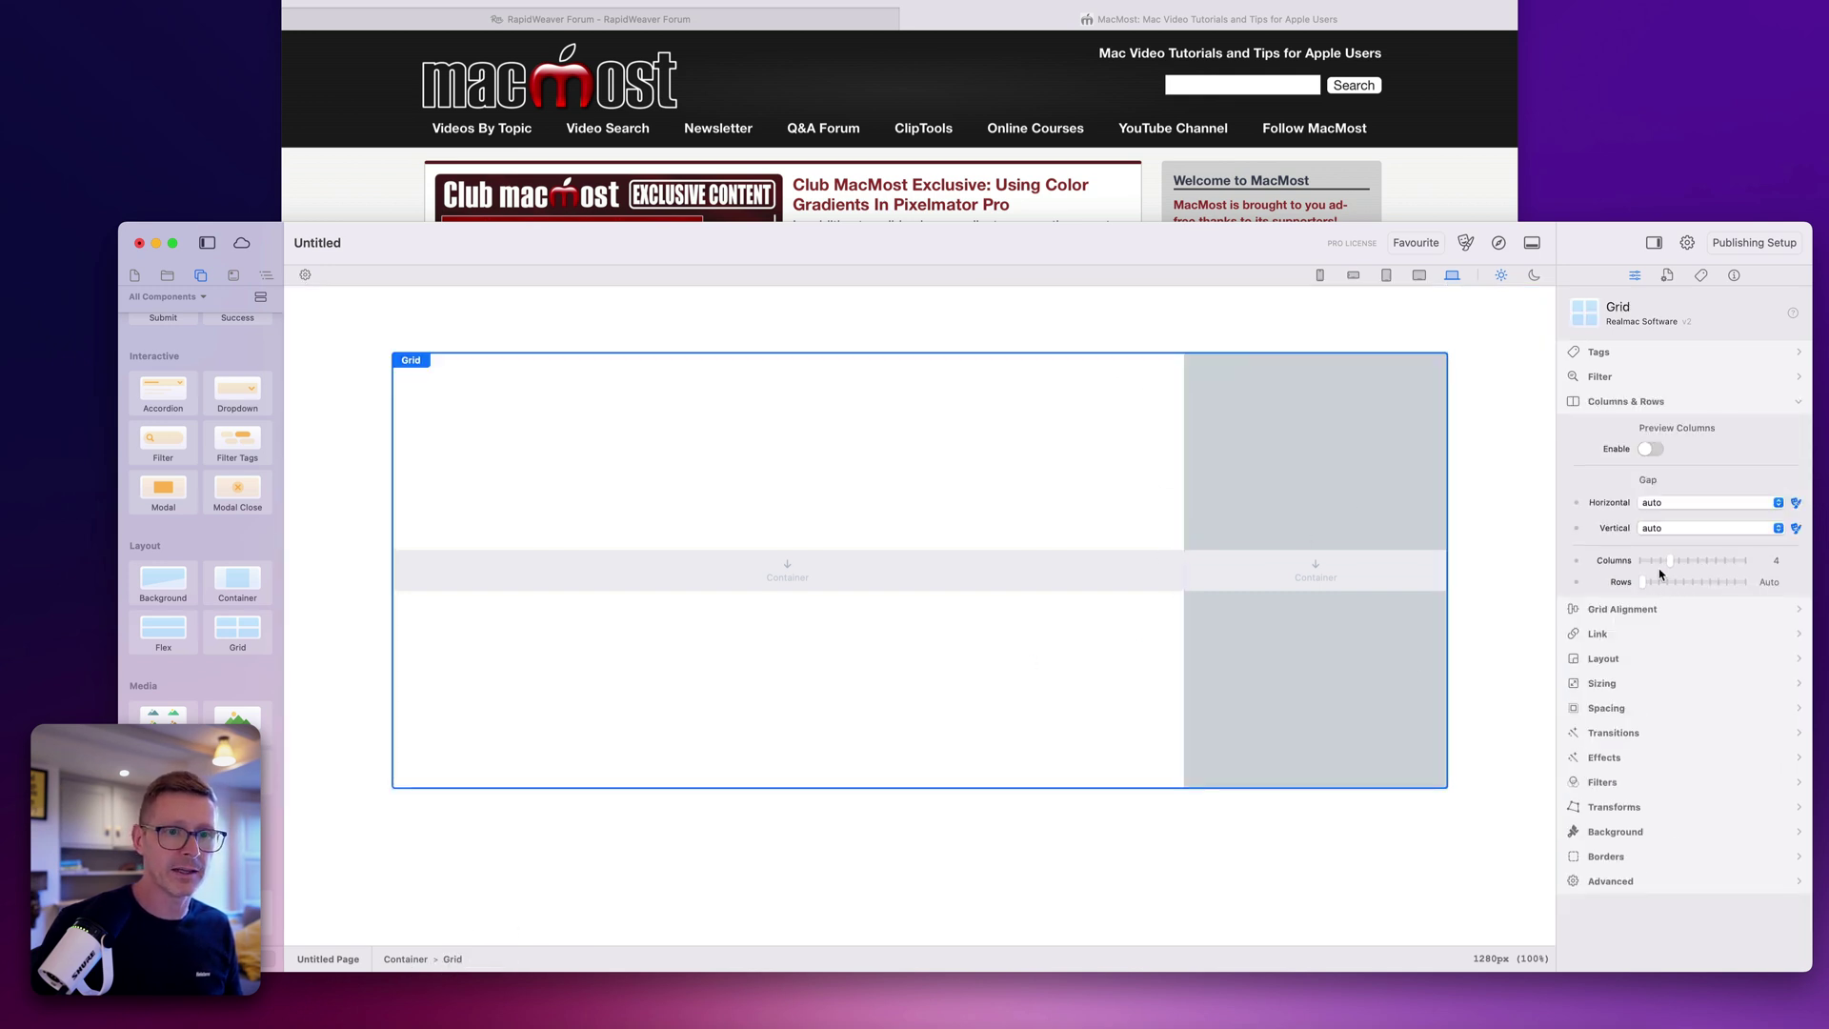
click(1682, 504)
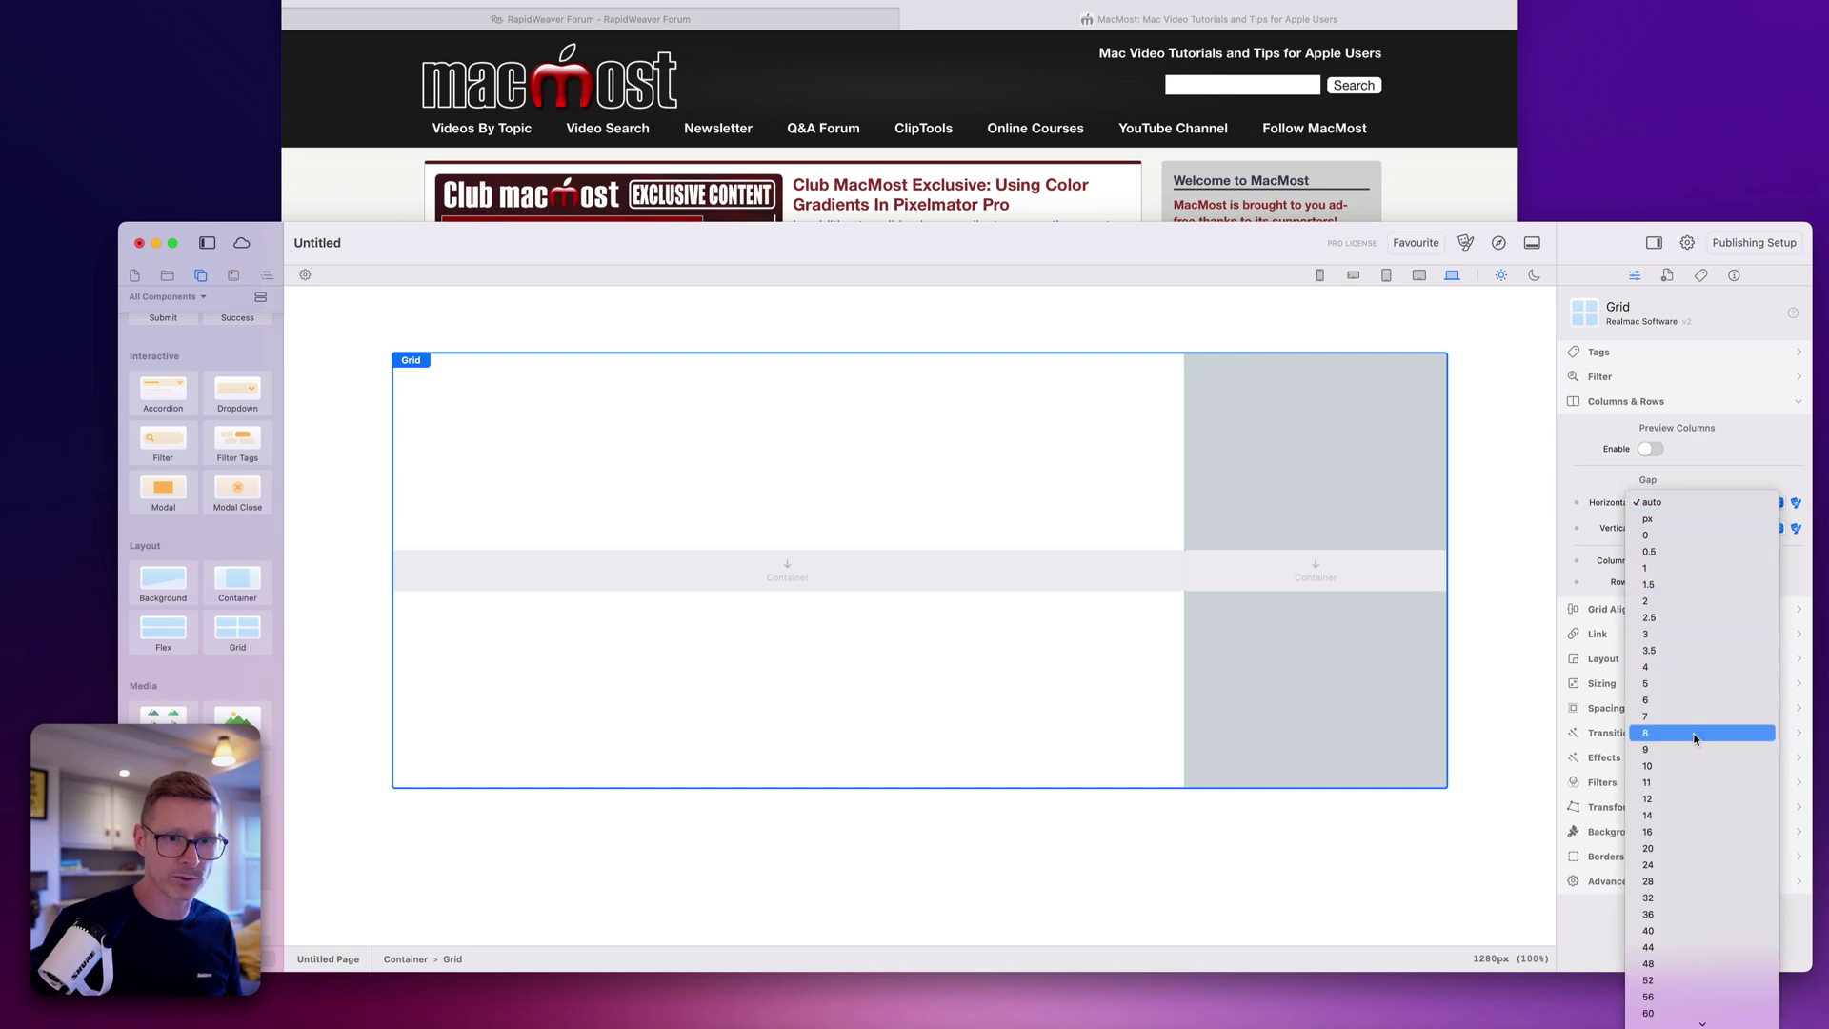
click(1703, 685)
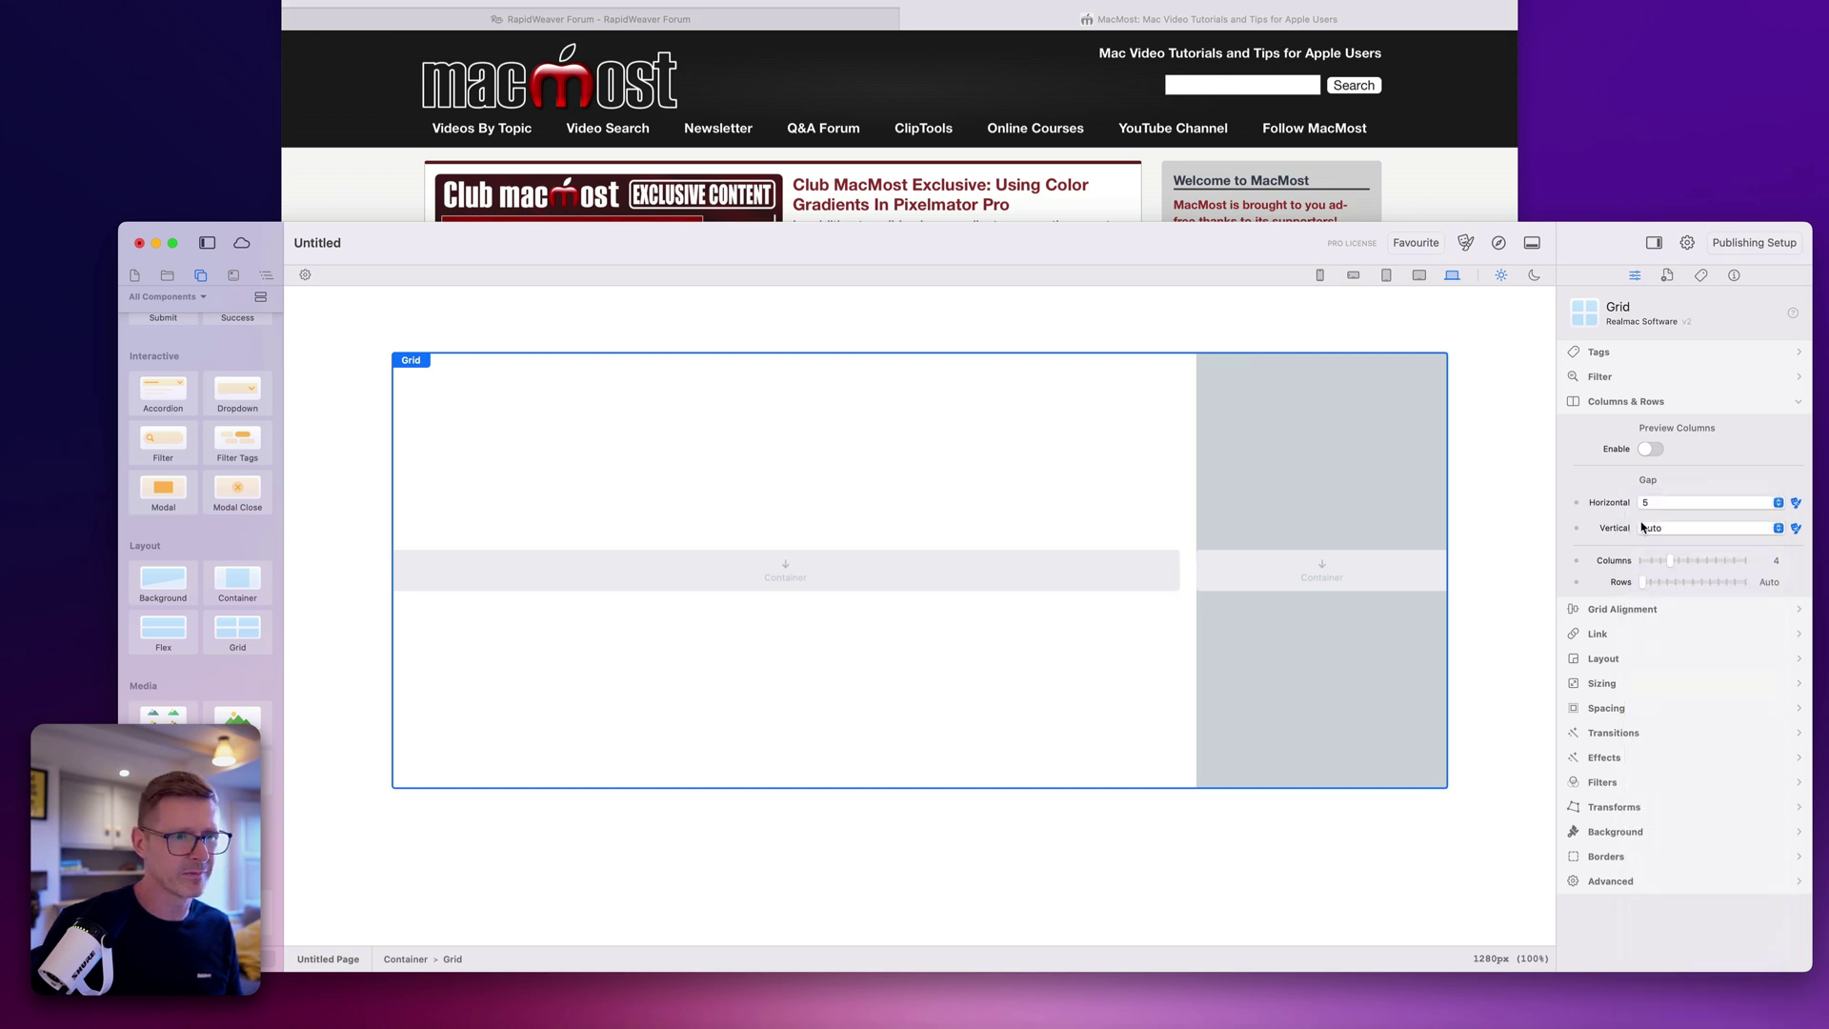
click(1668, 505)
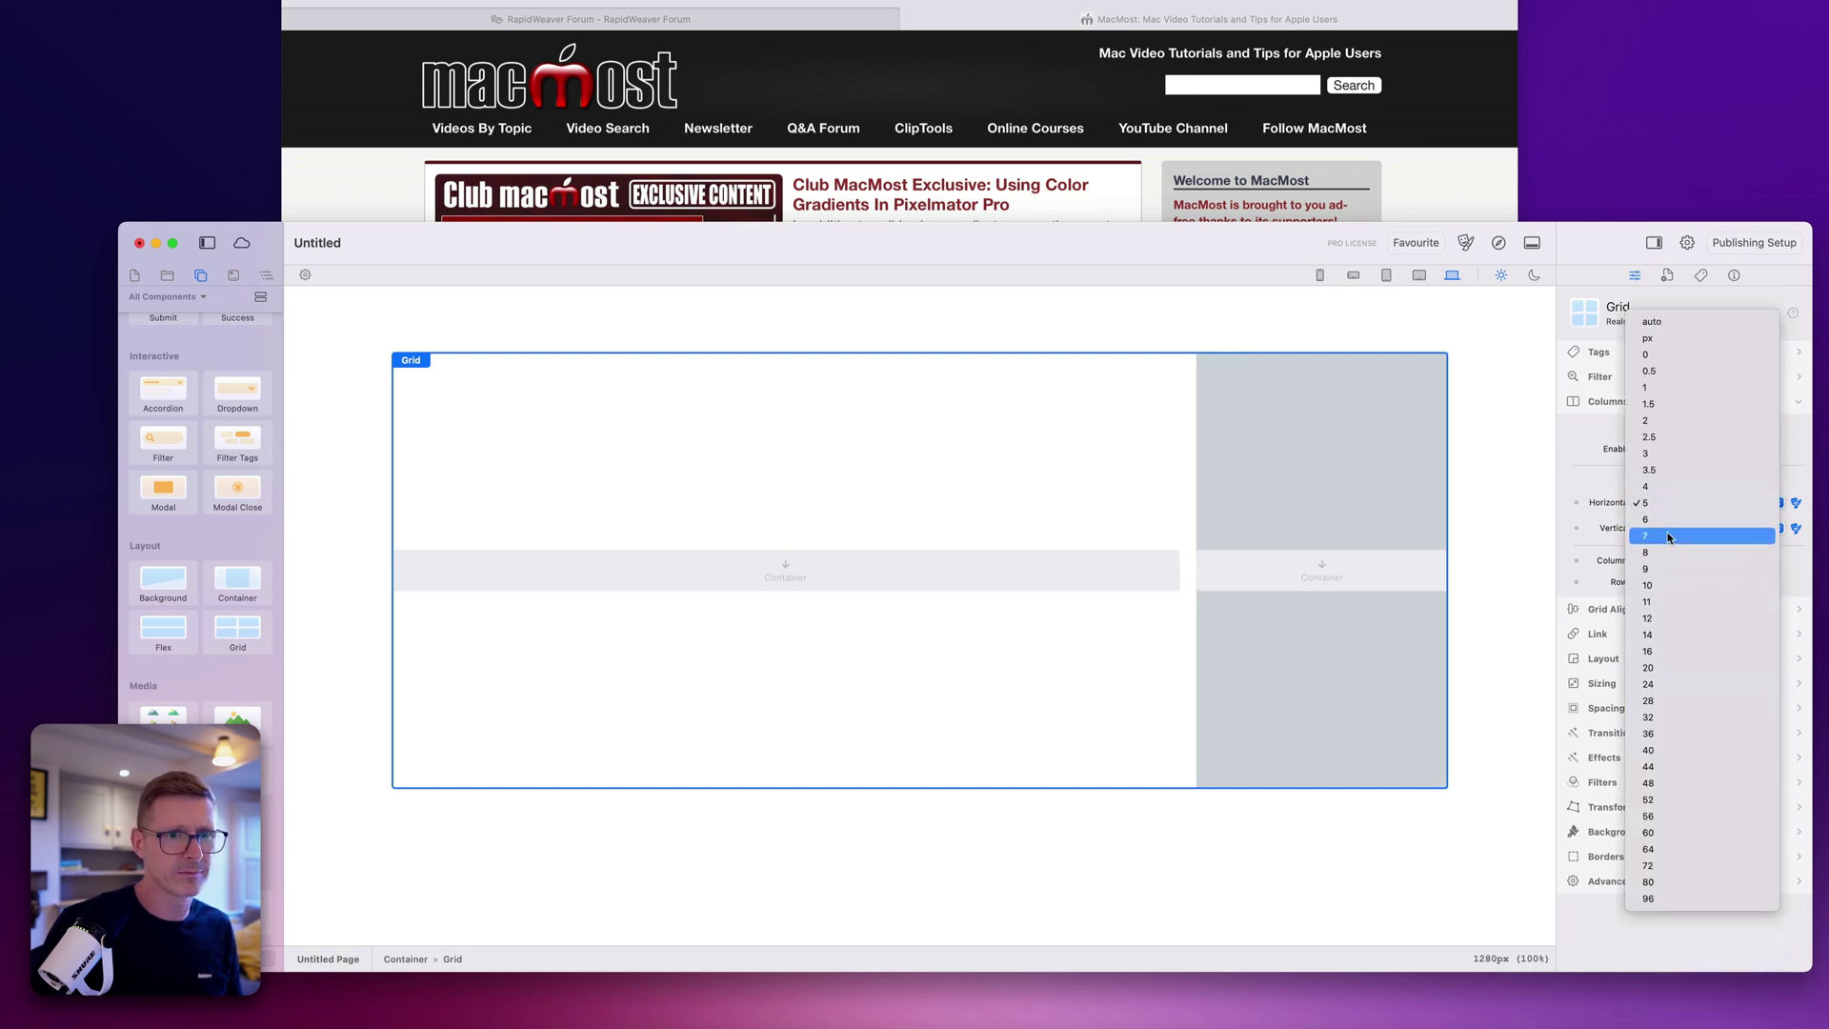
click(1668, 585)
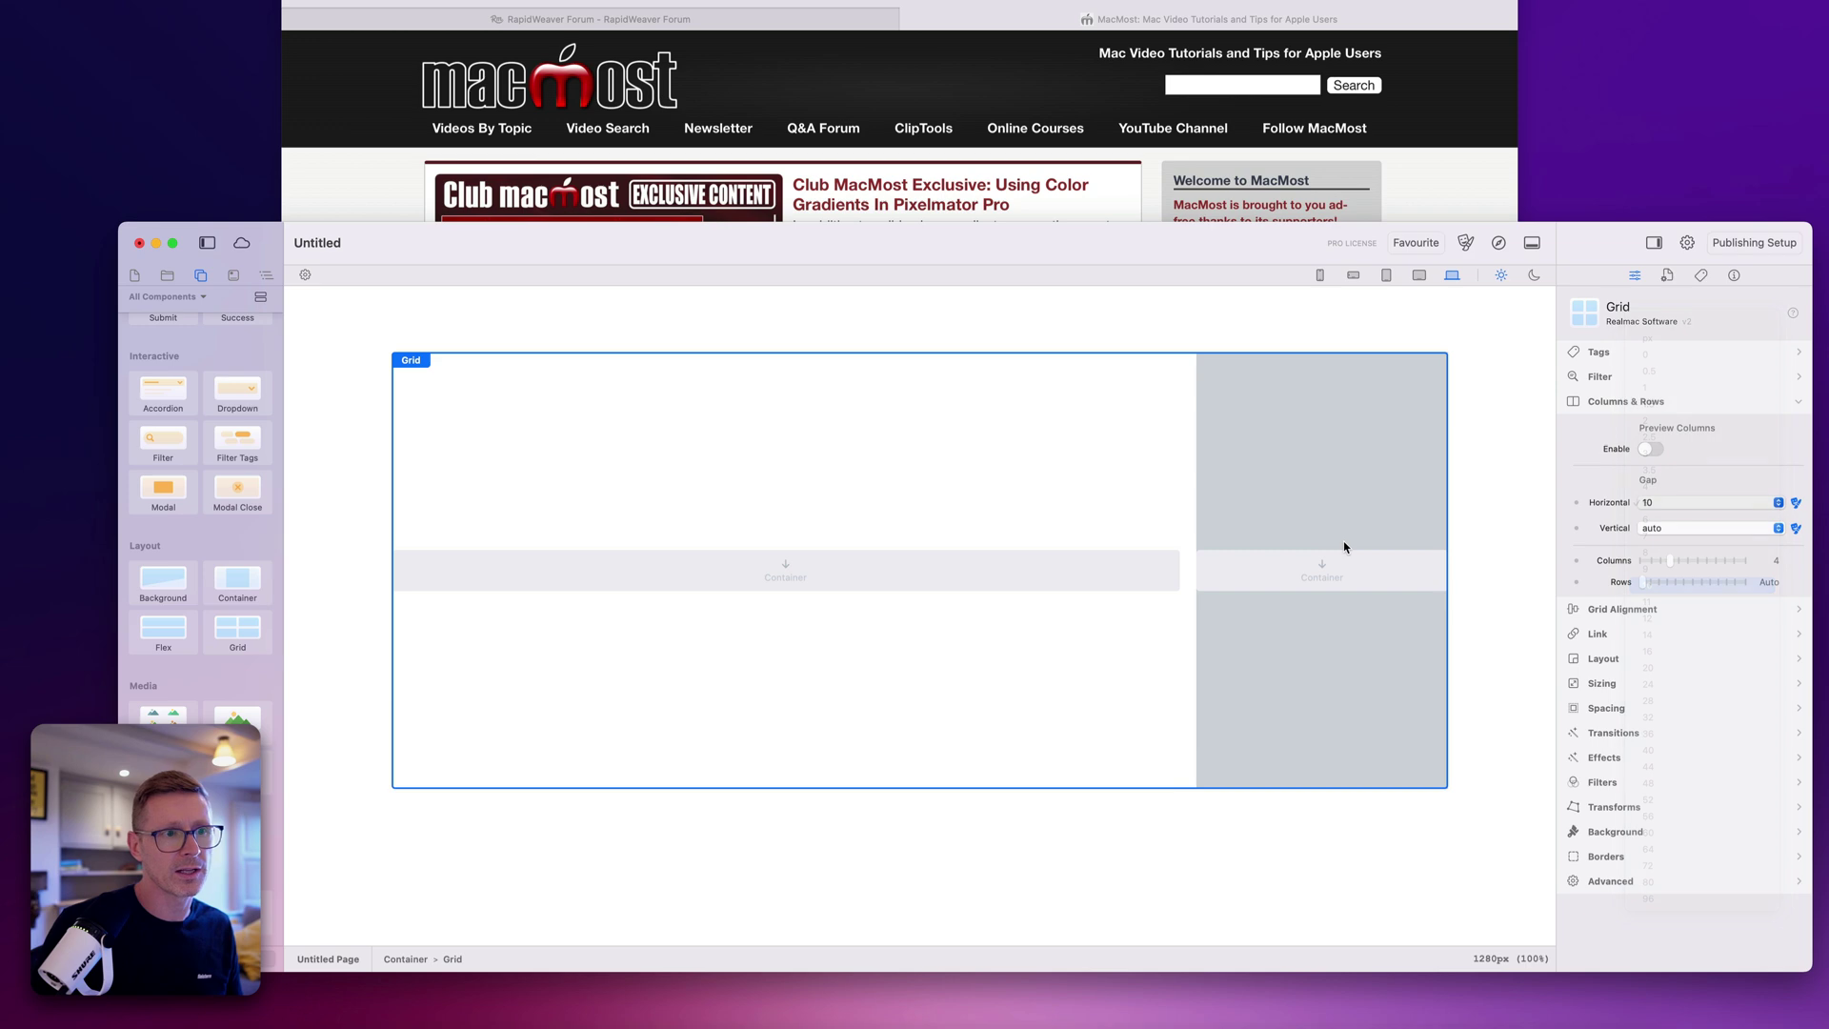
Step: Set the outer container's background type to Static
click(1134, 313)
click(1617, 874)
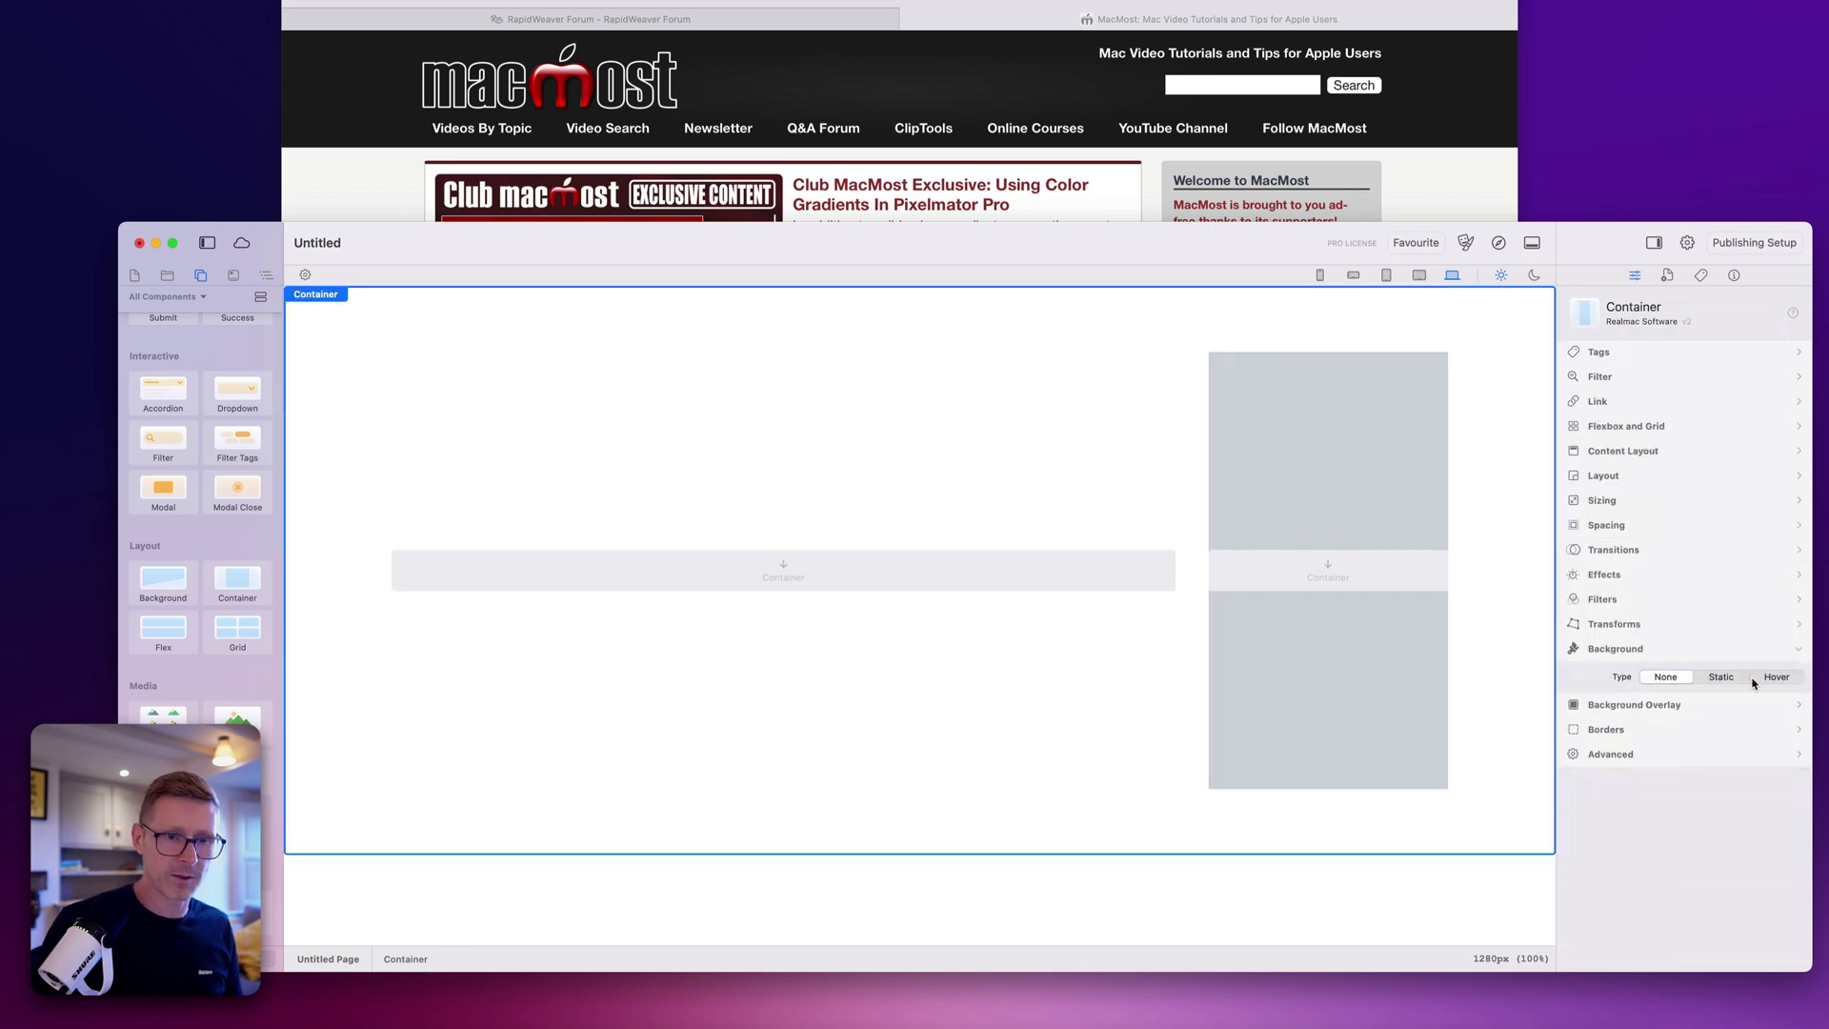
click(1721, 678)
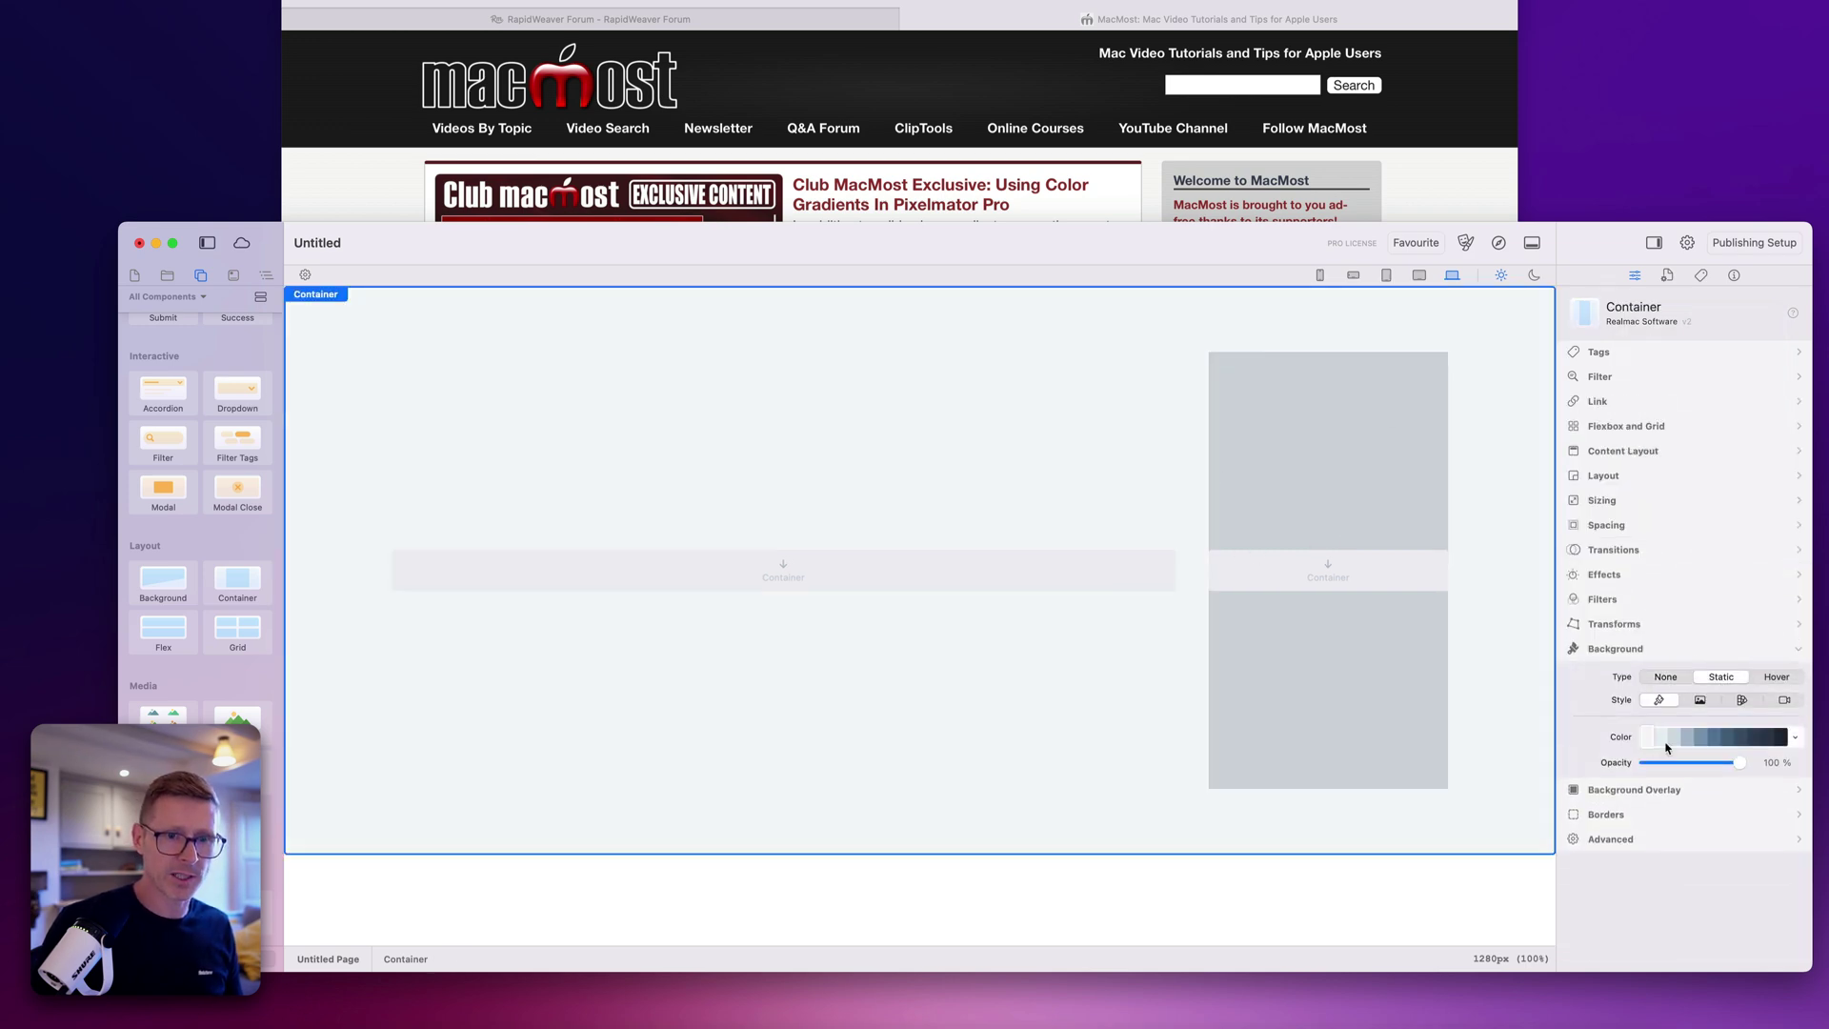
click(1111, 648)
click(1311, 473)
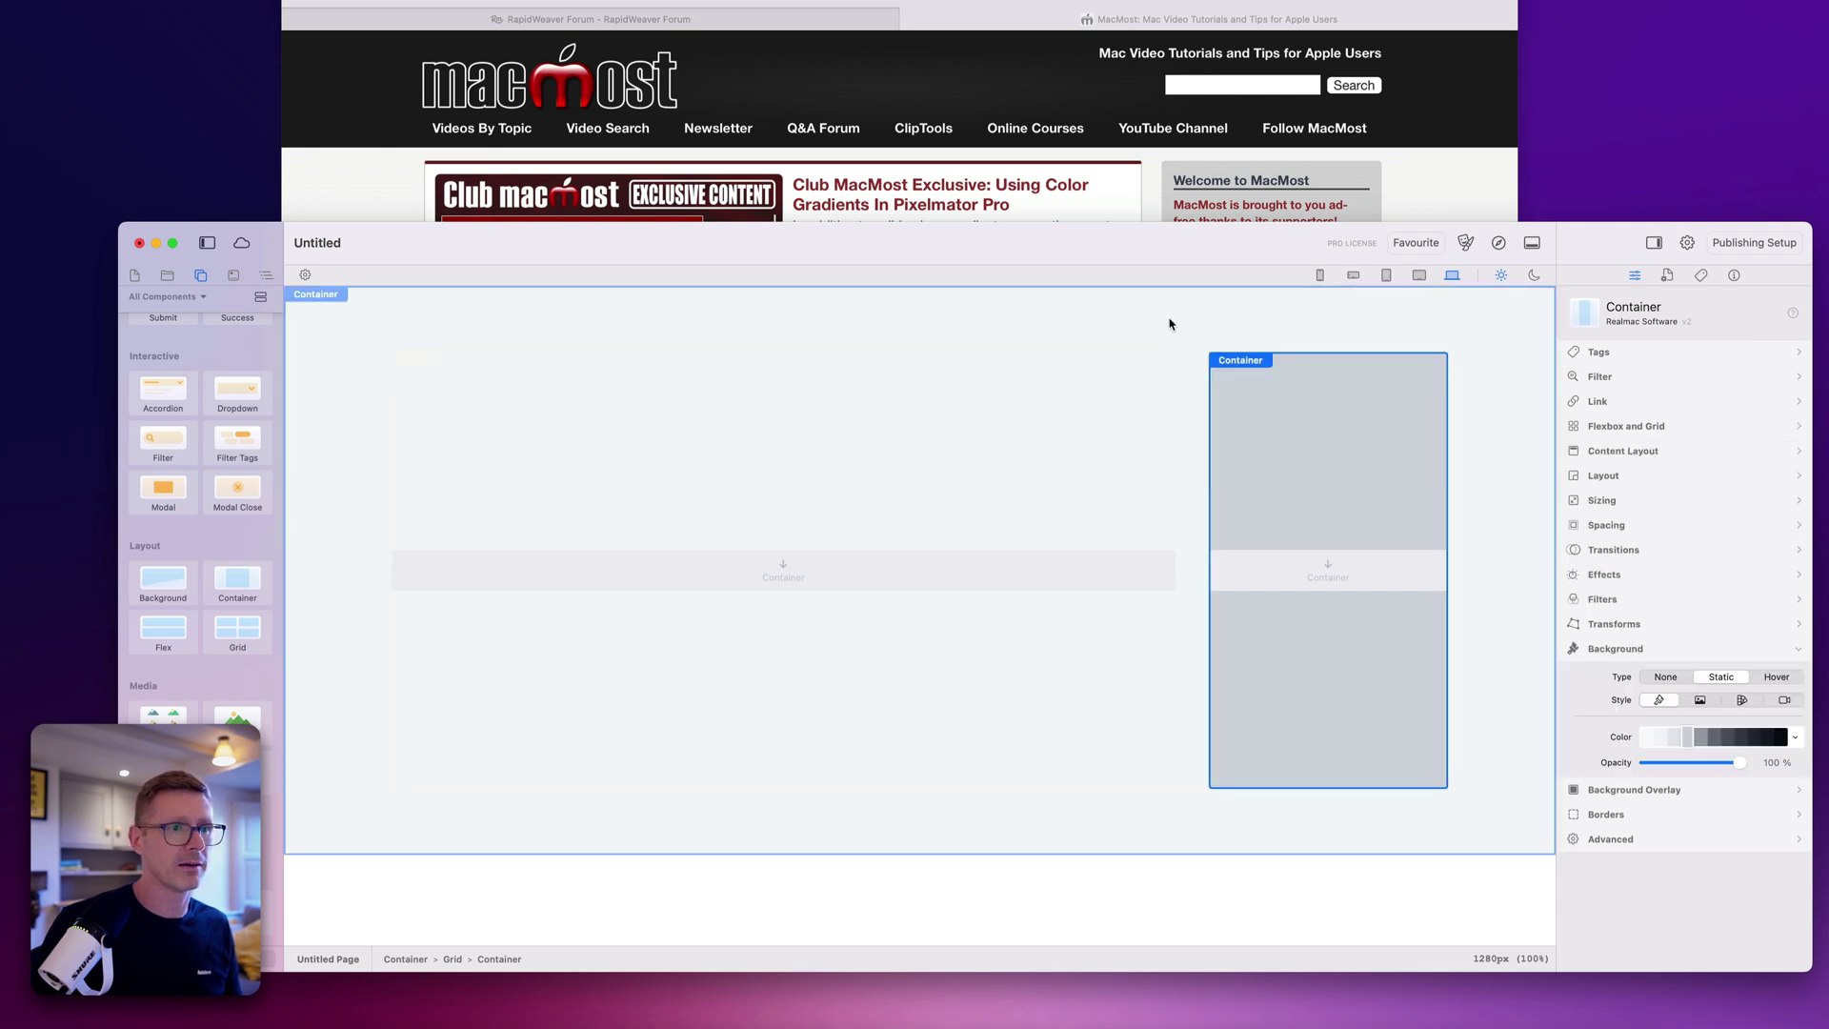
click(1172, 323)
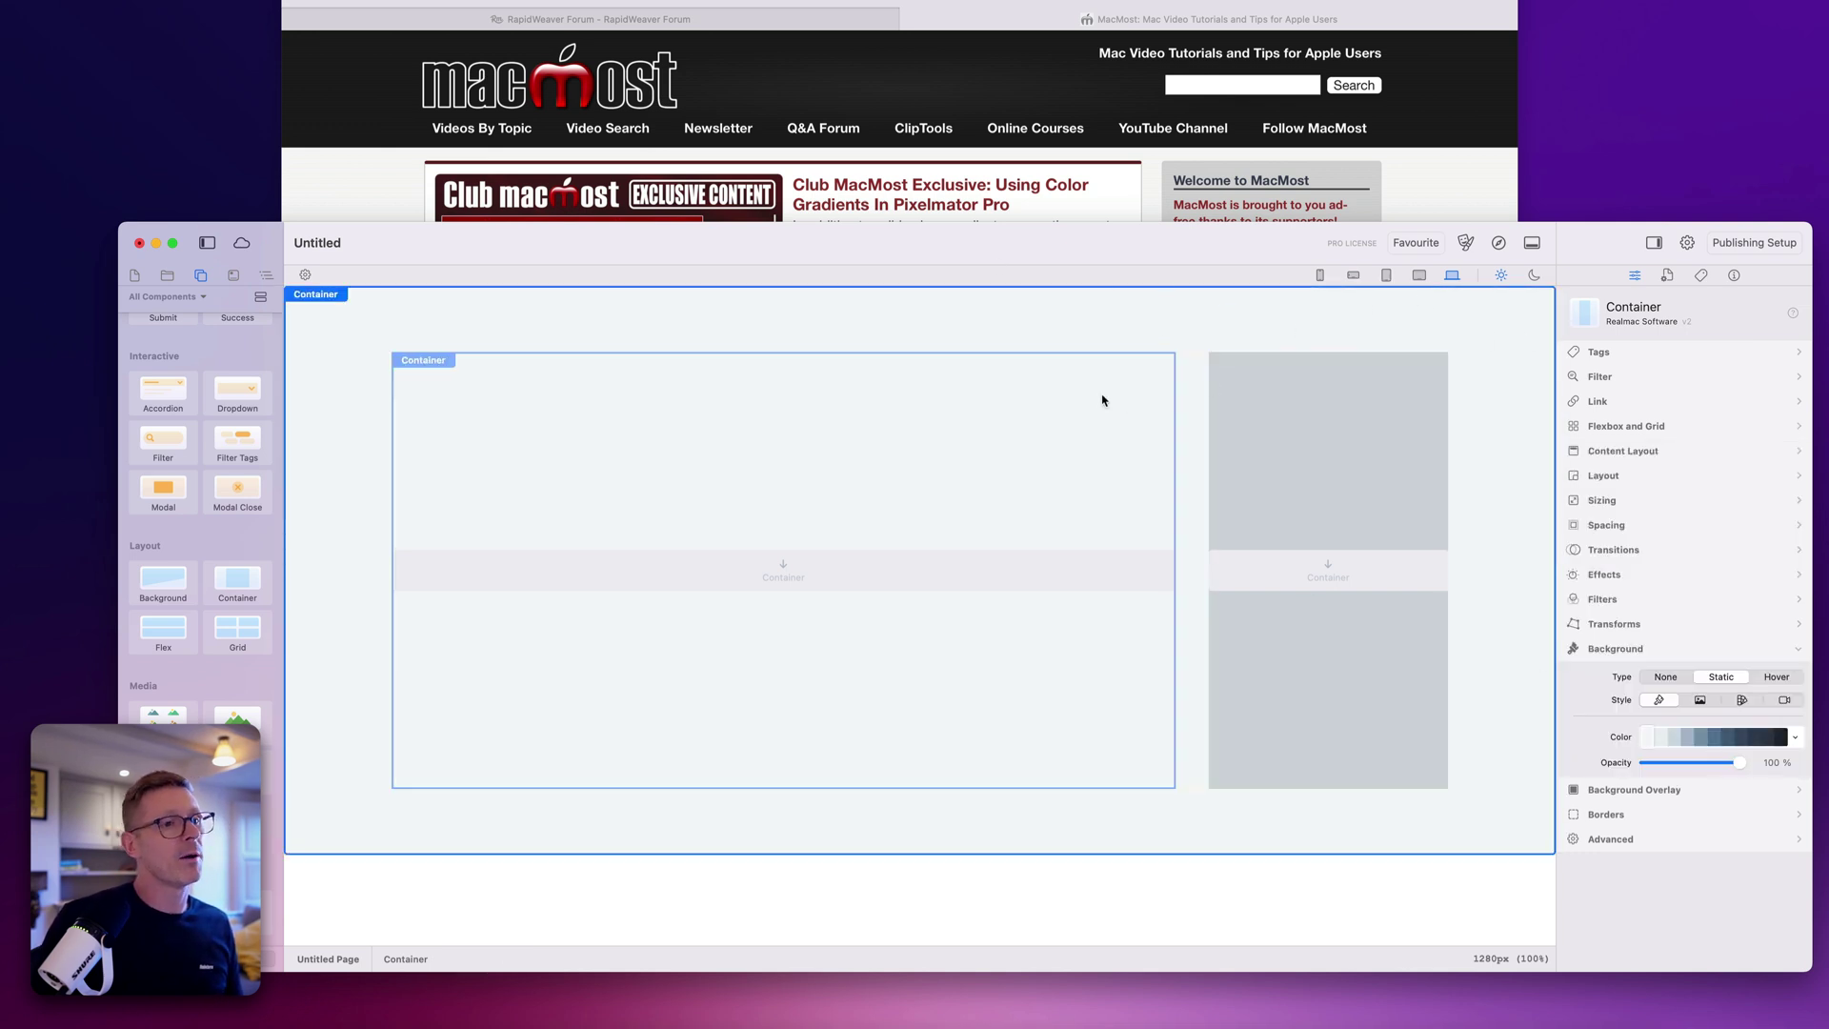
Step: Compare the editor layout against the MacMost page in Safari
click(1161, 172)
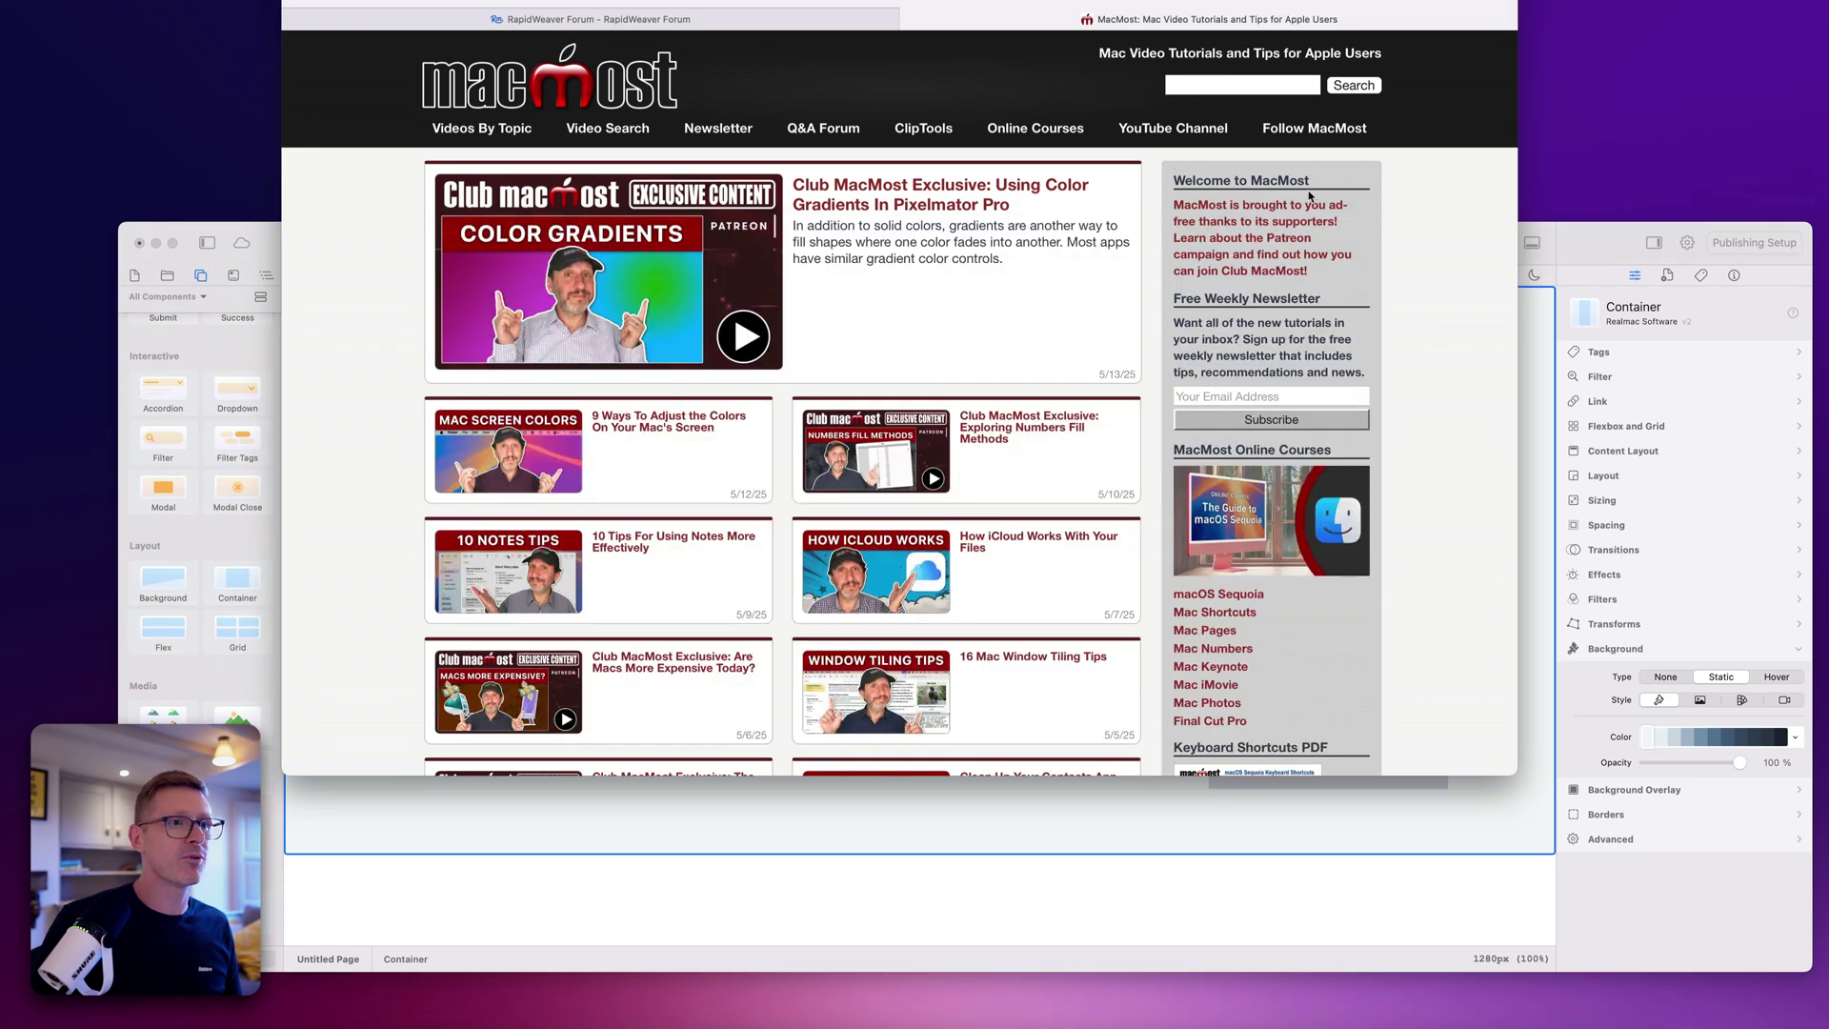
click(985, 827)
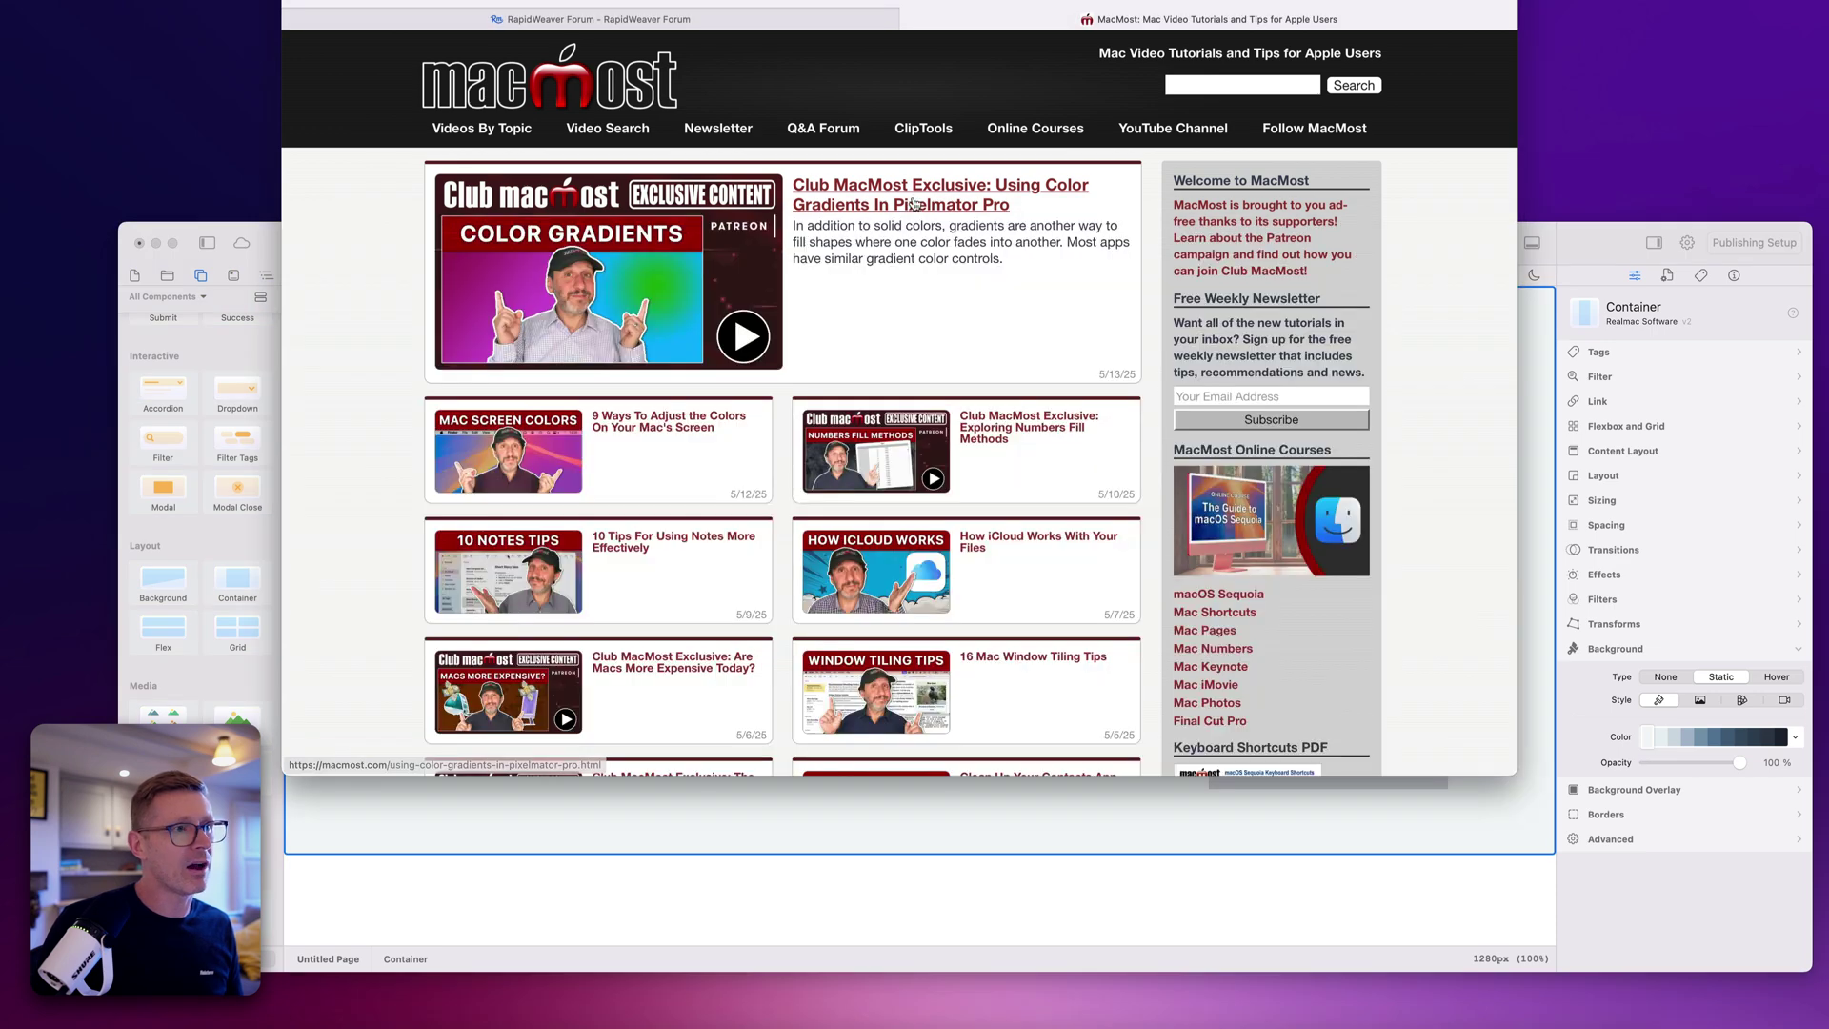
click(911, 214)
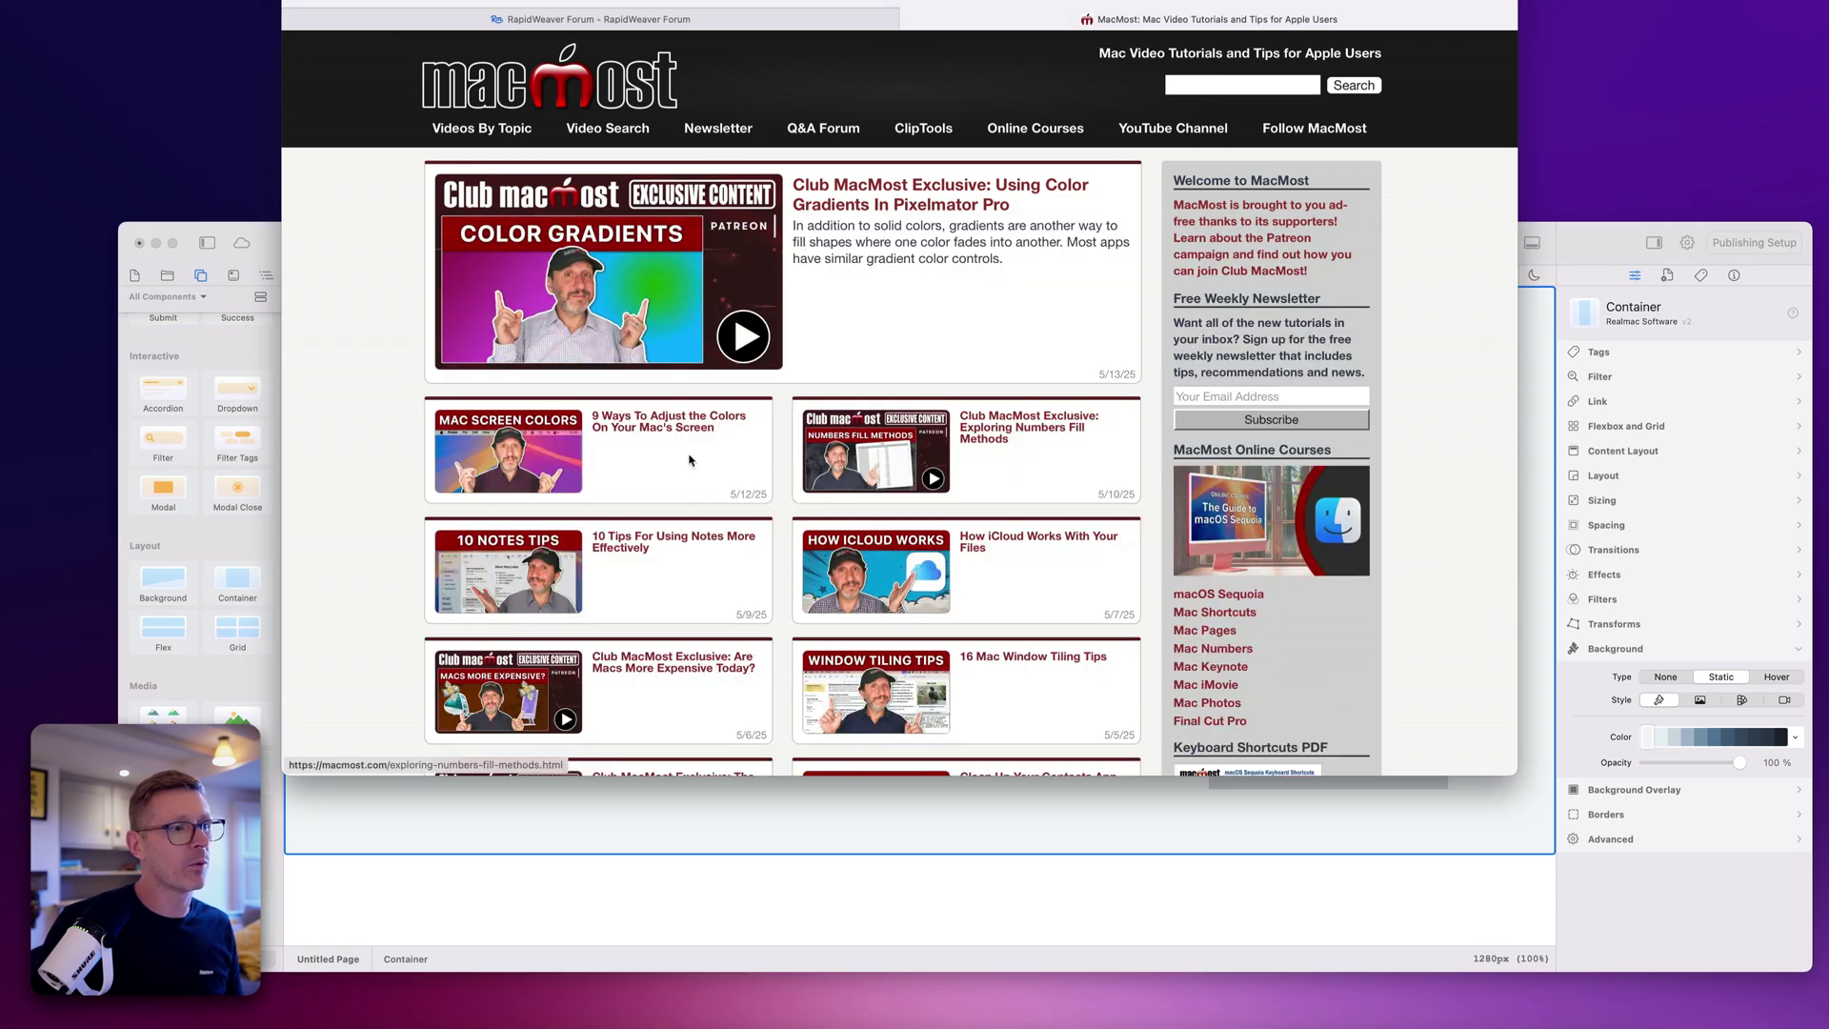
click(950, 823)
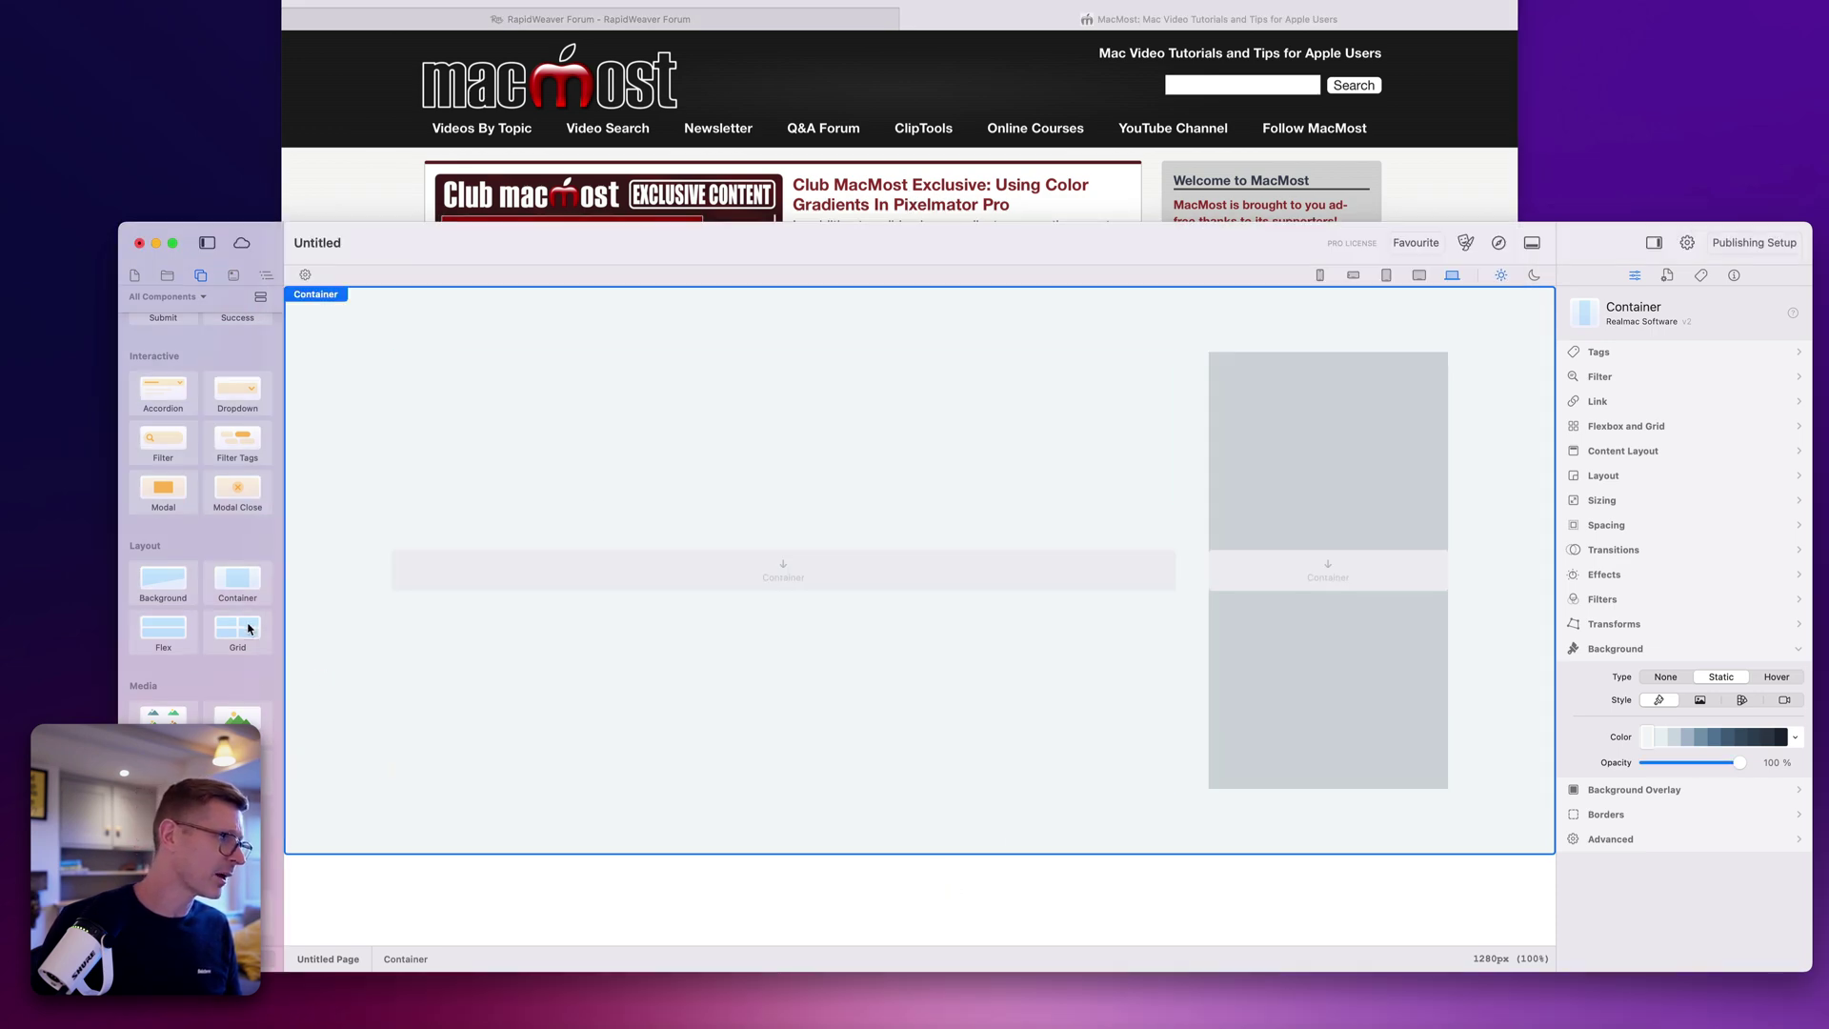
Step: Add a nested two-column grid inside the wide left container
drag(248, 629, 727, 562)
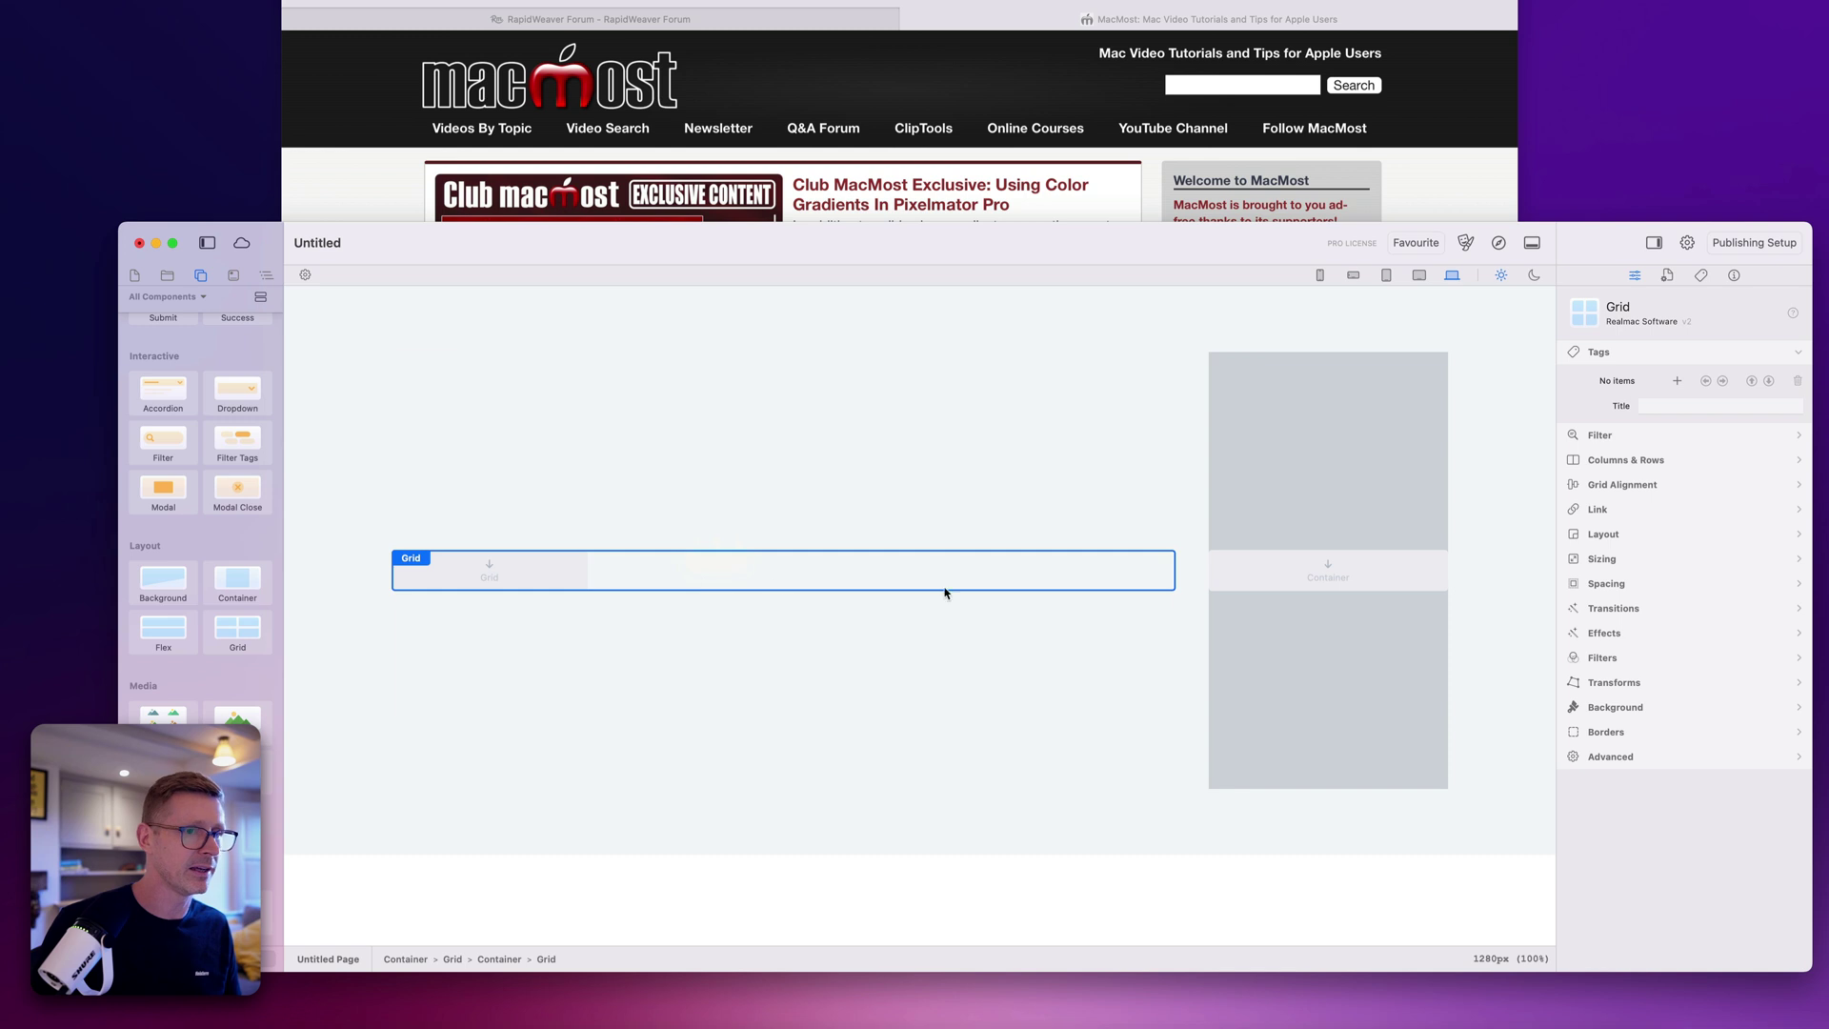
click(1631, 488)
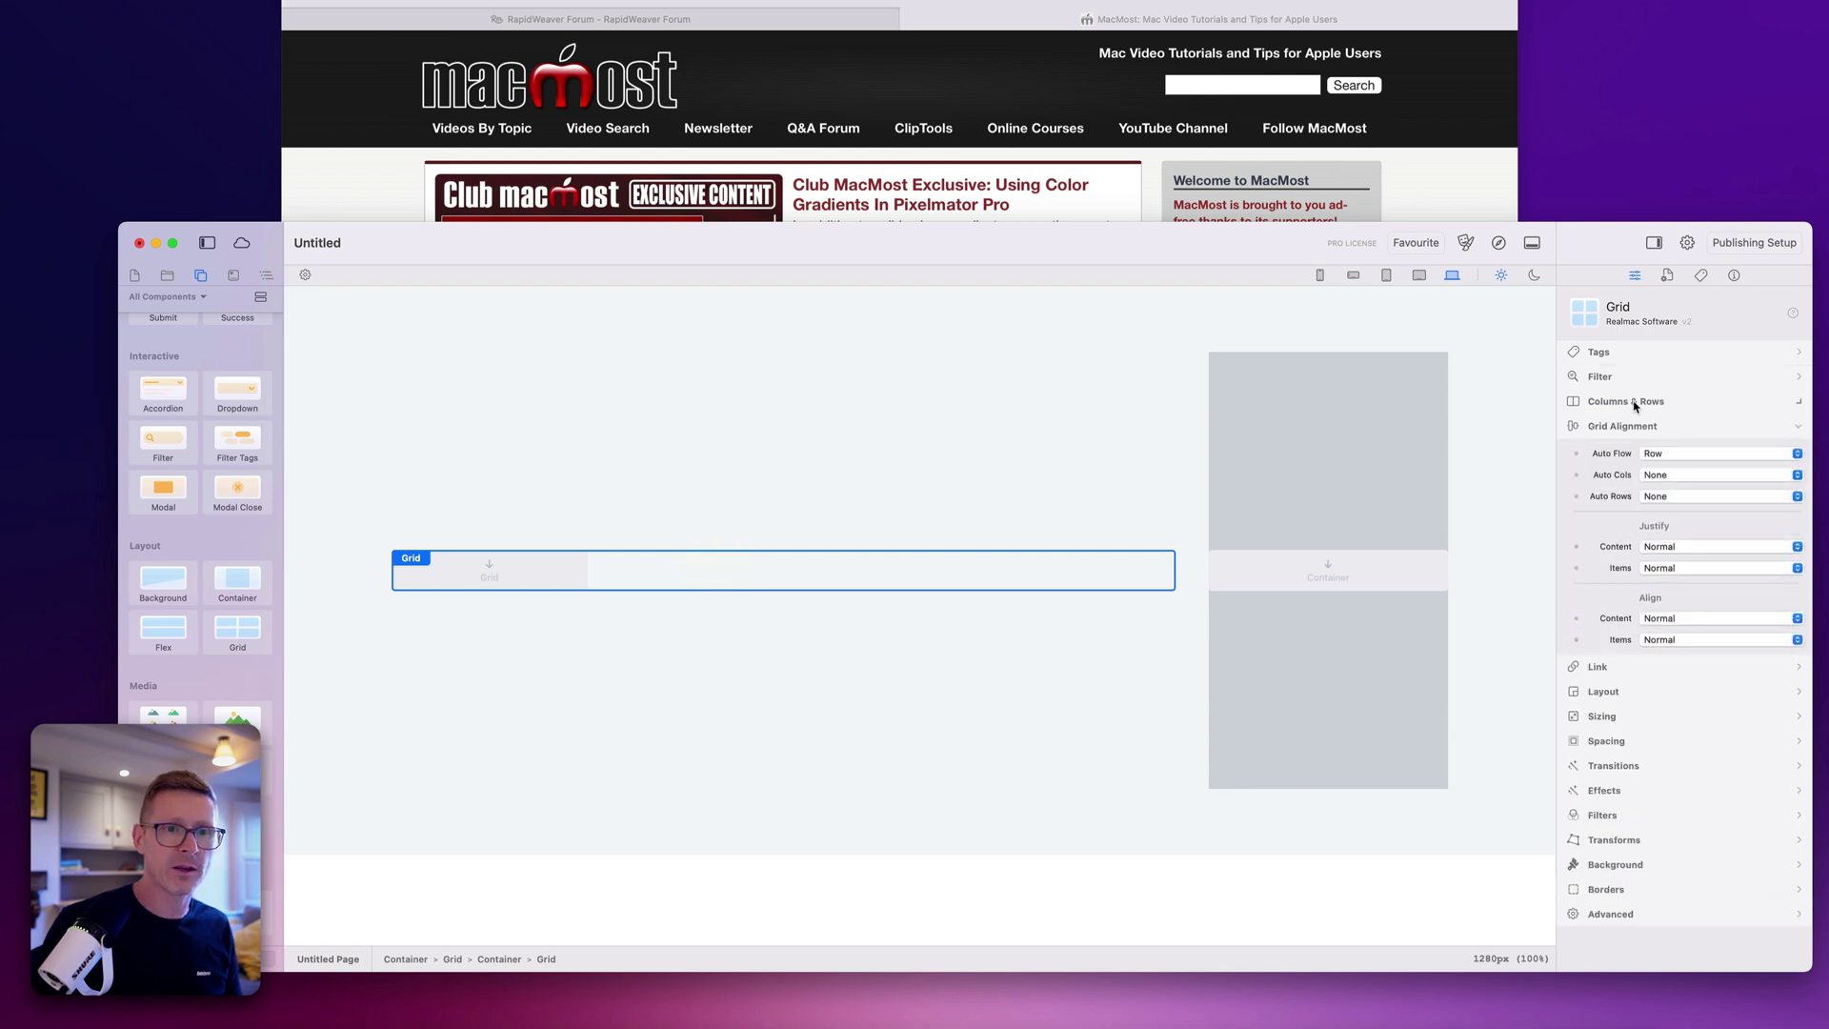
click(1635, 403)
drag(1670, 569, 1652, 566)
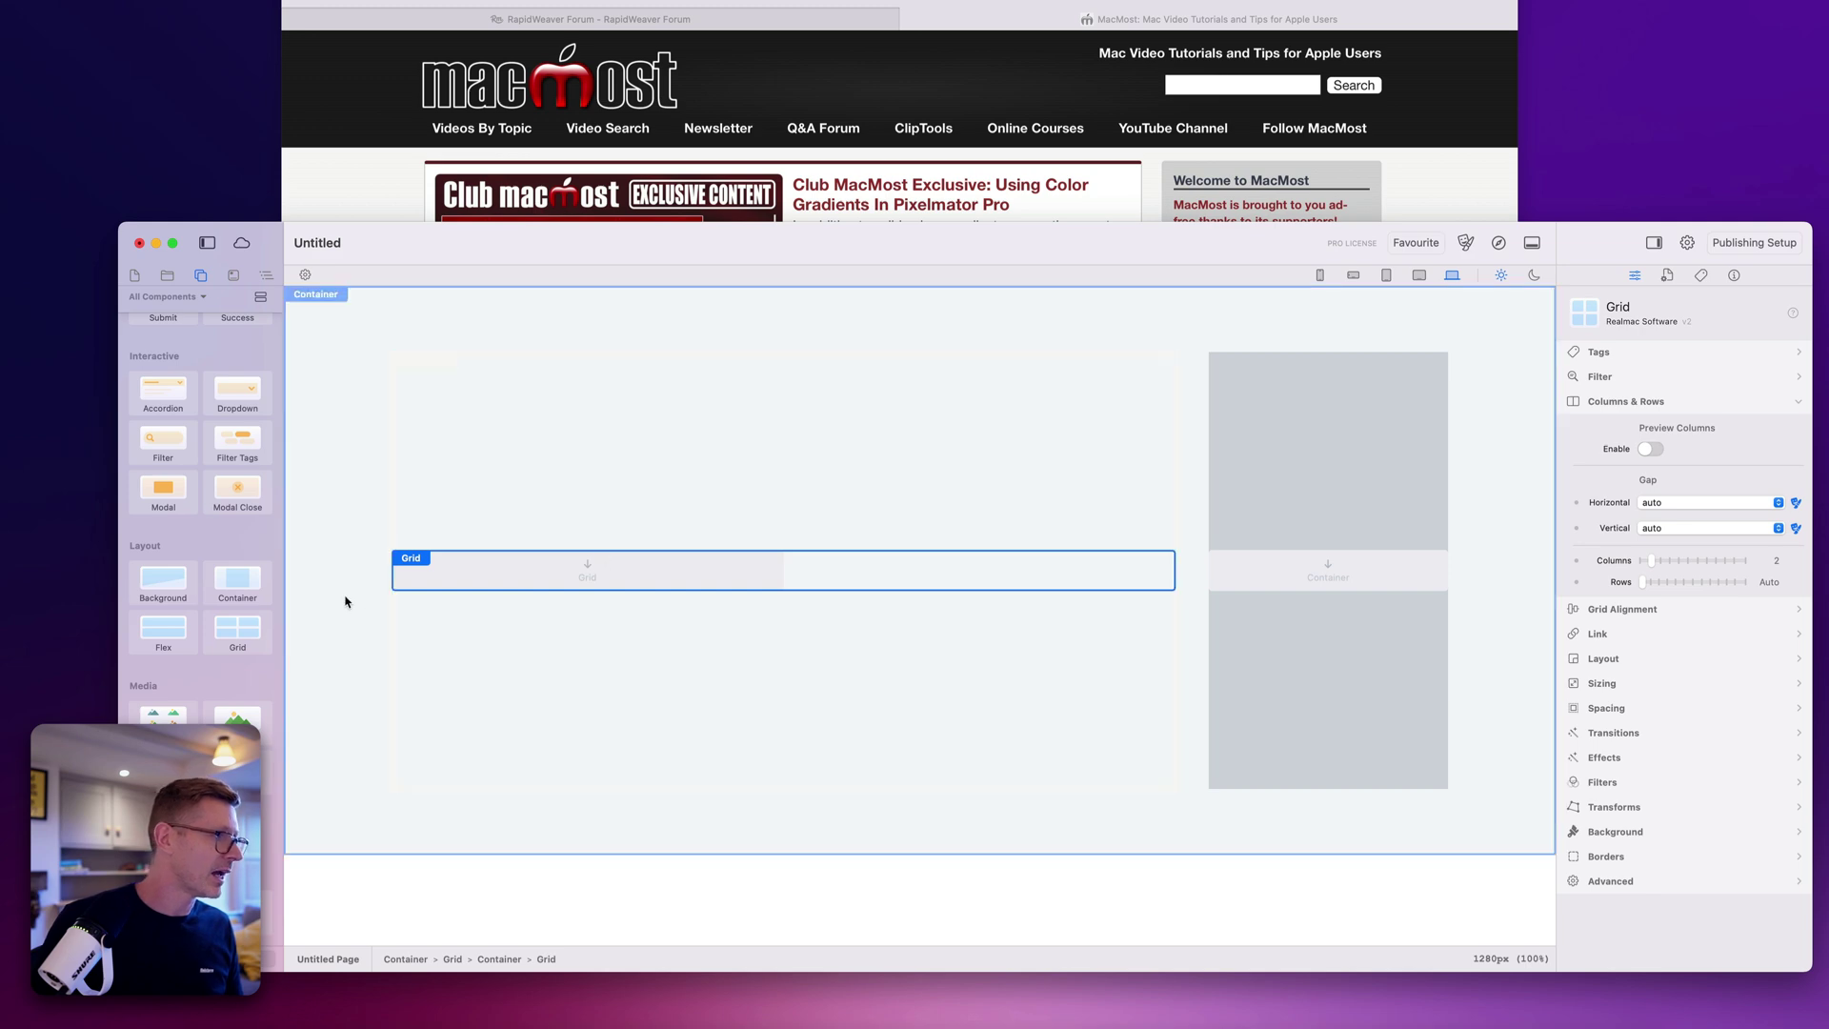
click(695, 183)
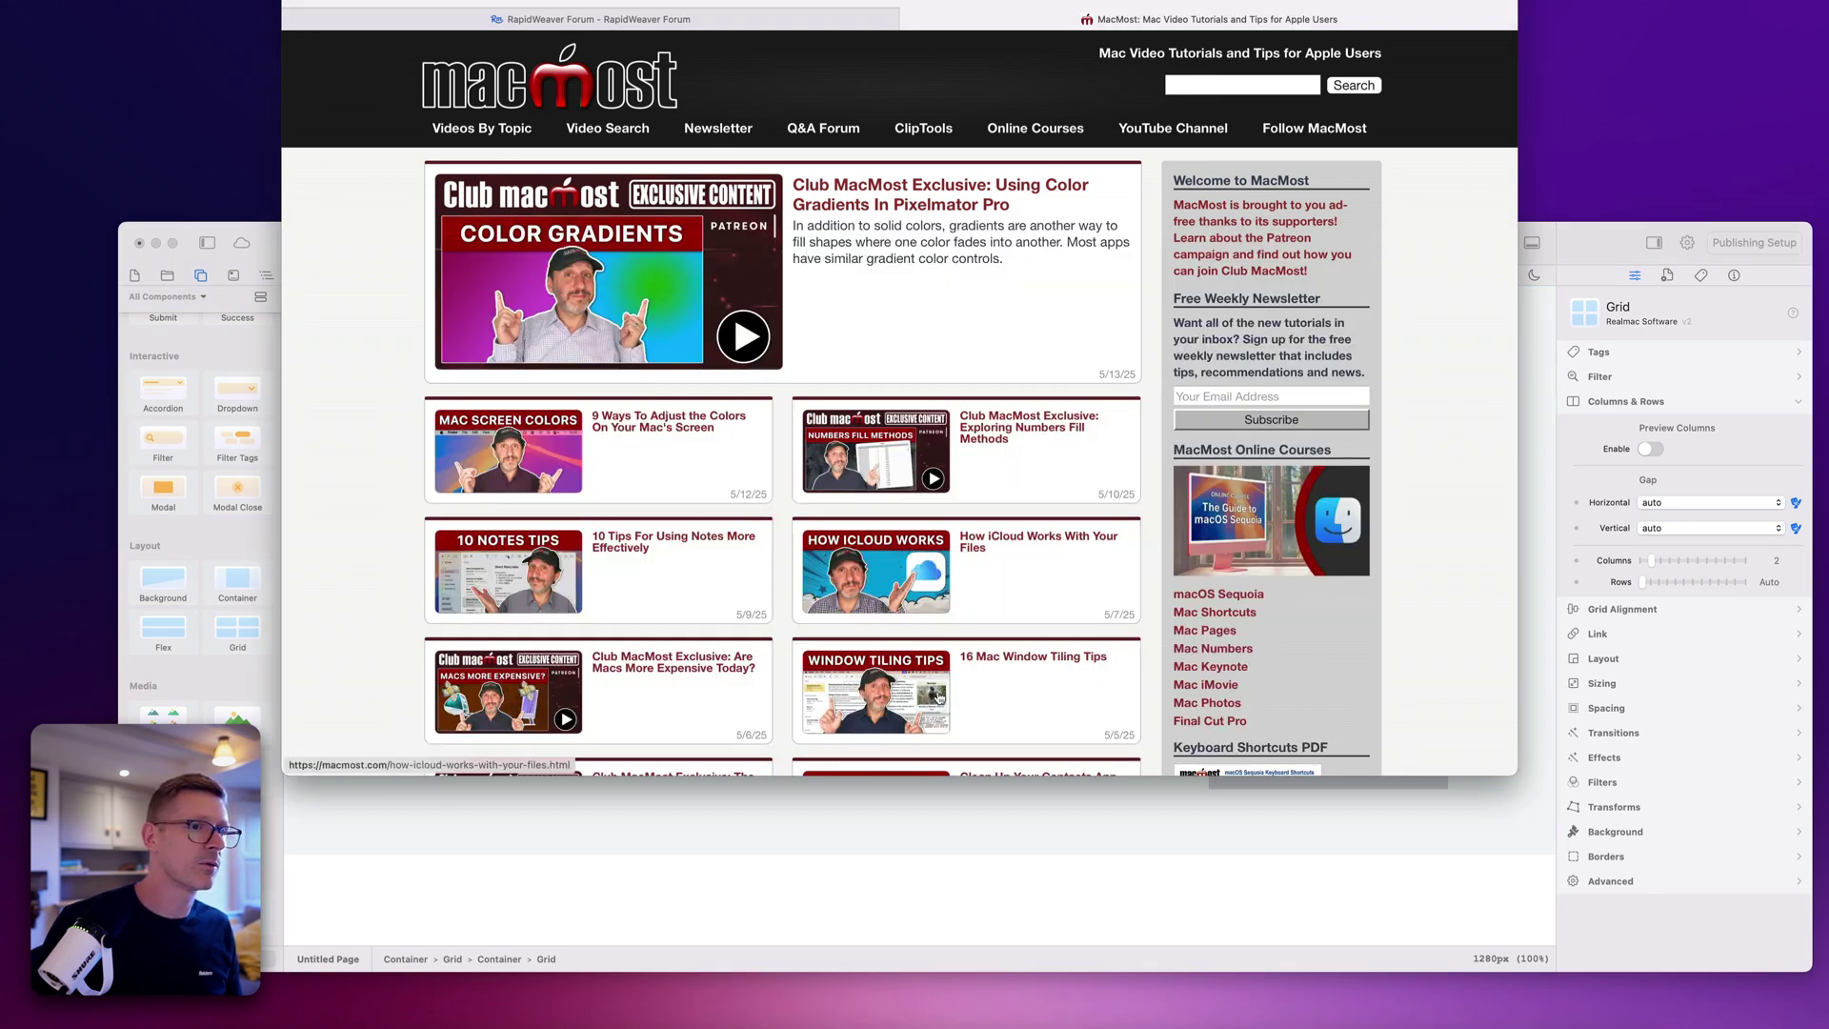
click(905, 851)
Step: Place a container in its first cell with a static white background and automatic height
drag(222, 598, 607, 579)
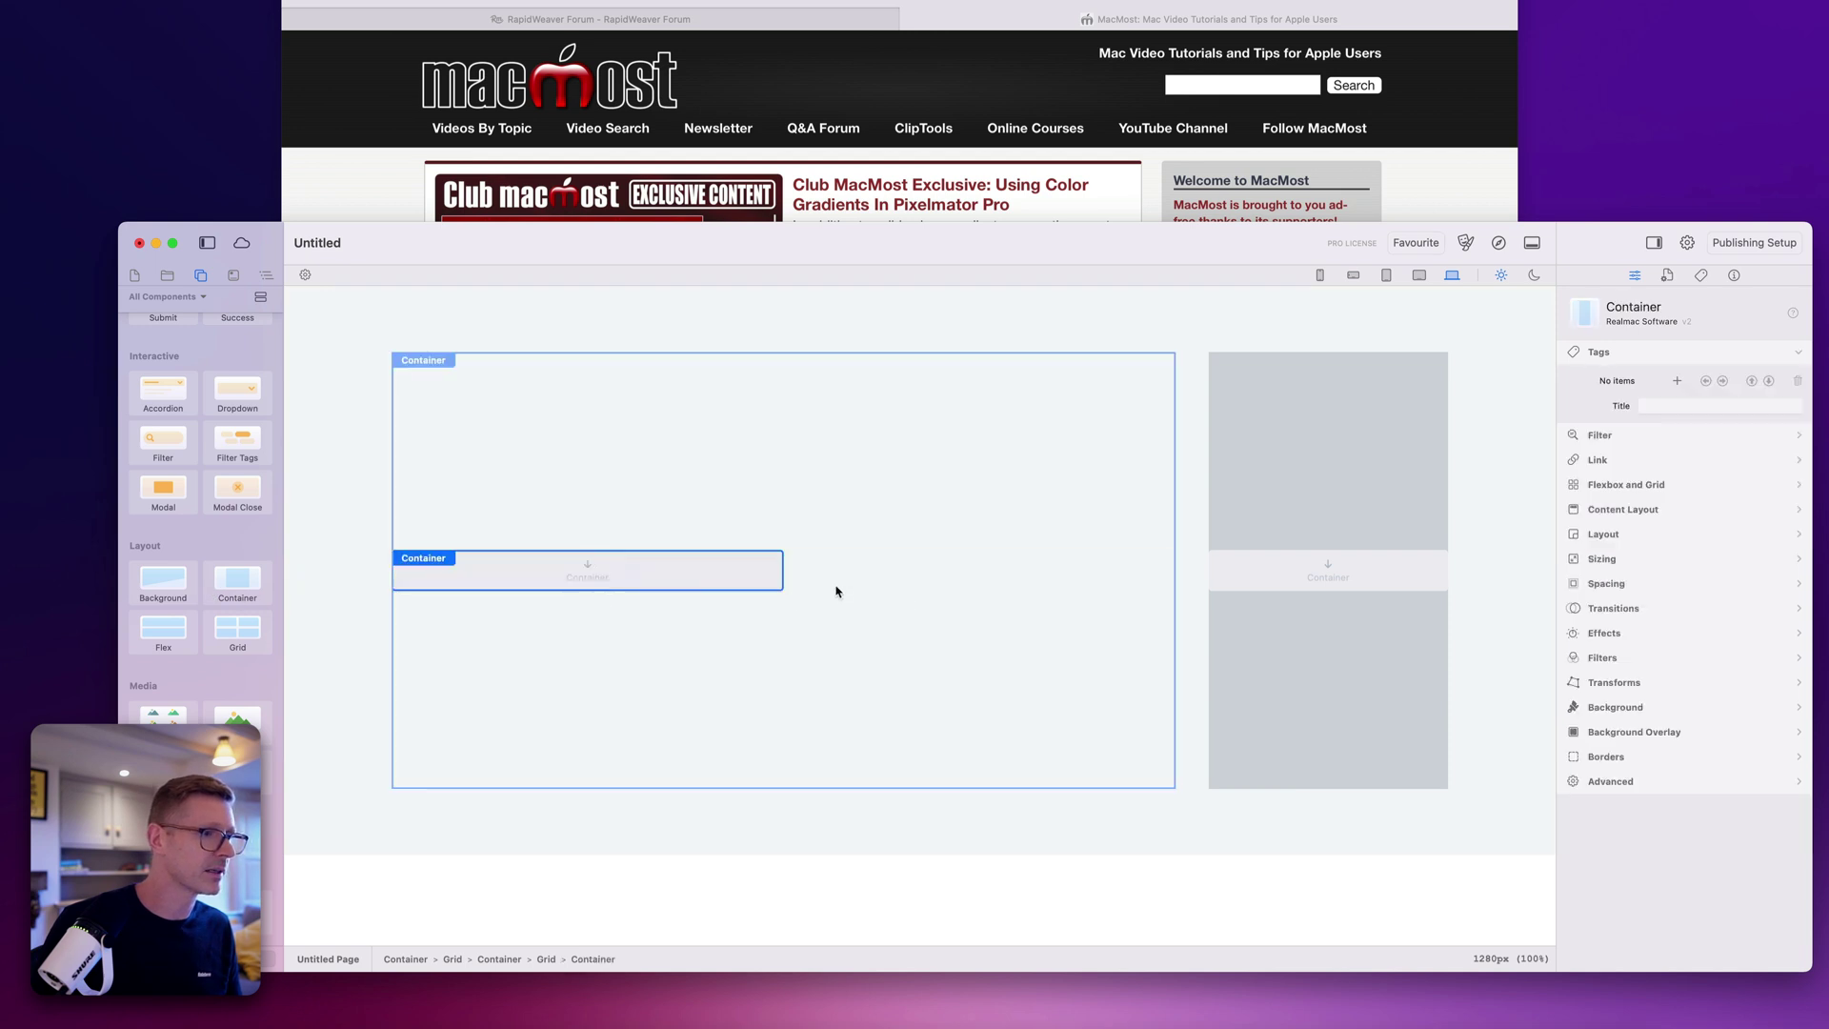
click(1612, 710)
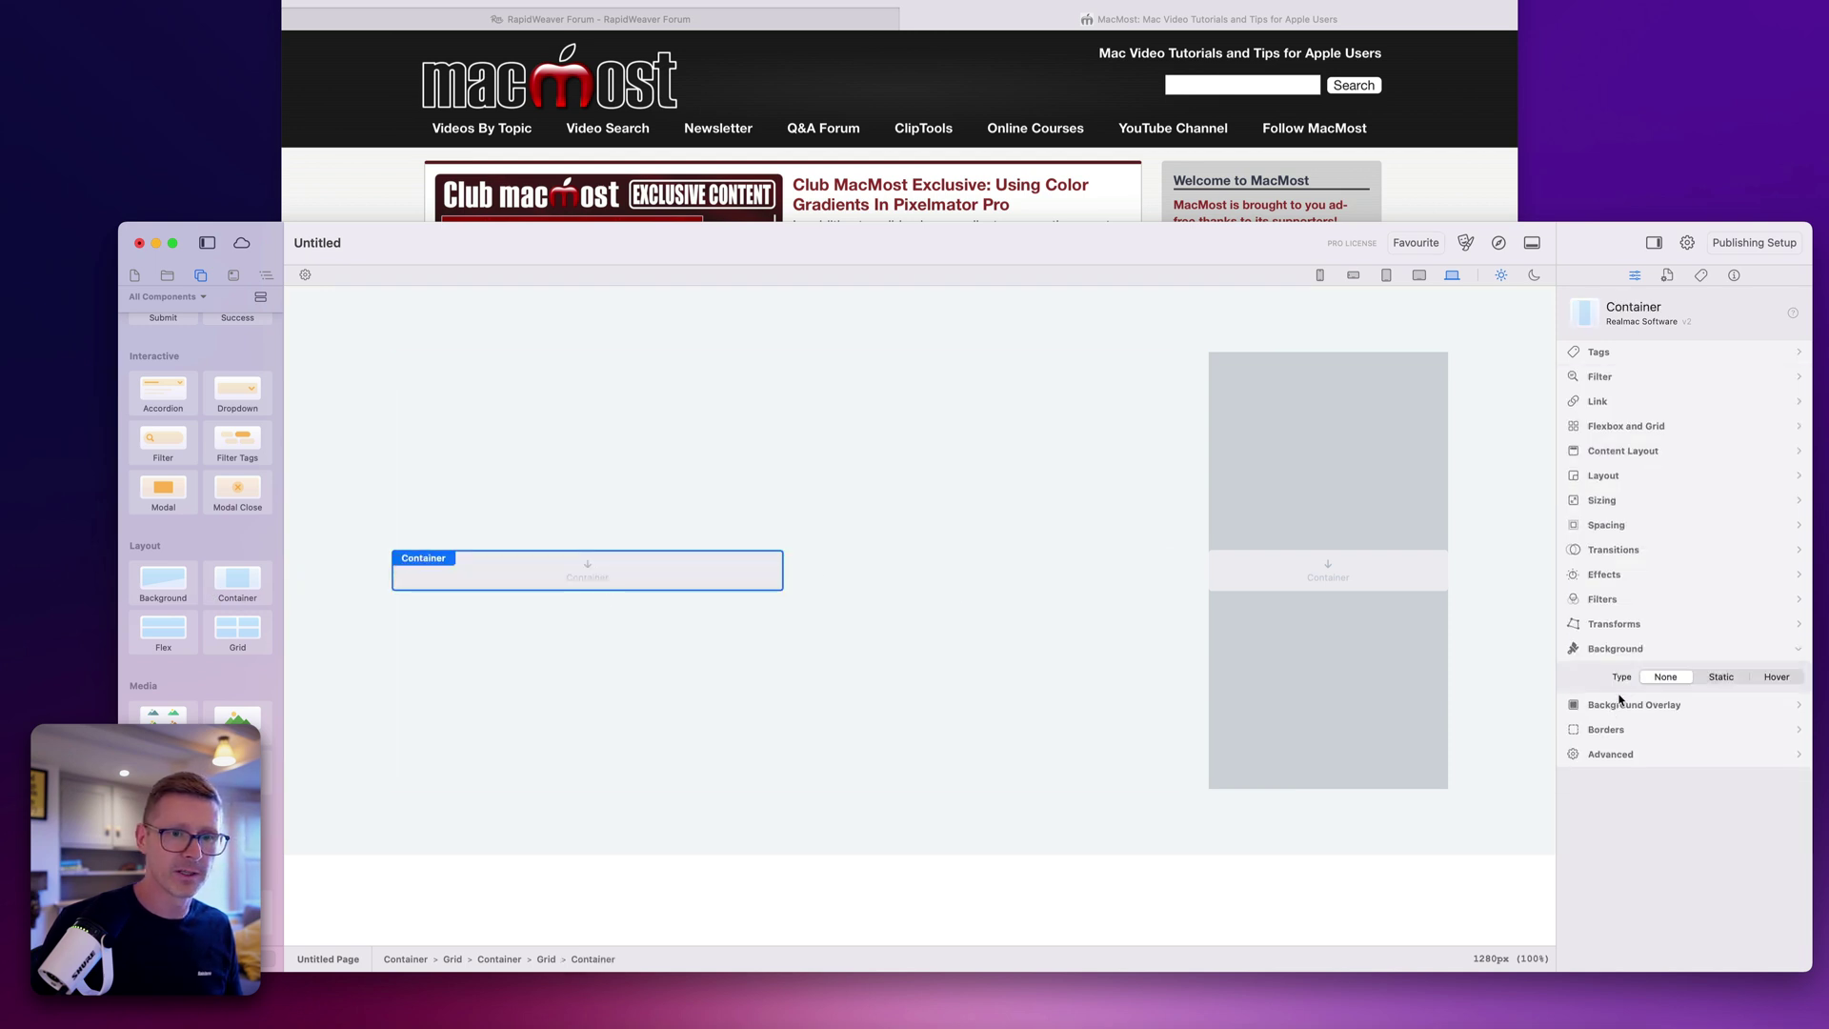
click(1724, 679)
click(1795, 739)
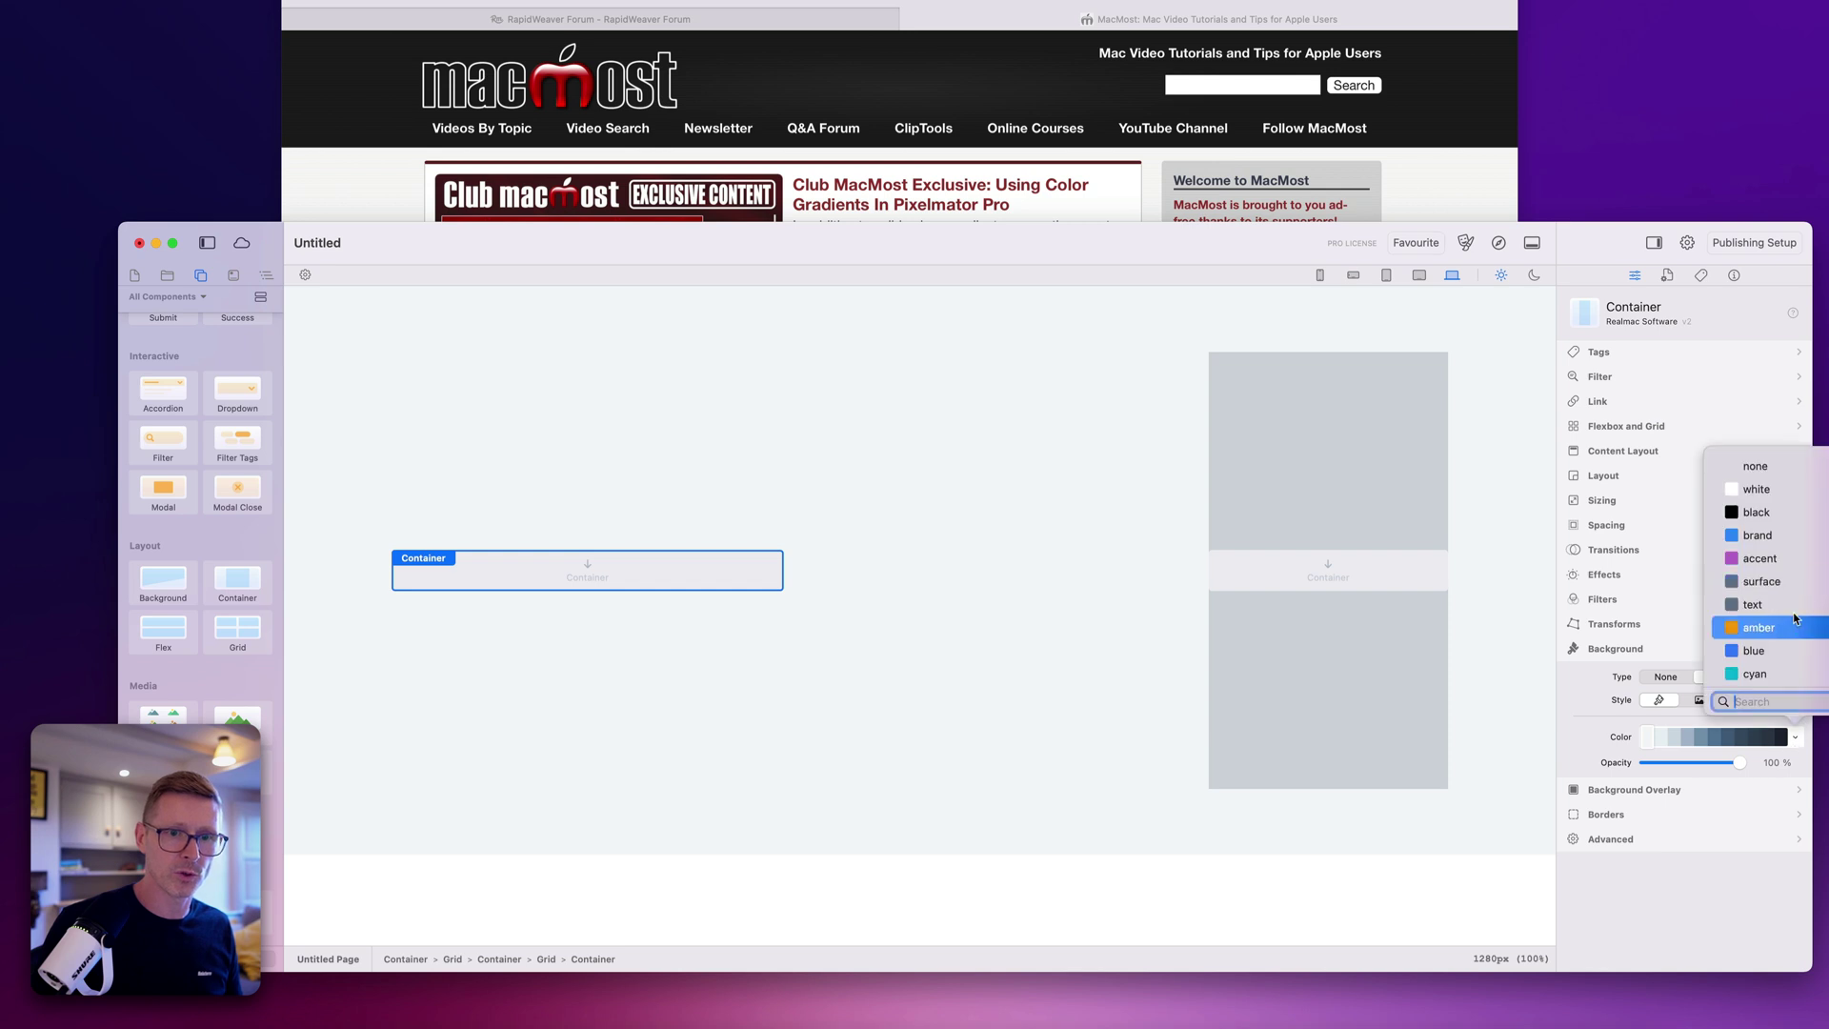
click(1794, 496)
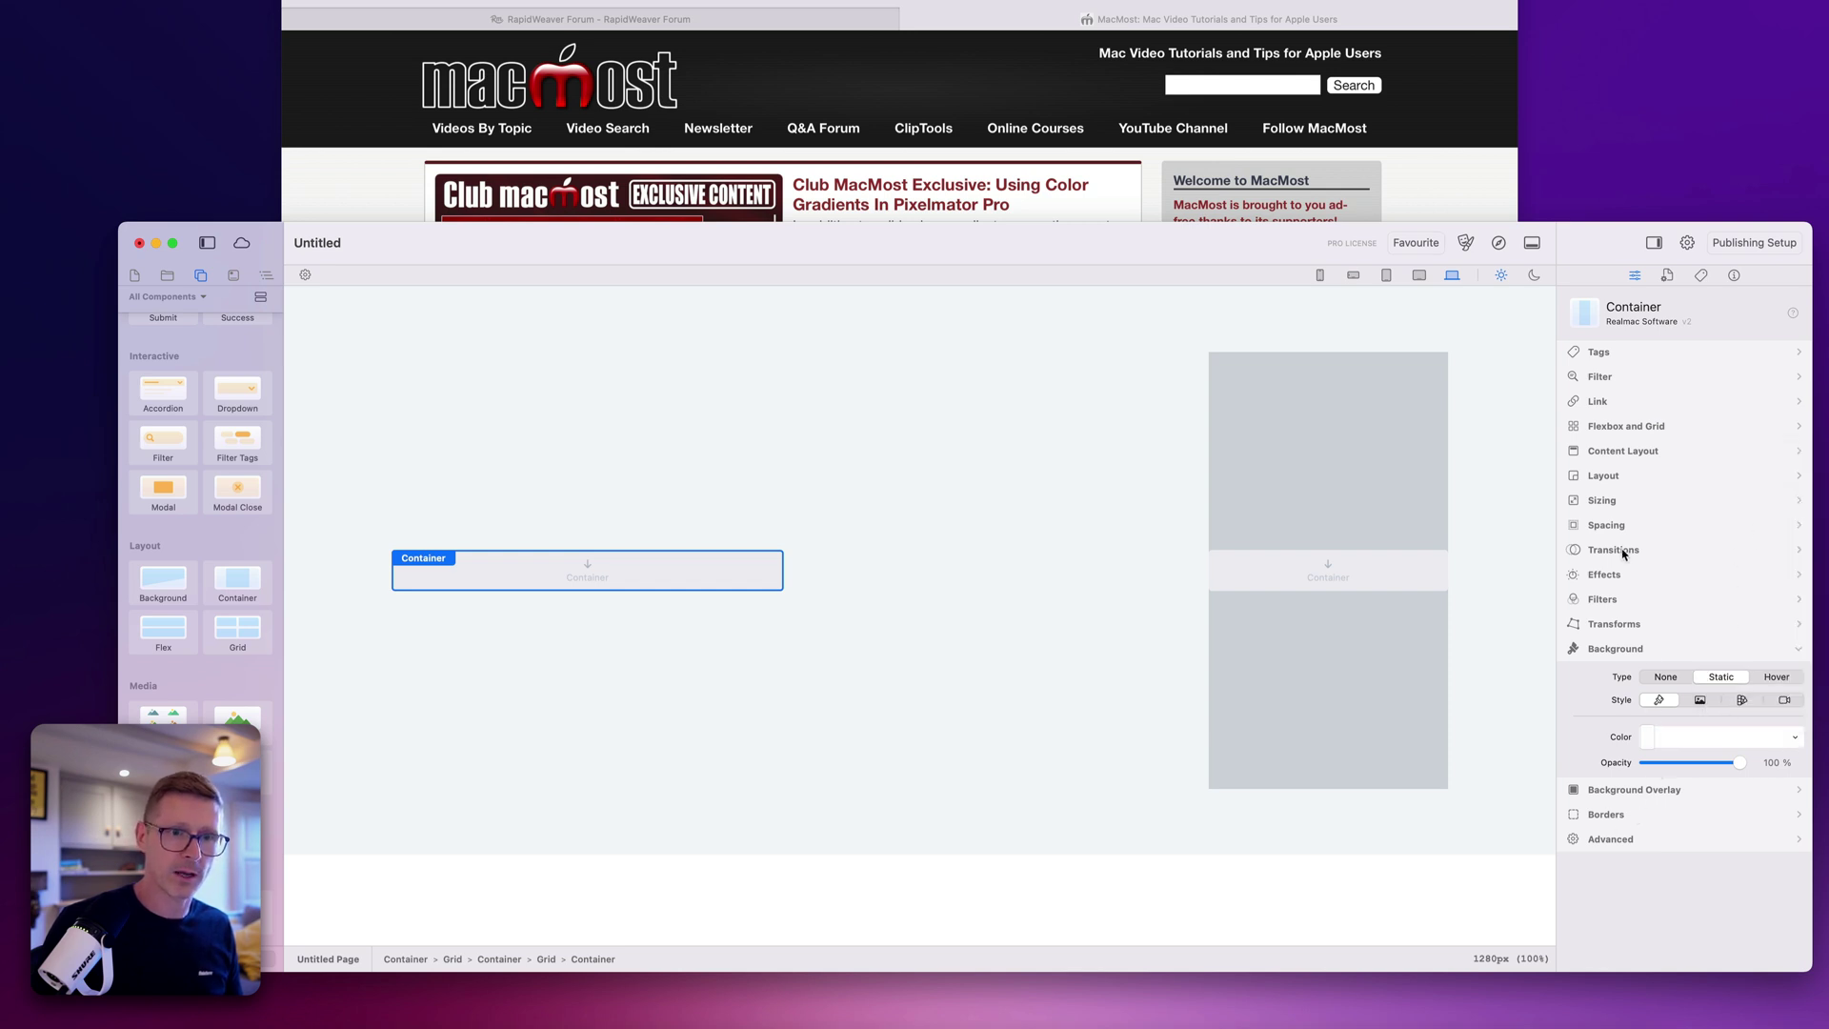
click(1632, 499)
click(1668, 577)
click(1672, 537)
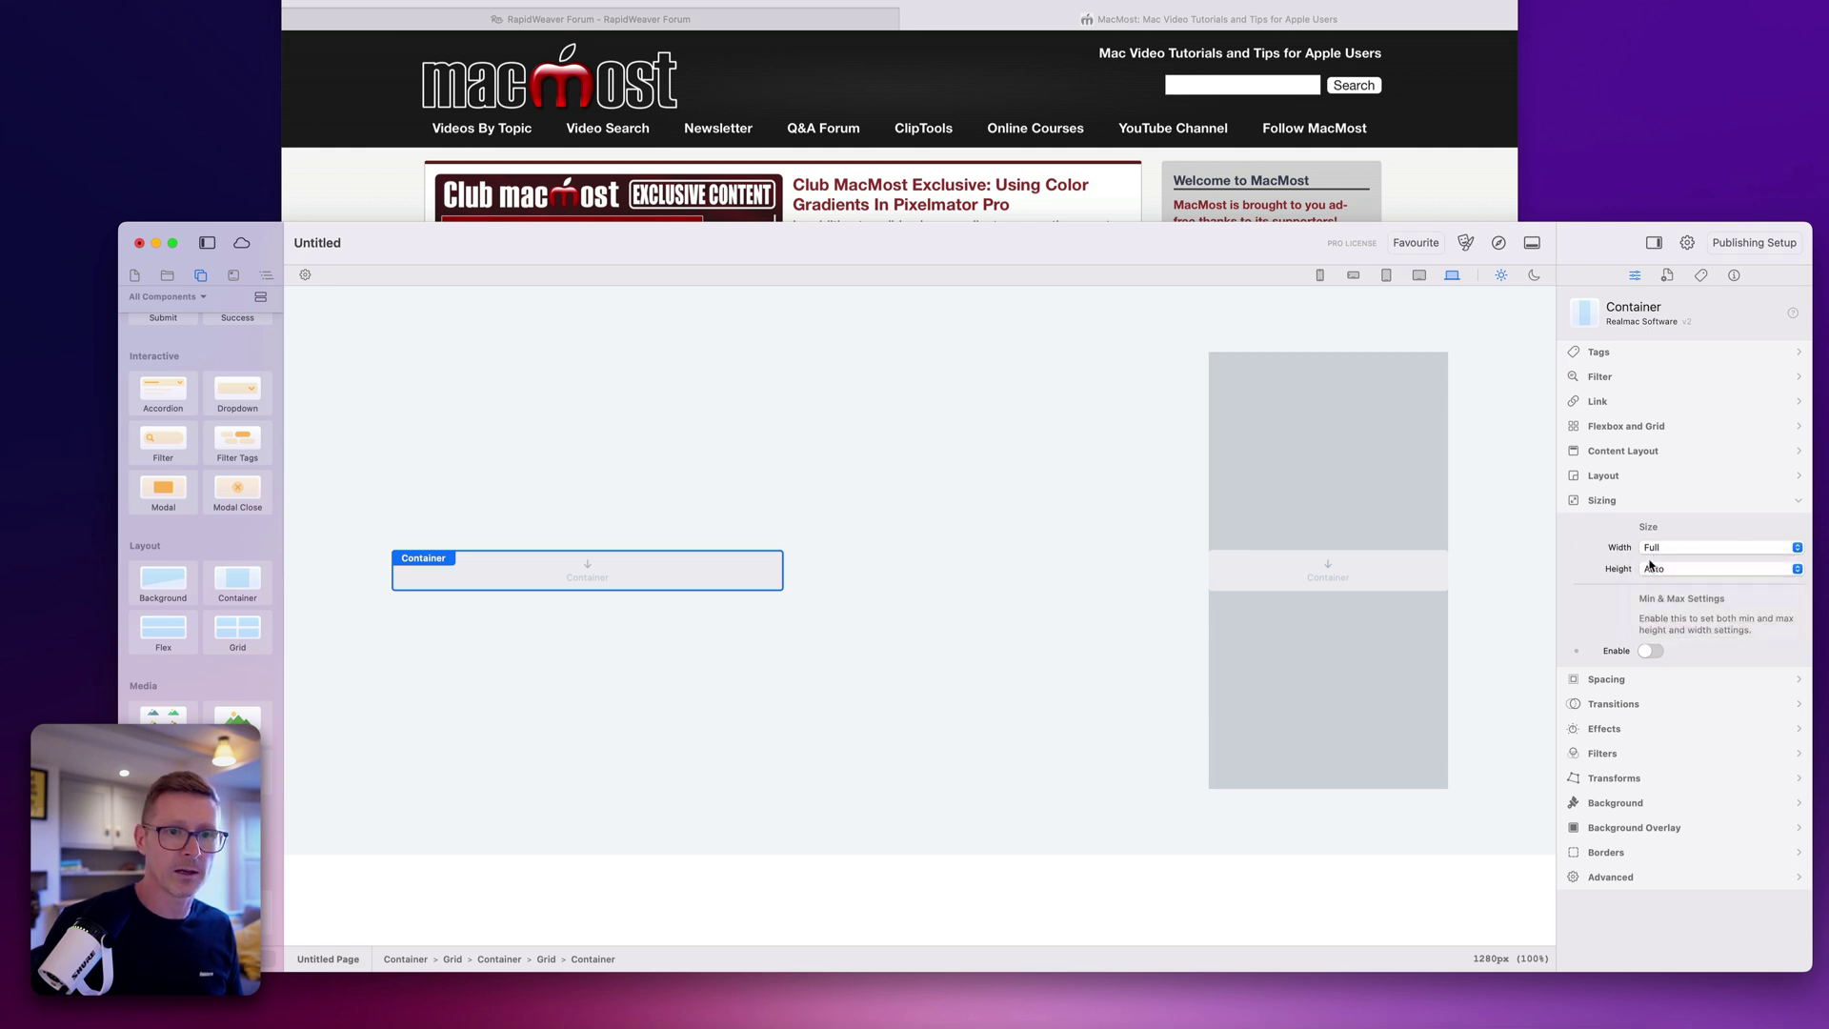
click(1601, 500)
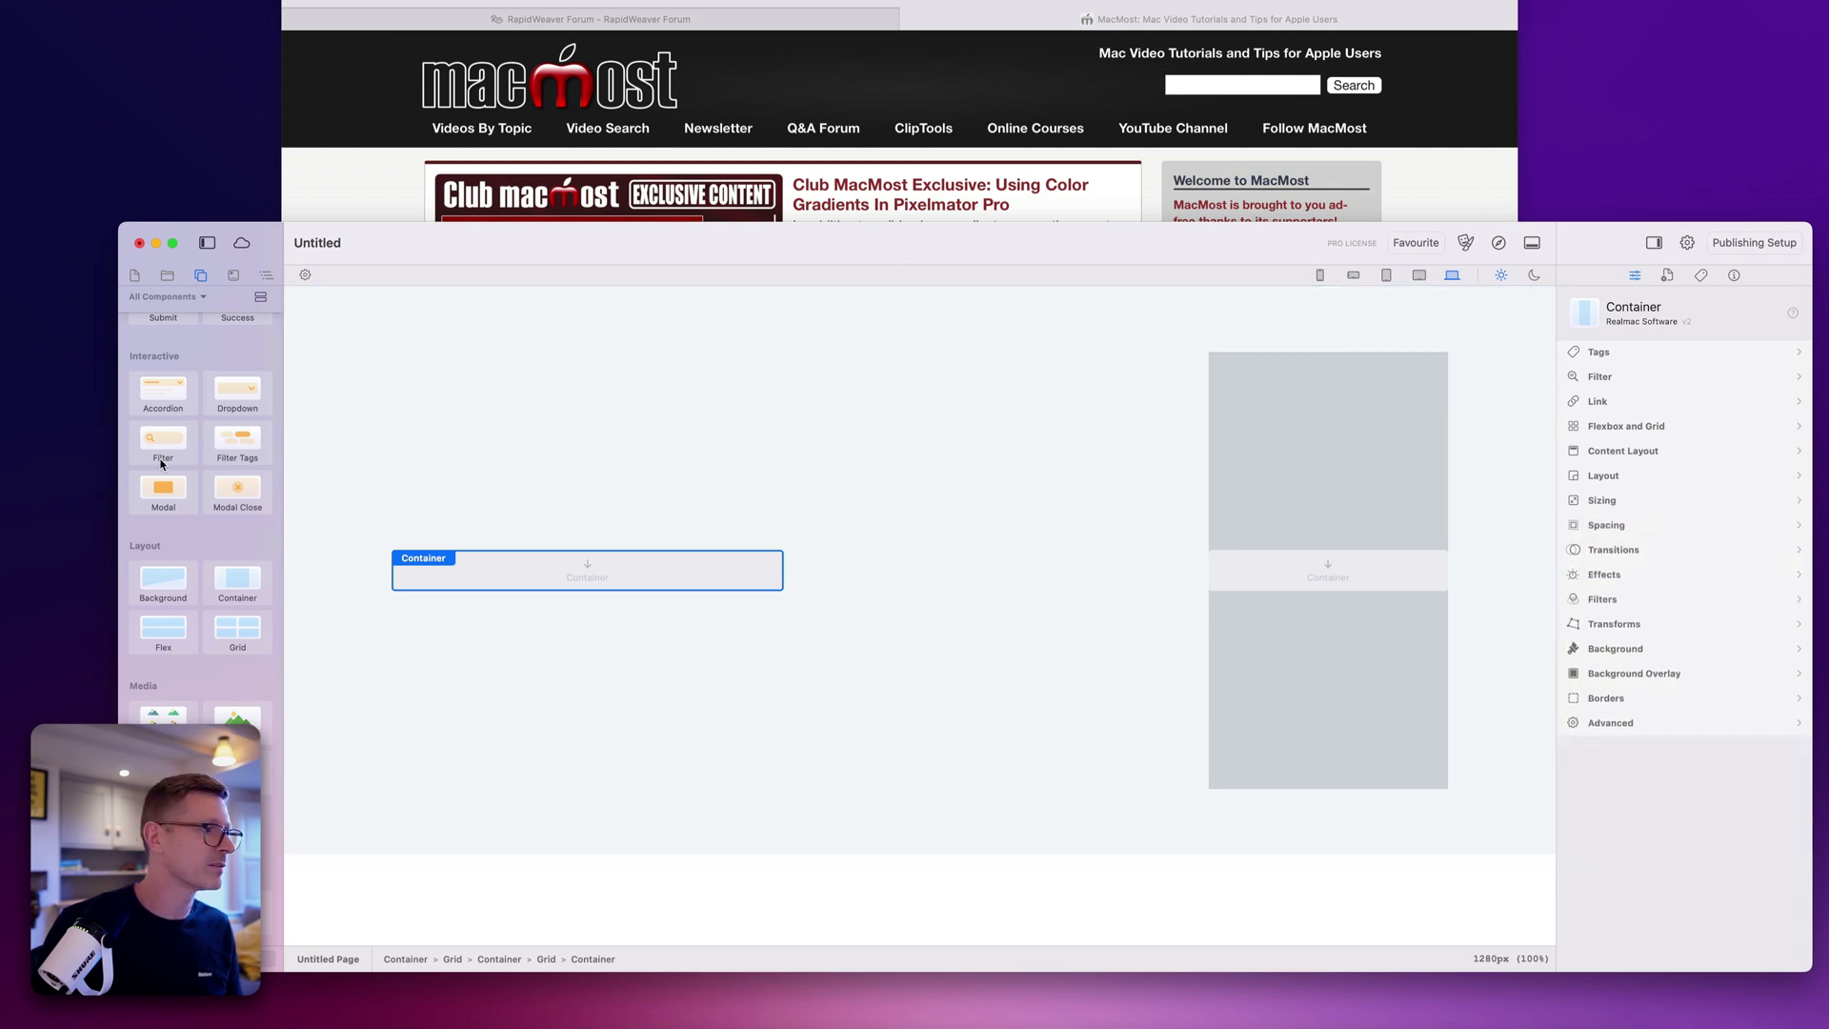
Step: Drop a Flex into the card container, add an Image to it, and show the Outline
click(668, 222)
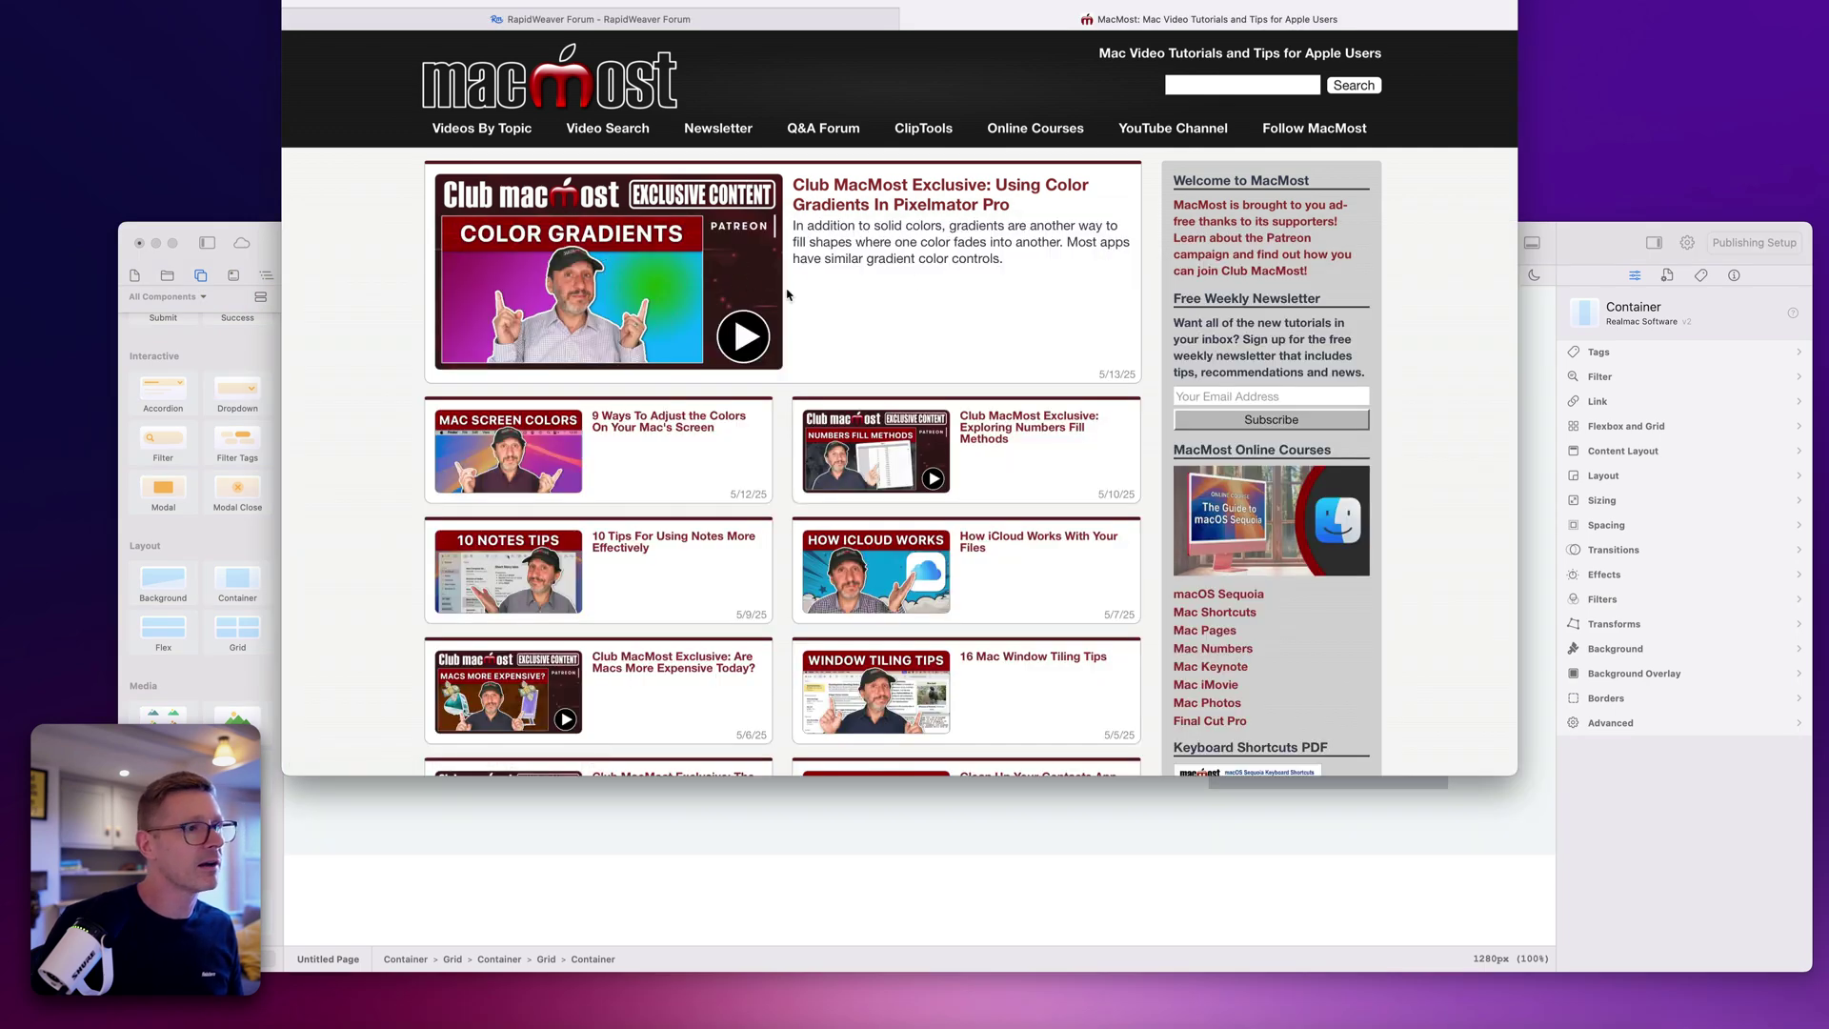
click(666, 845)
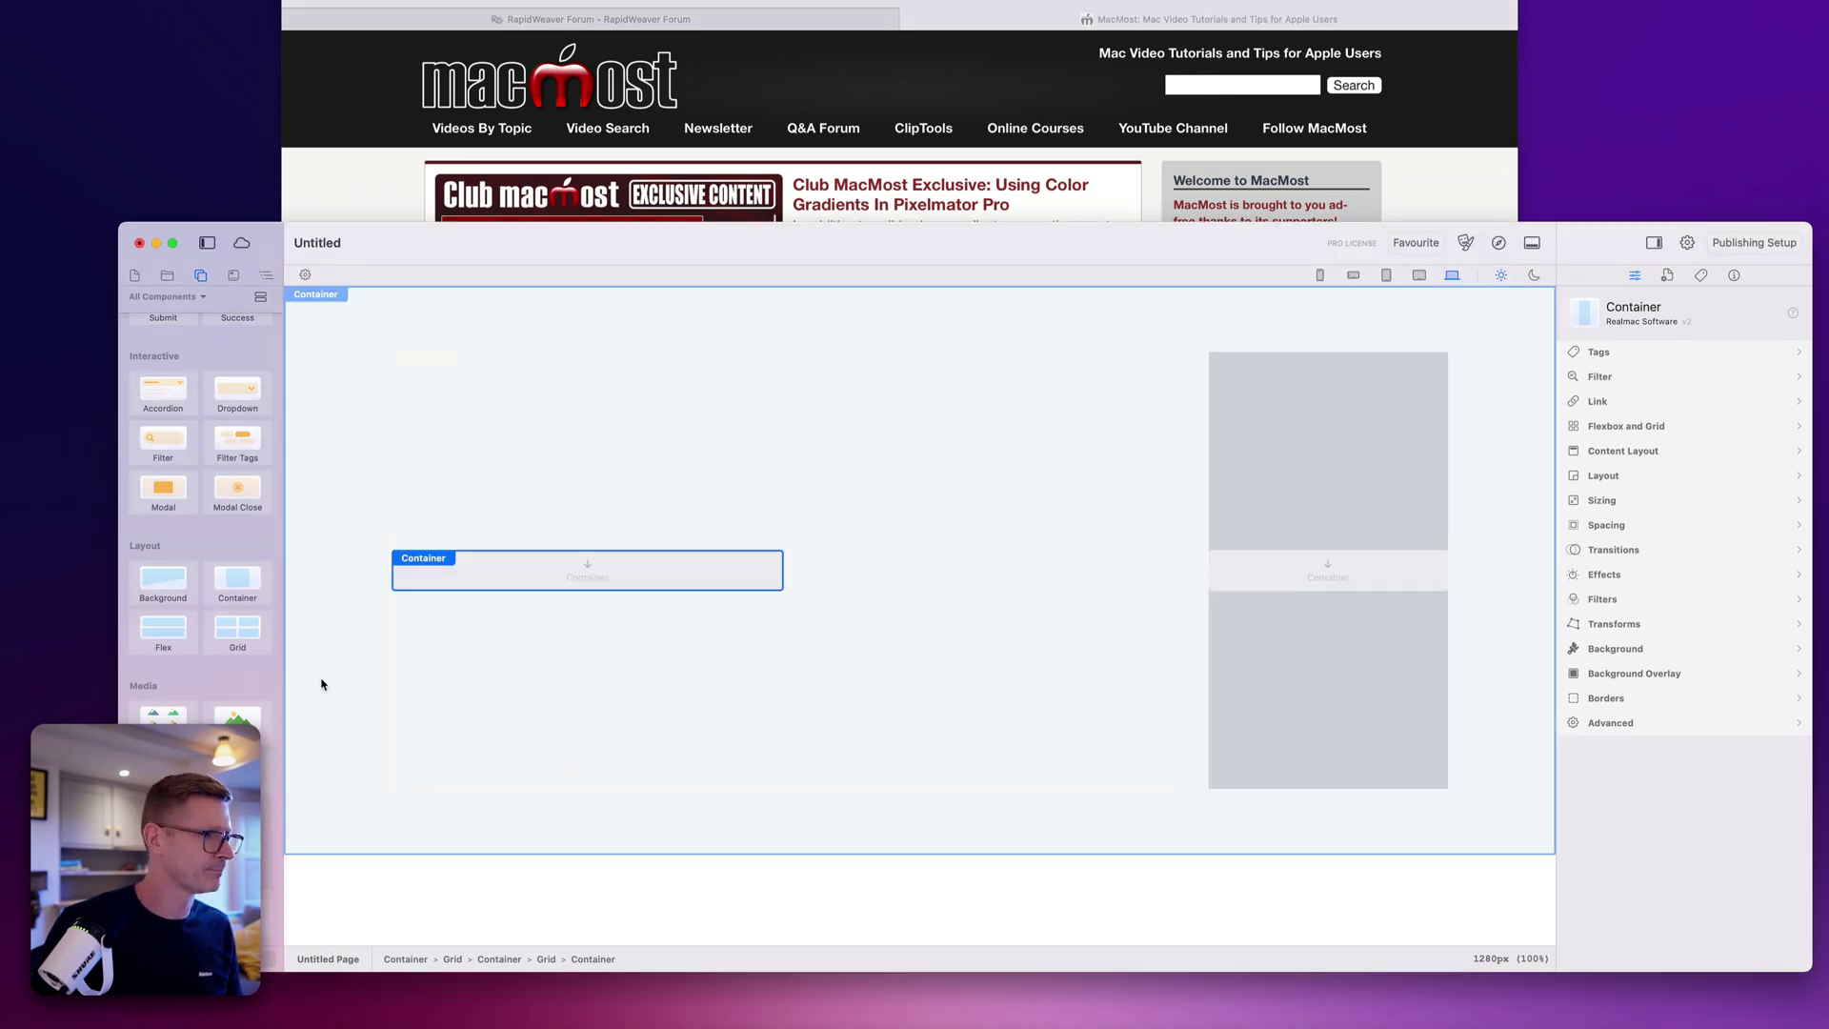
drag(175, 636, 556, 585)
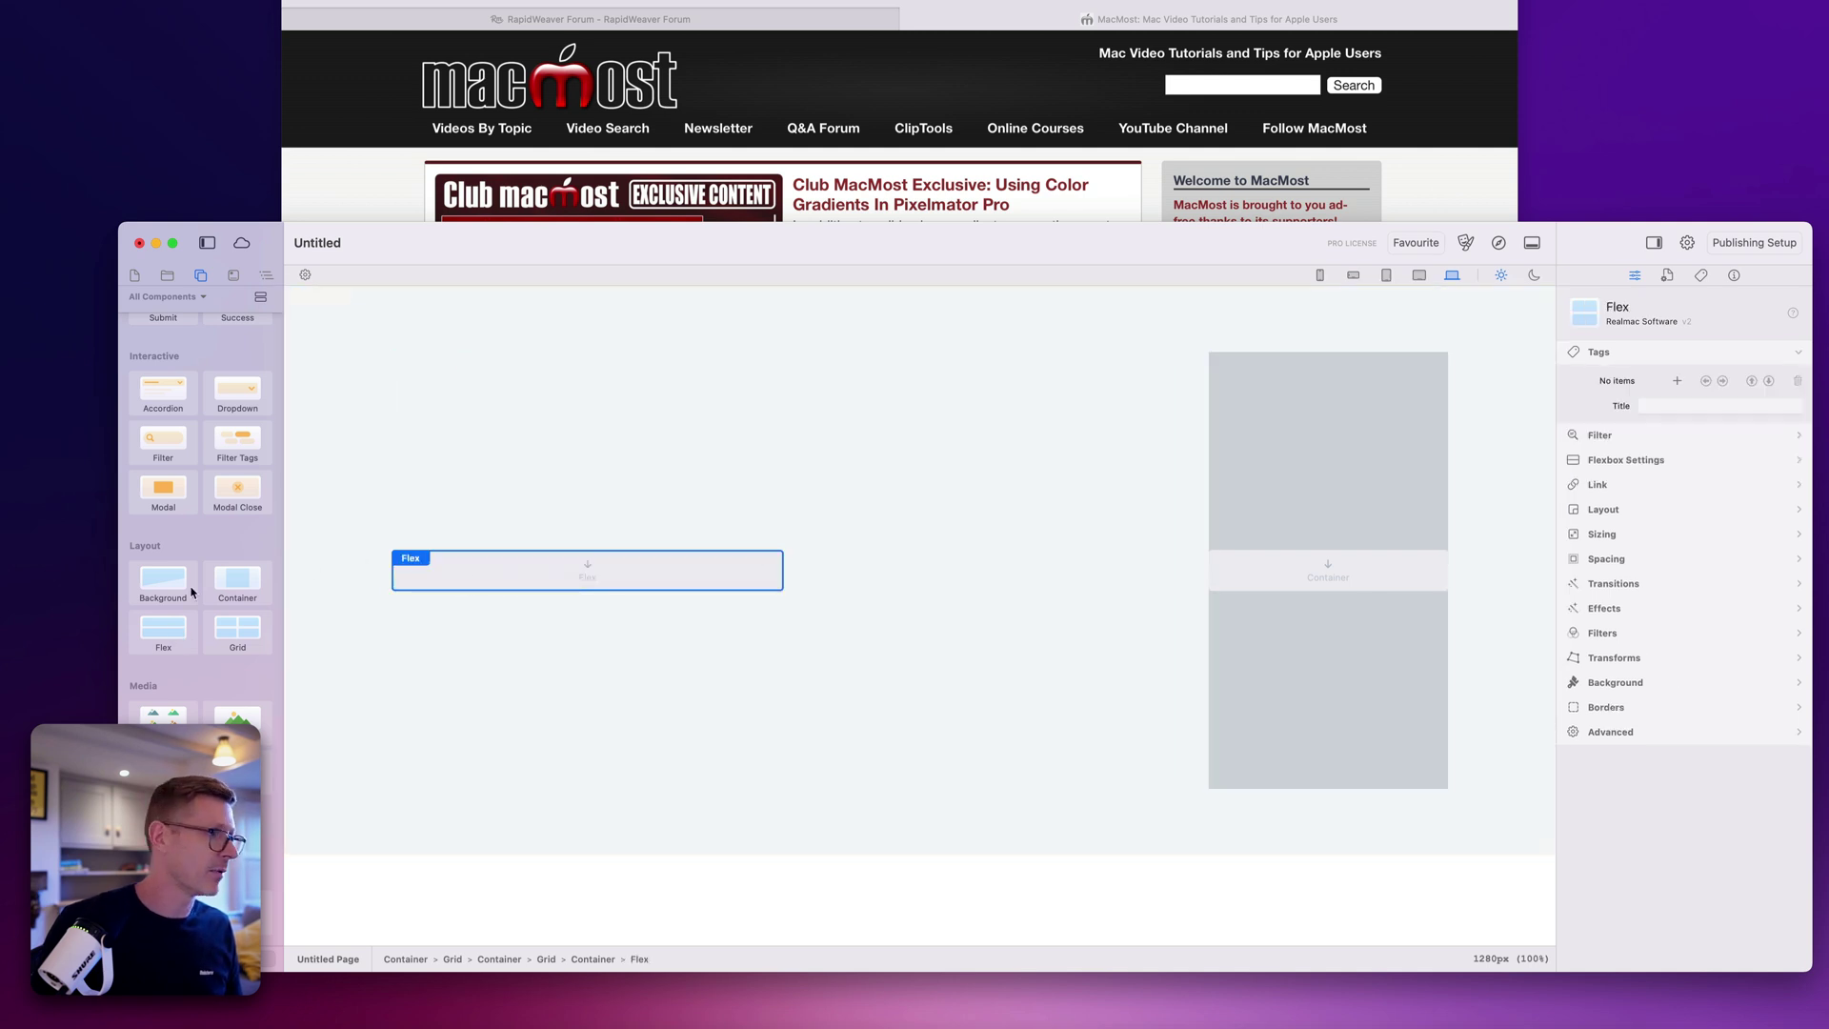
drag(237, 716, 515, 587)
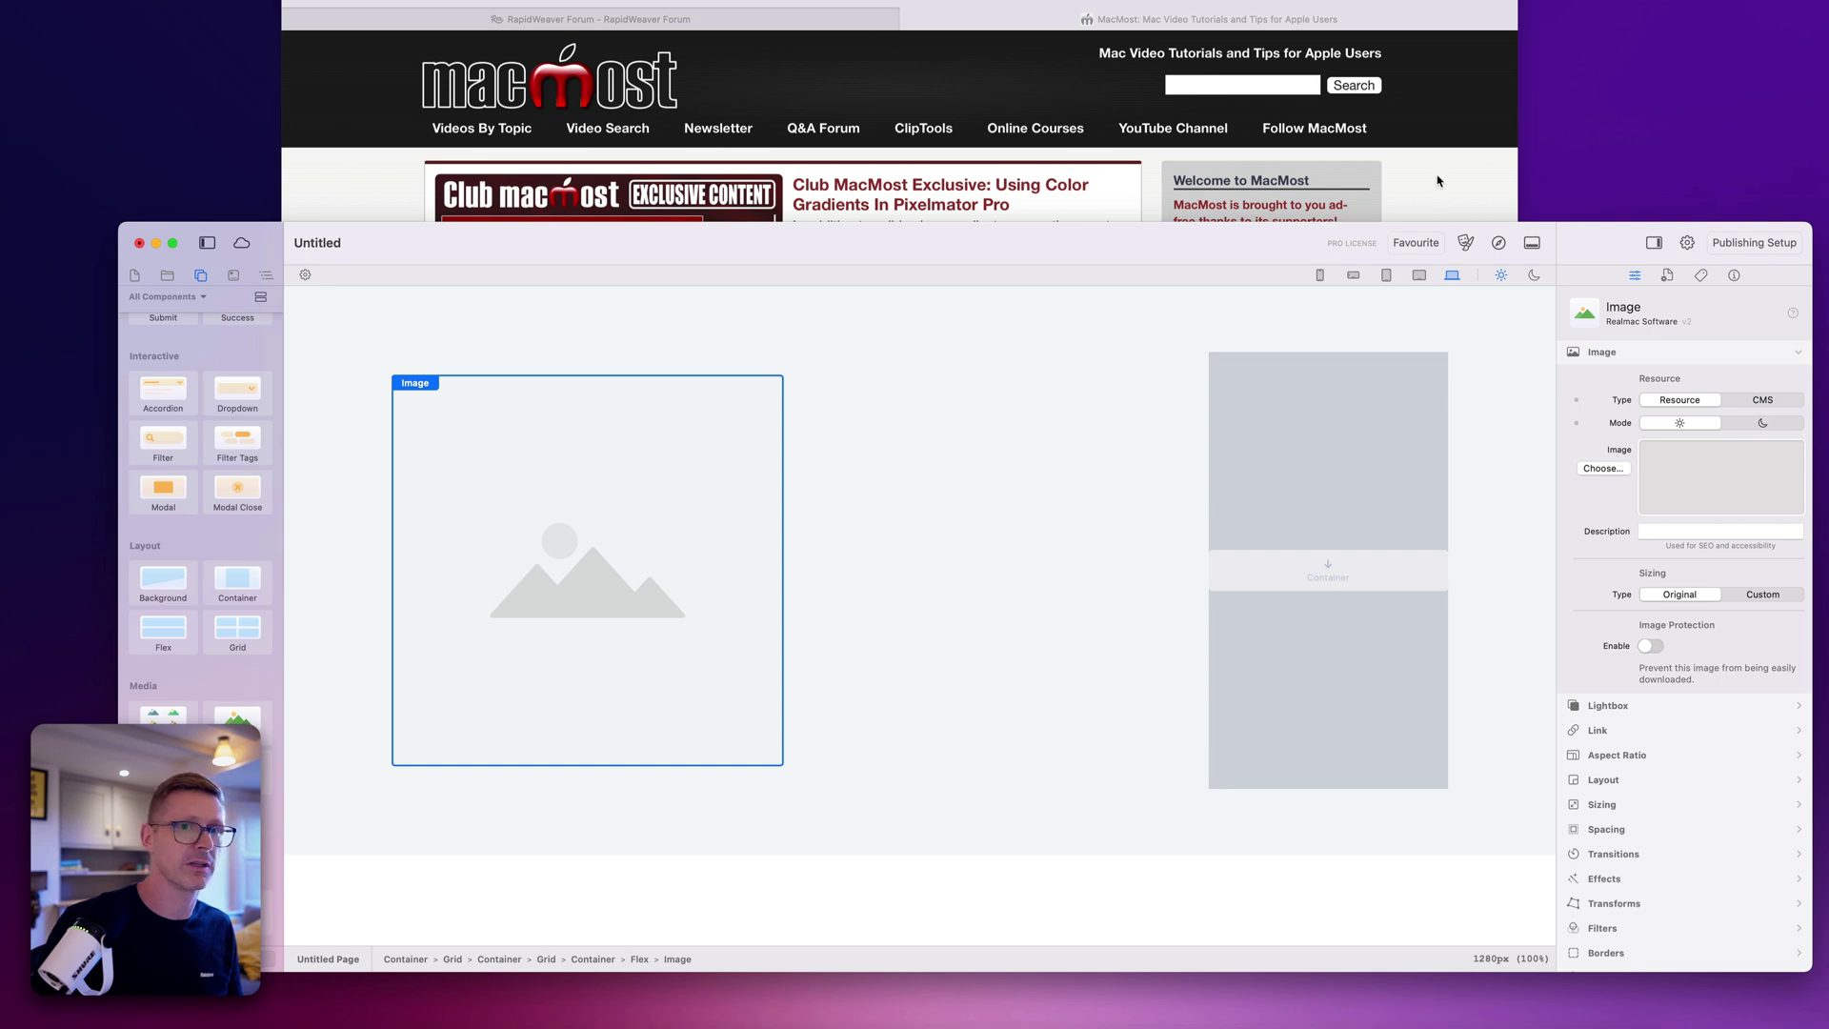
click(265, 274)
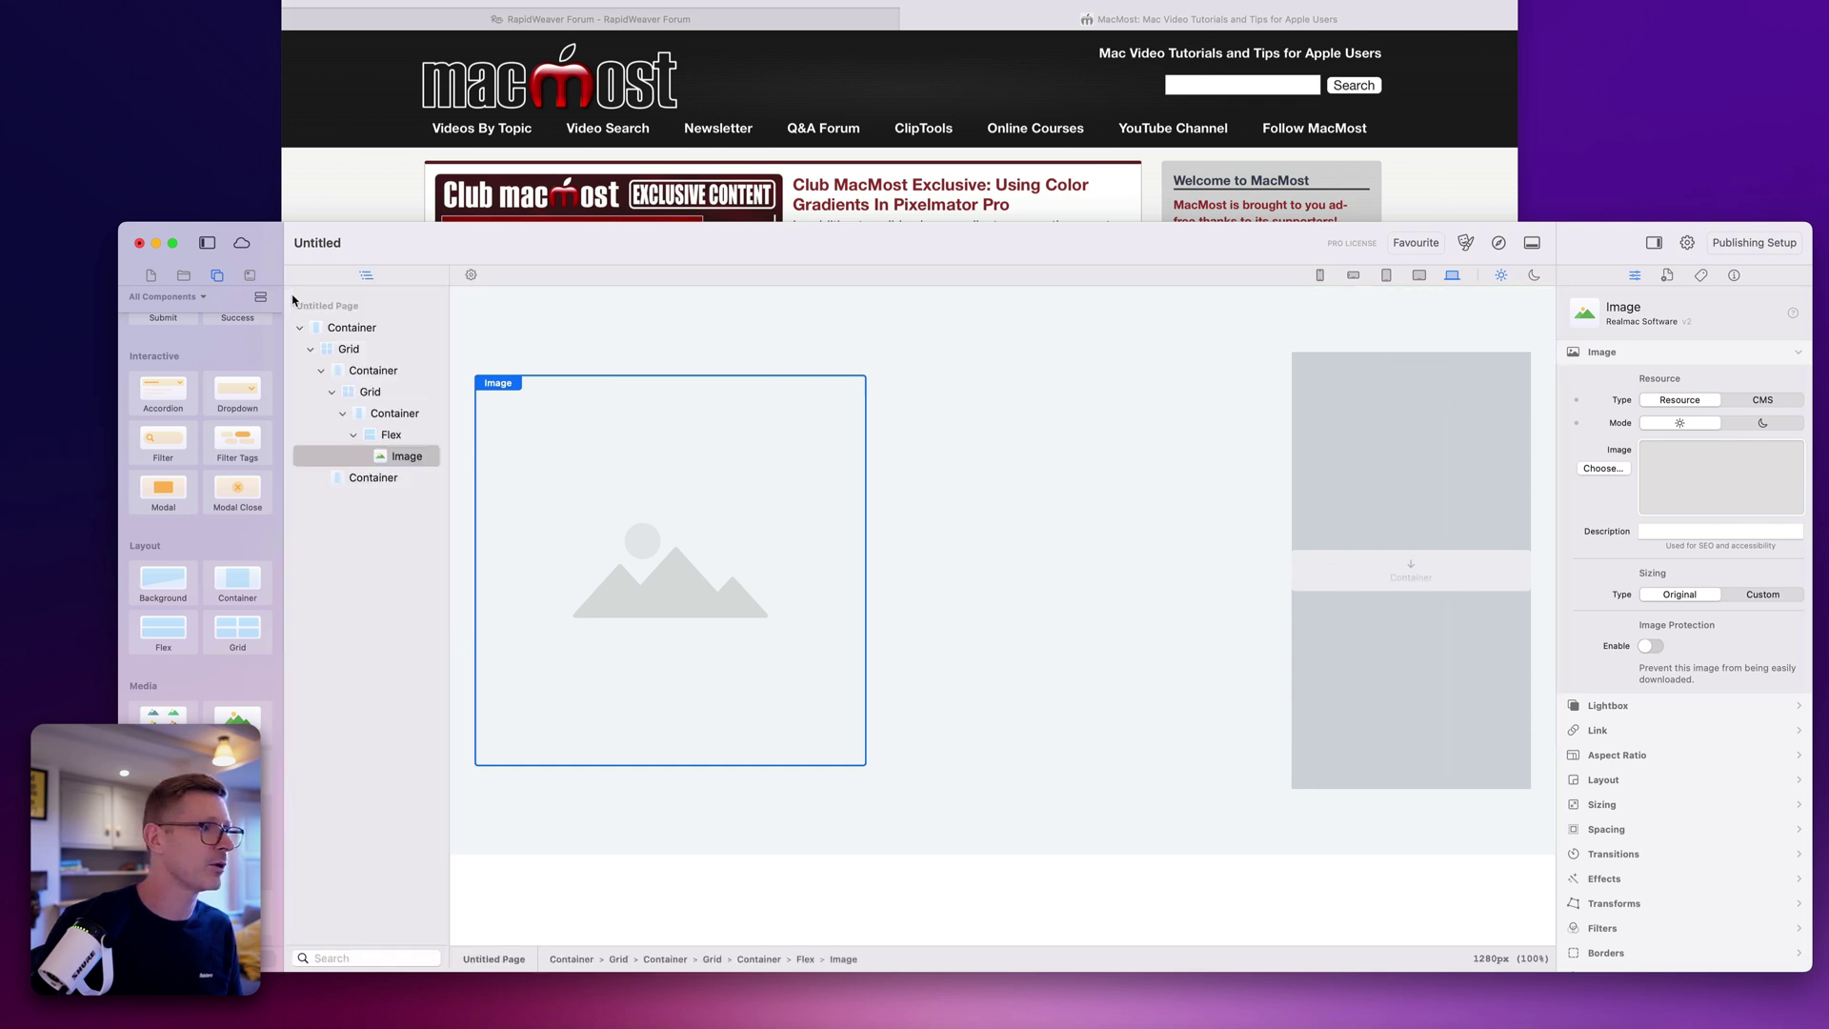
Step: Enlarge the window and add a Text component into the card's Flex box after the Image
double_click(1803, 224)
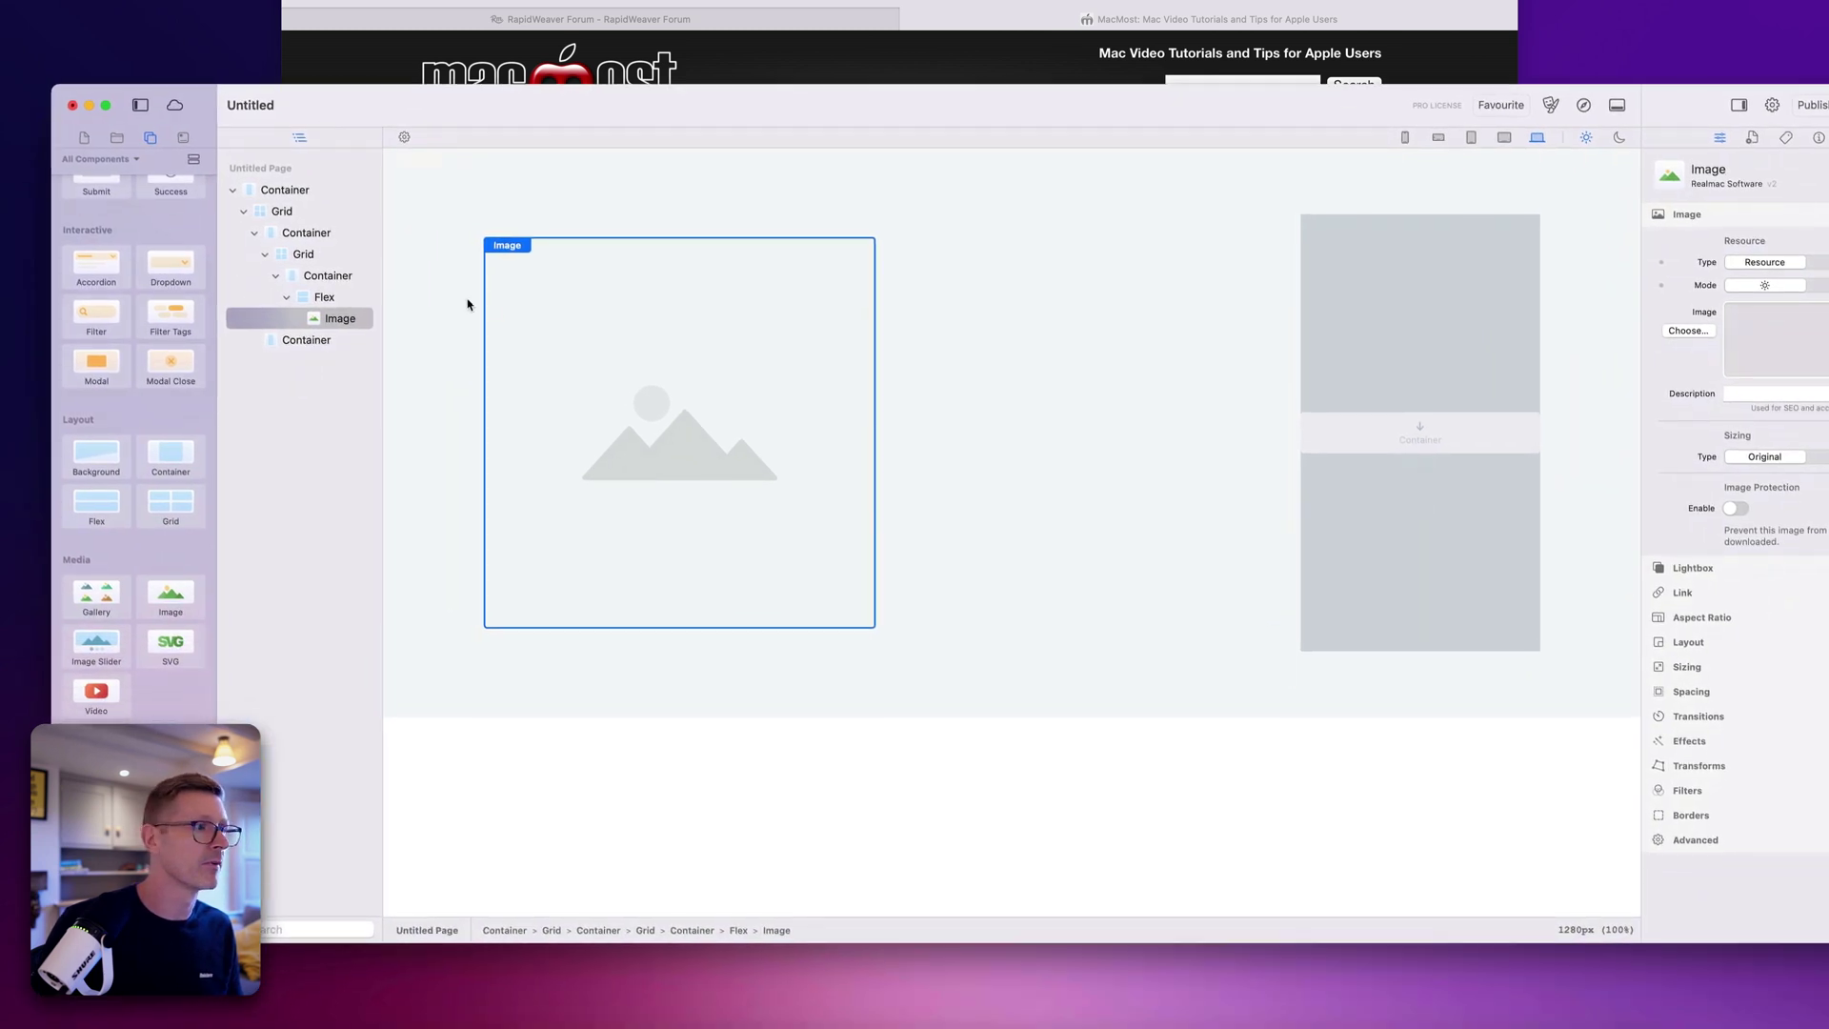
click(296, 296)
click(296, 296)
click(287, 296)
scroll(174, 513, up, 1)
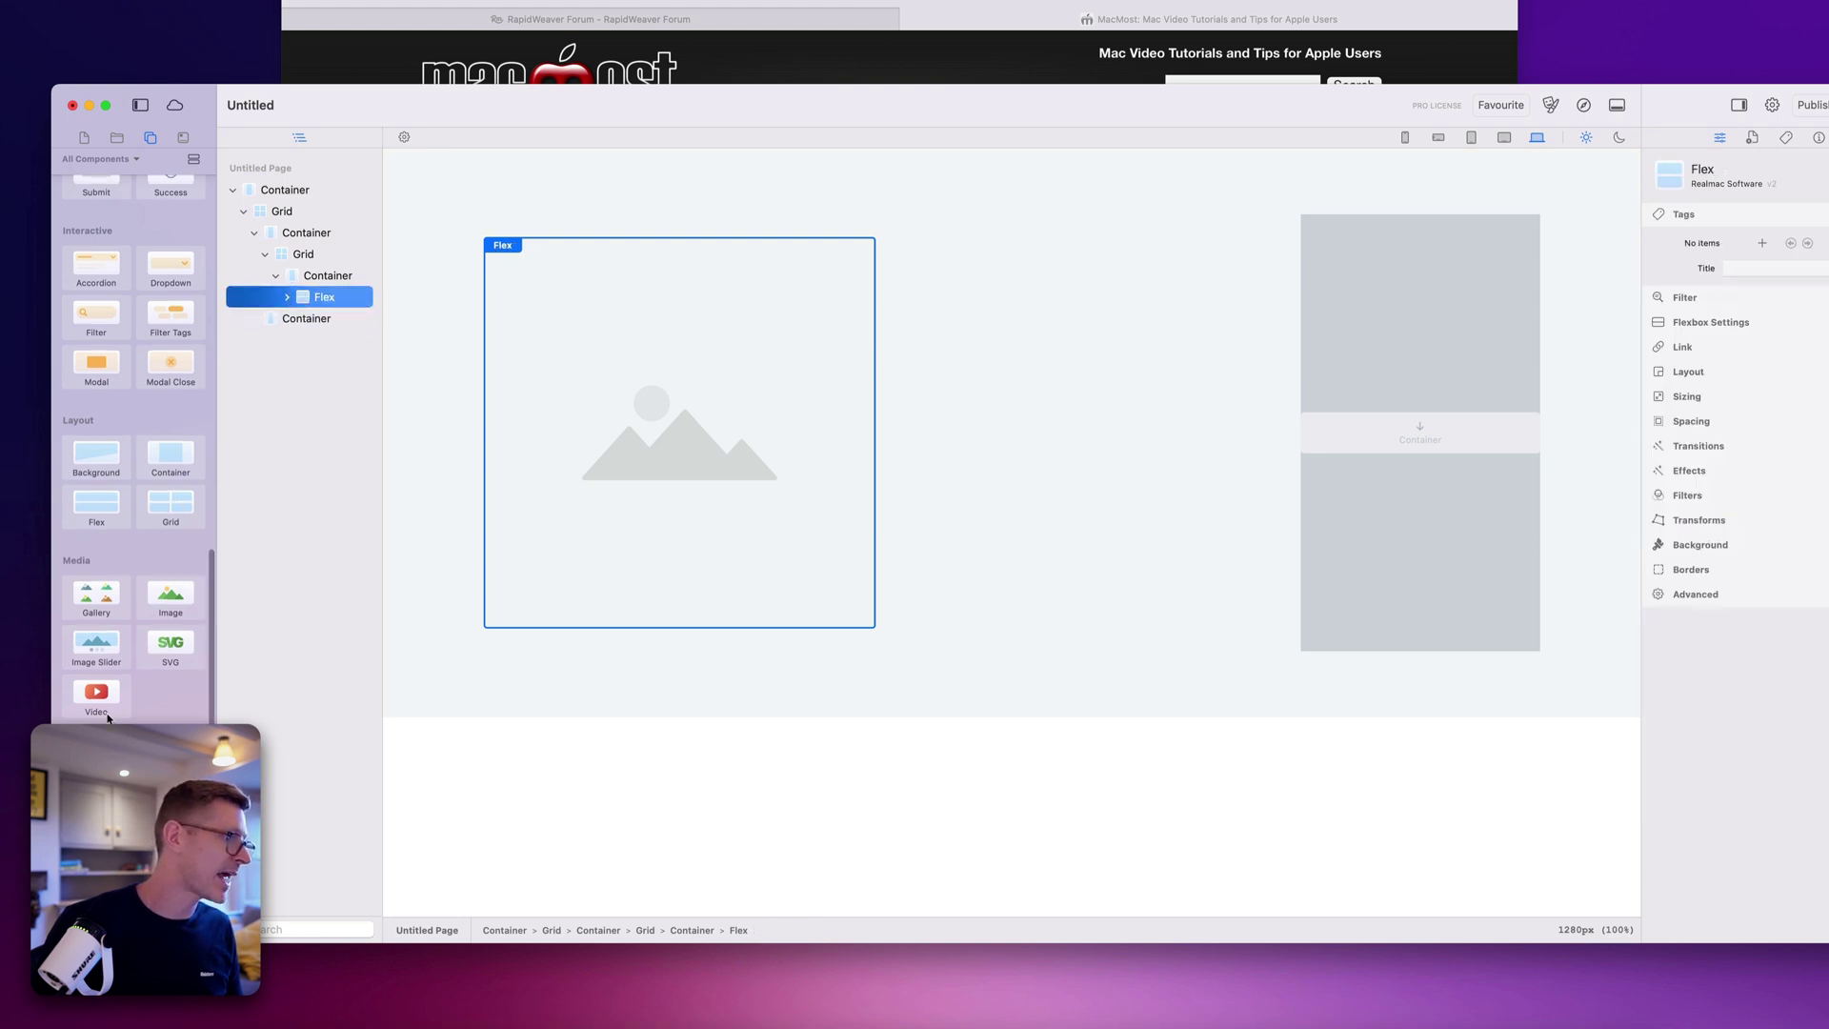
scroll(129, 667, up, 10)
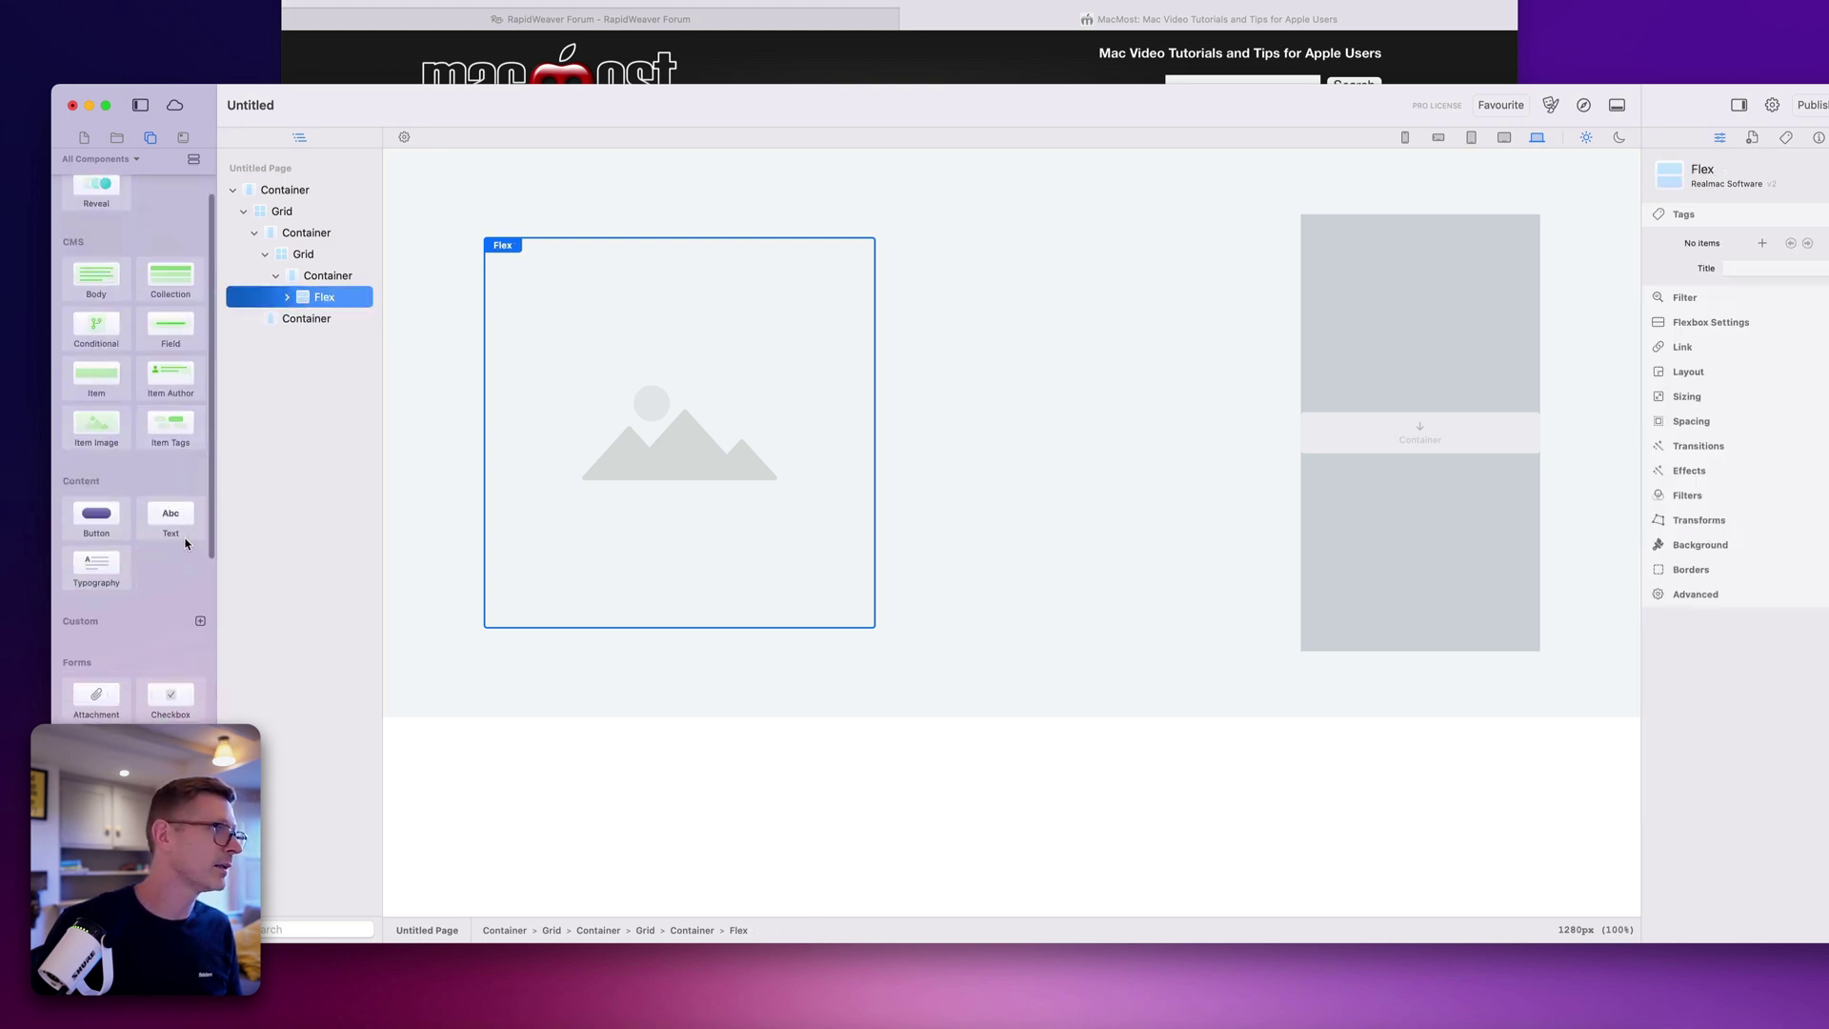
drag(172, 522, 335, 277)
click(315, 296)
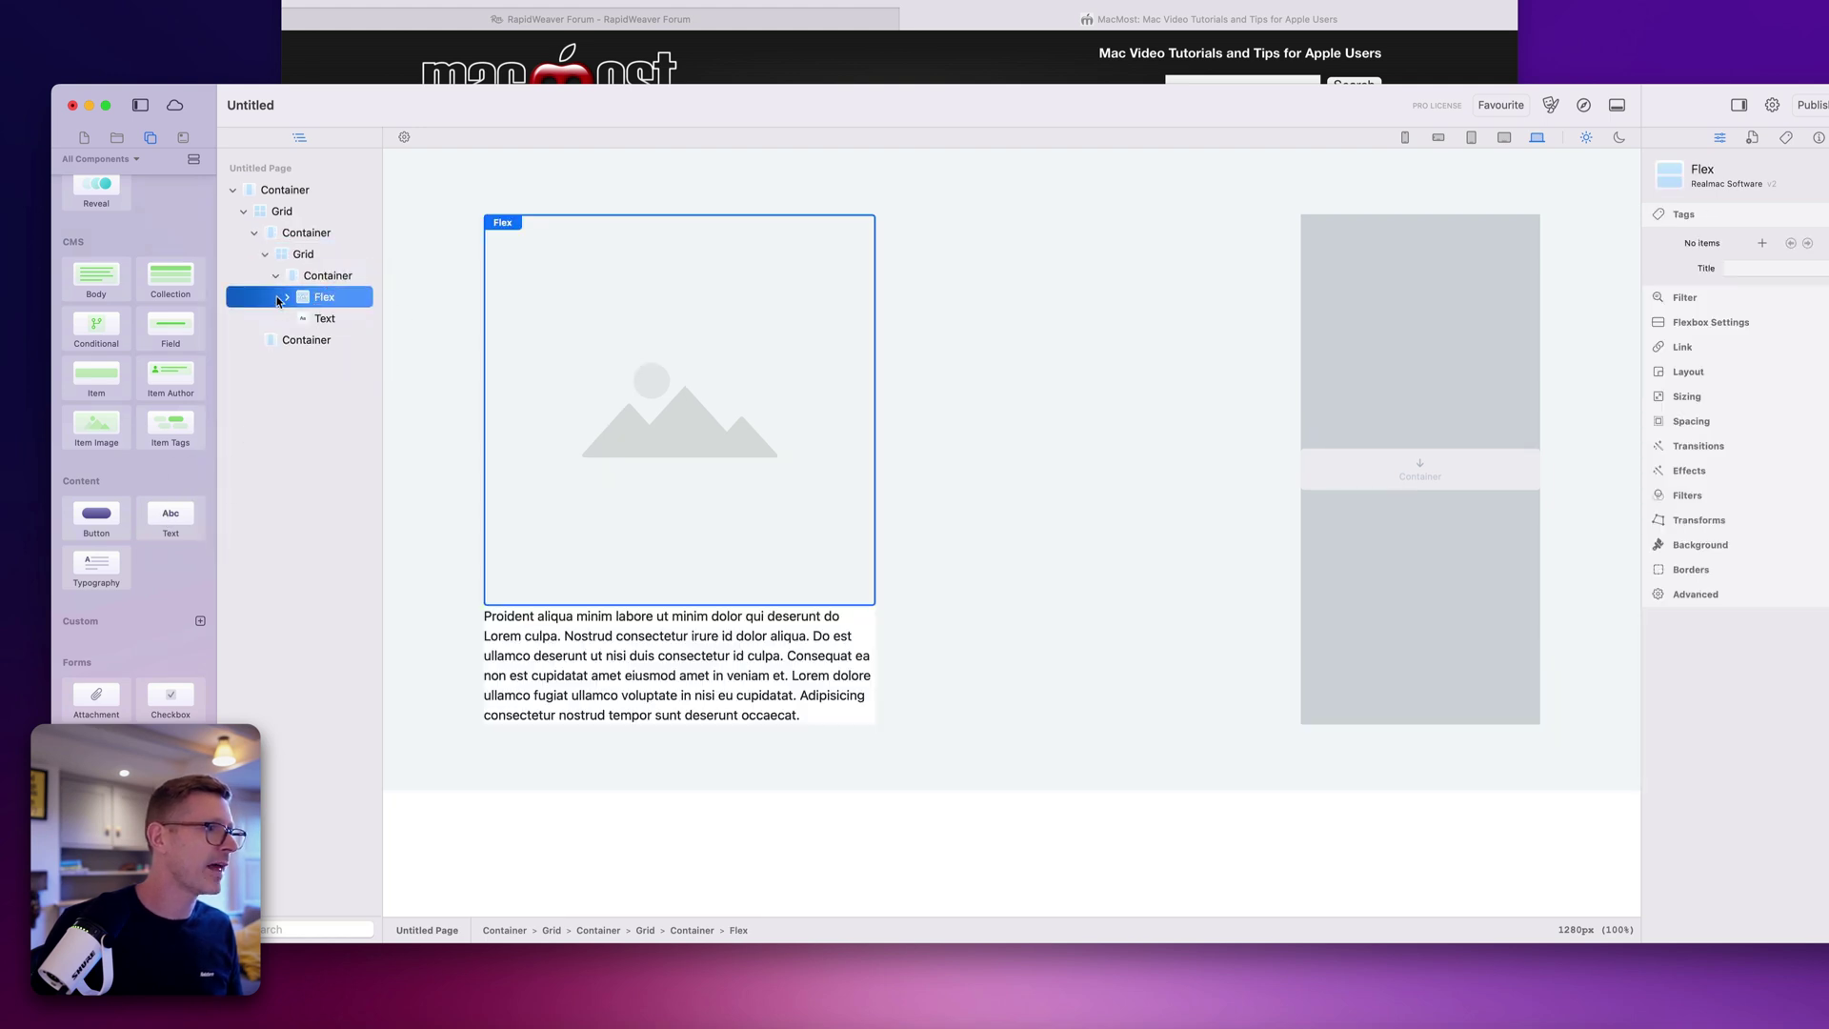
click(288, 298)
drag(330, 362, 342, 326)
Step: Set the Flex box Direction to Row so image and text sit side by side
click(324, 299)
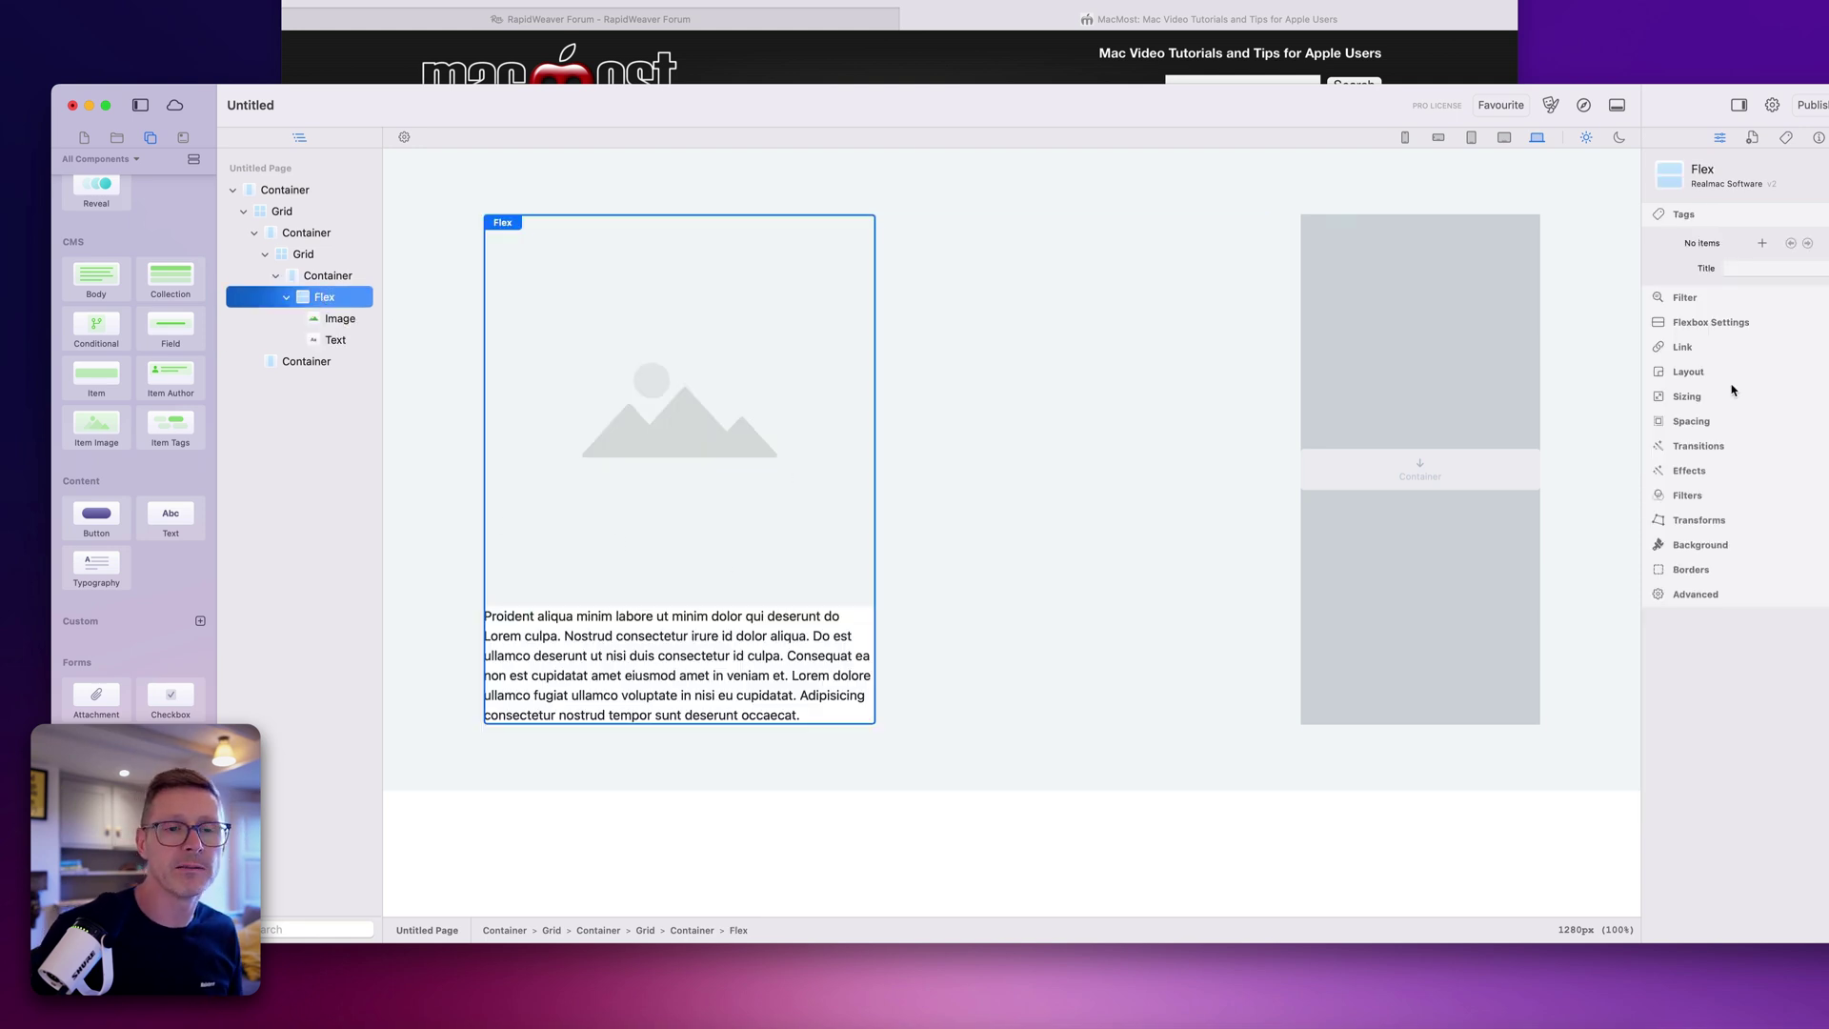
click(1705, 316)
click(1760, 320)
click(1773, 346)
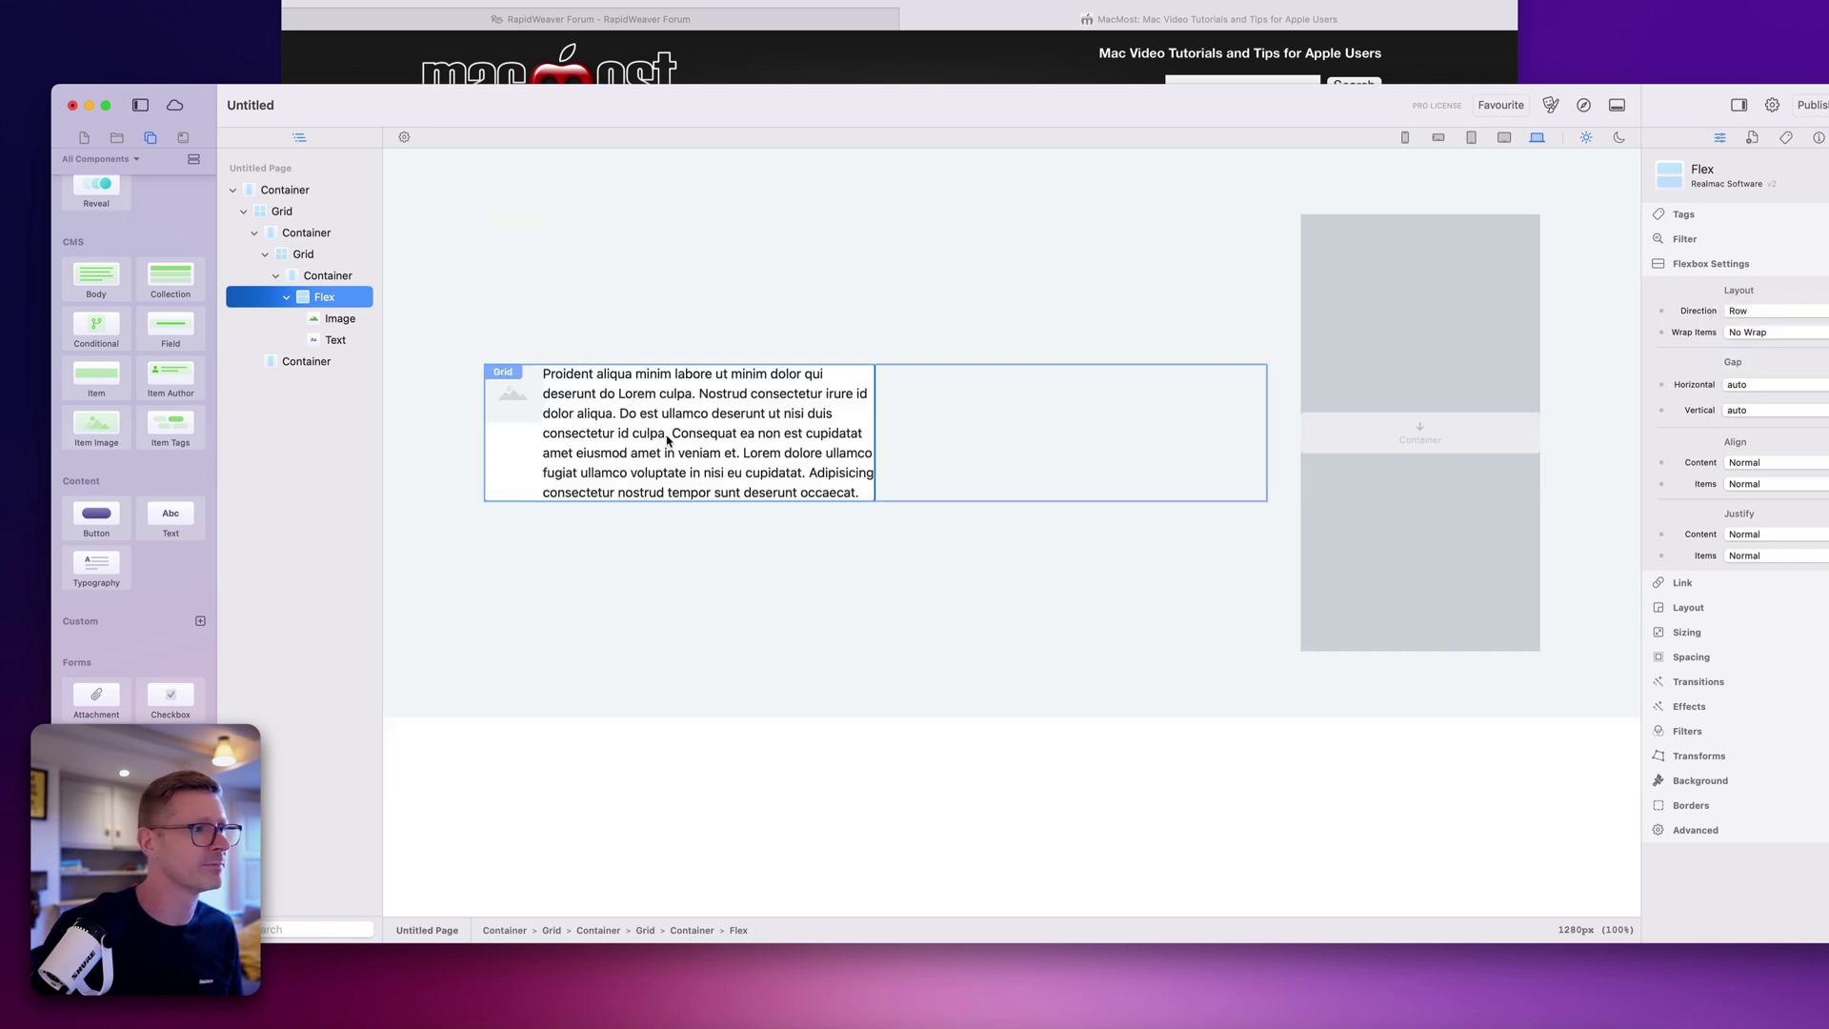
Step: Select the card image and switch over to the MacMost page in Safari
click(511, 413)
key(Down)
key(Up)
key(Down)
Step: Copy the MacMost featured article description and paste it over the placeholder text
click(767, 58)
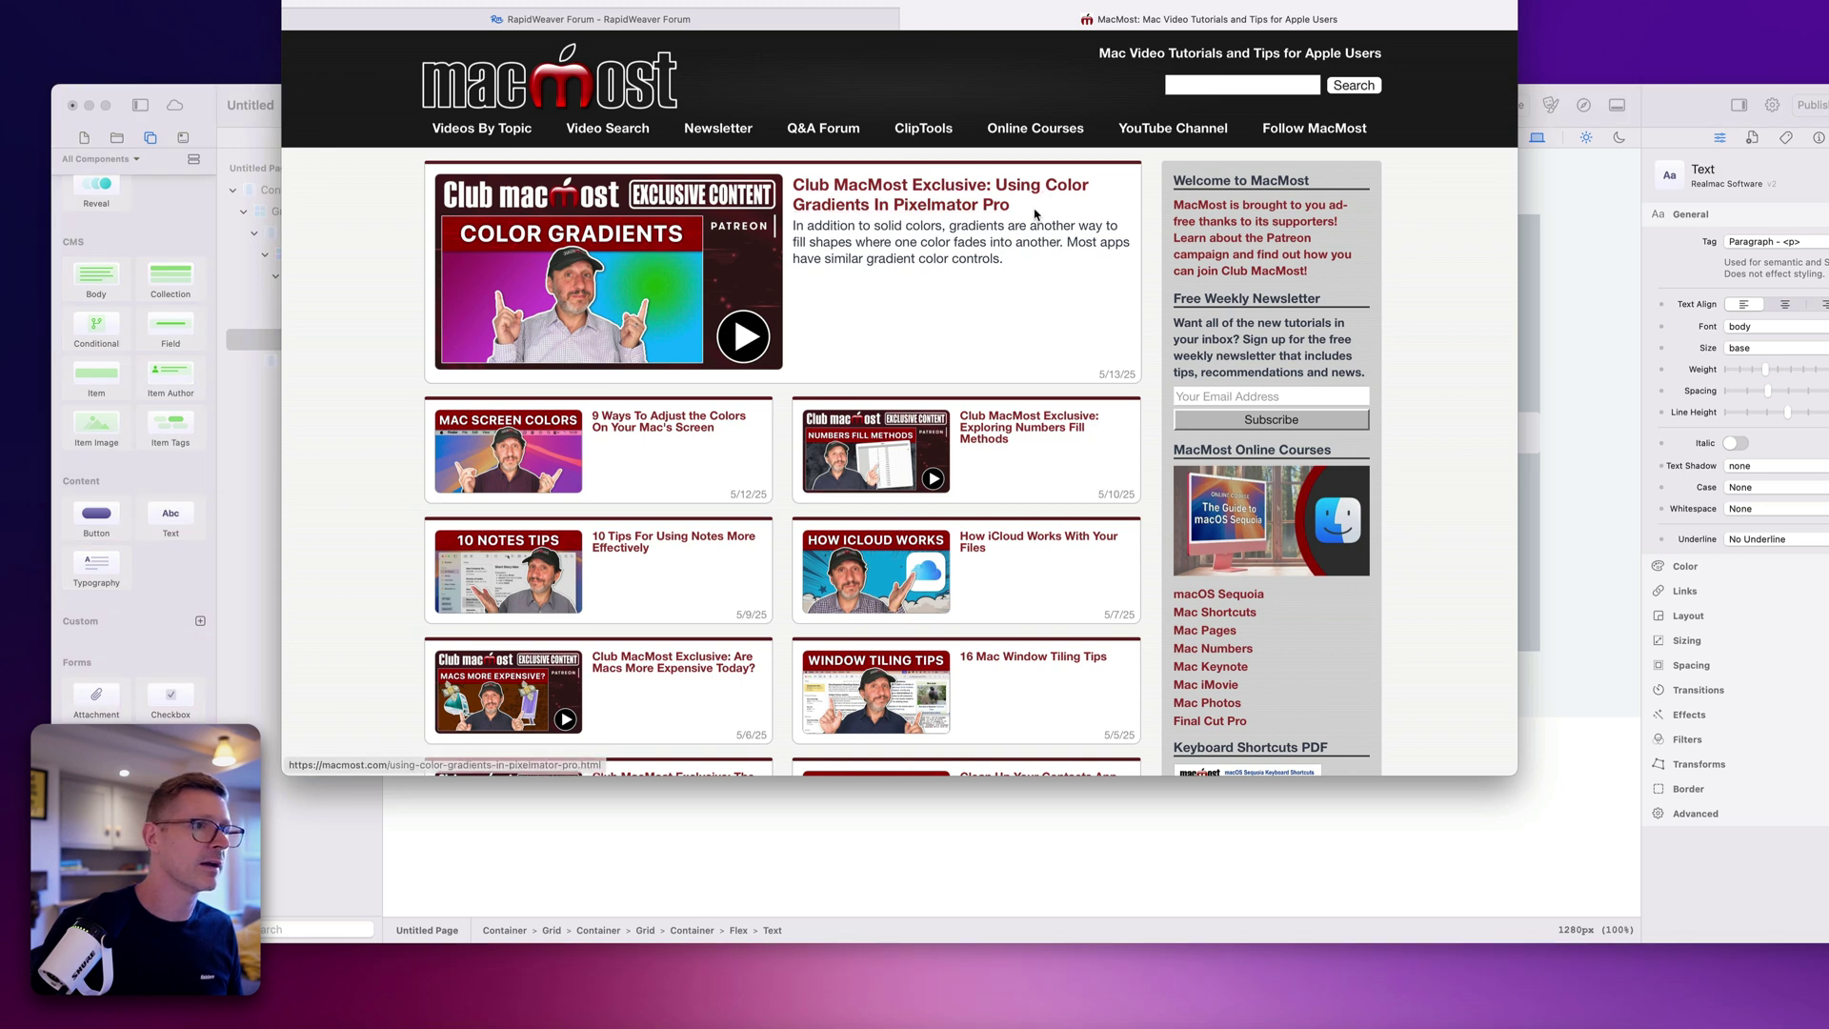
drag(1006, 272, 787, 225)
key(super+c)
key(super+Tab)
key(super+a)
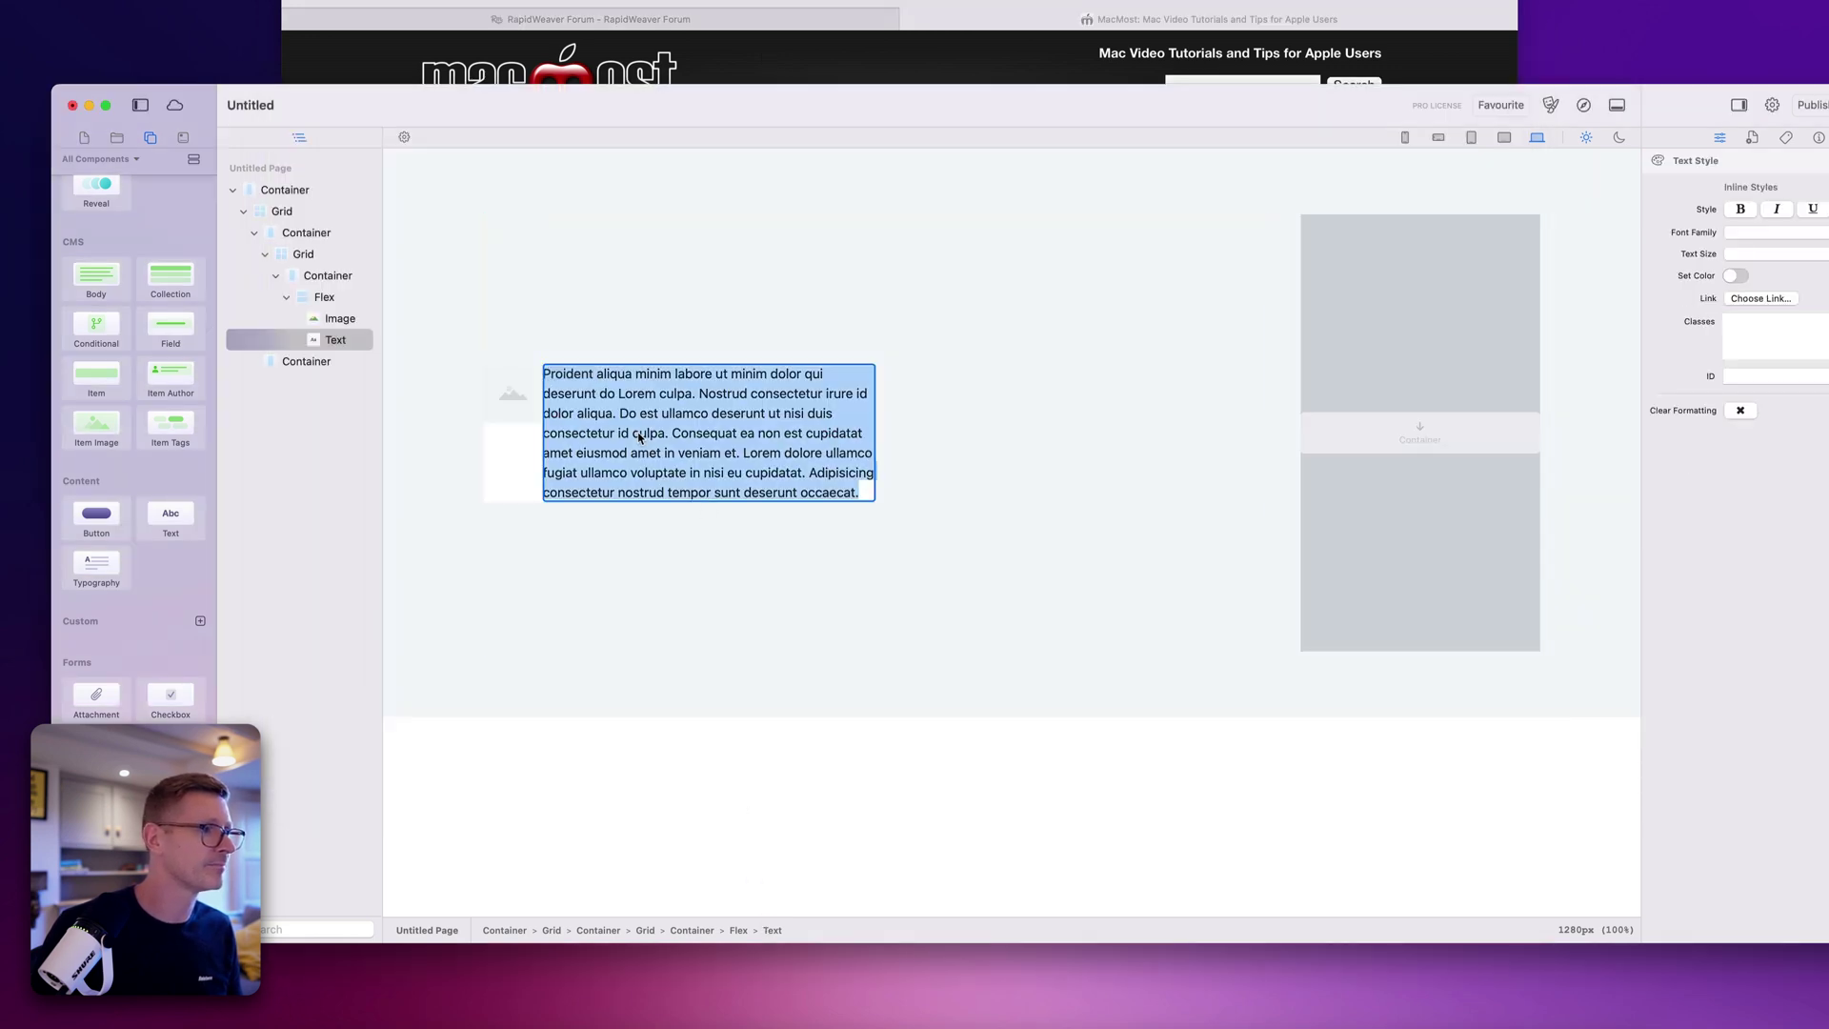
key(super+v)
Step: Add the featured thumbnail to the site's Resources, then remove the wrongly added resource
click(717, 334)
click(556, 417)
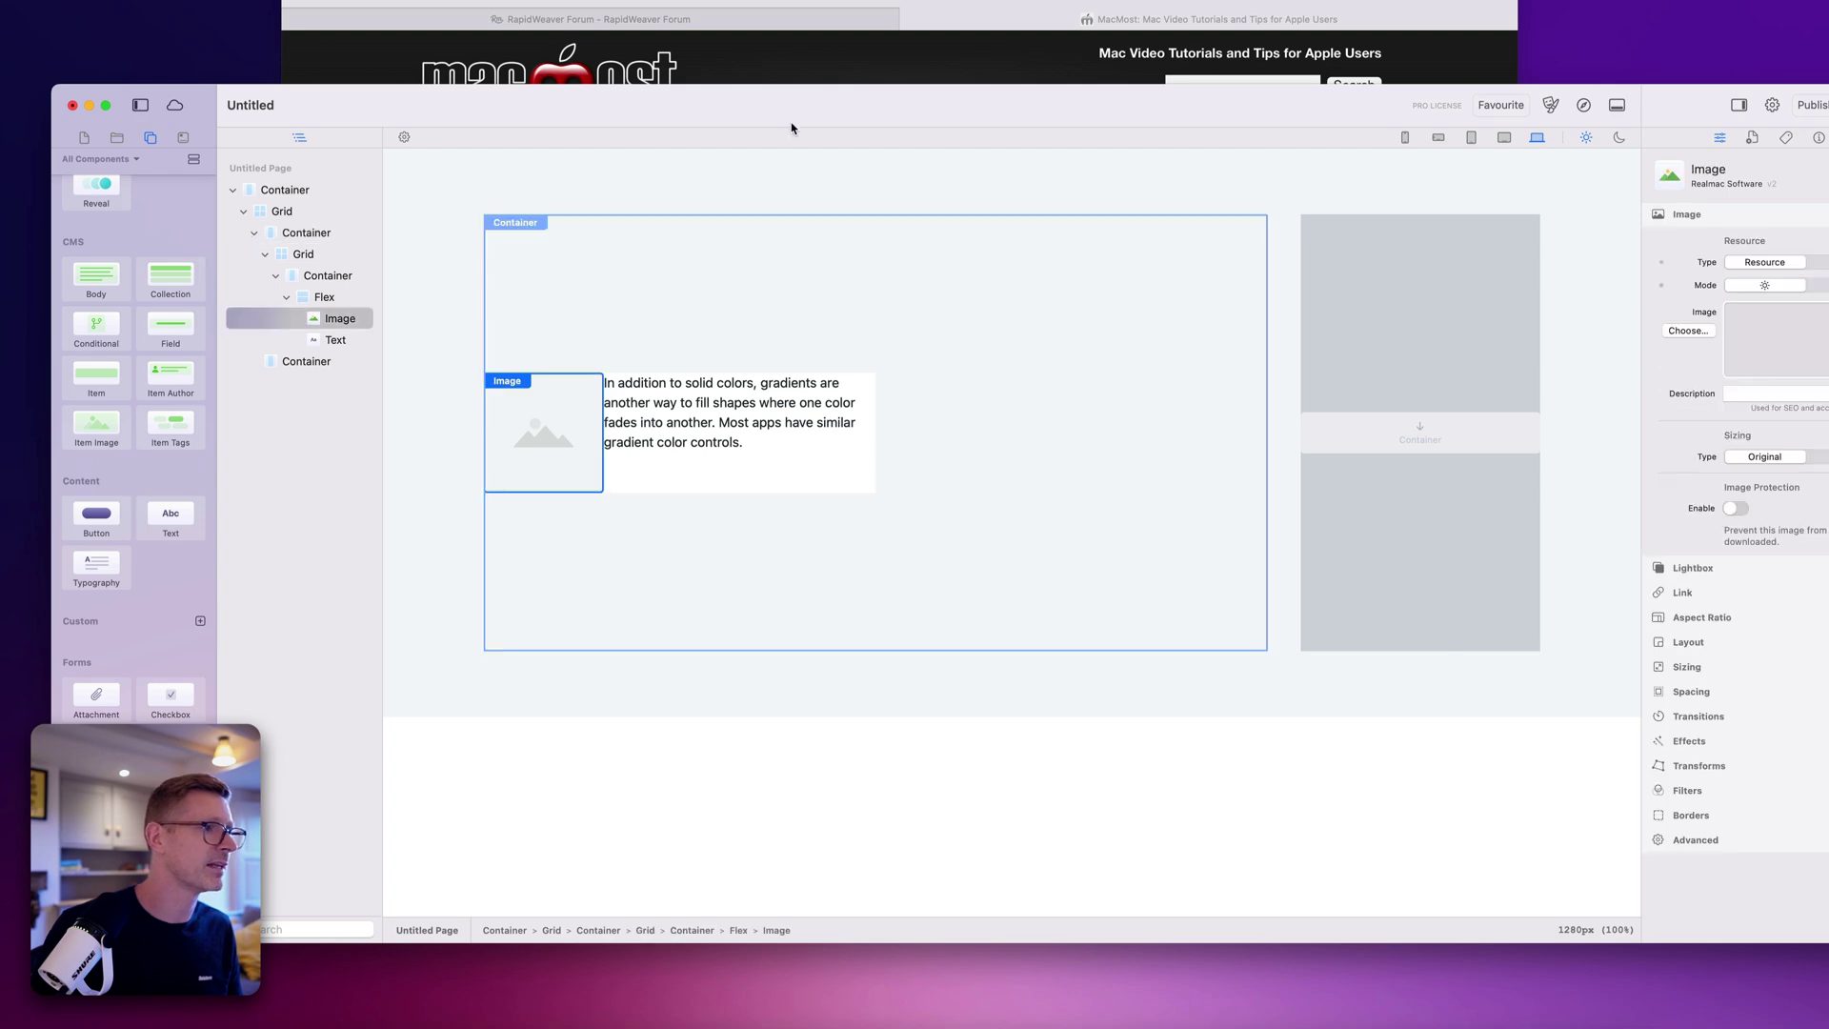
click(797, 62)
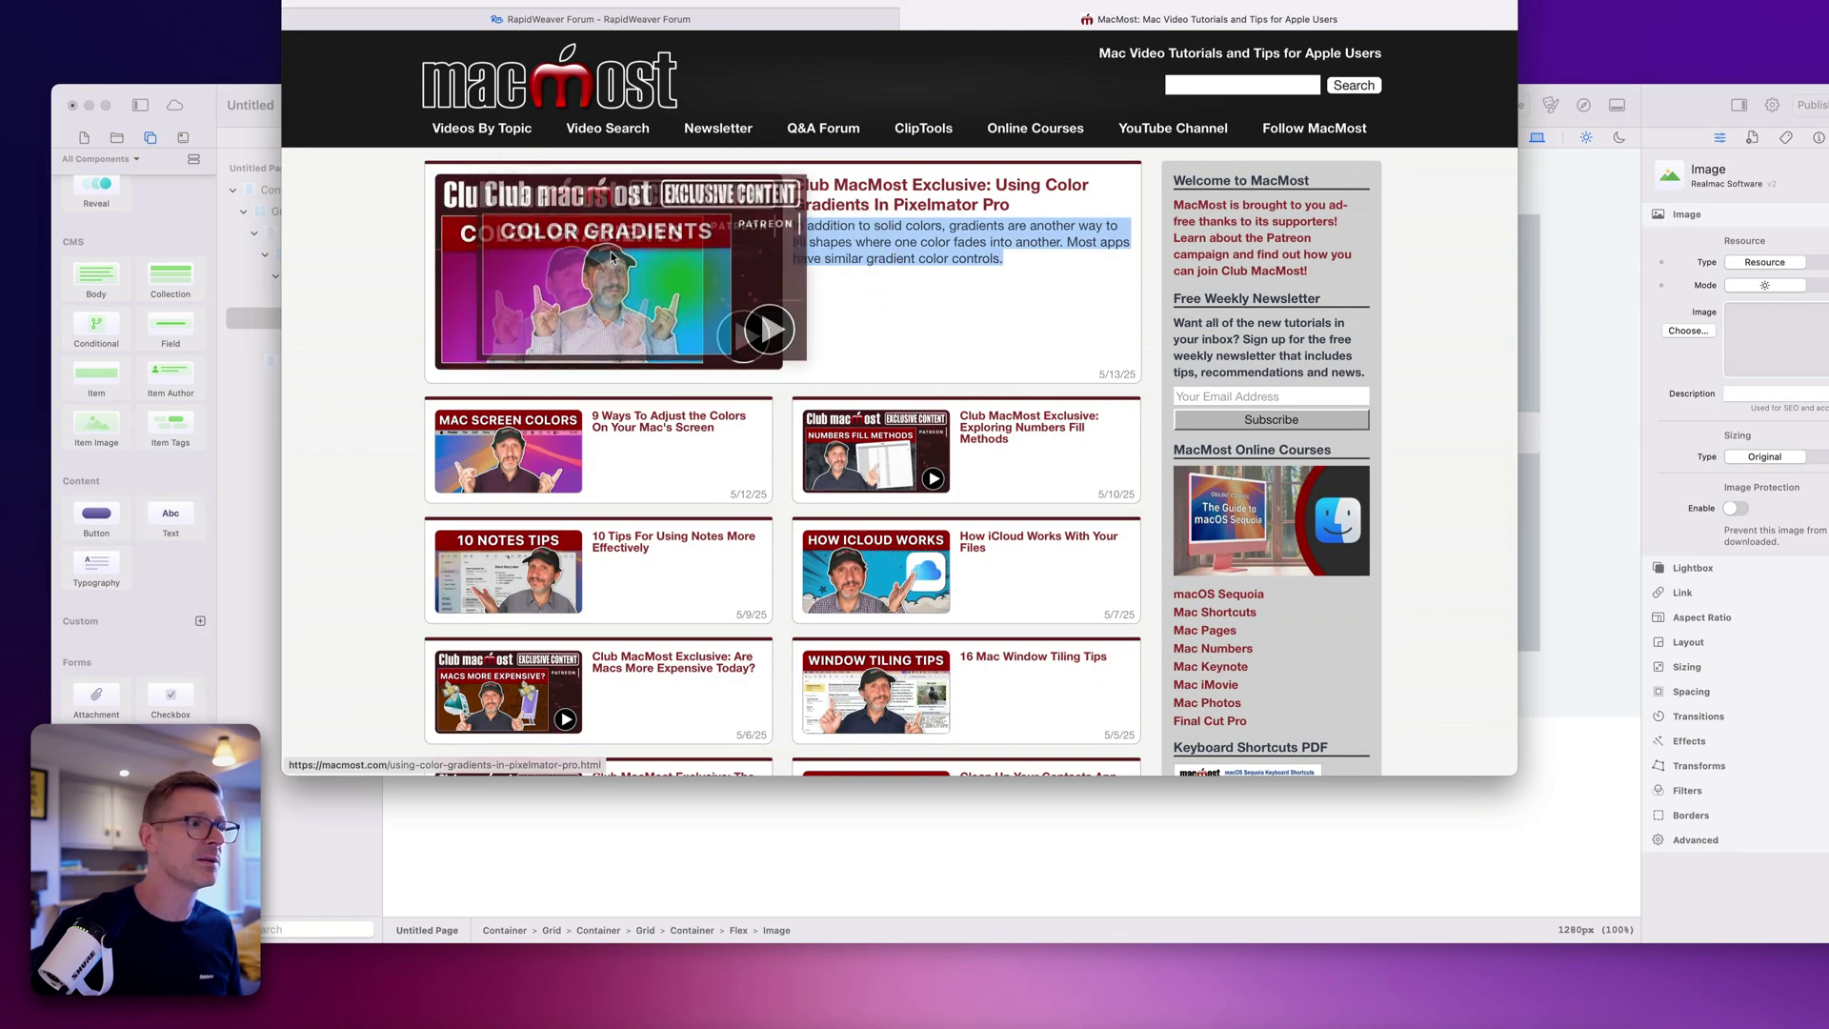
click(119, 138)
click(117, 138)
click(623, 59)
drag(570, 289, 154, 263)
click(157, 189)
right_click(167, 185)
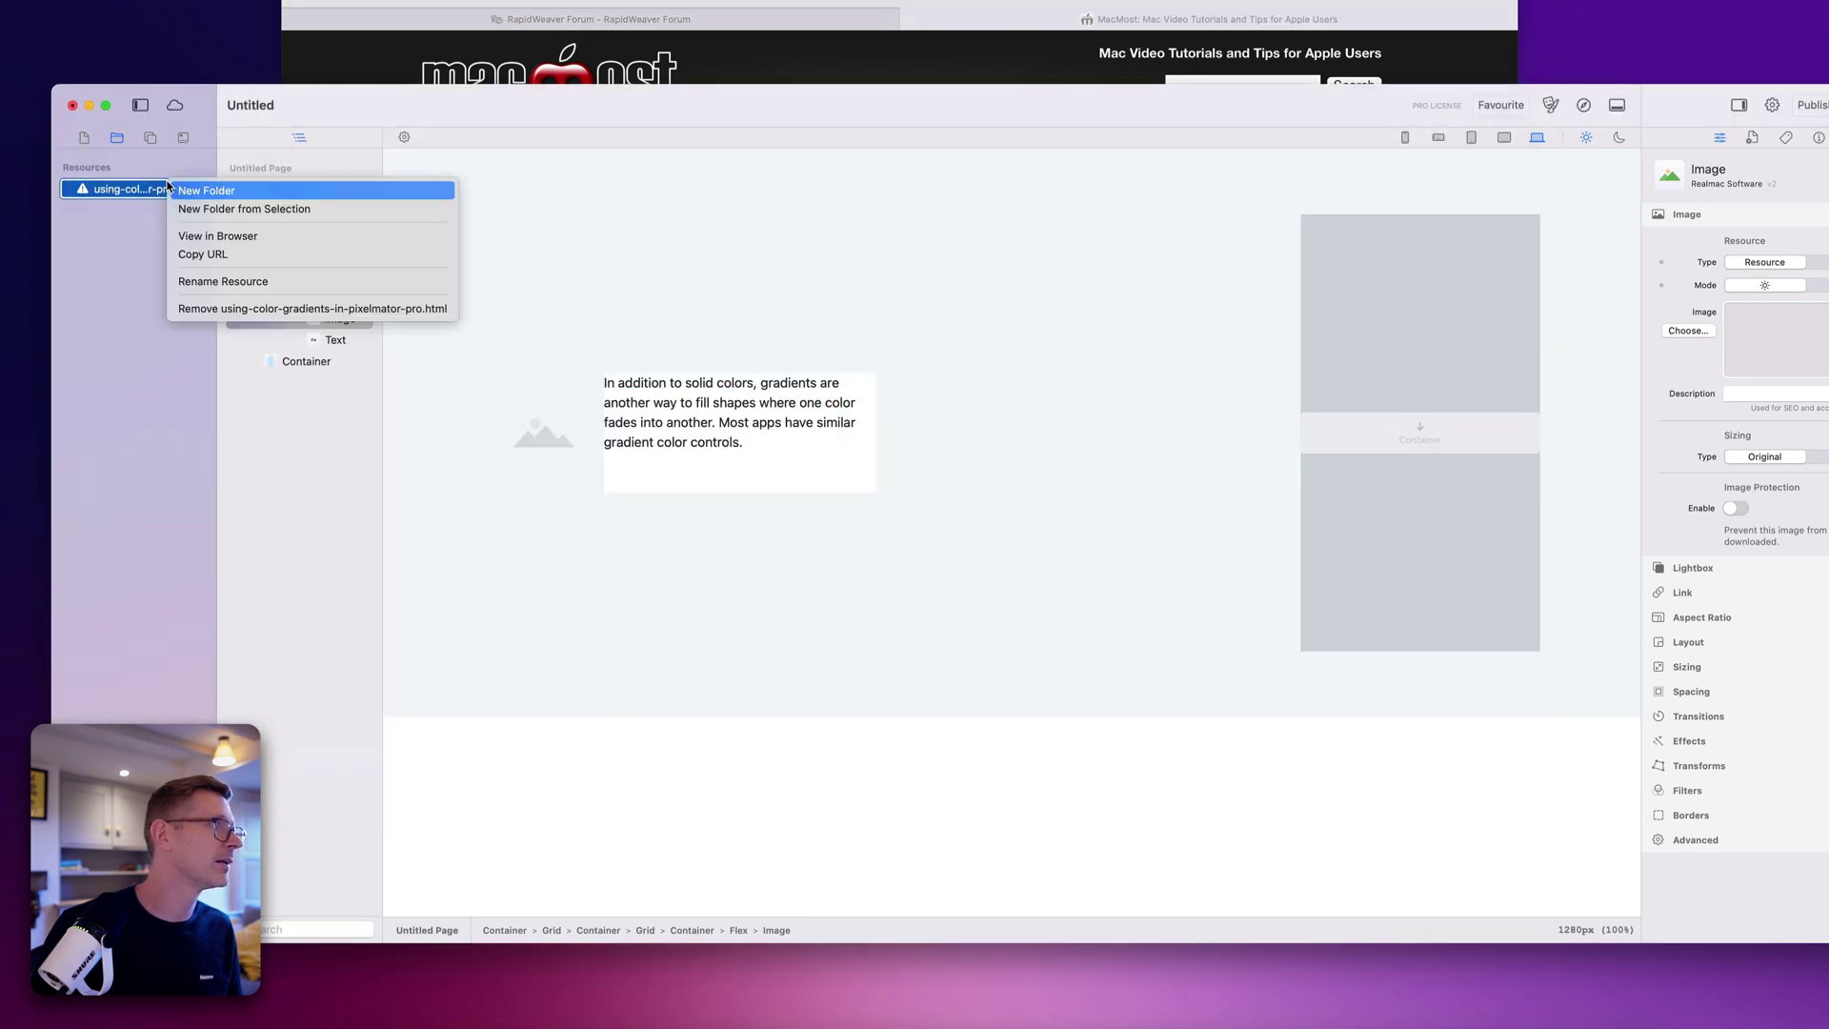
click(292, 307)
Step: Use the Color Gradients thumbnail from the MacMost page as the card image
click(460, 60)
double_click(646, 243)
drag(587, 298, 1759, 55)
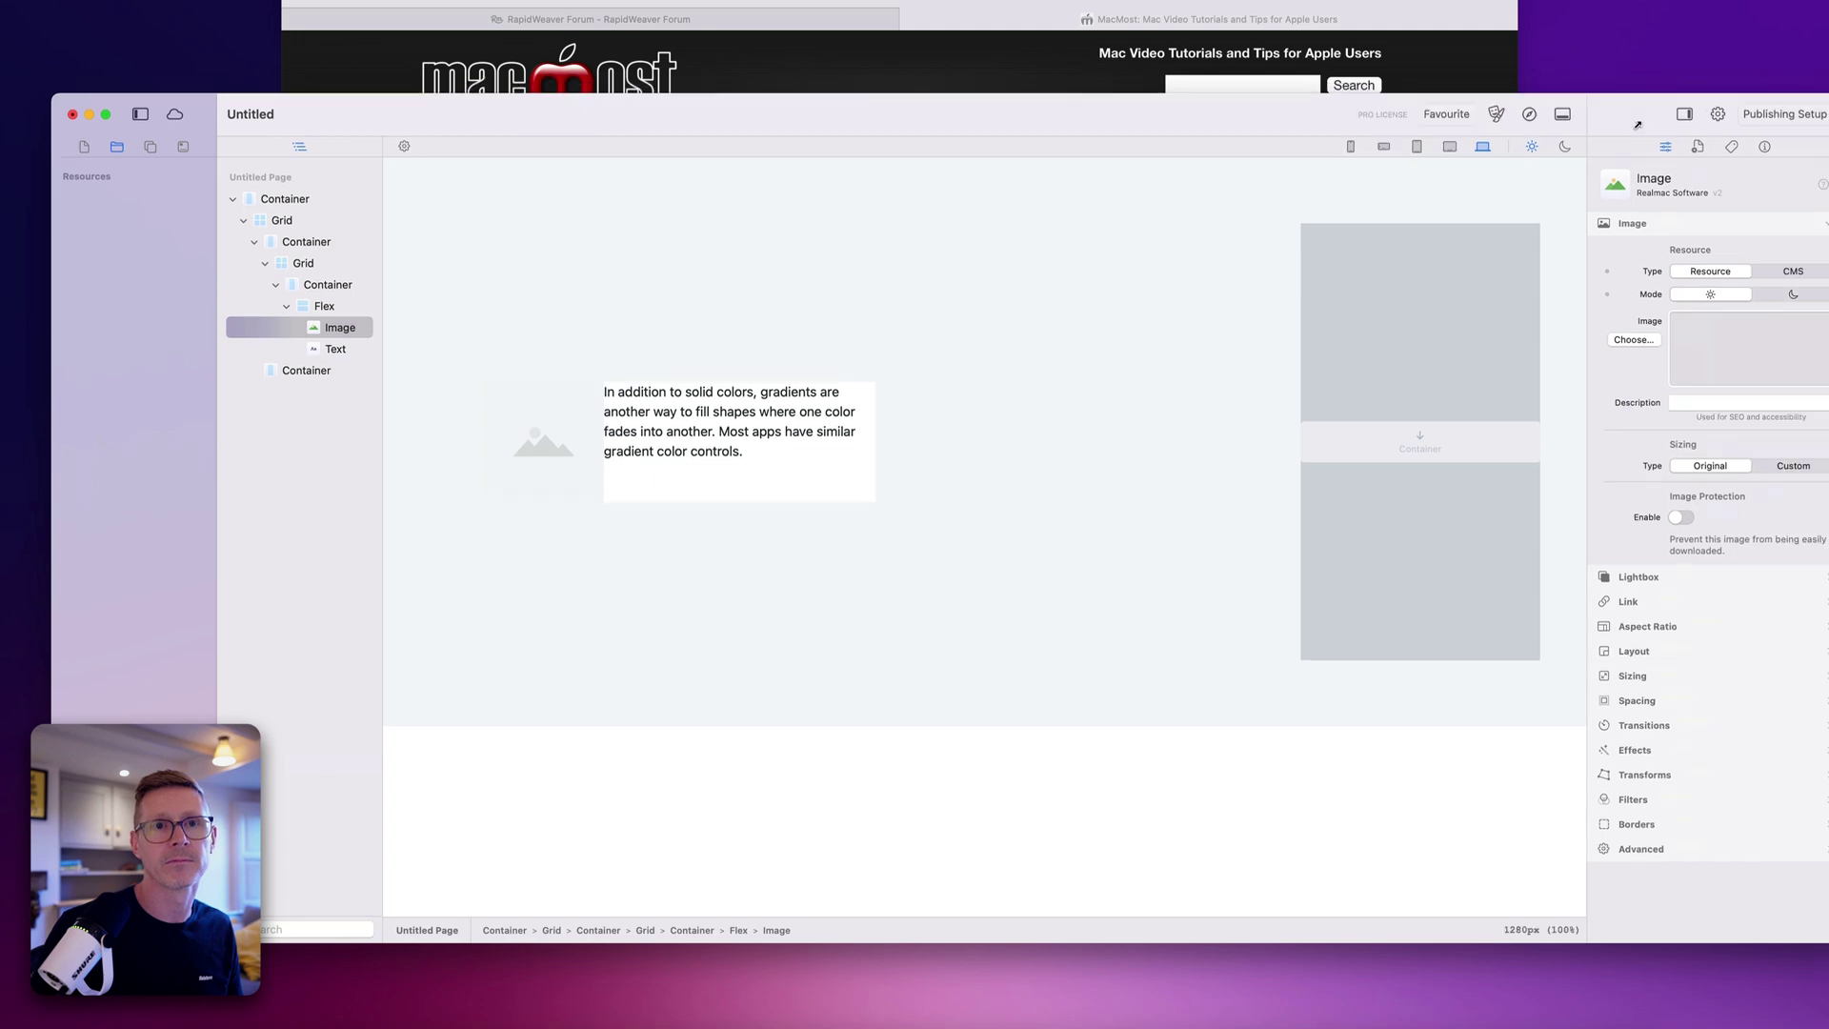
click(1446, 99)
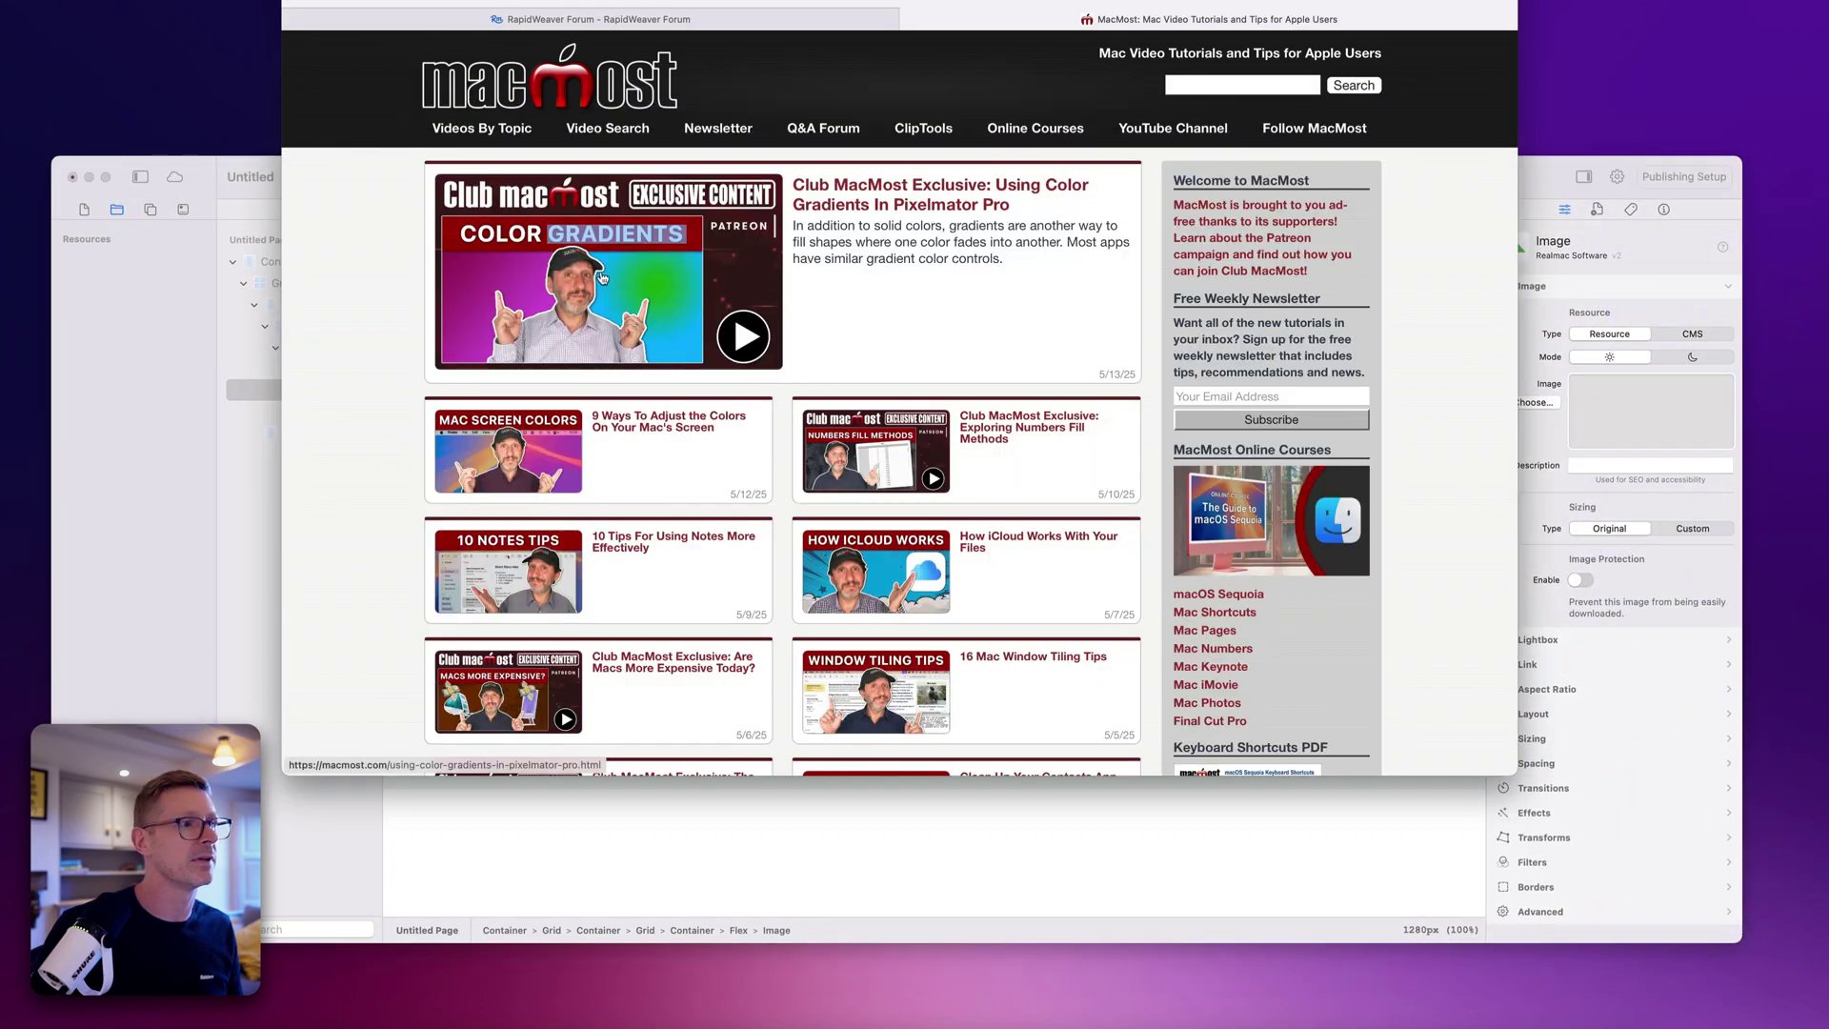
drag(606, 290, 461, 487)
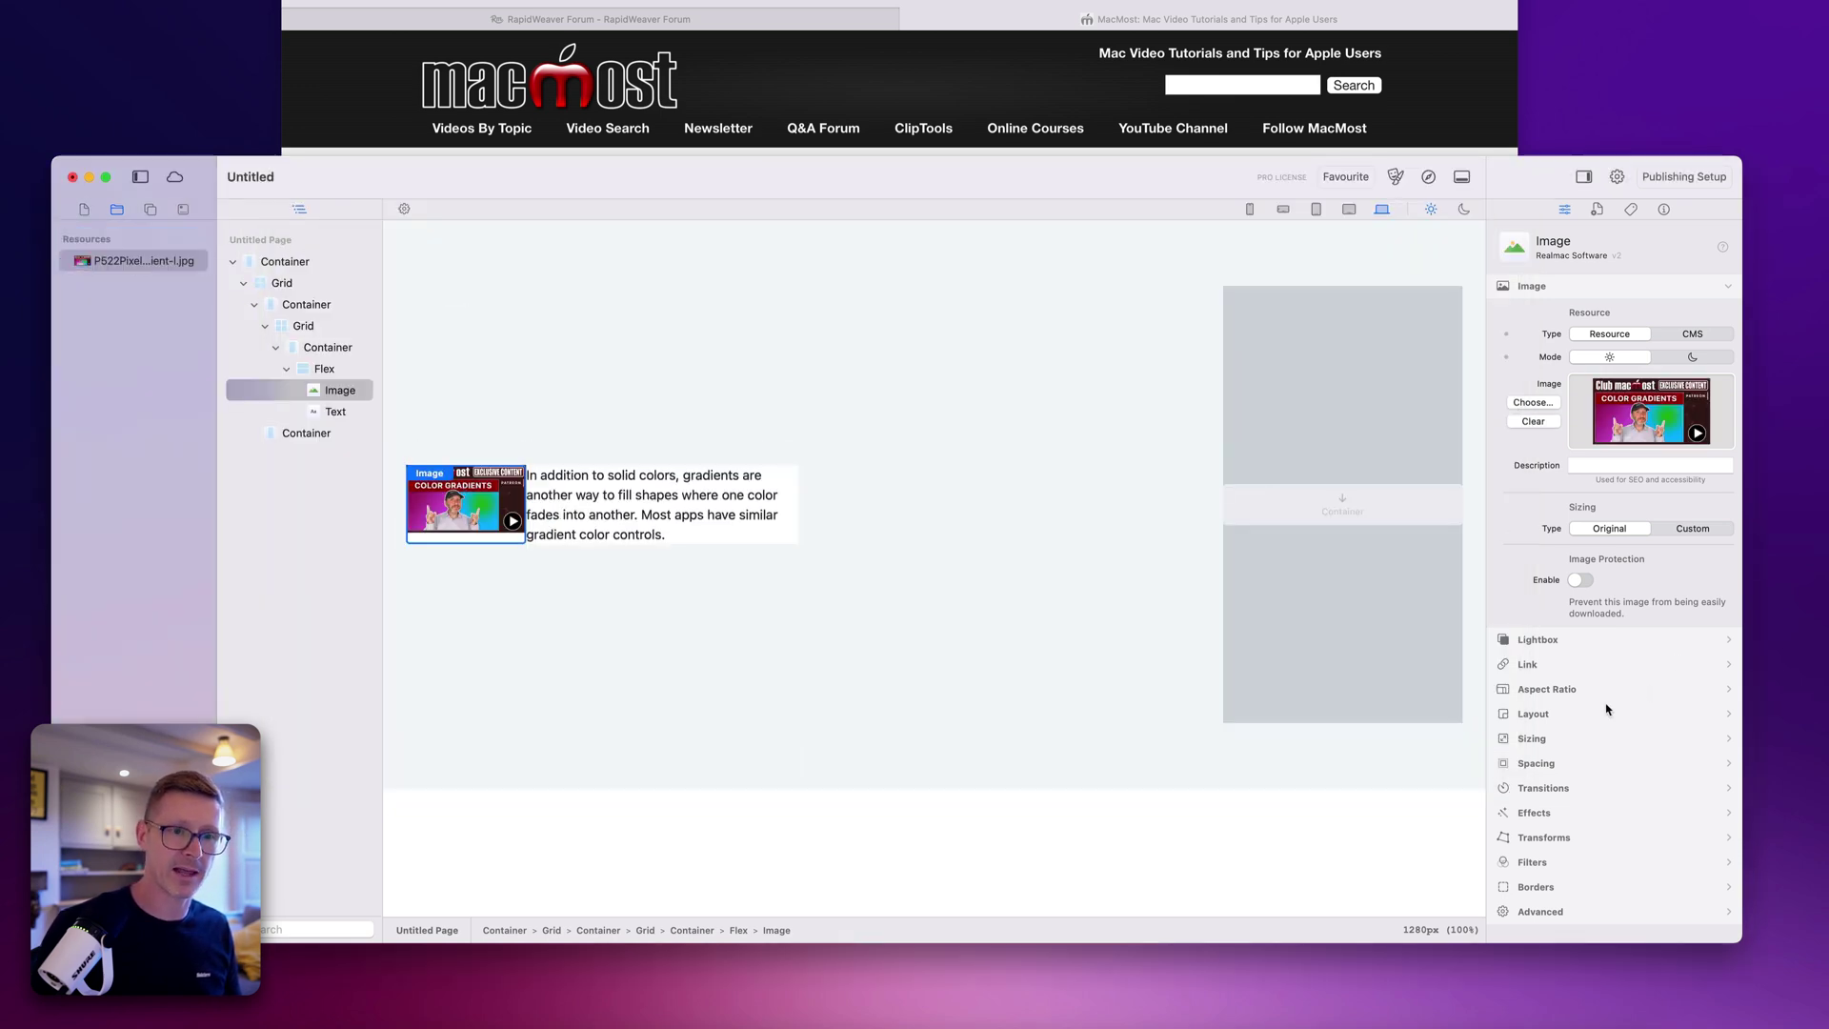
click(1531, 738)
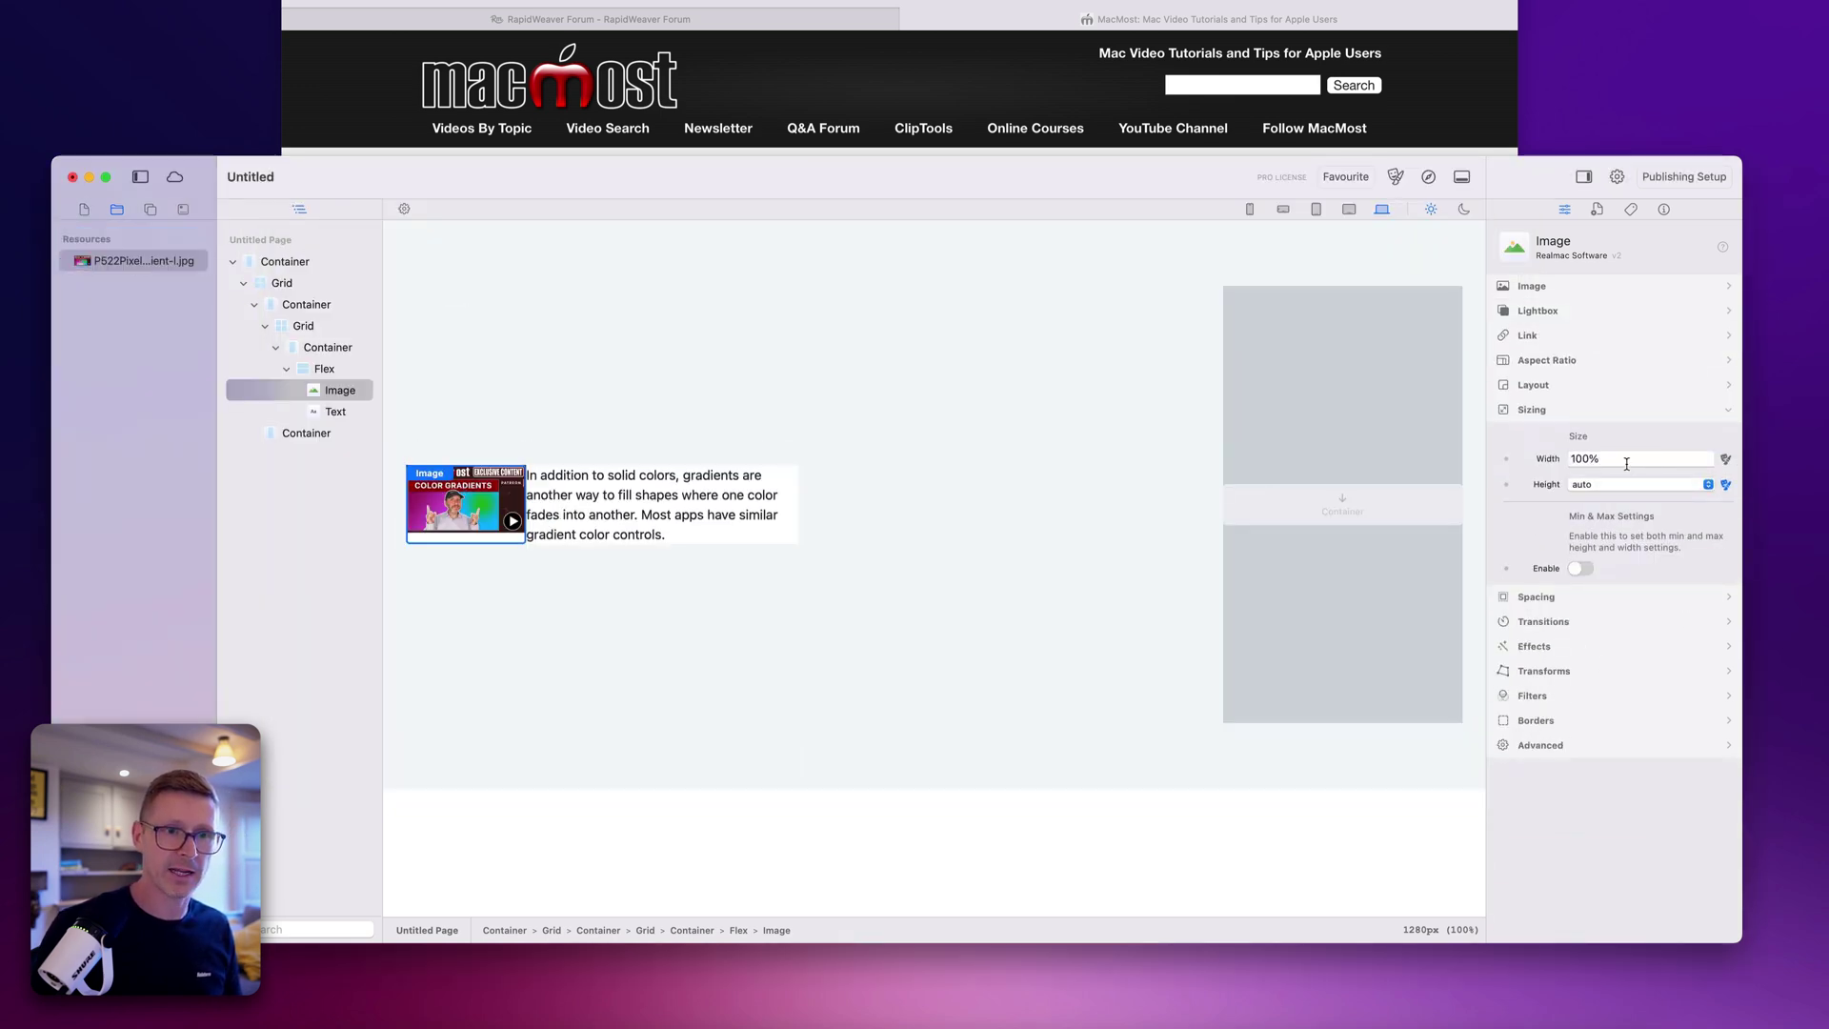
Step: Try different card image widths: auto, then 300px through 900px
click(1727, 459)
click(973, 93)
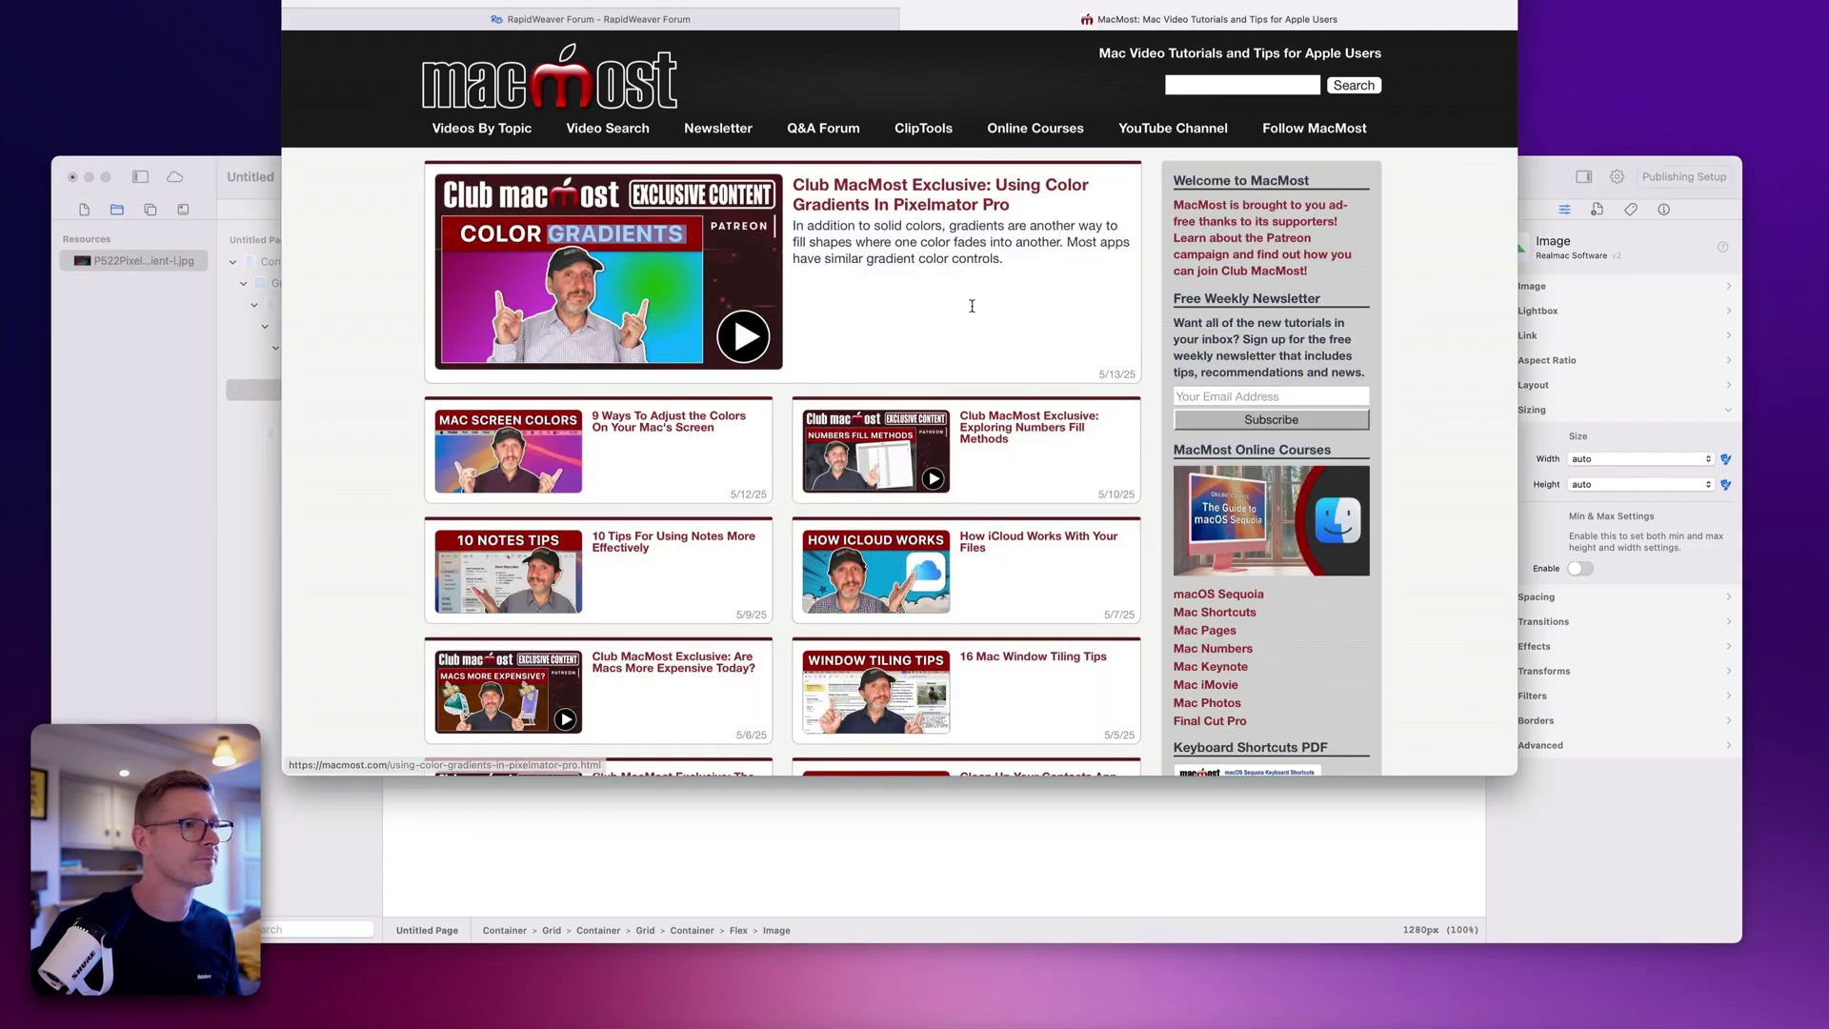
key(super+Tab)
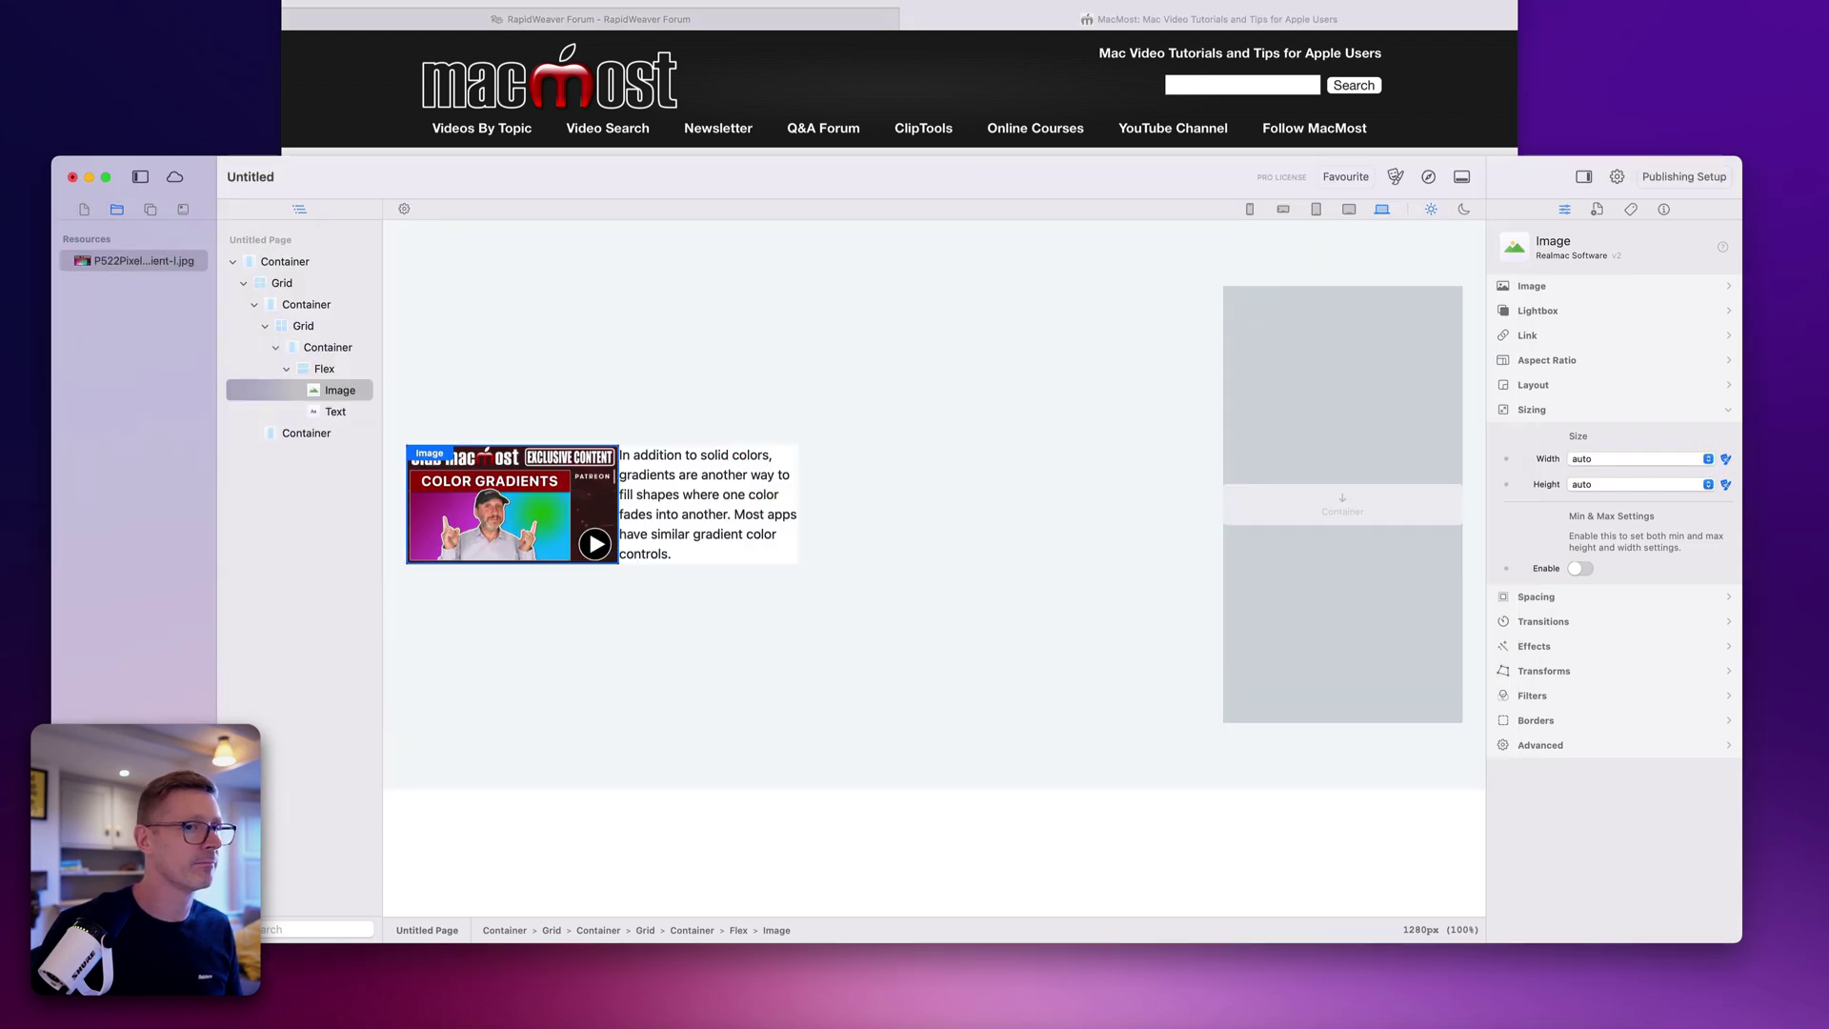
click(1727, 459)
text(300px)
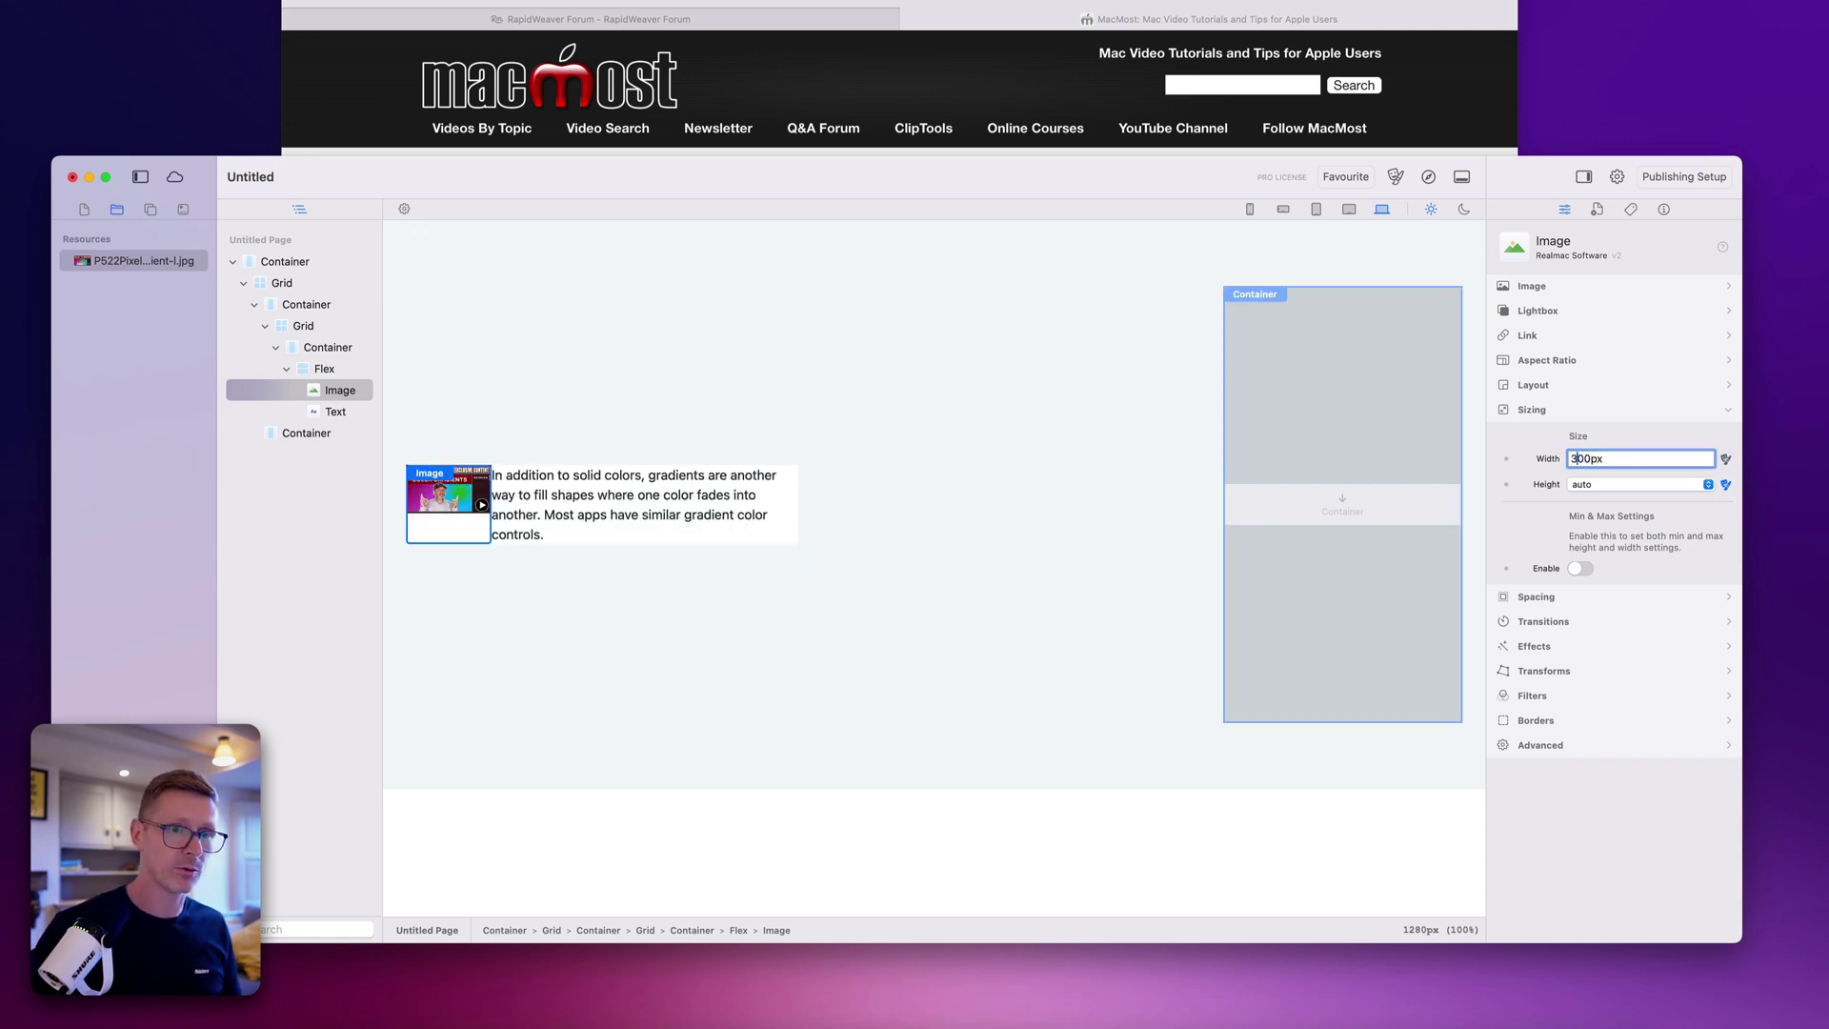
key(Delete)
text(6)
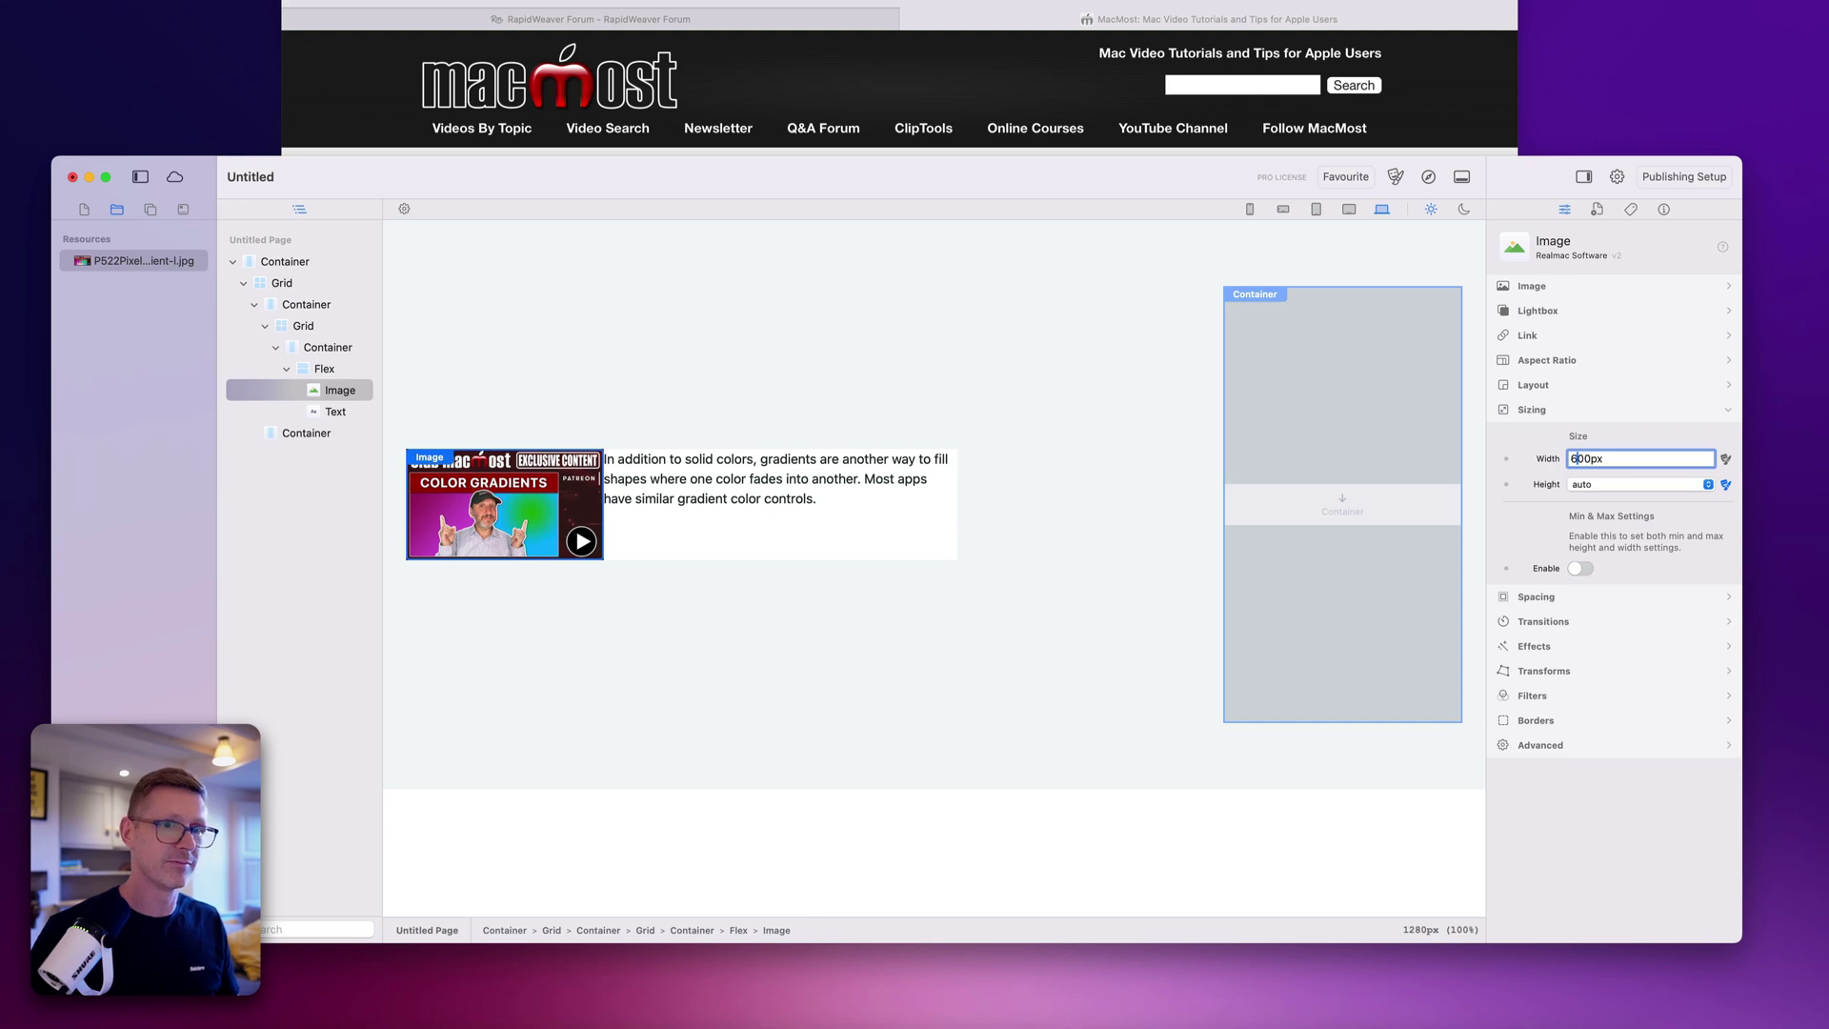
key(BackSpace)
text(7)
key(BackSpace)
text(8)
key(BackSpace)
text(9)
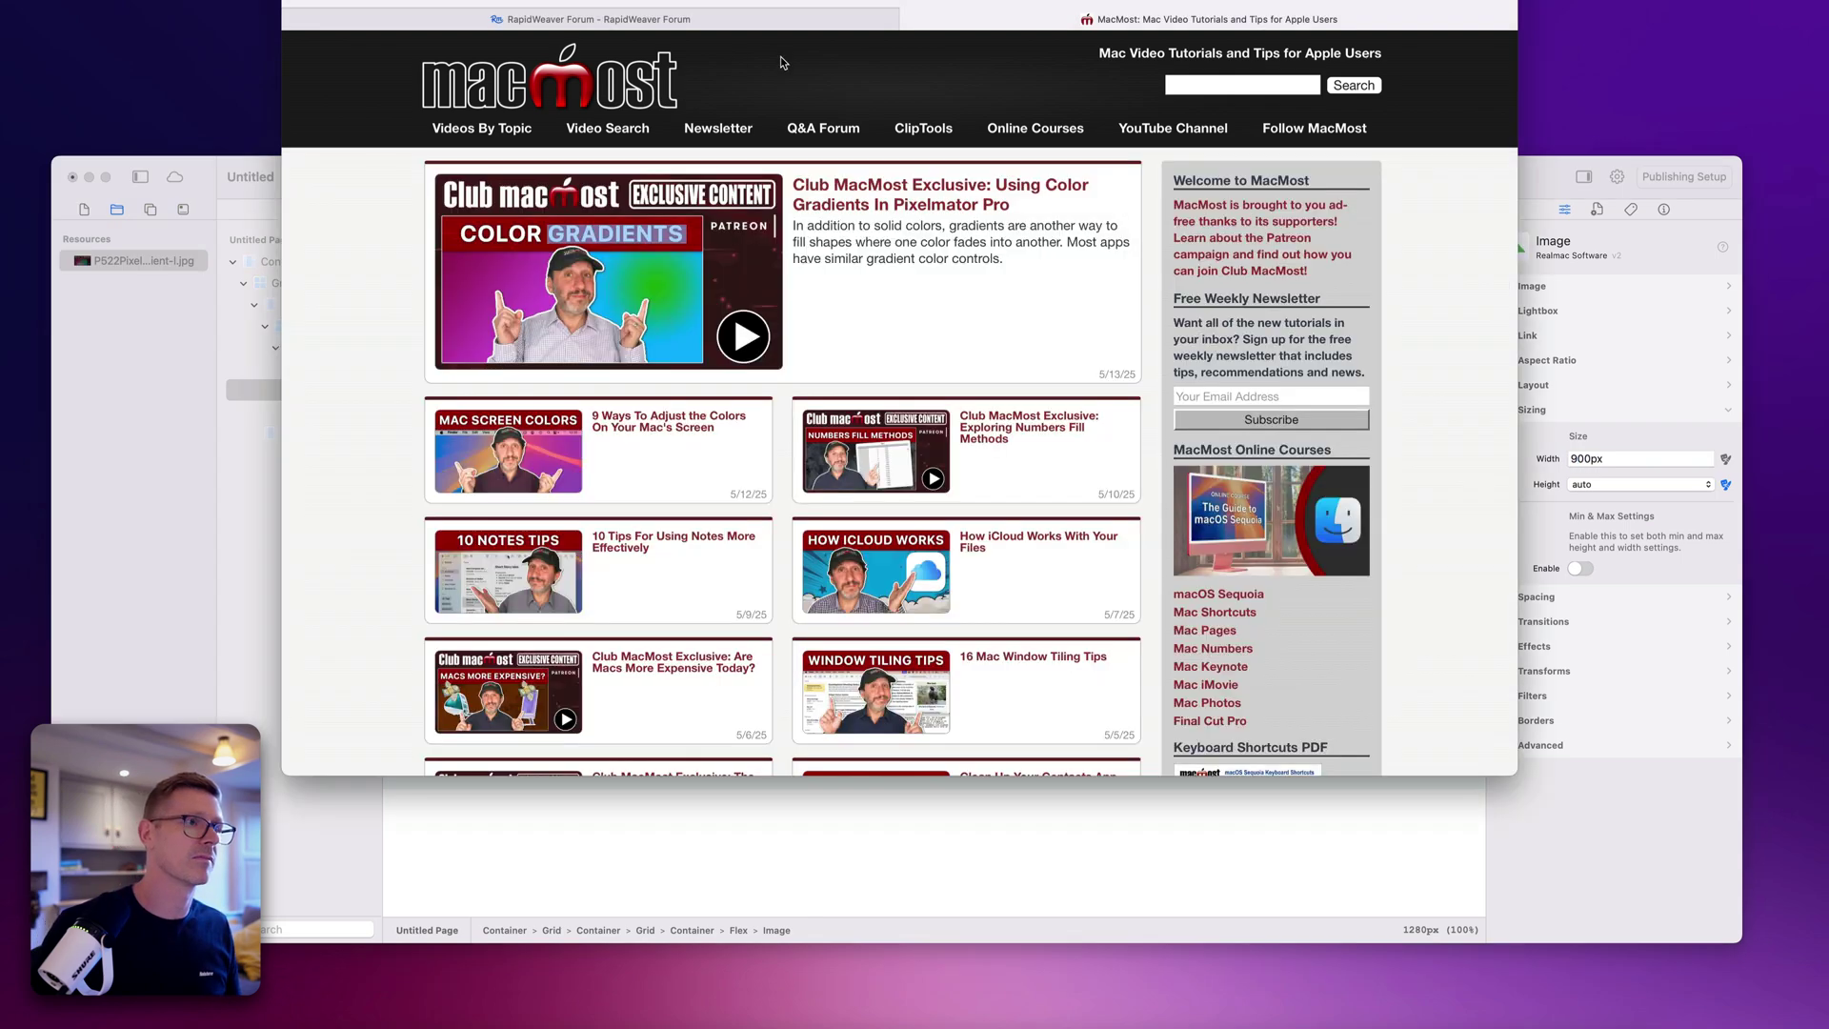
Step: After comparing with MacMost, set the image width to 850px and select the card container
click(695, 76)
click(1122, 783)
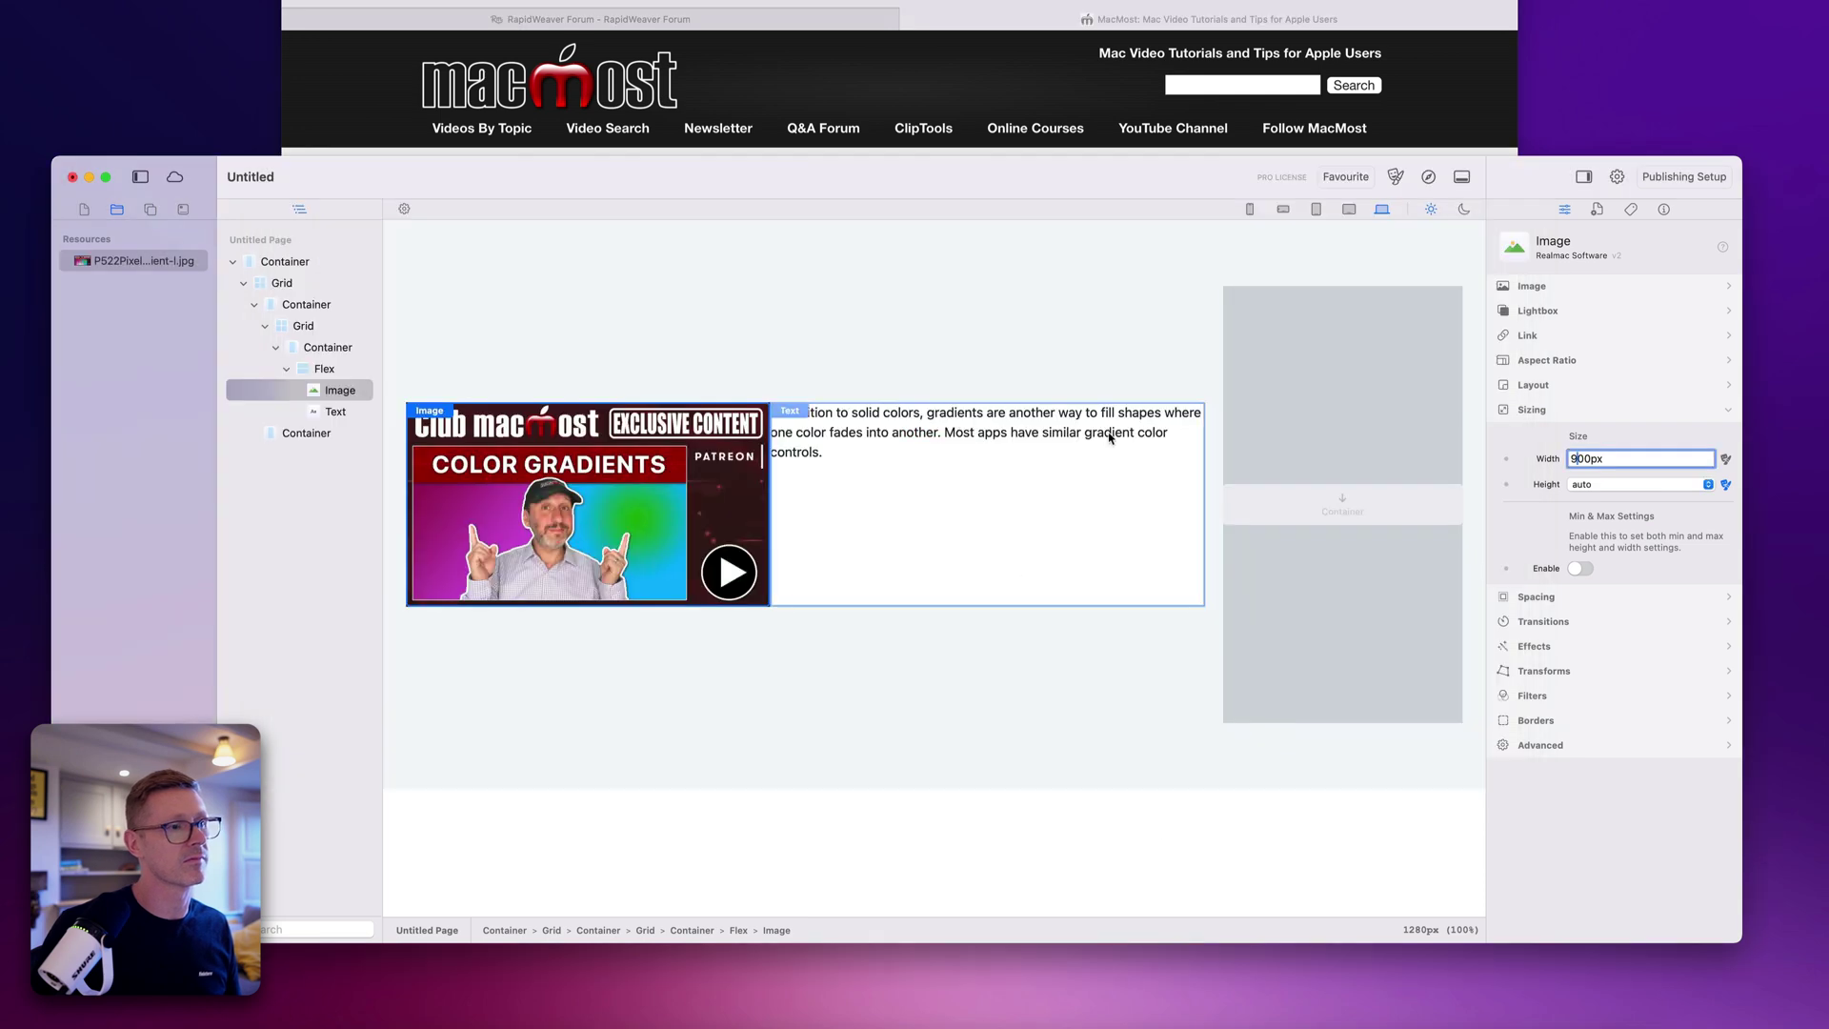
text(8)
key(BackSpace)
text(5)
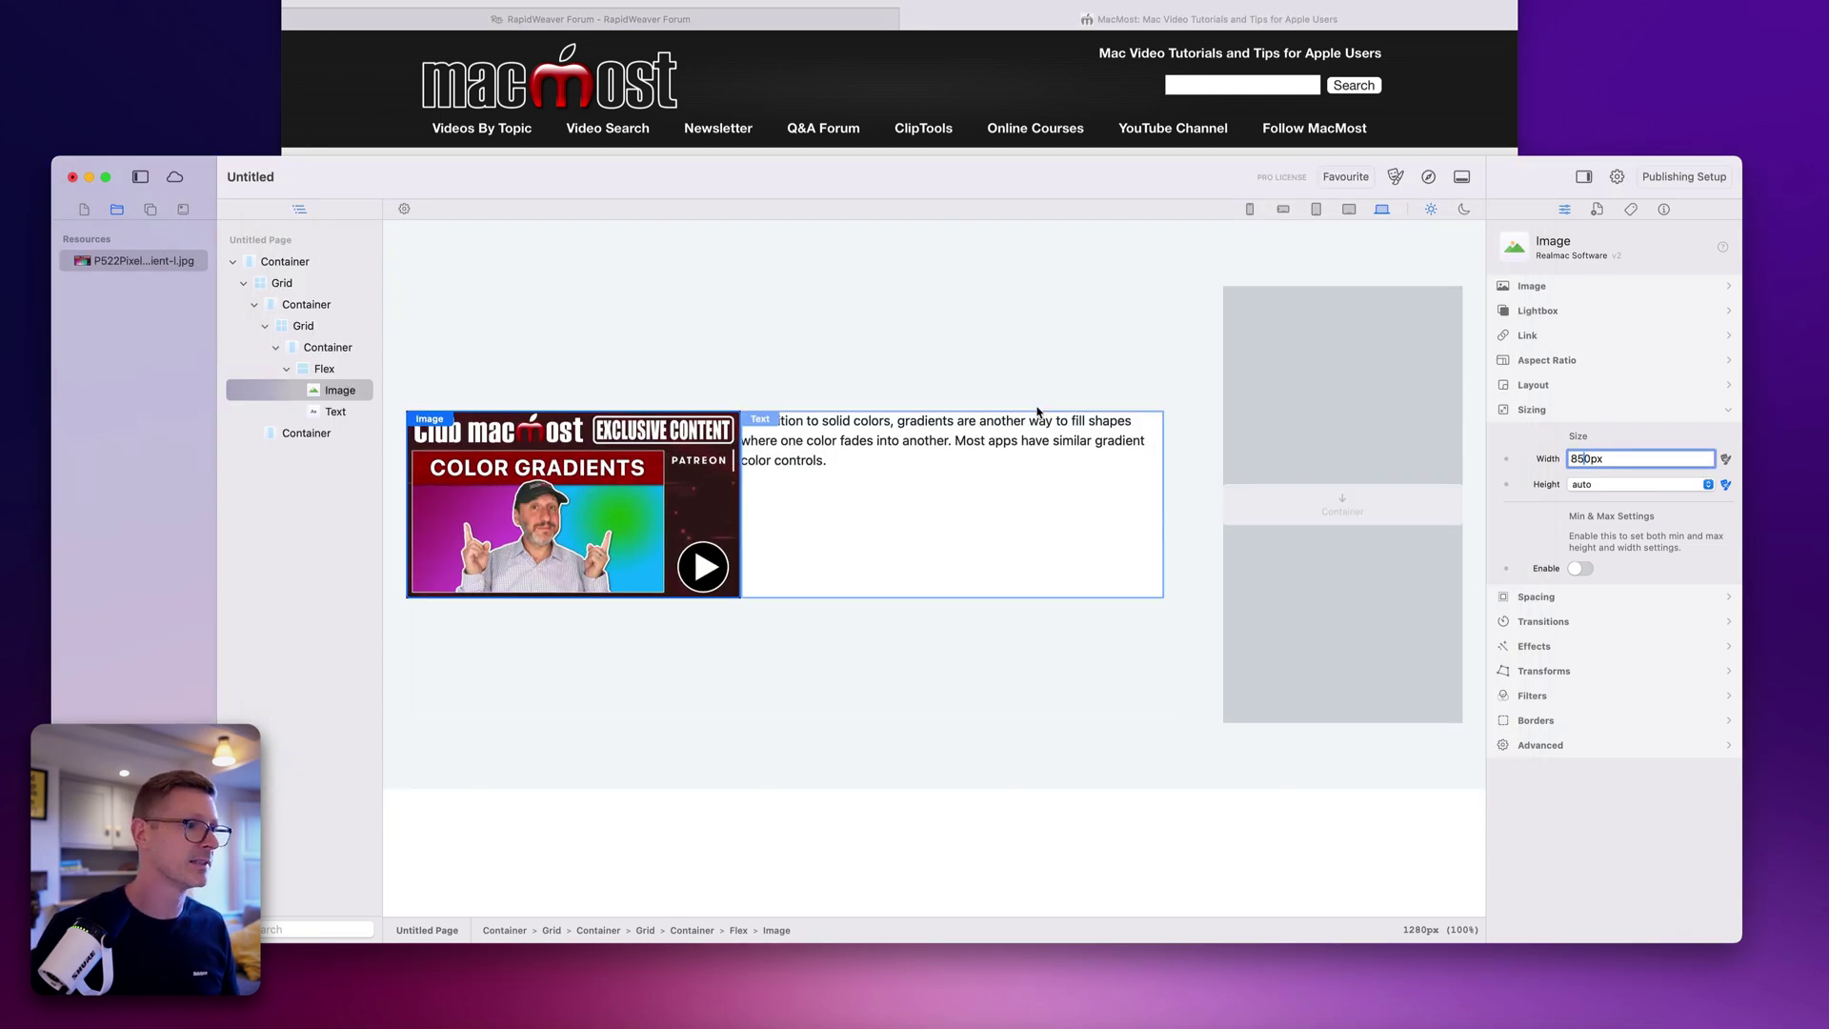
click(328, 351)
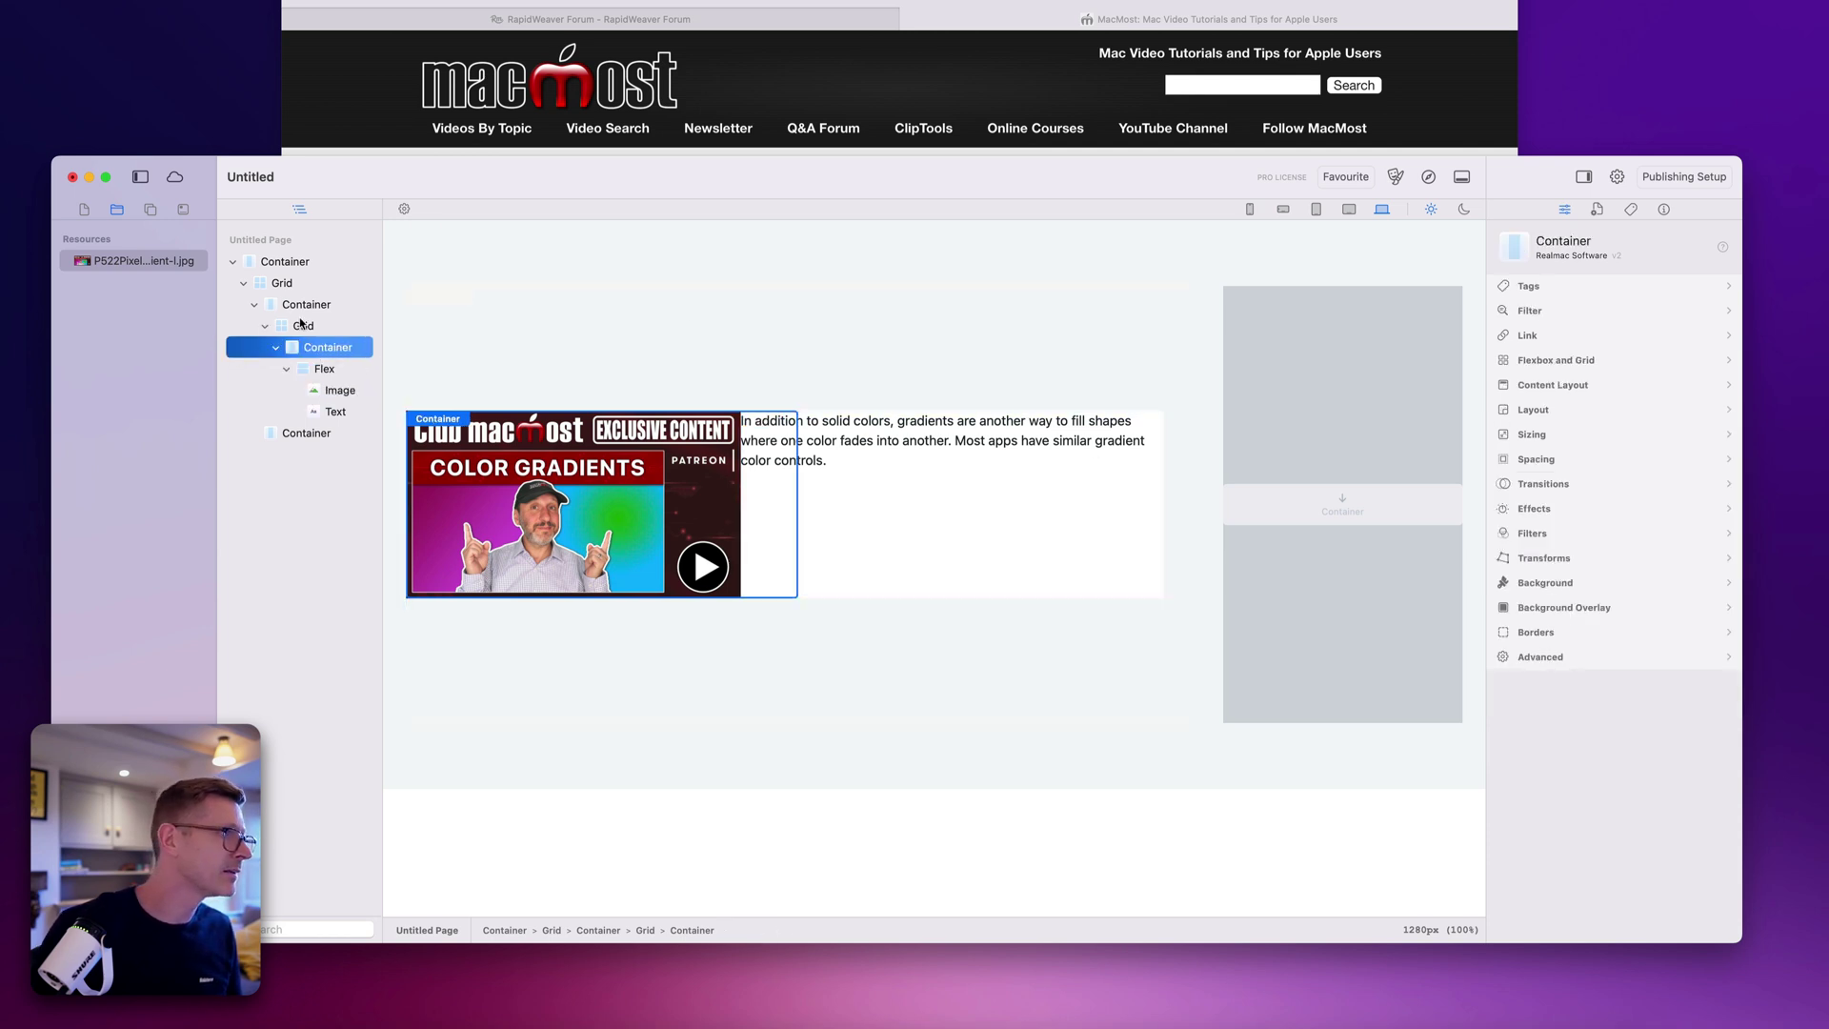
Step: Inspect the inner grid, card container and flex group in the layer tree
click(301, 325)
click(324, 347)
click(327, 370)
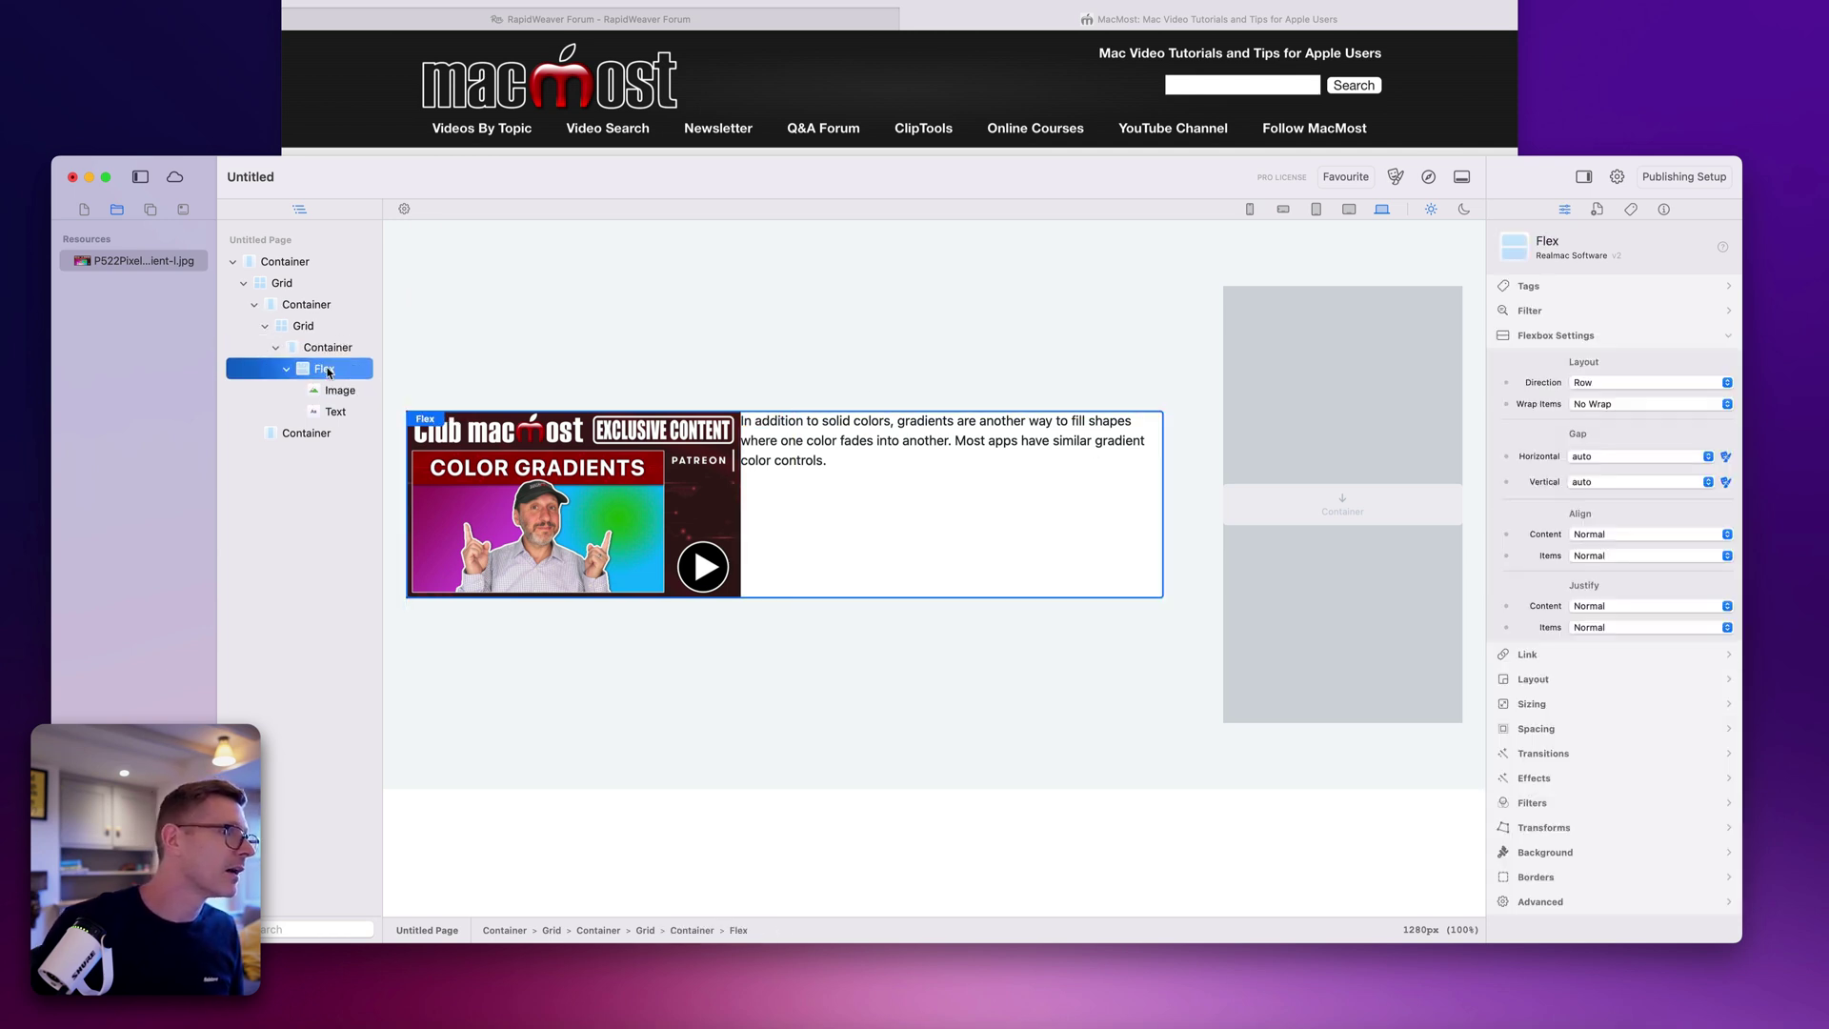
click(327, 347)
click(303, 325)
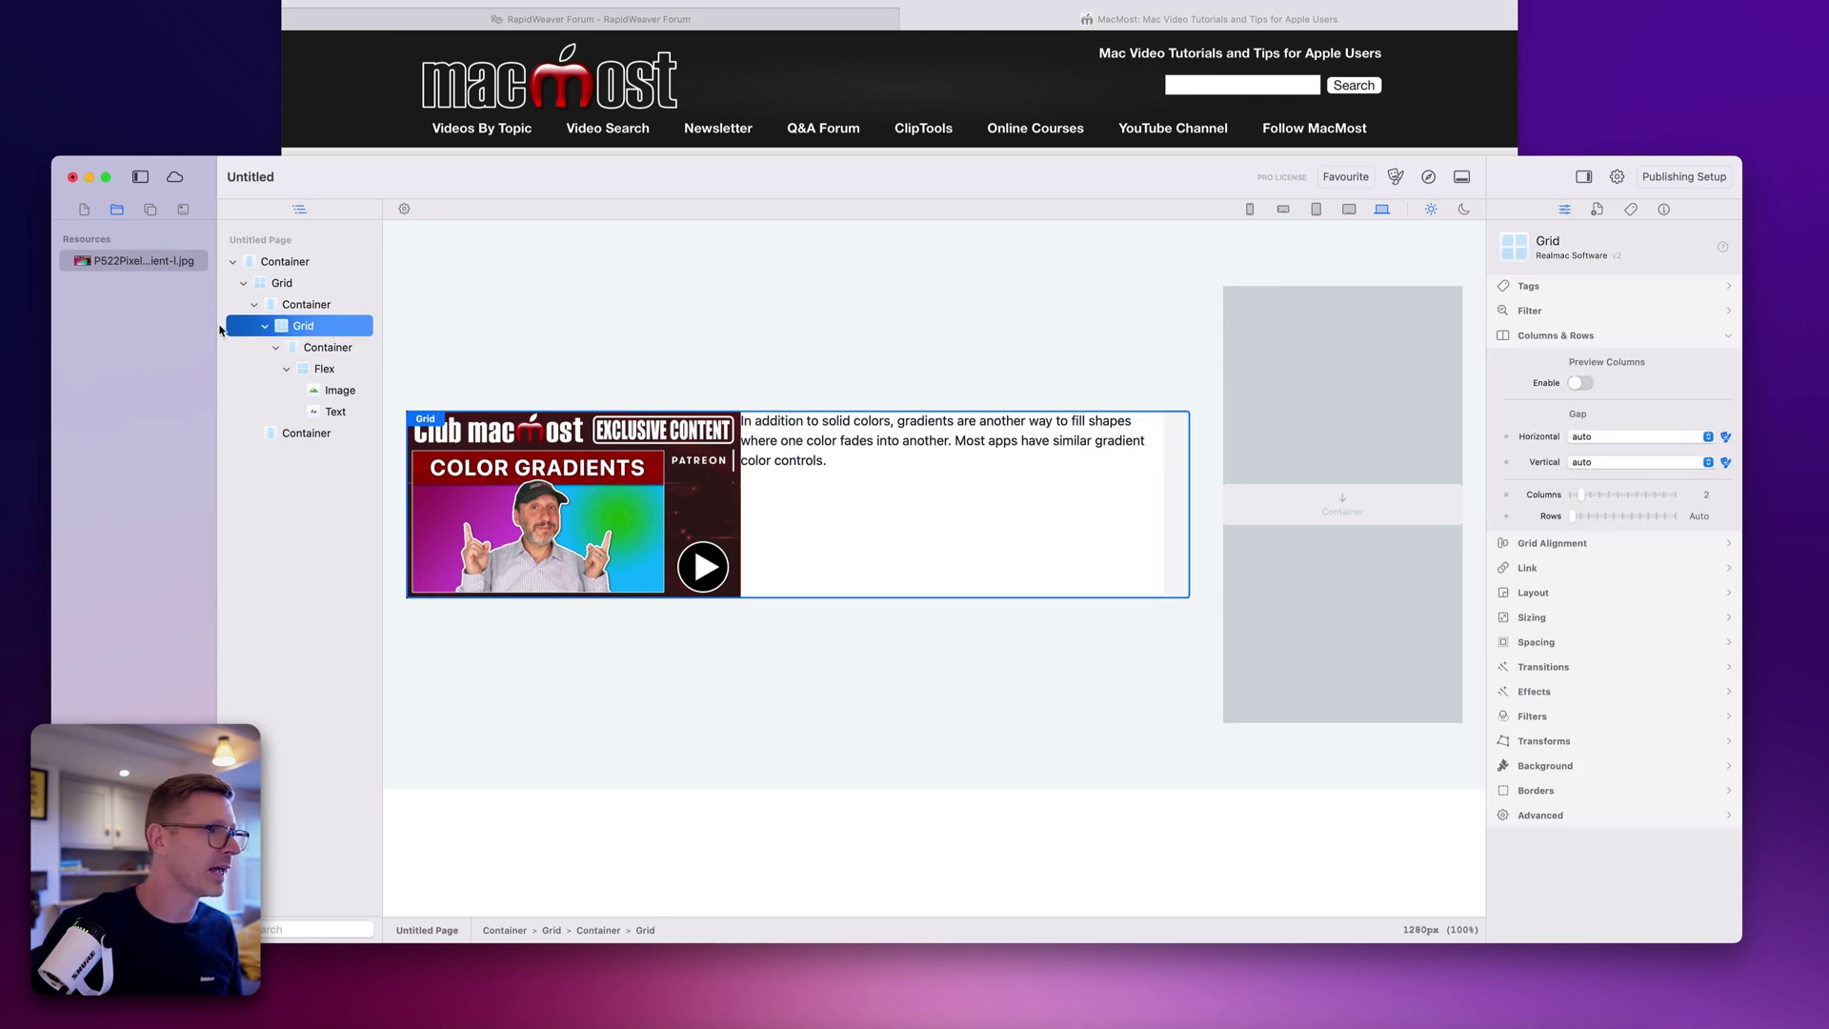
click(314, 349)
click(275, 348)
click(275, 348)
click(325, 371)
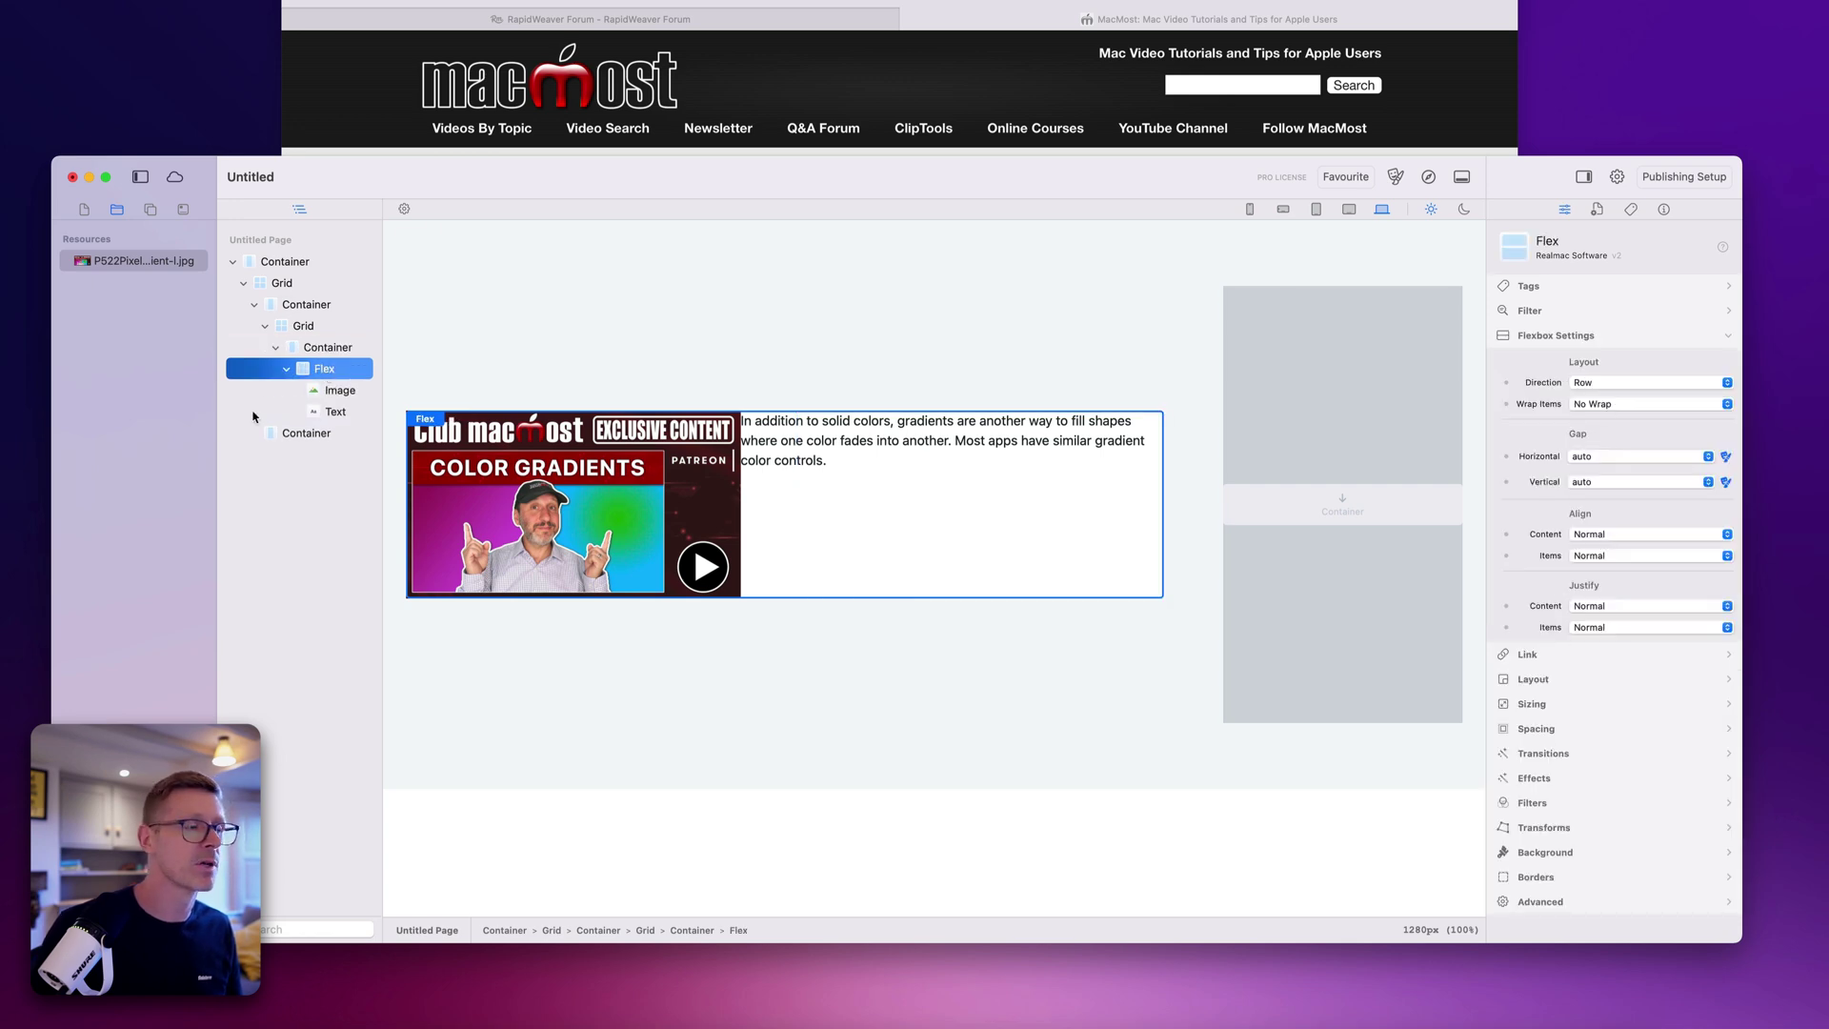
click(337, 347)
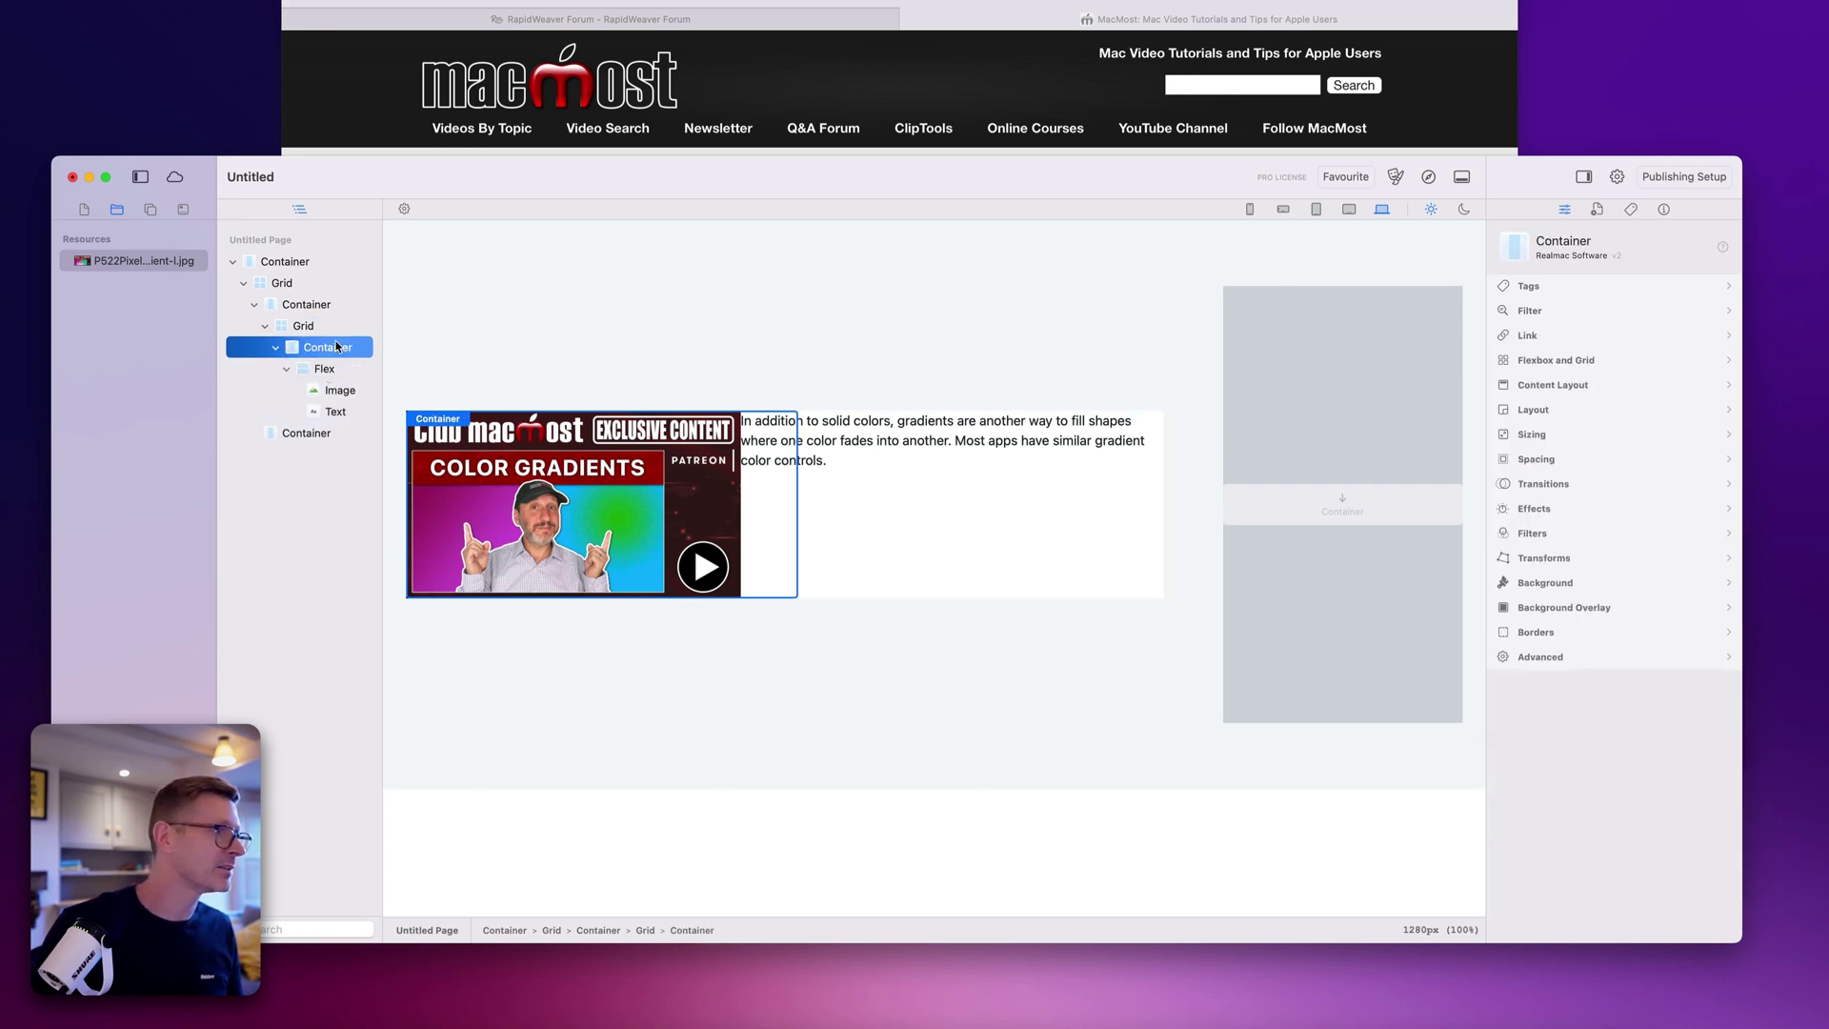
Step: Set the card container's Type to Grid Item spanning 1 column
click(1589, 360)
click(1572, 436)
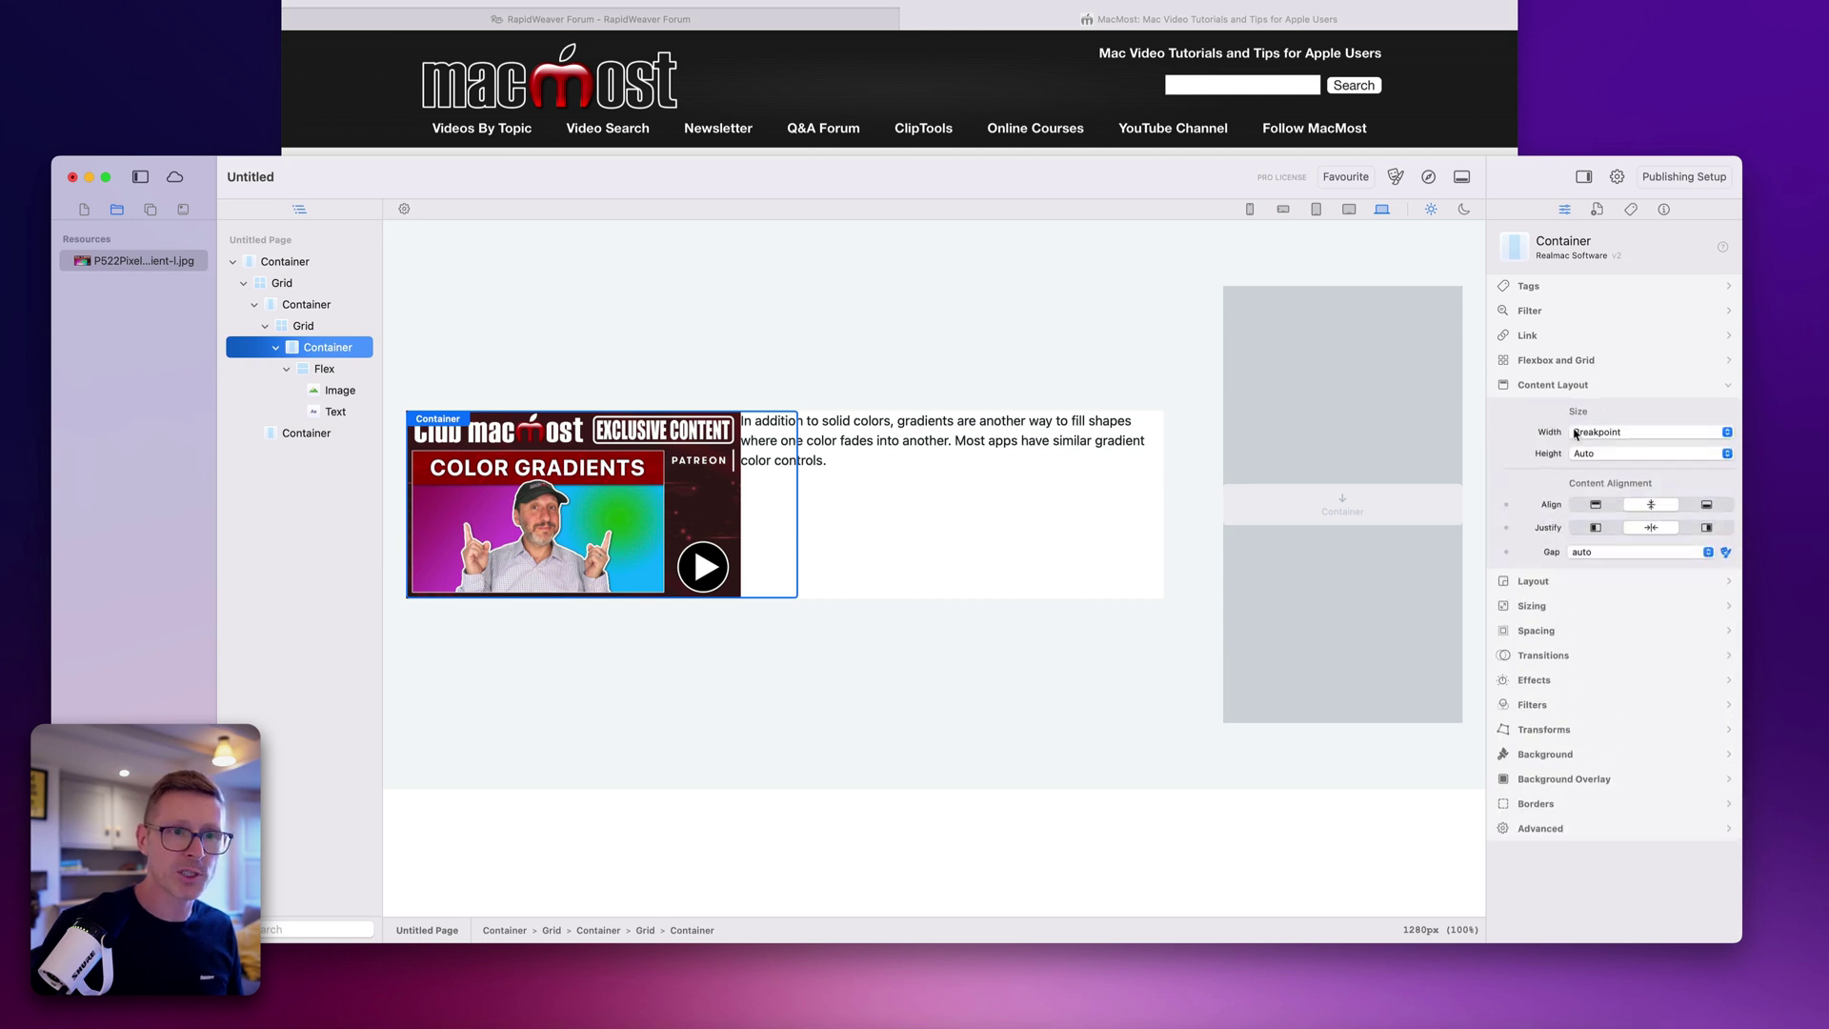
click(1581, 360)
click(1649, 416)
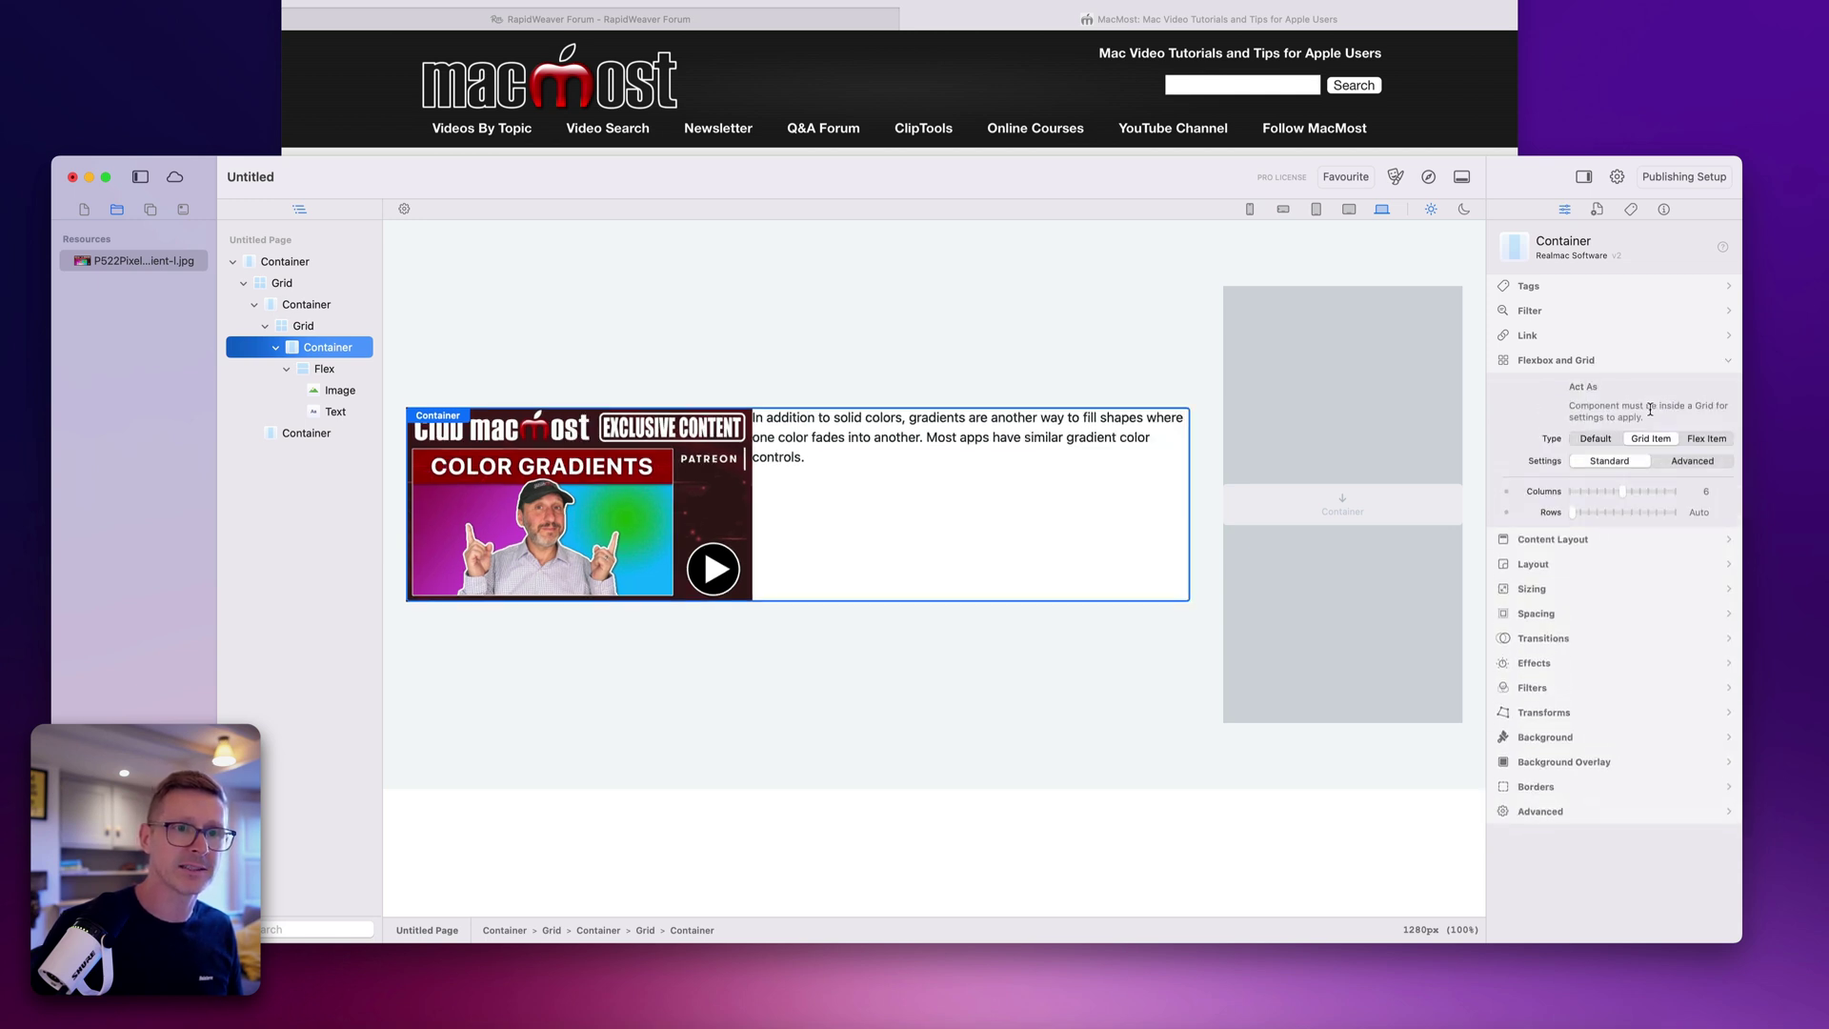
drag(1620, 494, 1555, 498)
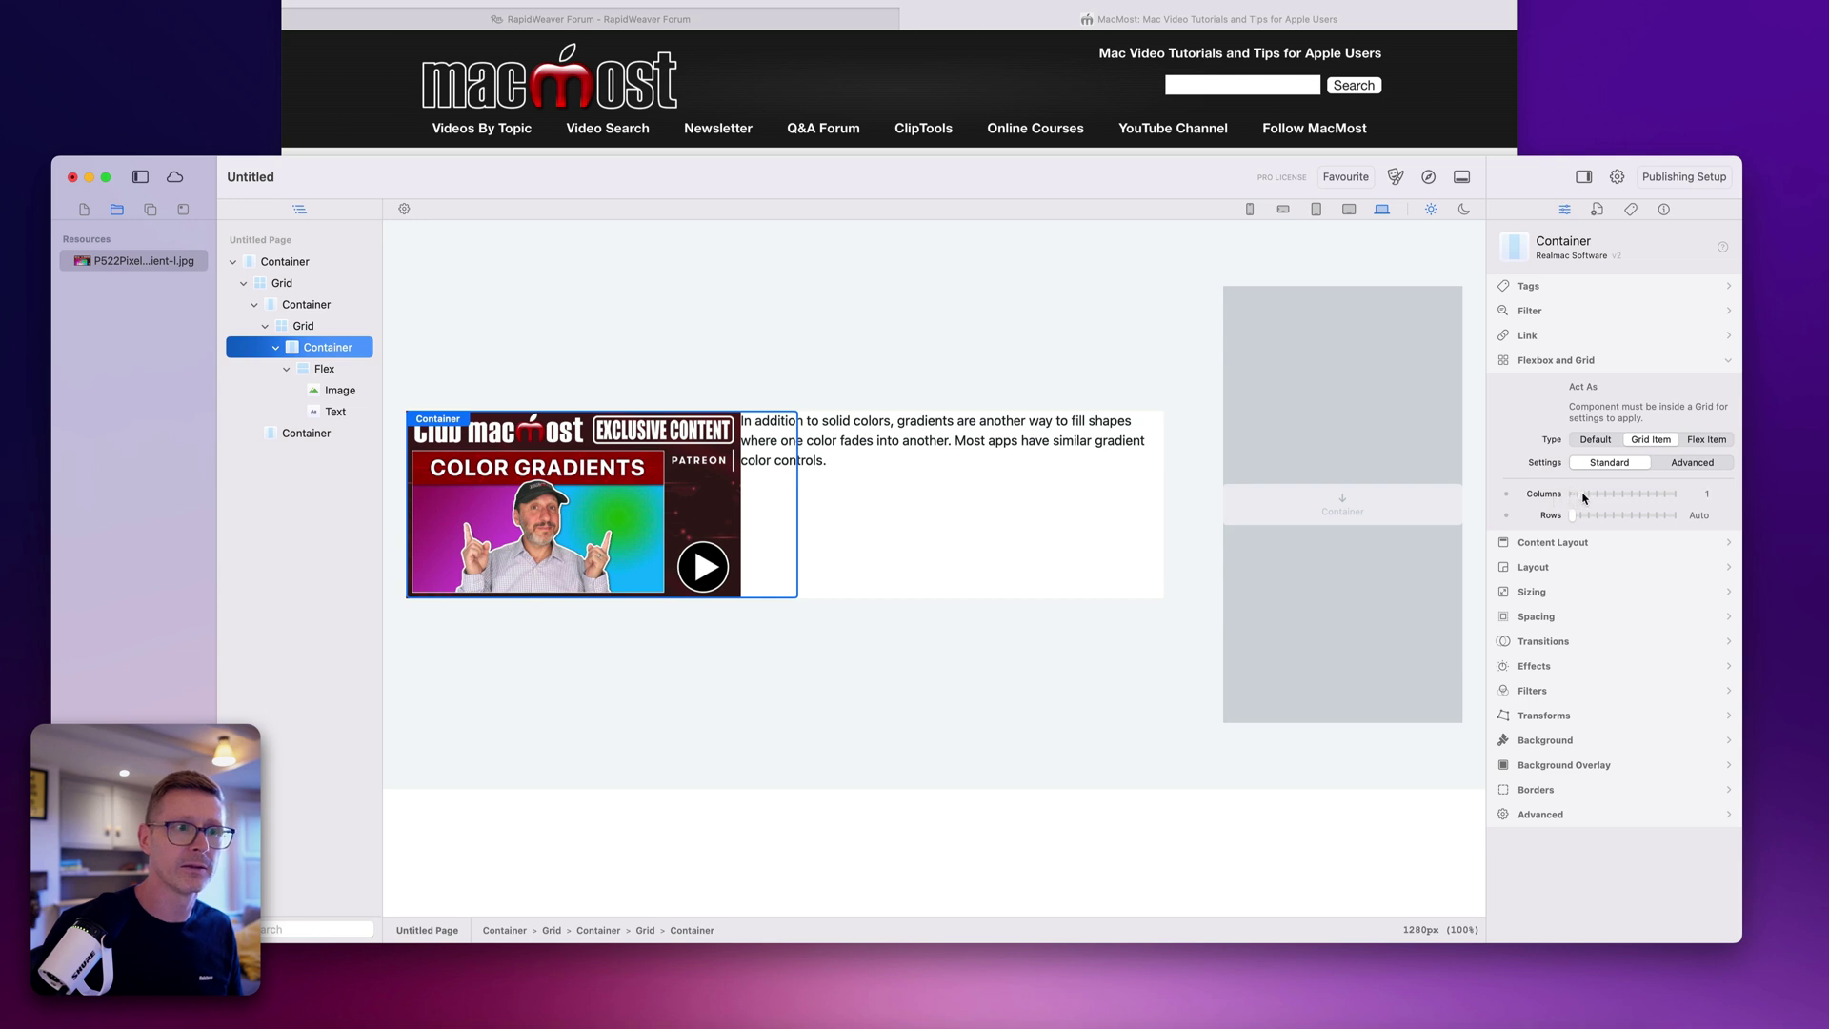
click(324, 369)
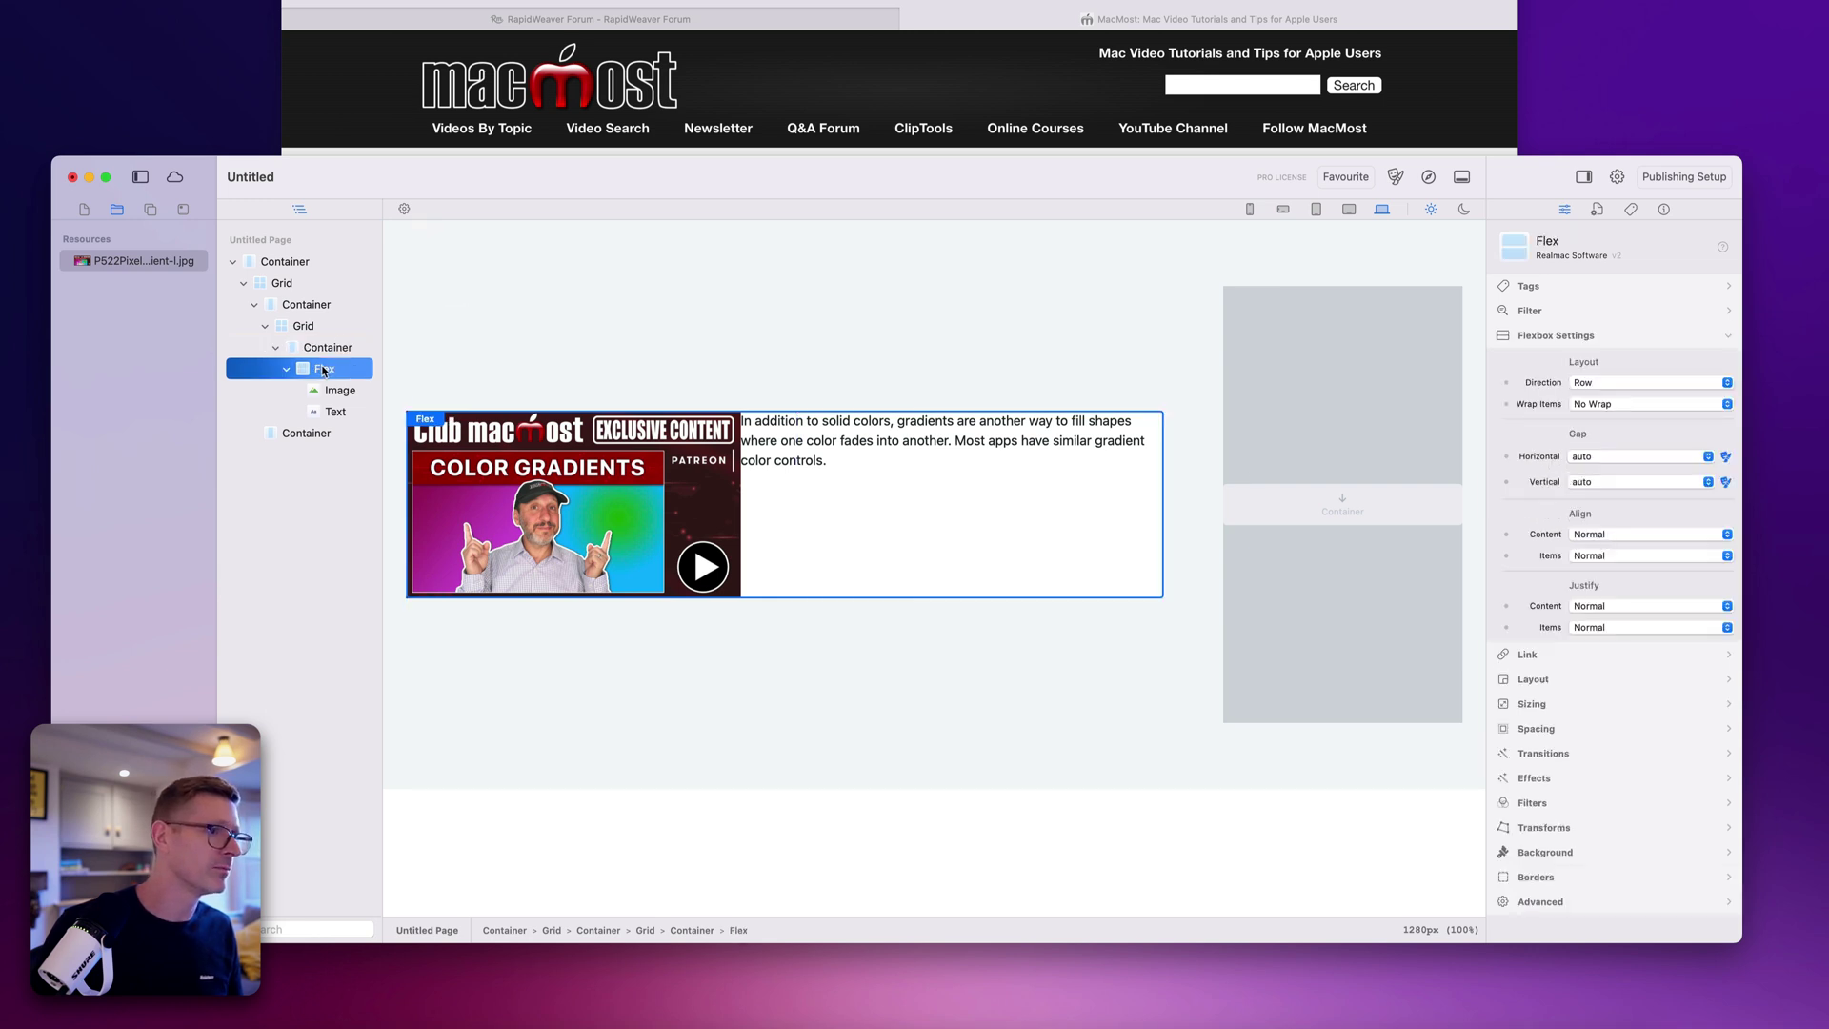
click(329, 349)
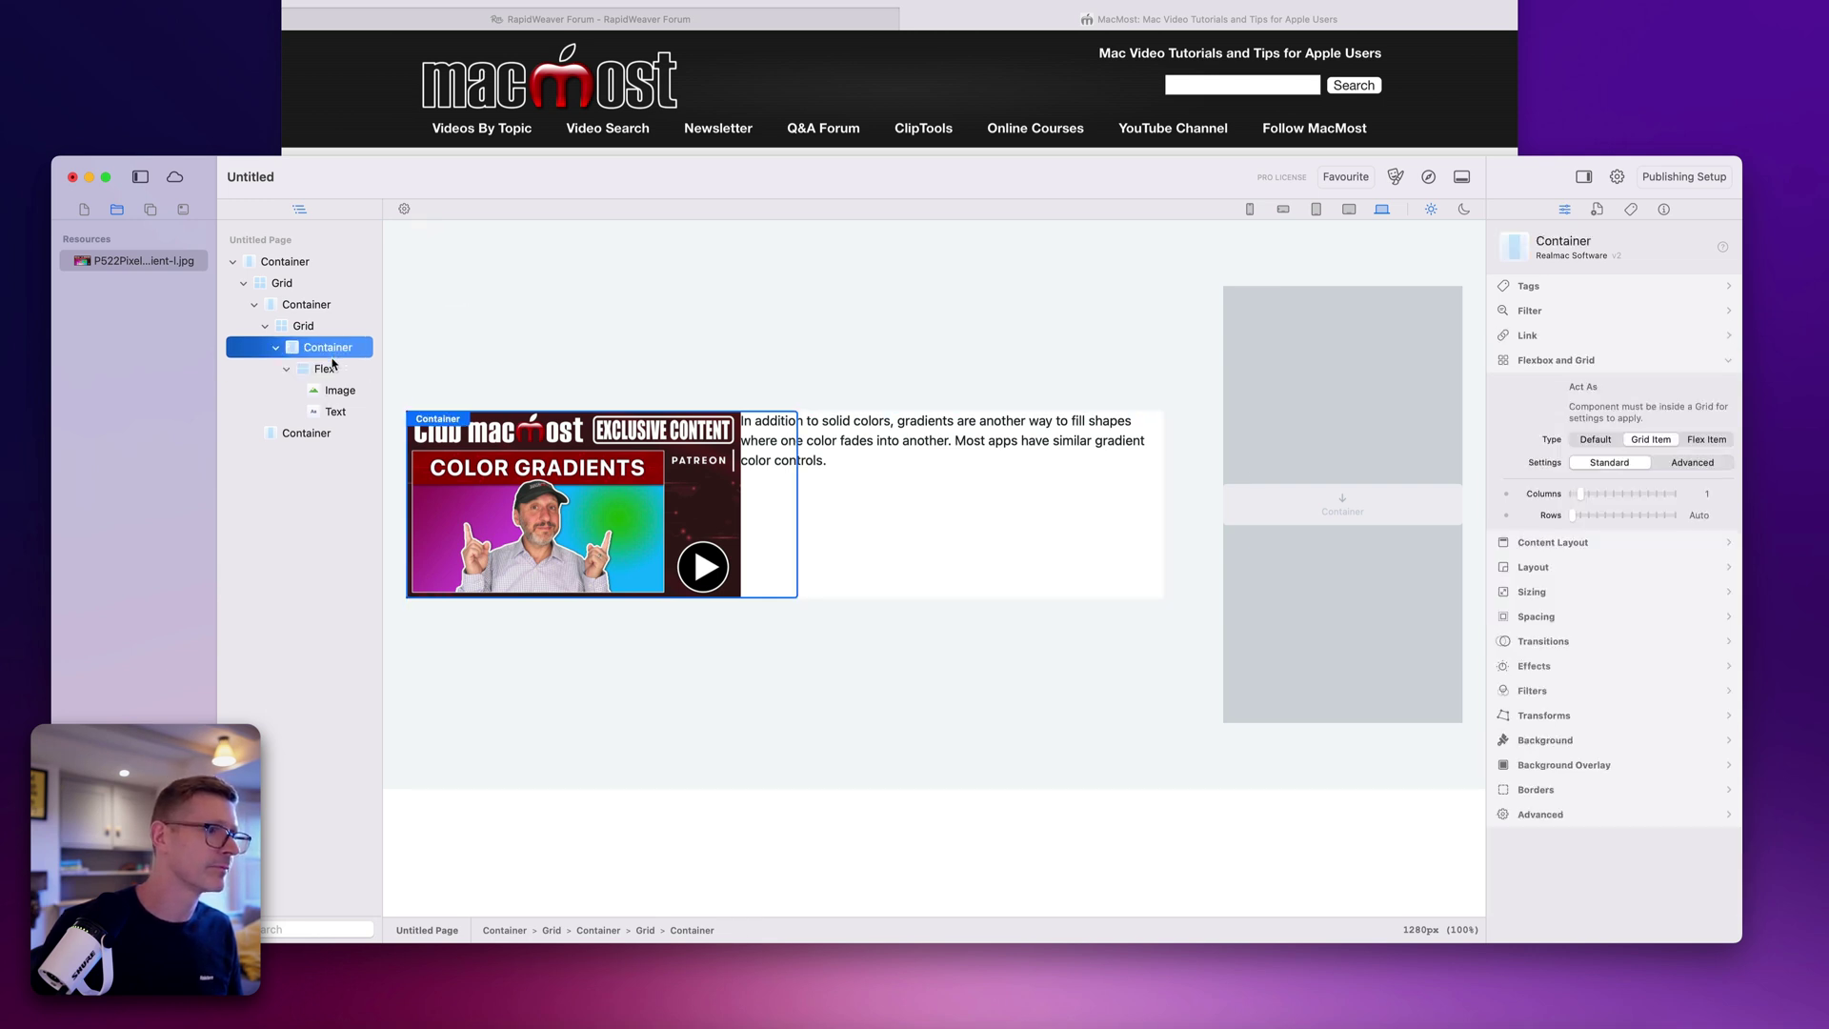
click(317, 325)
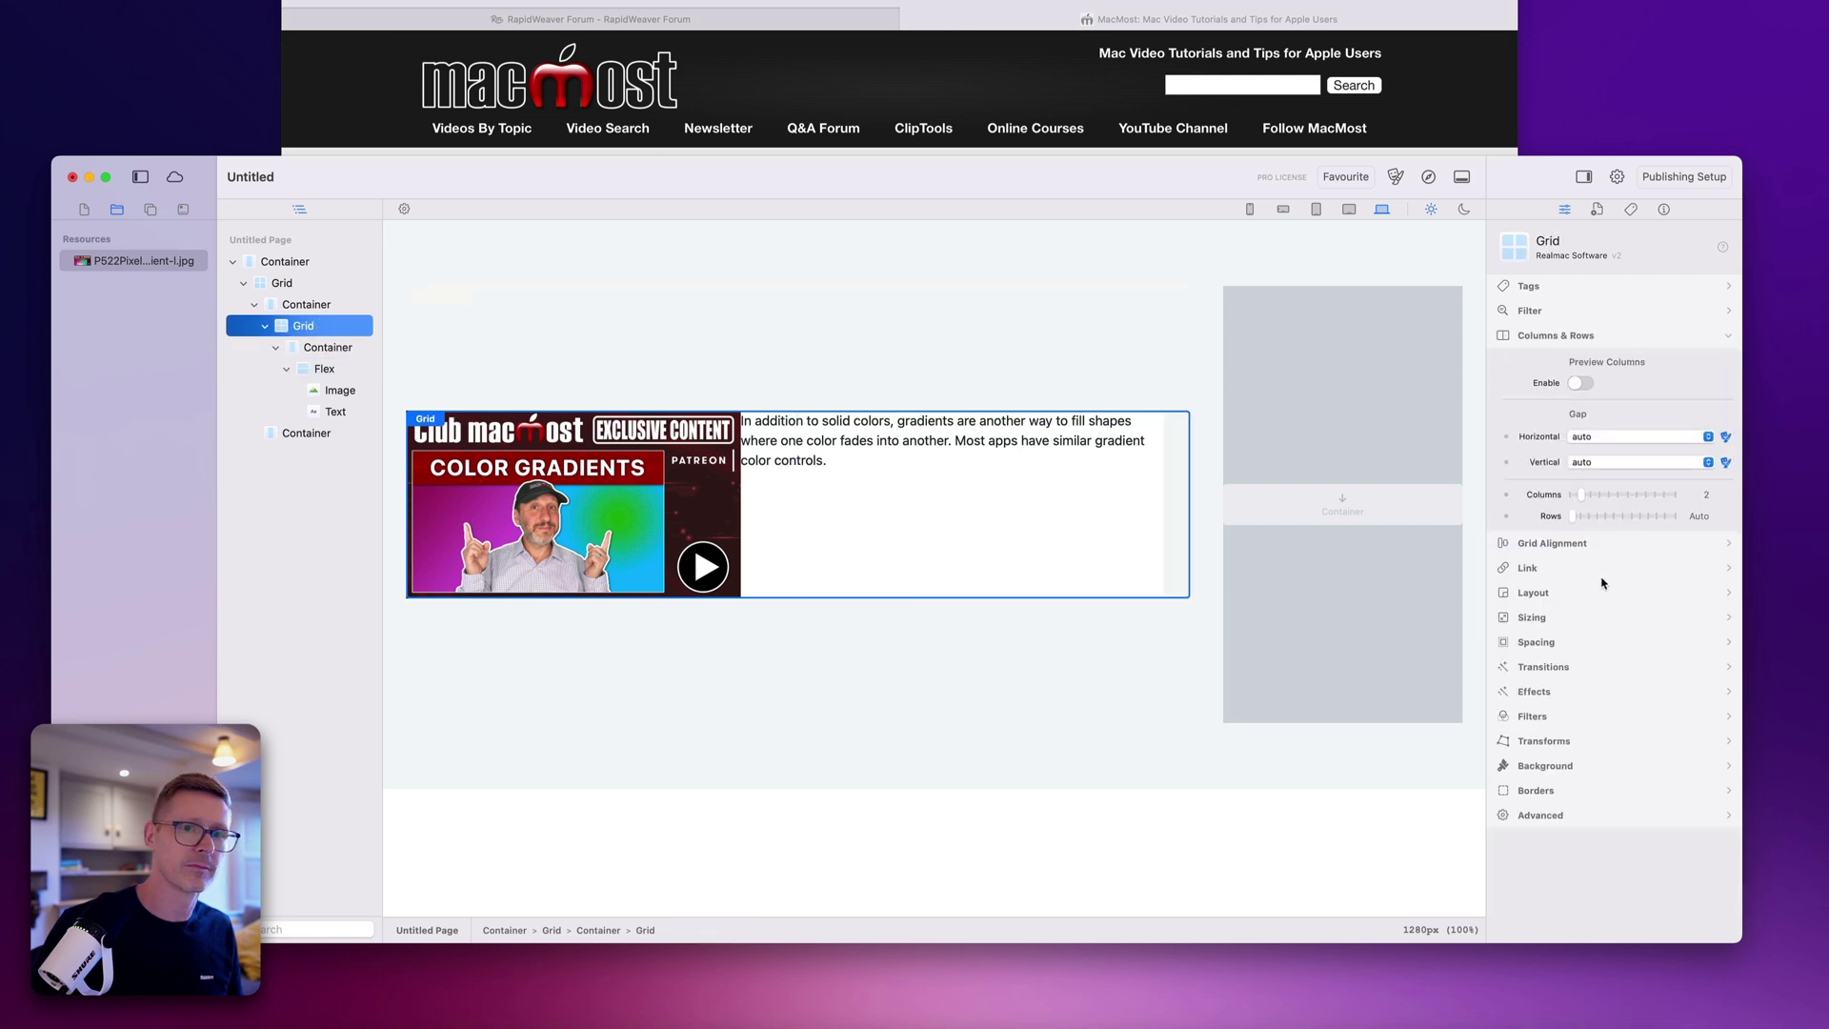
Step: Duplicate the image-and-text card, then delete the copy
click(322, 348)
click(275, 347)
key(Up)
key(Up)
key(Down)
key(Down)
key(super+d)
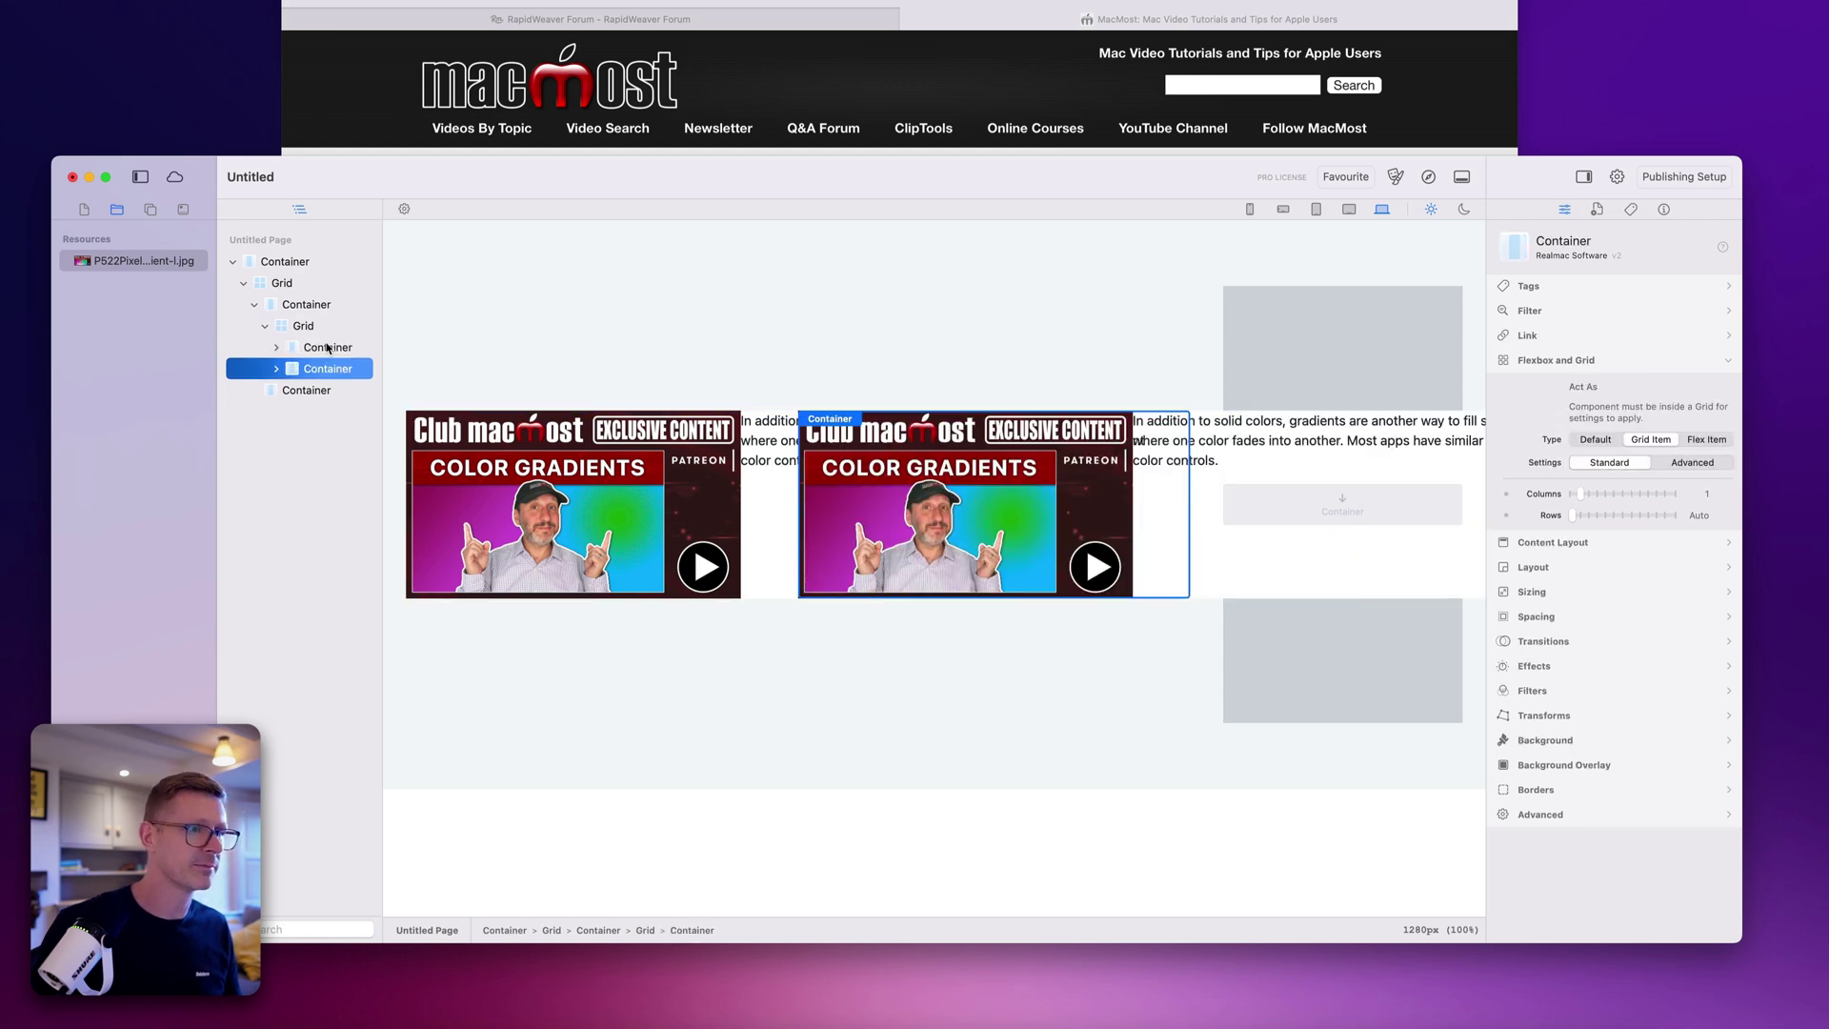
click(314, 324)
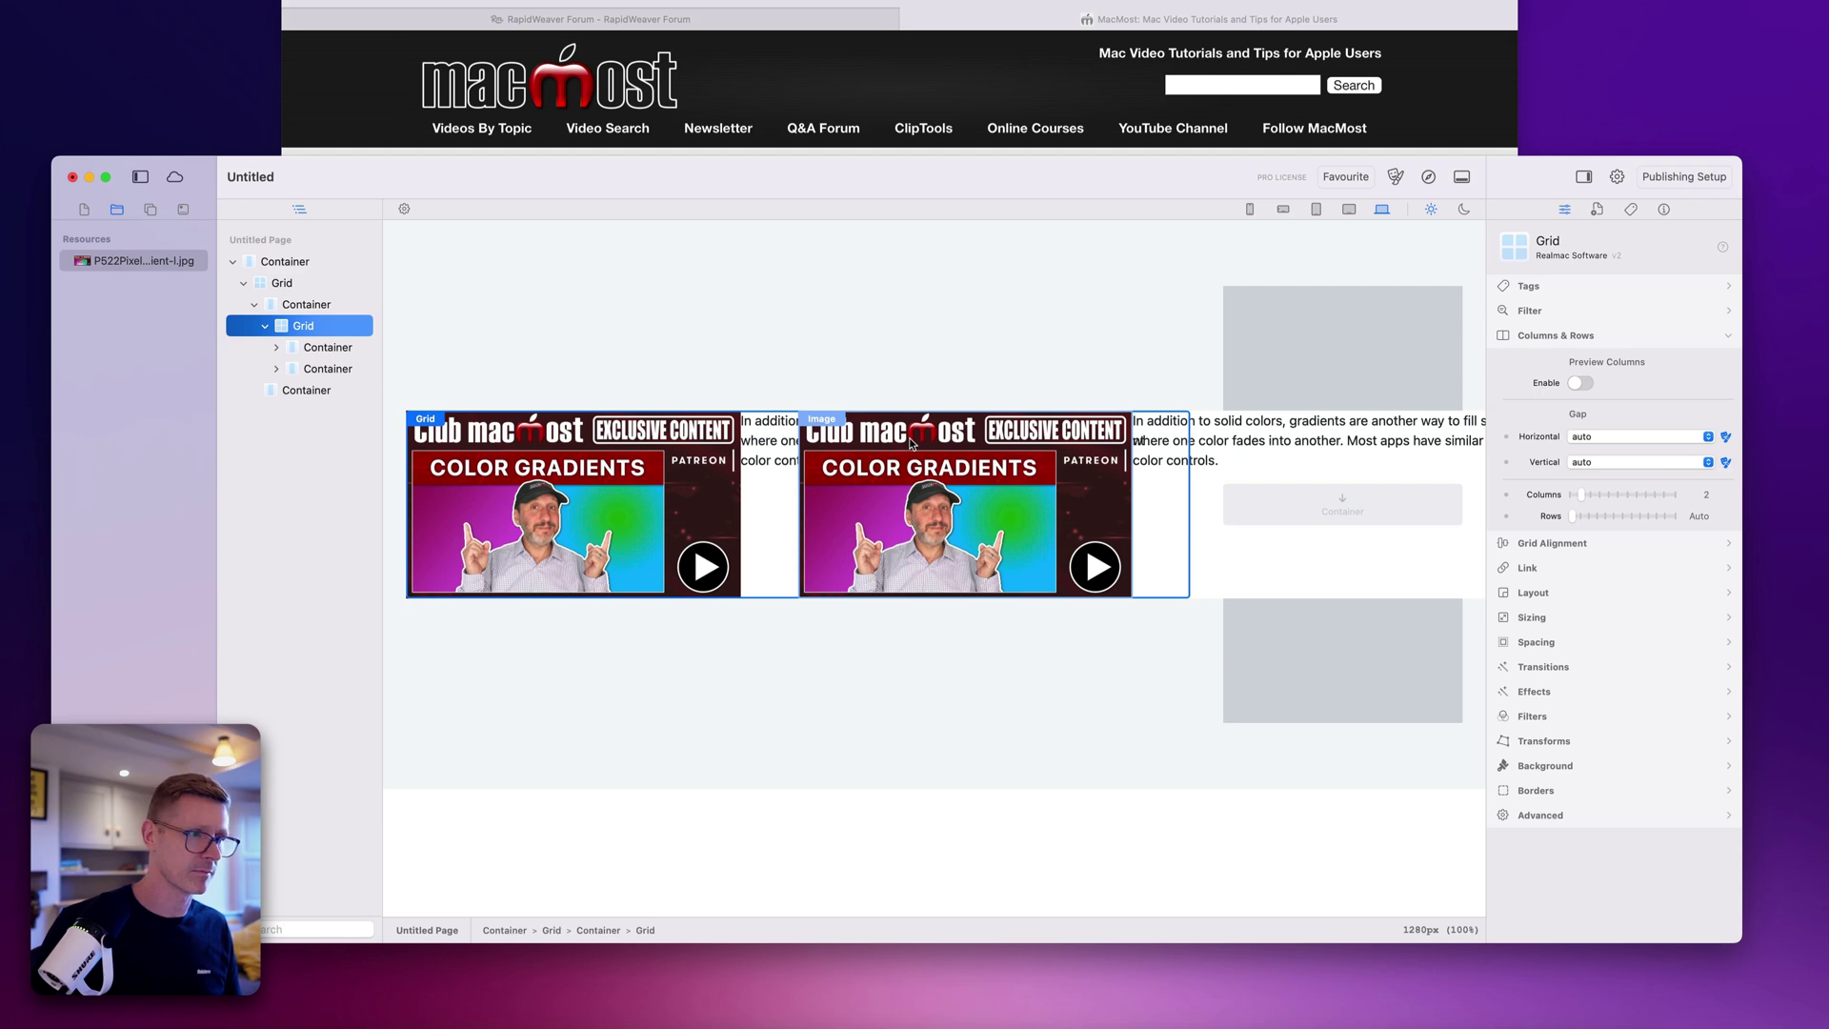
click(330, 369)
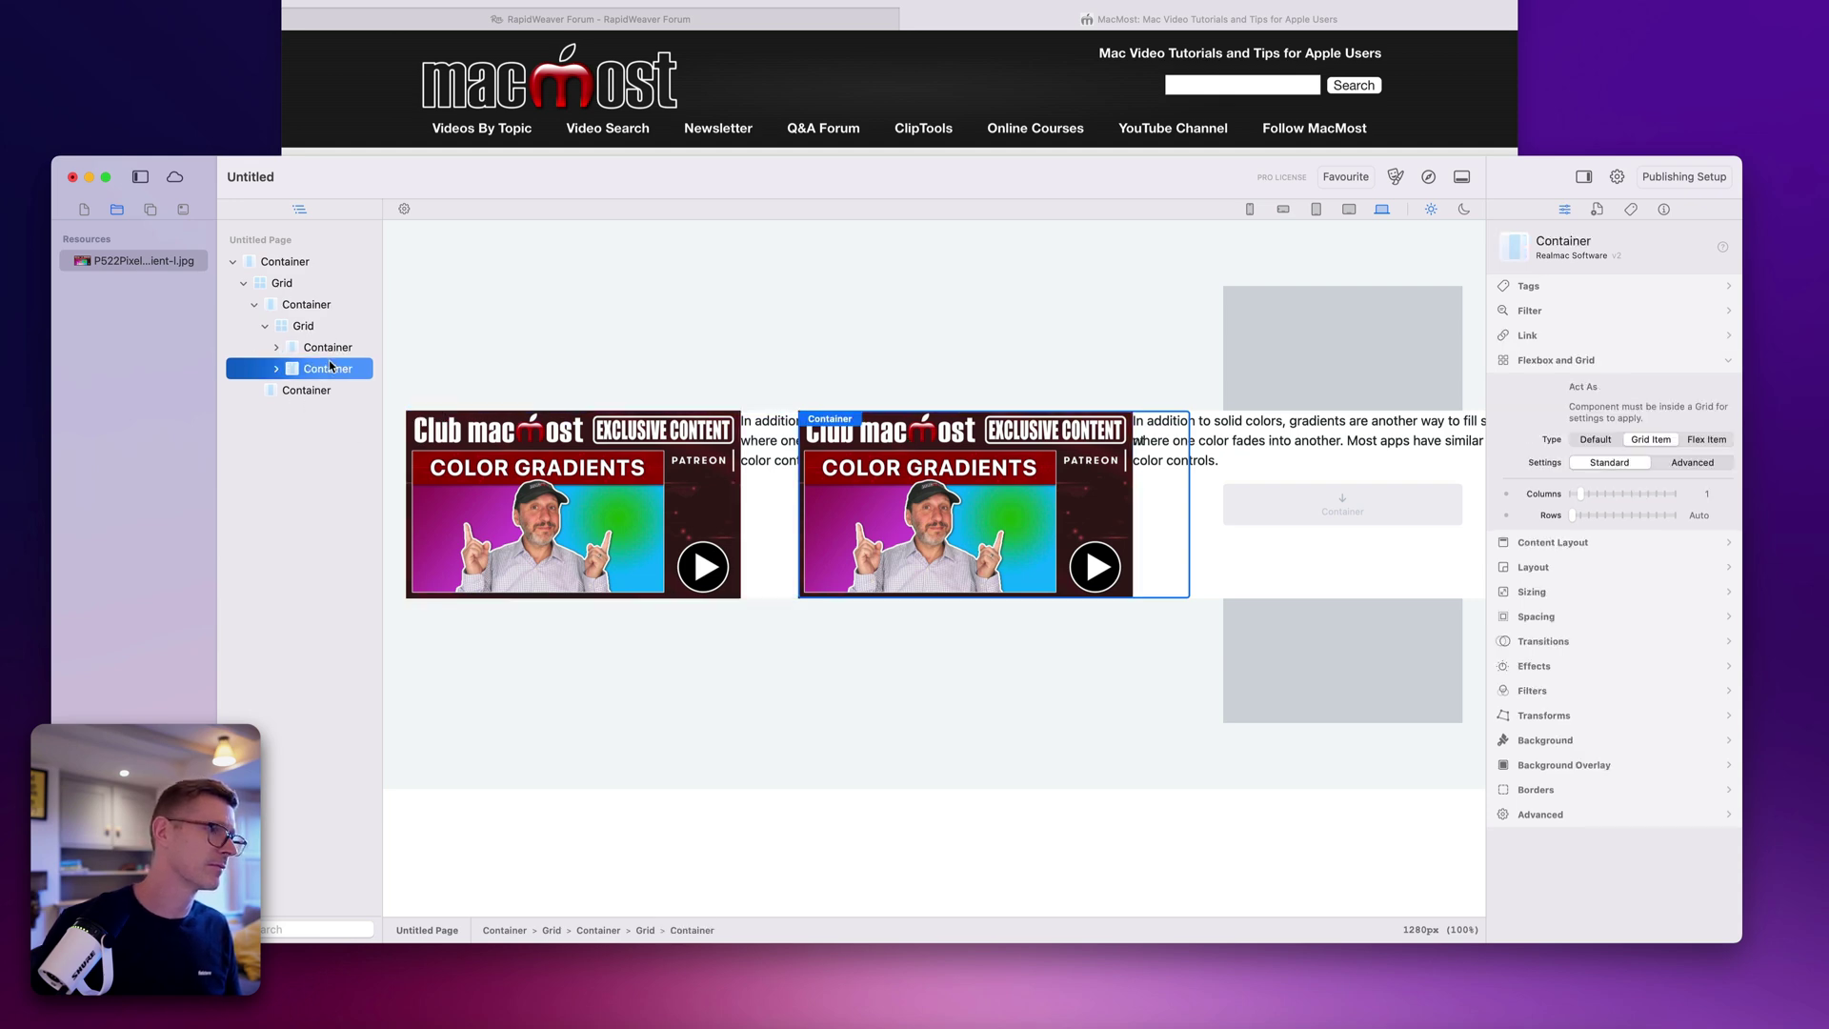
key(Delete)
Step: Review the card's image and text against the MacMost forum post and homepage
click(277, 347)
click(338, 373)
click(340, 390)
click(884, 429)
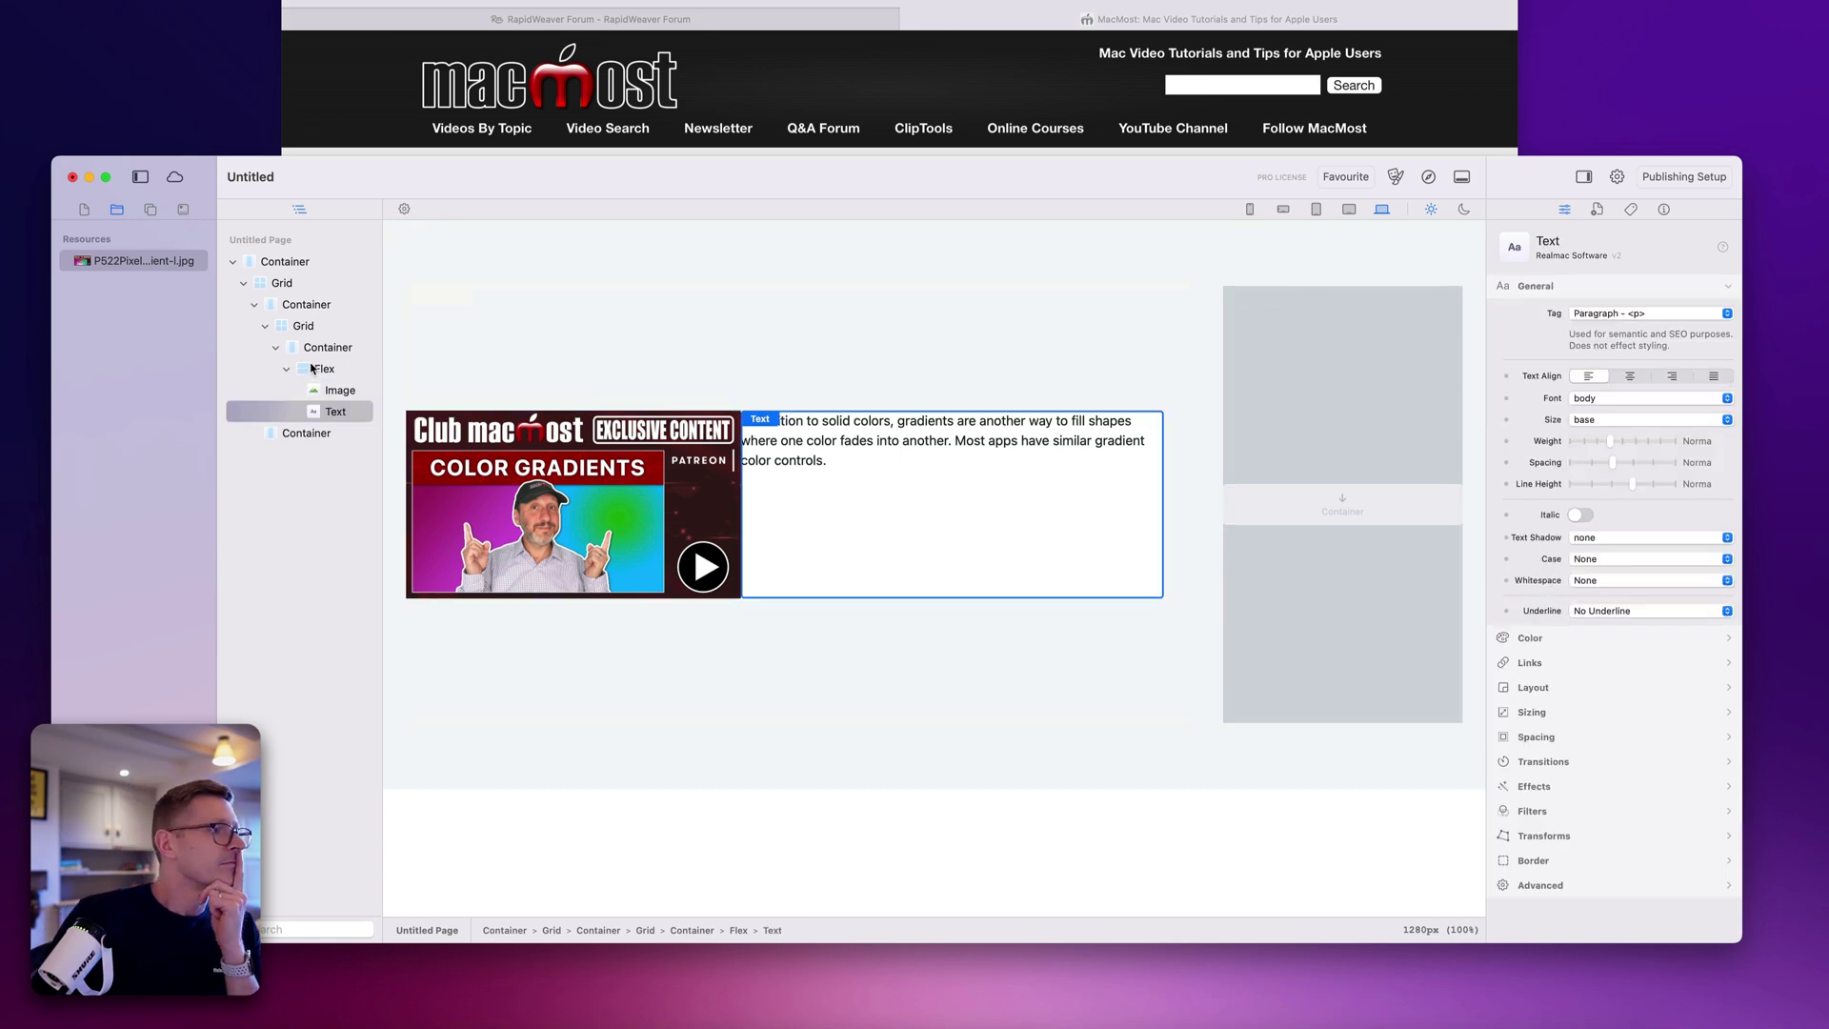
click(875, 23)
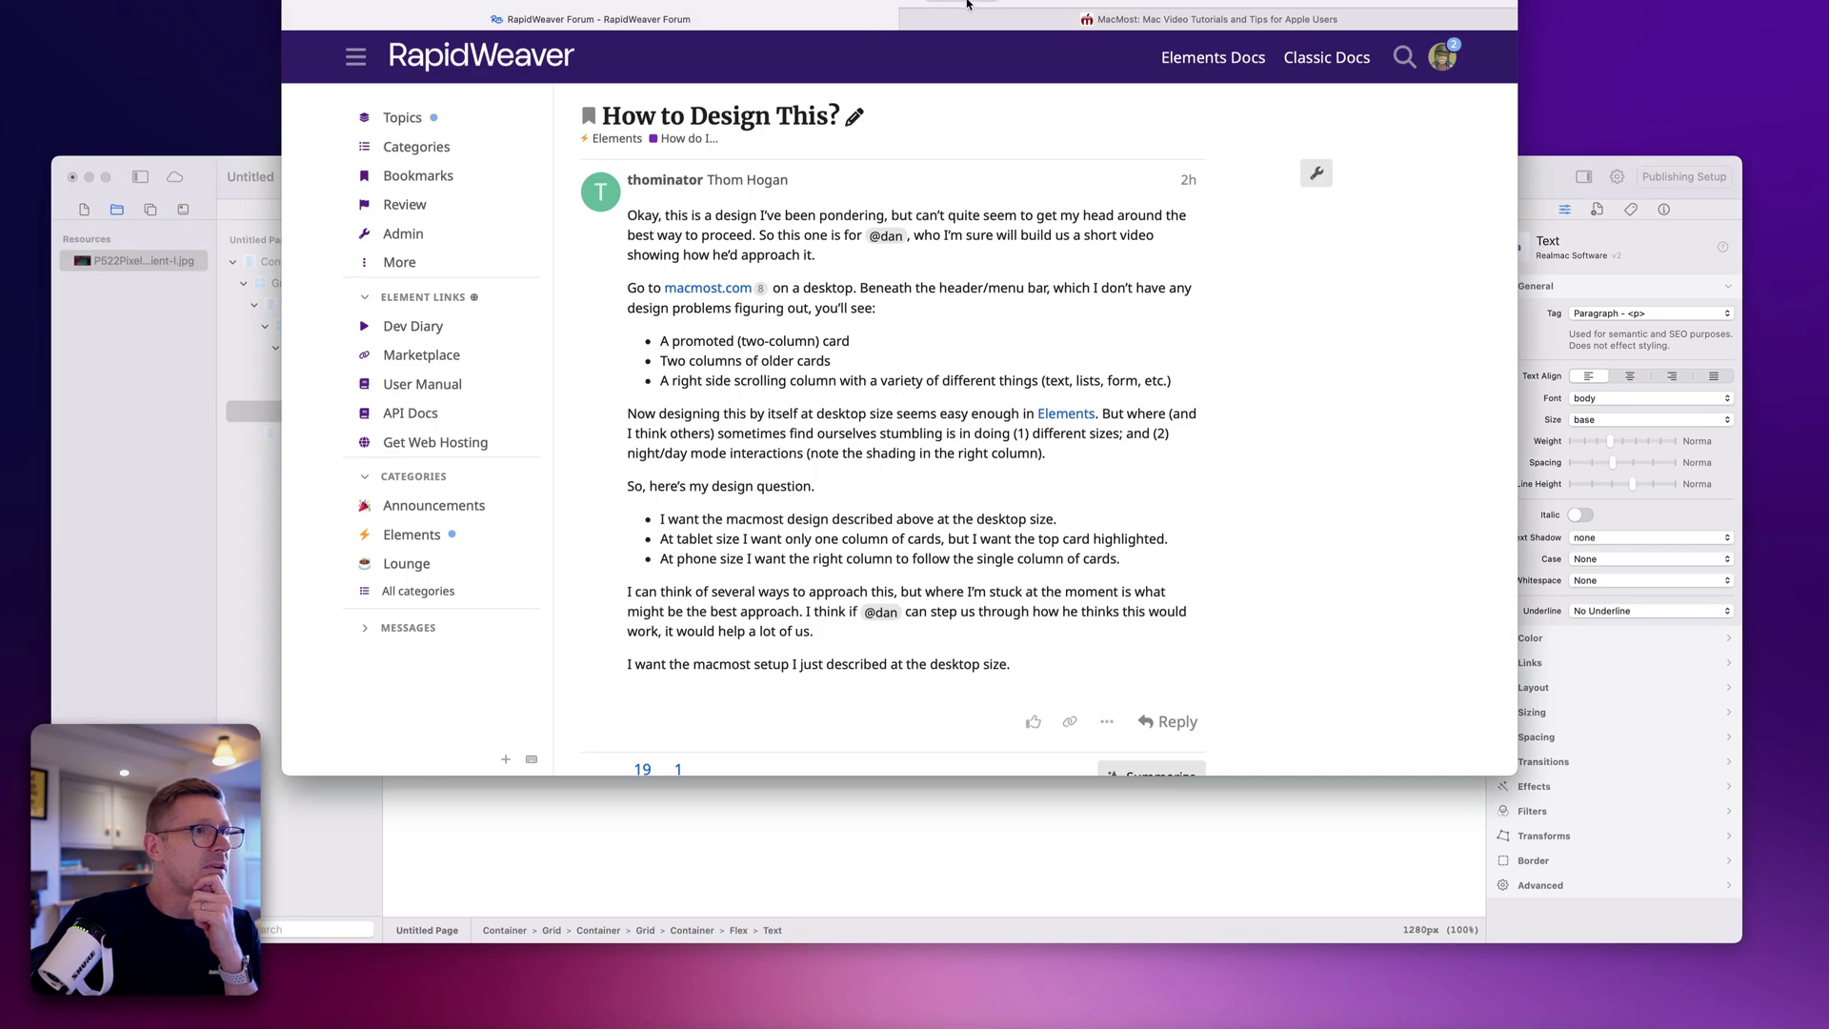
click(967, 8)
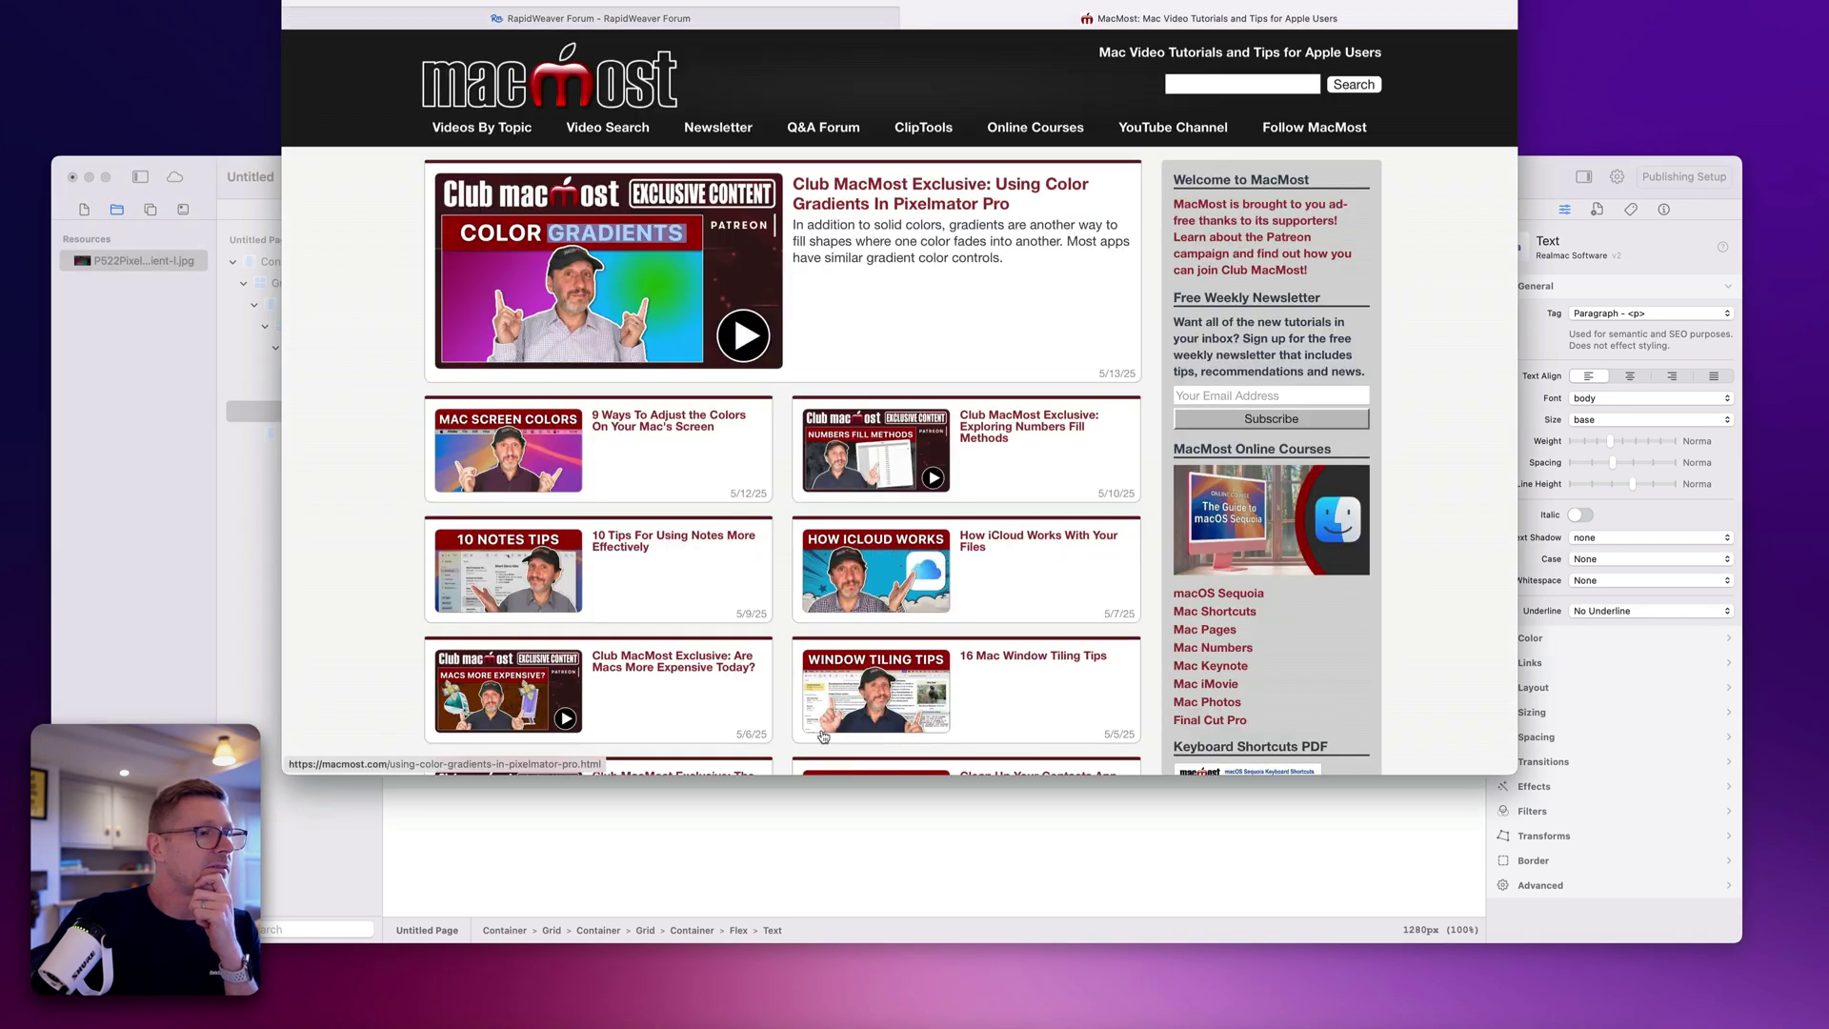
click(797, 871)
click(324, 367)
click(338, 347)
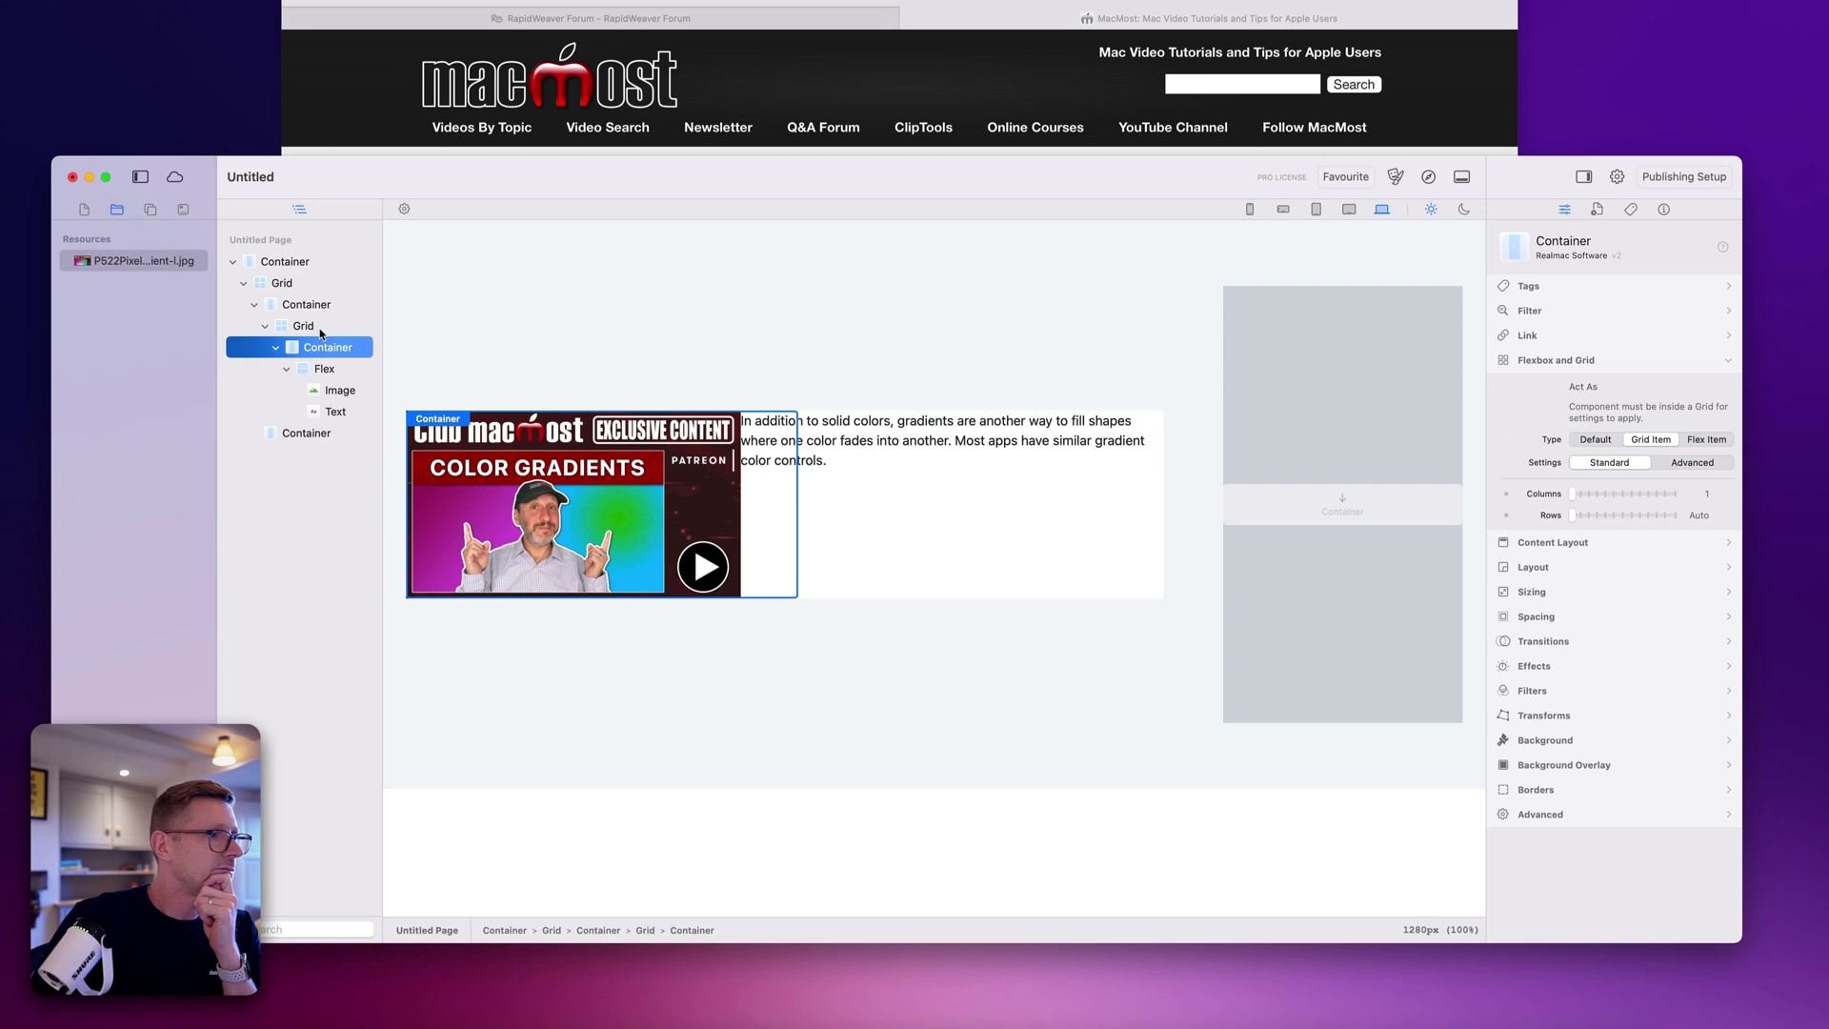
Step: Set the card image width to 50% and collapse the Flex group
click(688, 473)
click(1660, 460)
text(50%)
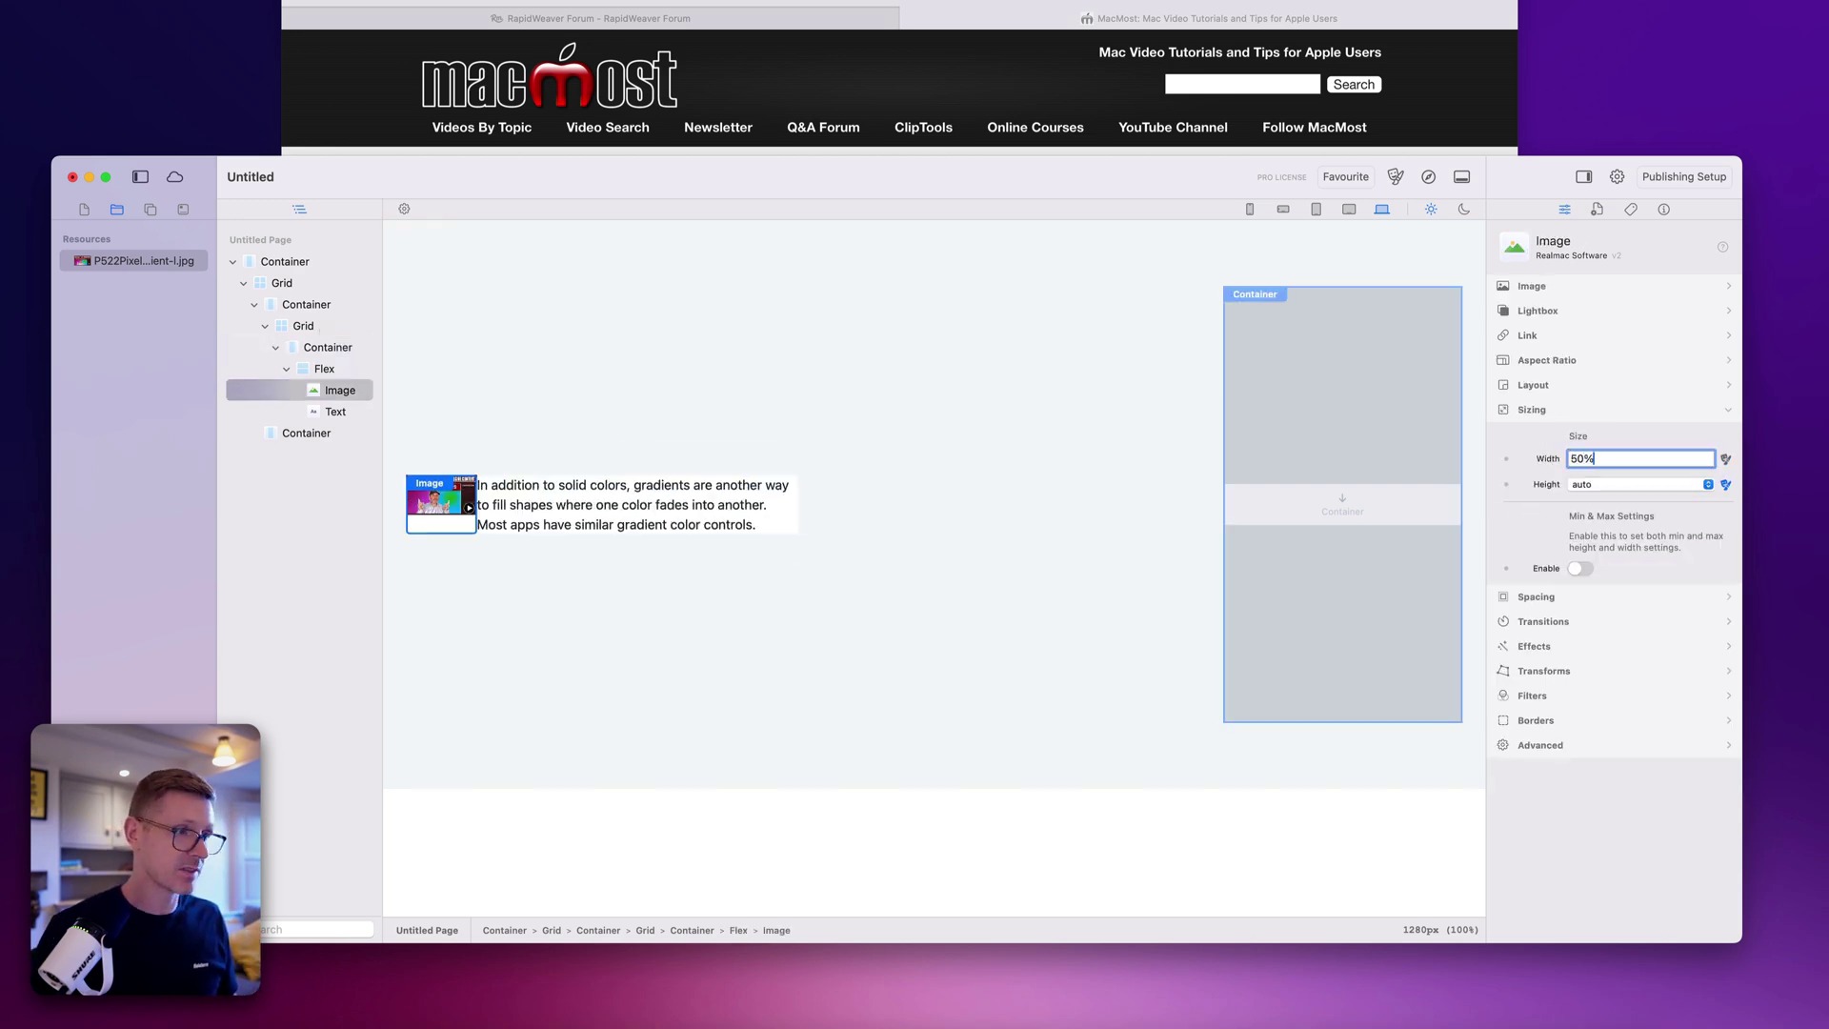
key(Return)
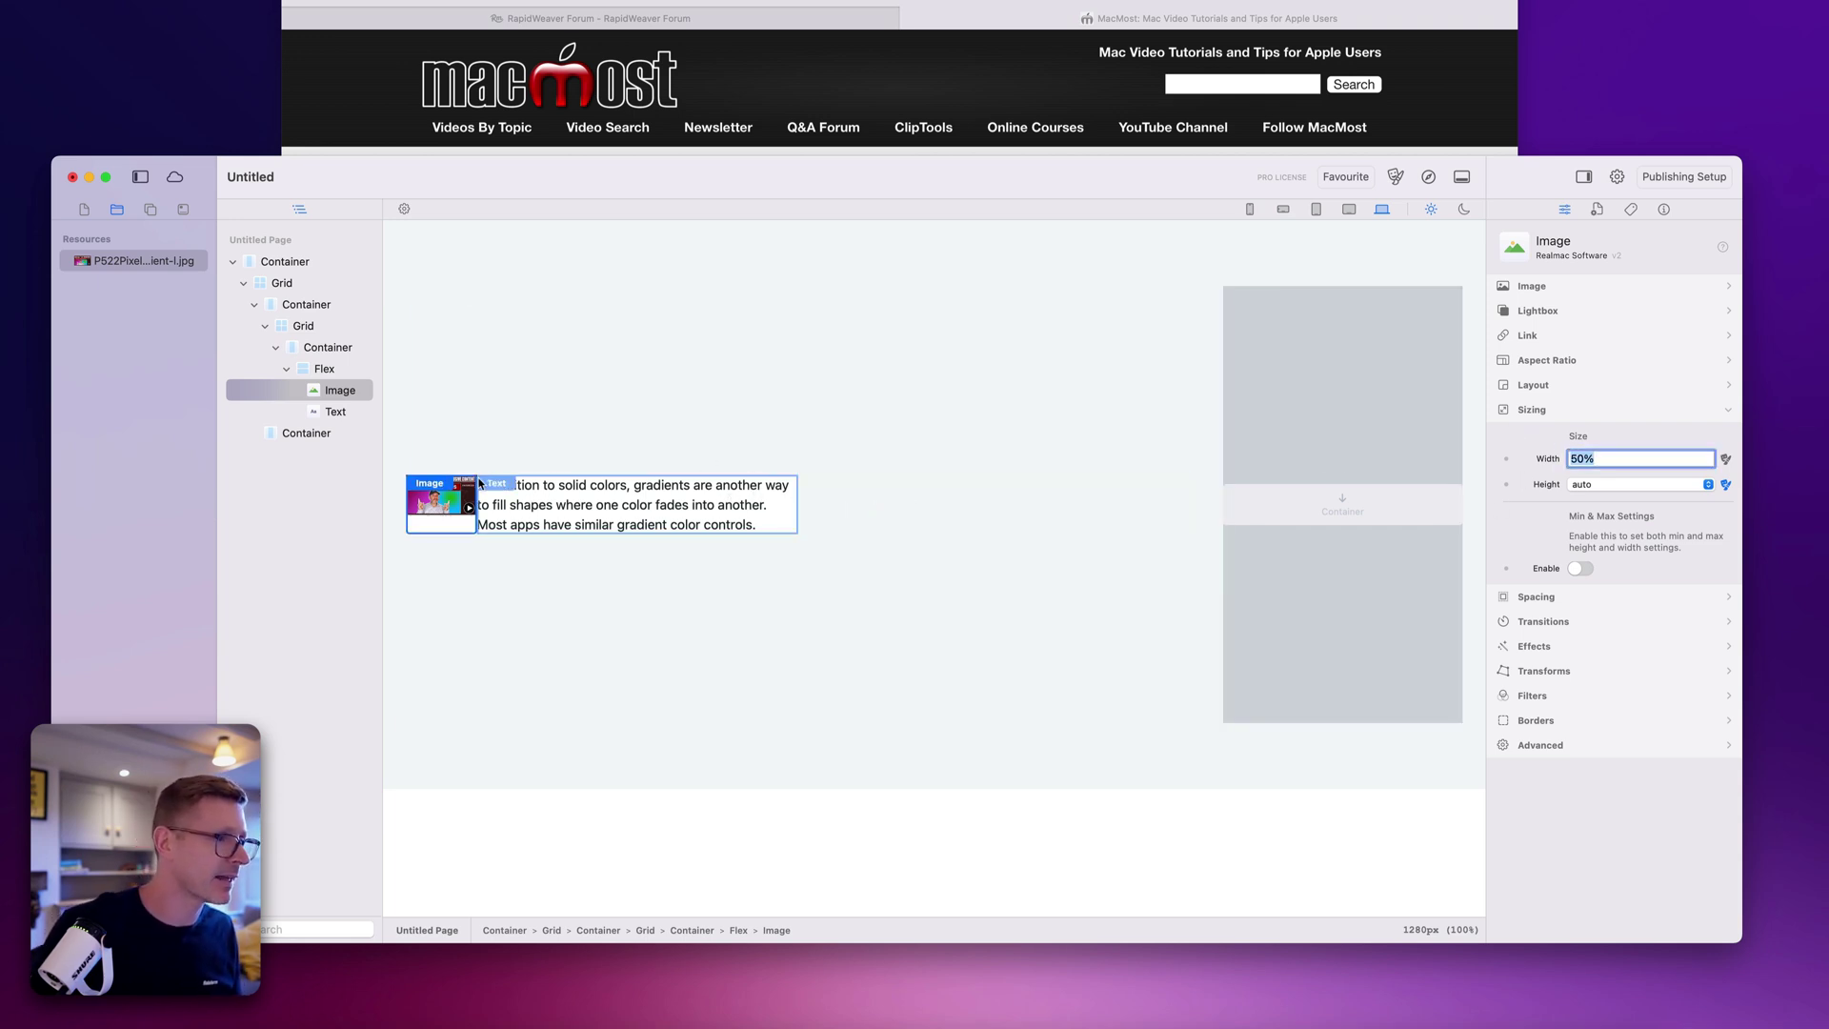
click(324, 351)
click(286, 368)
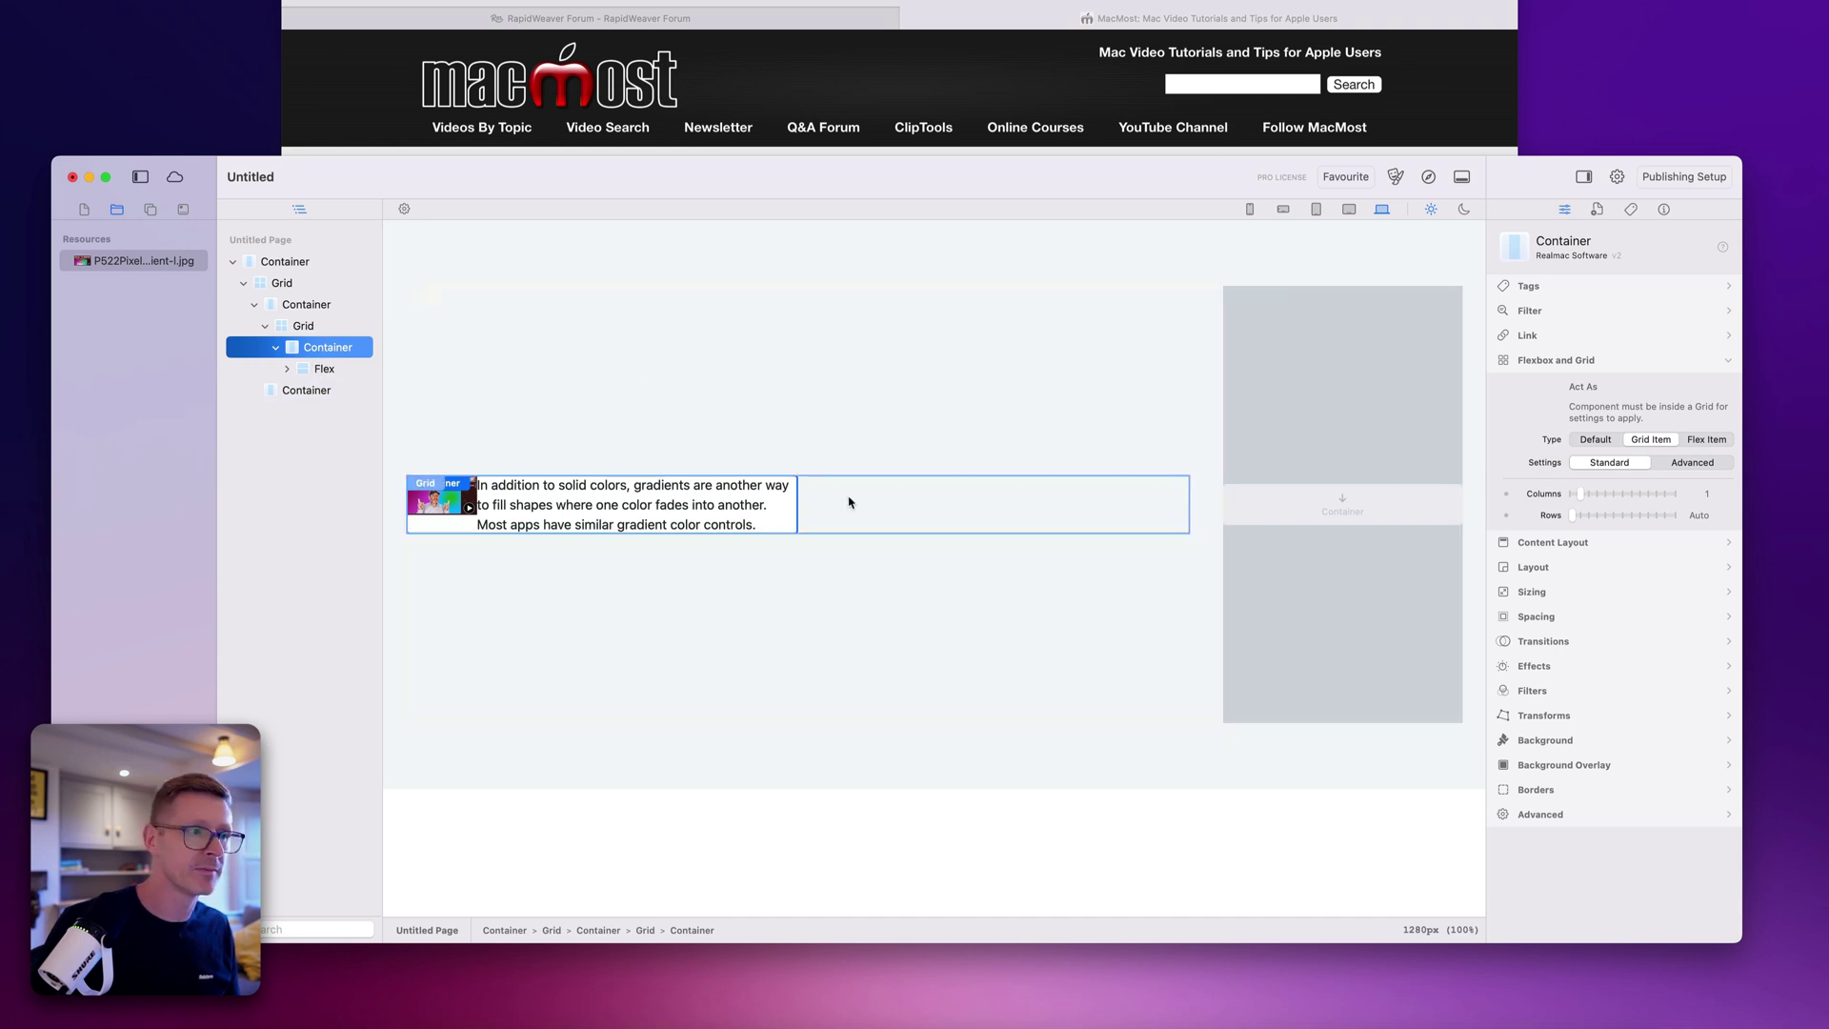
Step: In the card container's Spacing, set top, bottom, left and right padding to 5
click(1556, 620)
click(1588, 459)
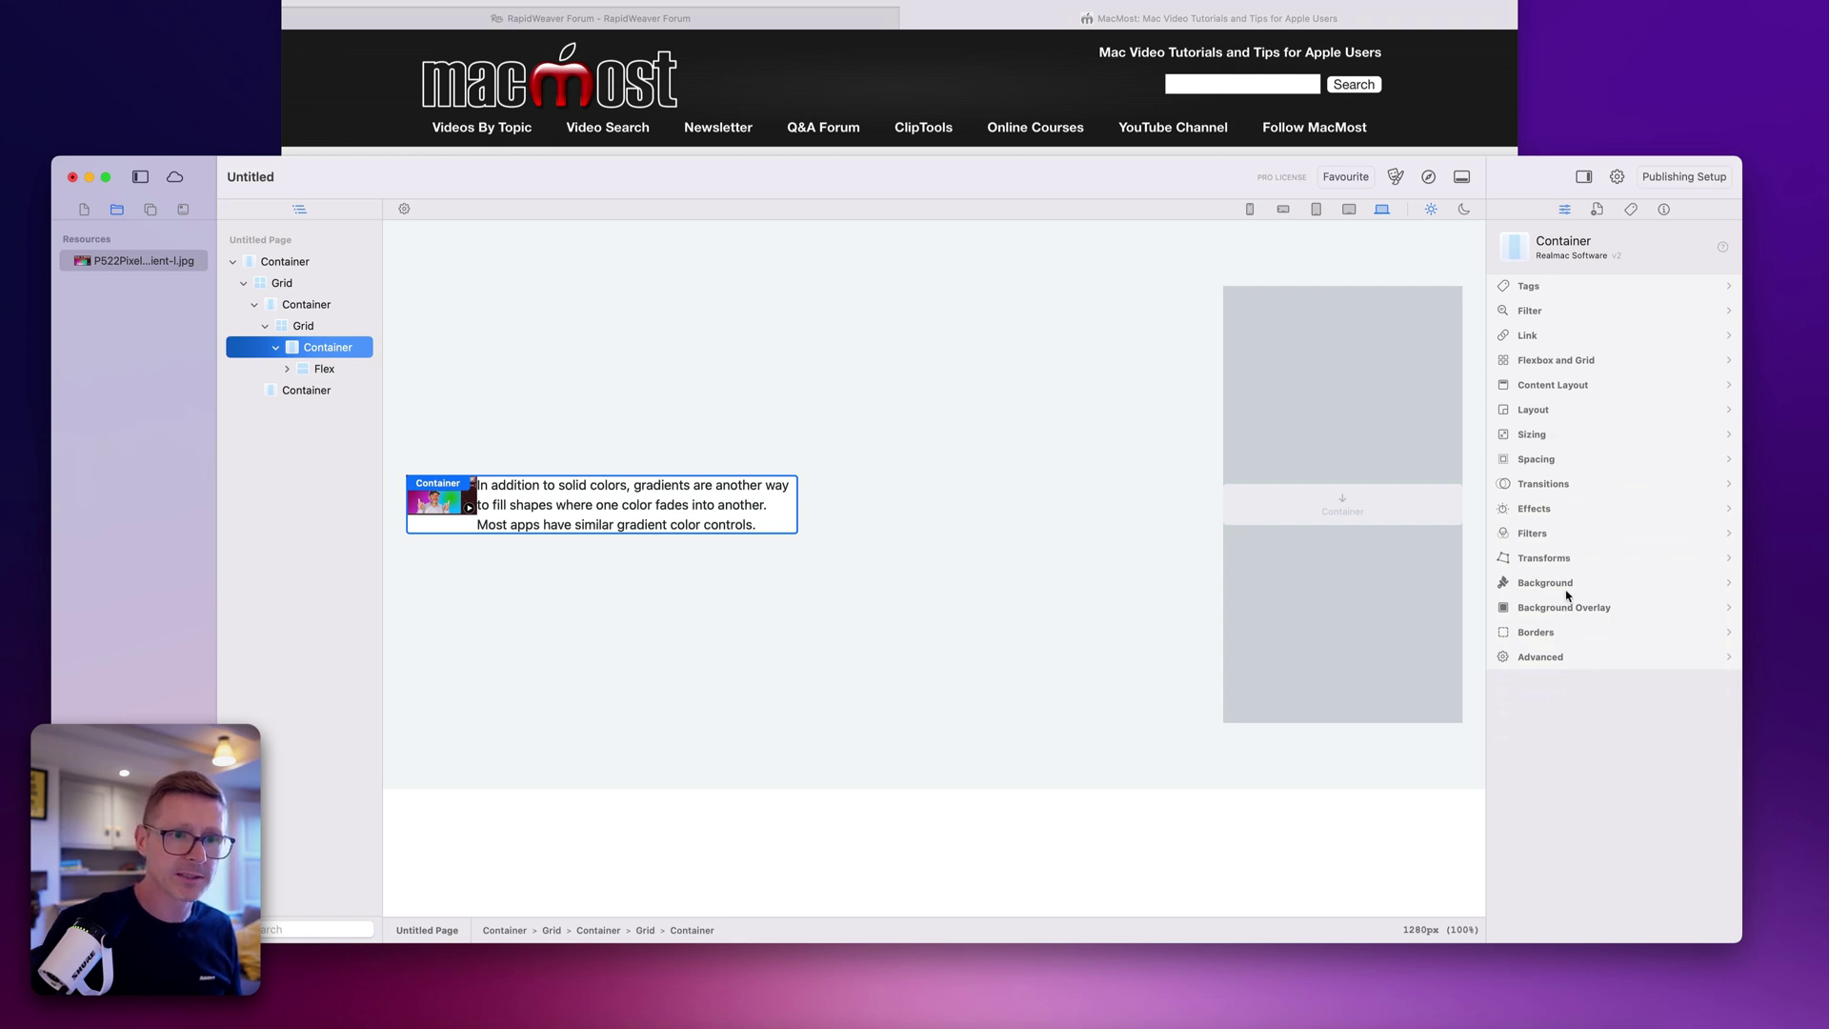
click(1563, 462)
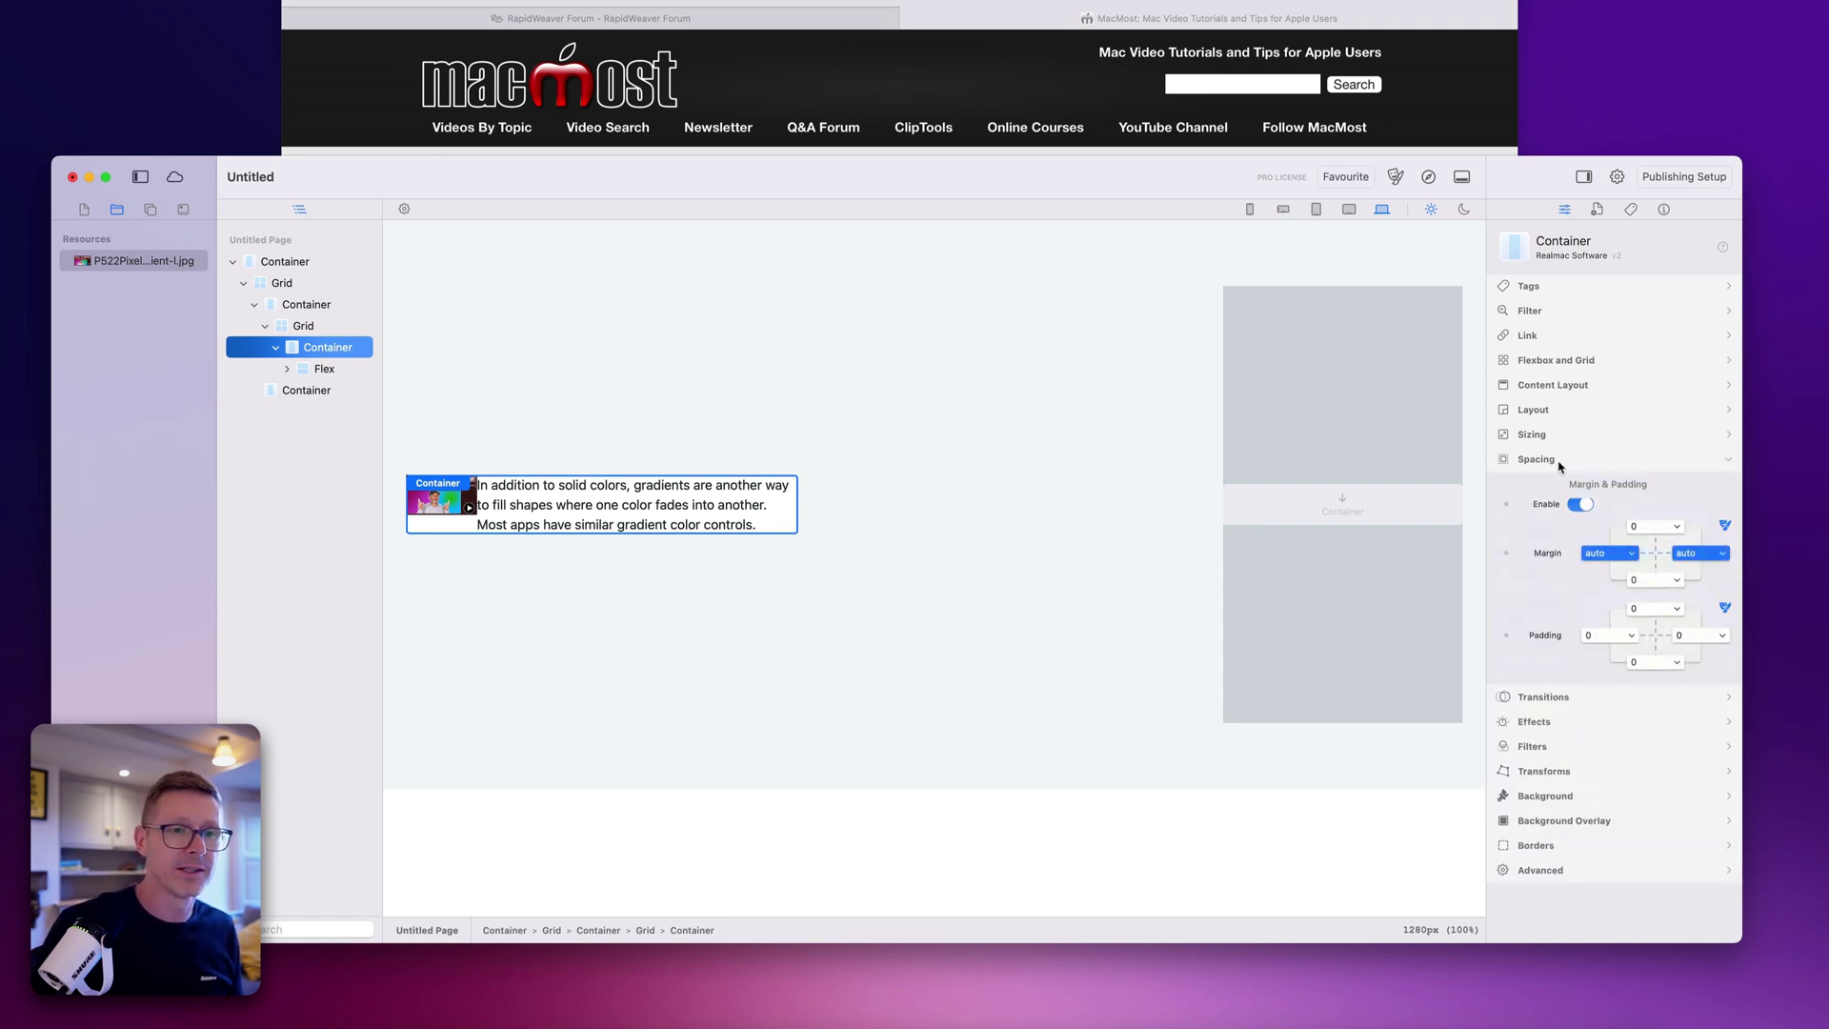
click(1669, 619)
click(1639, 763)
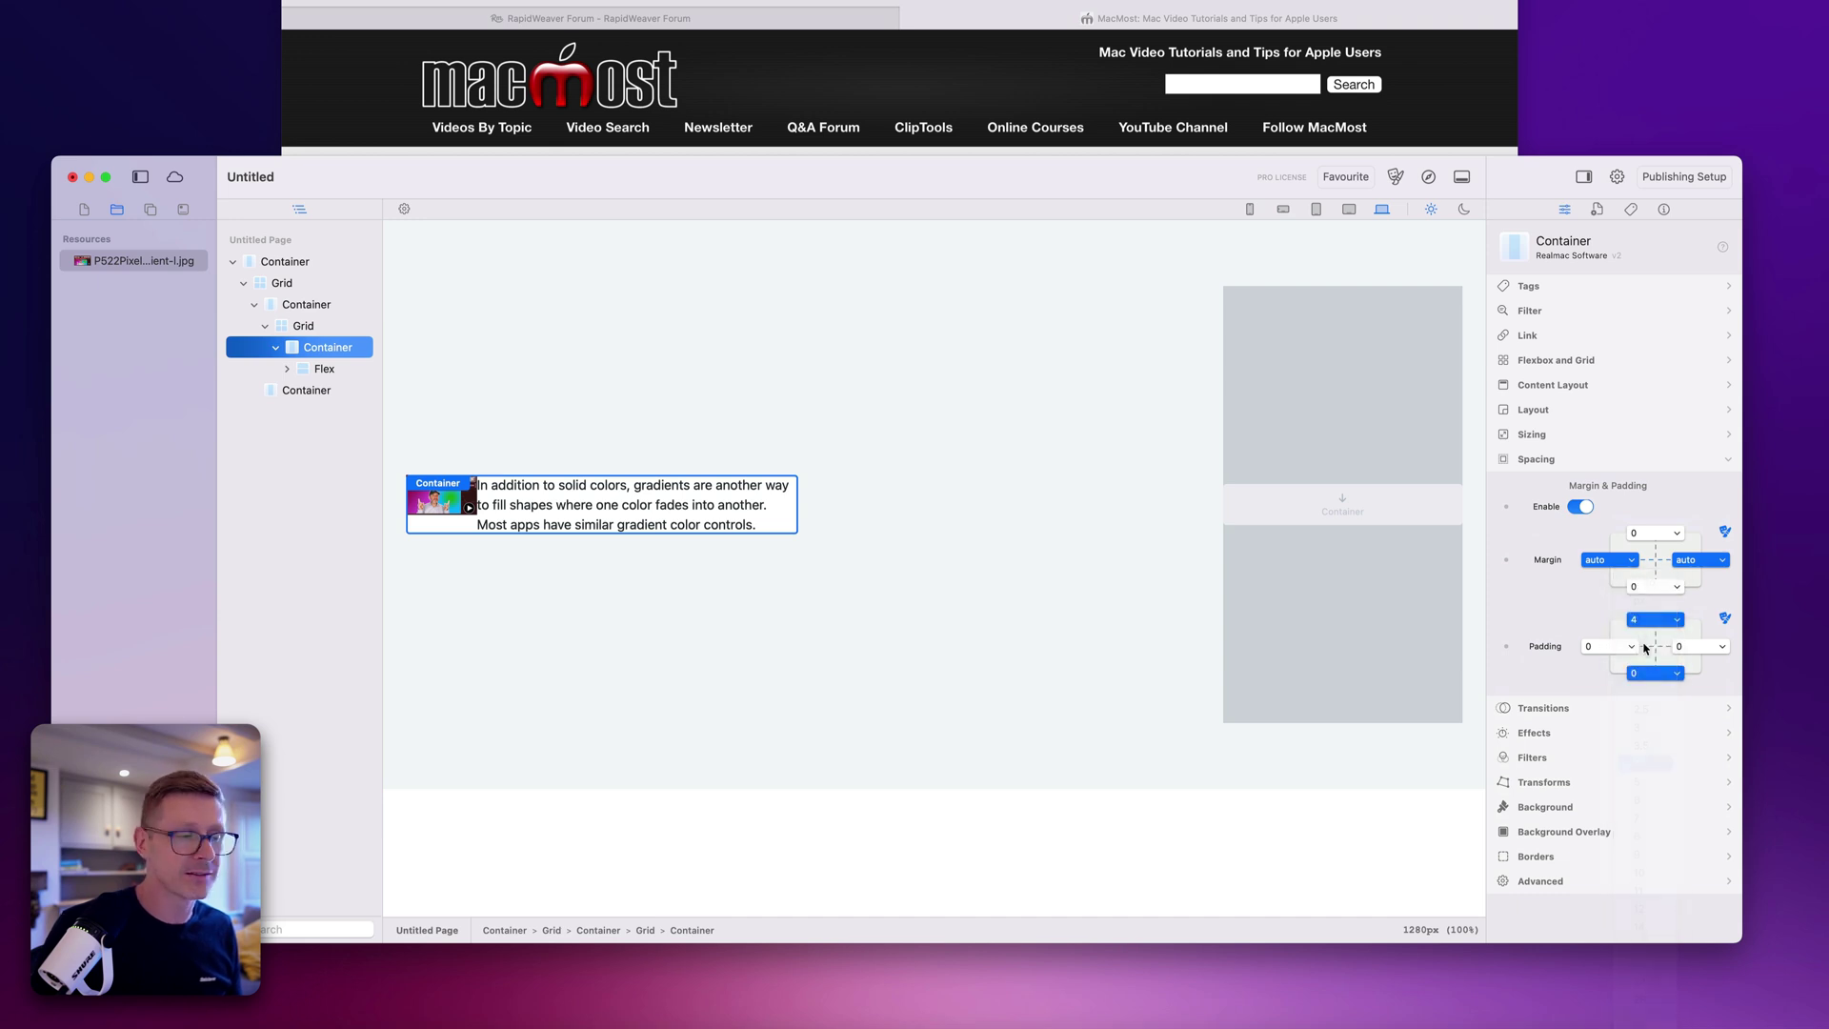
click(1655, 621)
click(1638, 637)
click(1610, 646)
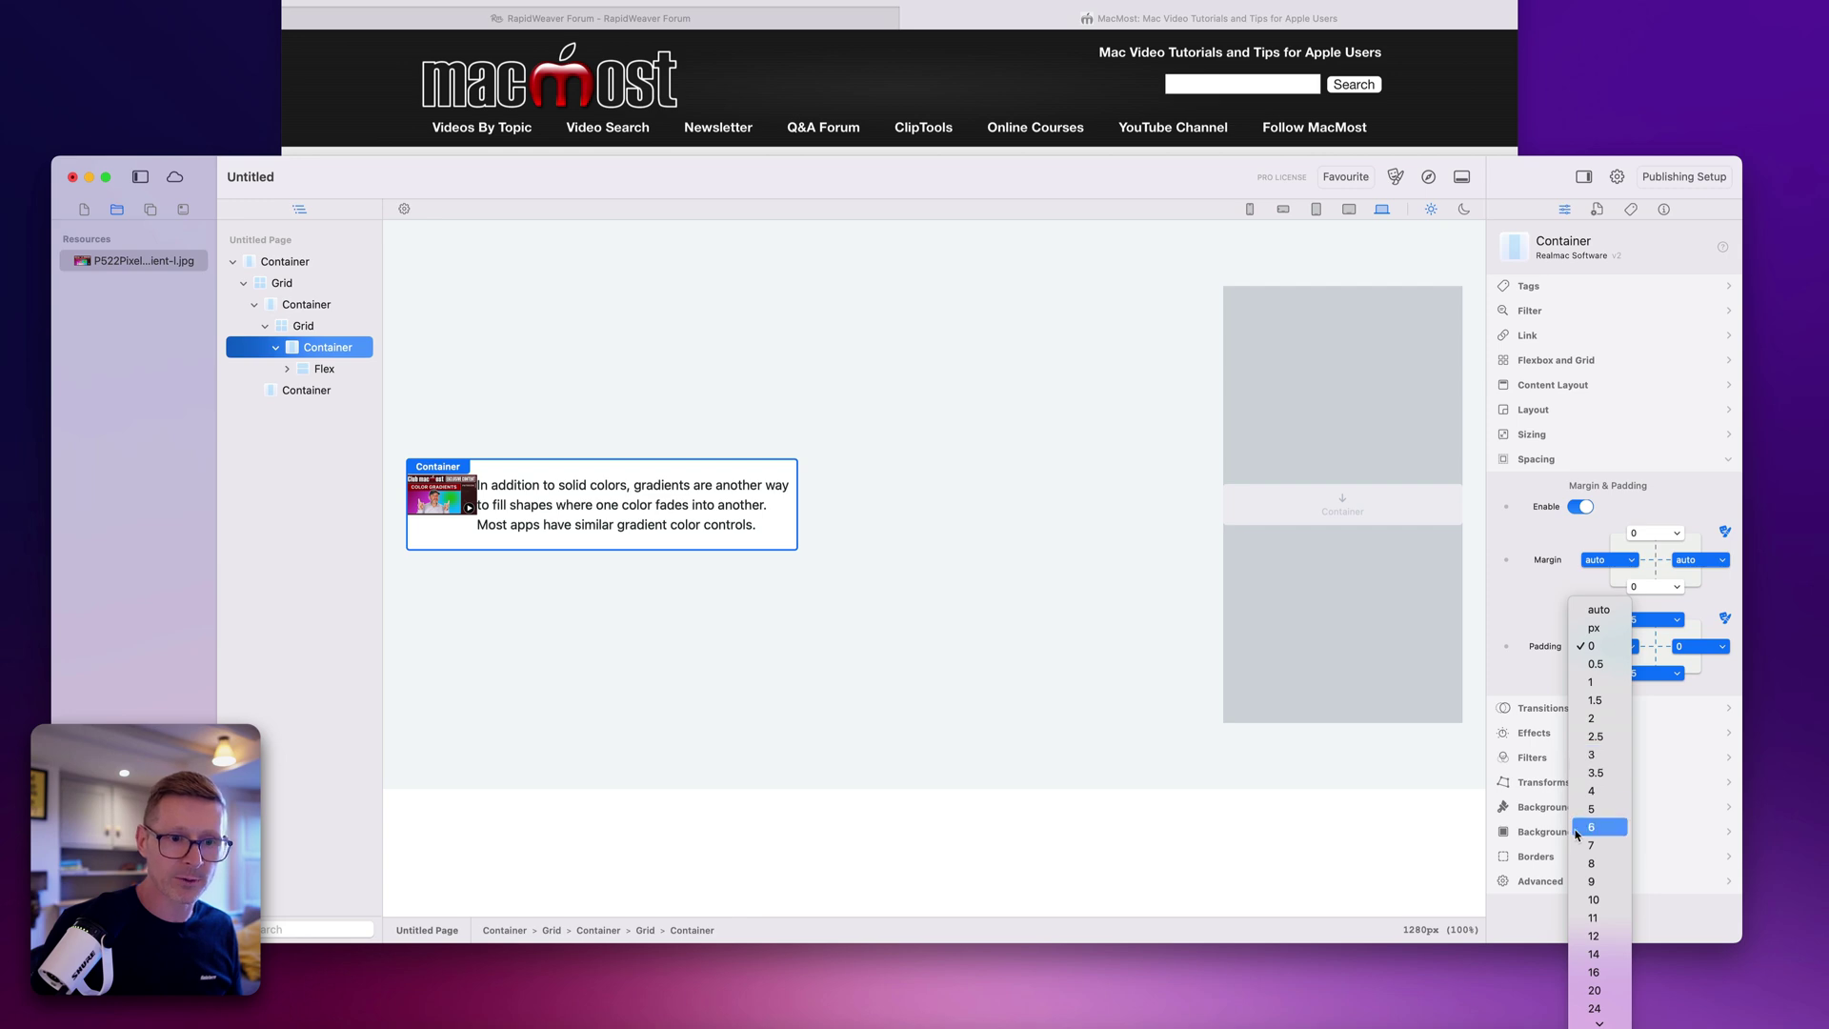
click(1596, 809)
Step: Compare the padded card with the MacMost page
click(878, 138)
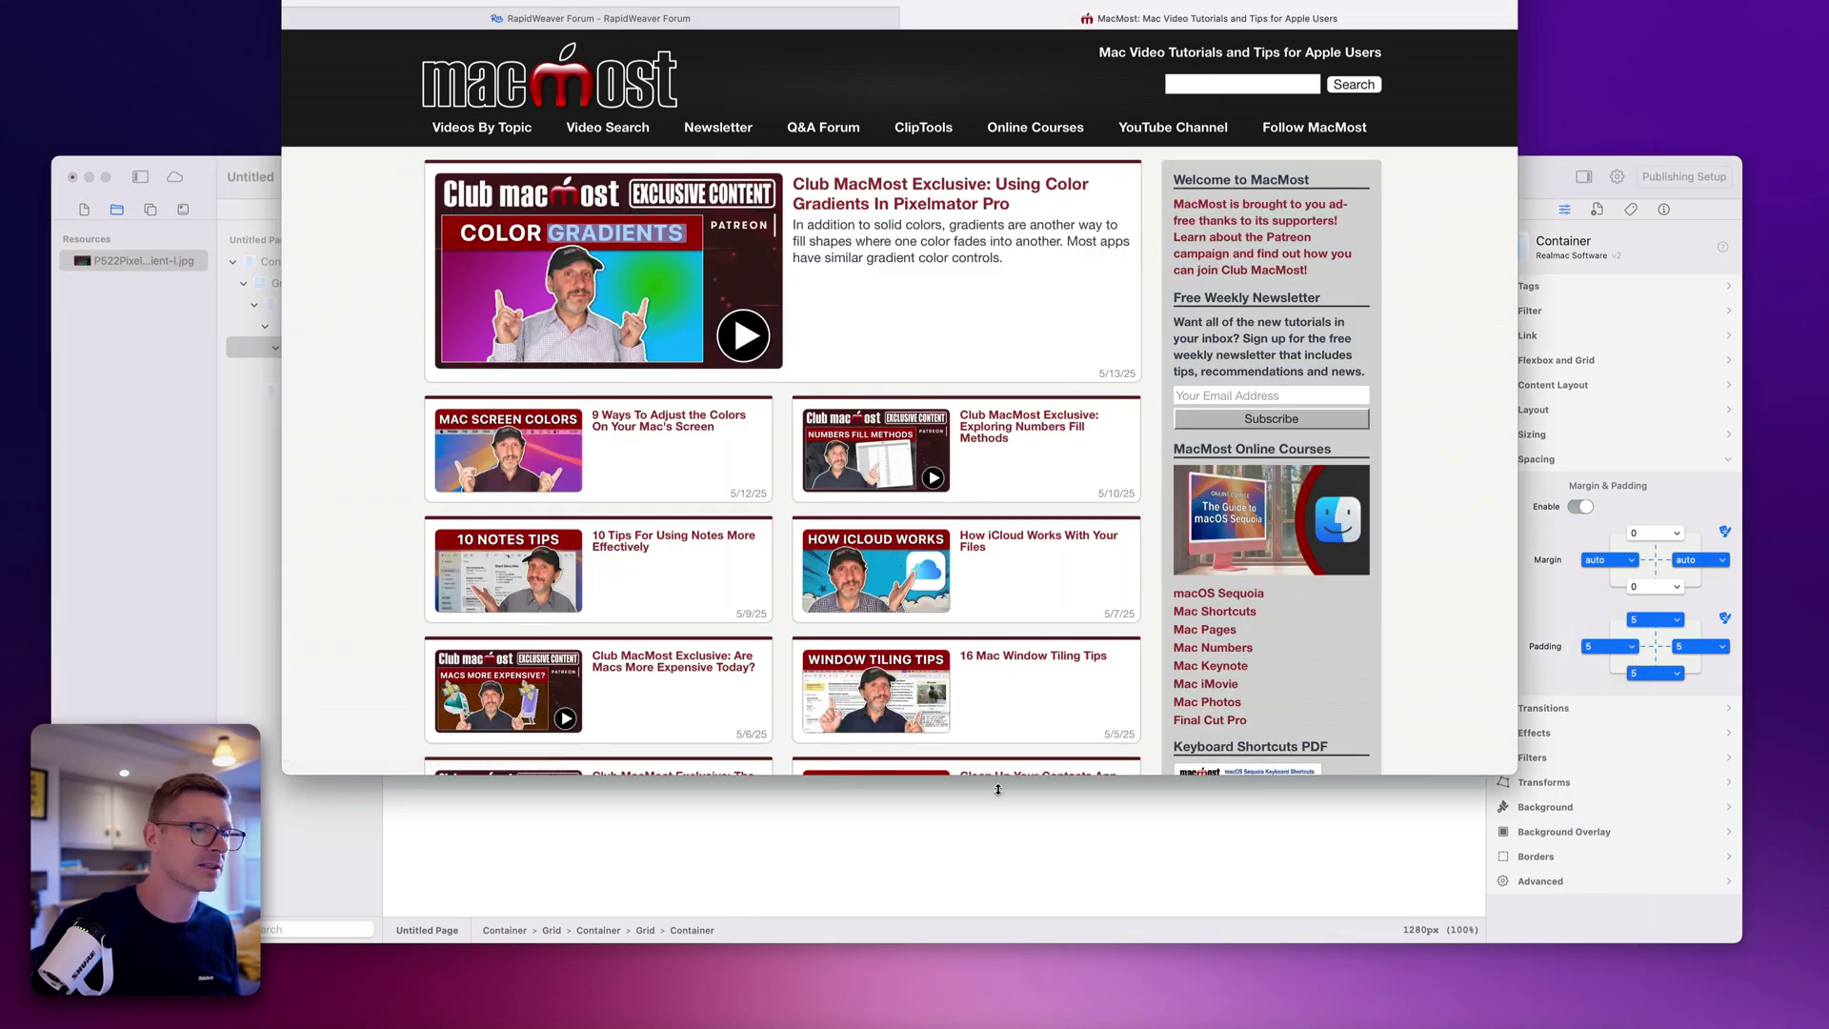
click(1046, 799)
click(695, 363)
key(super+Tab)
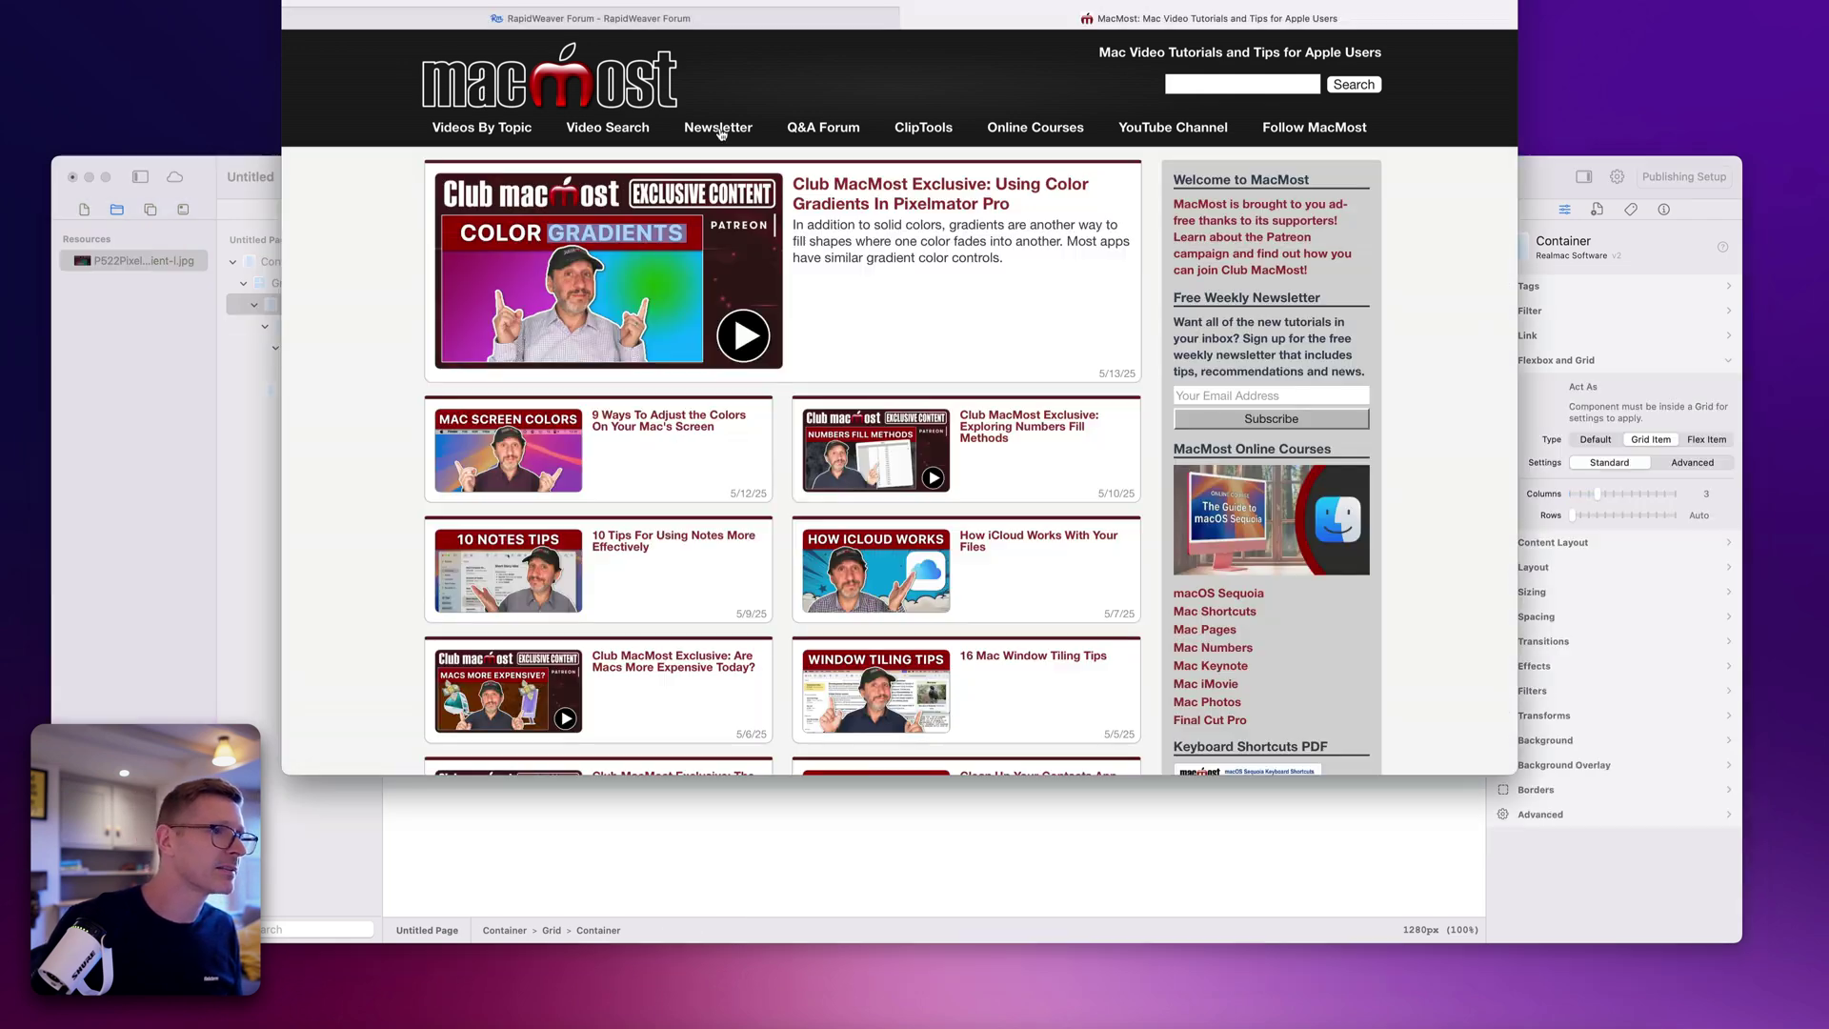
key(super+Tab)
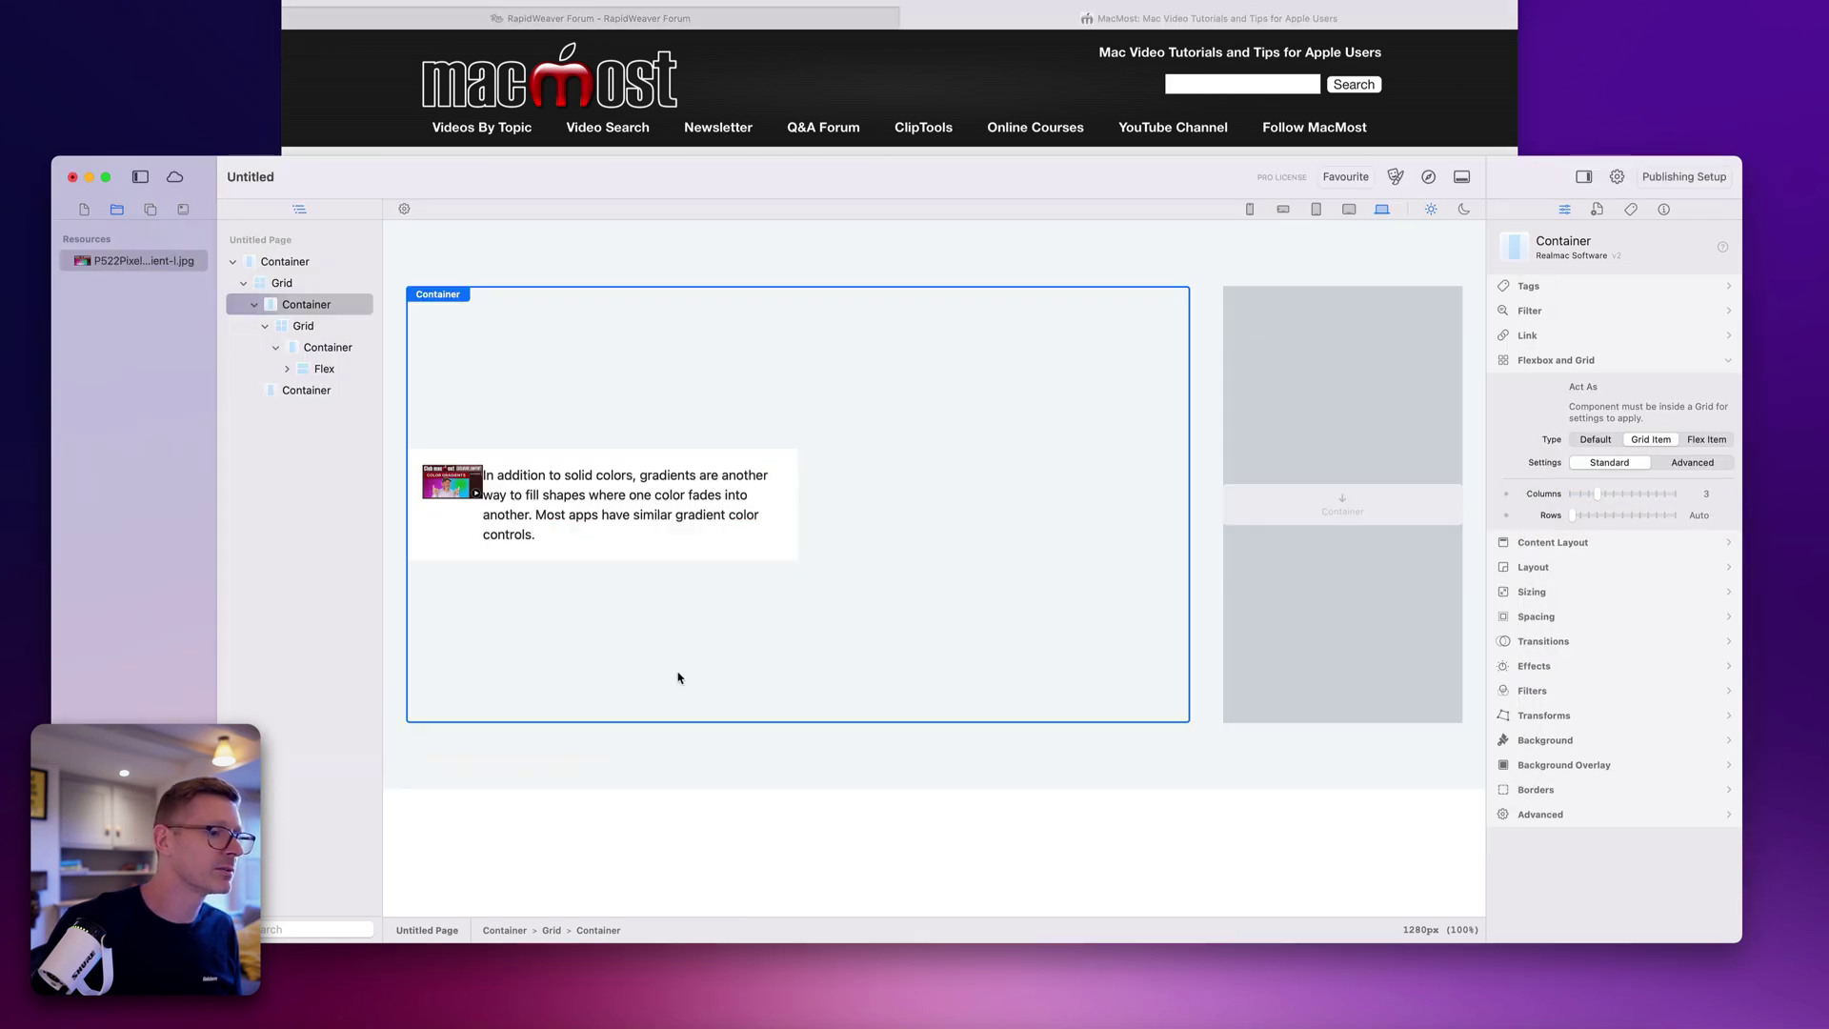
Step: Give the card's Flex group a gap of 5 between image and text
click(327, 349)
click(328, 369)
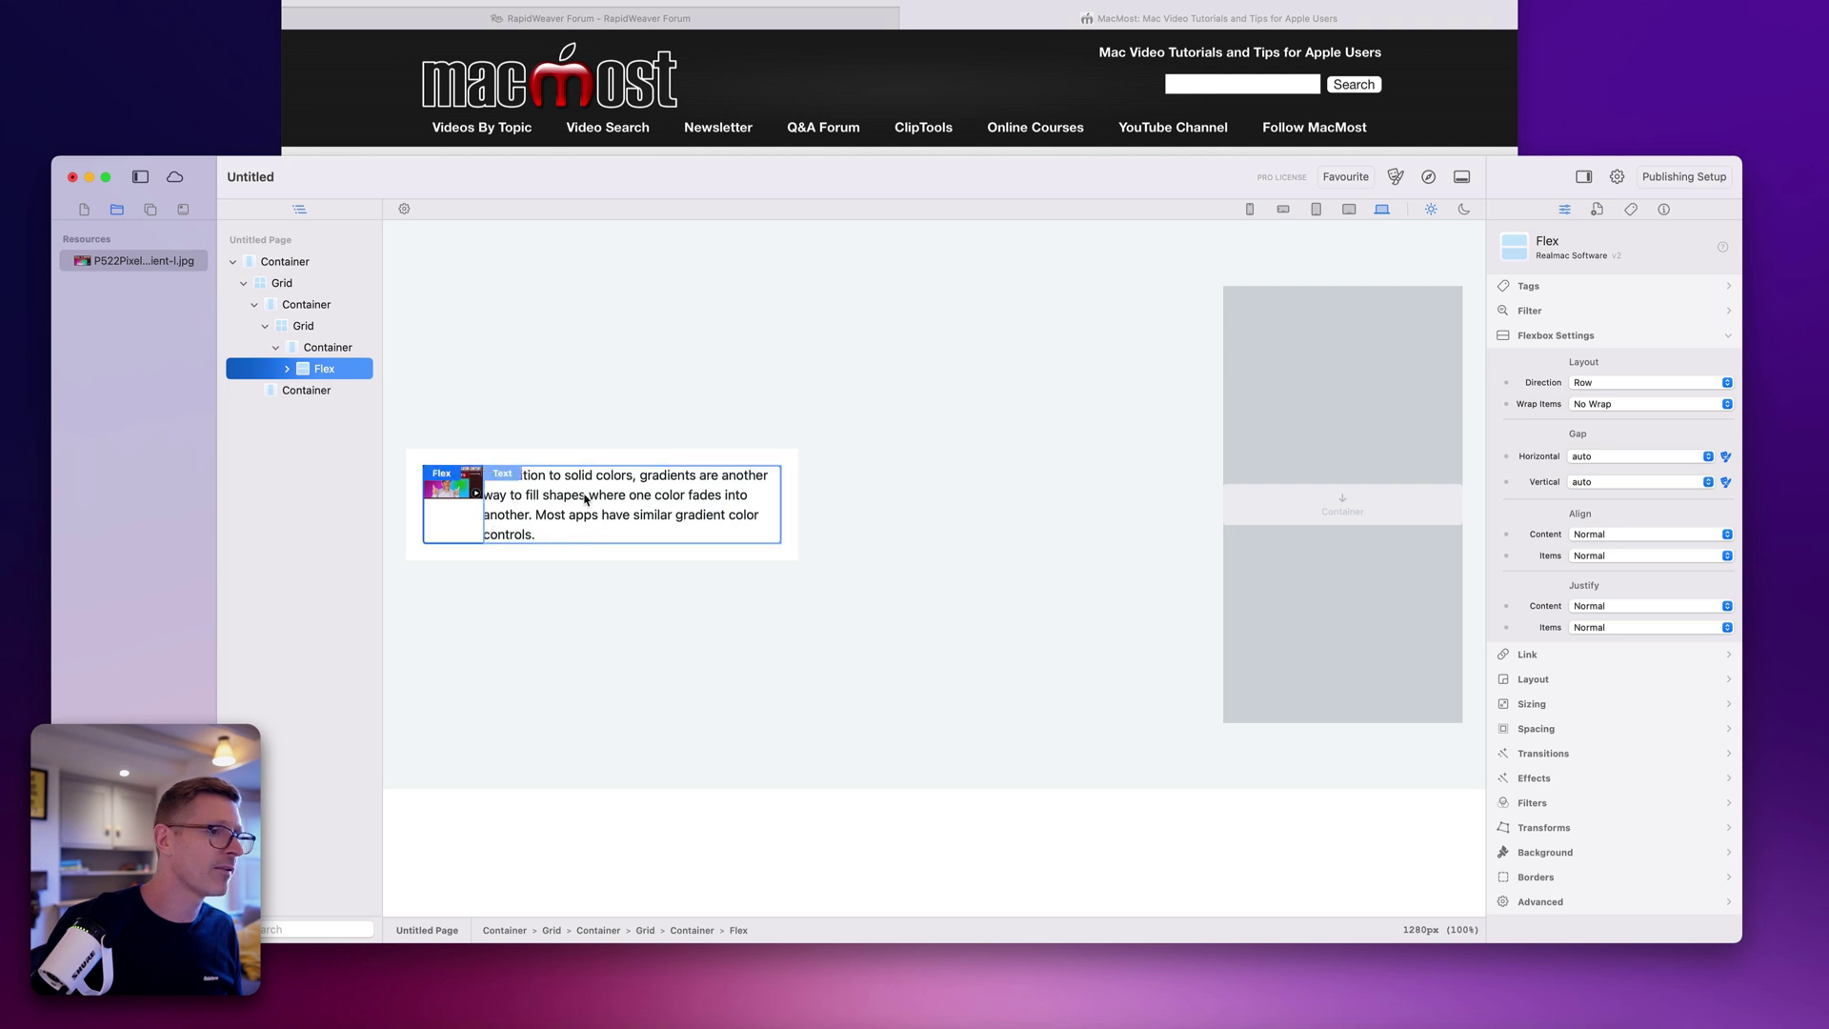
click(1600, 460)
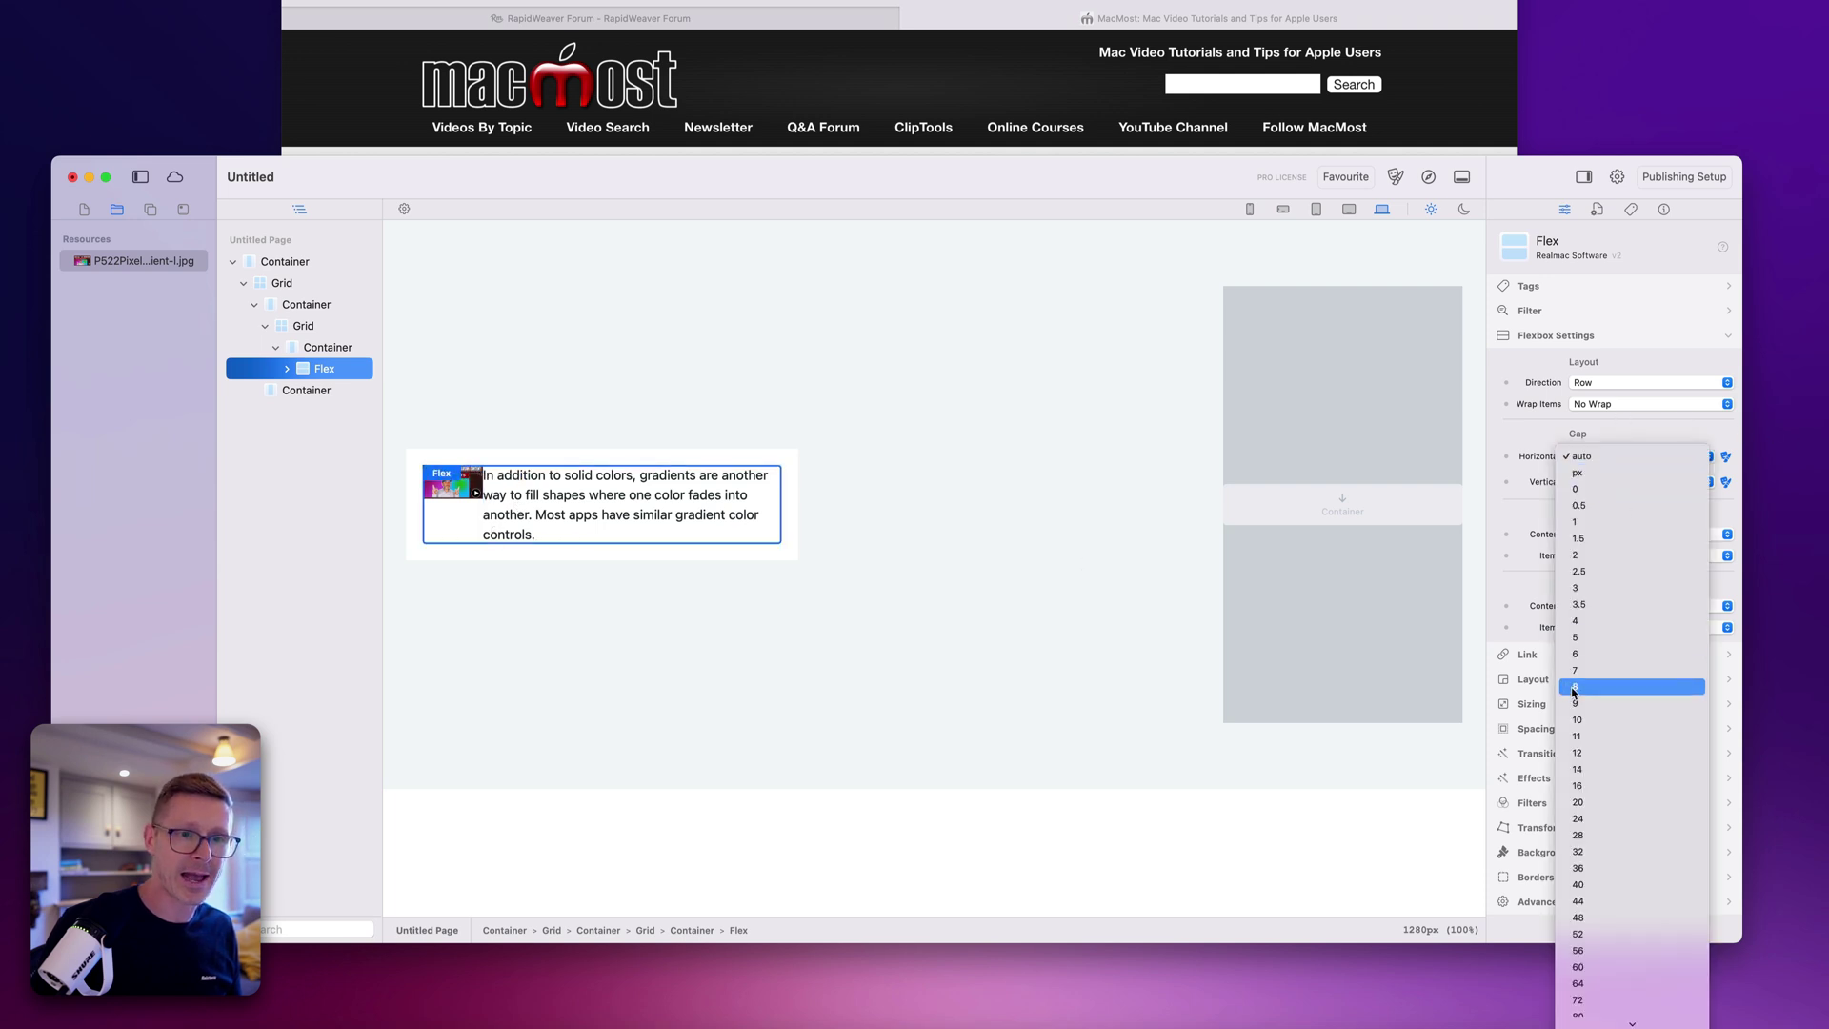
click(1606, 638)
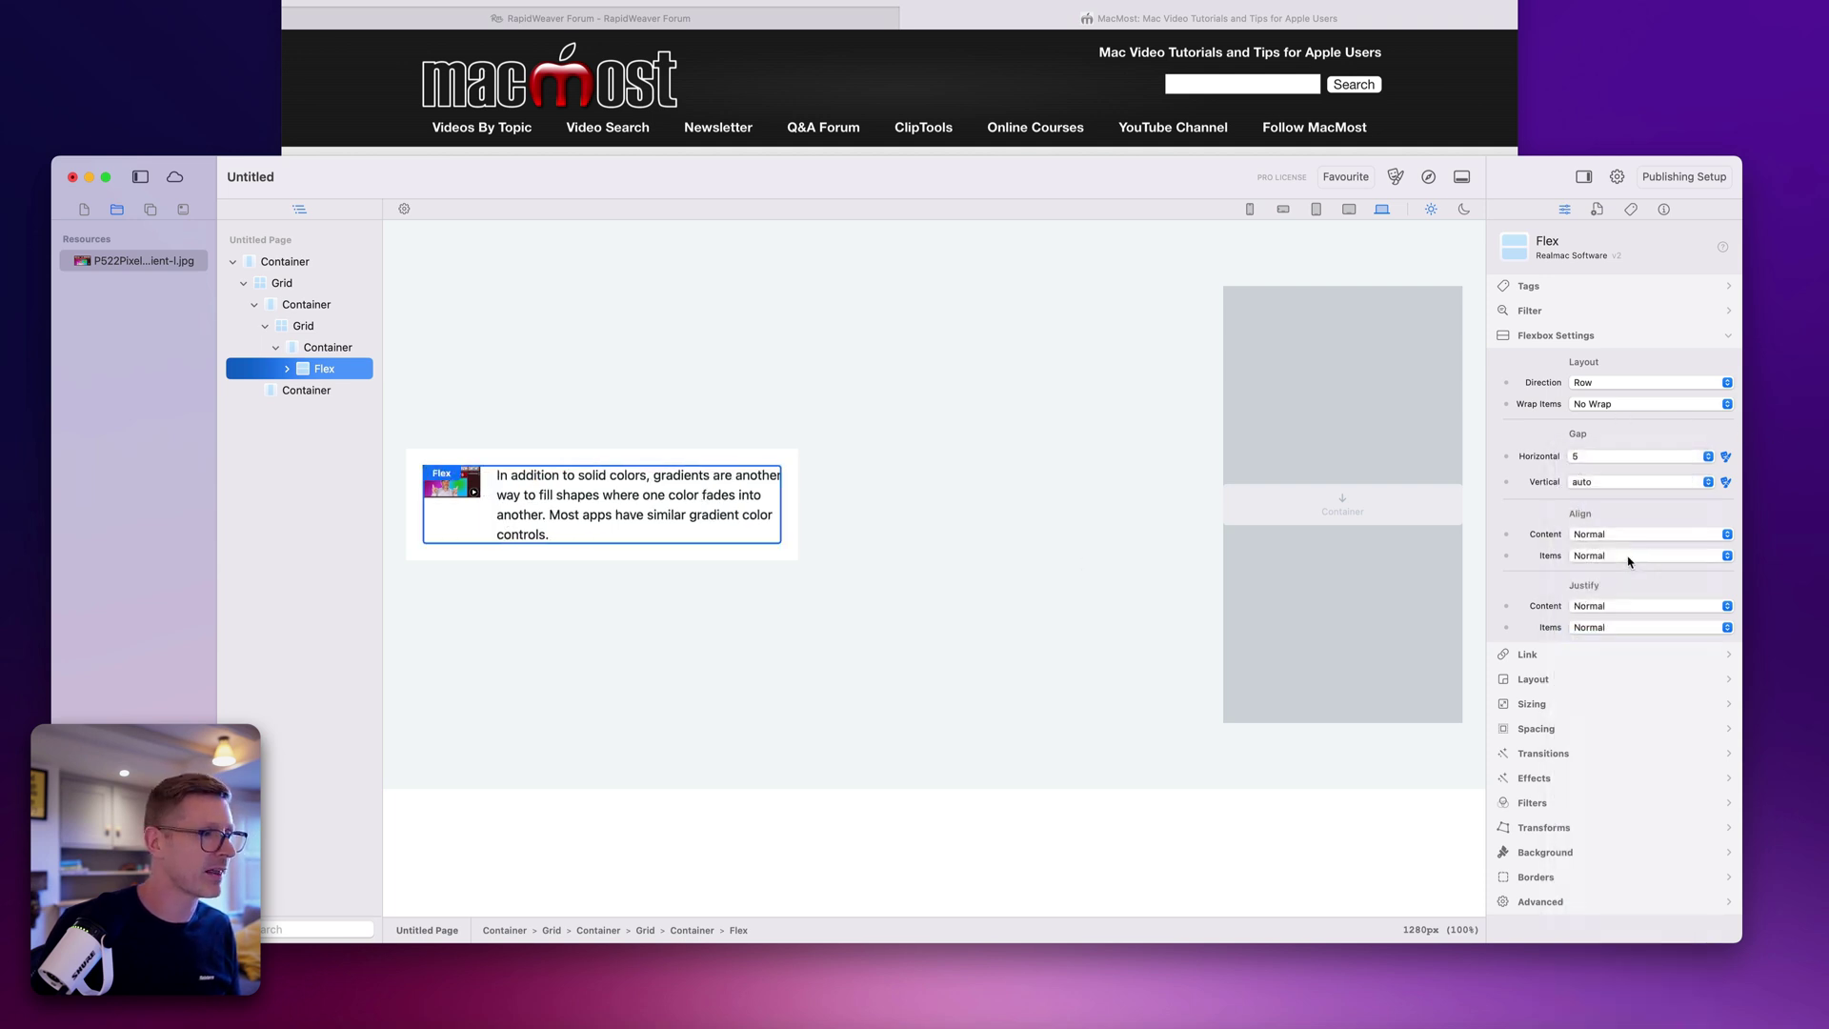
click(1615, 455)
click(1615, 458)
click(455, 491)
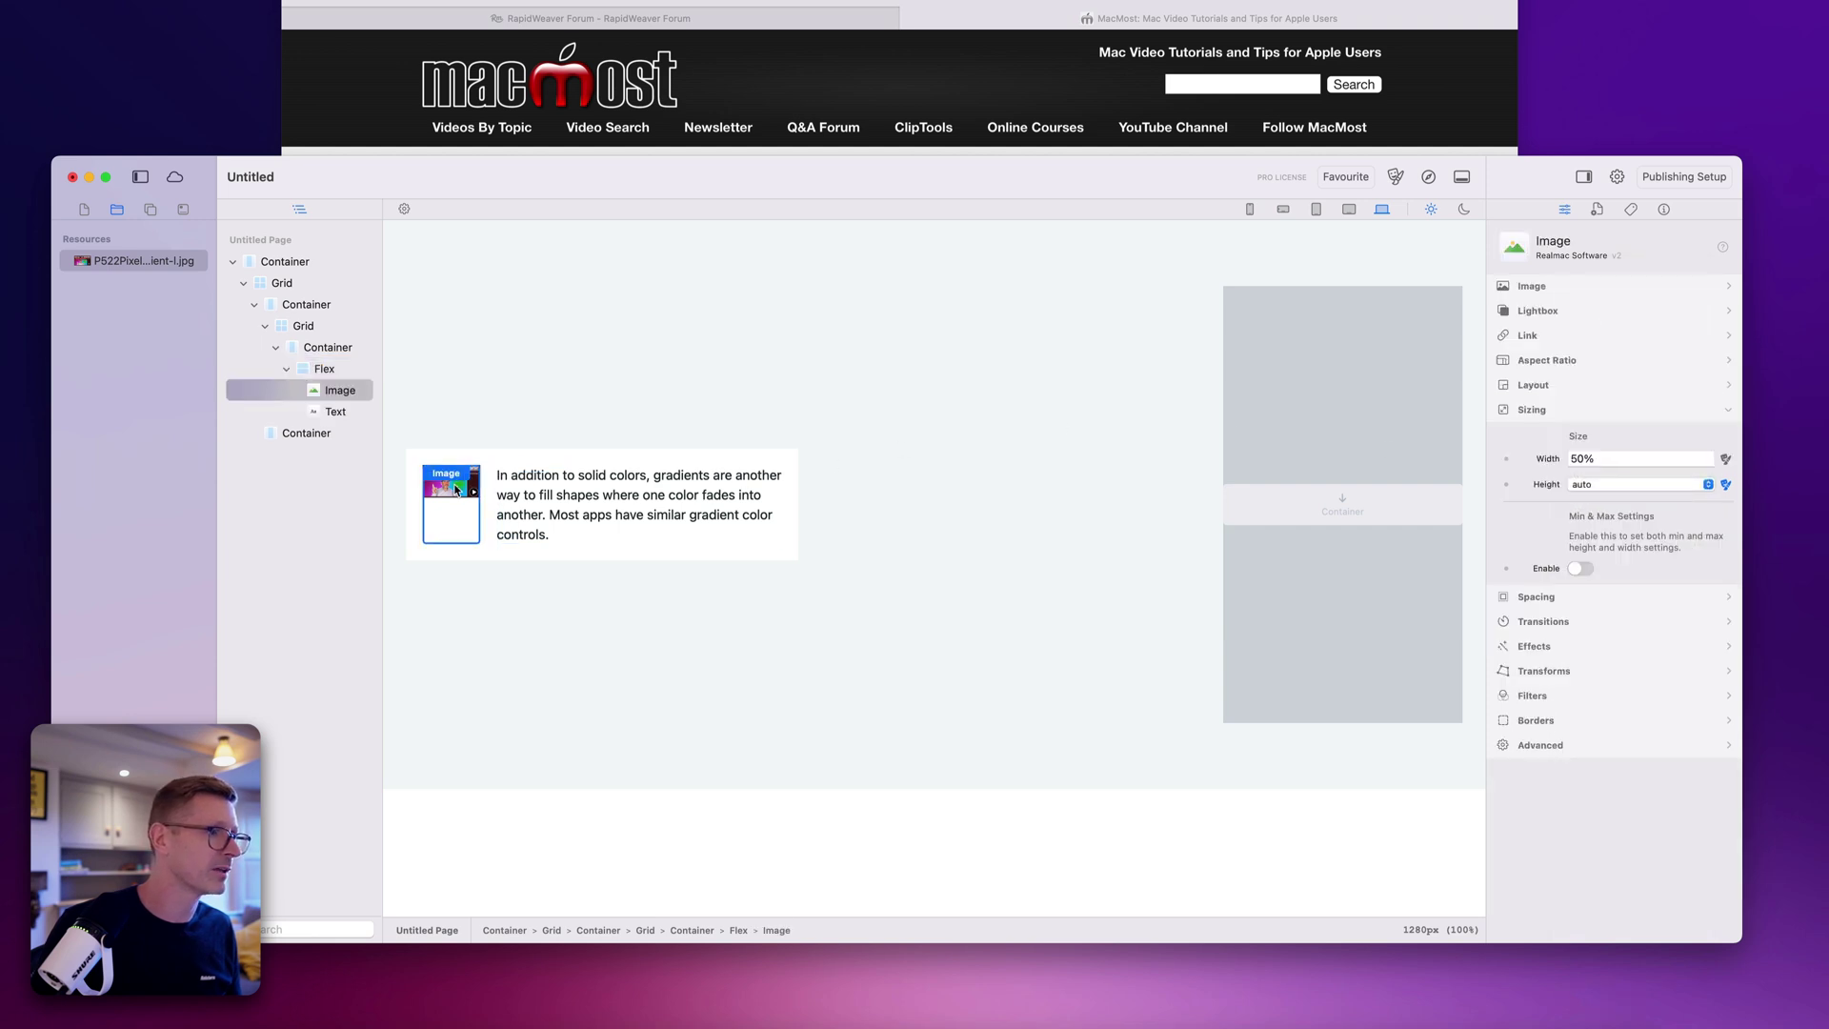
click(1627, 457)
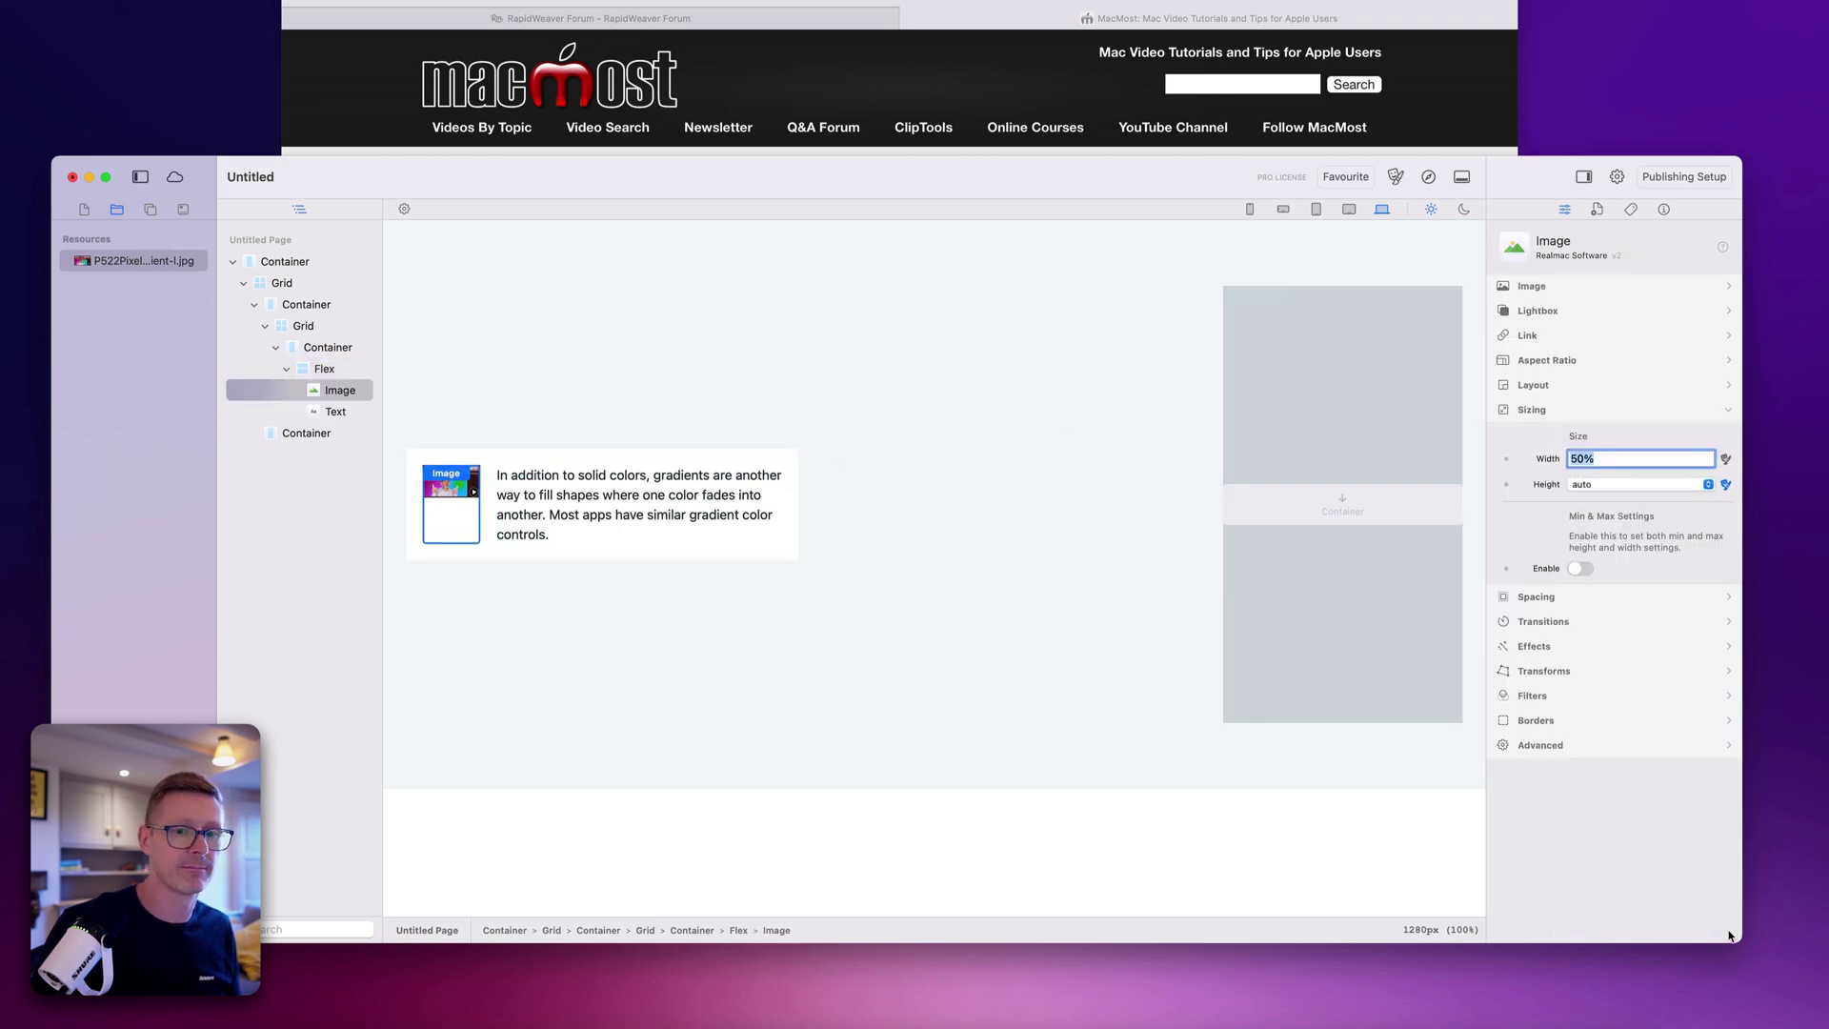
drag(1734, 936, 1793, 958)
click(565, 473)
Step: Duplicate the card container after checking the MacMost site for reference
click(276, 347)
click(656, 105)
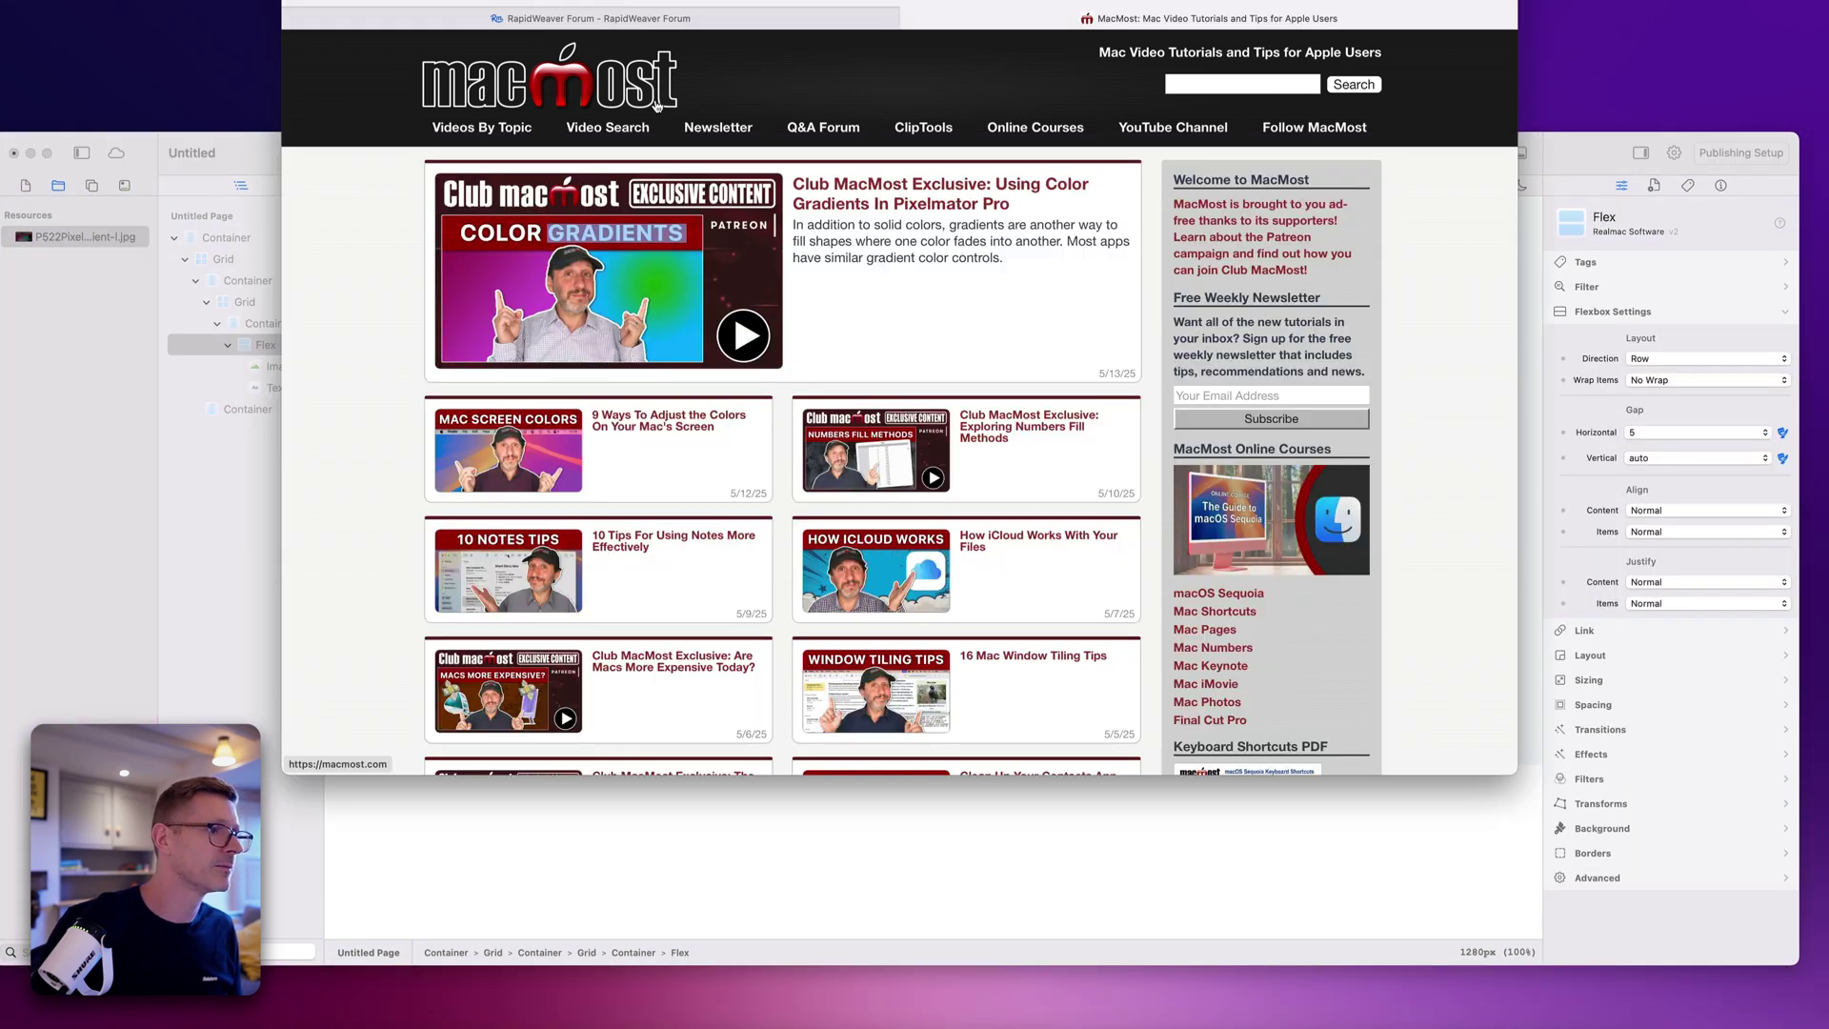
key(super+Tab)
click(656, 104)
key(super+Tab)
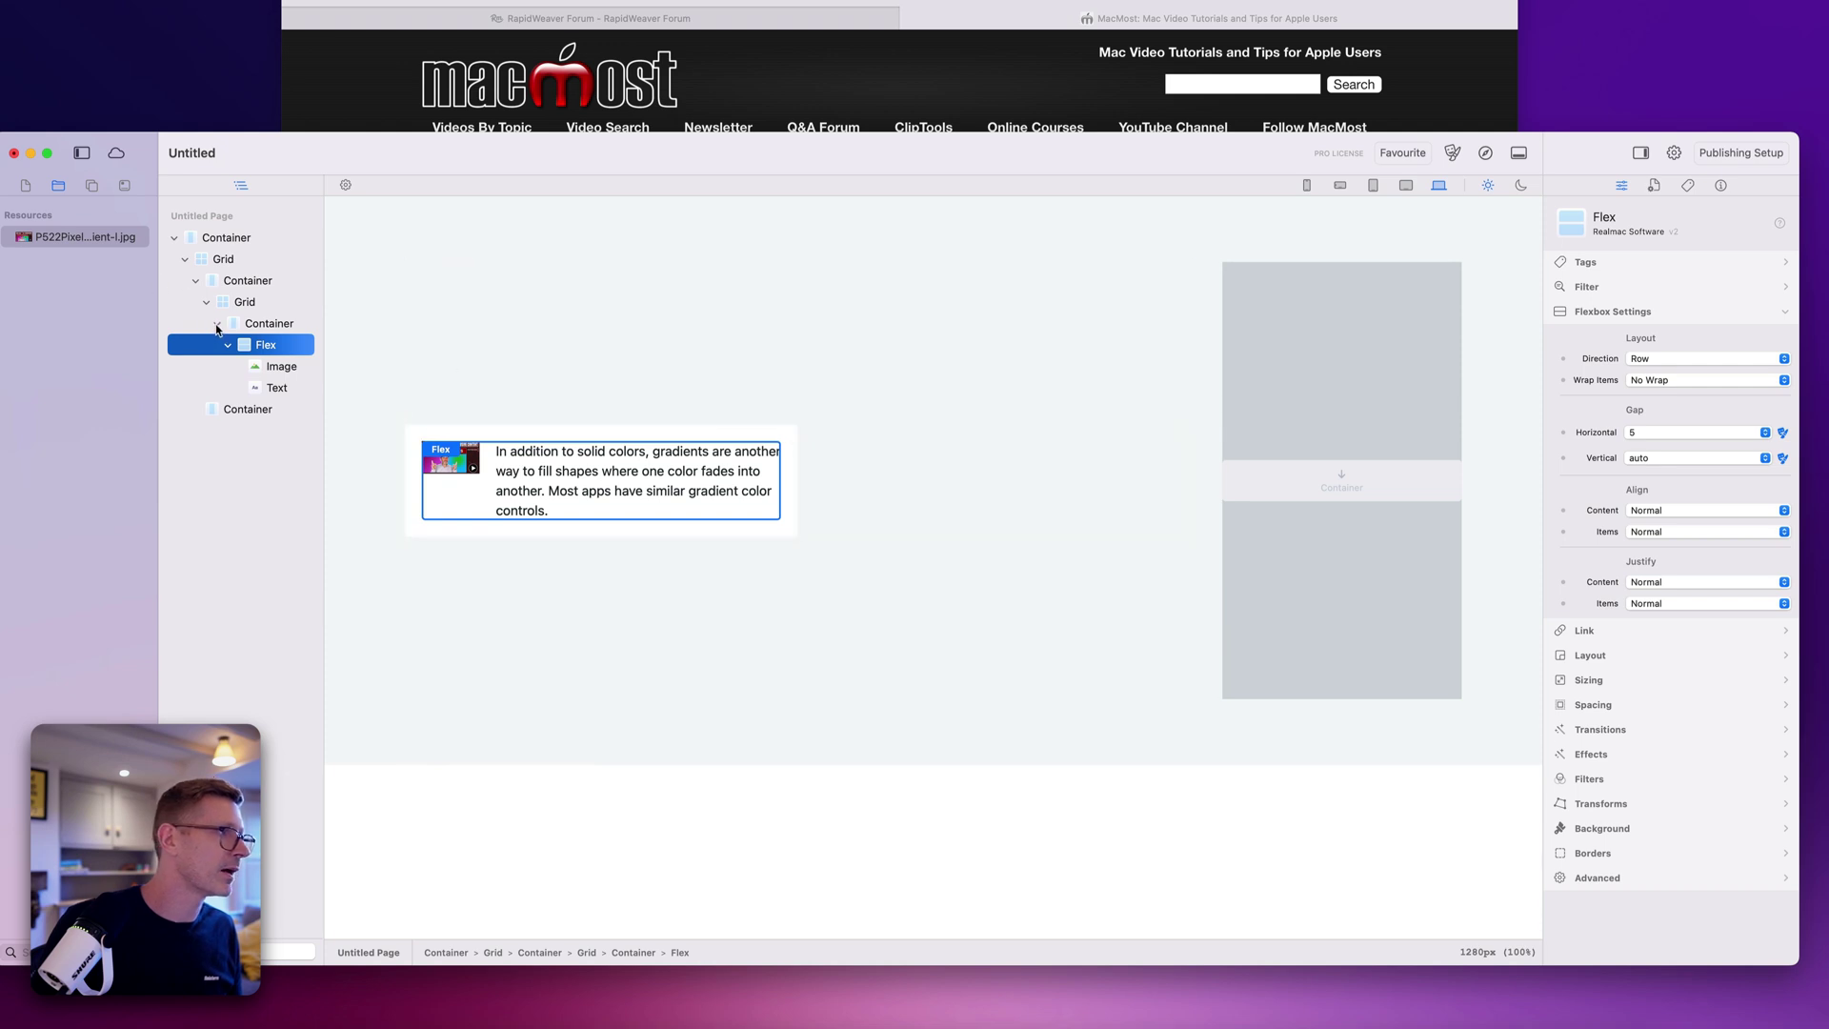
click(268, 323)
key(super+d)
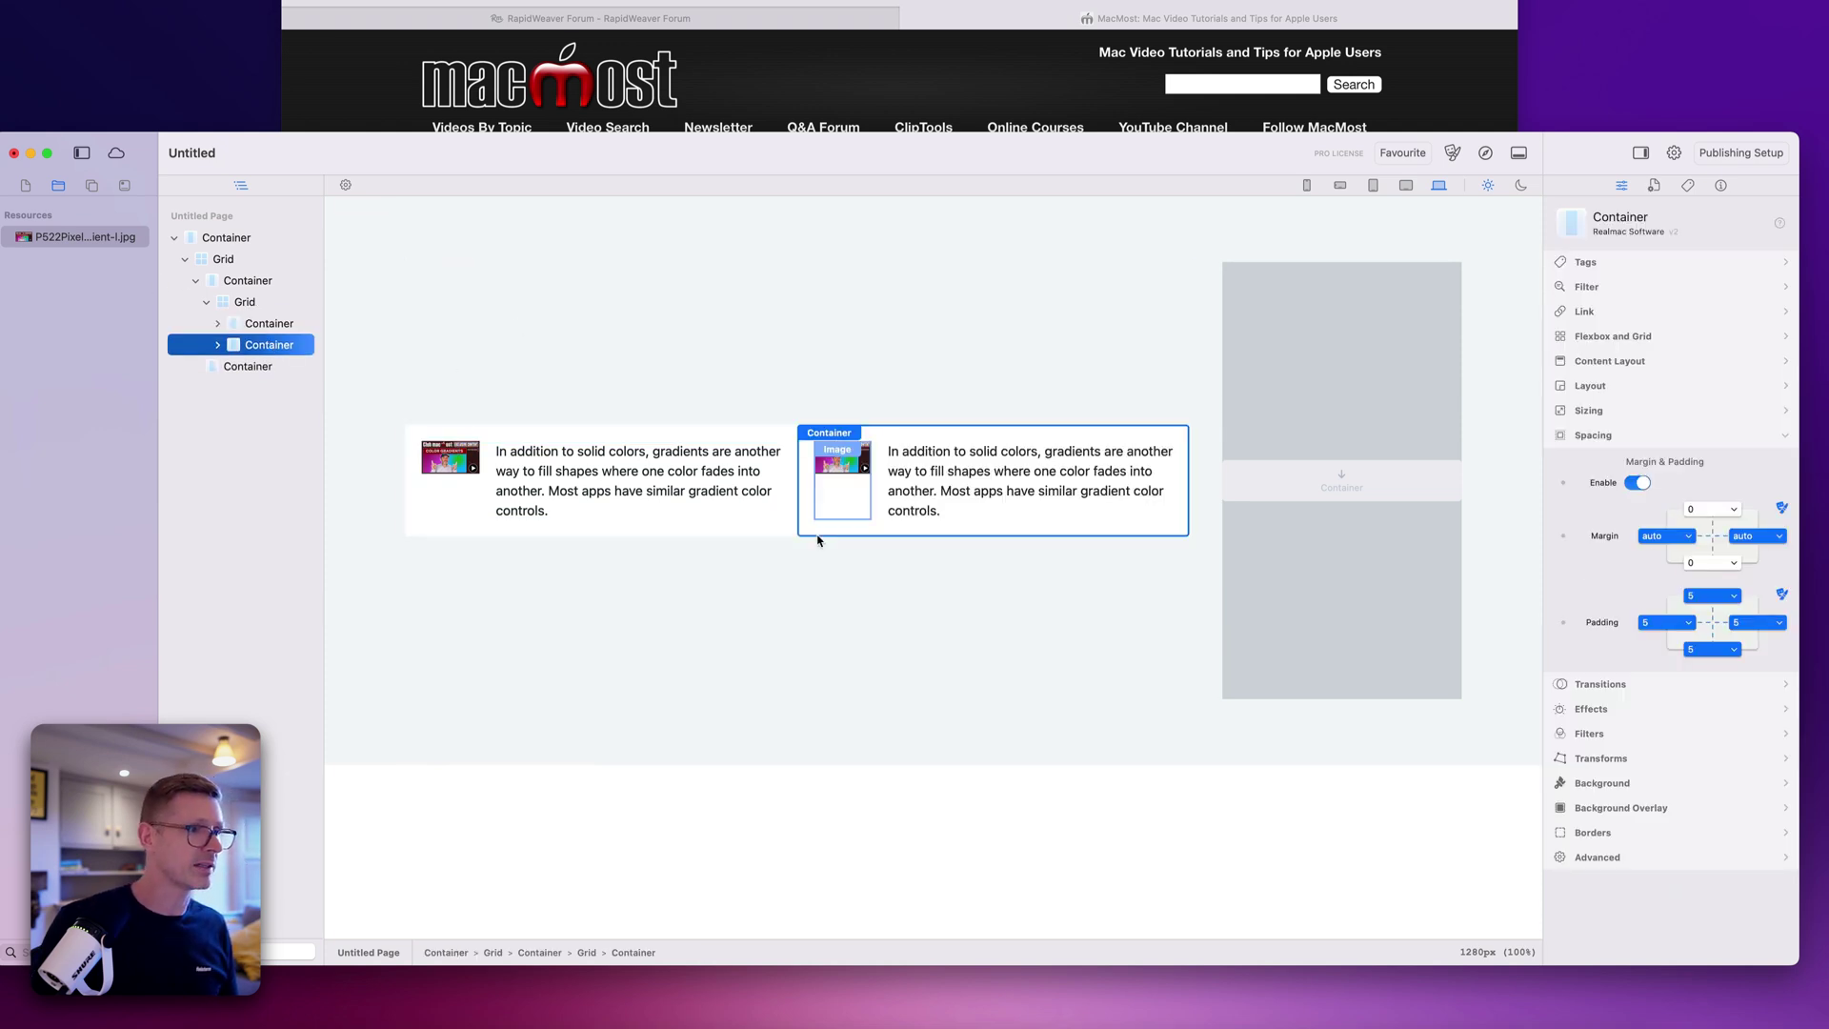
Step: Set the grid's horizontal and vertical gaps to 5
click(257, 305)
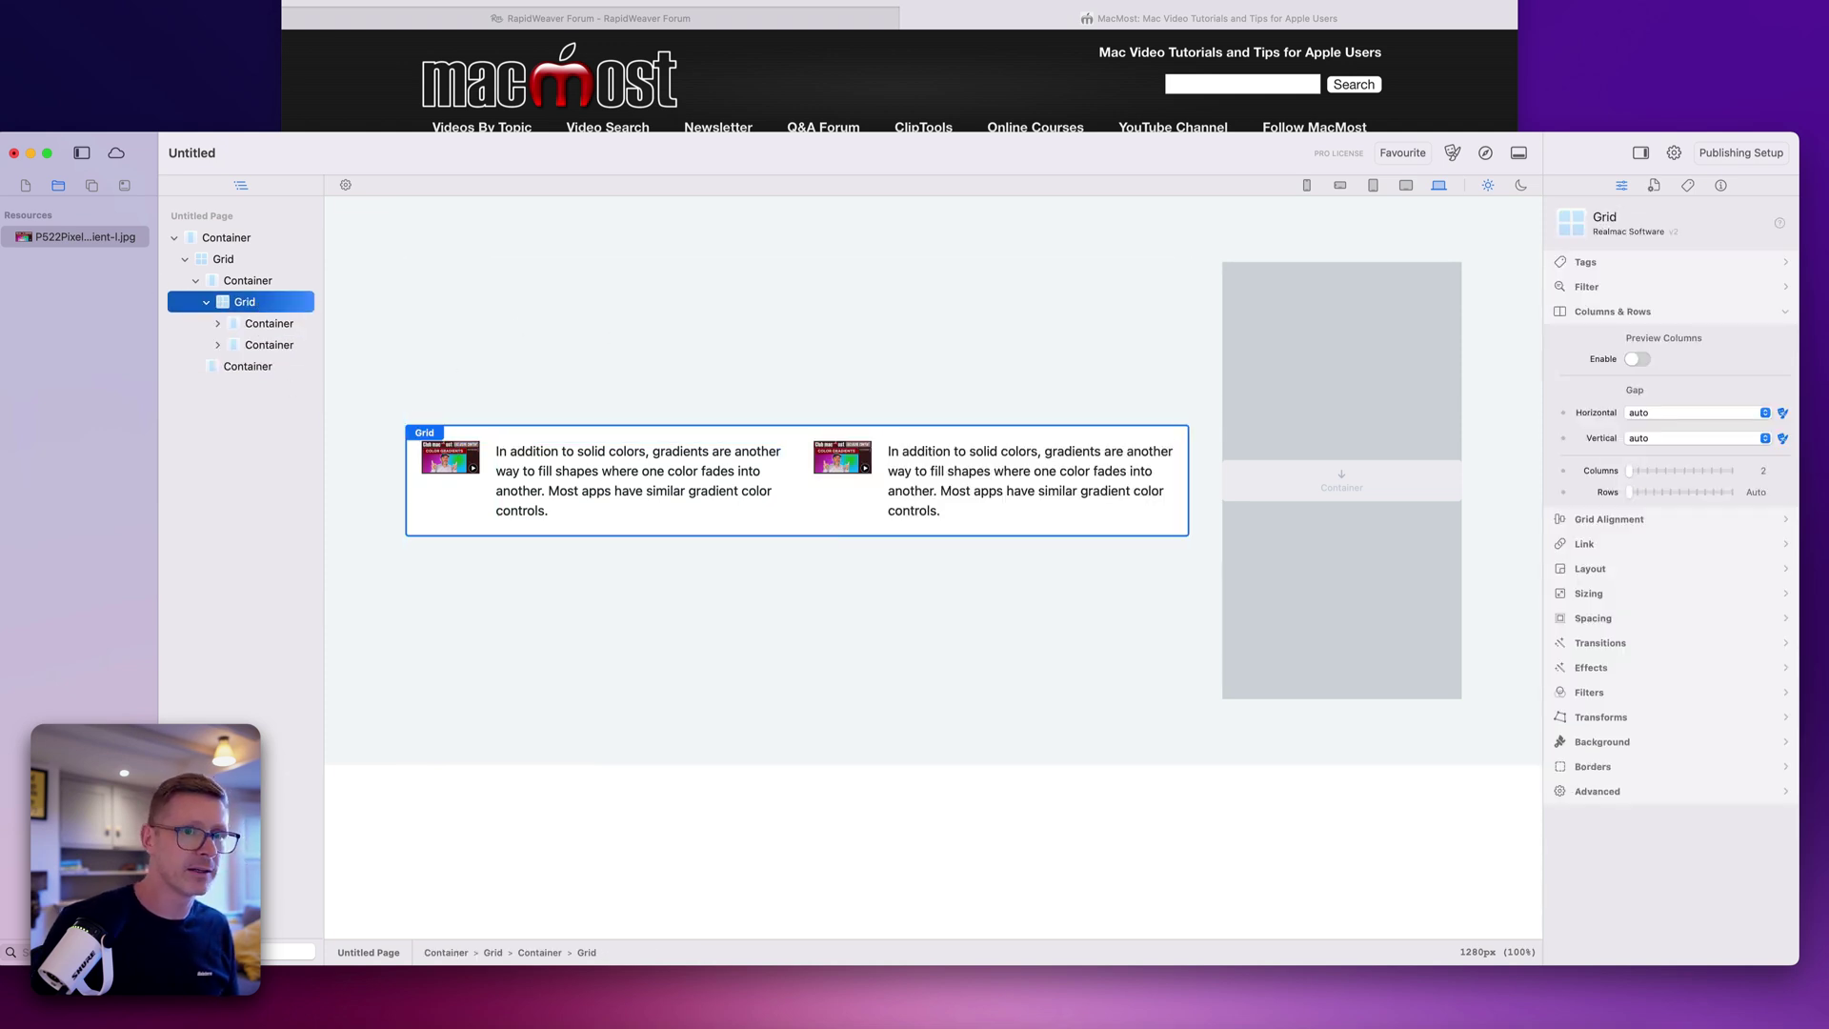
click(1633, 416)
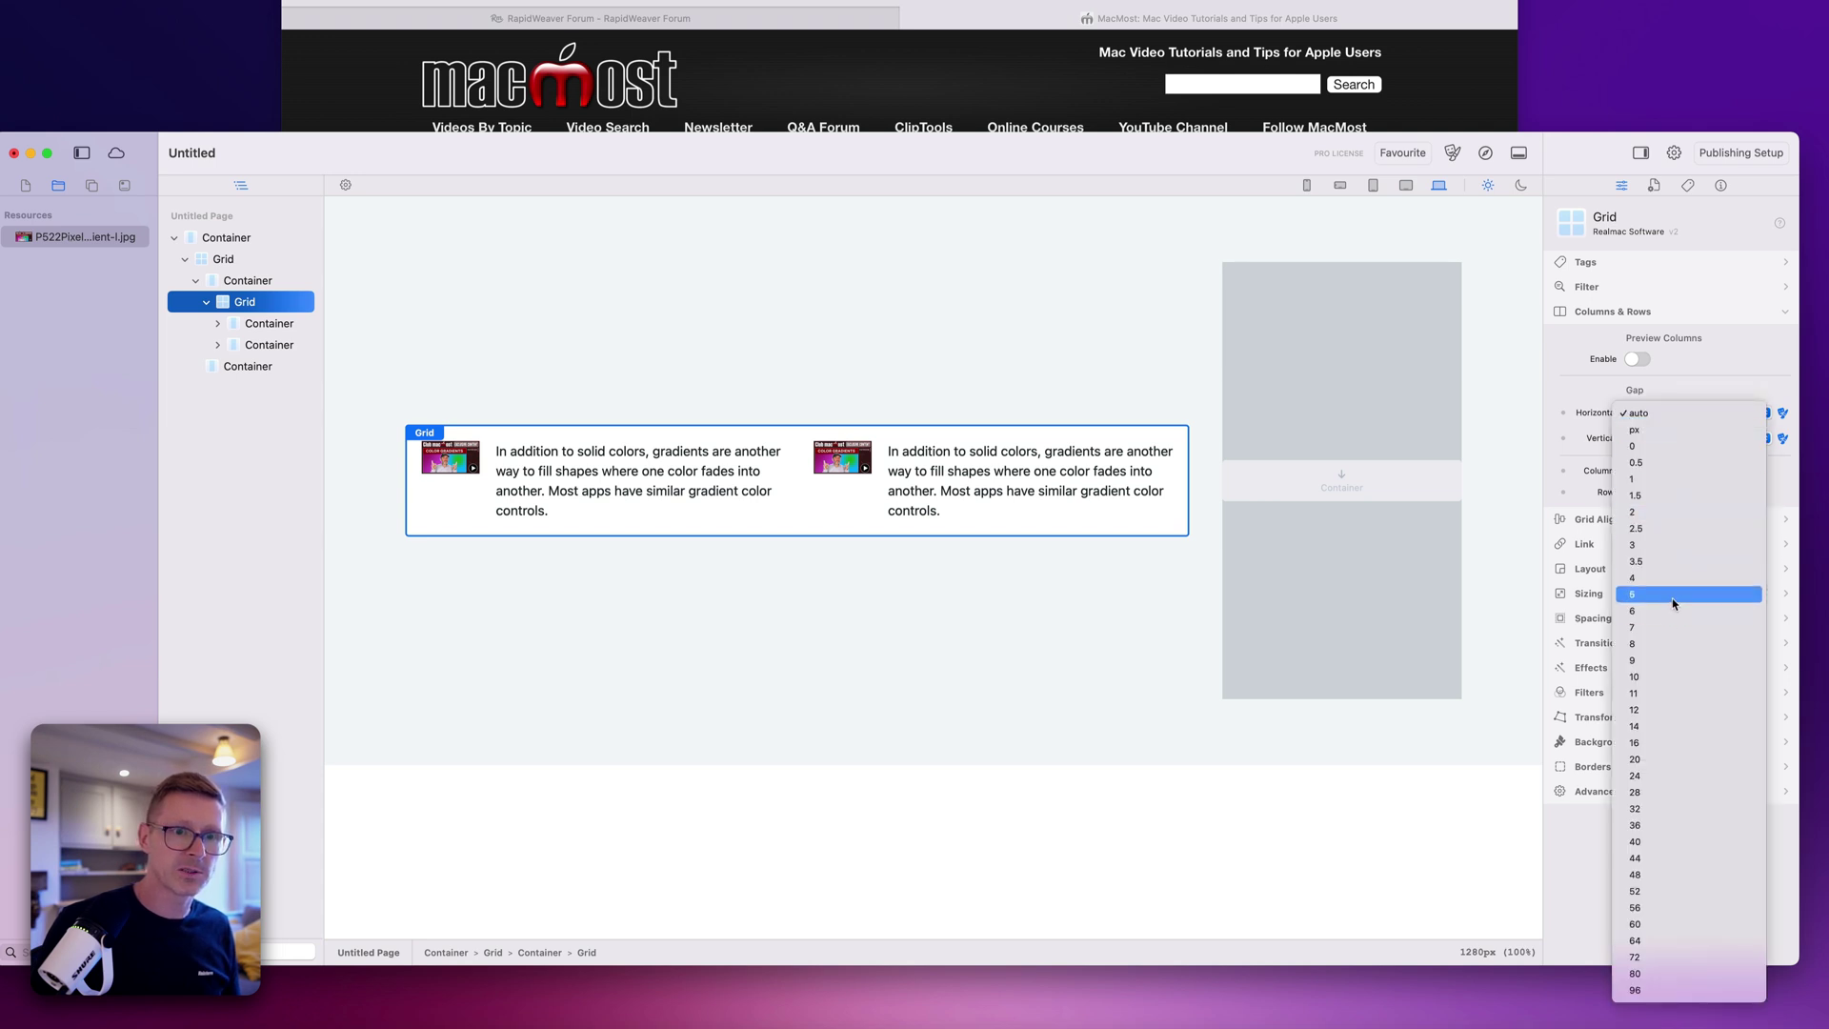
click(1674, 604)
click(1669, 438)
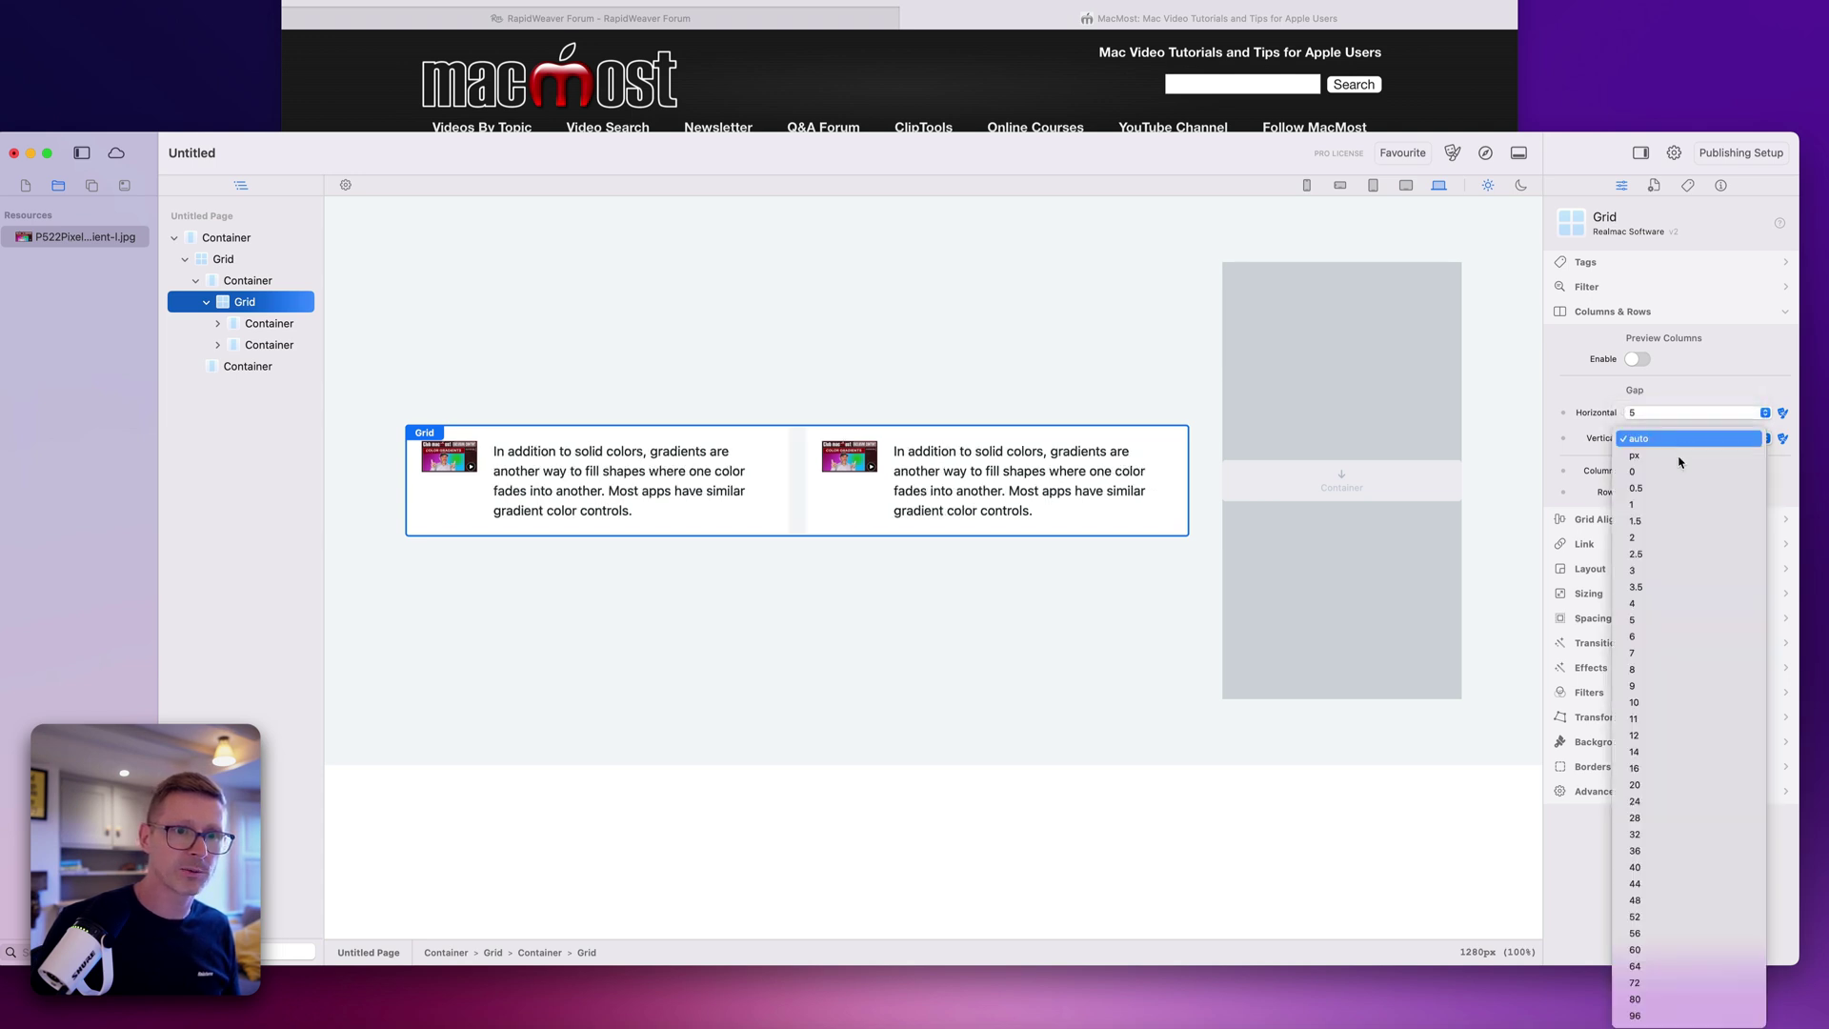
click(1672, 620)
click(972, 395)
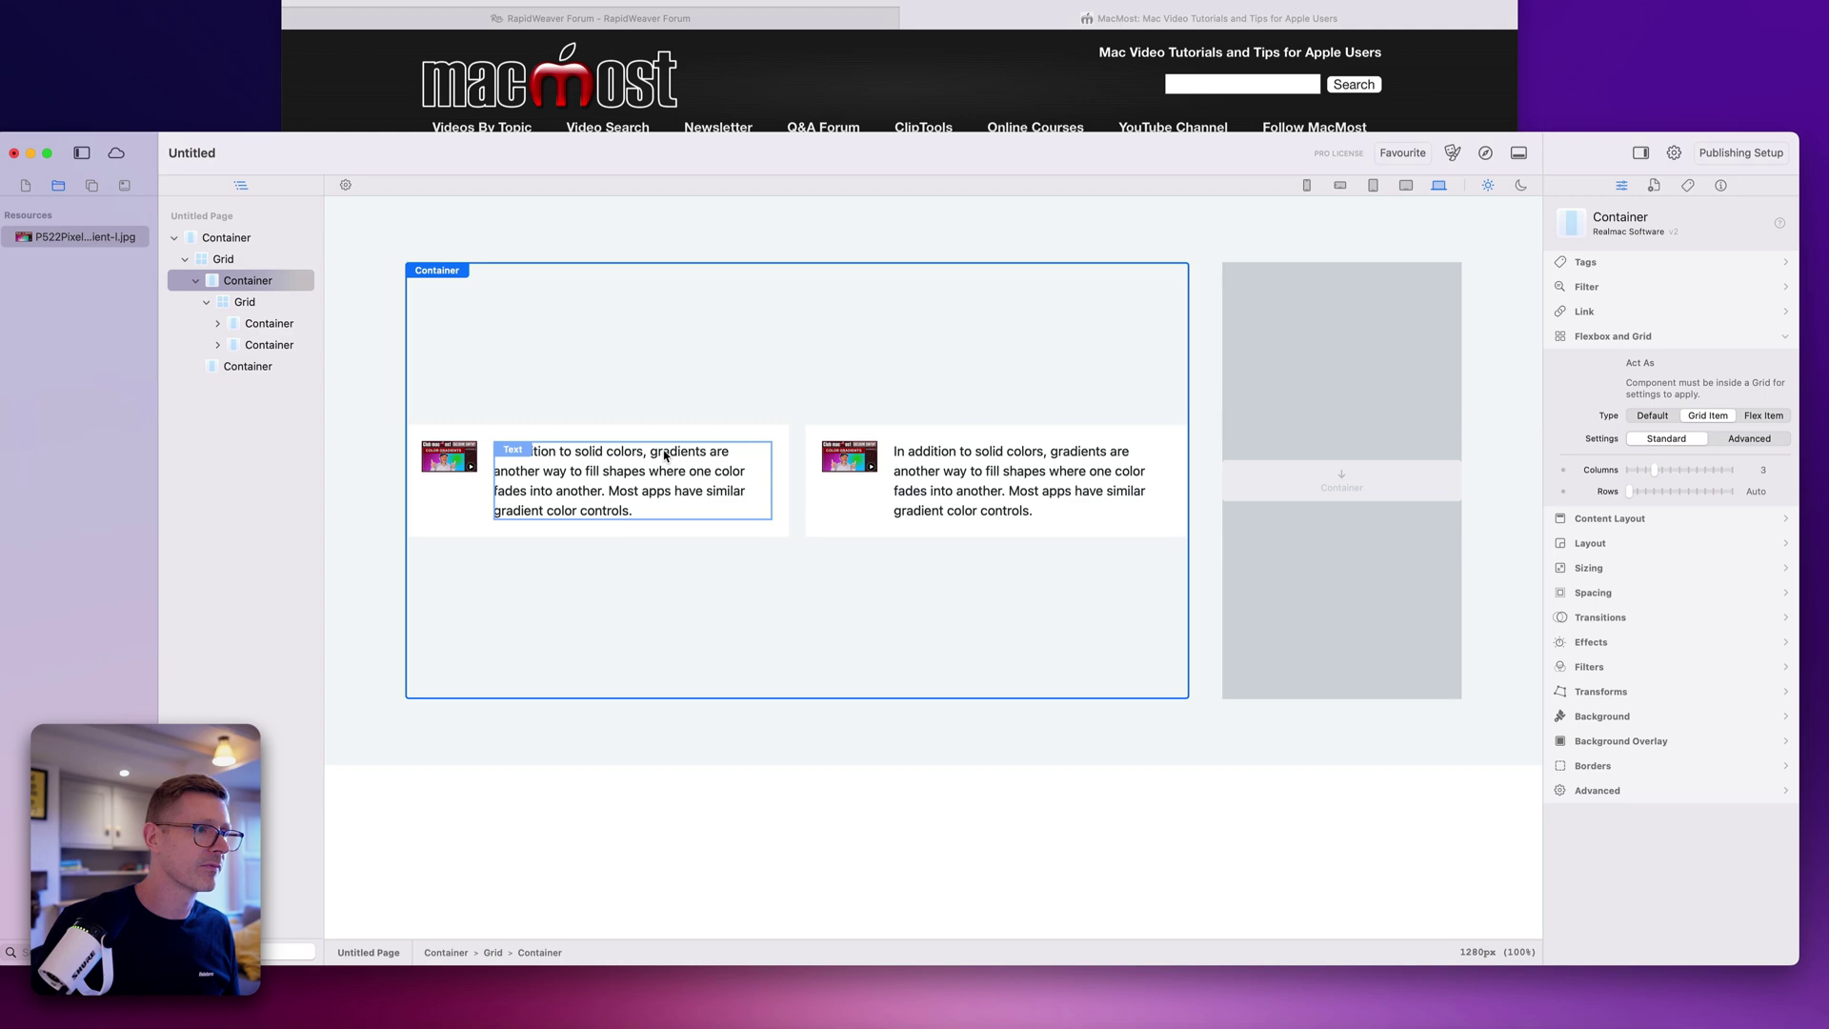
click(269, 323)
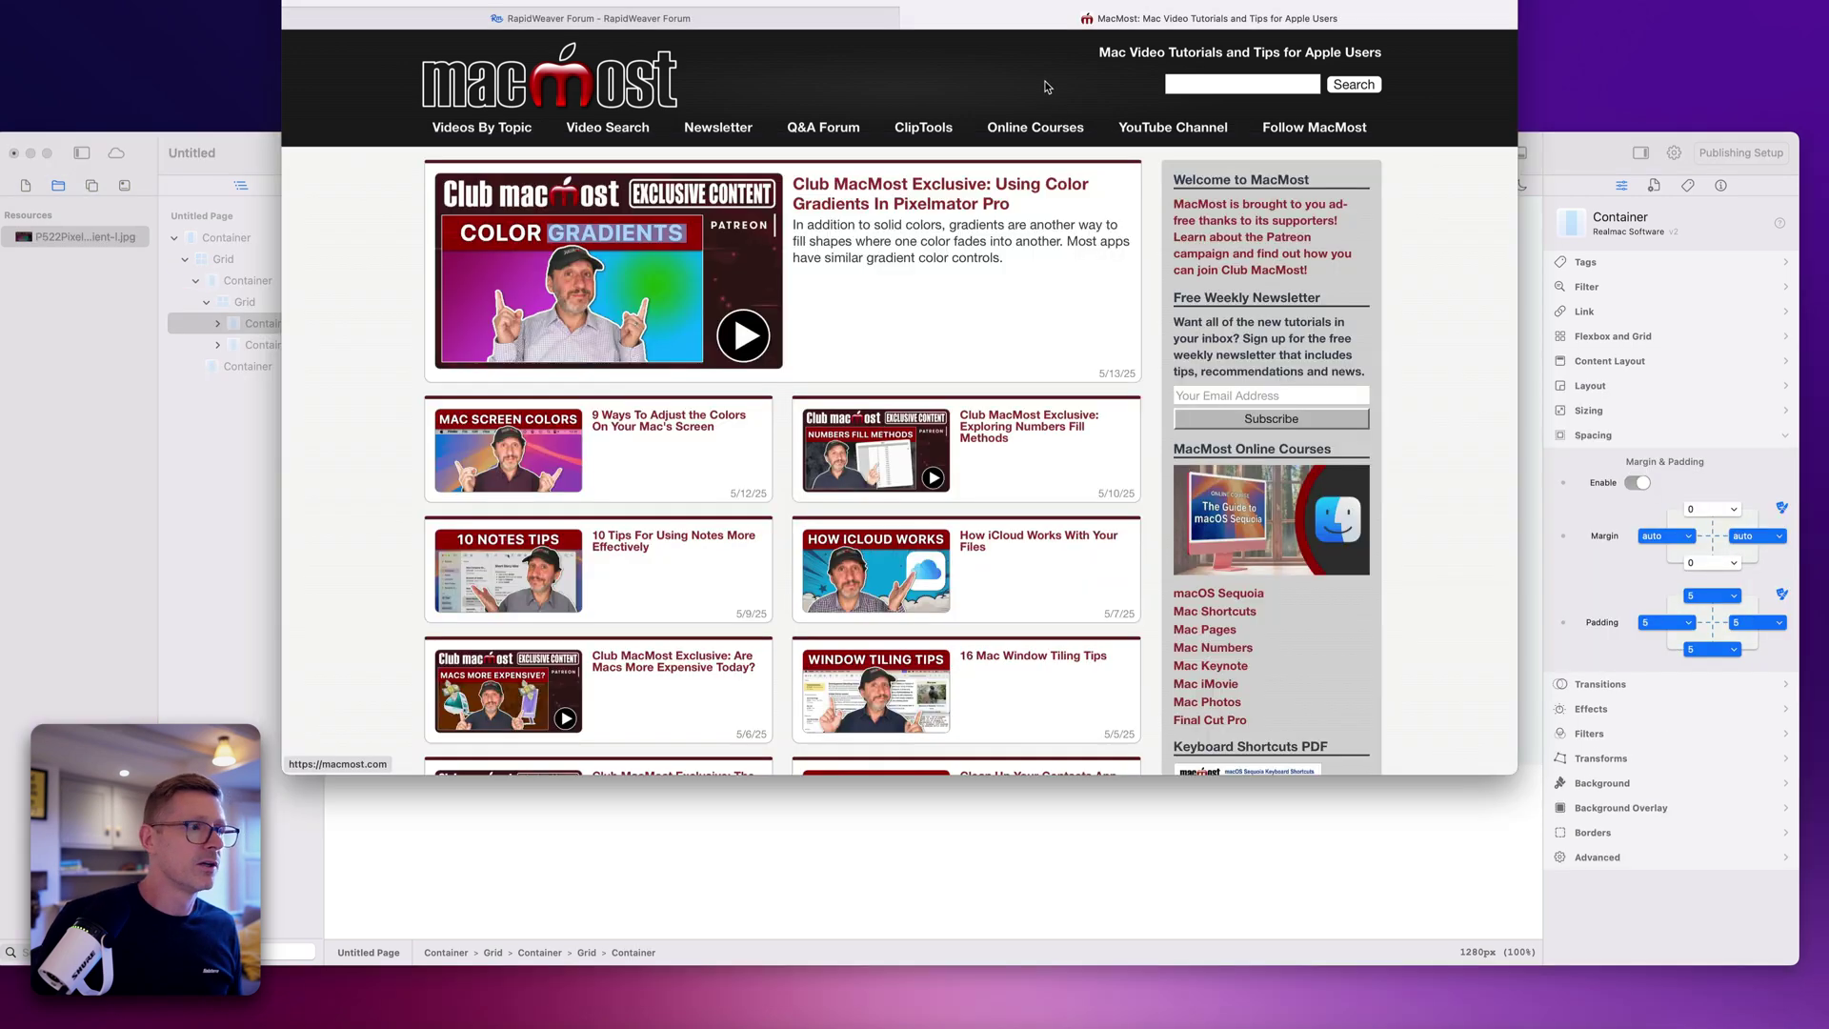
click(1059, 112)
Step: Give the first card a static border, width 1 on the top, left, right and bottom
click(1188, 881)
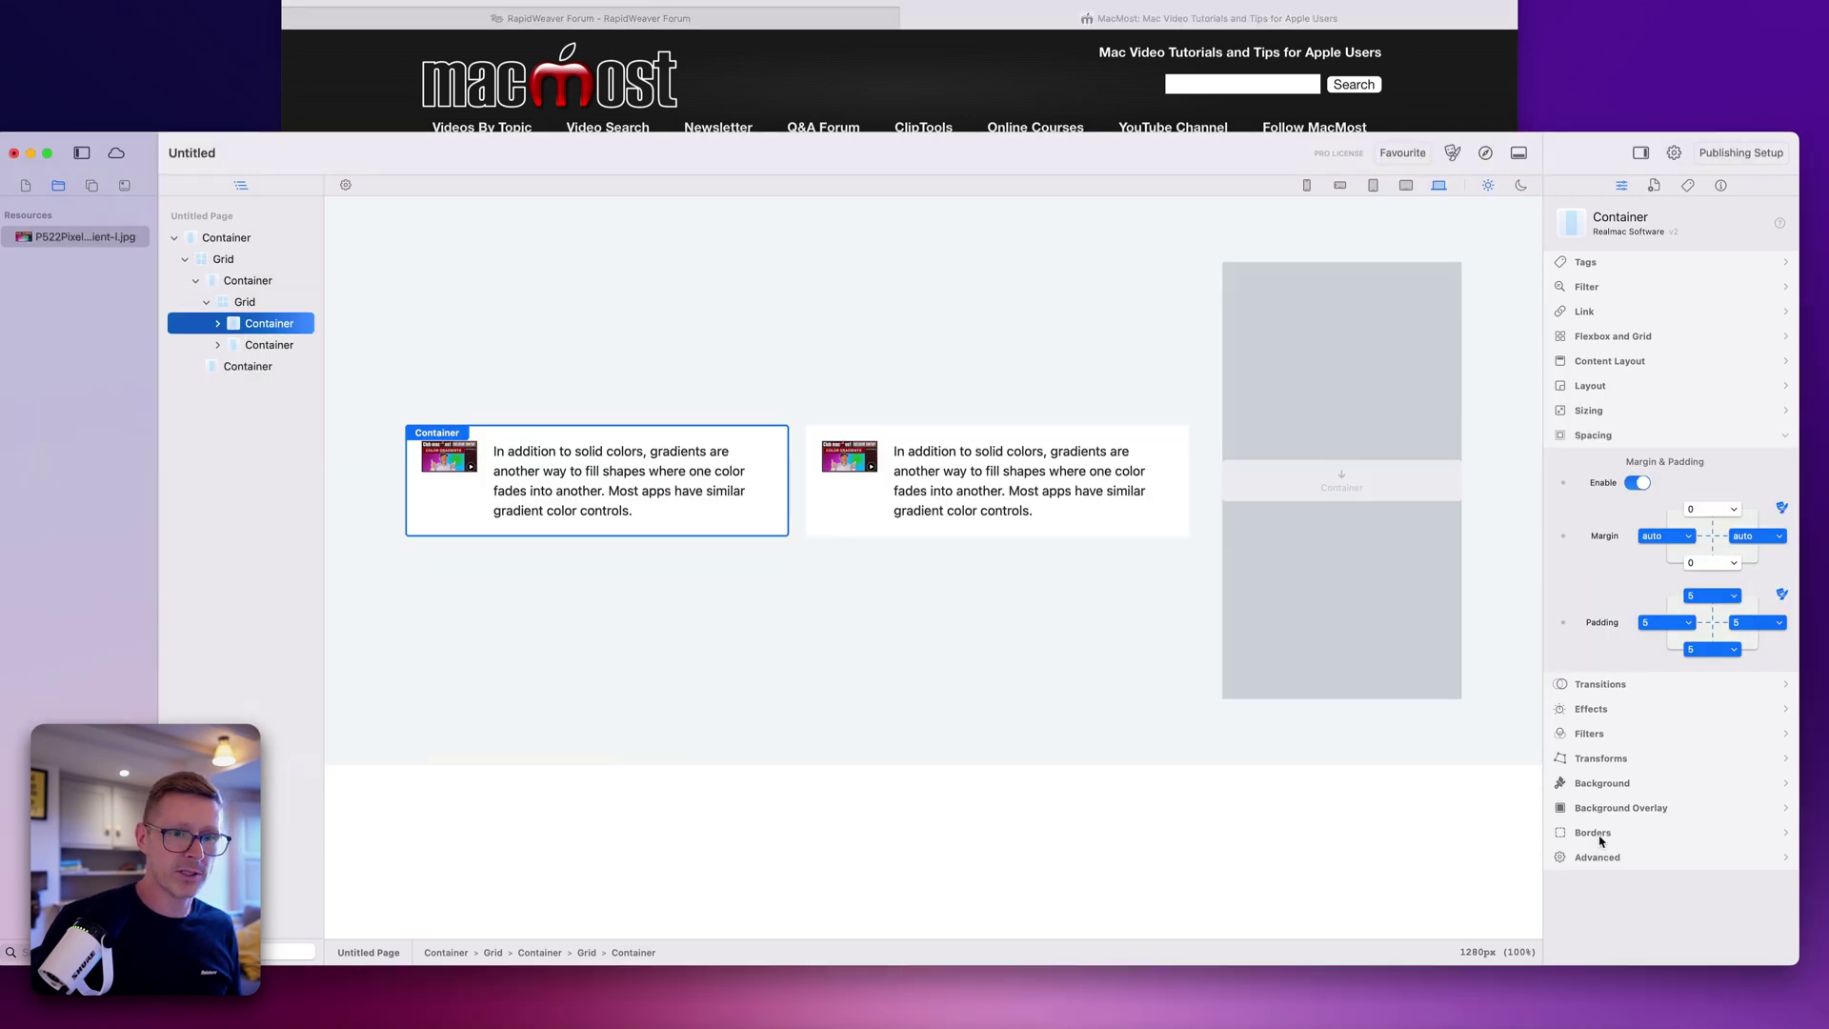
click(1600, 838)
click(1709, 636)
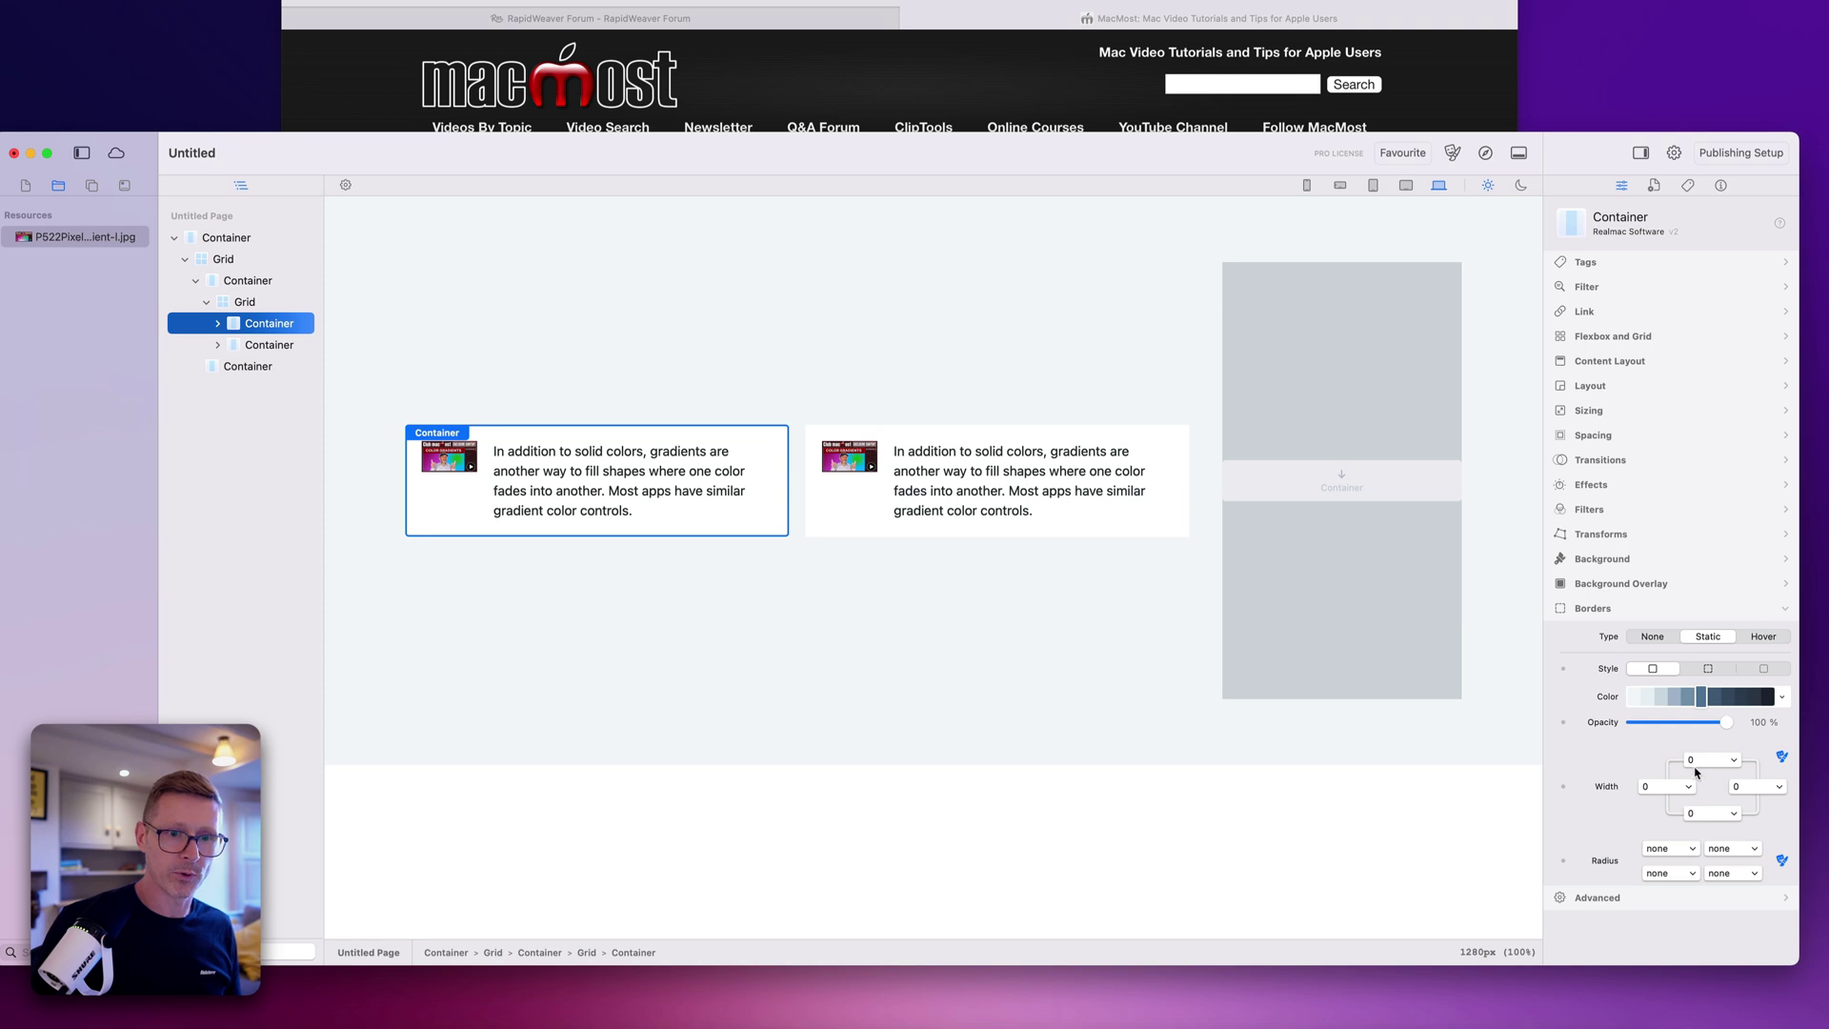
click(1697, 768)
click(1705, 832)
click(1668, 786)
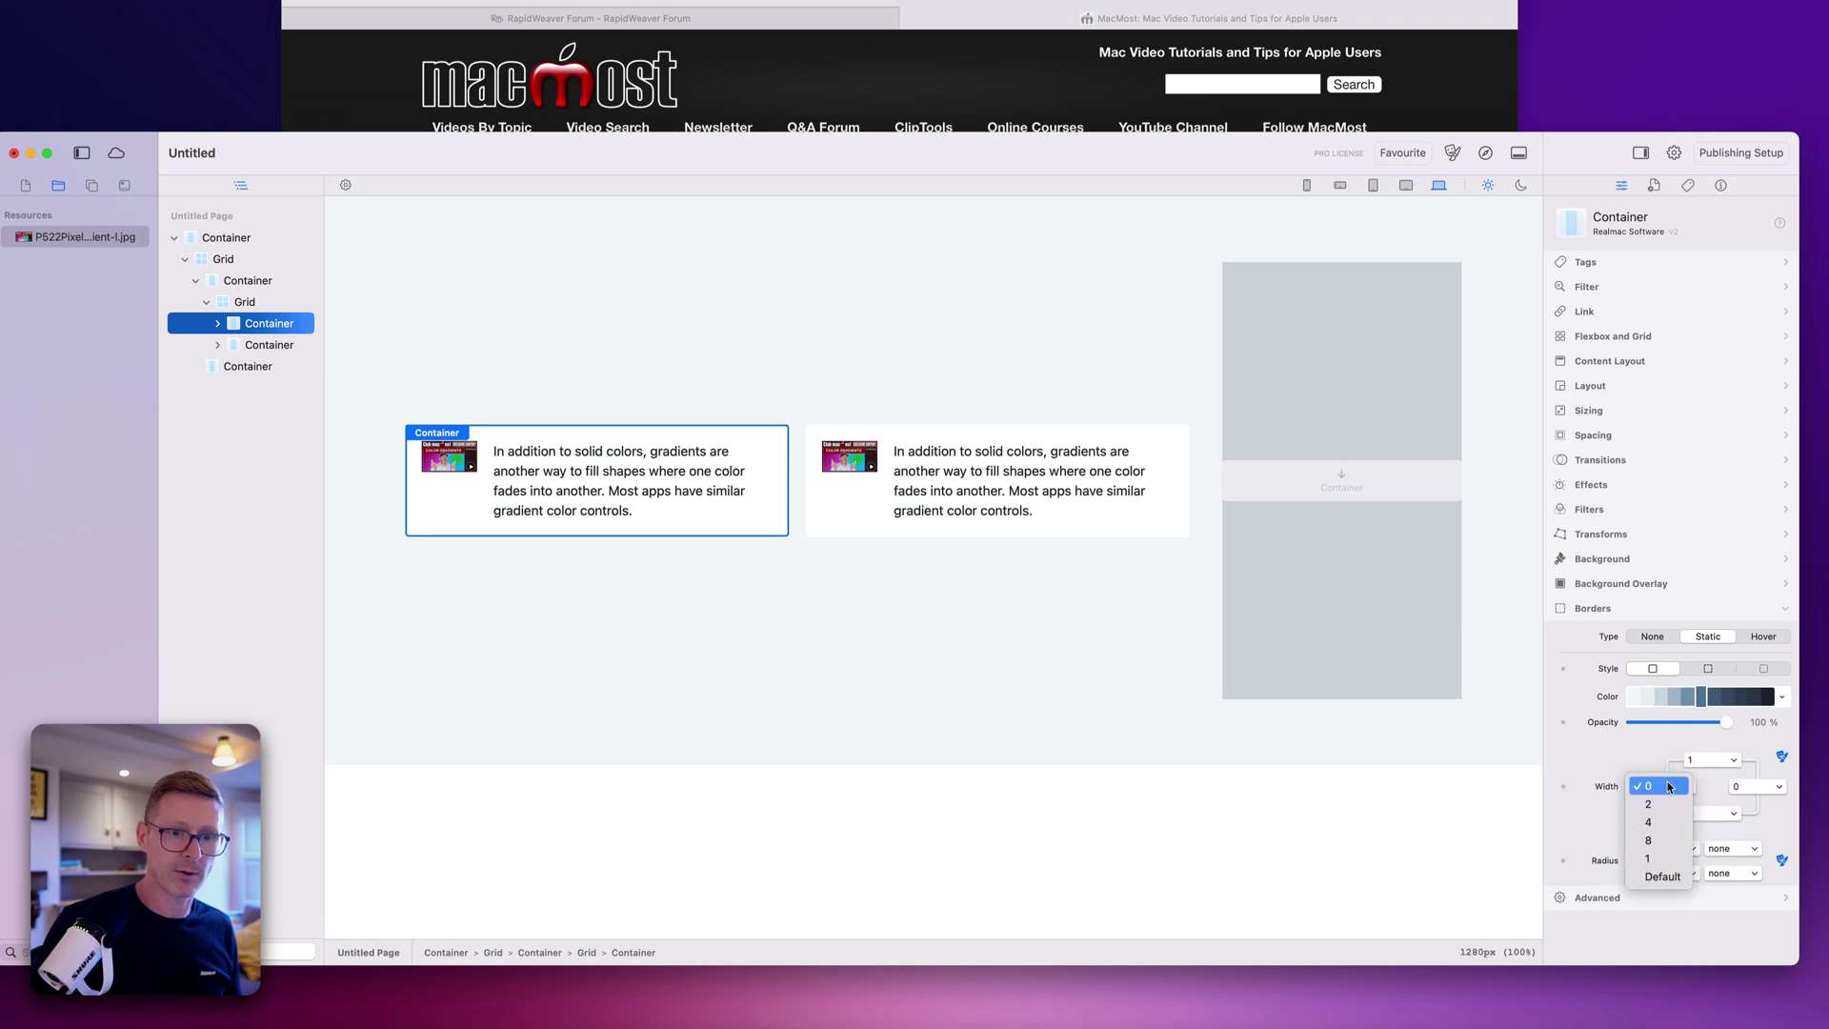
click(1649, 858)
click(1757, 786)
click(1727, 858)
click(1710, 812)
click(1727, 885)
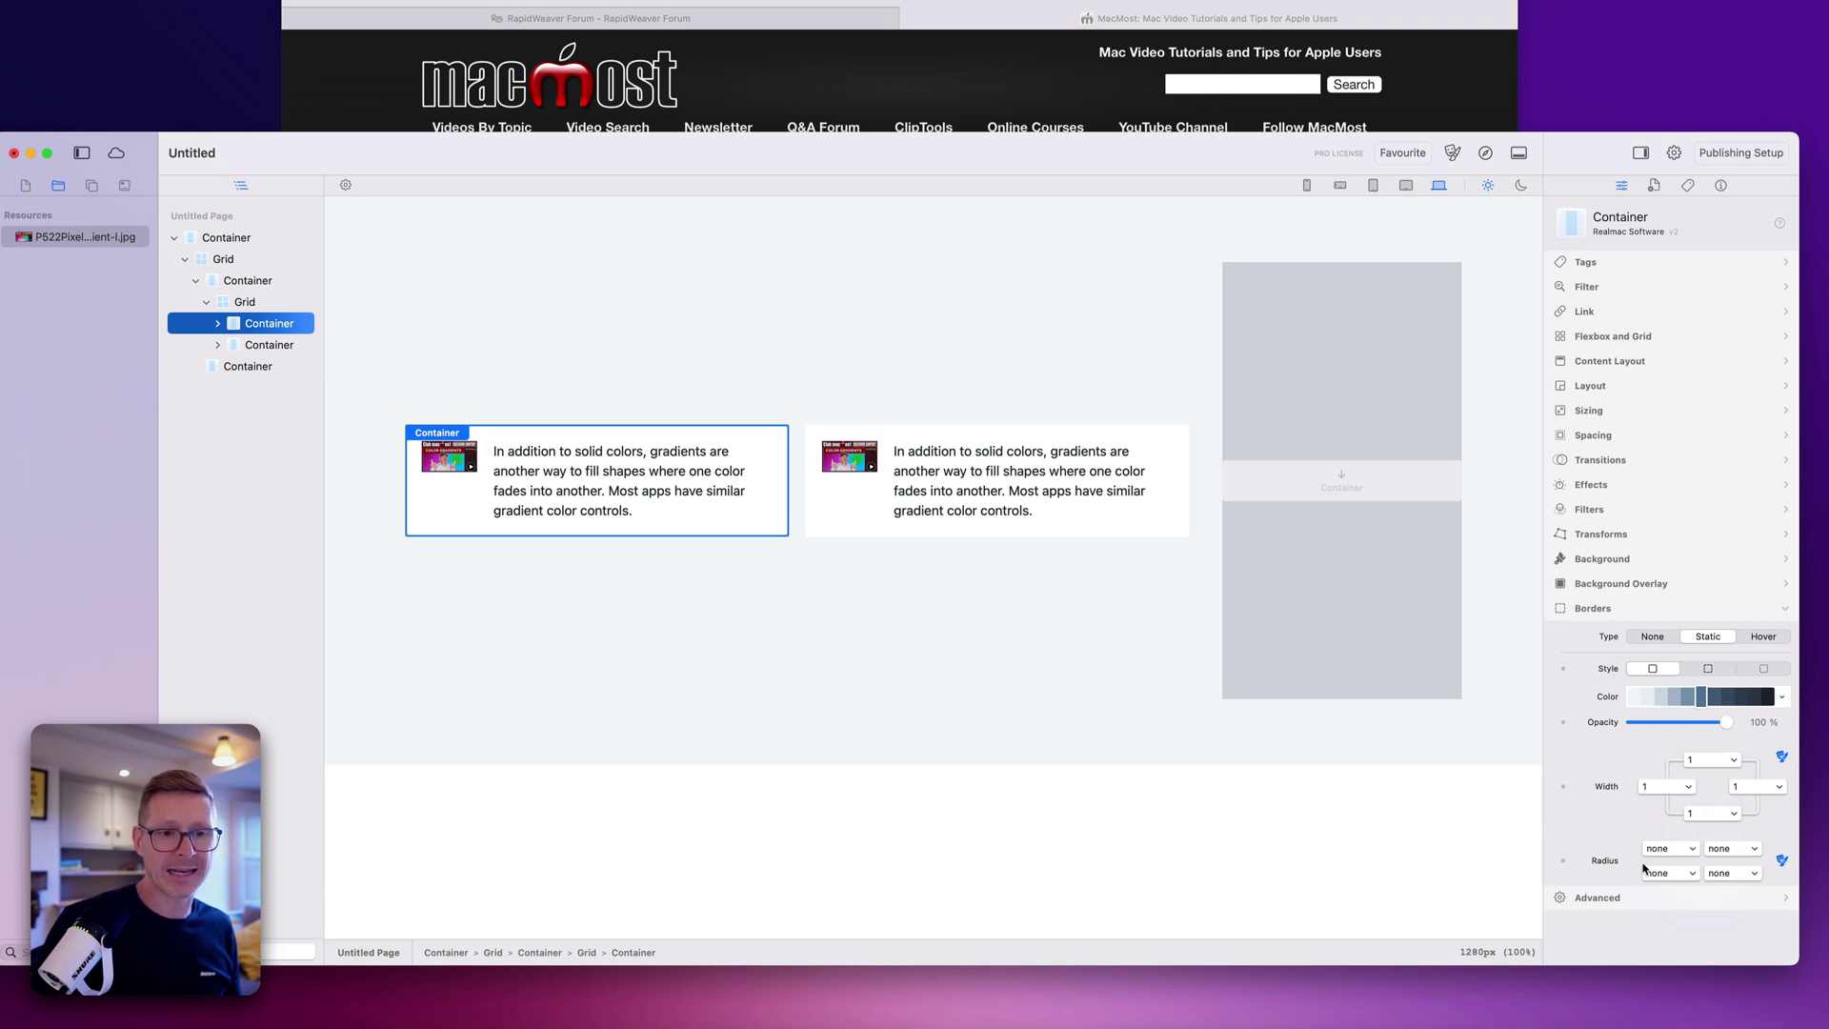
Step: Set all four corner radii of the first card's border to Default
click(1672, 852)
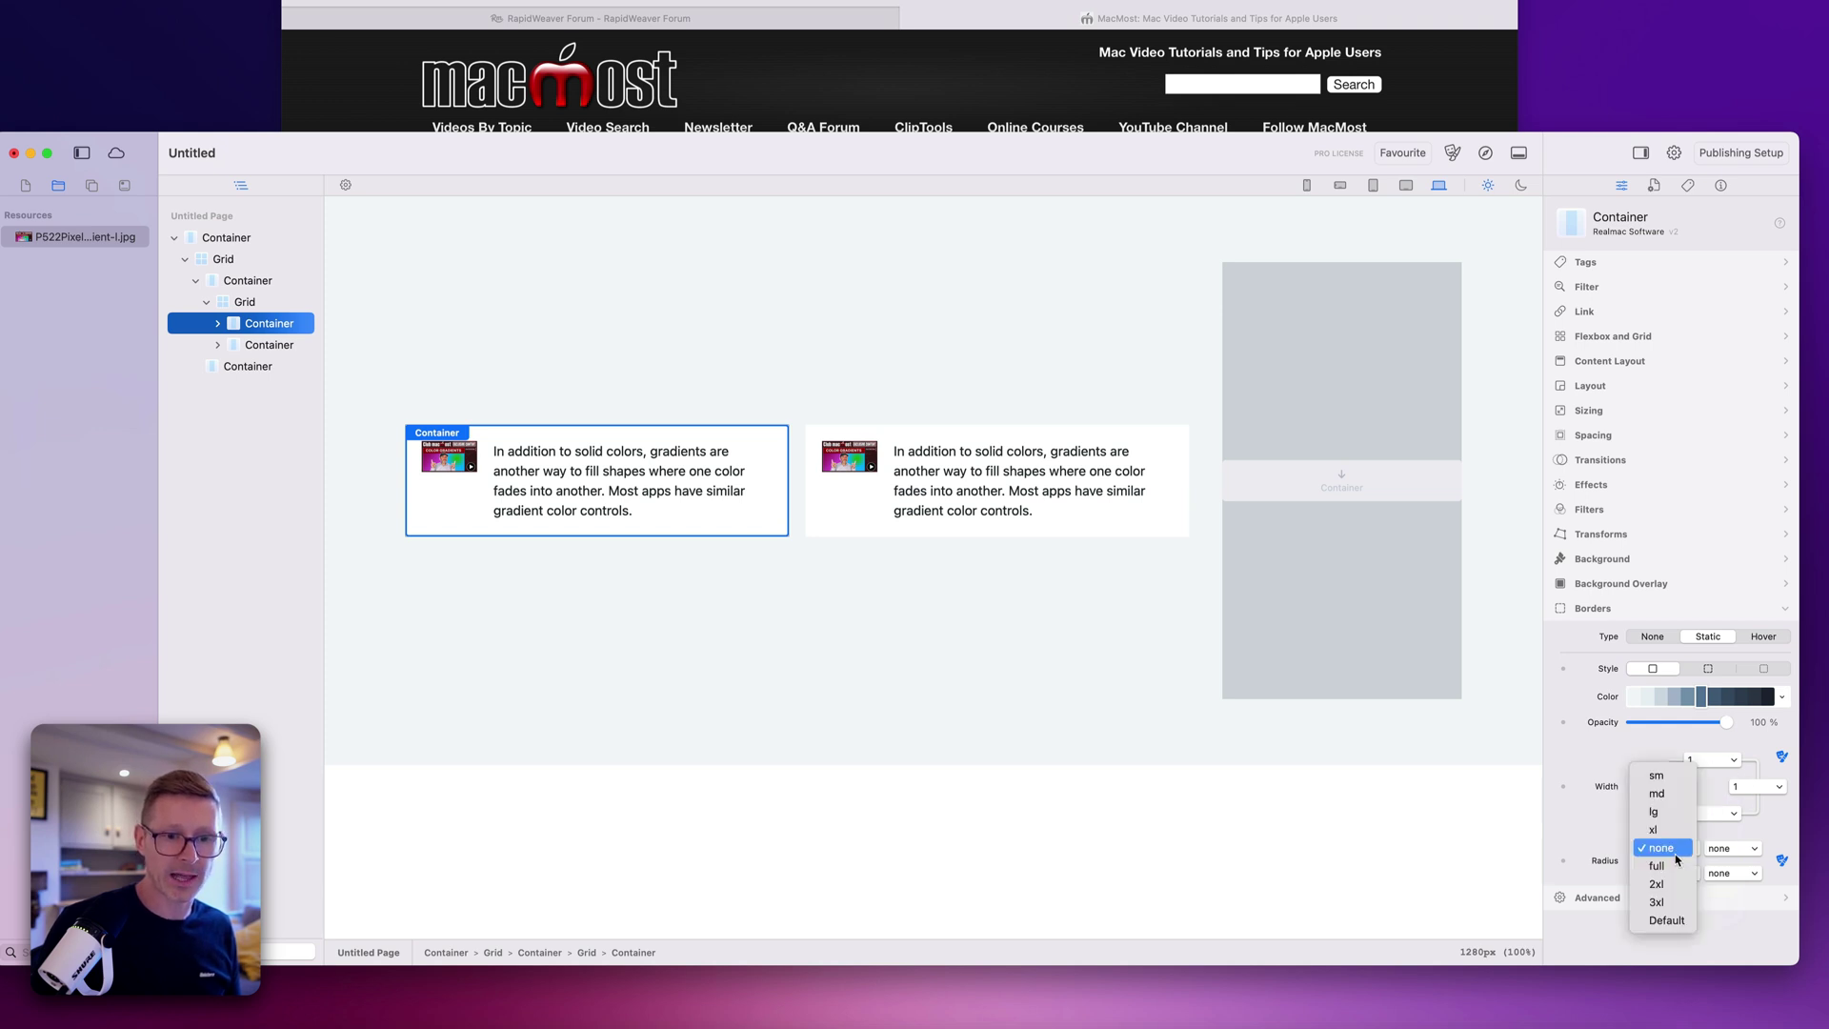
click(1677, 920)
click(1730, 849)
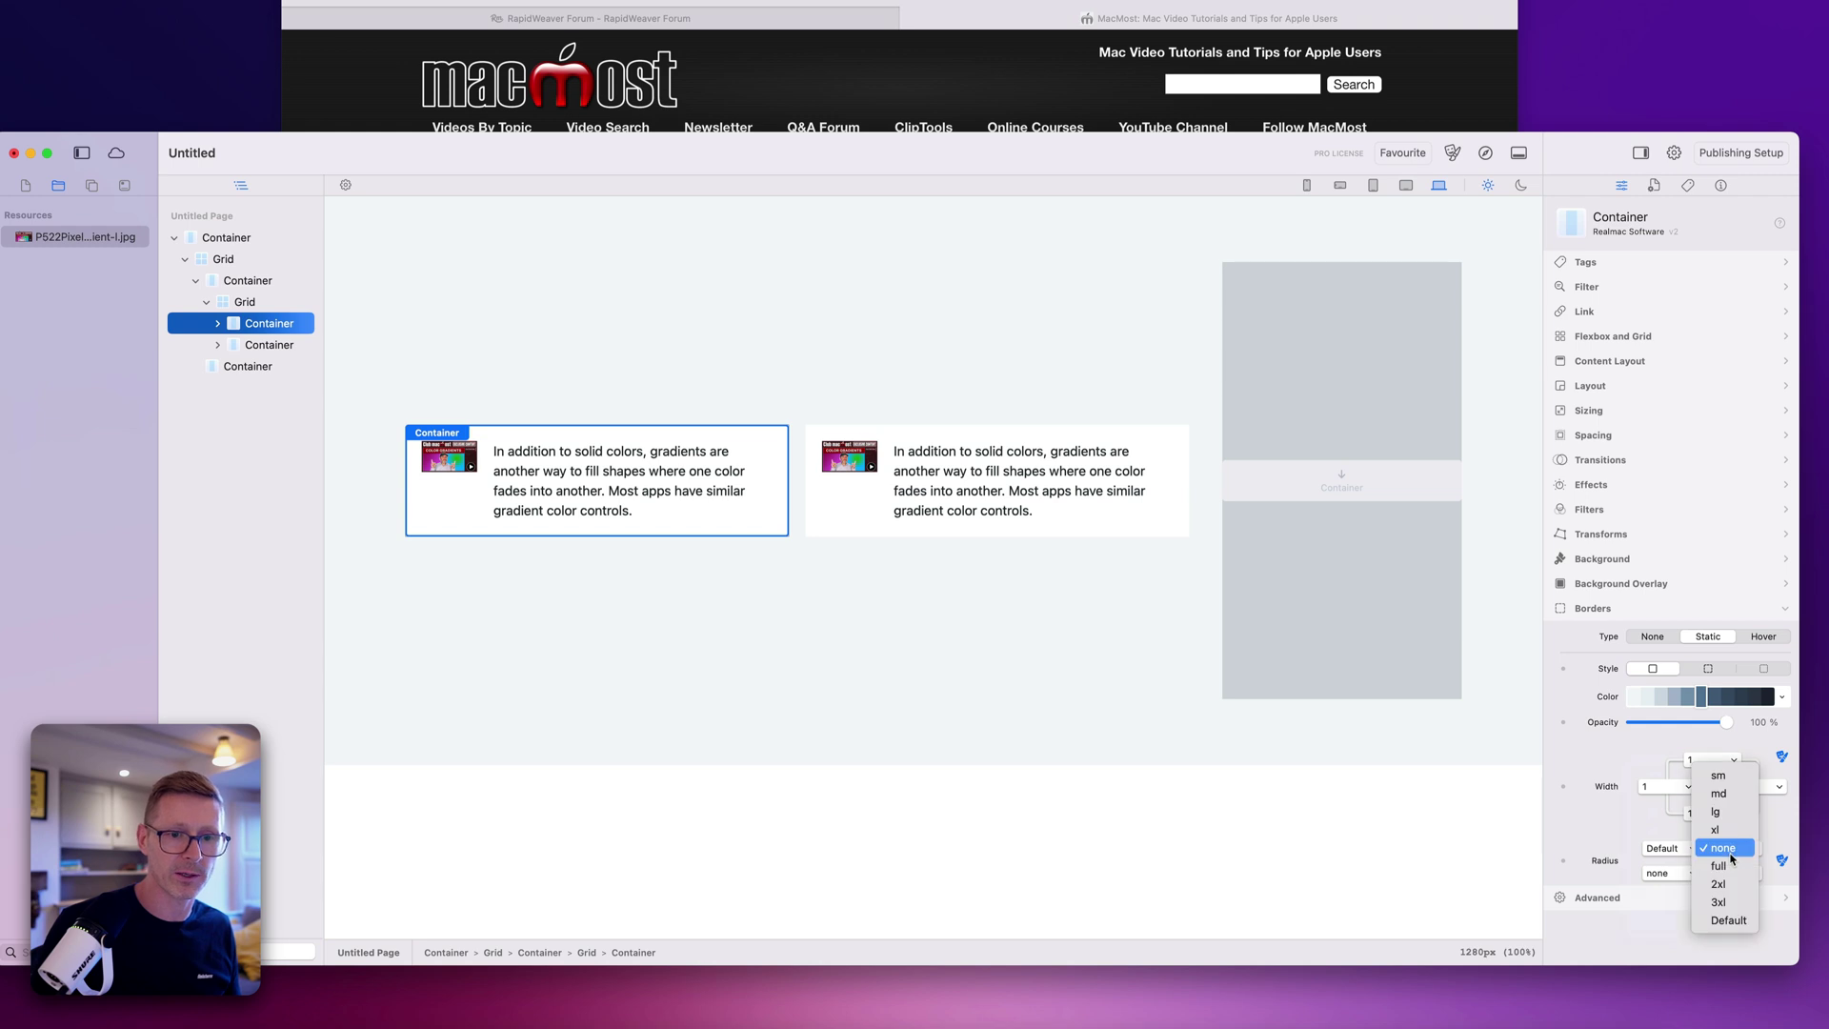
click(1729, 920)
click(1665, 873)
click(1665, 946)
click(1730, 873)
click(1726, 946)
Step: Compare the page's container layout with the MacMost site
click(758, 351)
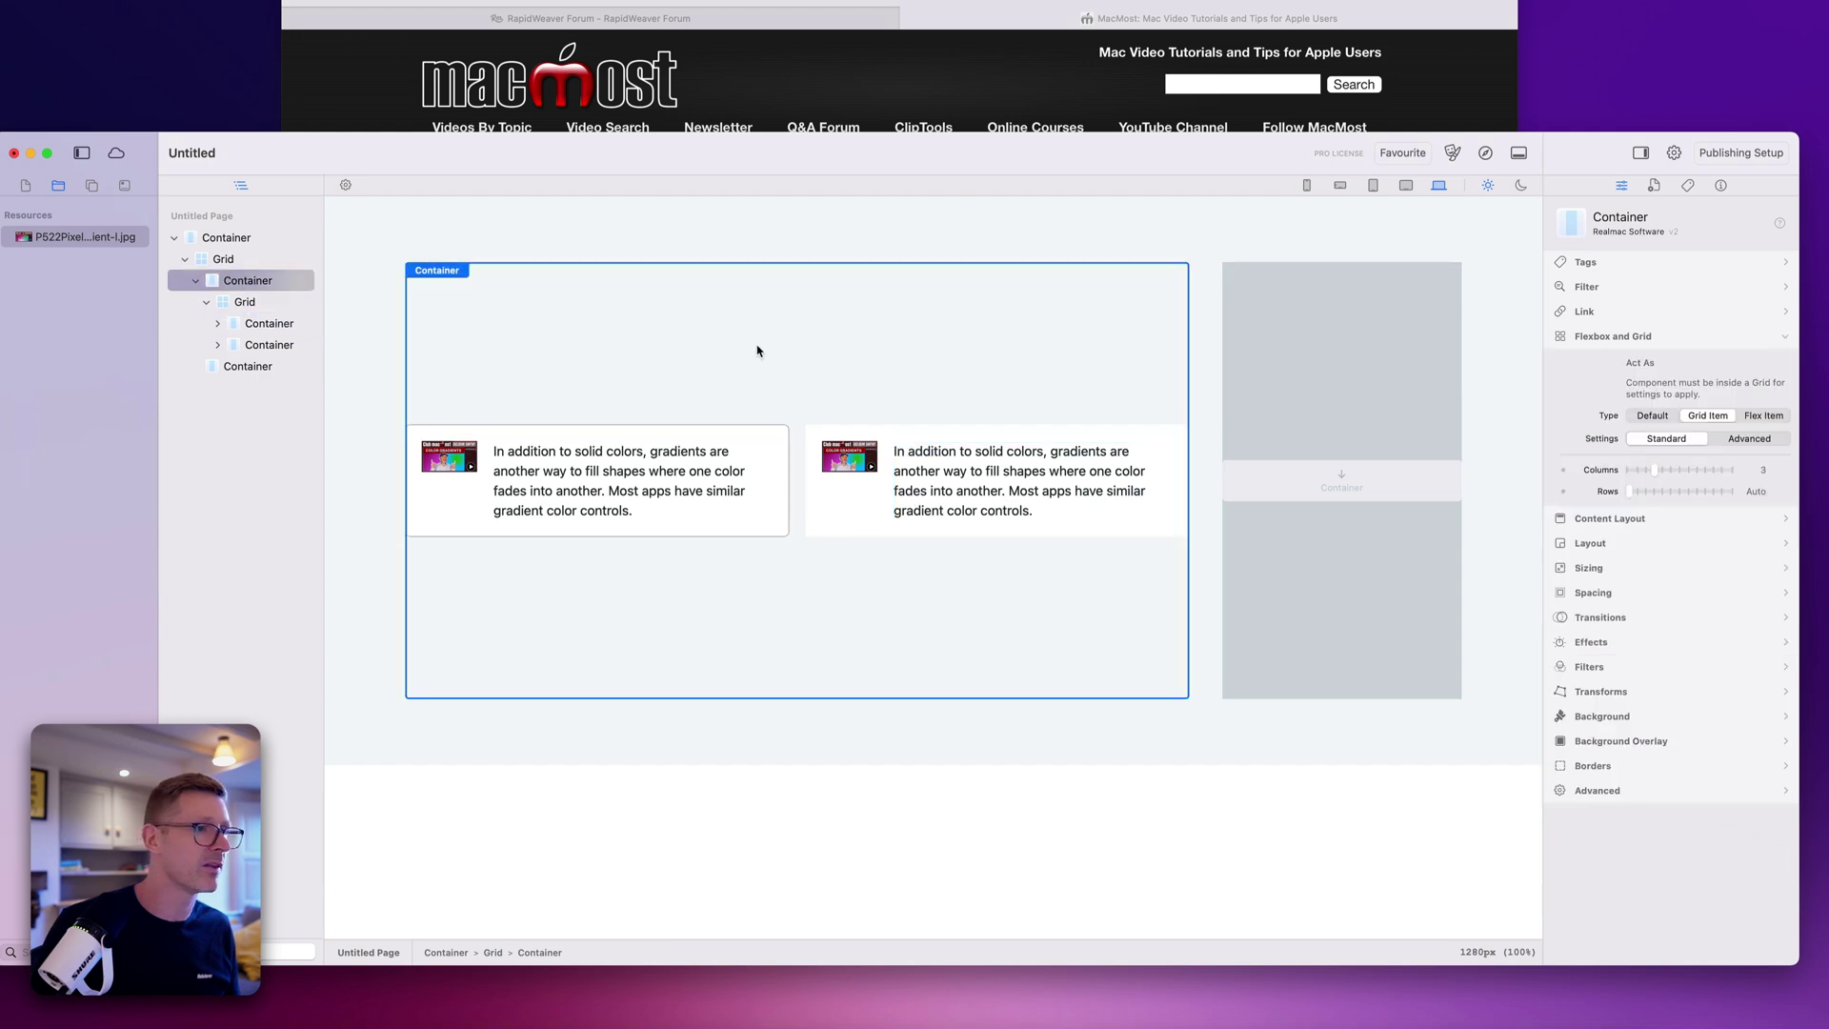
click(386, 200)
click(826, 115)
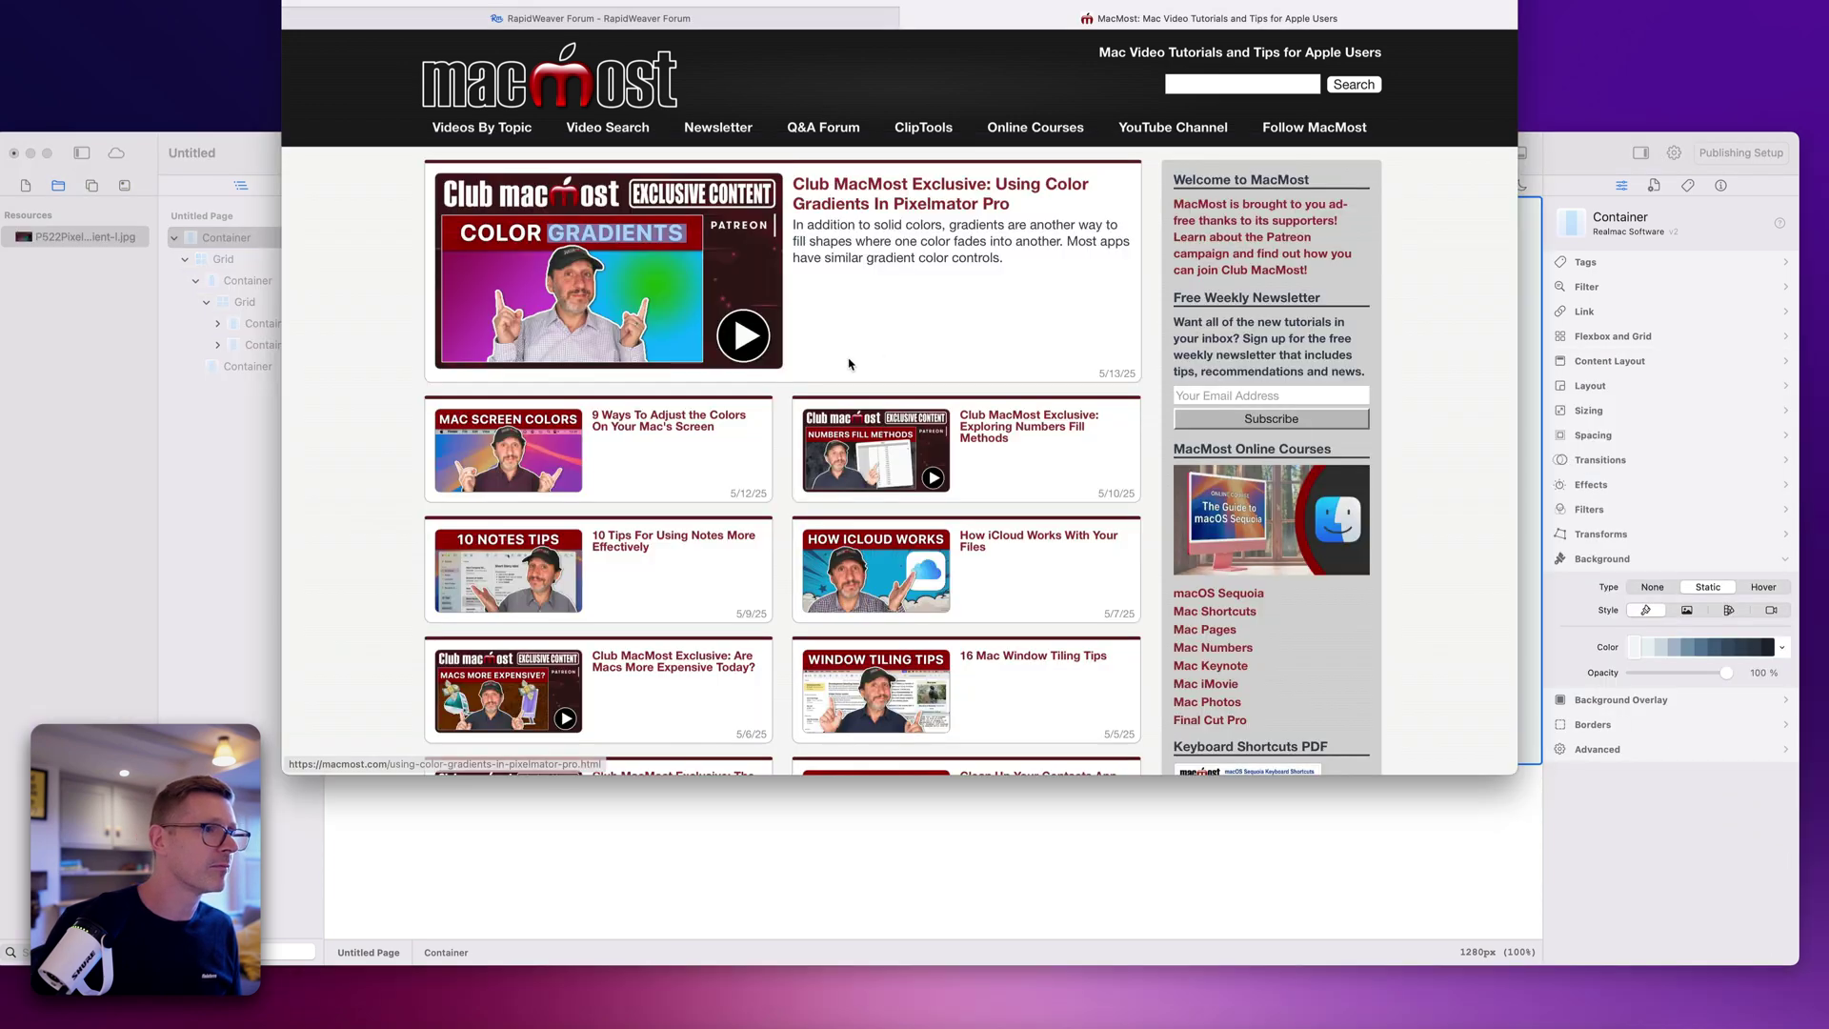
click(702, 424)
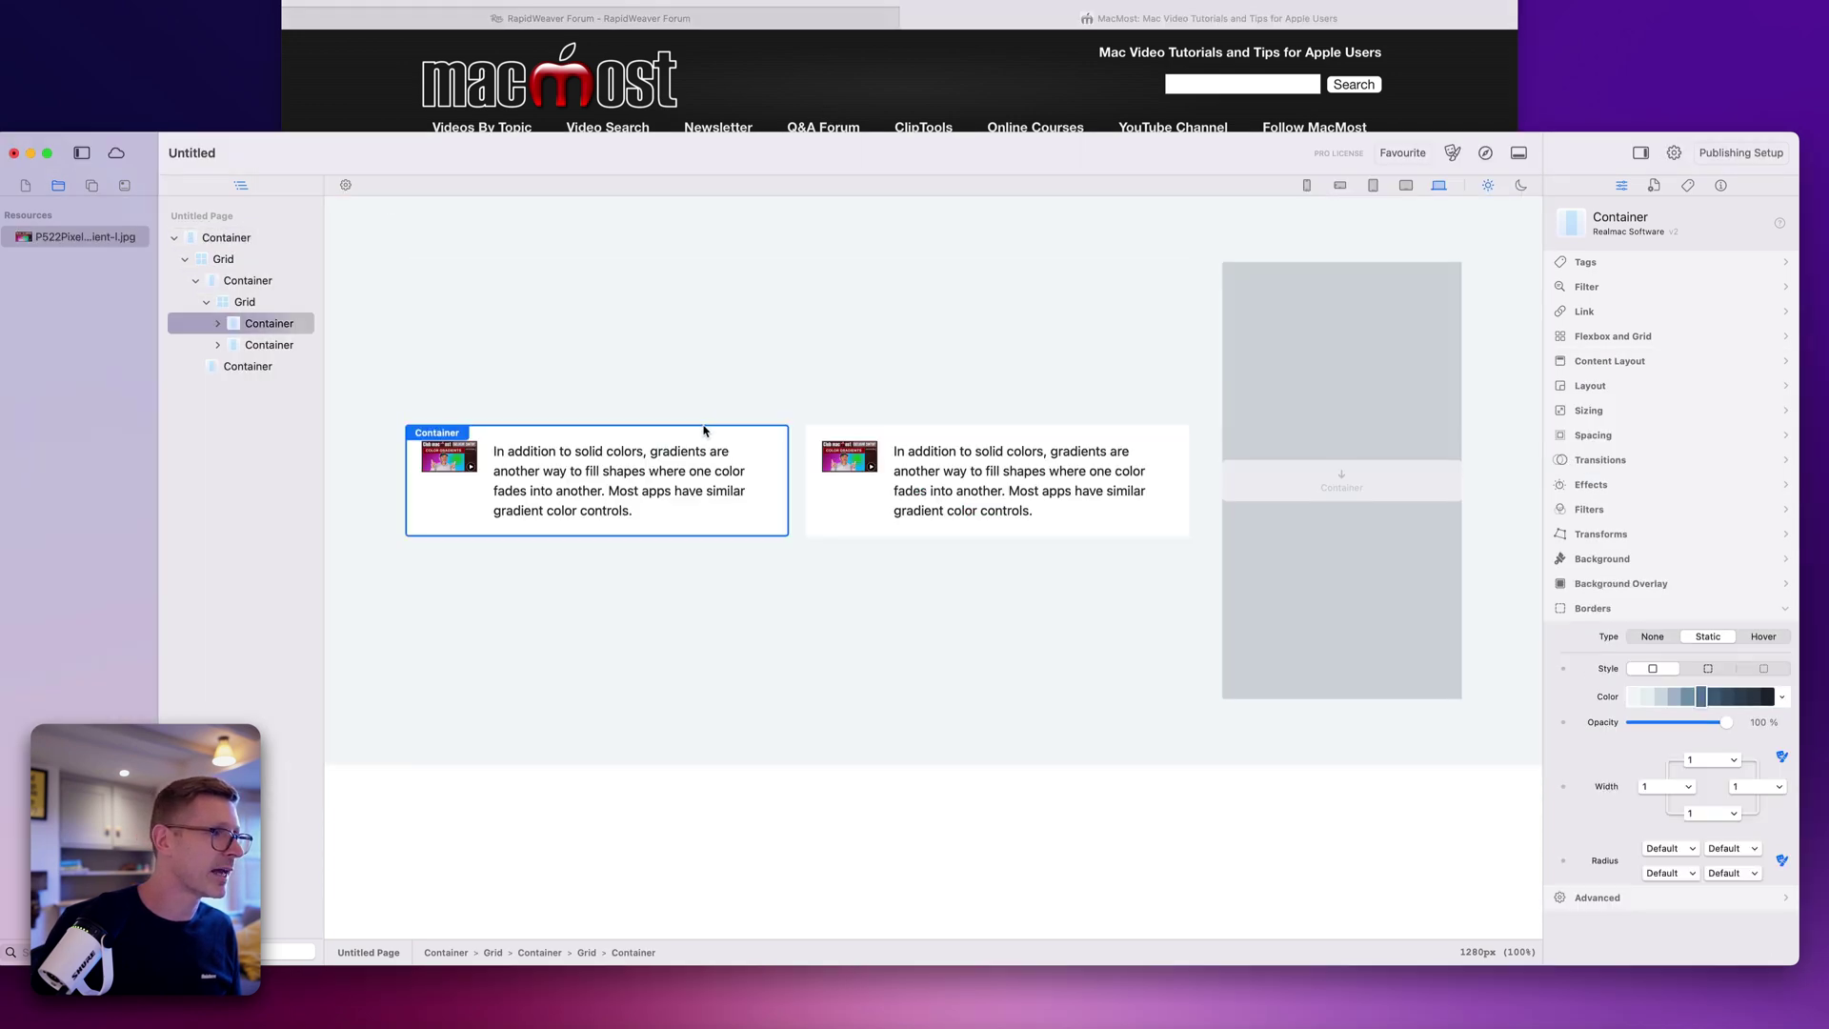
Step: Try a small box shadow on the card-grid container, then remove its effects again
click(240, 281)
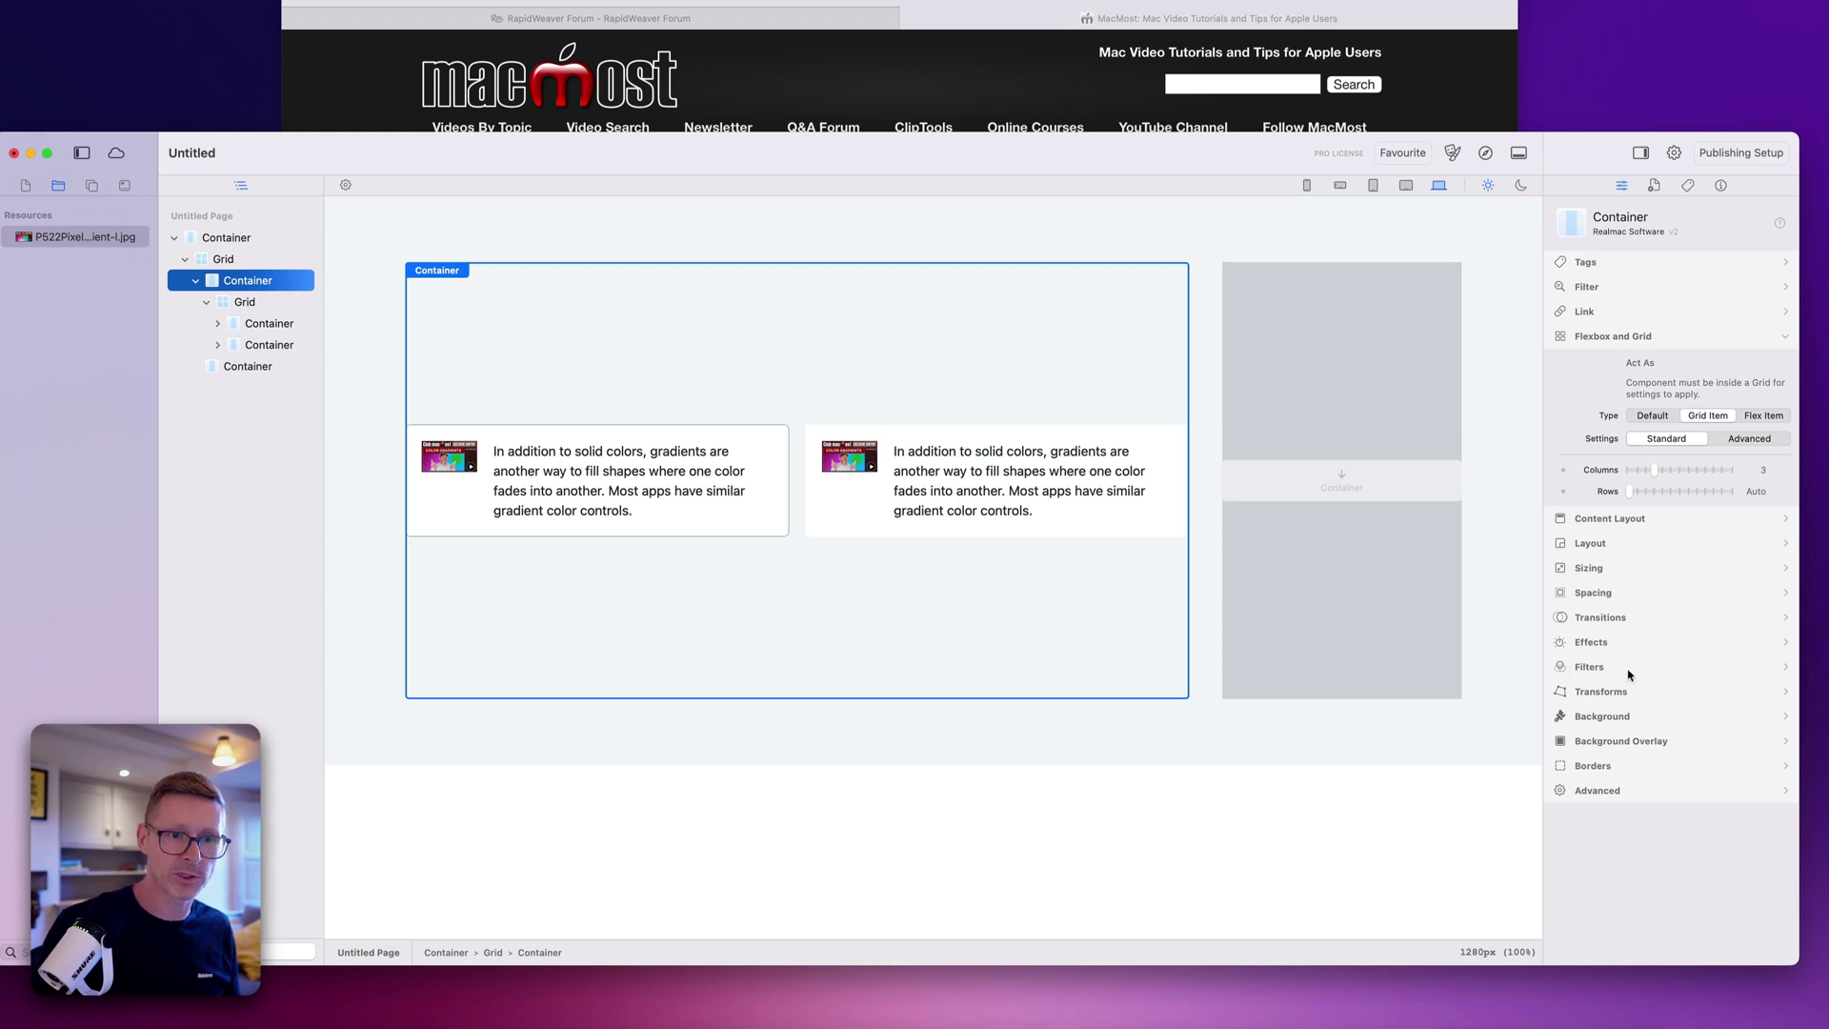
click(1610, 644)
click(1711, 564)
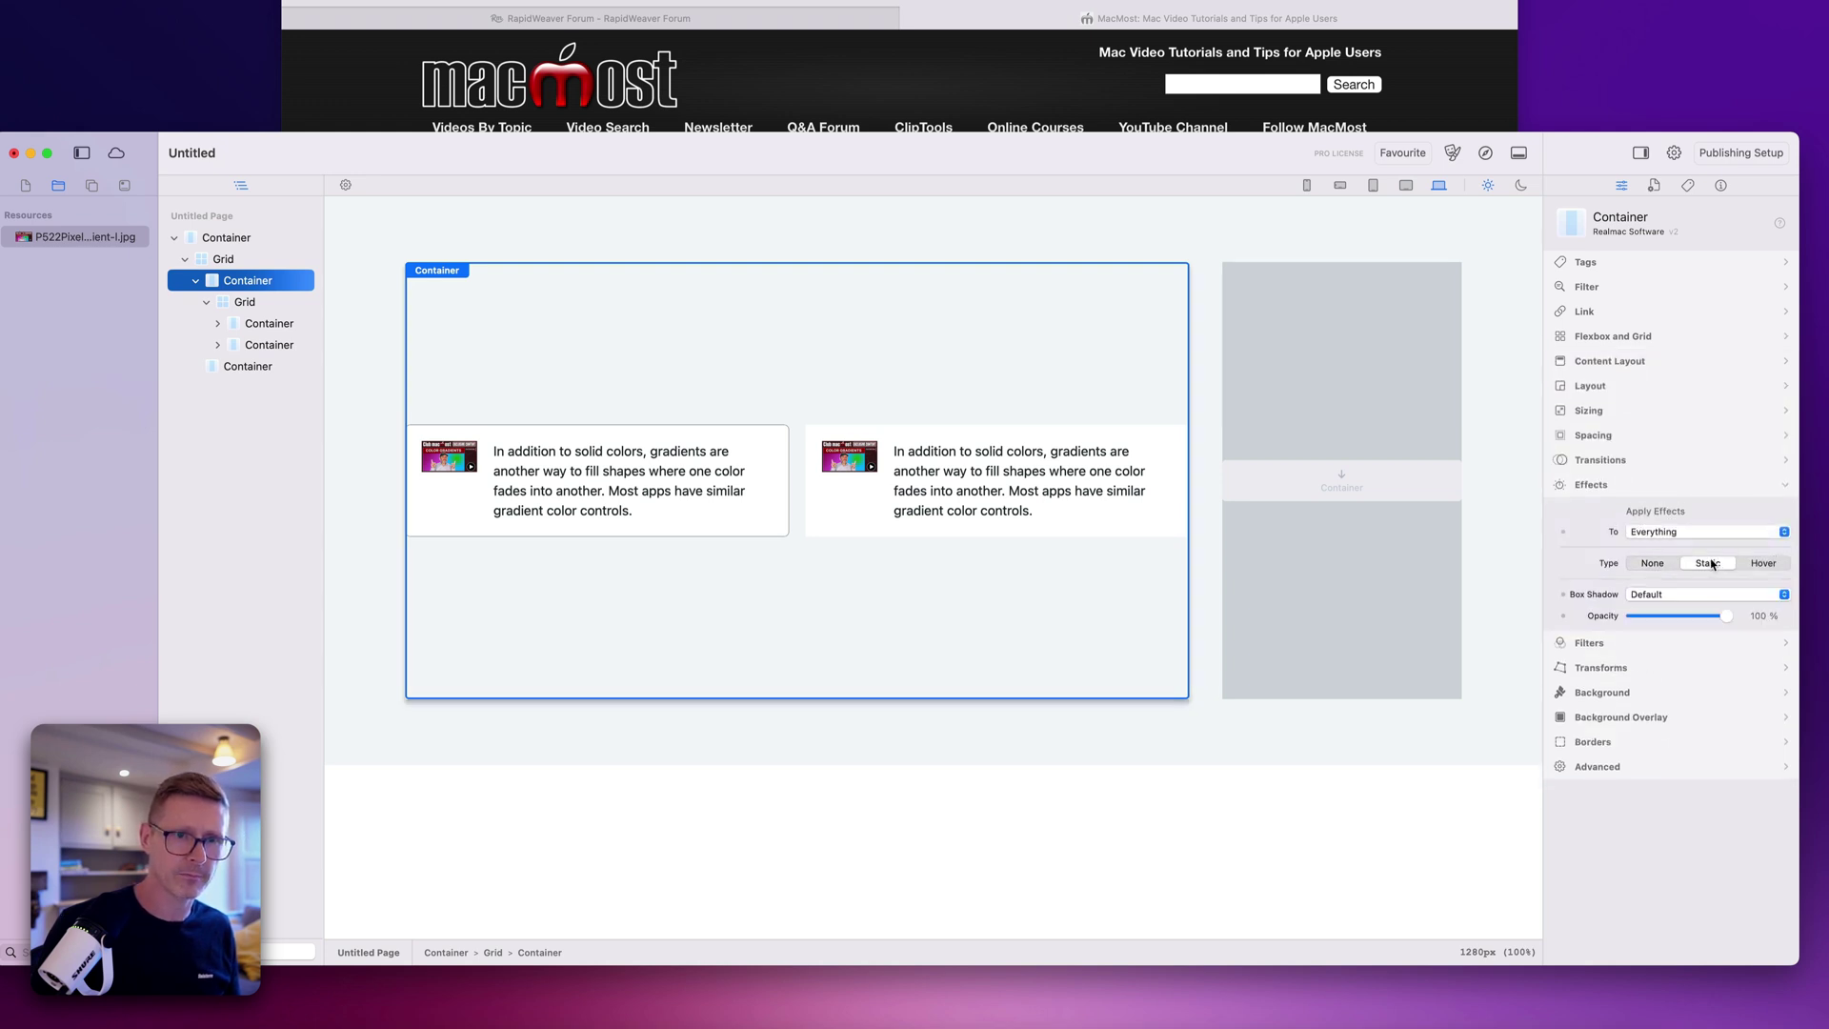
click(1677, 596)
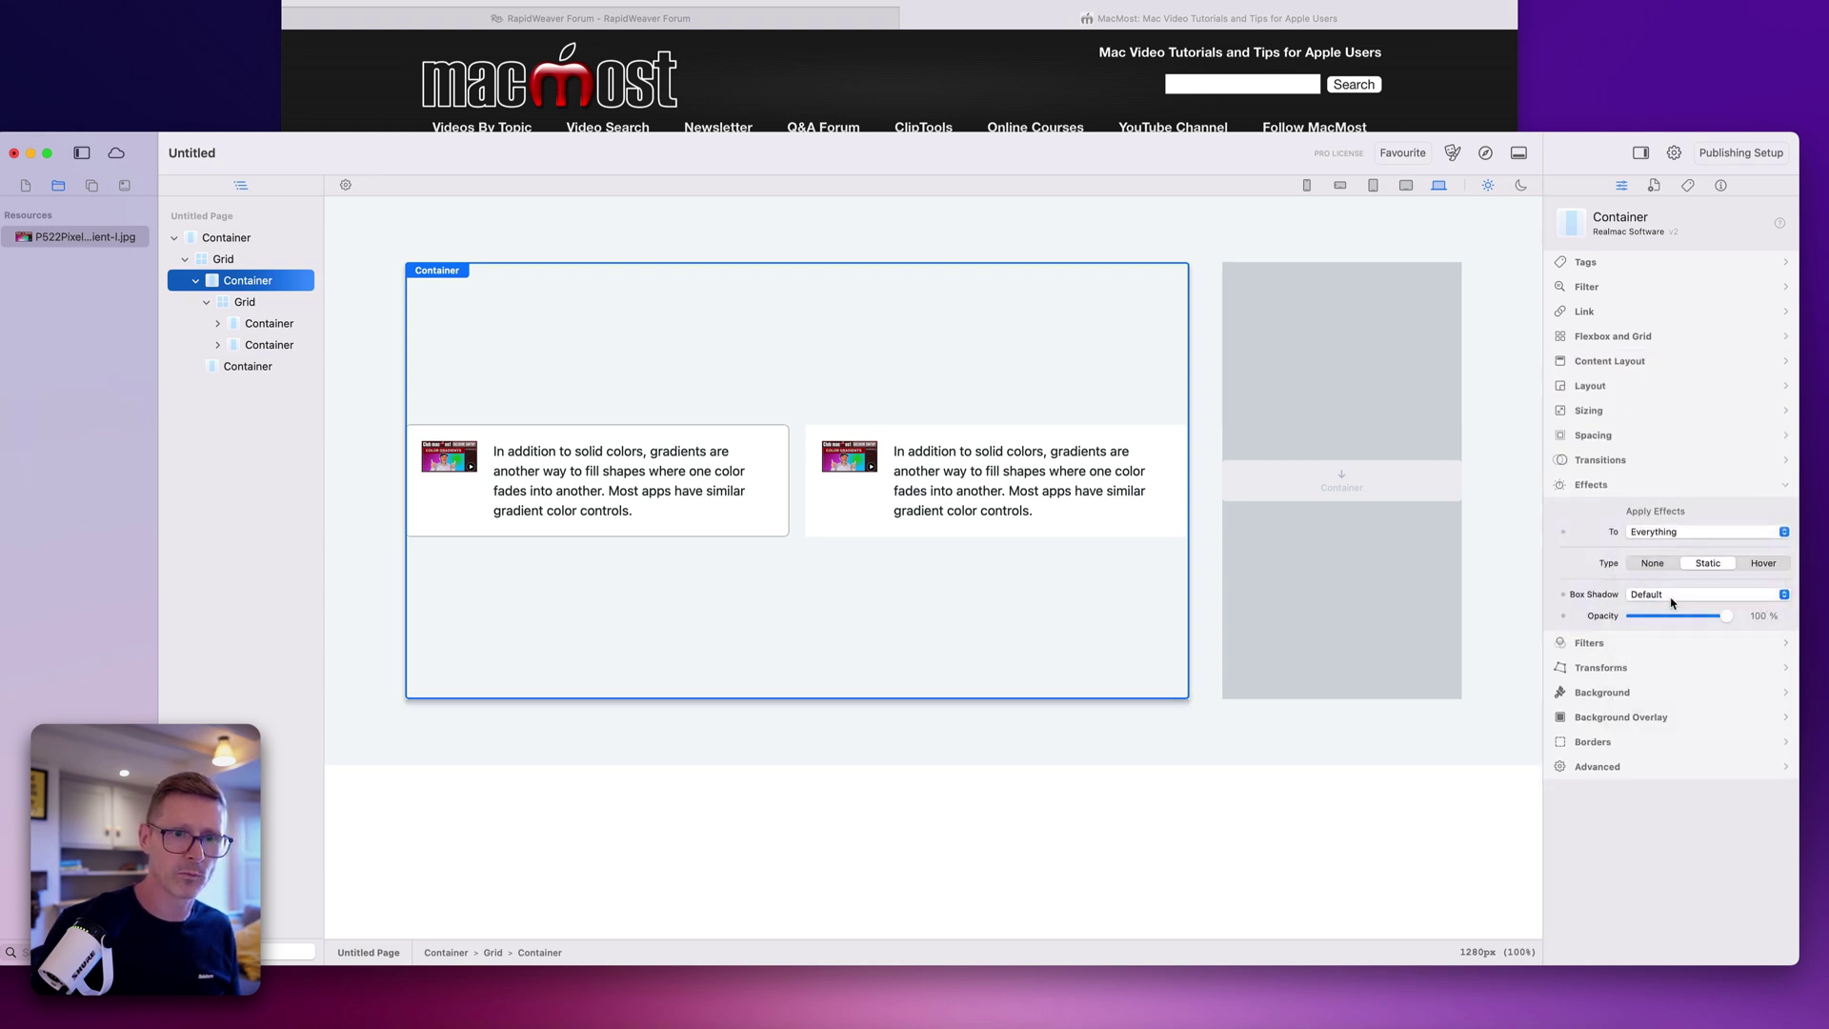
click(1675, 597)
click(1658, 643)
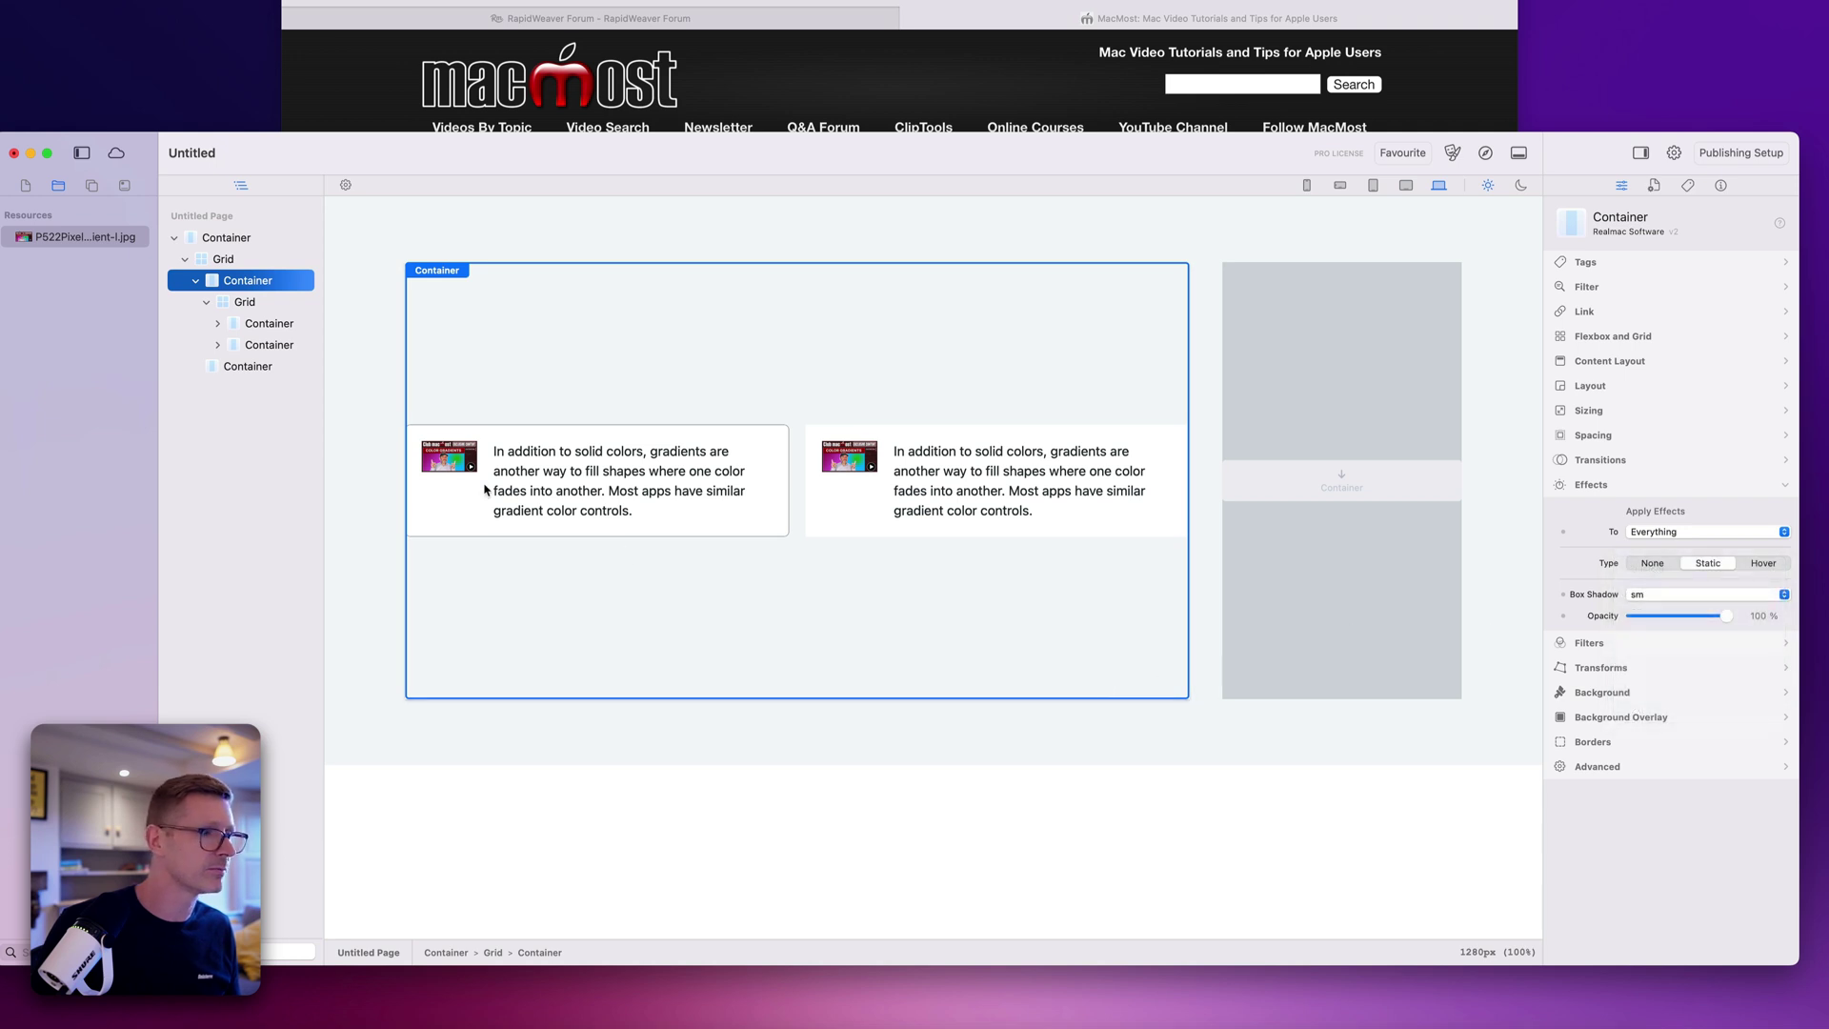
click(1653, 563)
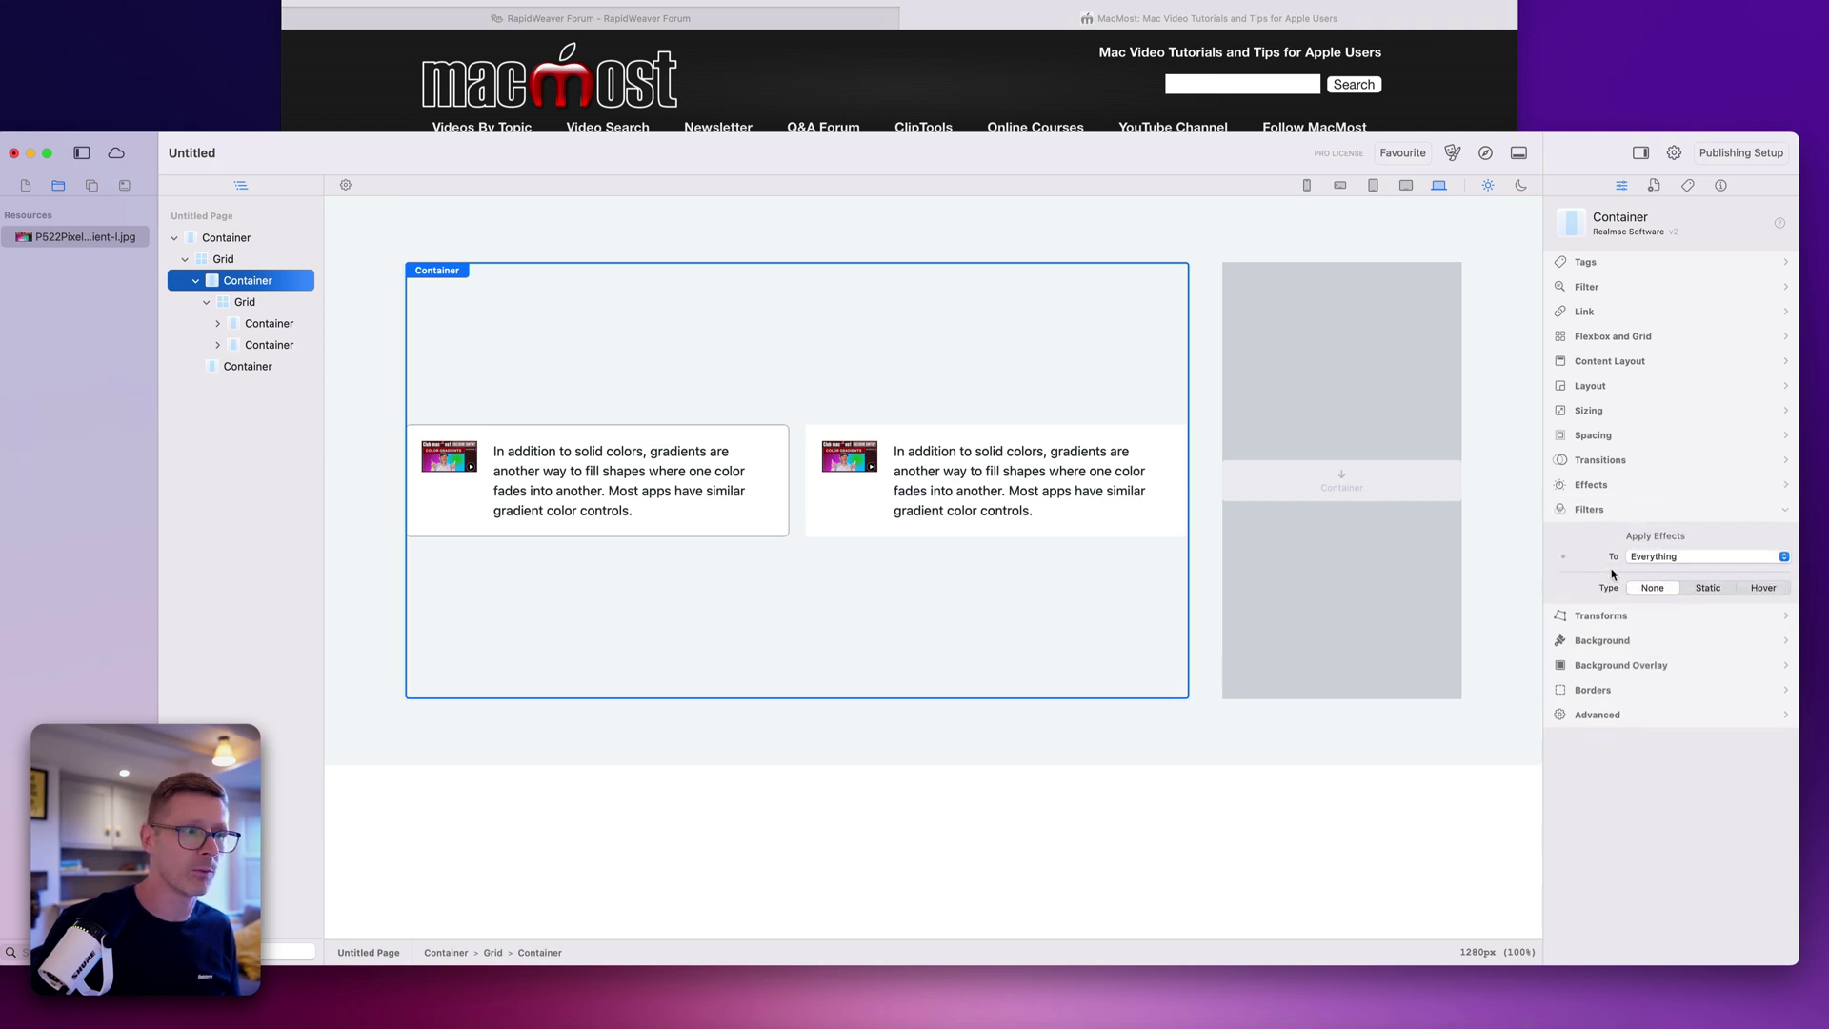
click(1605, 483)
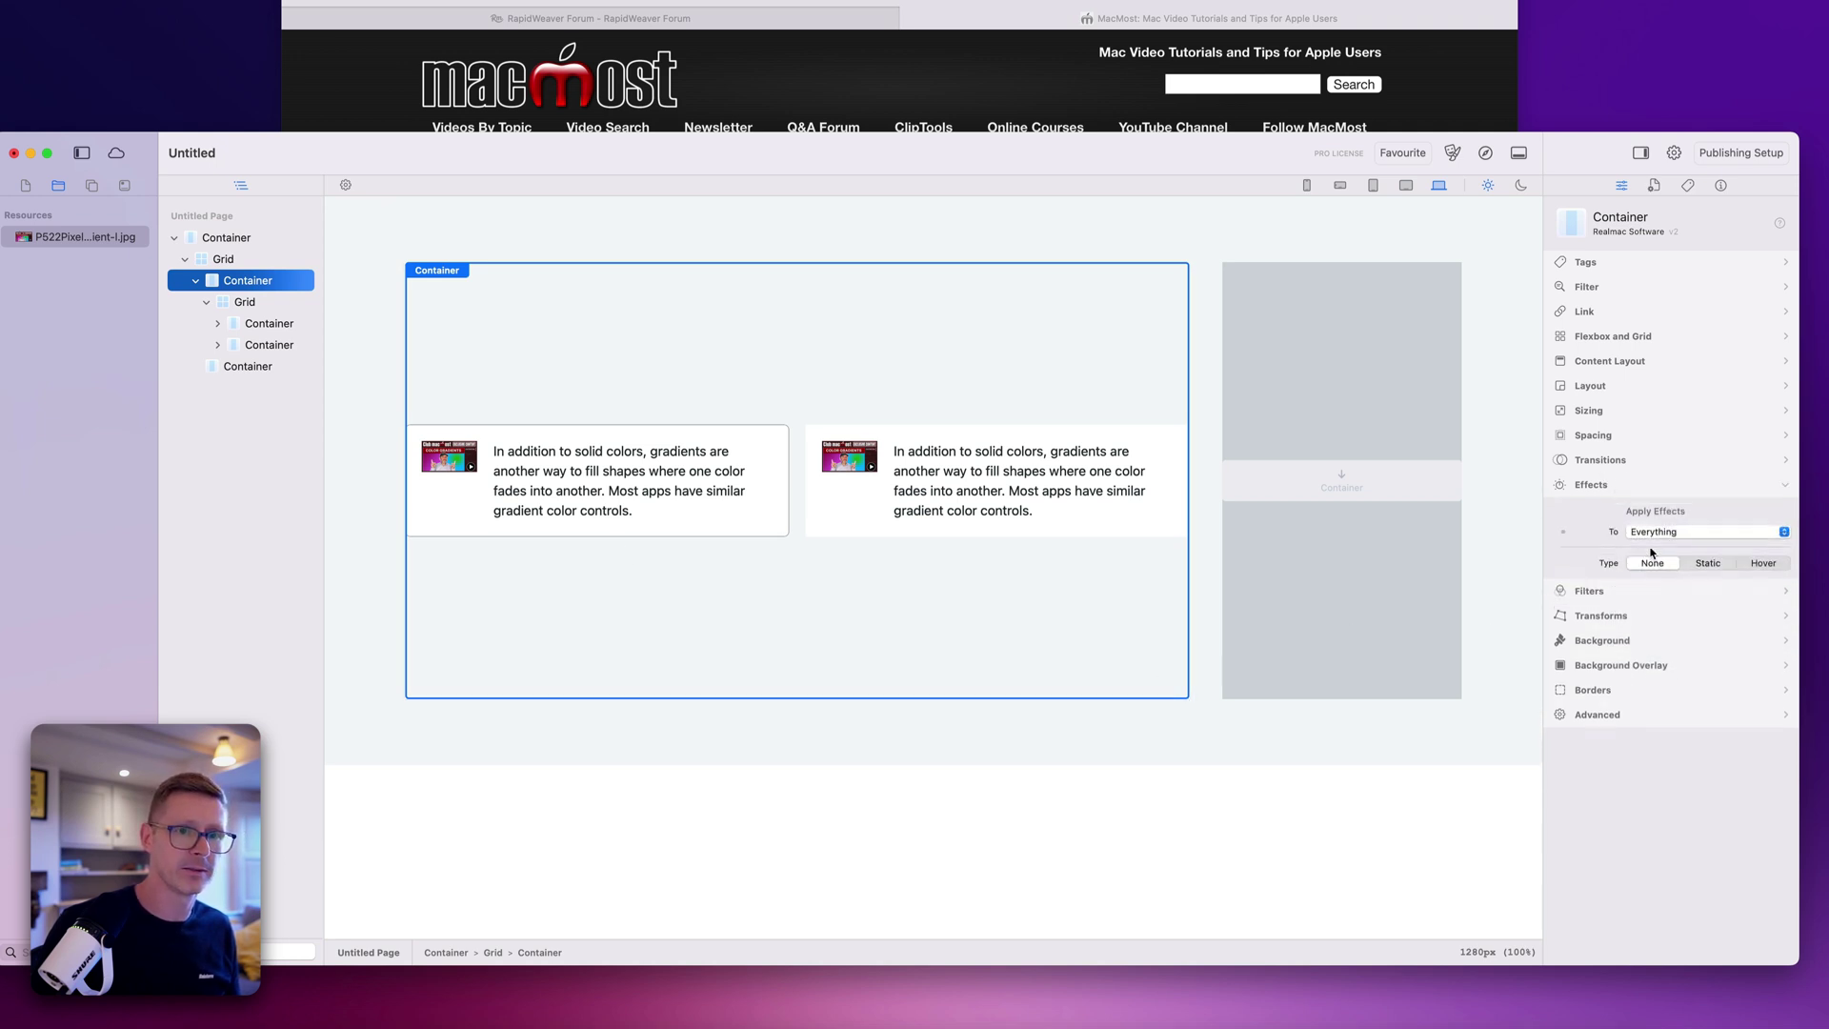
Step: Give the first card static effects with a small (sm) box shadow
click(280, 325)
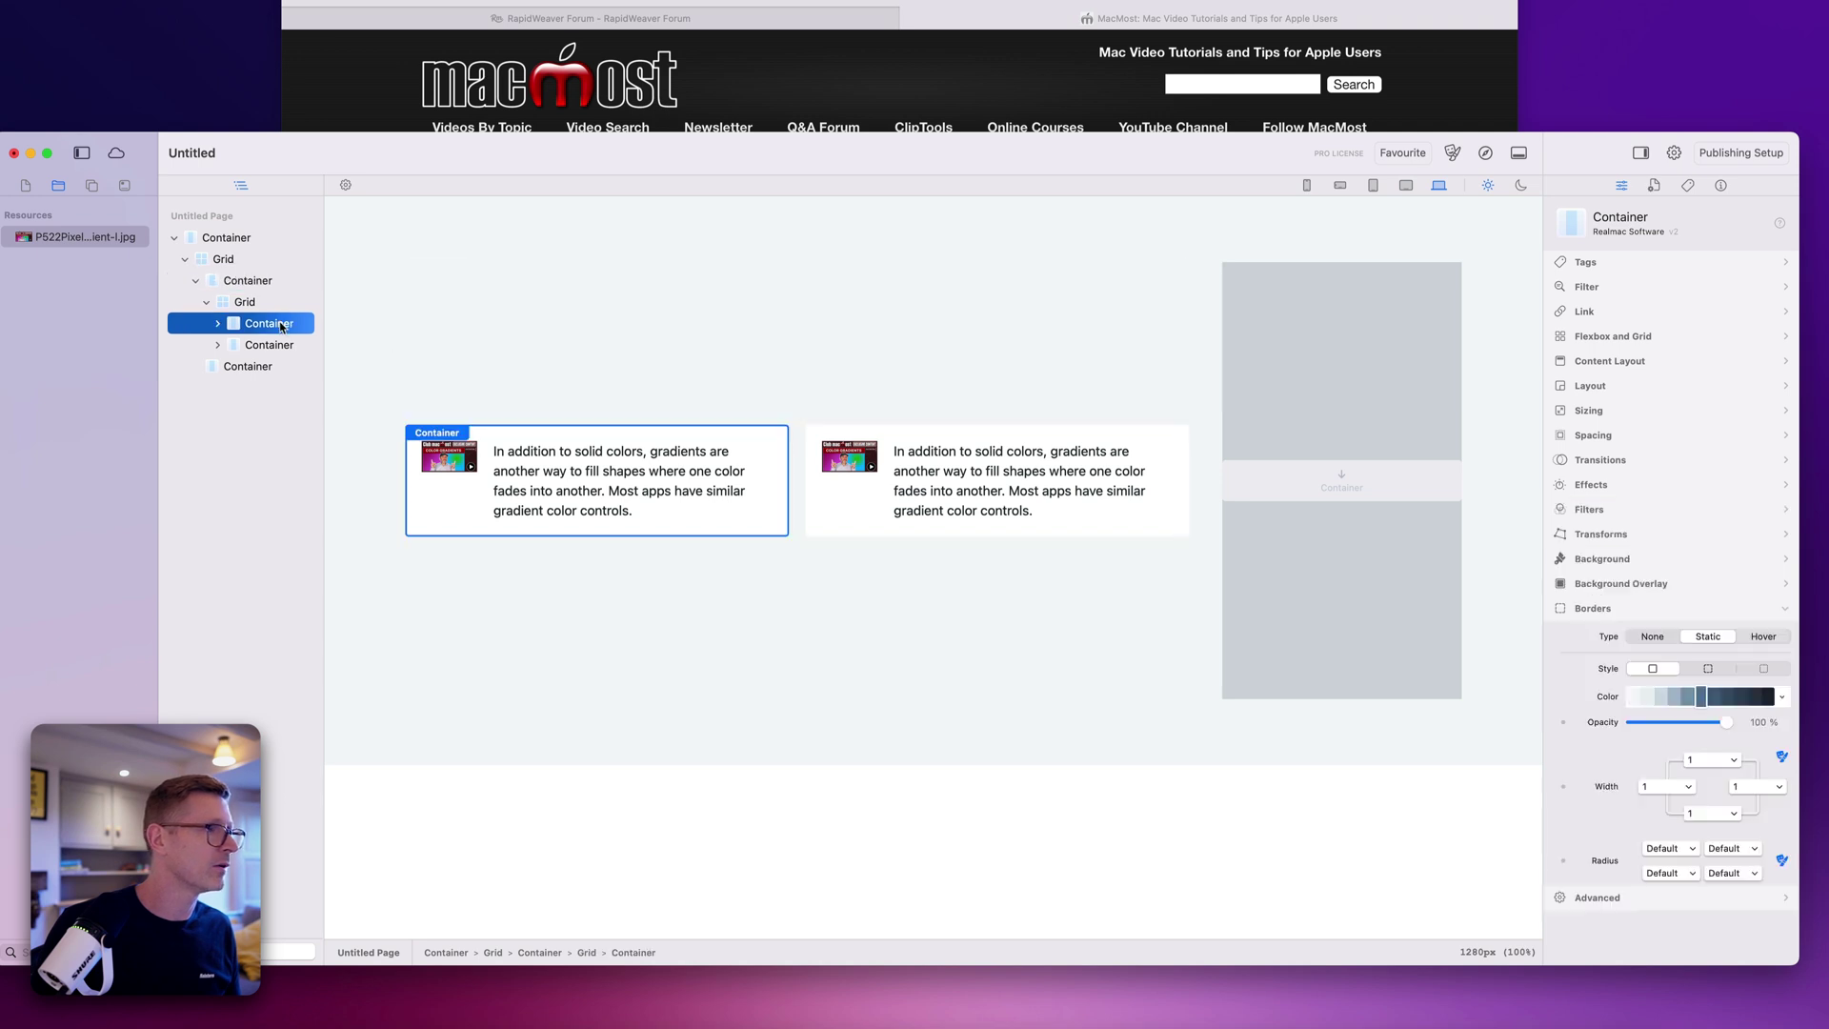
click(1608, 511)
click(1612, 486)
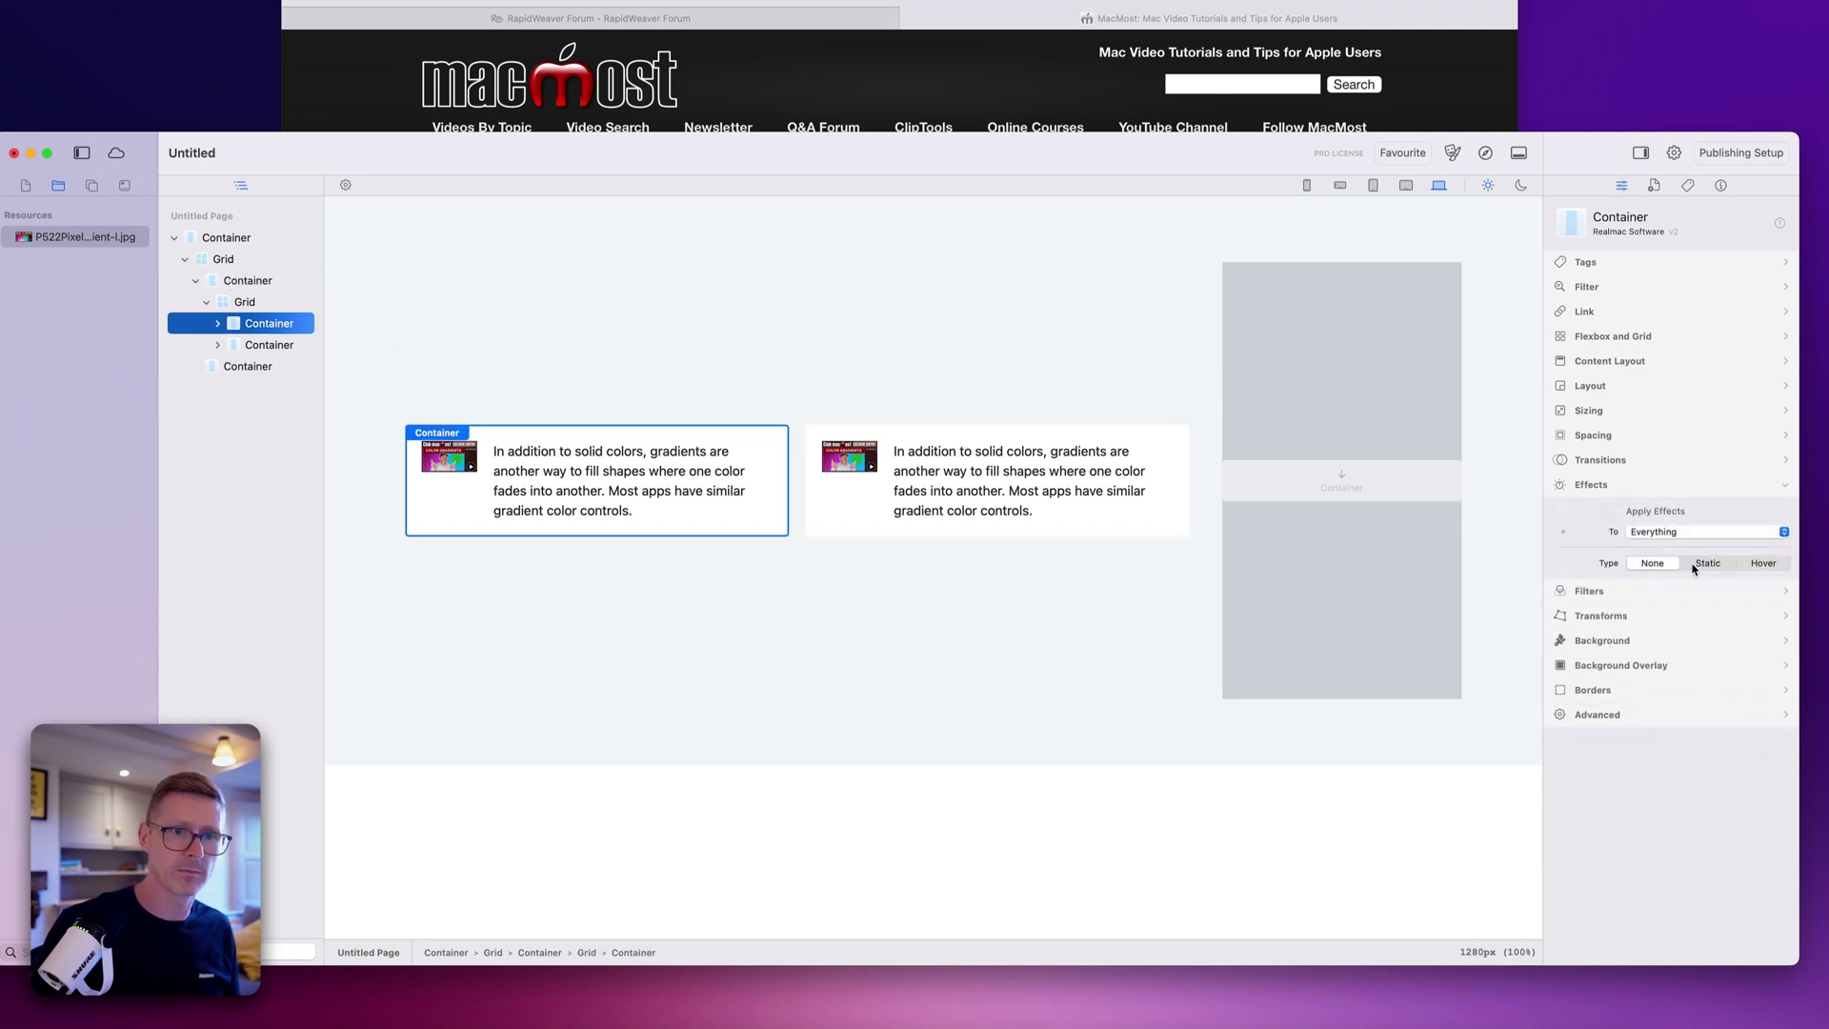
click(1711, 564)
click(1644, 597)
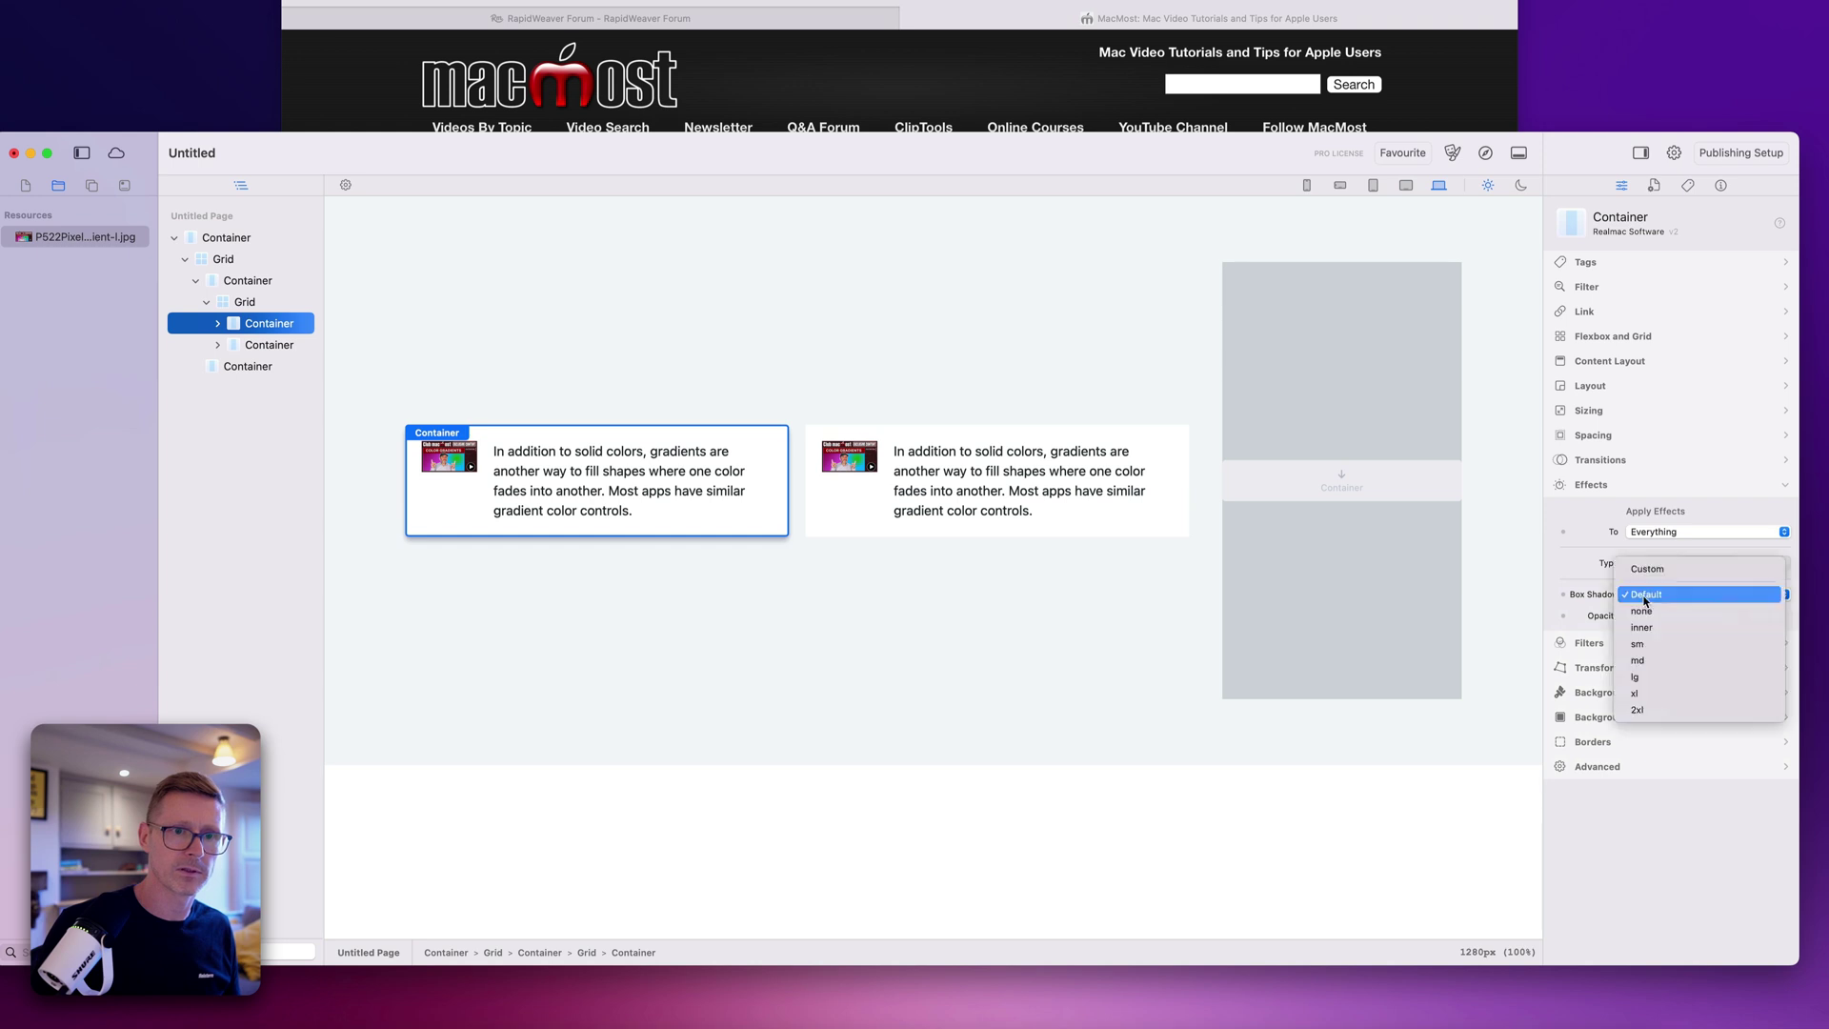
click(1656, 646)
Step: Select the second, unstyled card
click(1020, 641)
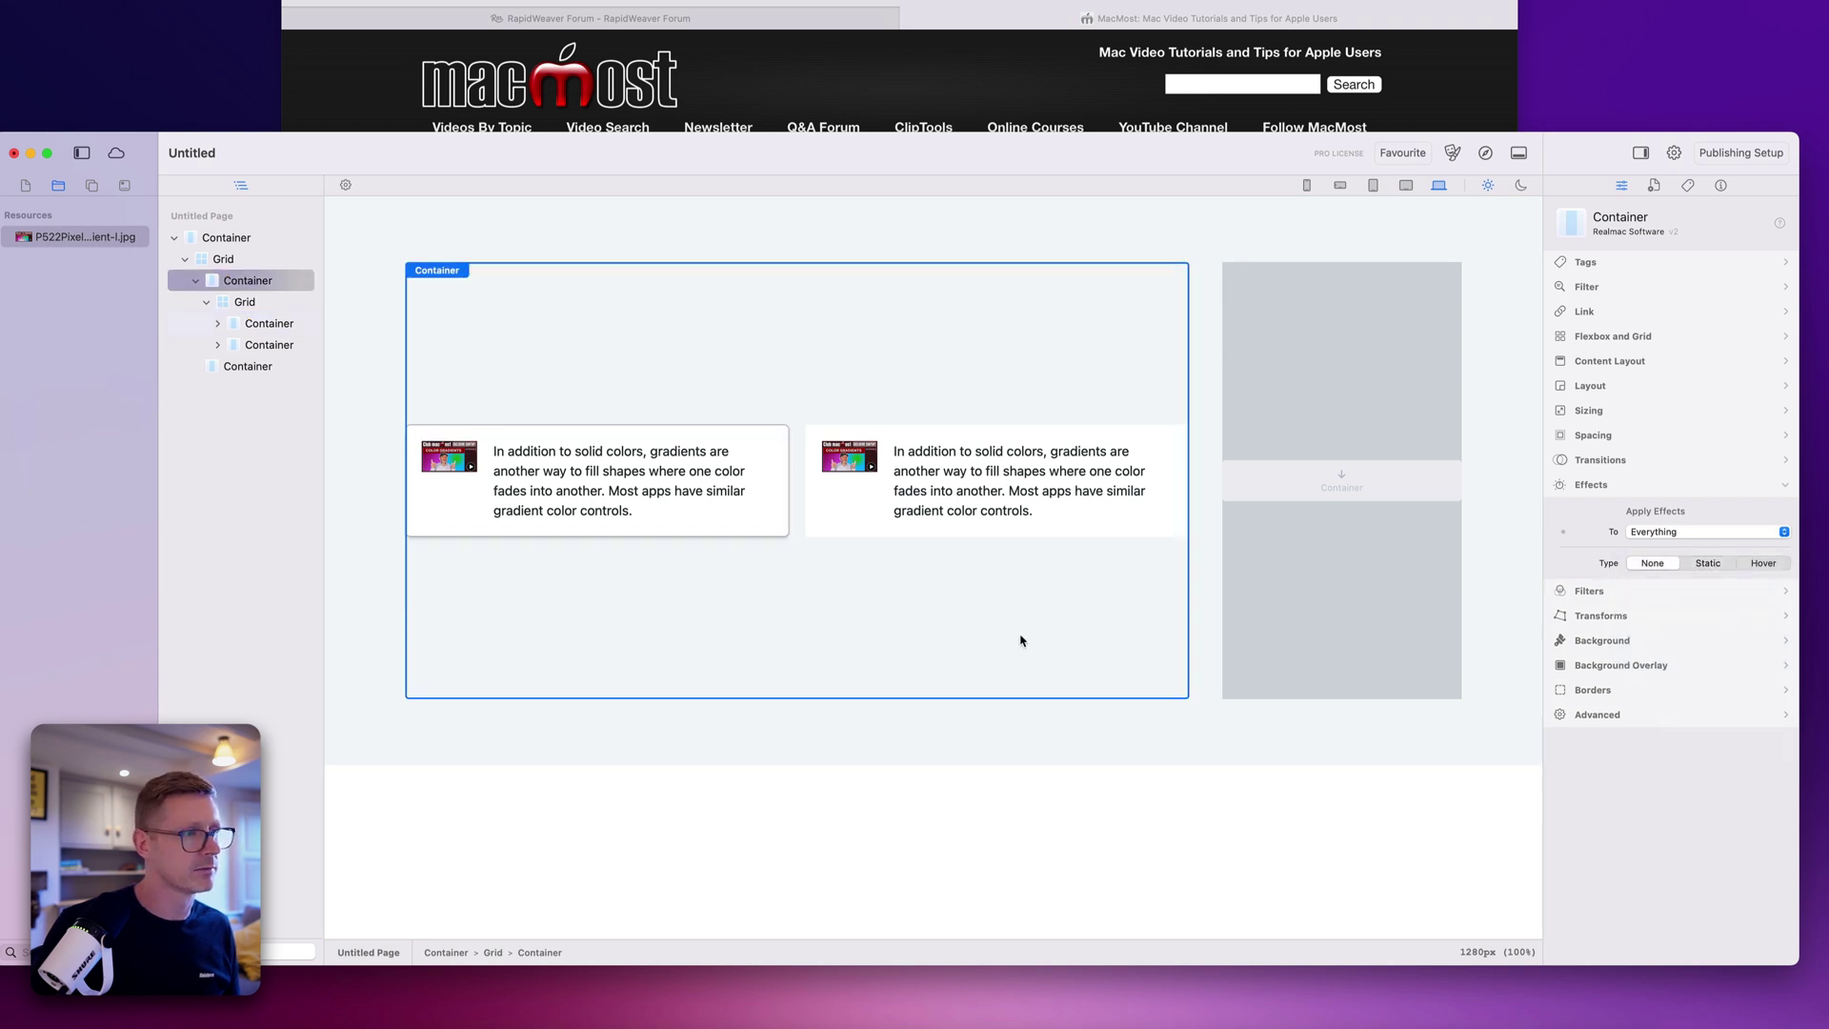
click(1391, 552)
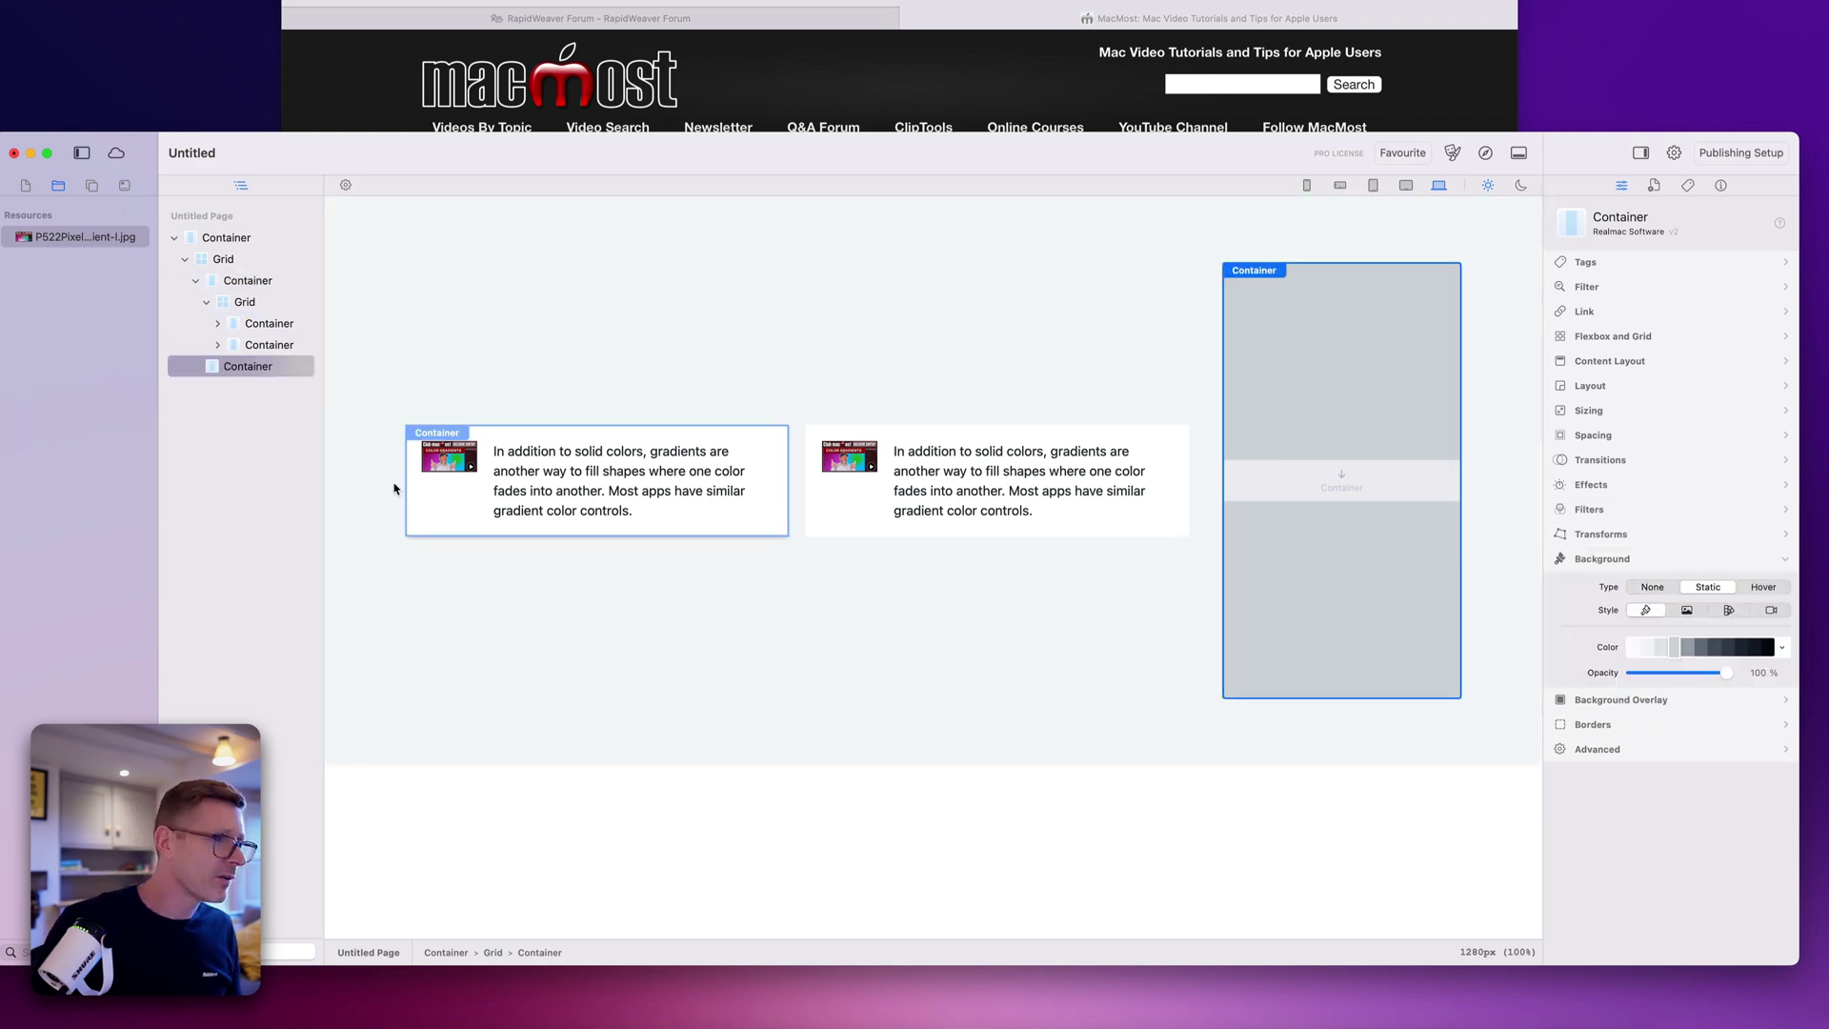
click(268, 344)
Step: Replace the unstyled second card with a duplicate of the styled first card
key(Delete)
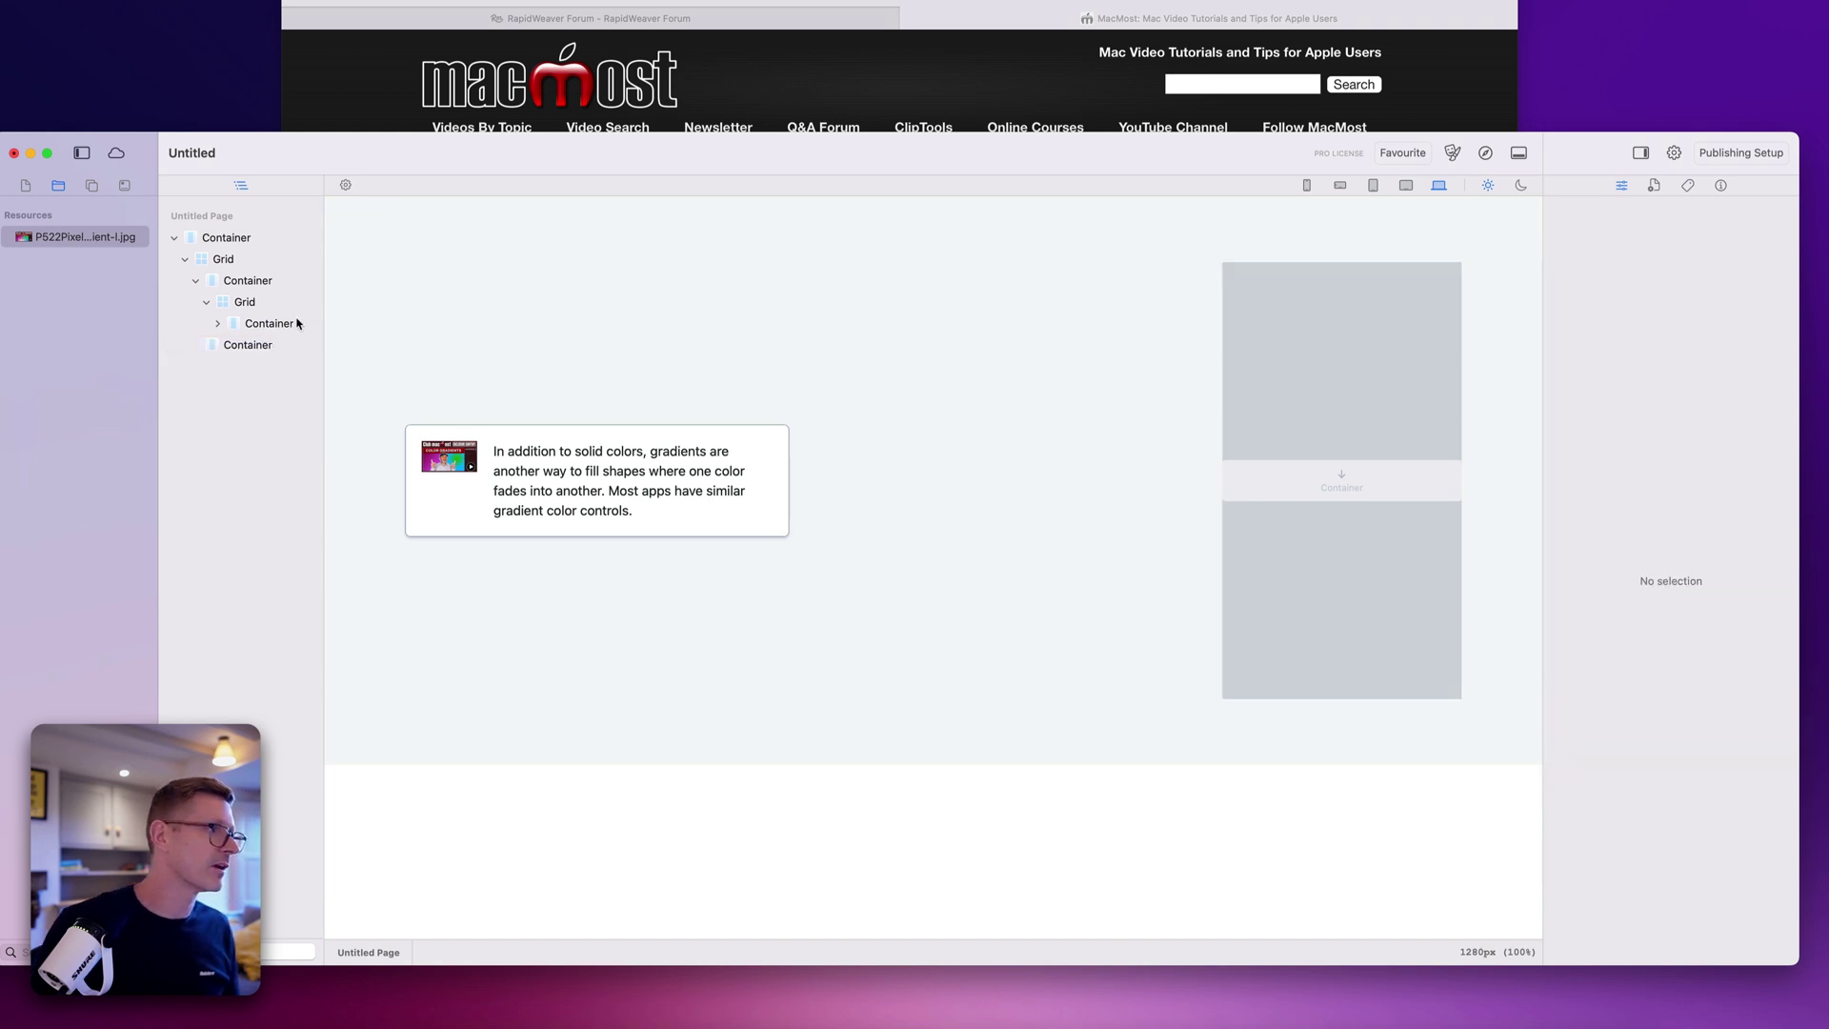
click(298, 323)
key(super+d)
Step: Inspect the card-grid container's spacing and sizing settings
click(694, 339)
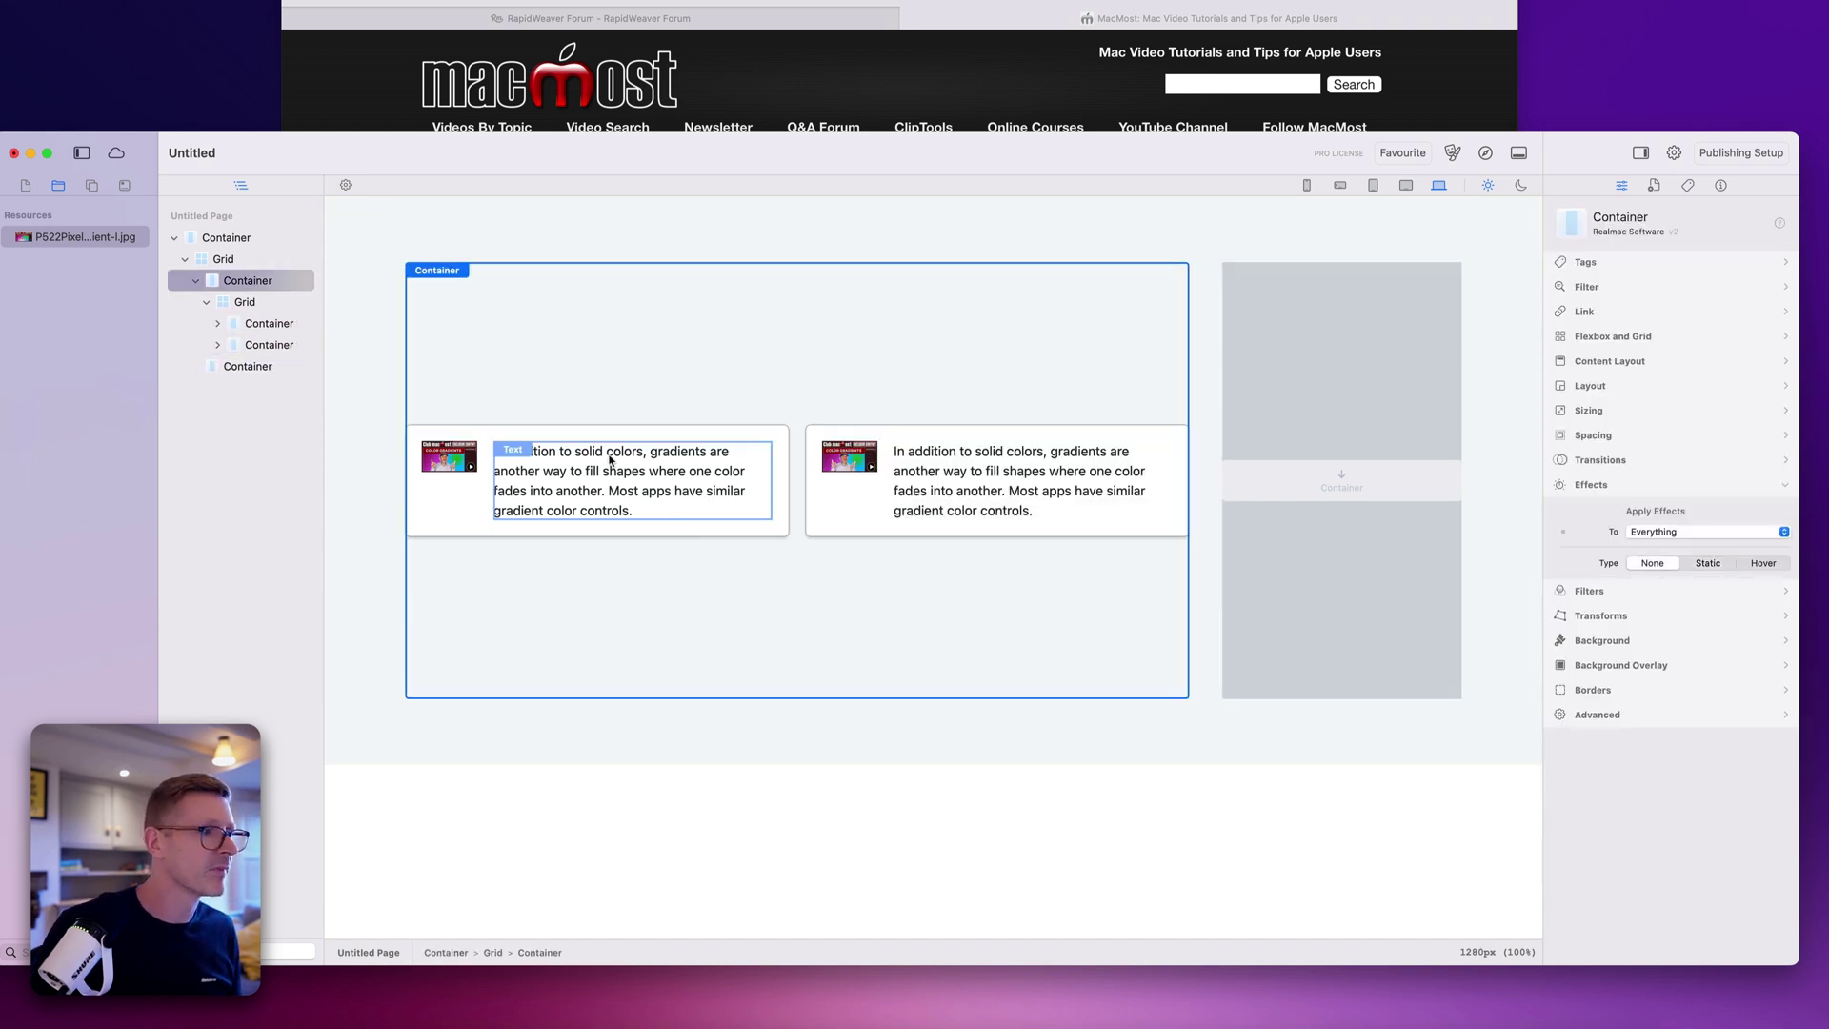
click(569, 433)
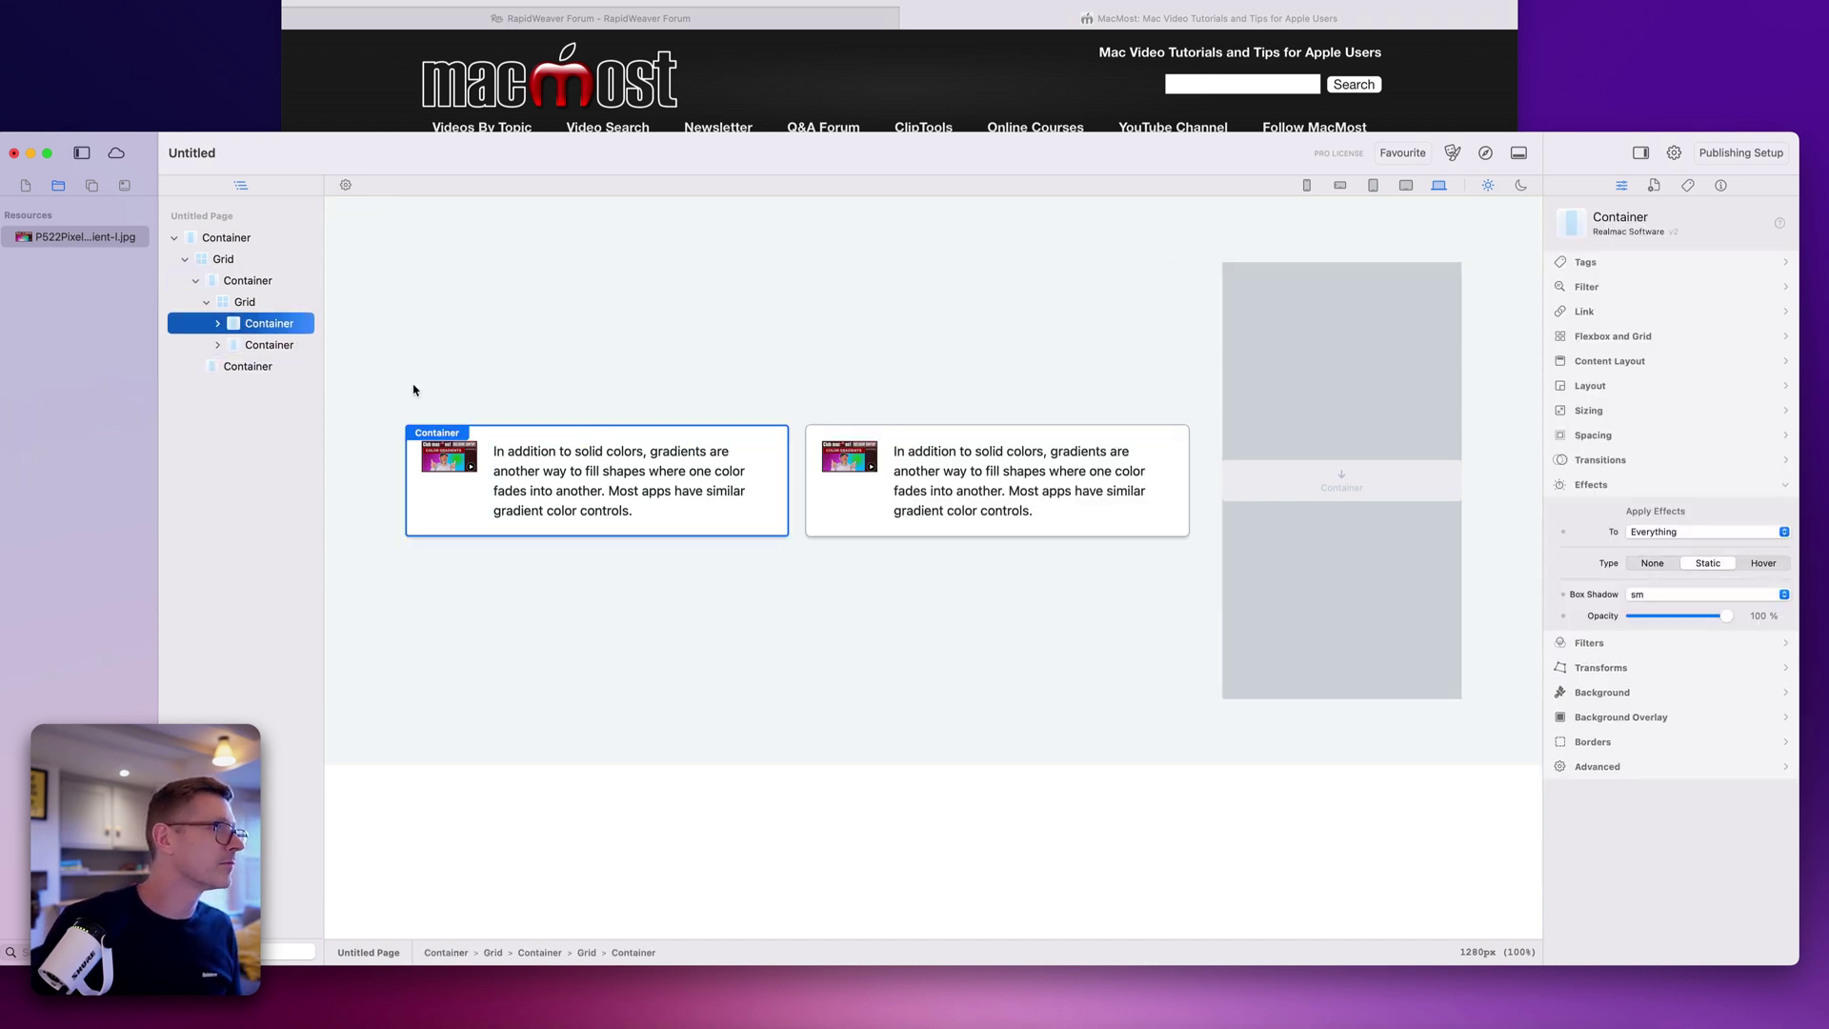
click(737, 382)
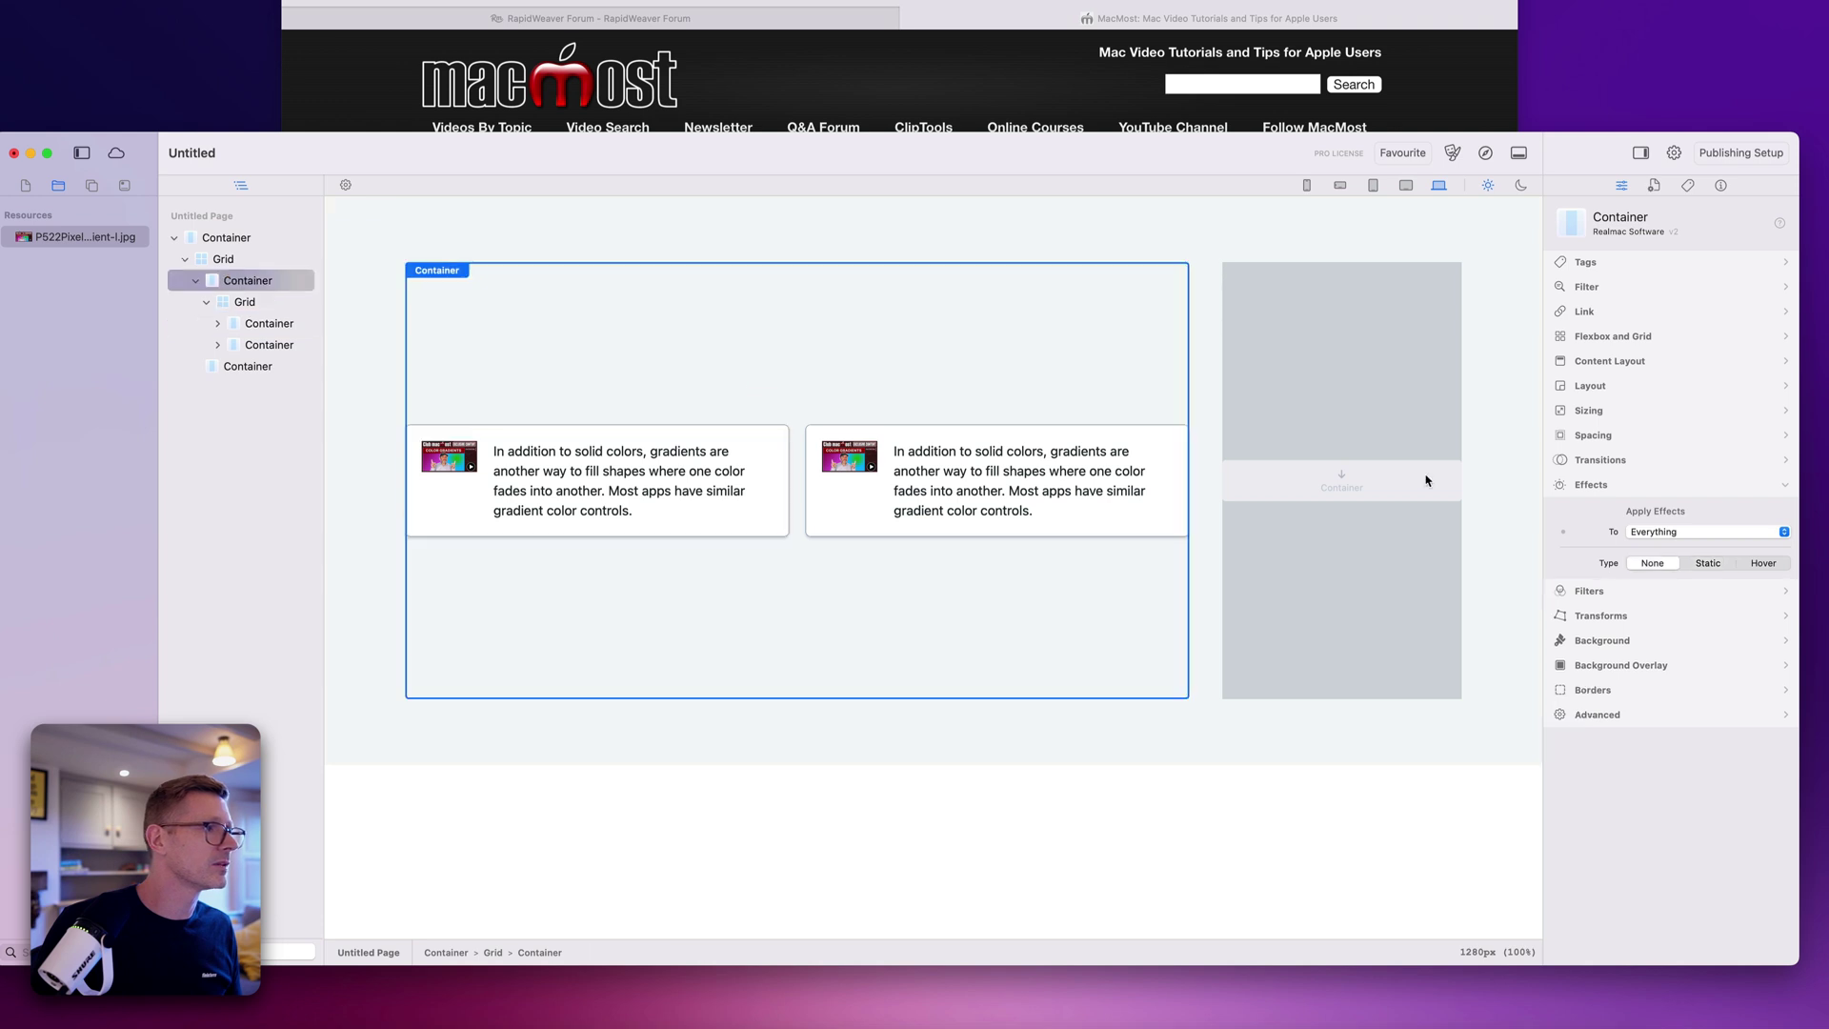
click(1593, 435)
click(1622, 434)
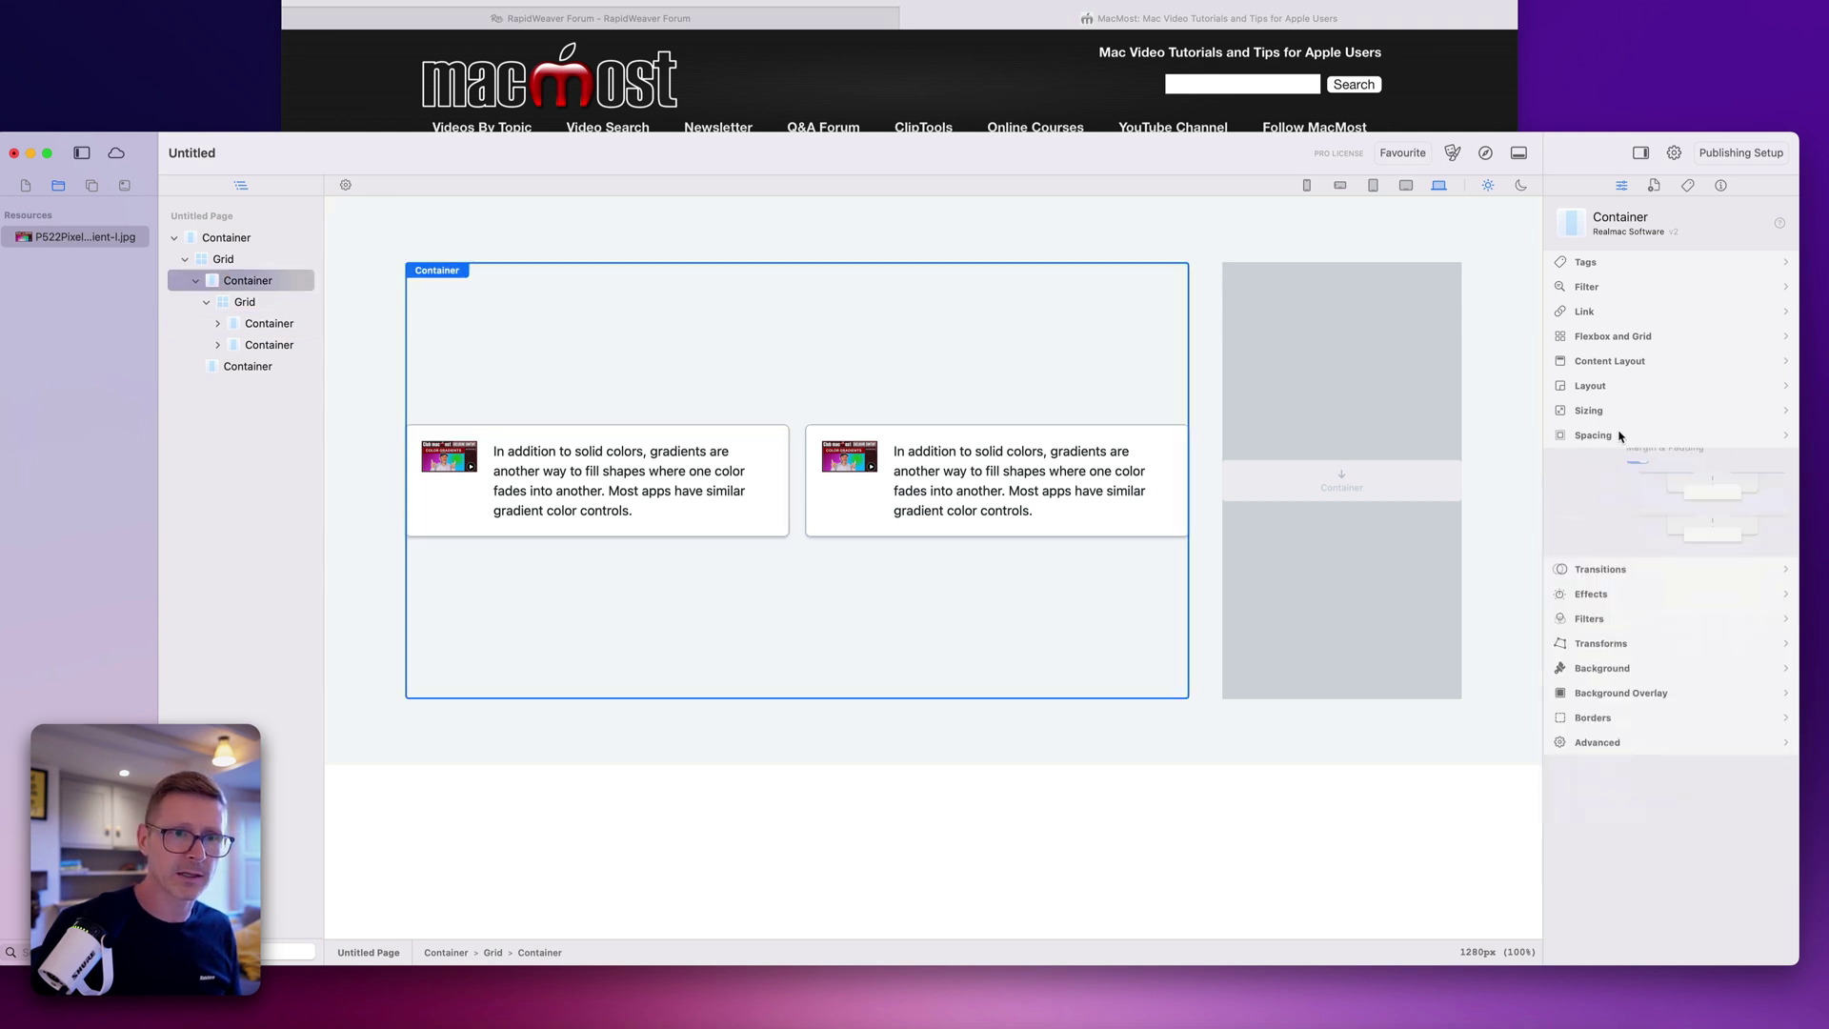
click(1618, 410)
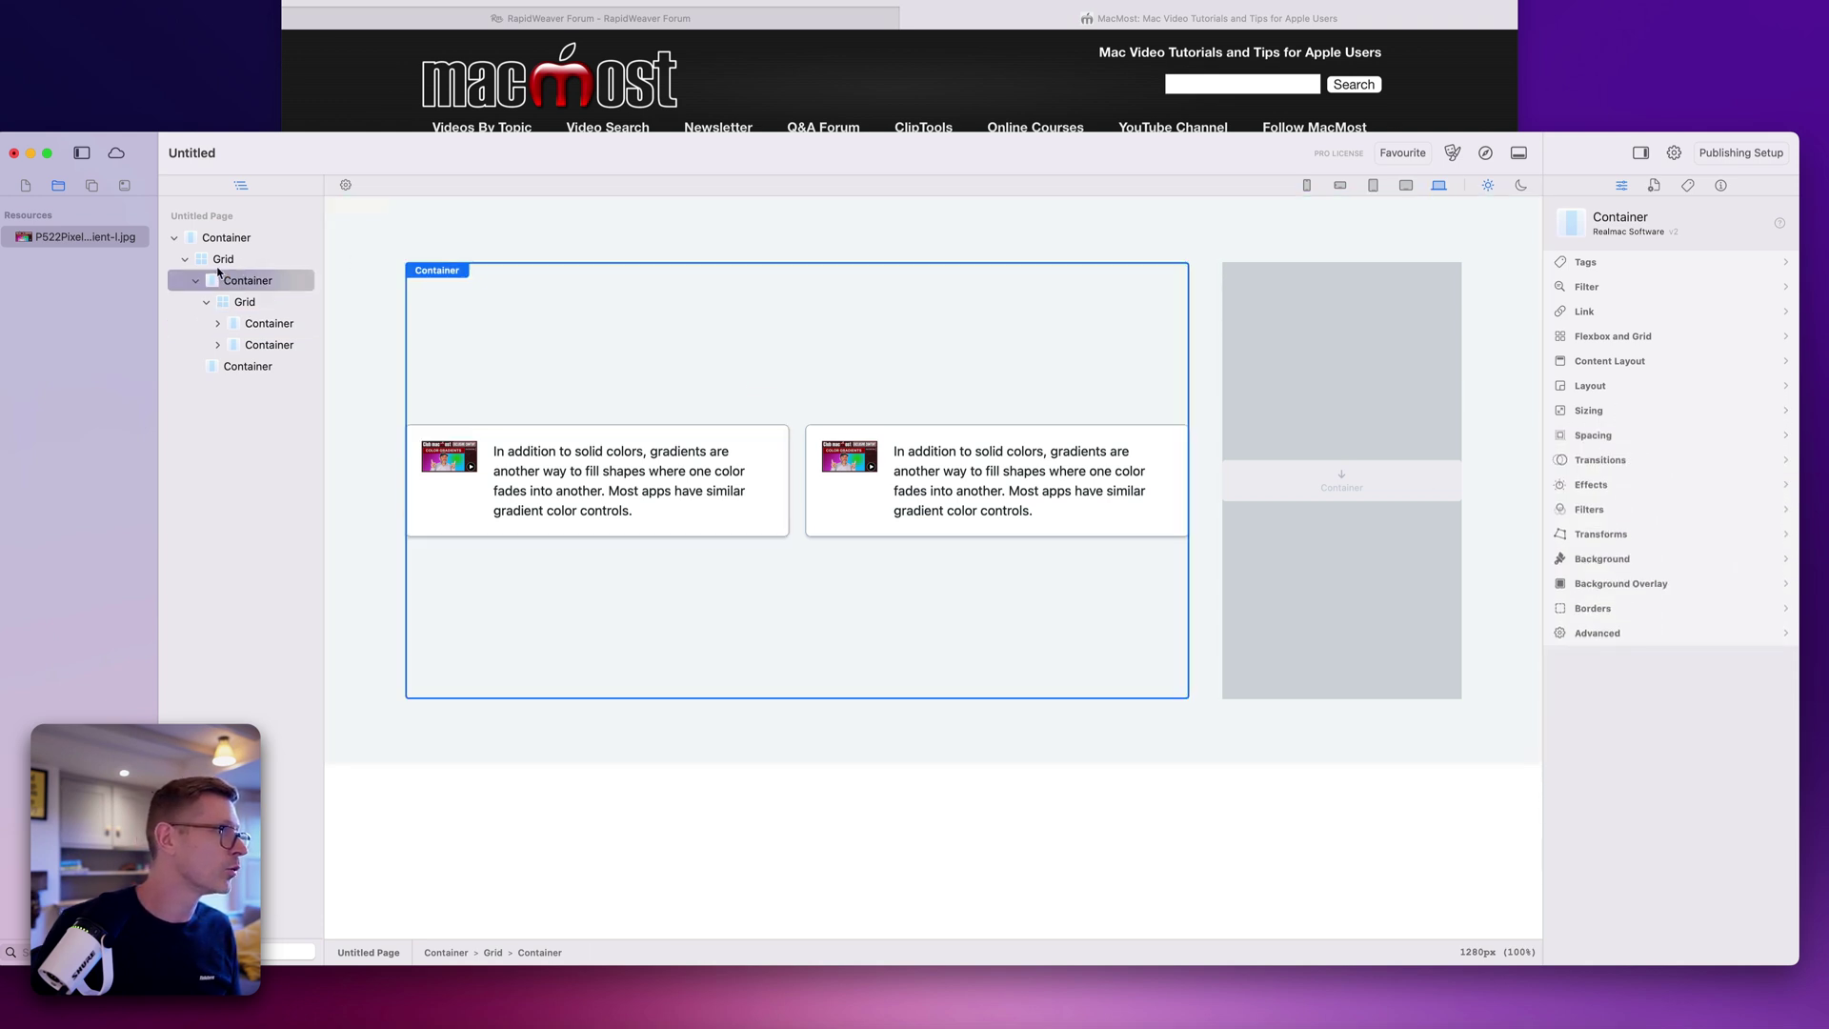
Step: Change the grey sidebar container's top and bottom padding from 60 to 0
click(225, 261)
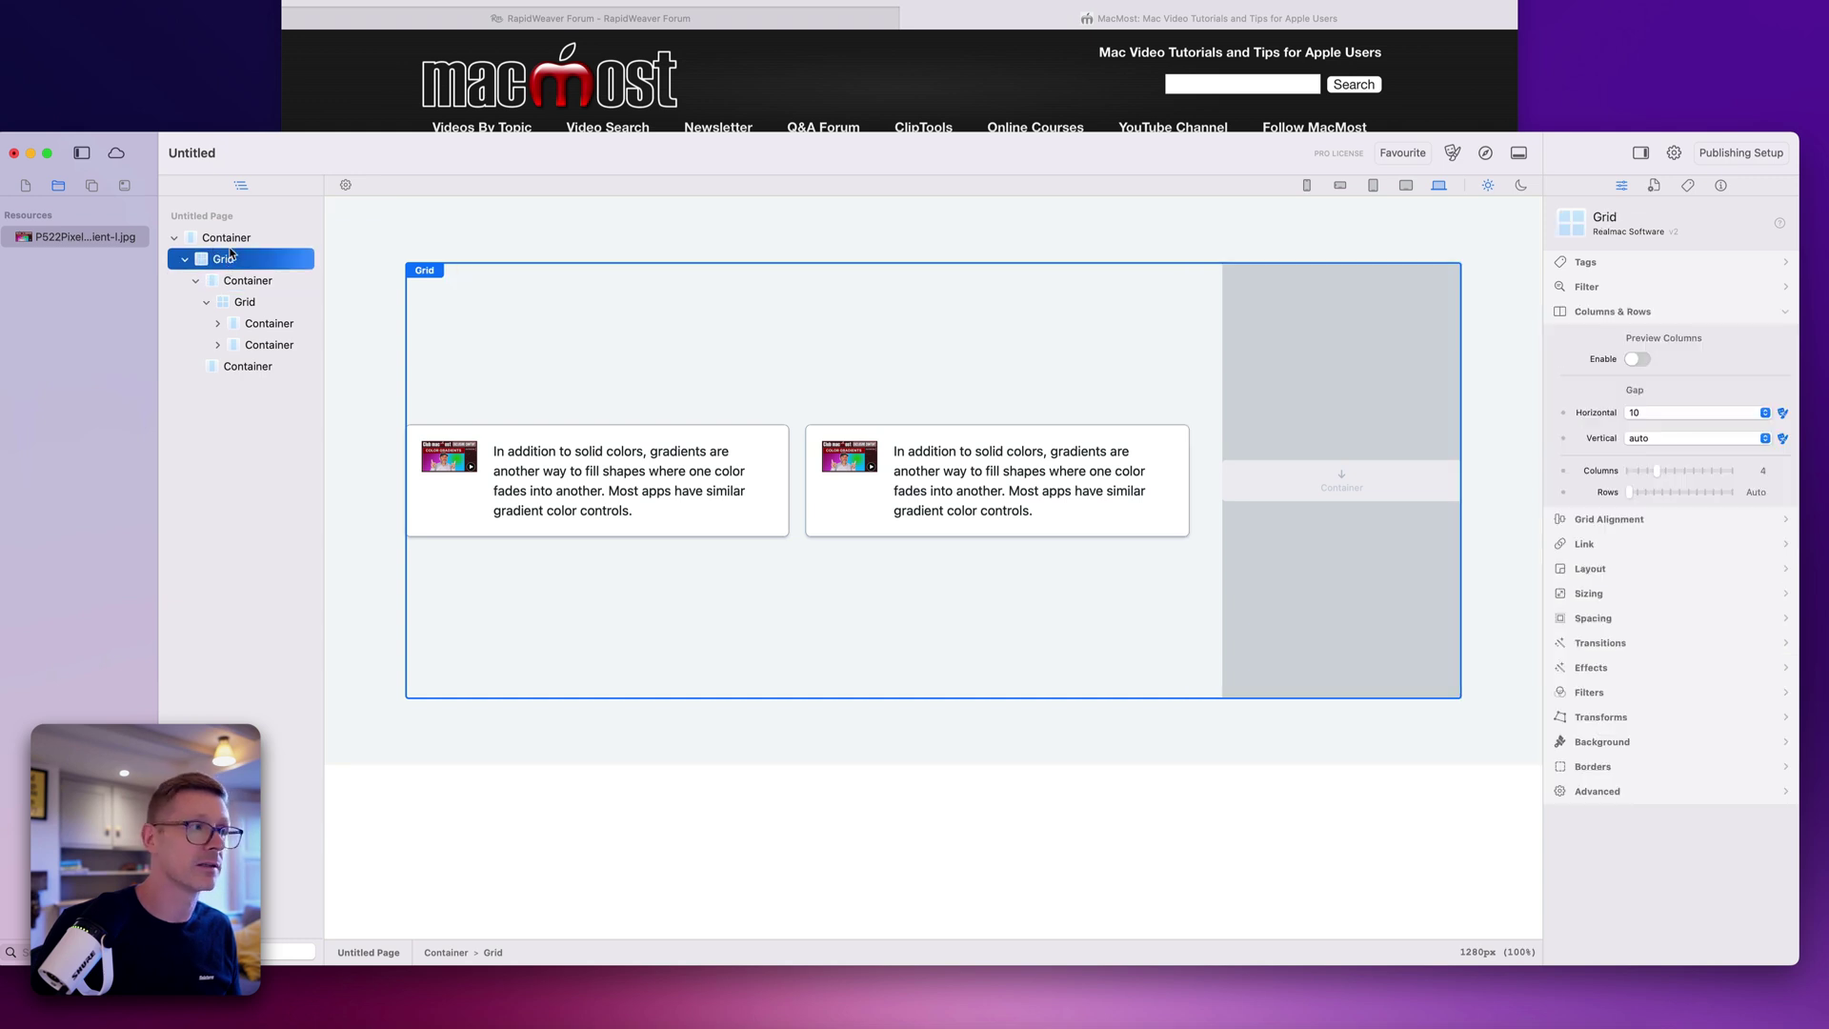
click(229, 239)
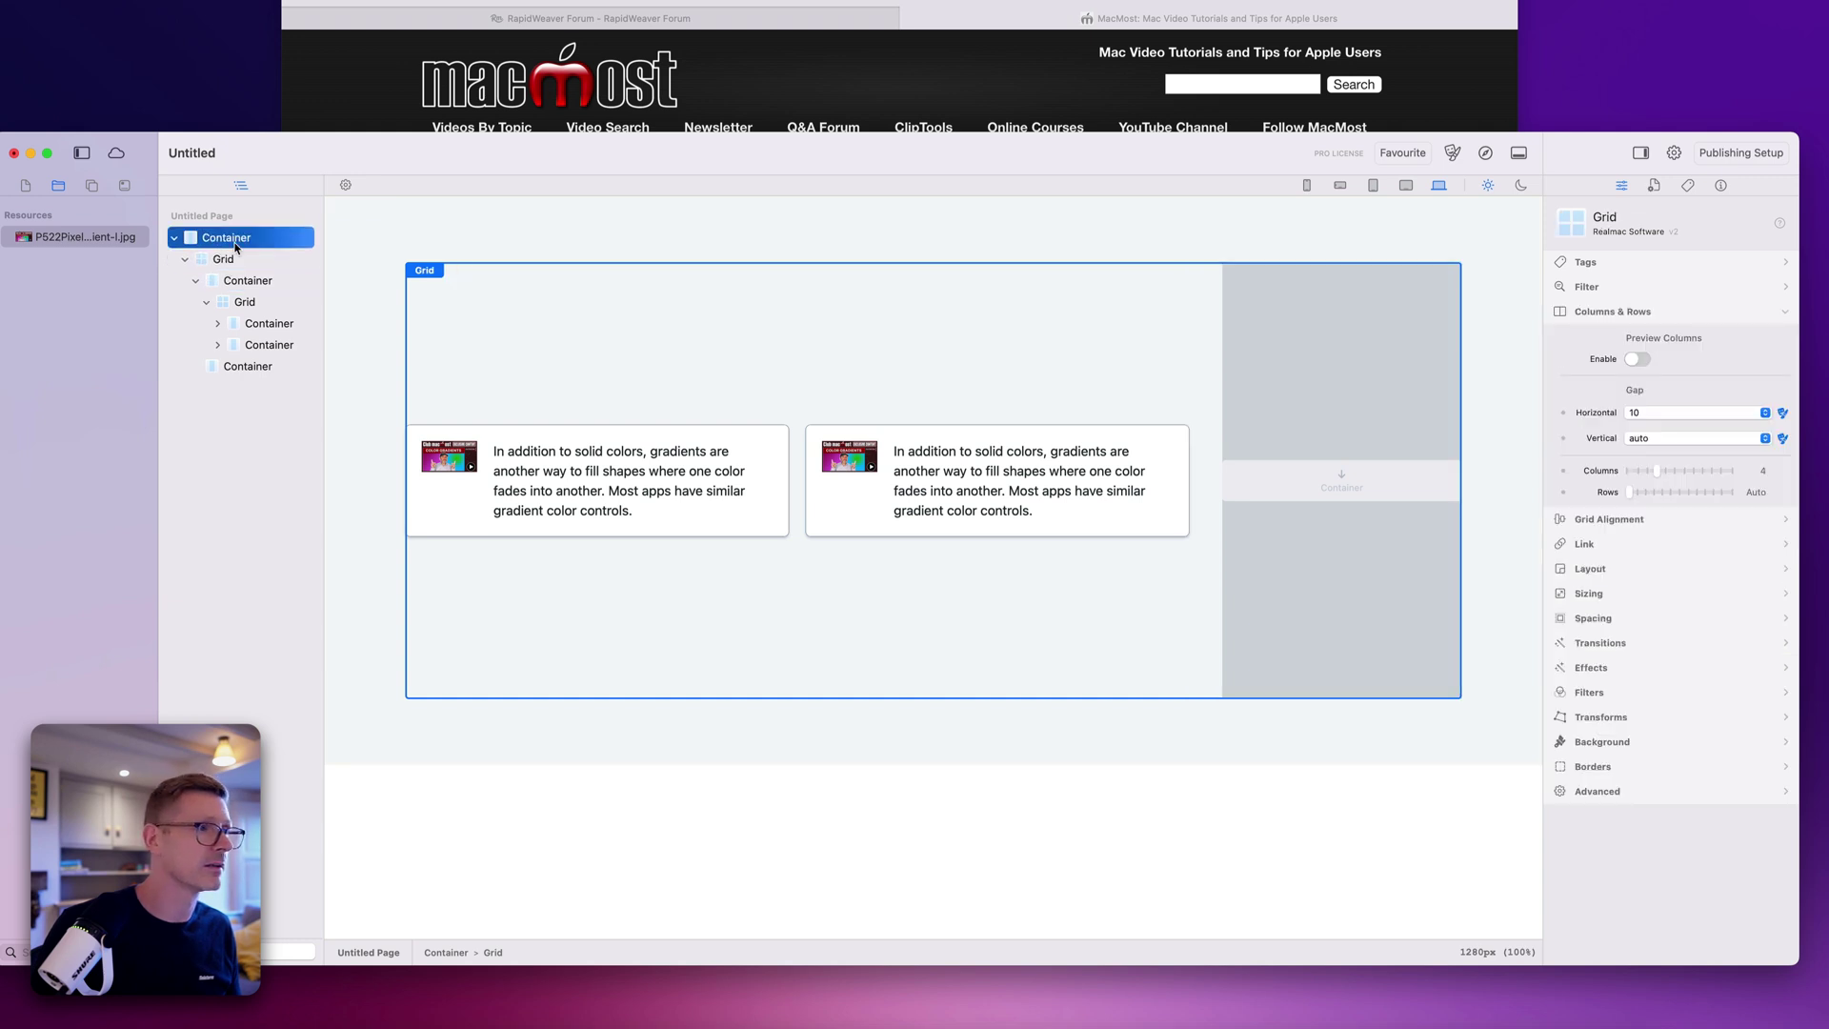
click(241, 367)
click(1598, 408)
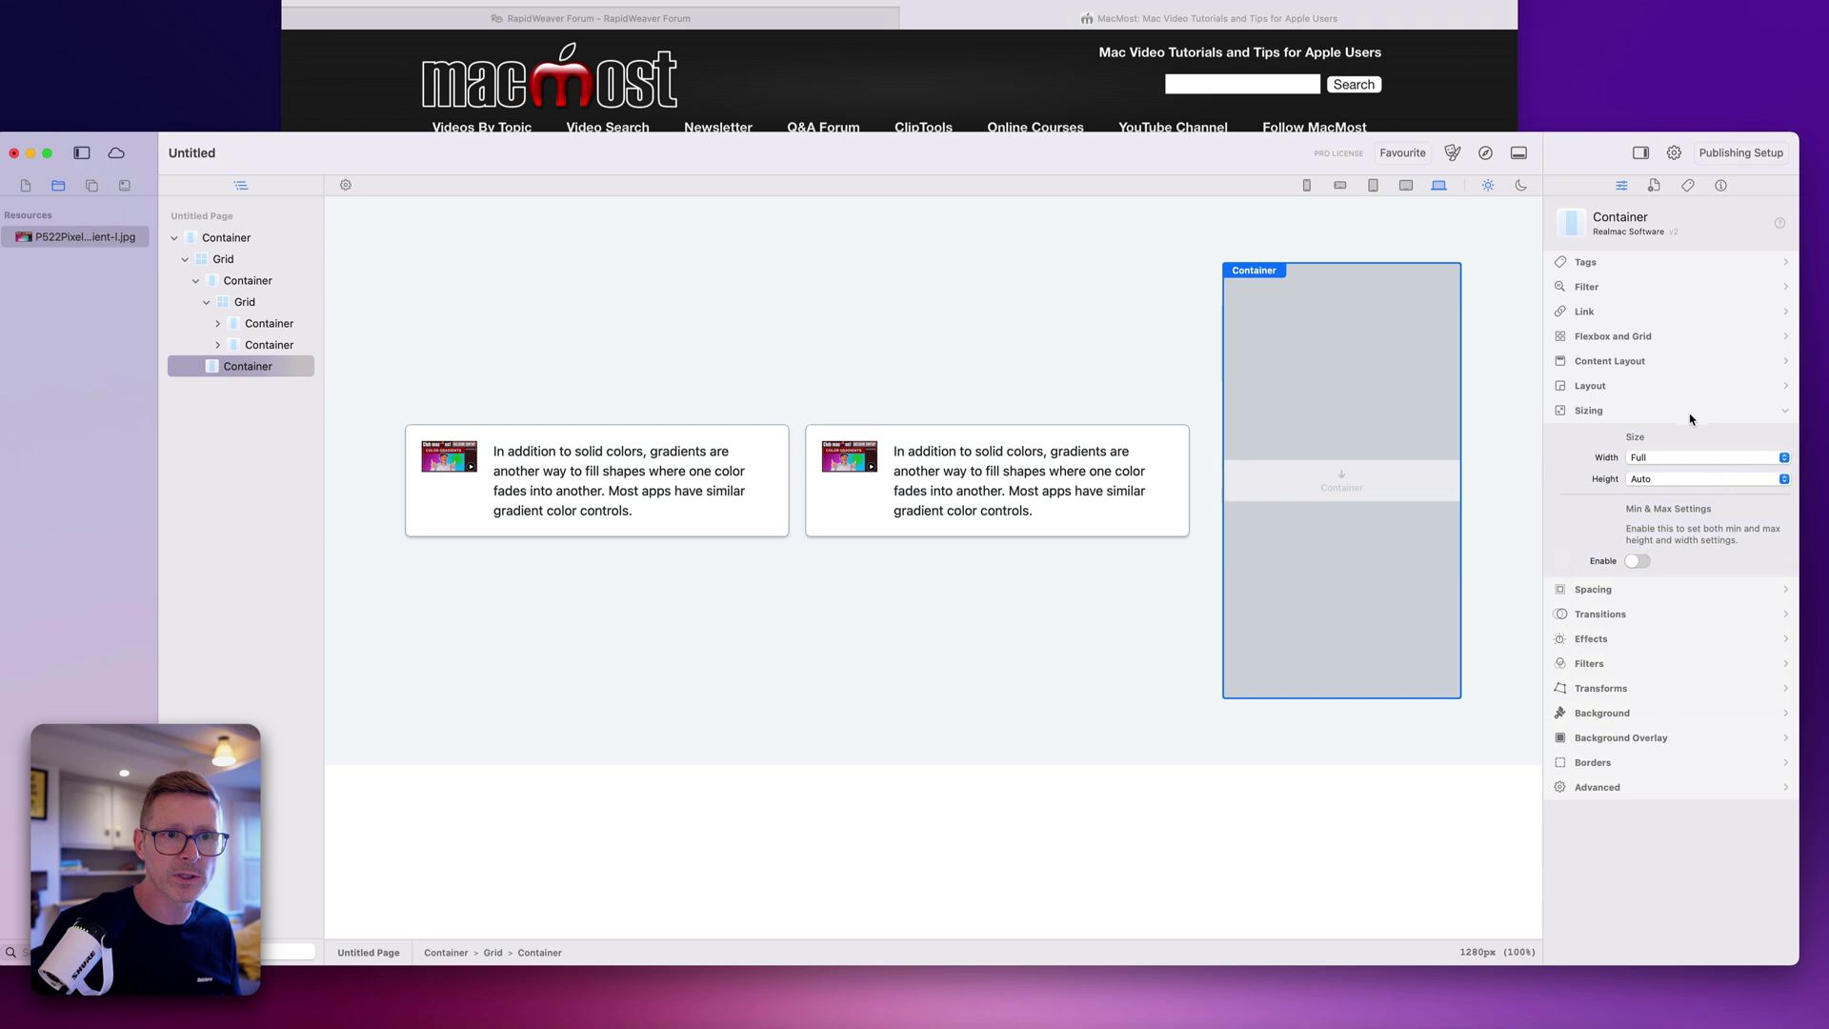
click(1593, 591)
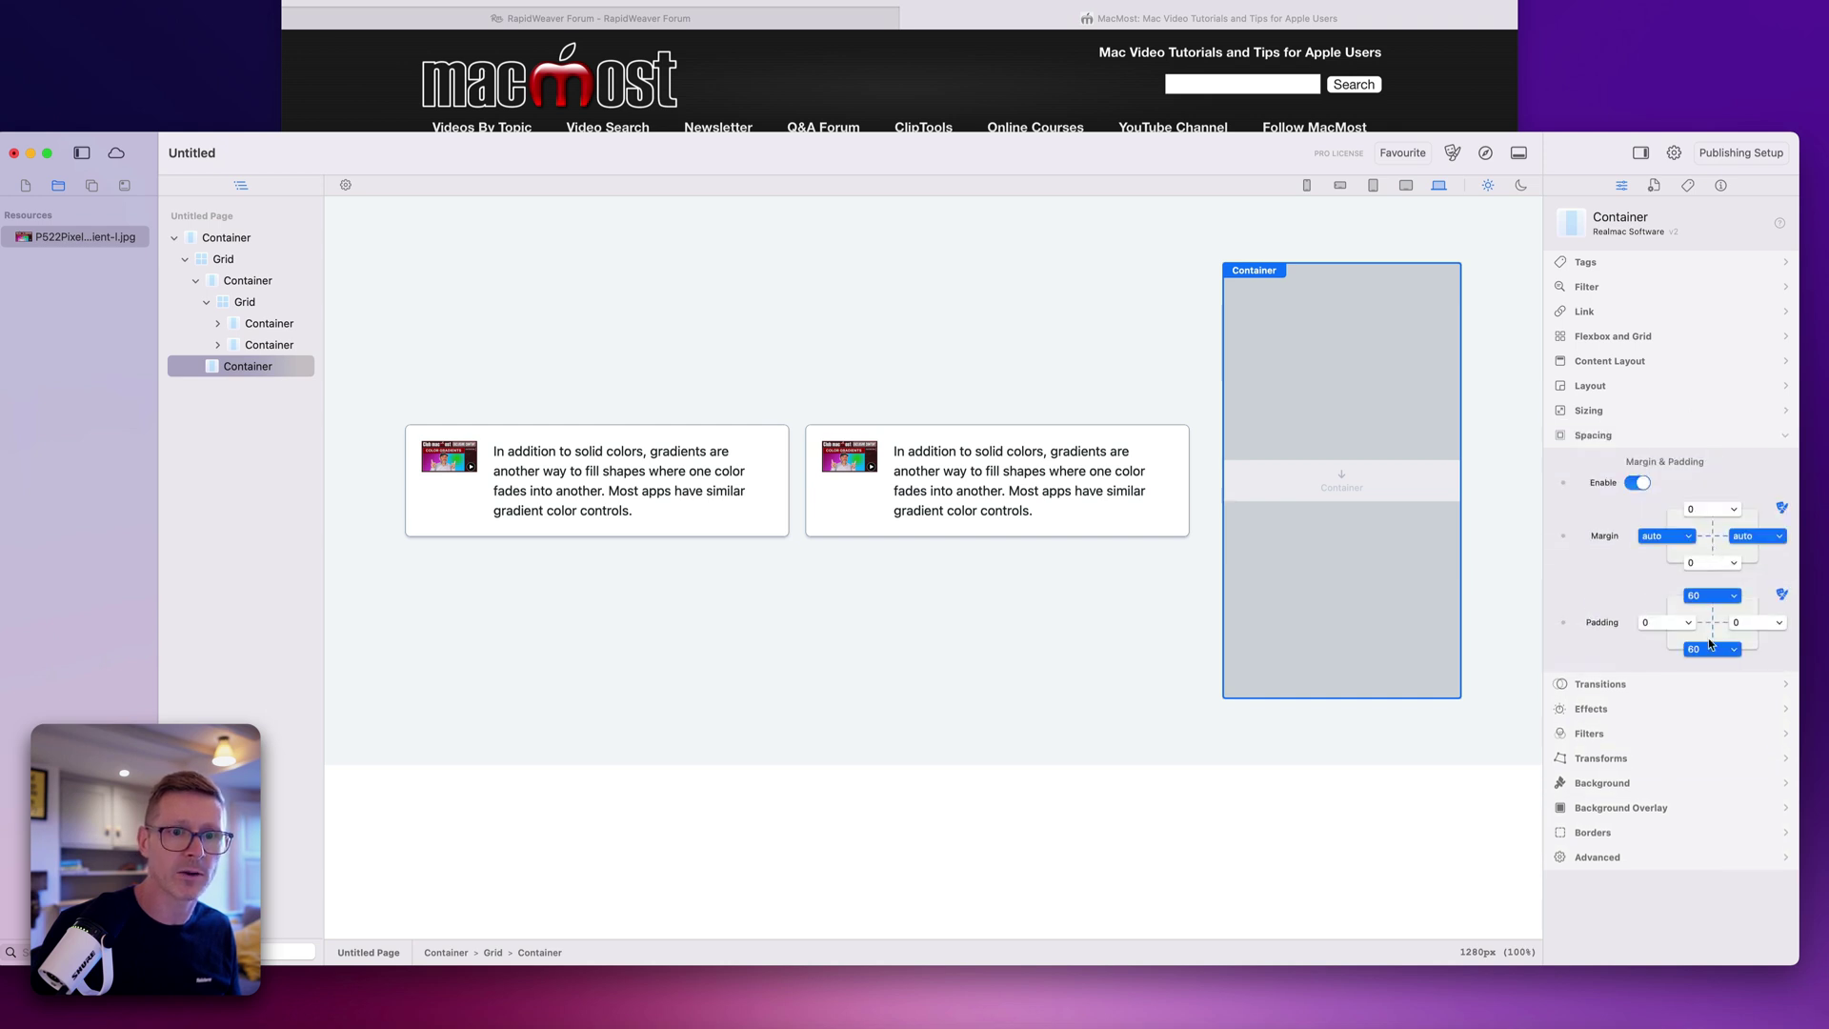
click(1706, 597)
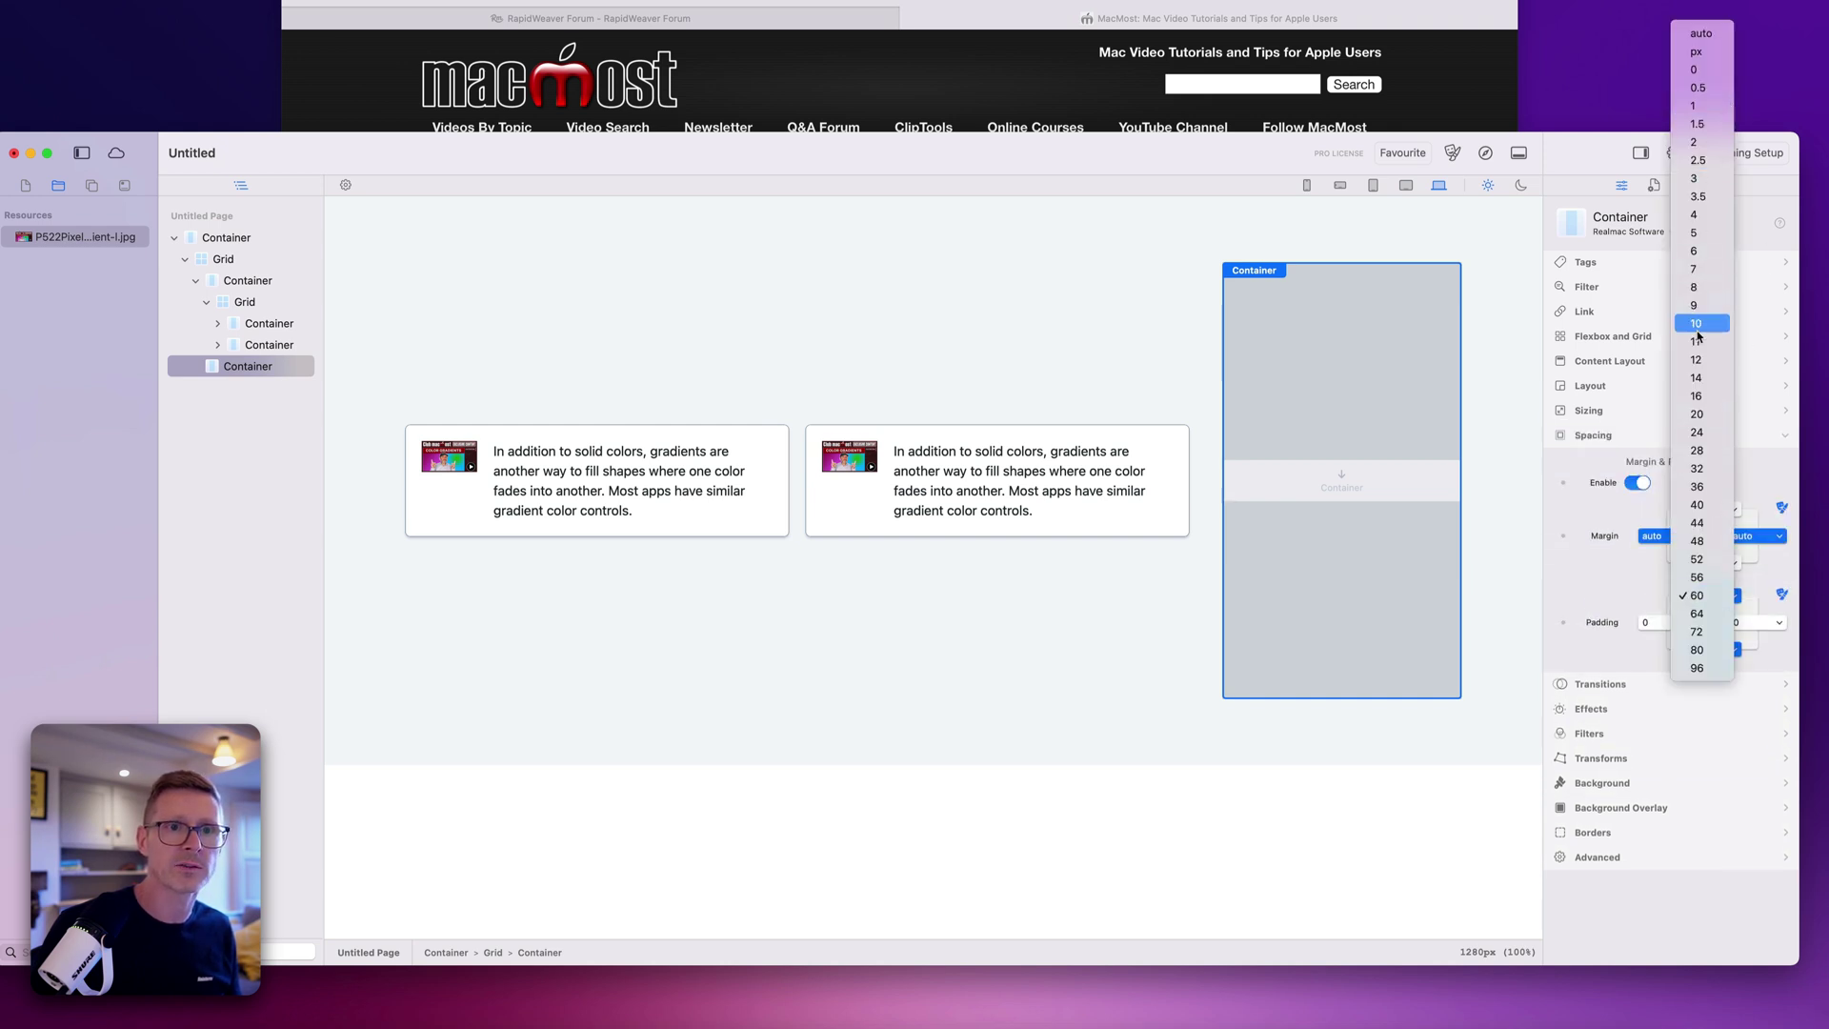
click(1695, 69)
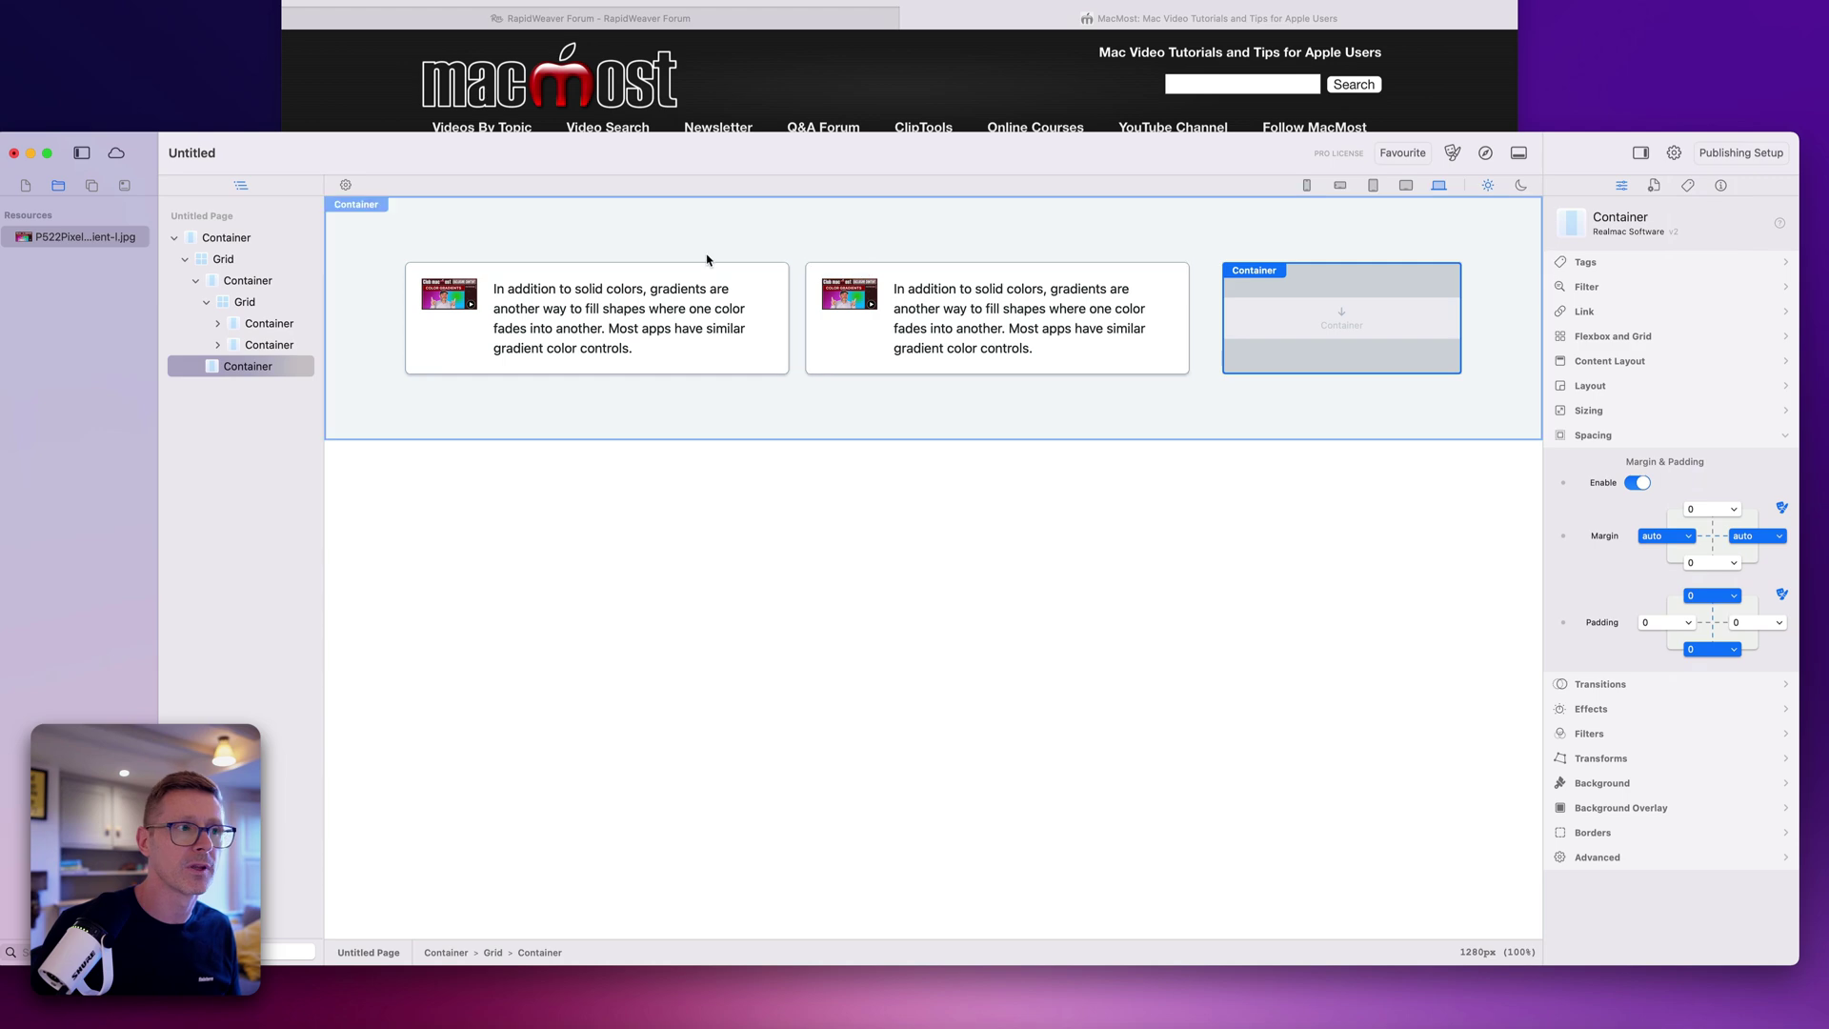
Step: Duplicate the first card to make a third, and set the first card to span 2 columns
click(238, 301)
click(267, 324)
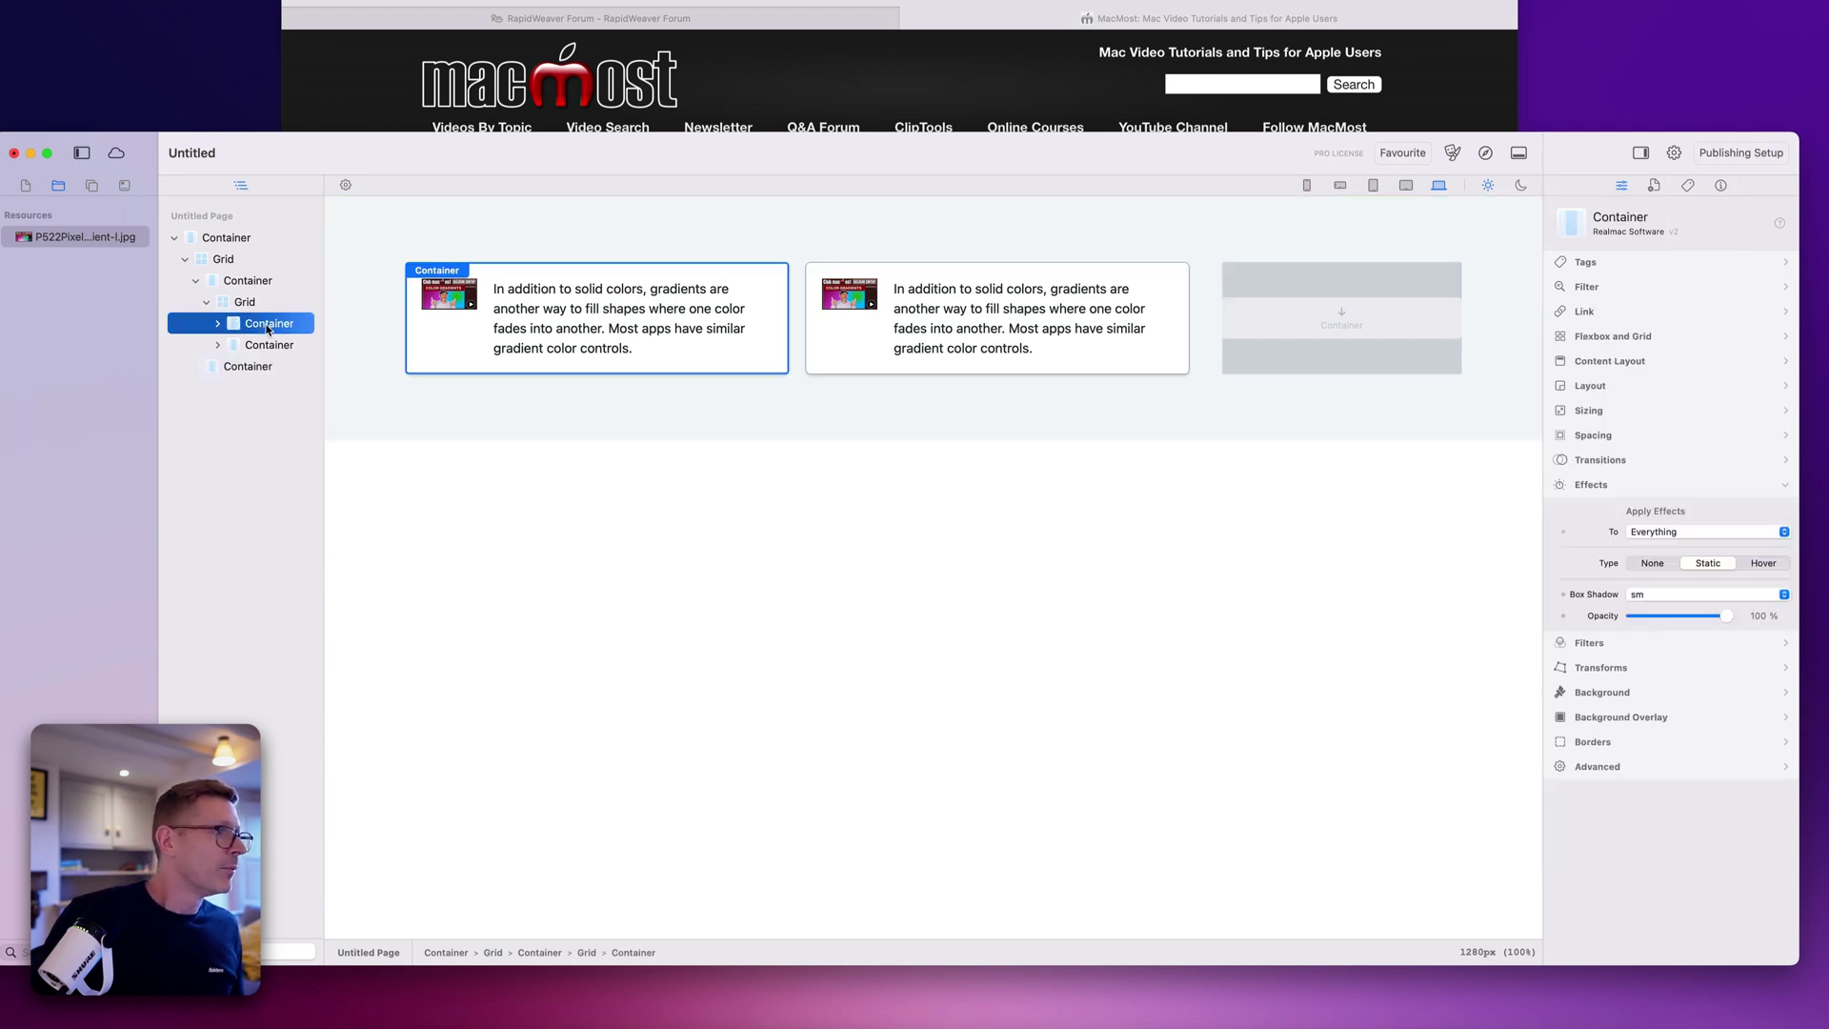
click(838, 59)
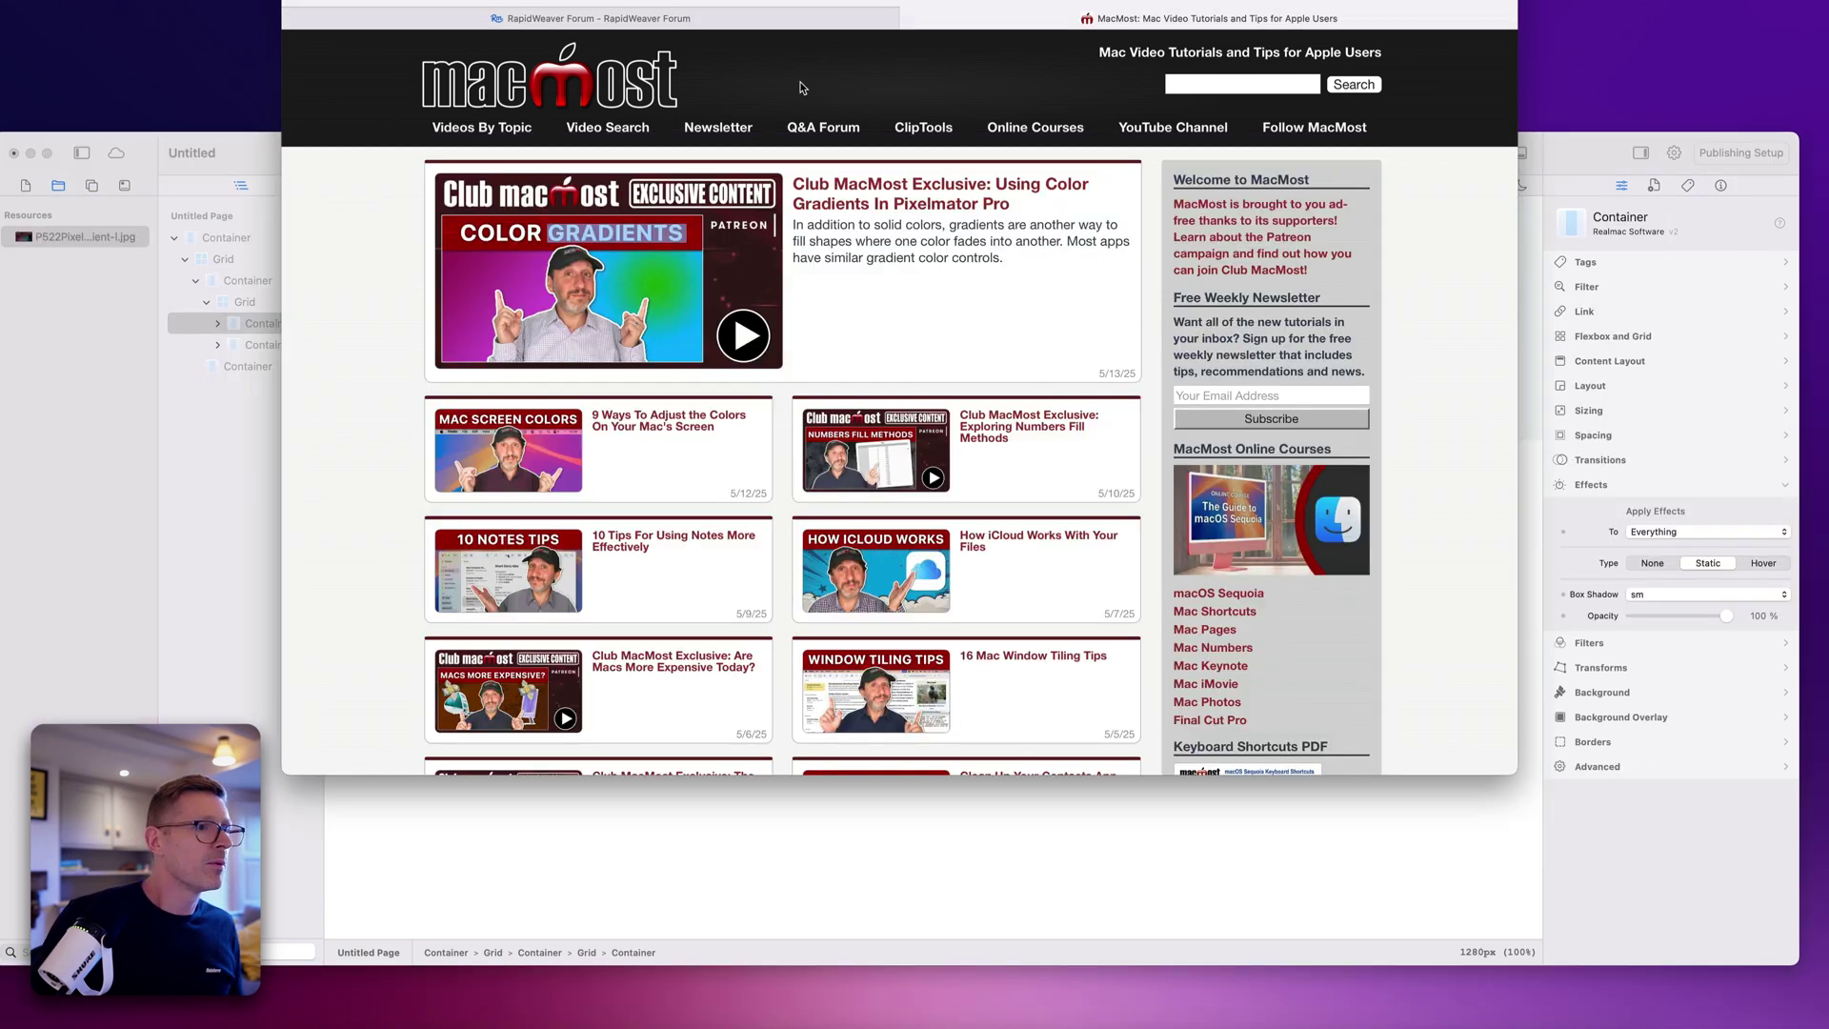
click(261, 476)
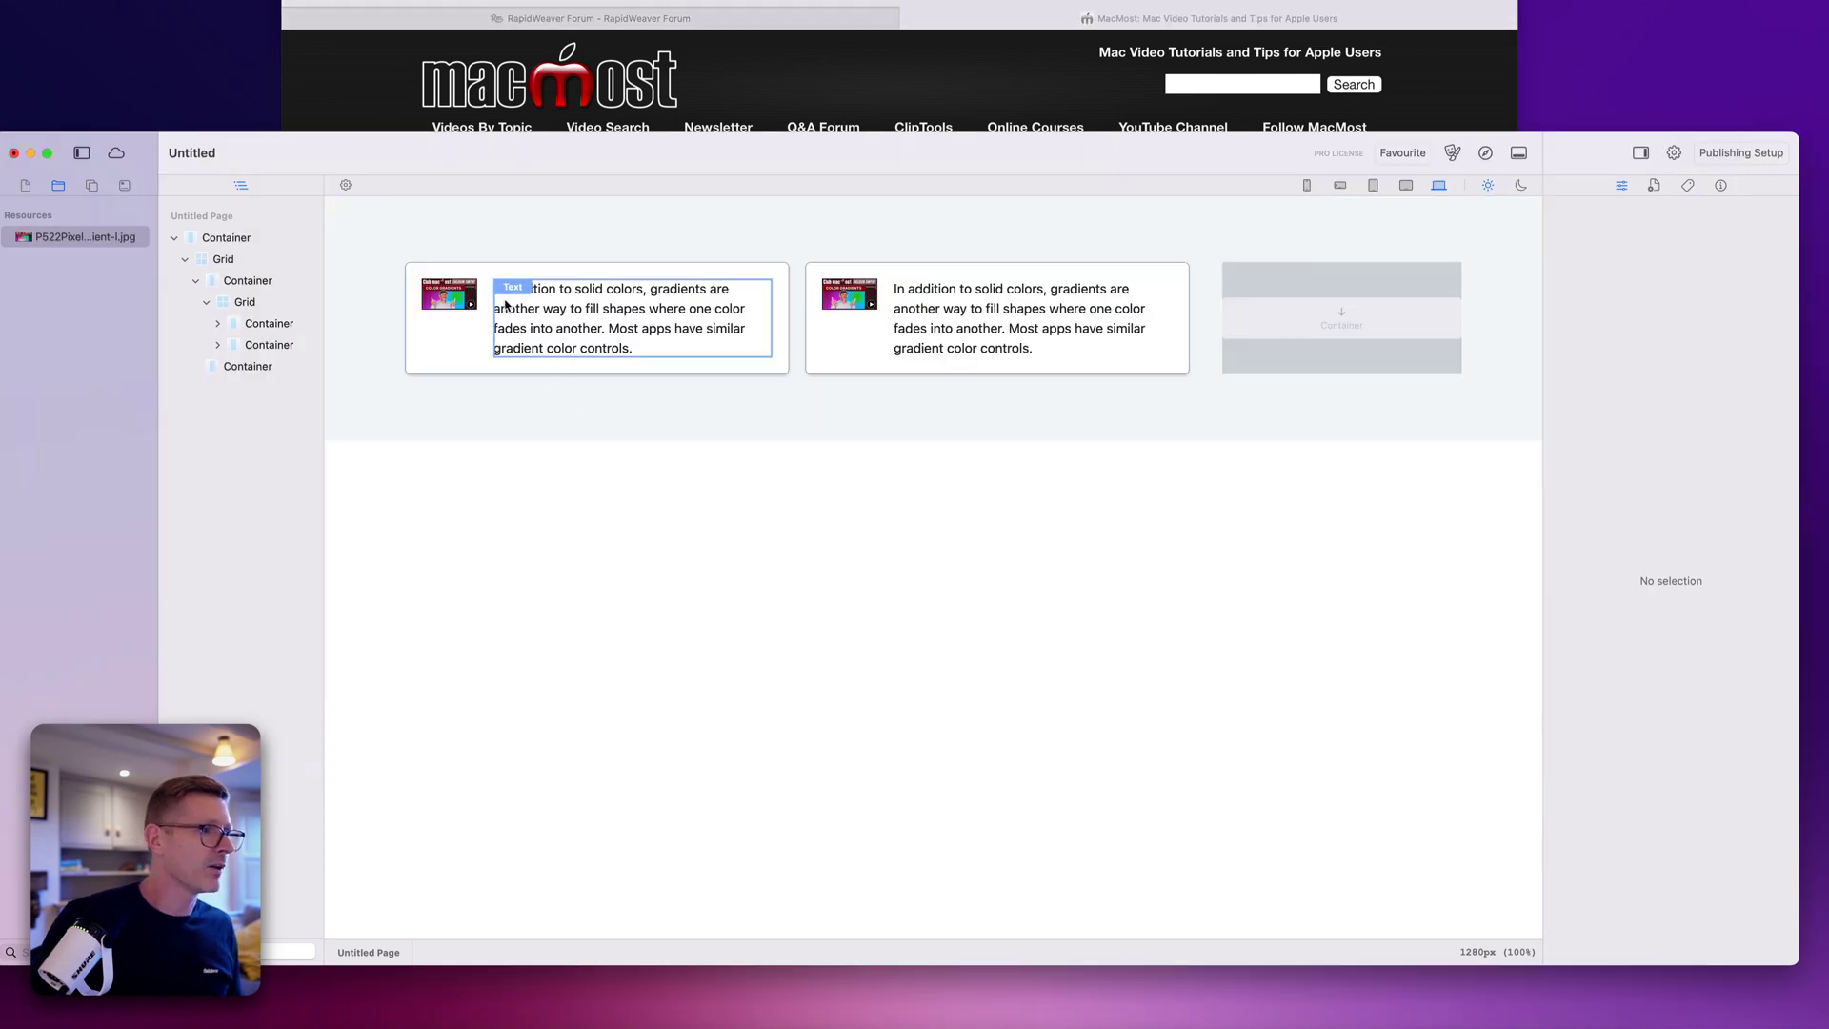
click(261, 321)
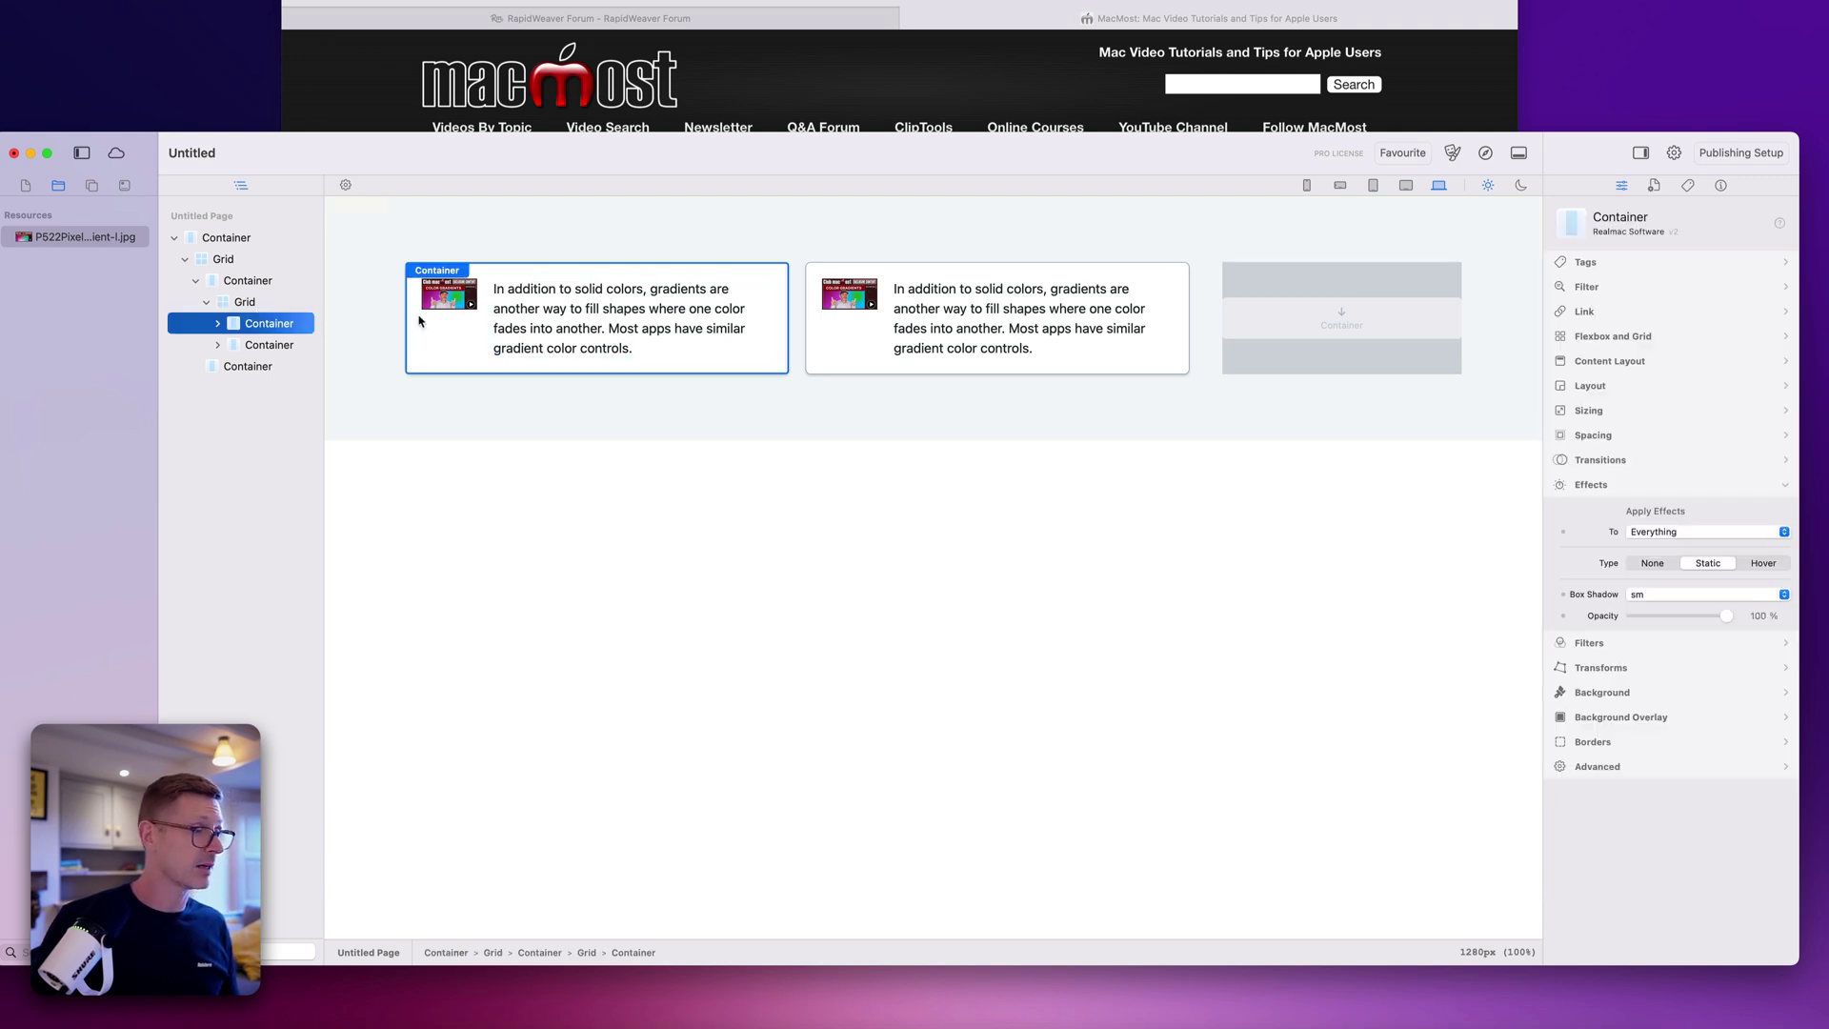
key(super+d)
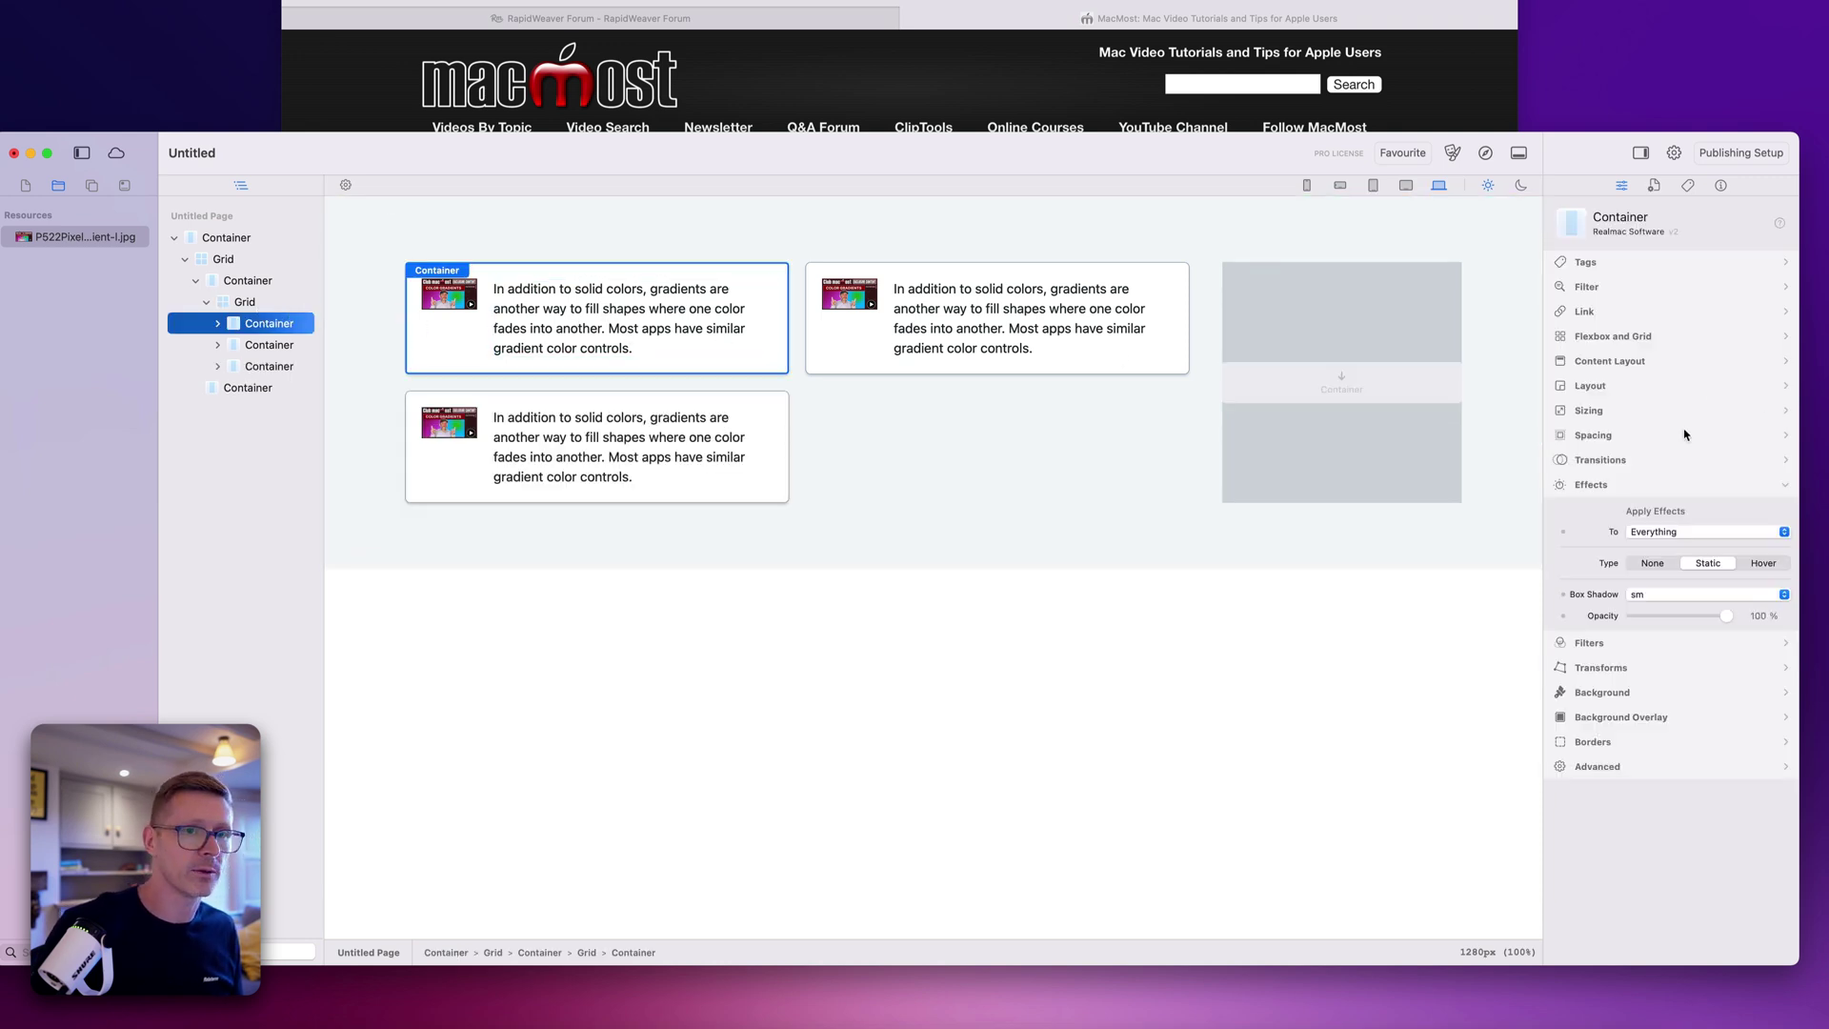
click(1613, 338)
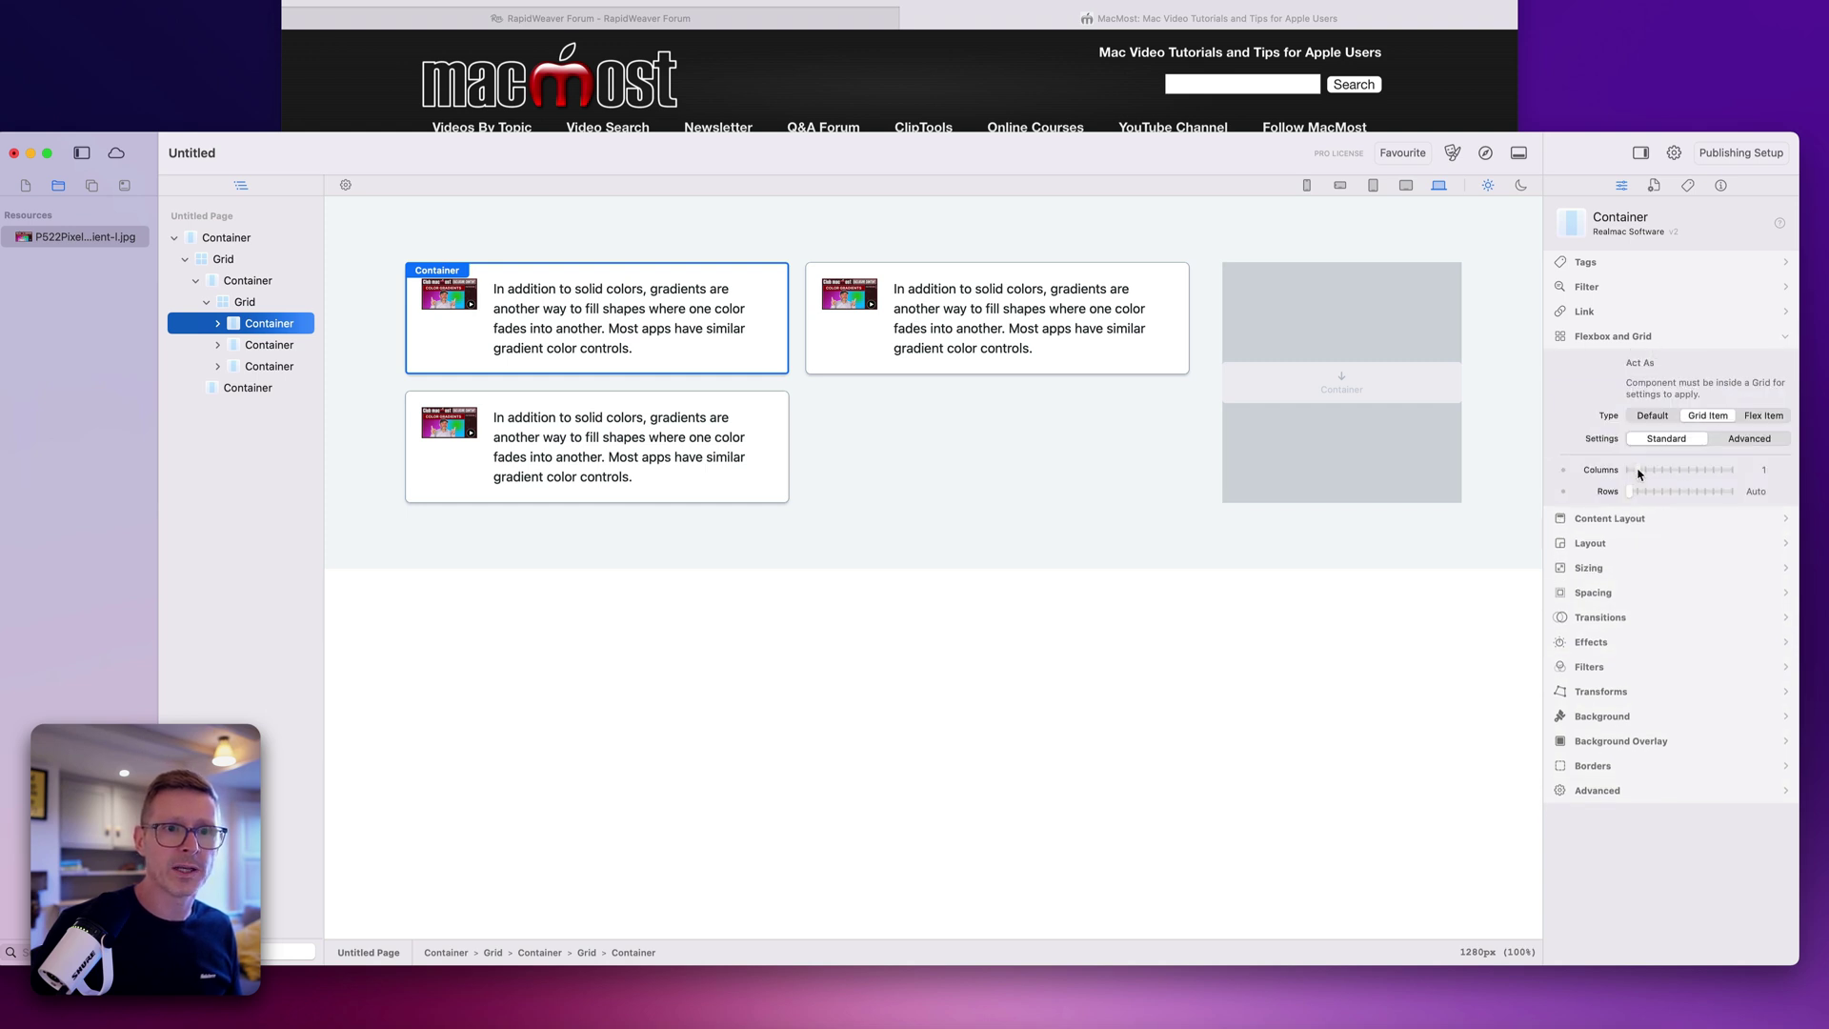
drag(1640, 474, 1643, 474)
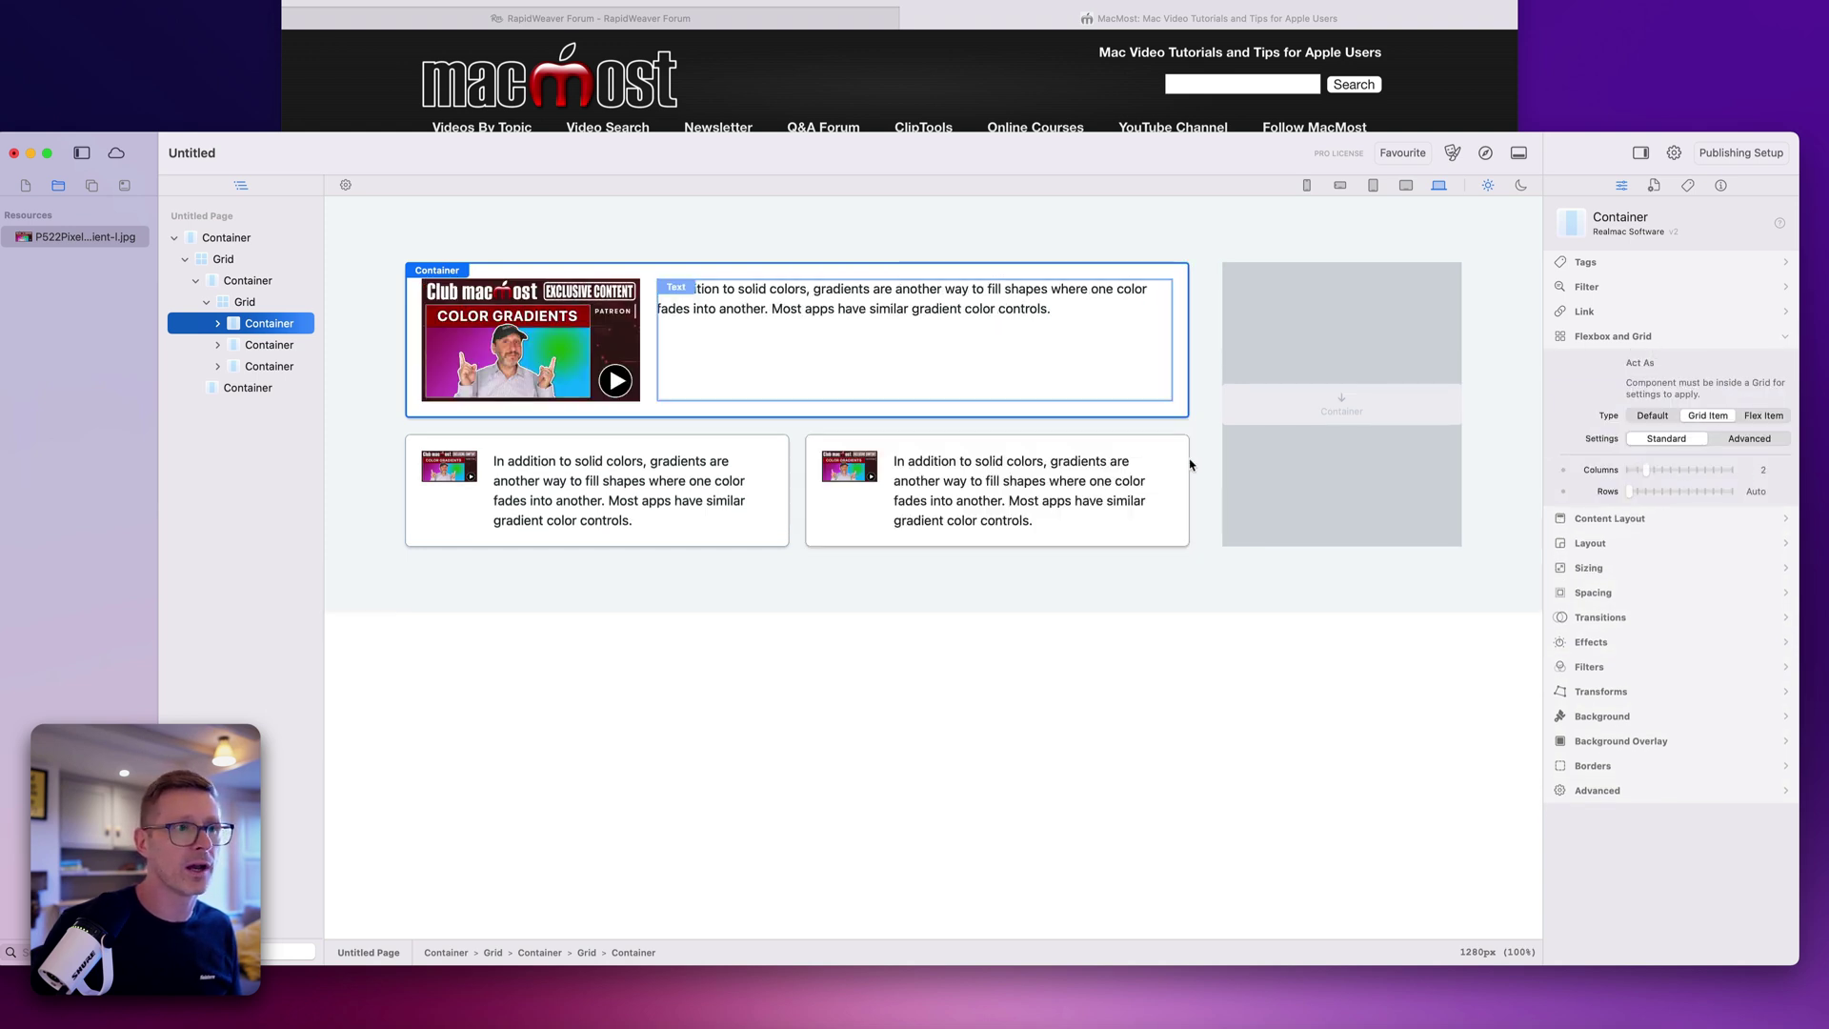
Step: Compare the new card arrangement with the MacMost site
click(277, 303)
click(496, 236)
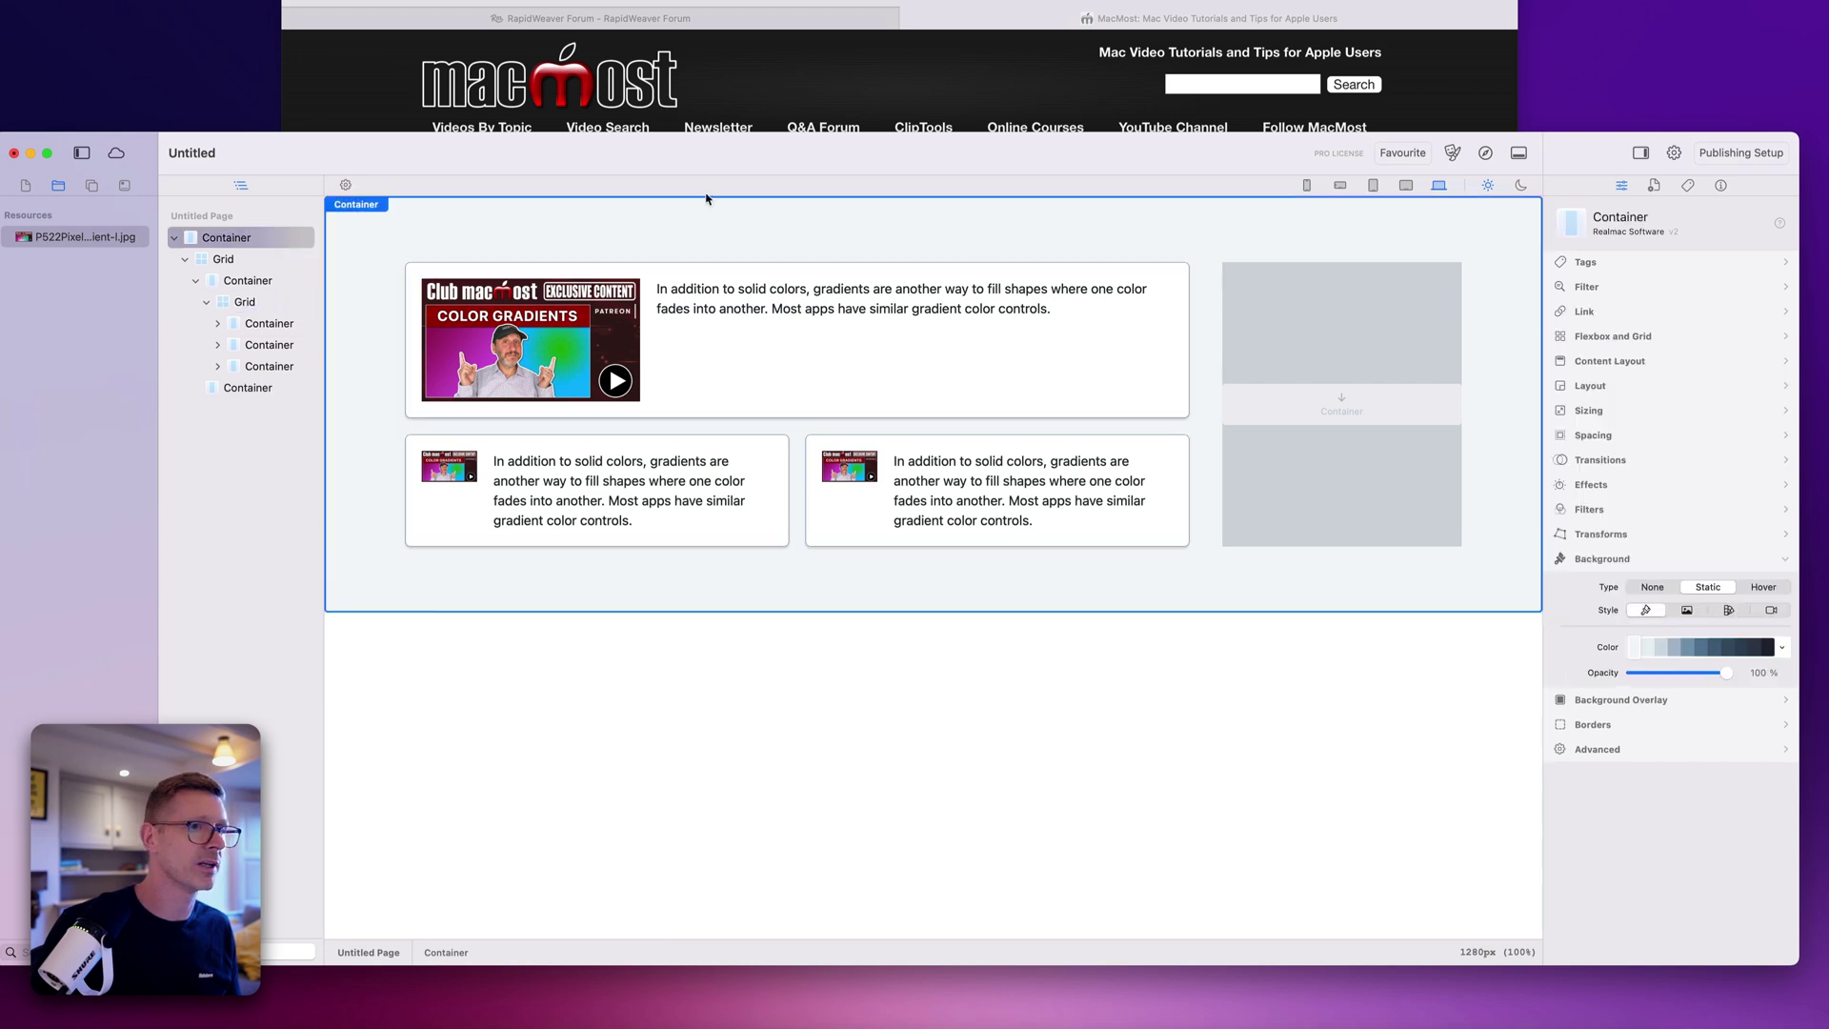
click(841, 49)
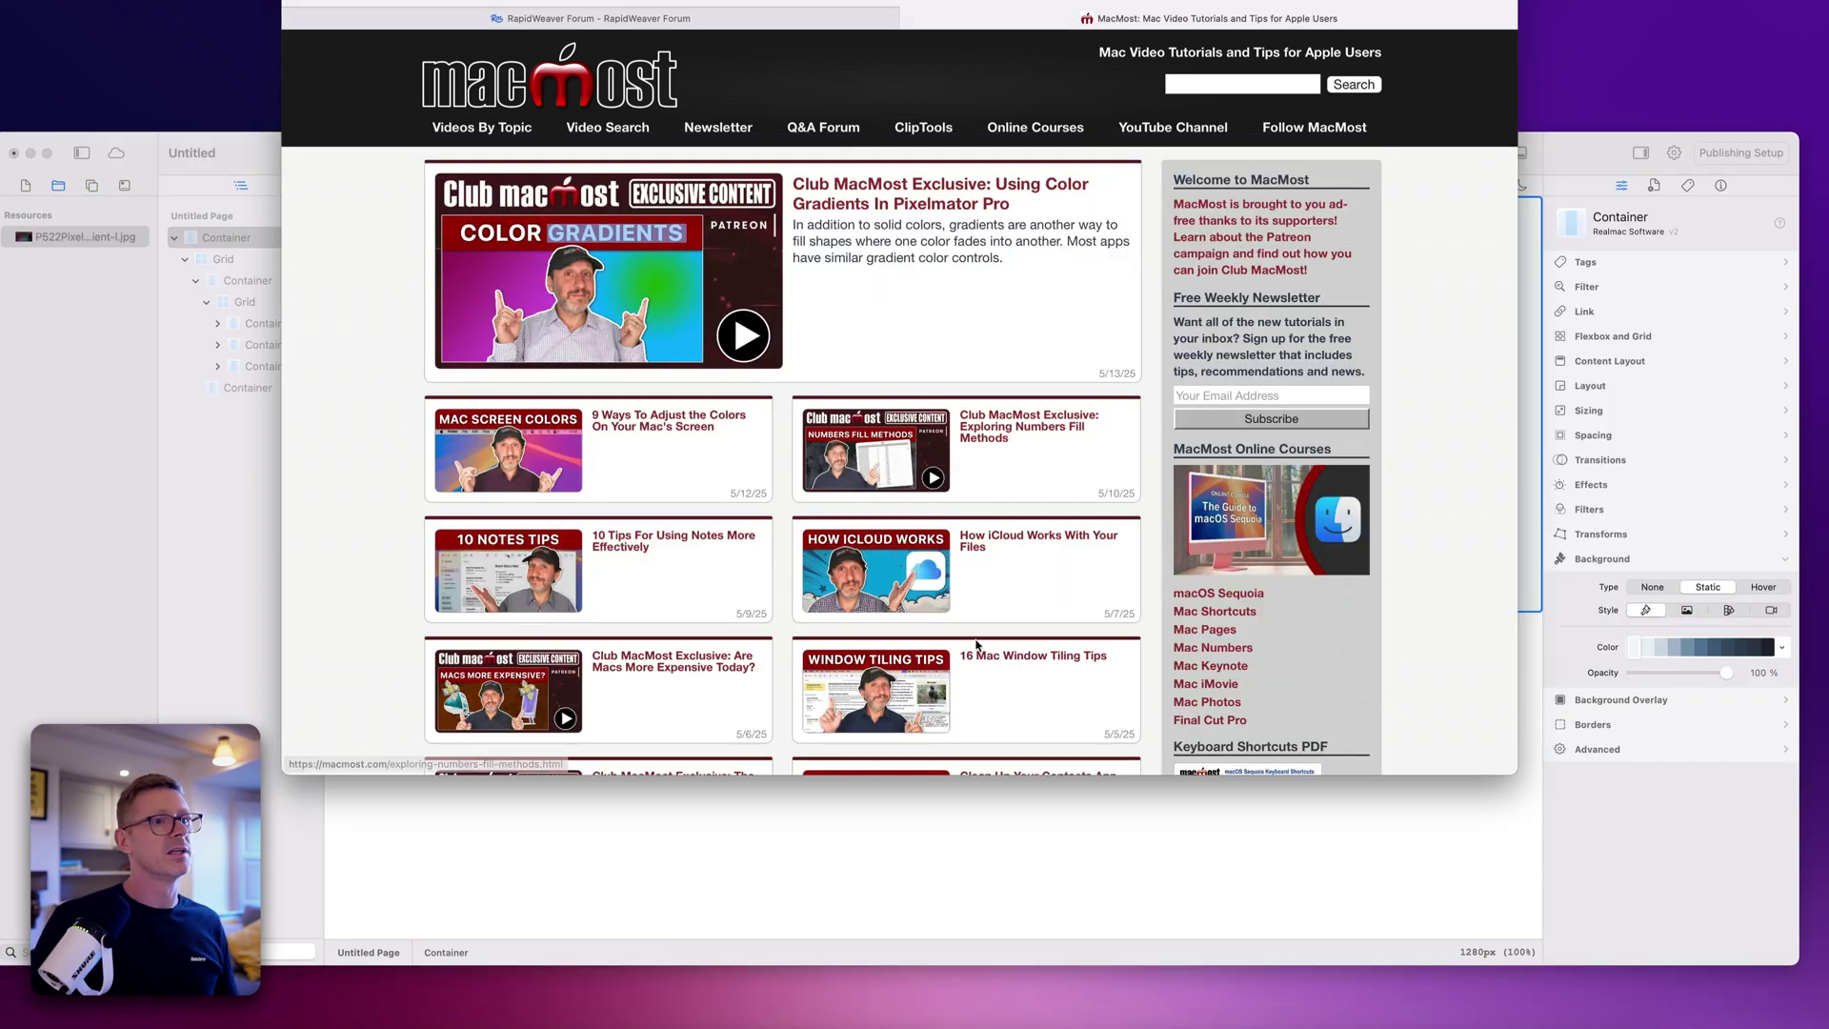
click(1155, 810)
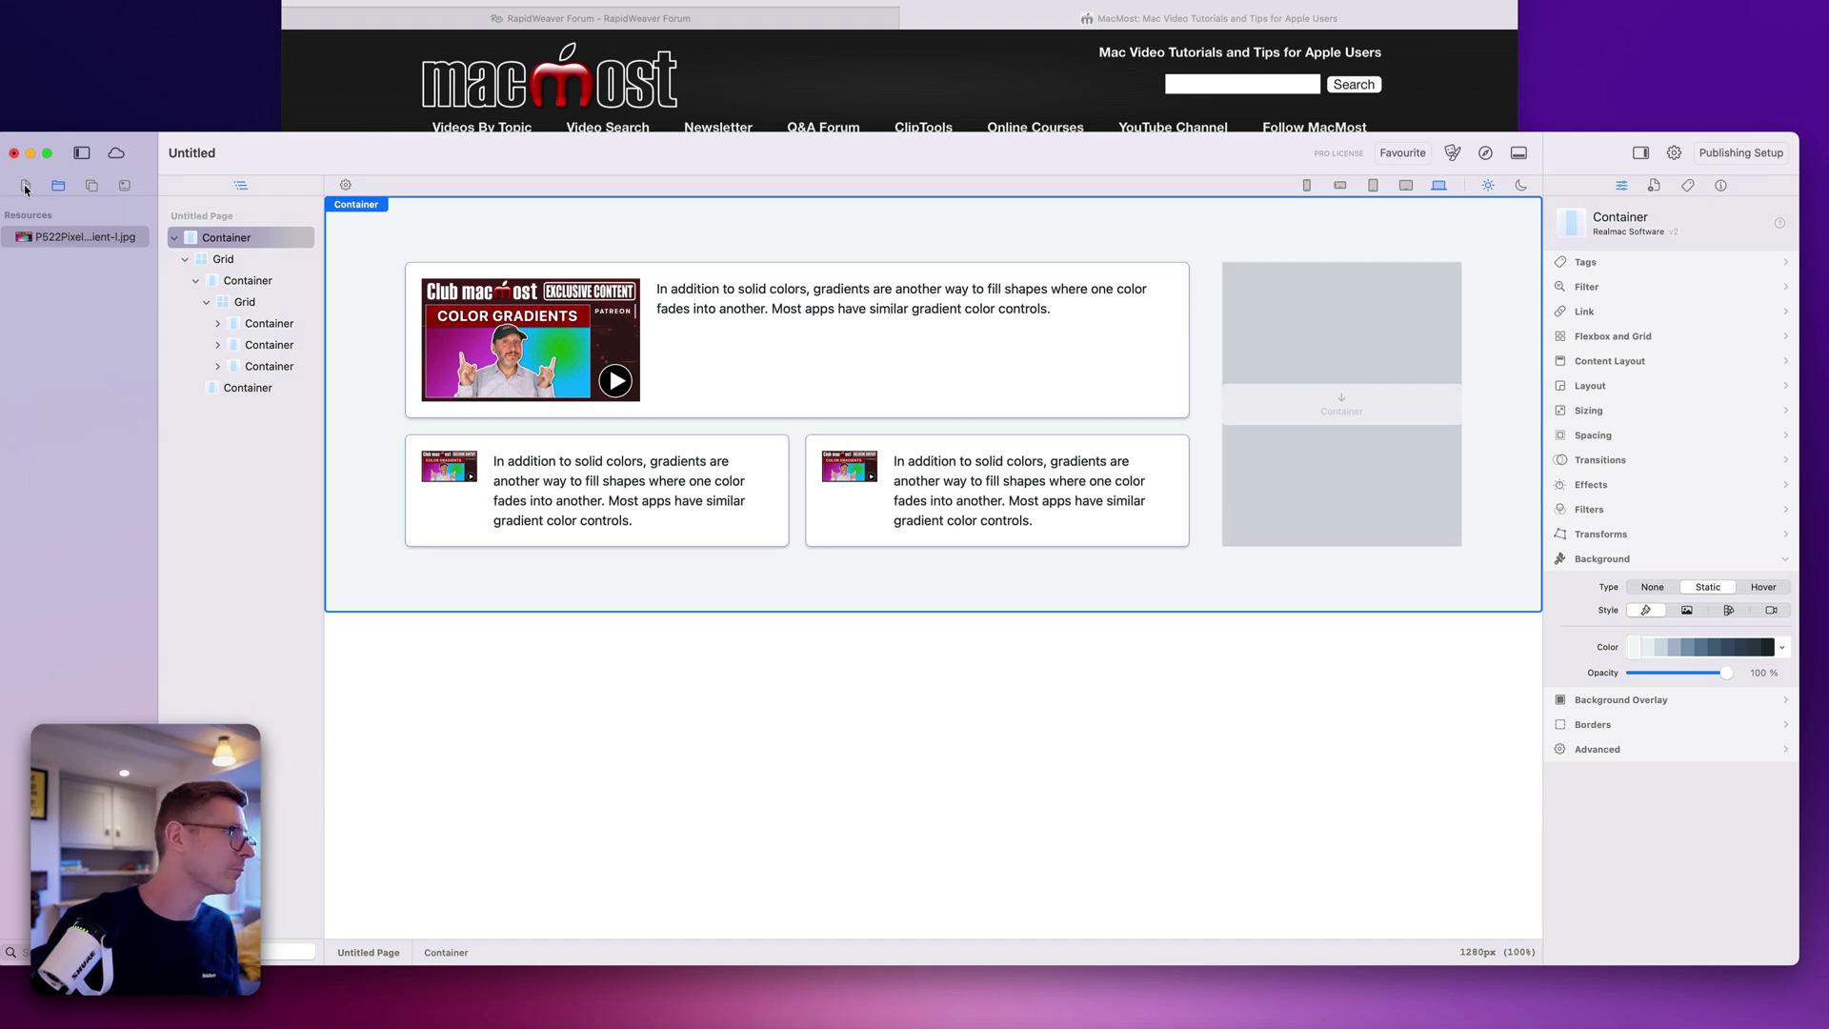
Step: Drag a Flex block from the Components library into the grey sidebar container
click(91, 185)
scroll(92, 721, down, 5)
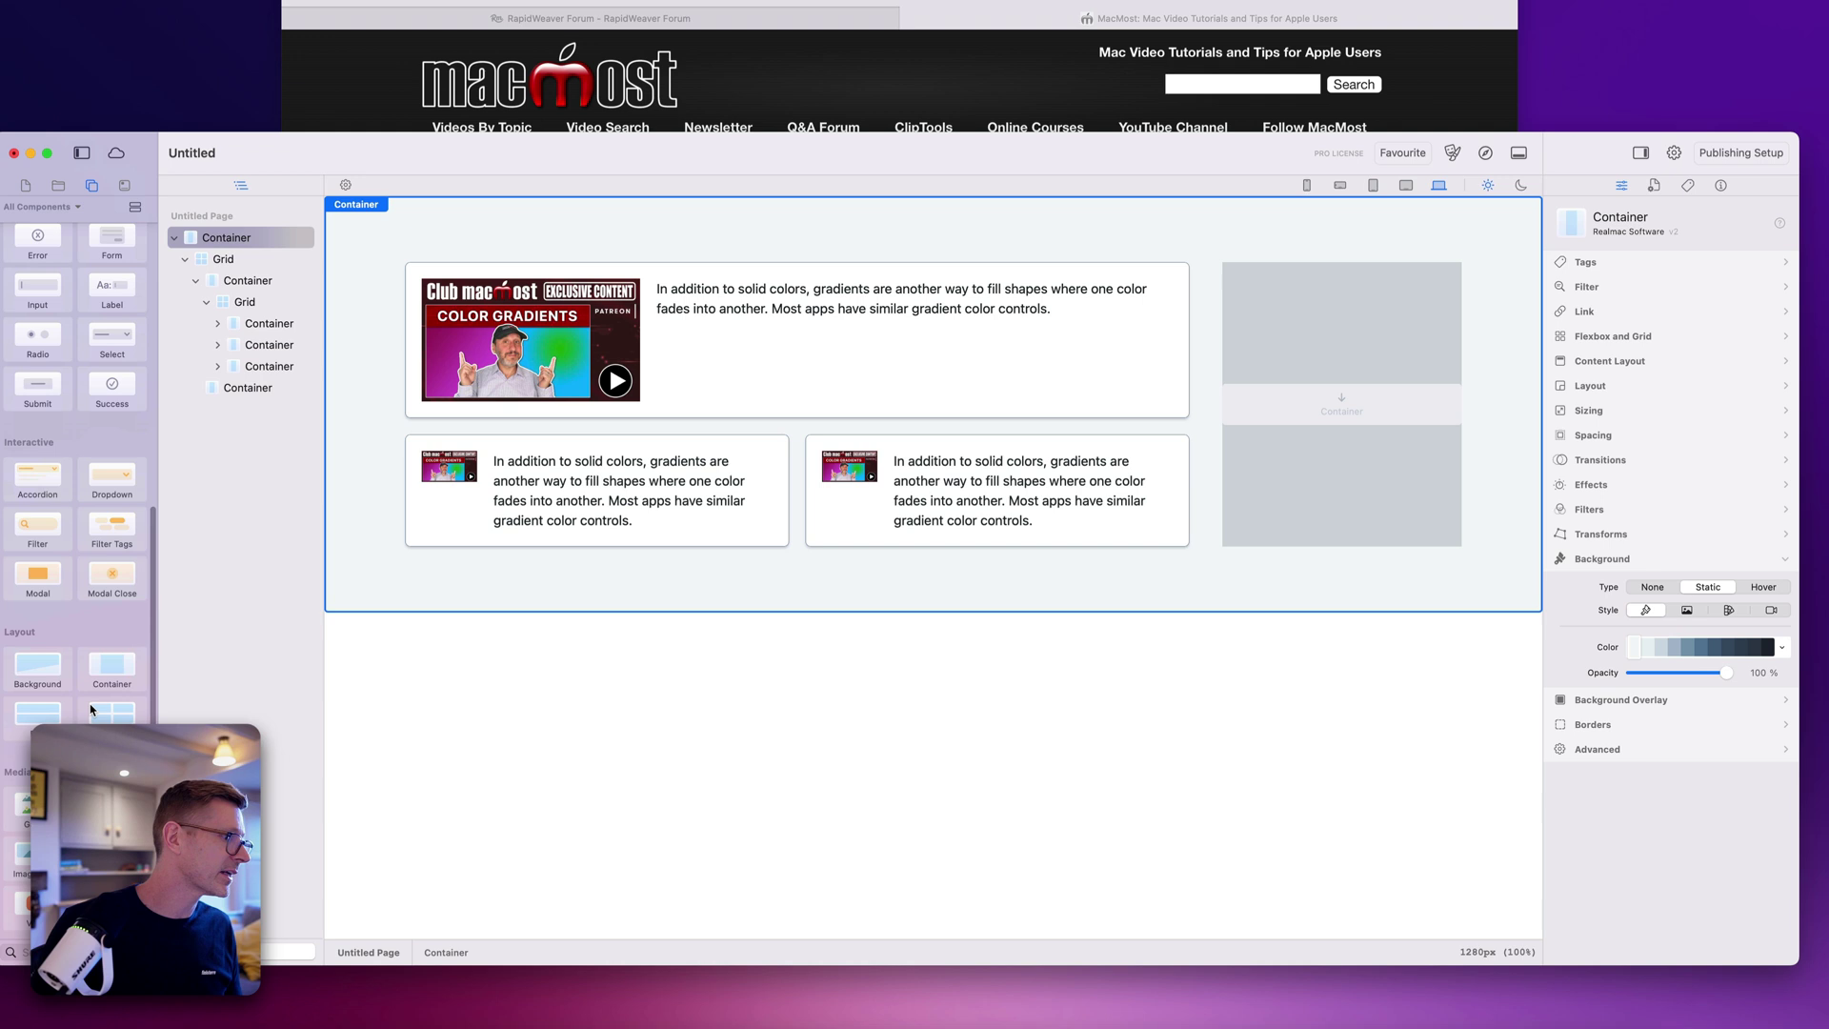
drag(94, 714, 1341, 405)
click(1456, 338)
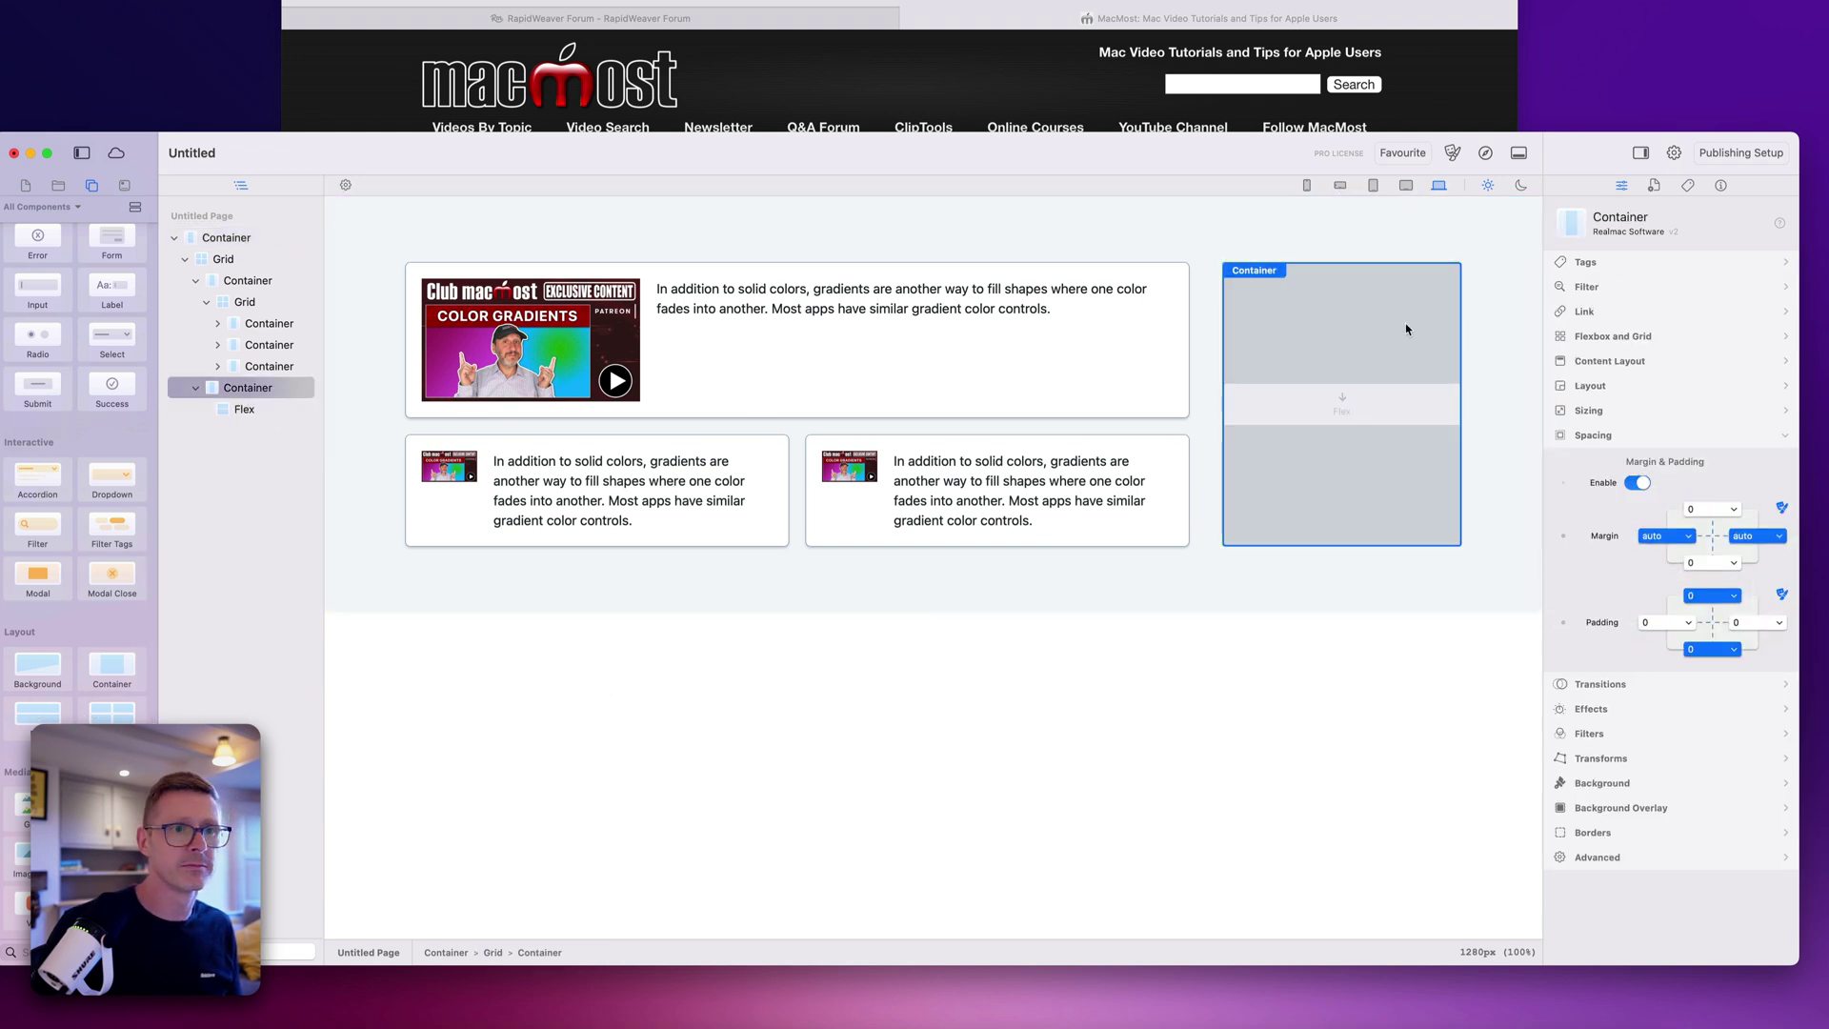
click(1335, 411)
click(1359, 363)
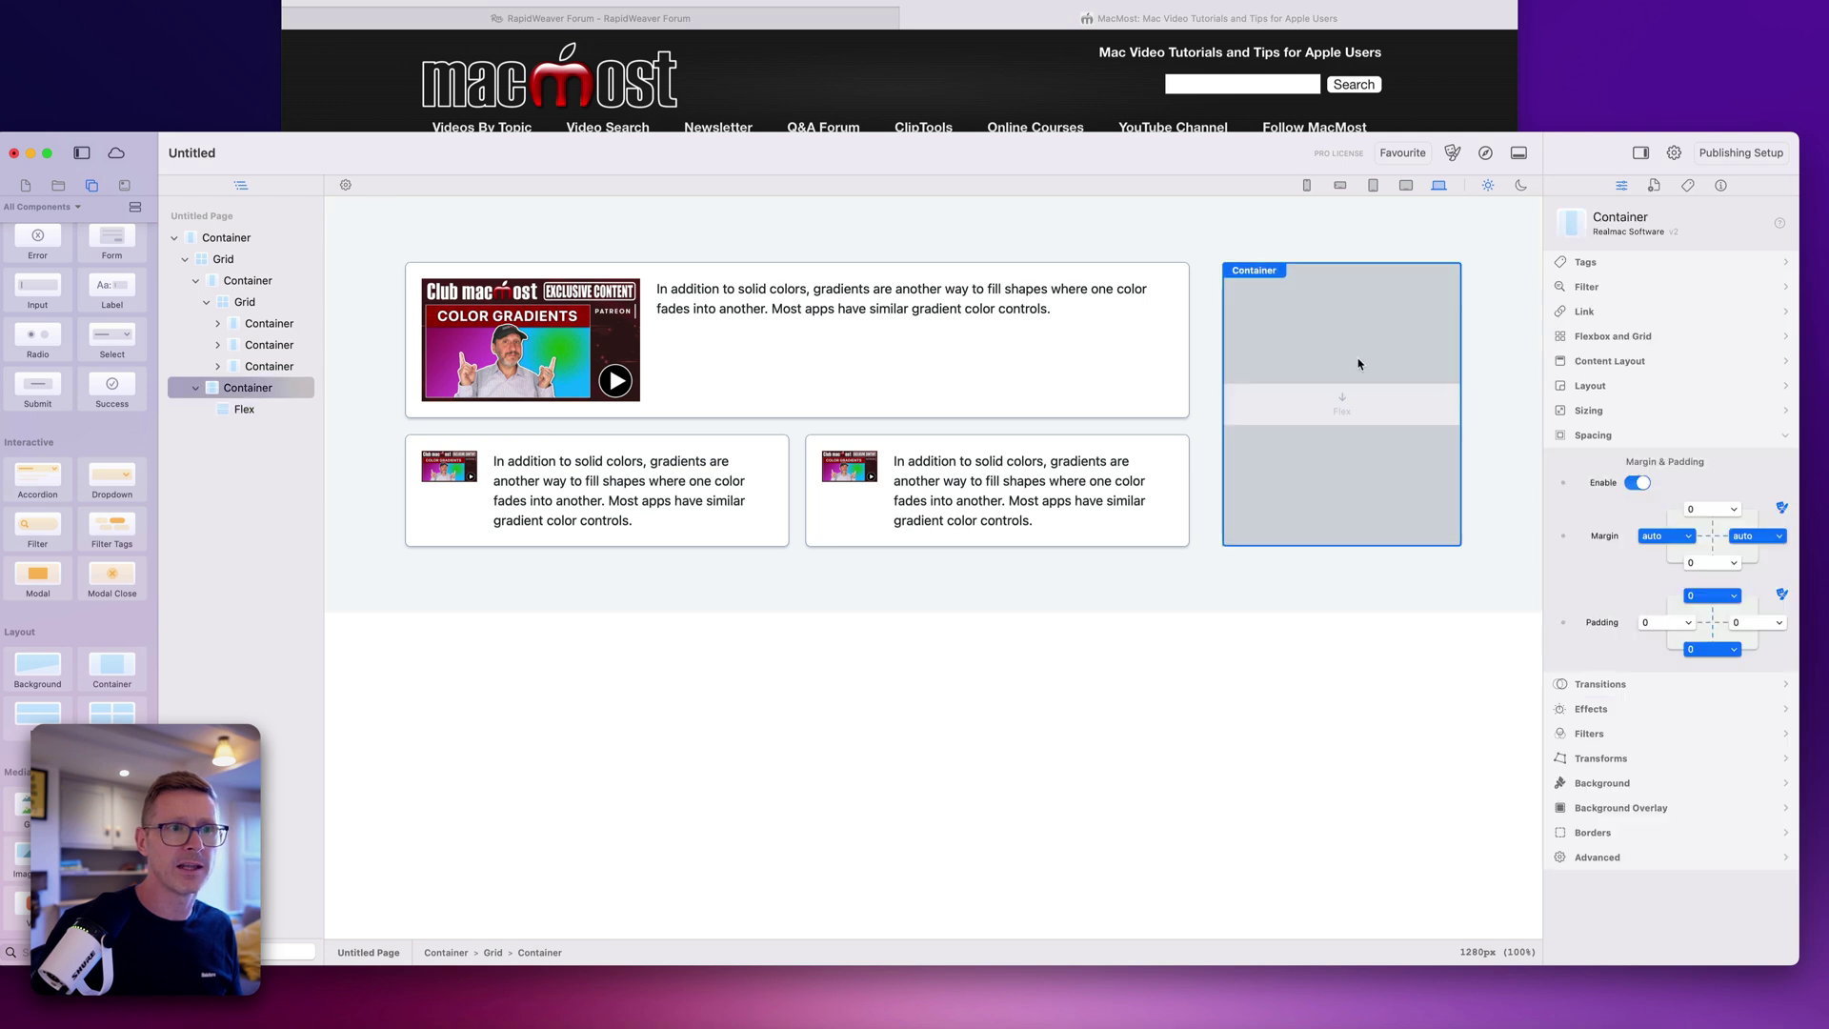
Step: Align the sidebar's content to the top and drop a Text element into the Flex
click(1629, 385)
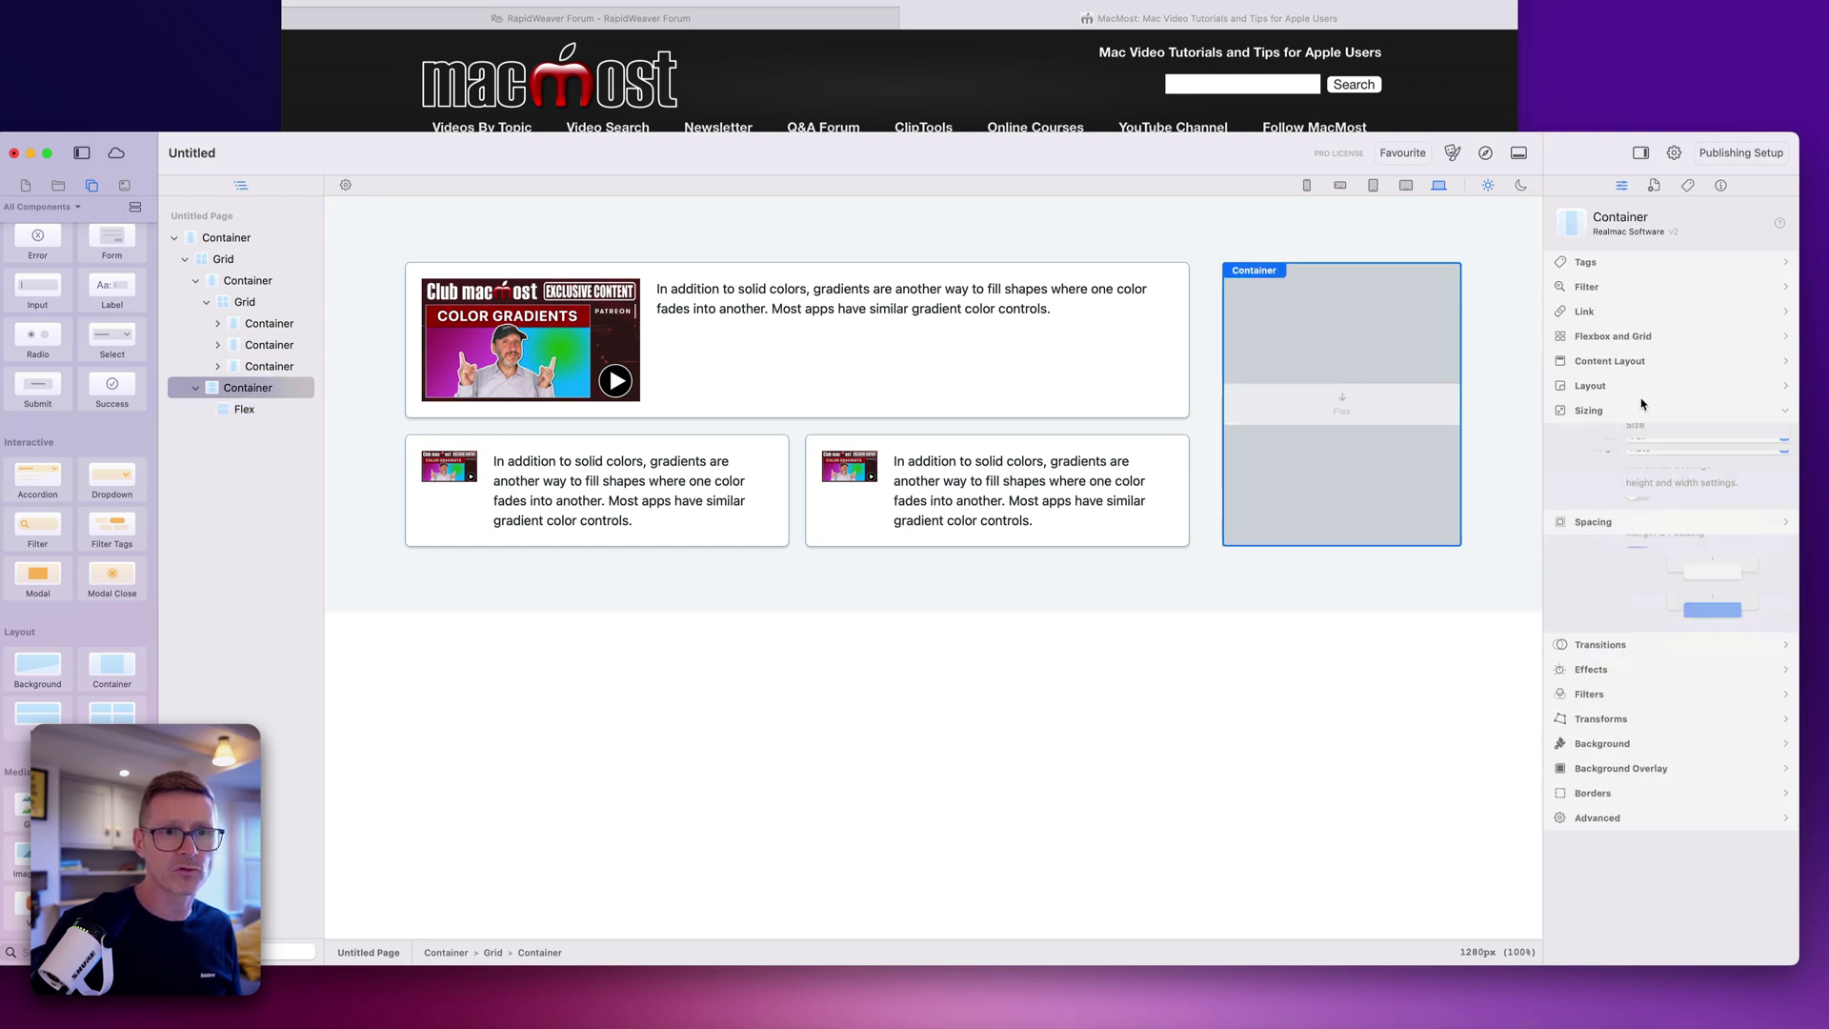
click(1609, 362)
click(1655, 482)
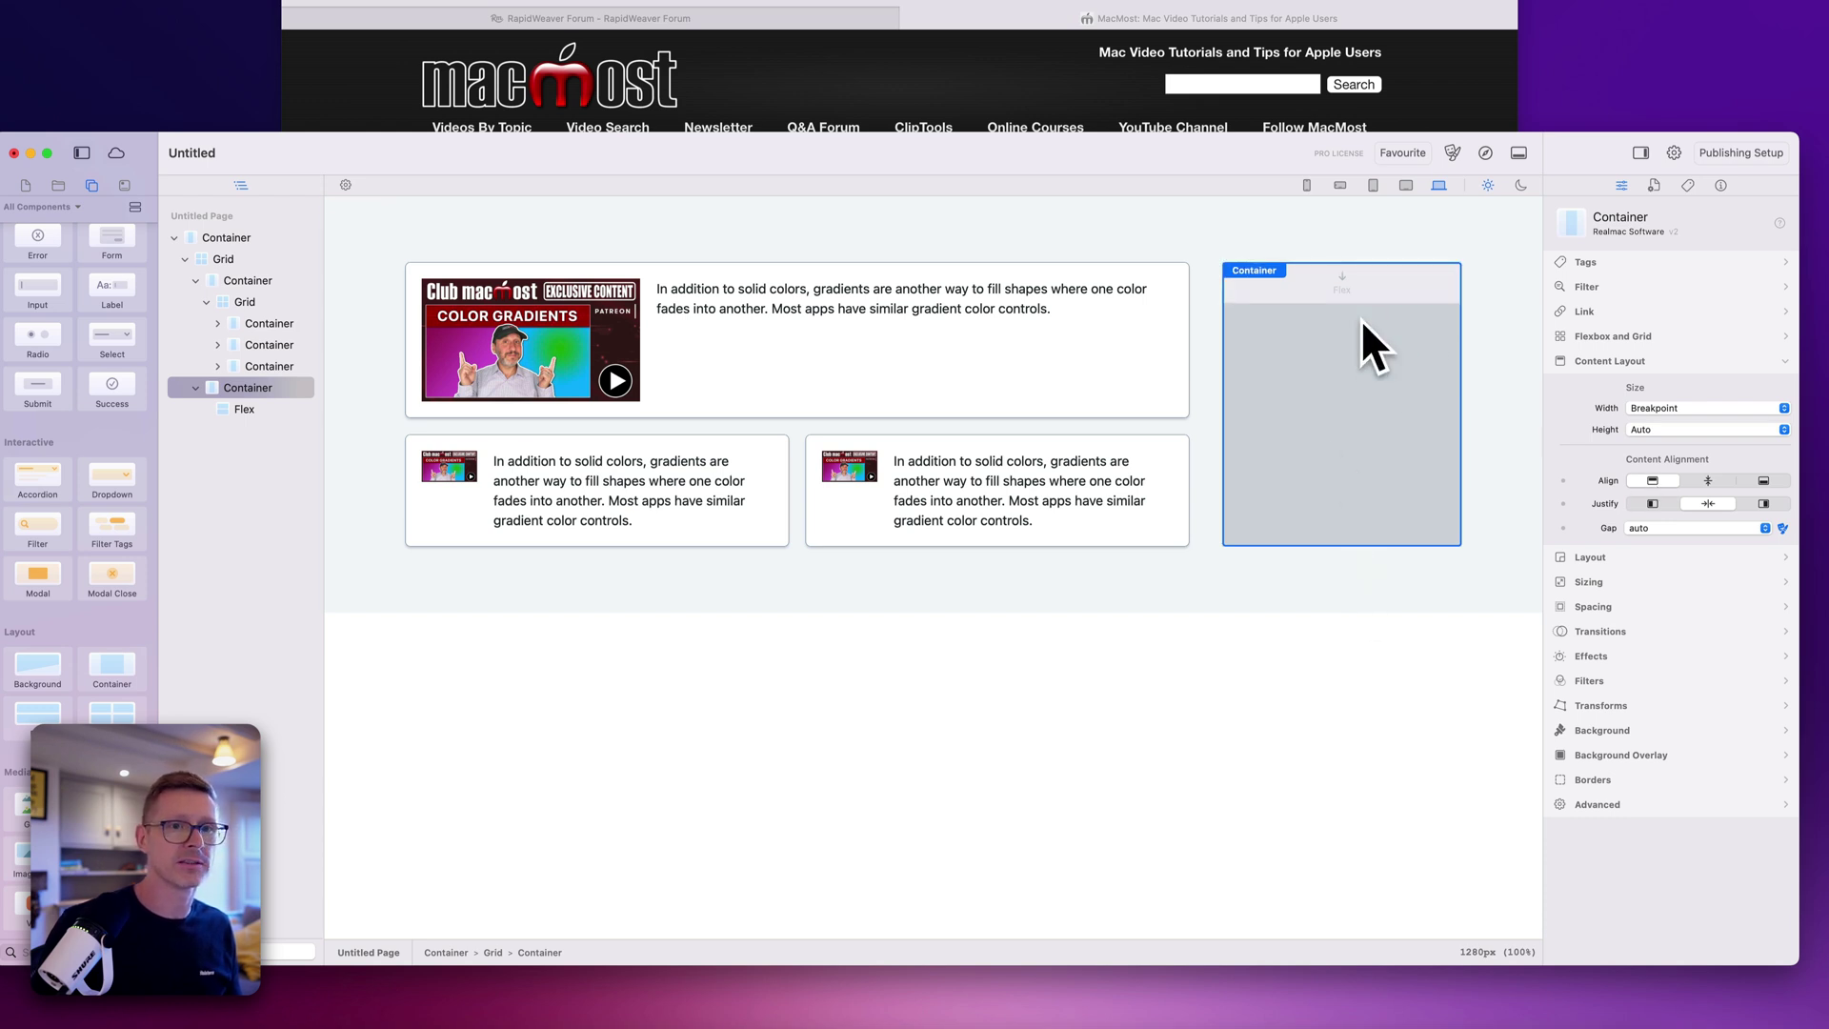
scroll(56, 545, up, 10)
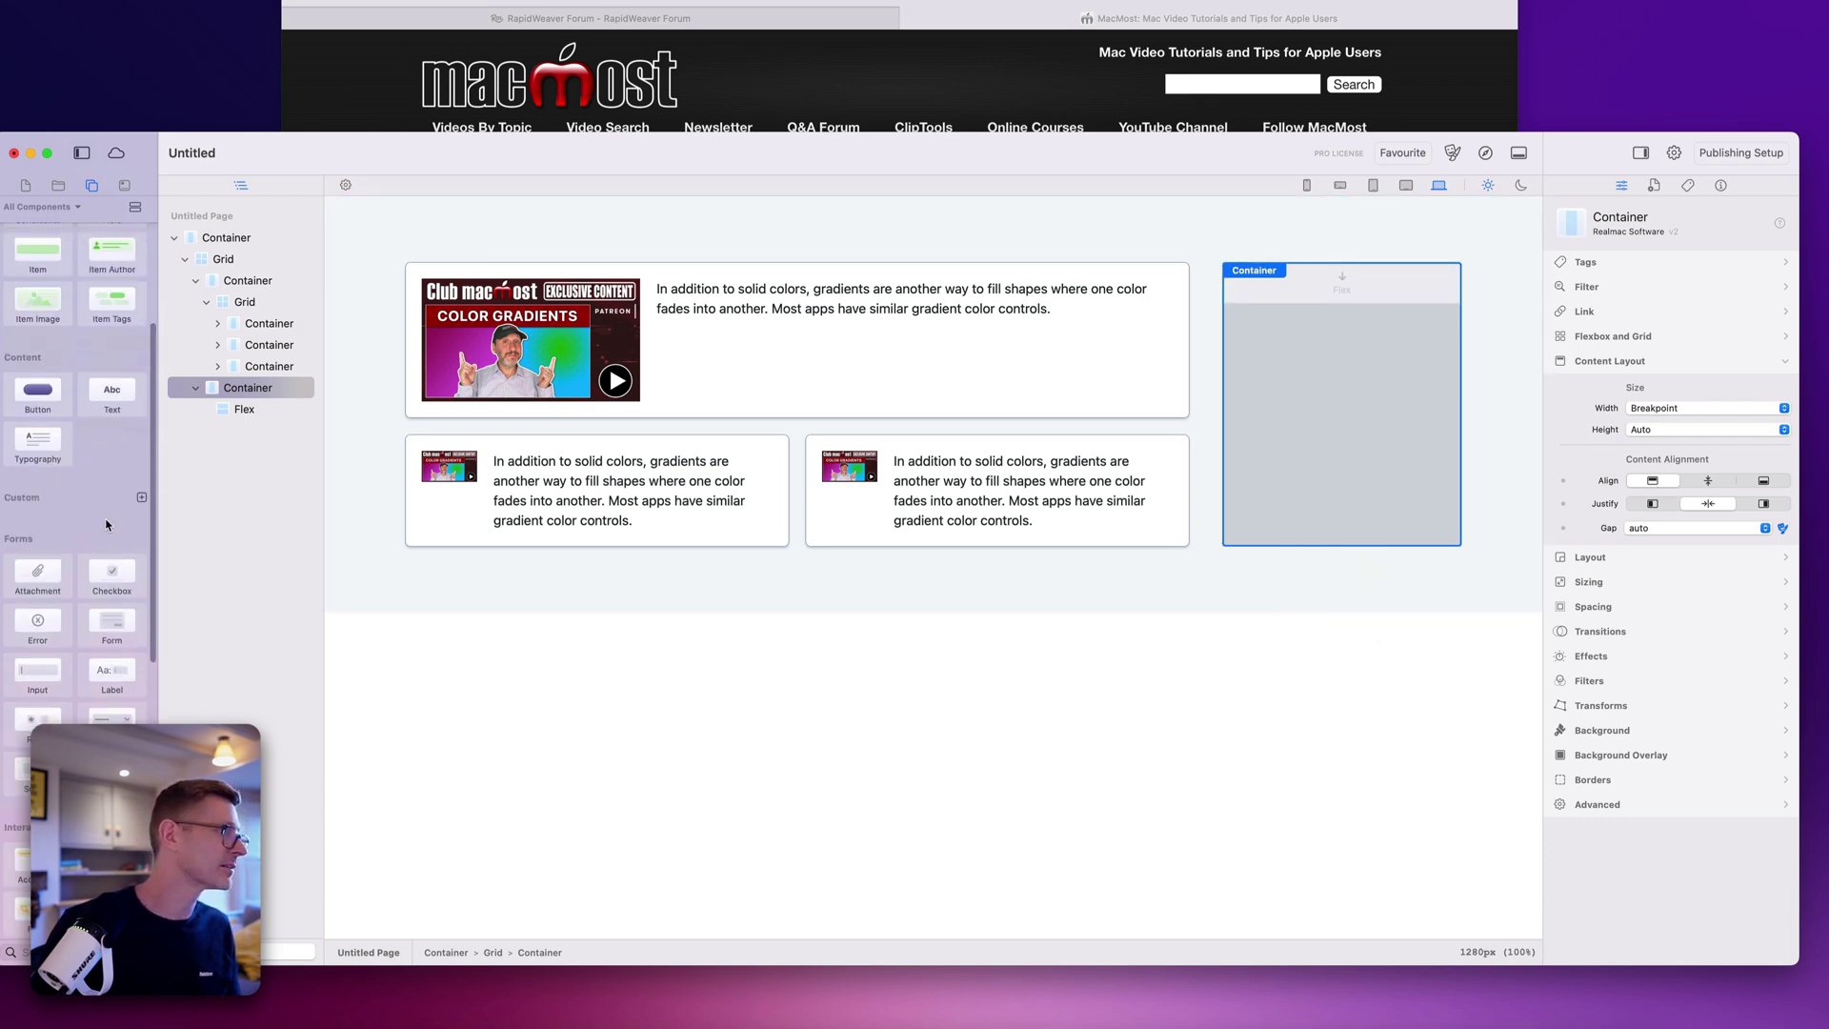
drag(111, 557, 1362, 307)
Step: Replace the sidebar's Lorem ipsum placeholder with the pasted 'Welcome to MacMost' heading
click(1013, 69)
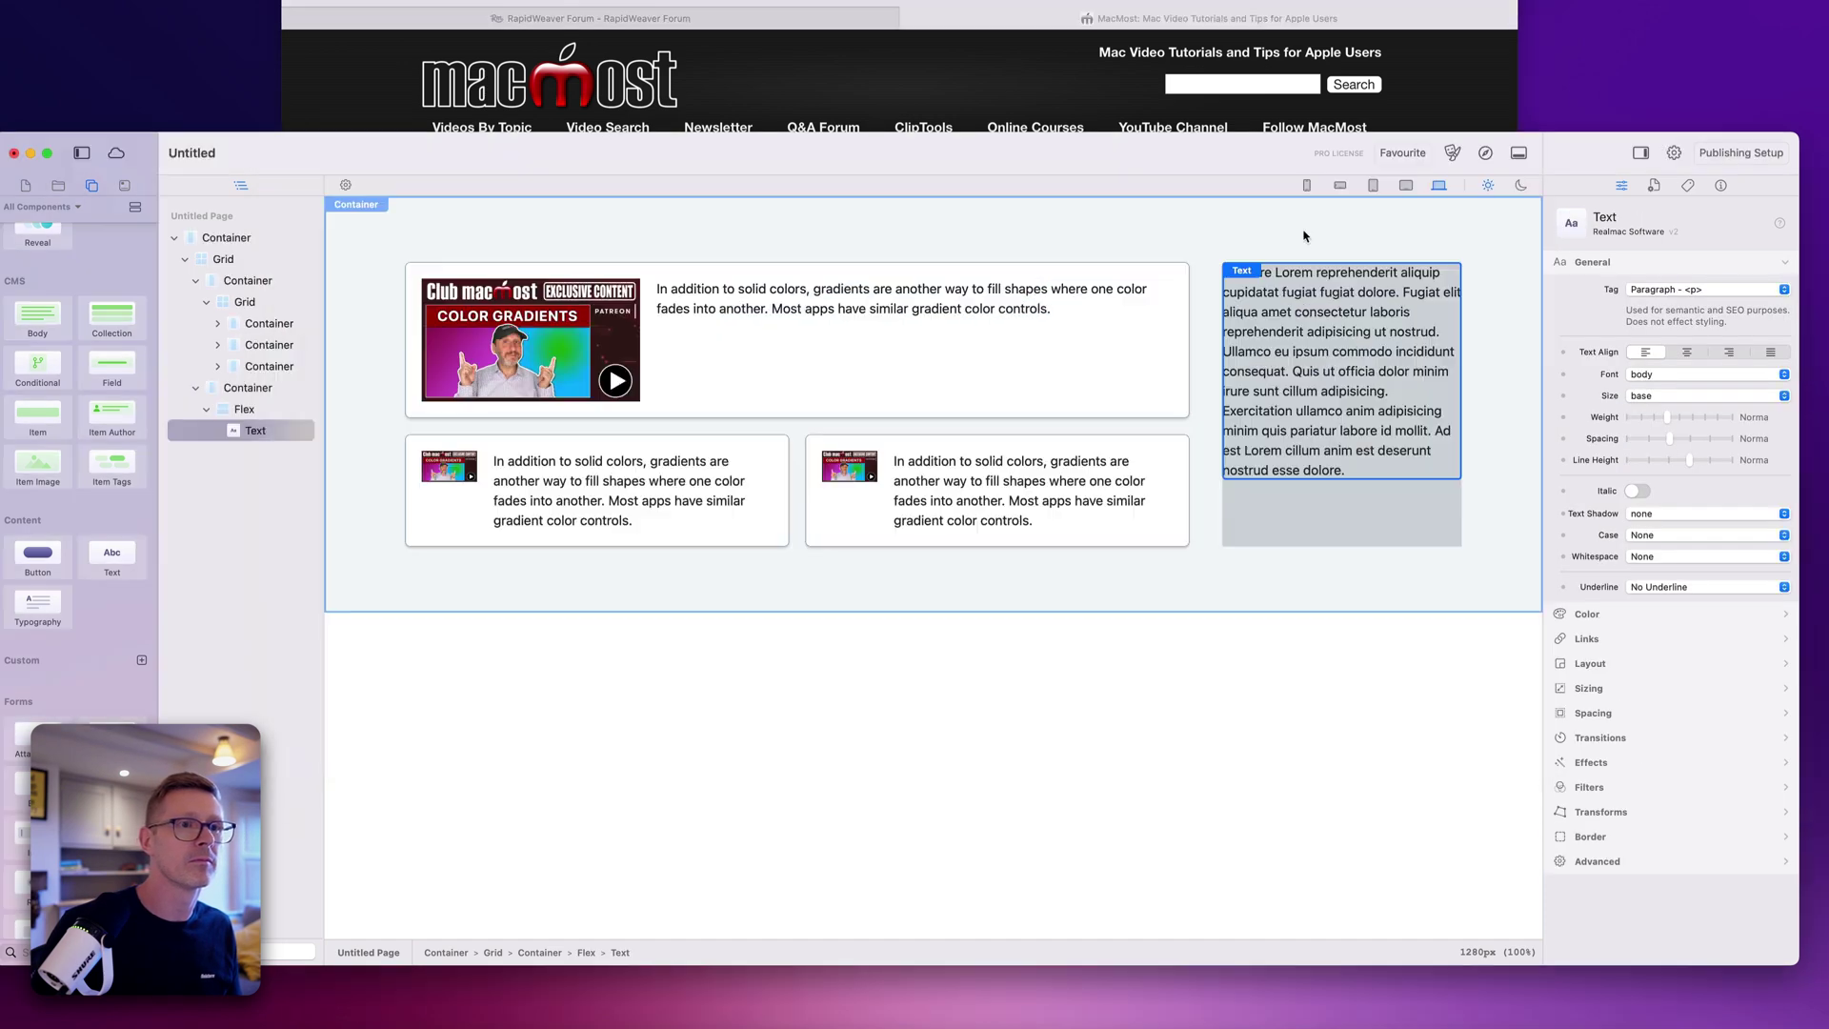
key(Return)
key(super+a)
key(super+v)
Step: Set the sidebar container's padding to 5 on all sides
click(1376, 331)
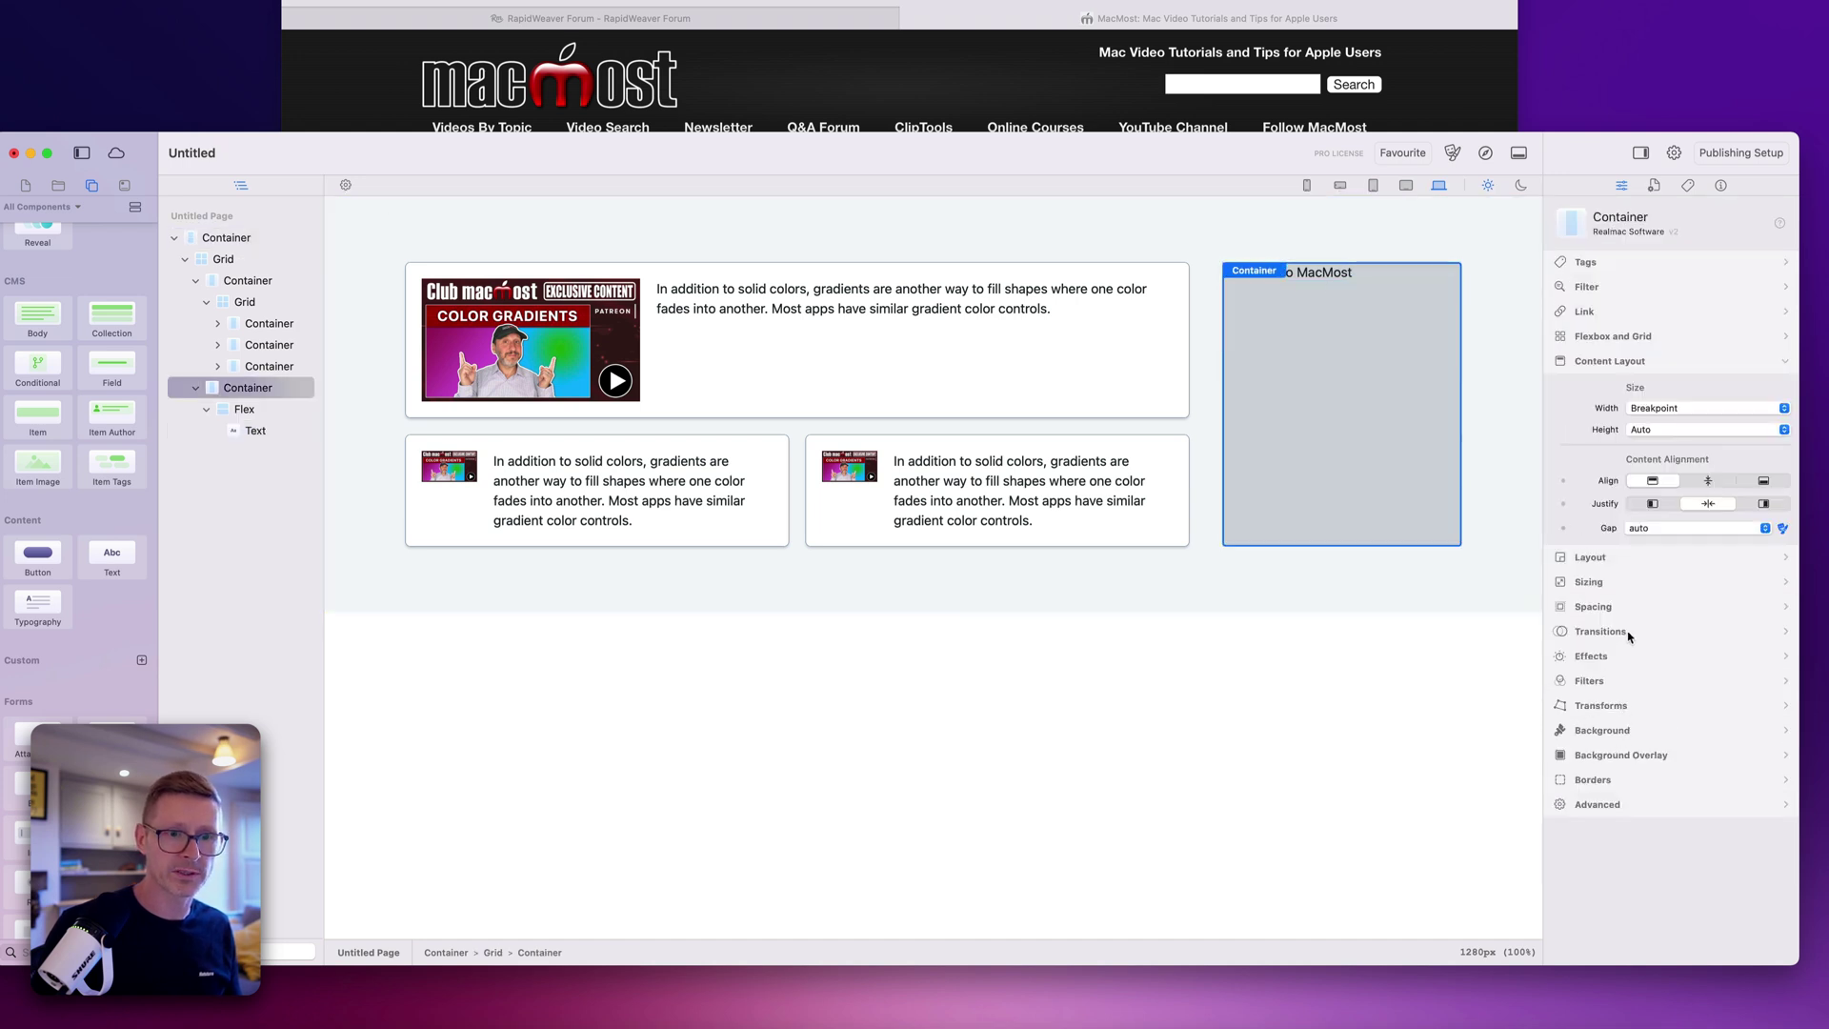
click(1623, 608)
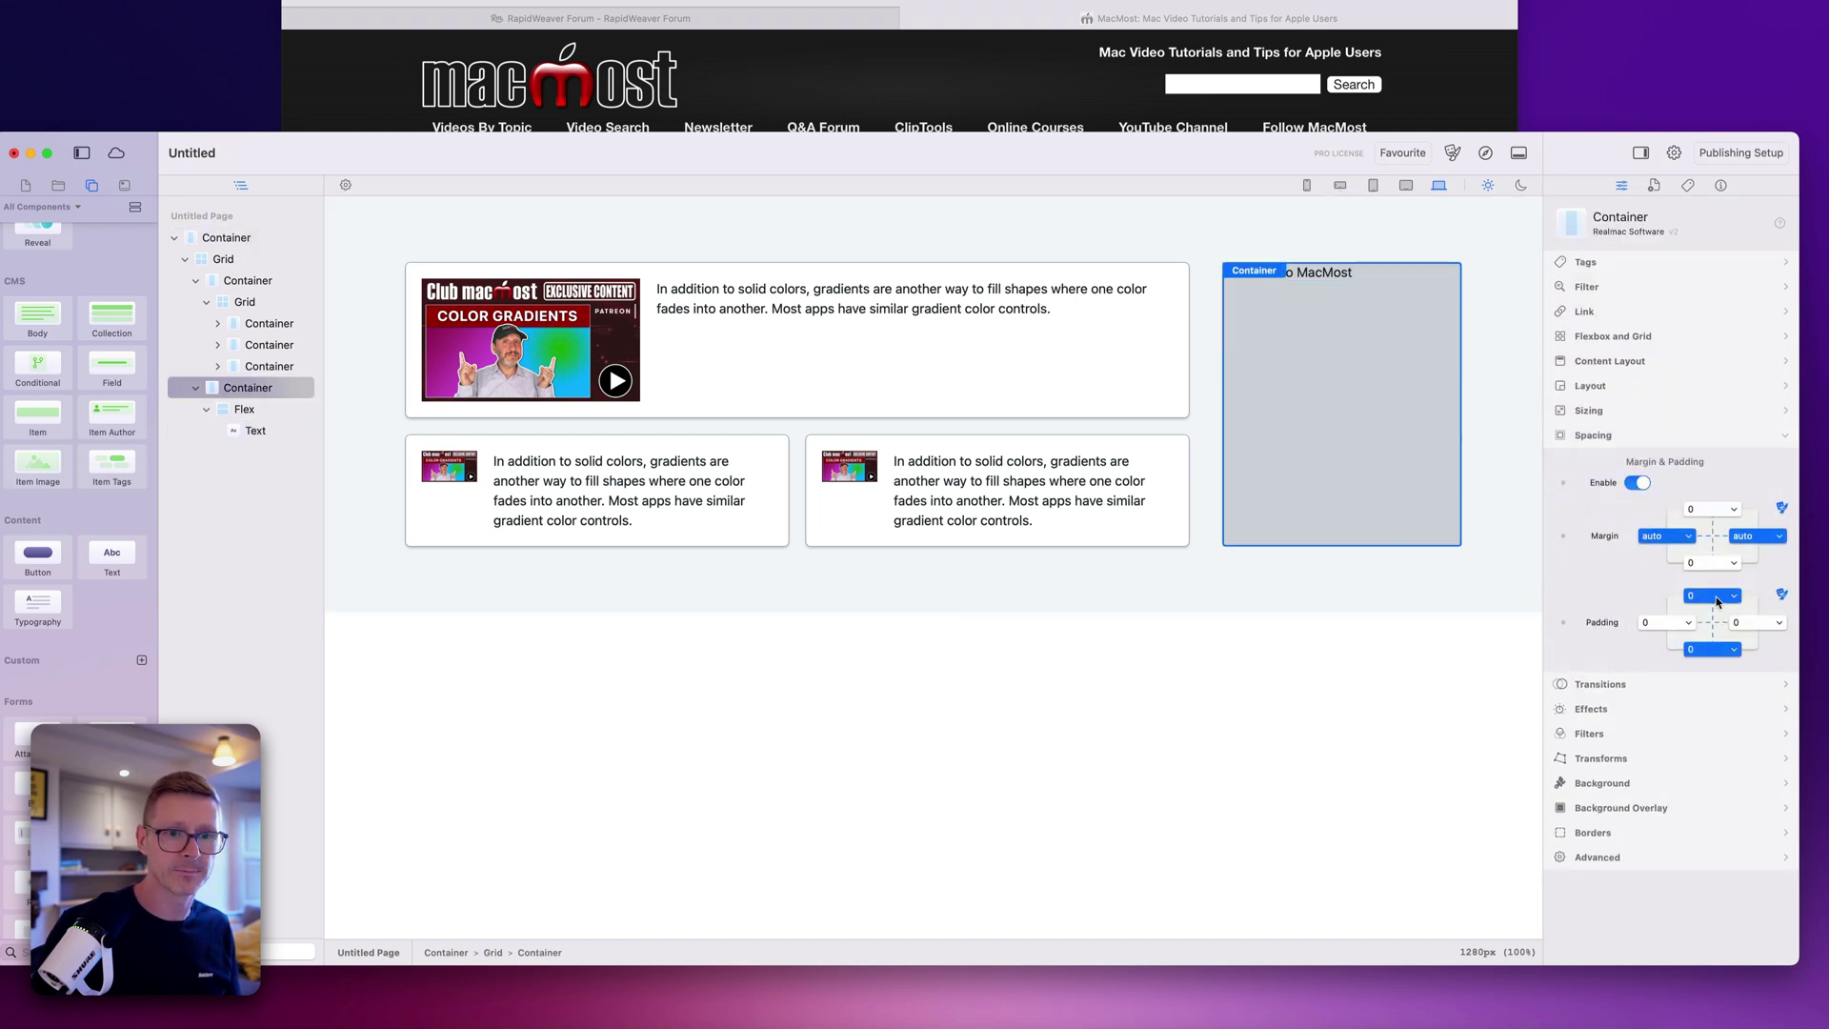
click(1719, 600)
click(1703, 760)
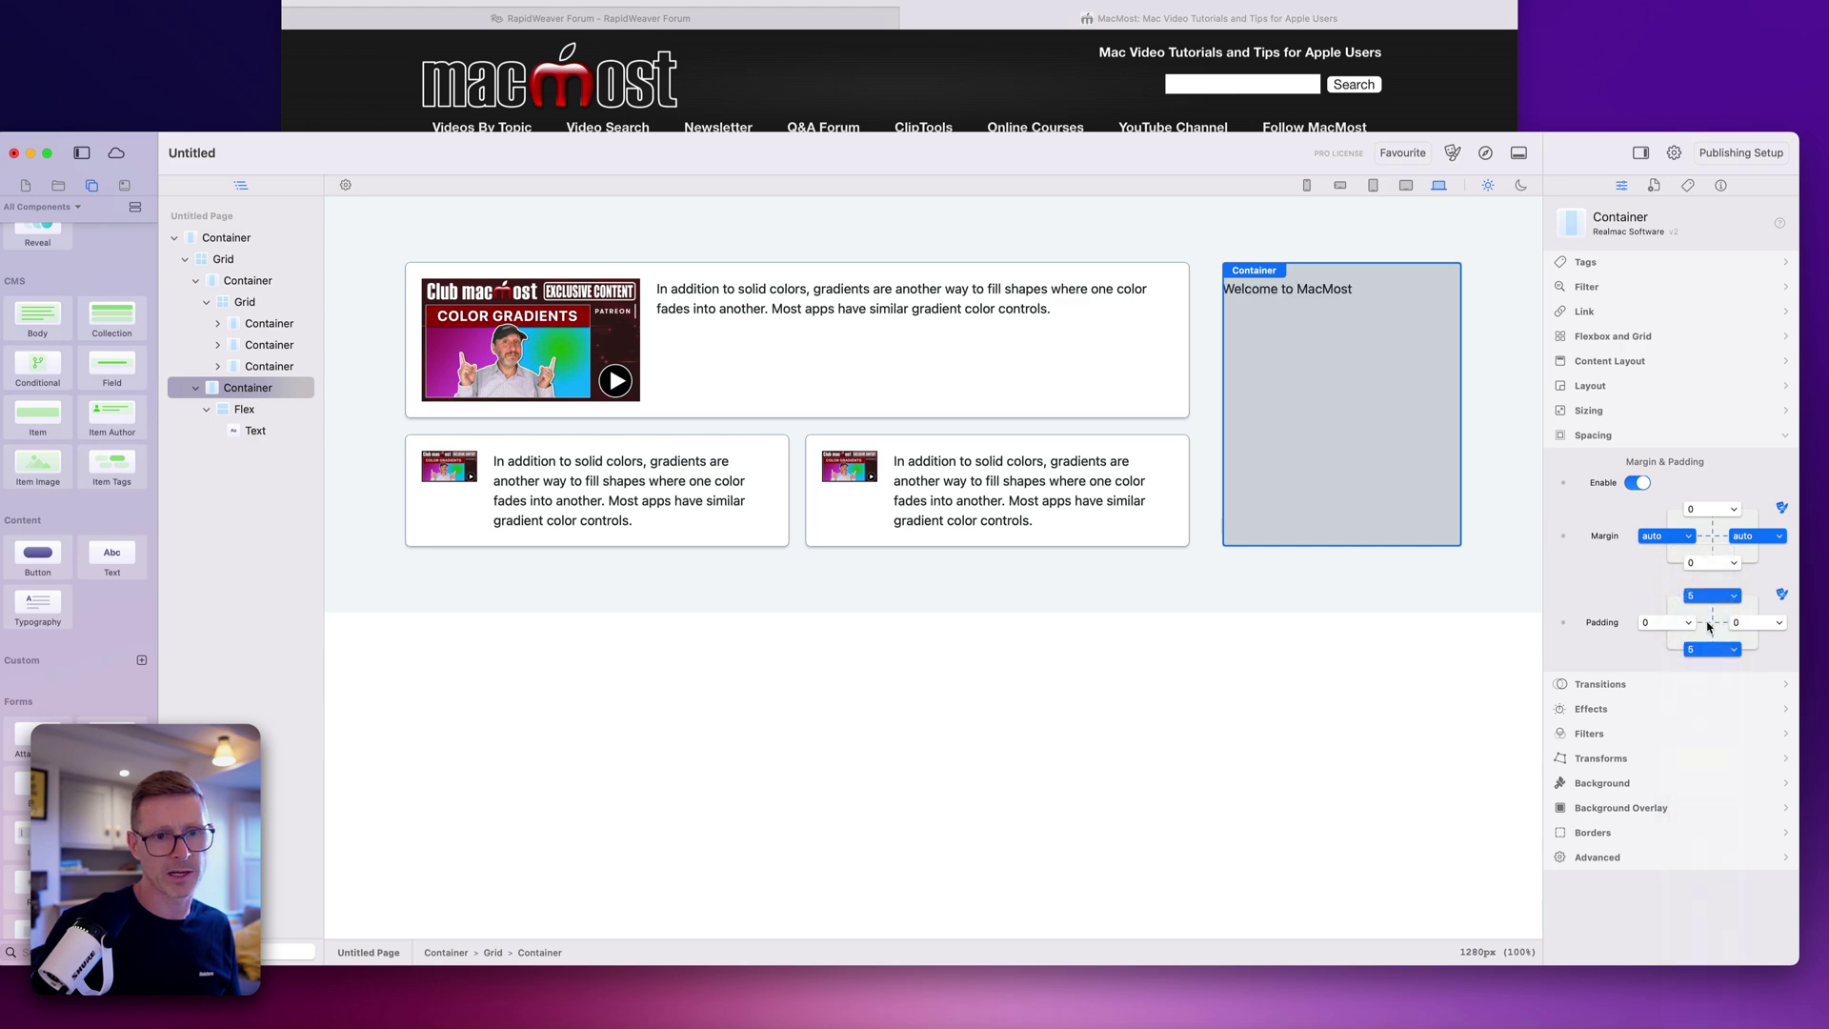
click(1686, 623)
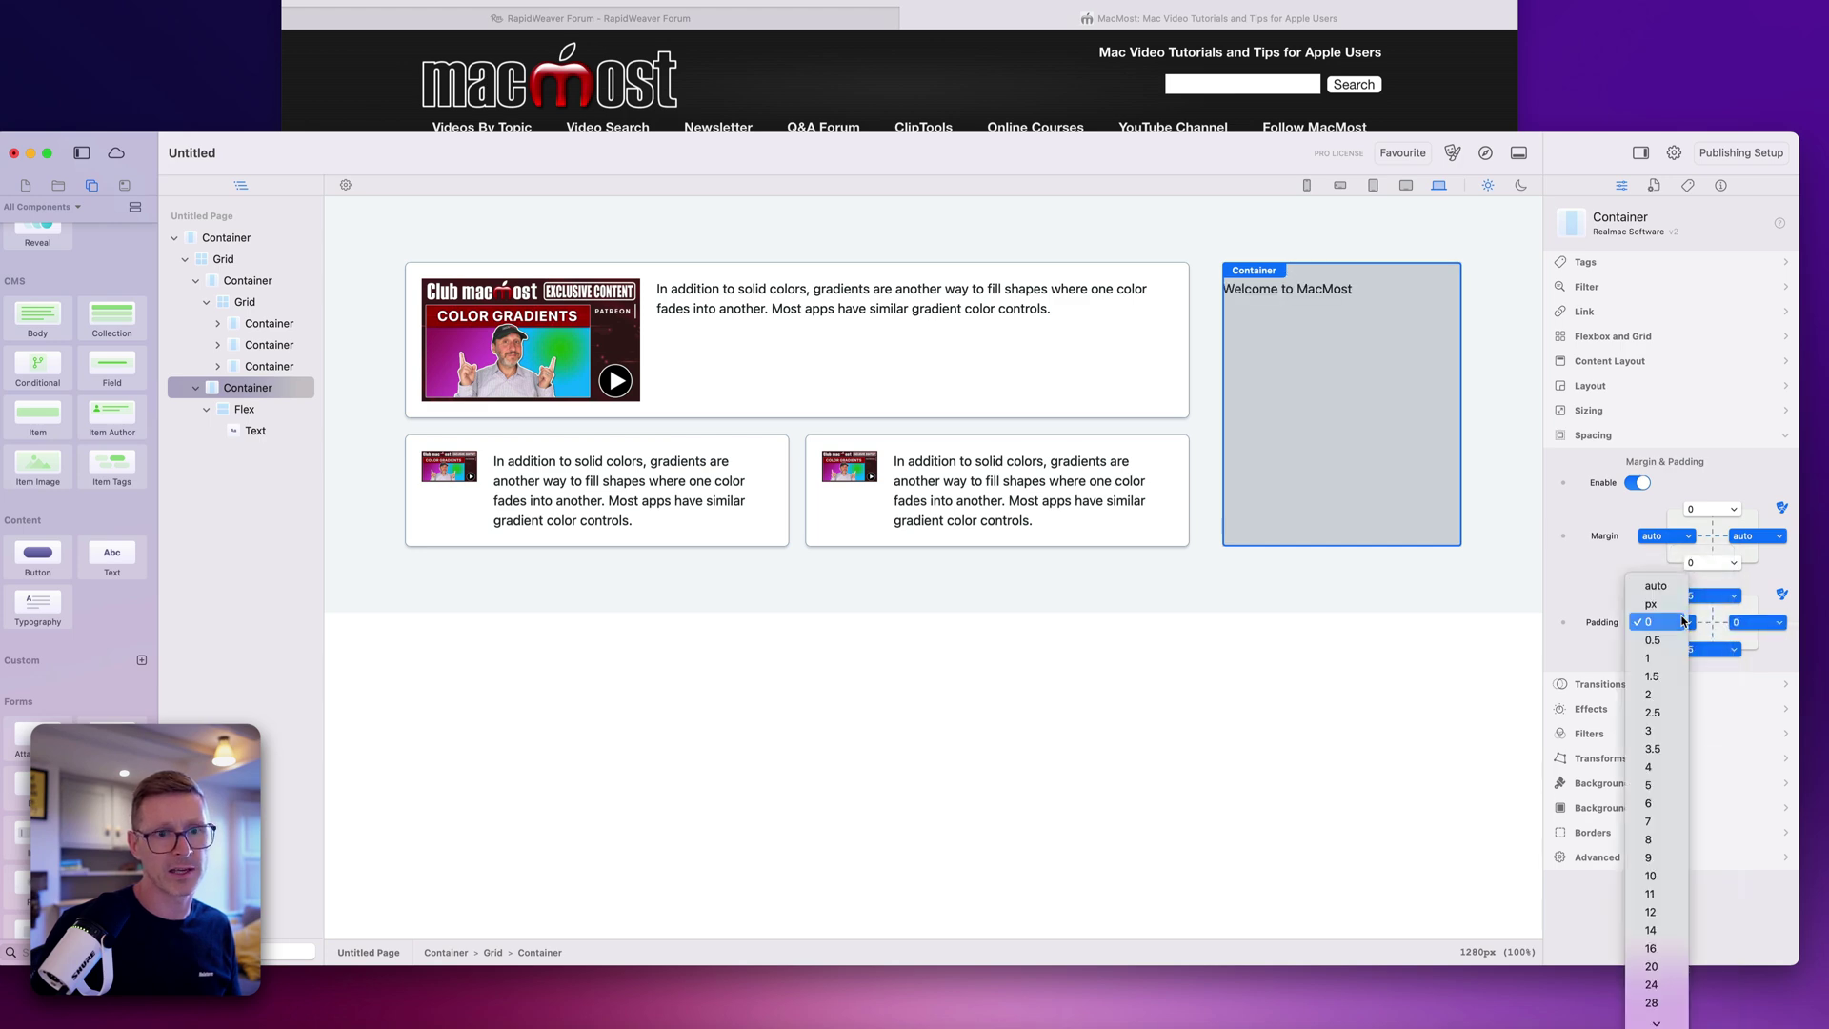
click(1682, 789)
Step: Give the sidebar box a static border with Default radius on its corners
key(super+Tab)
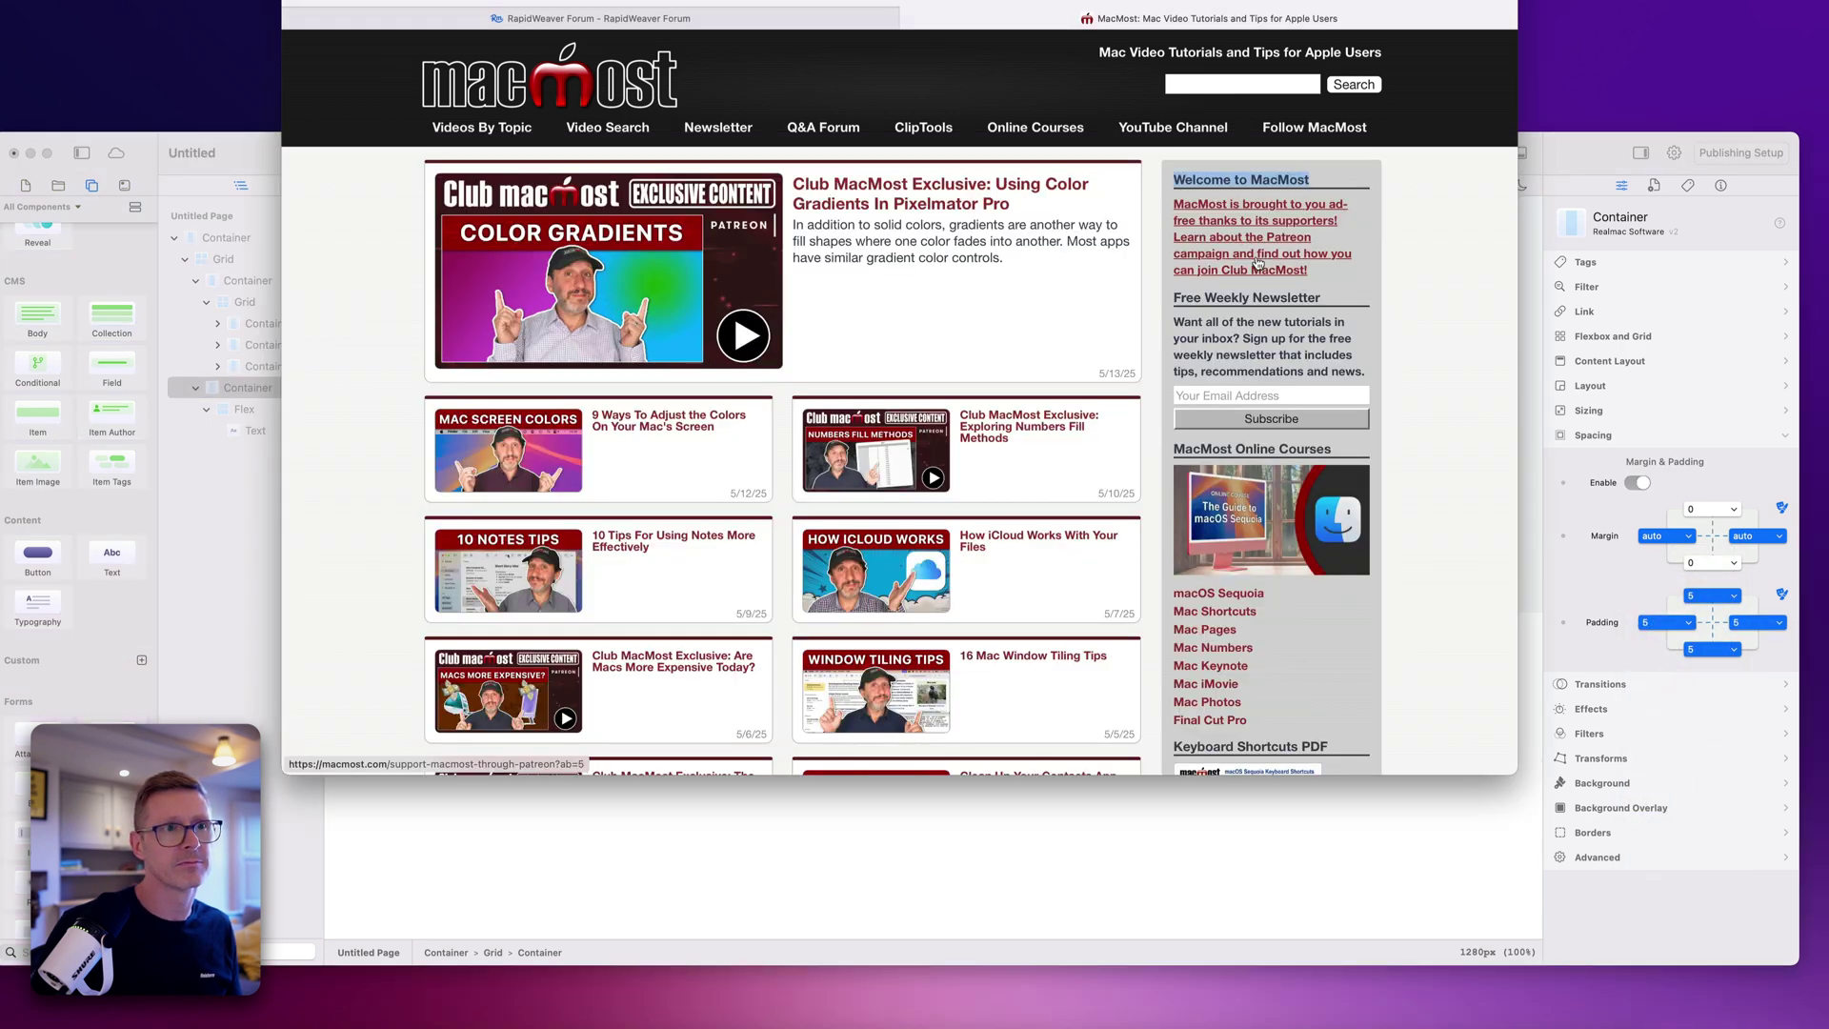
key(super+Tab)
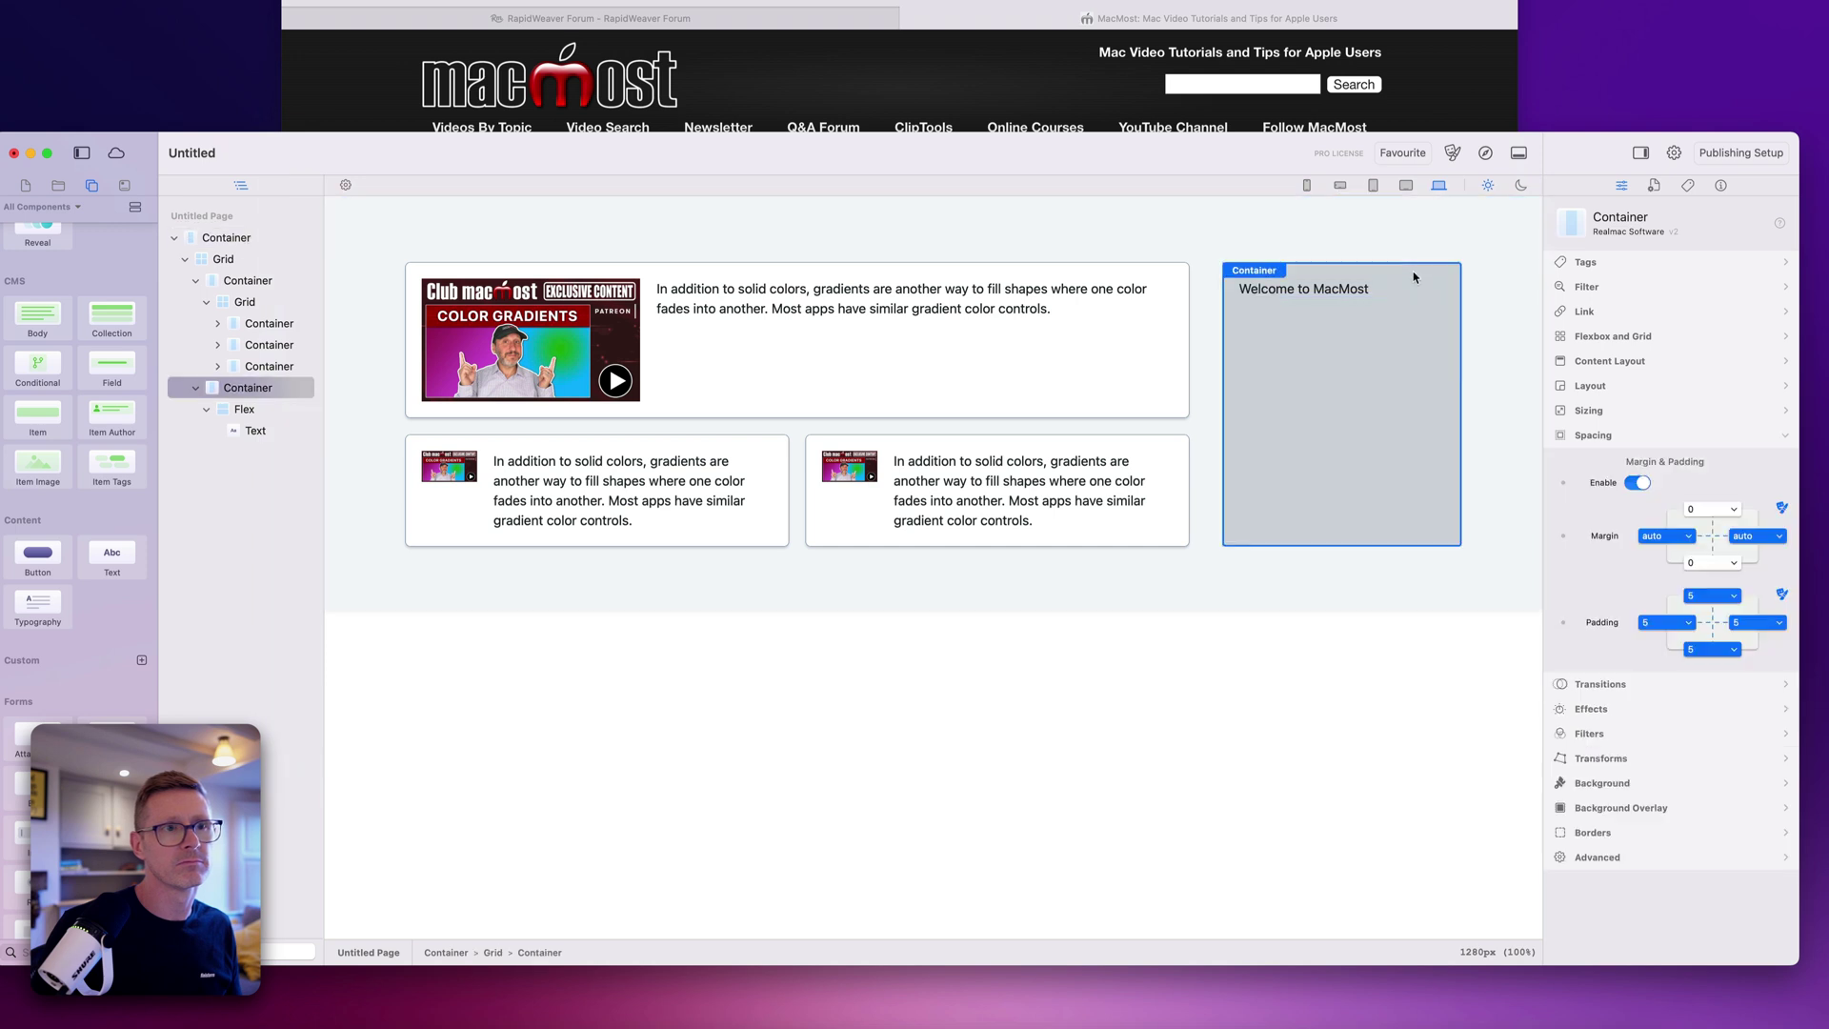
click(1640, 836)
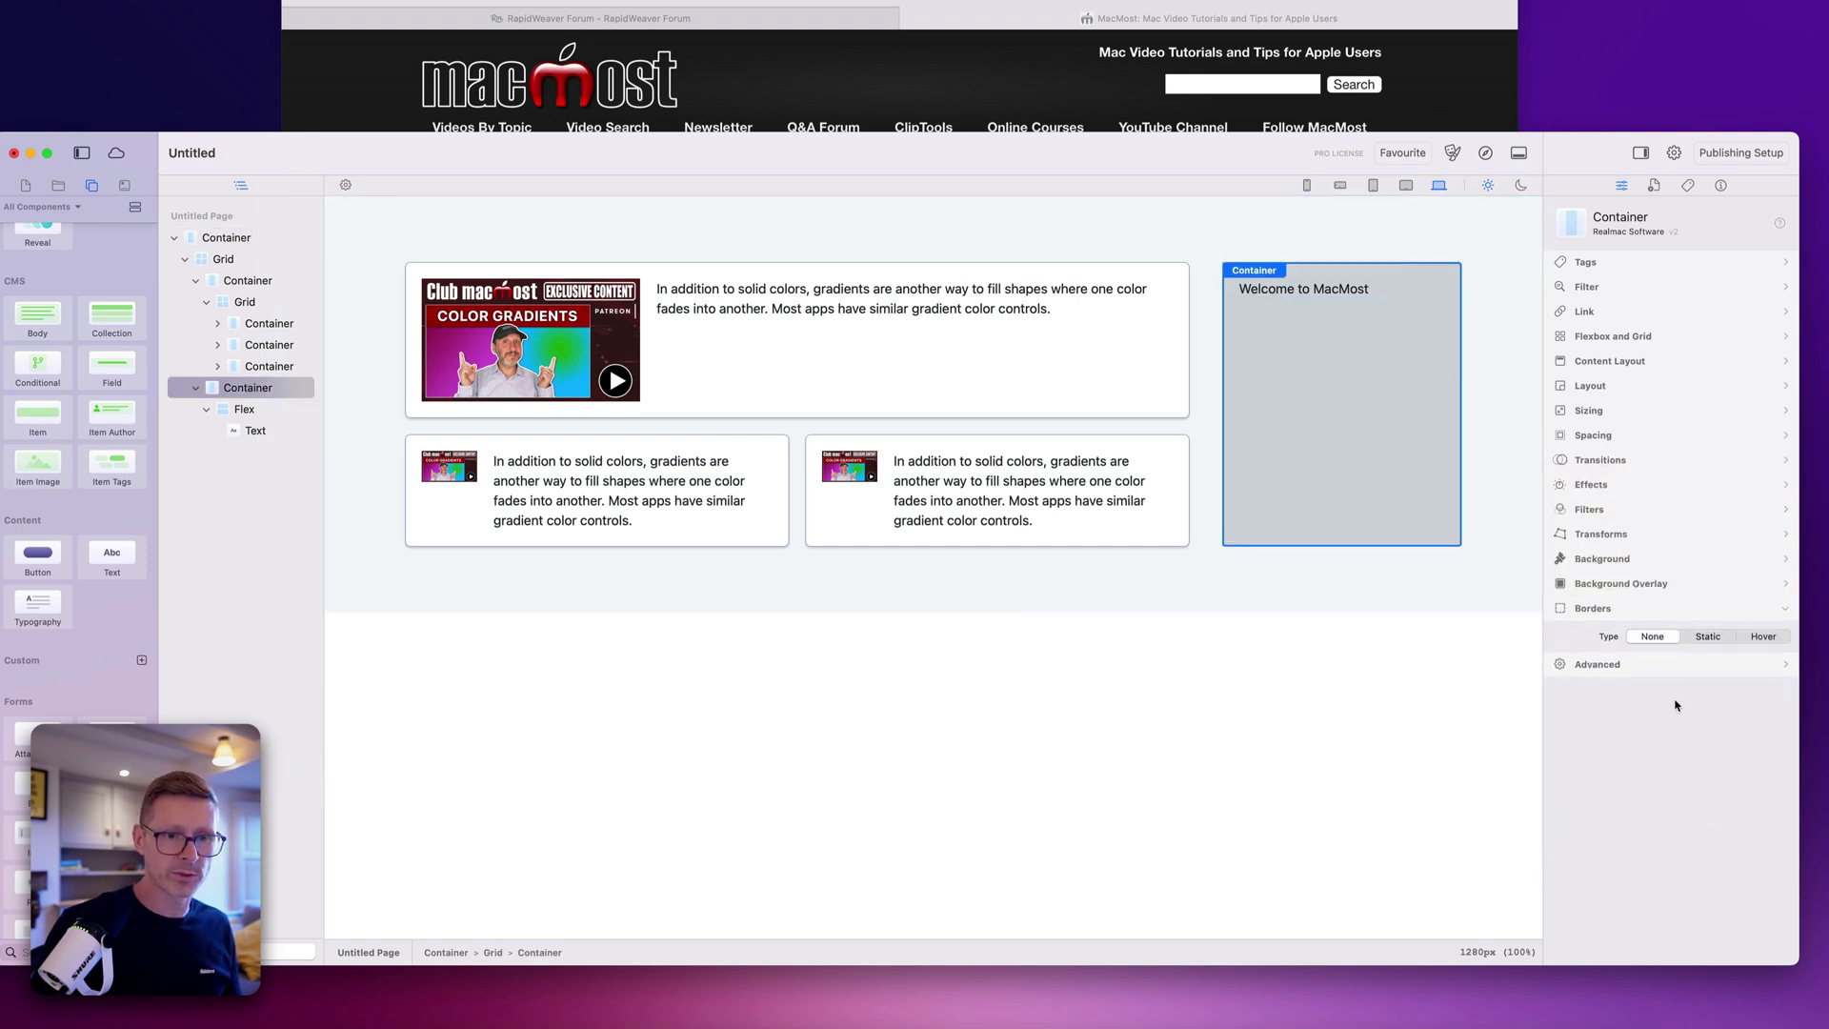
click(1707, 637)
click(1669, 848)
click(1749, 849)
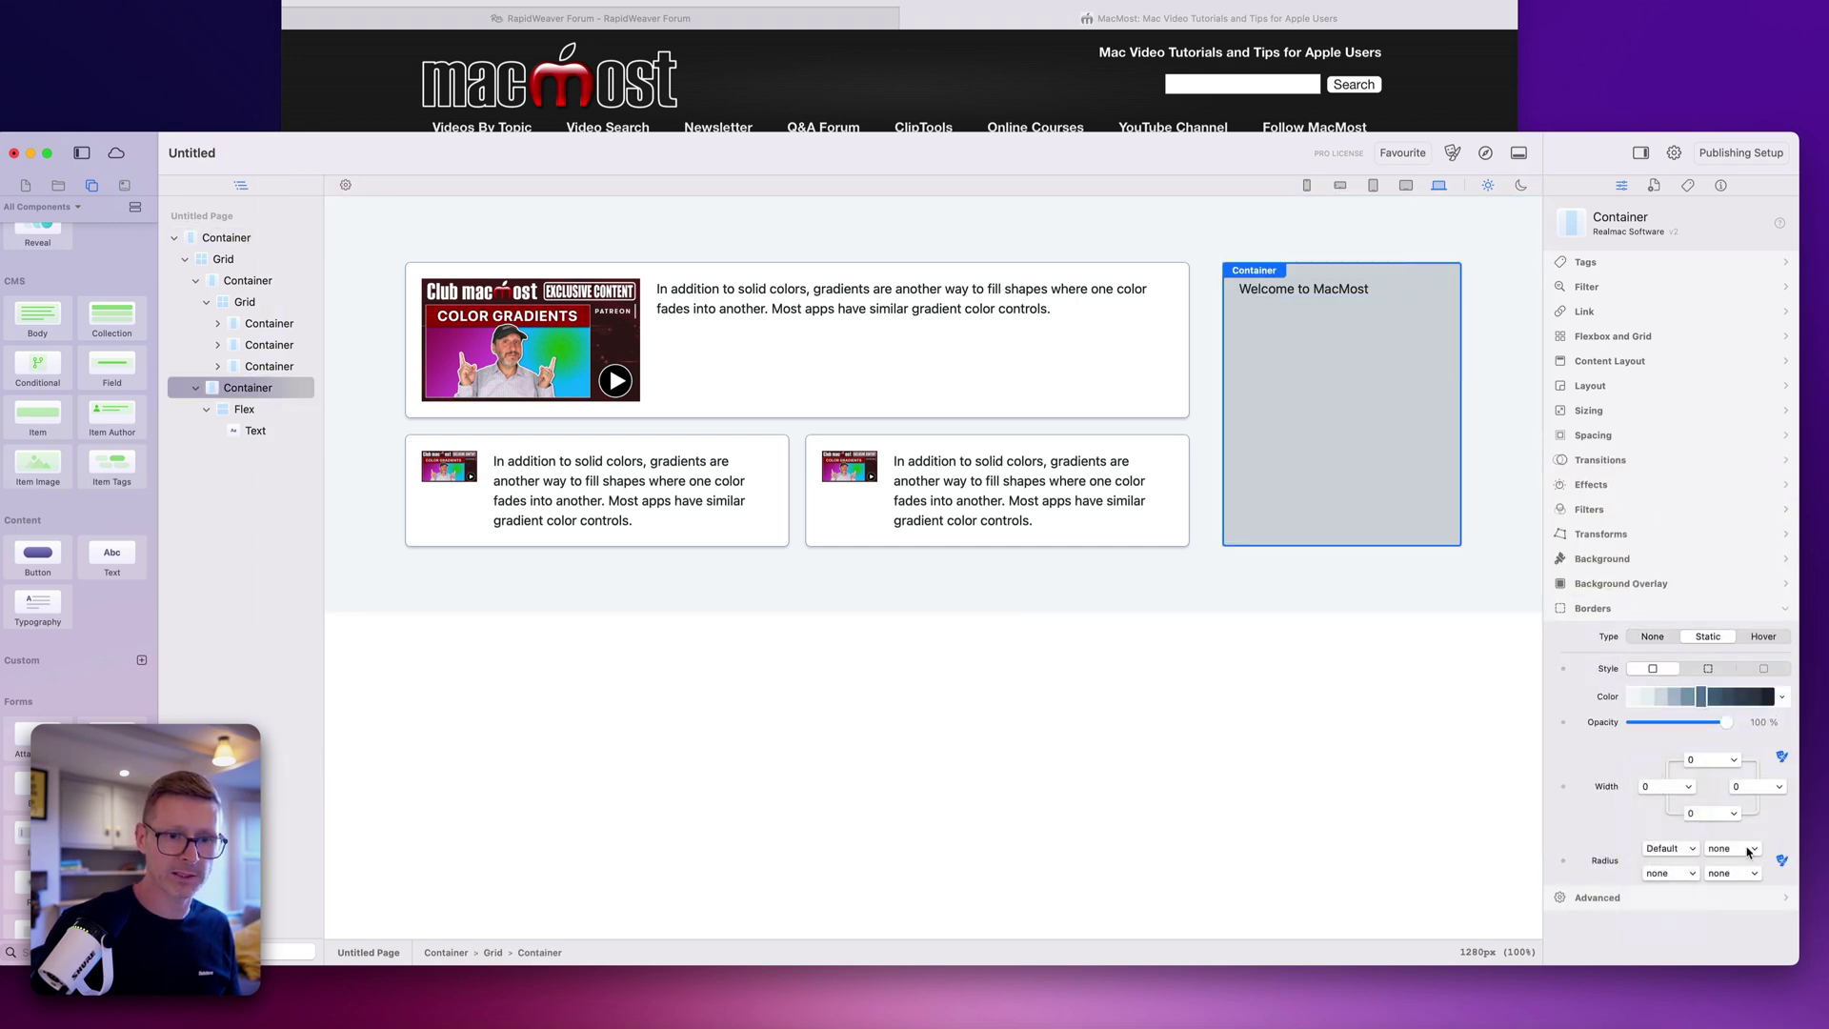
click(1749, 849)
click(1739, 921)
click(1682, 873)
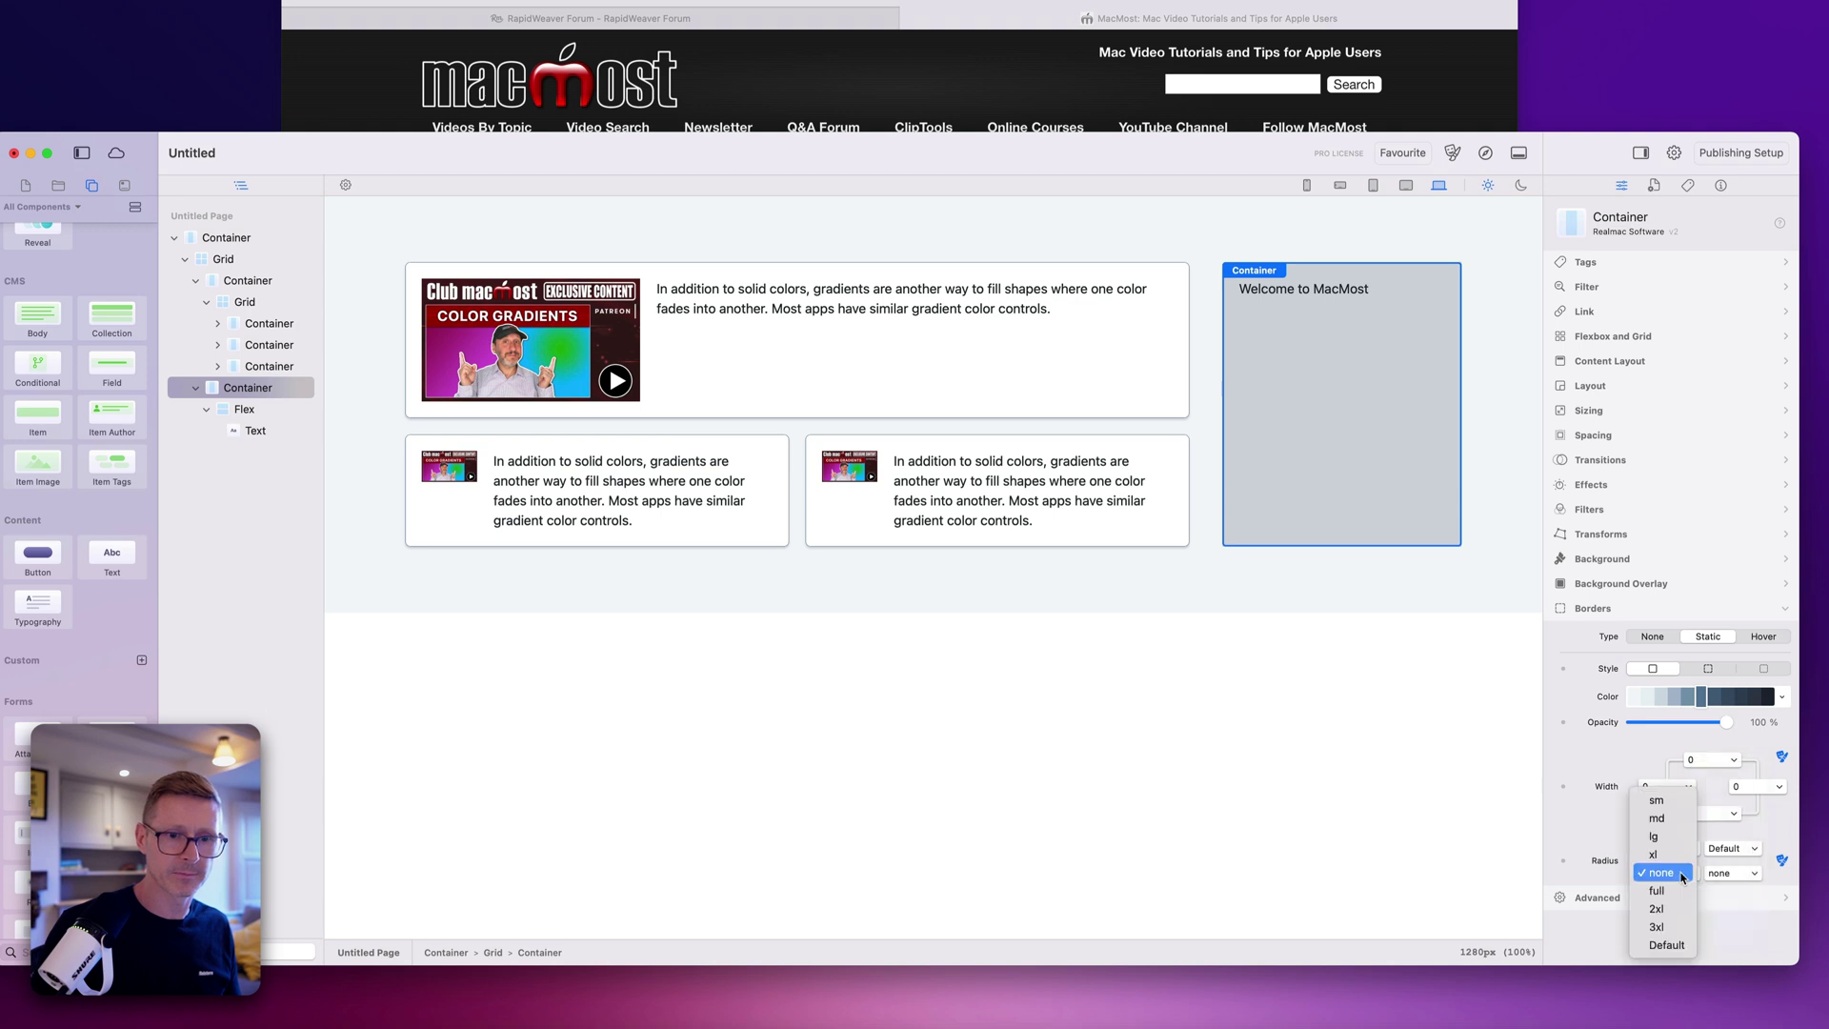
click(1668, 944)
click(1732, 873)
click(1726, 943)
Step: Compare the styled sidebar against the MacMost site
click(1351, 592)
click(992, 63)
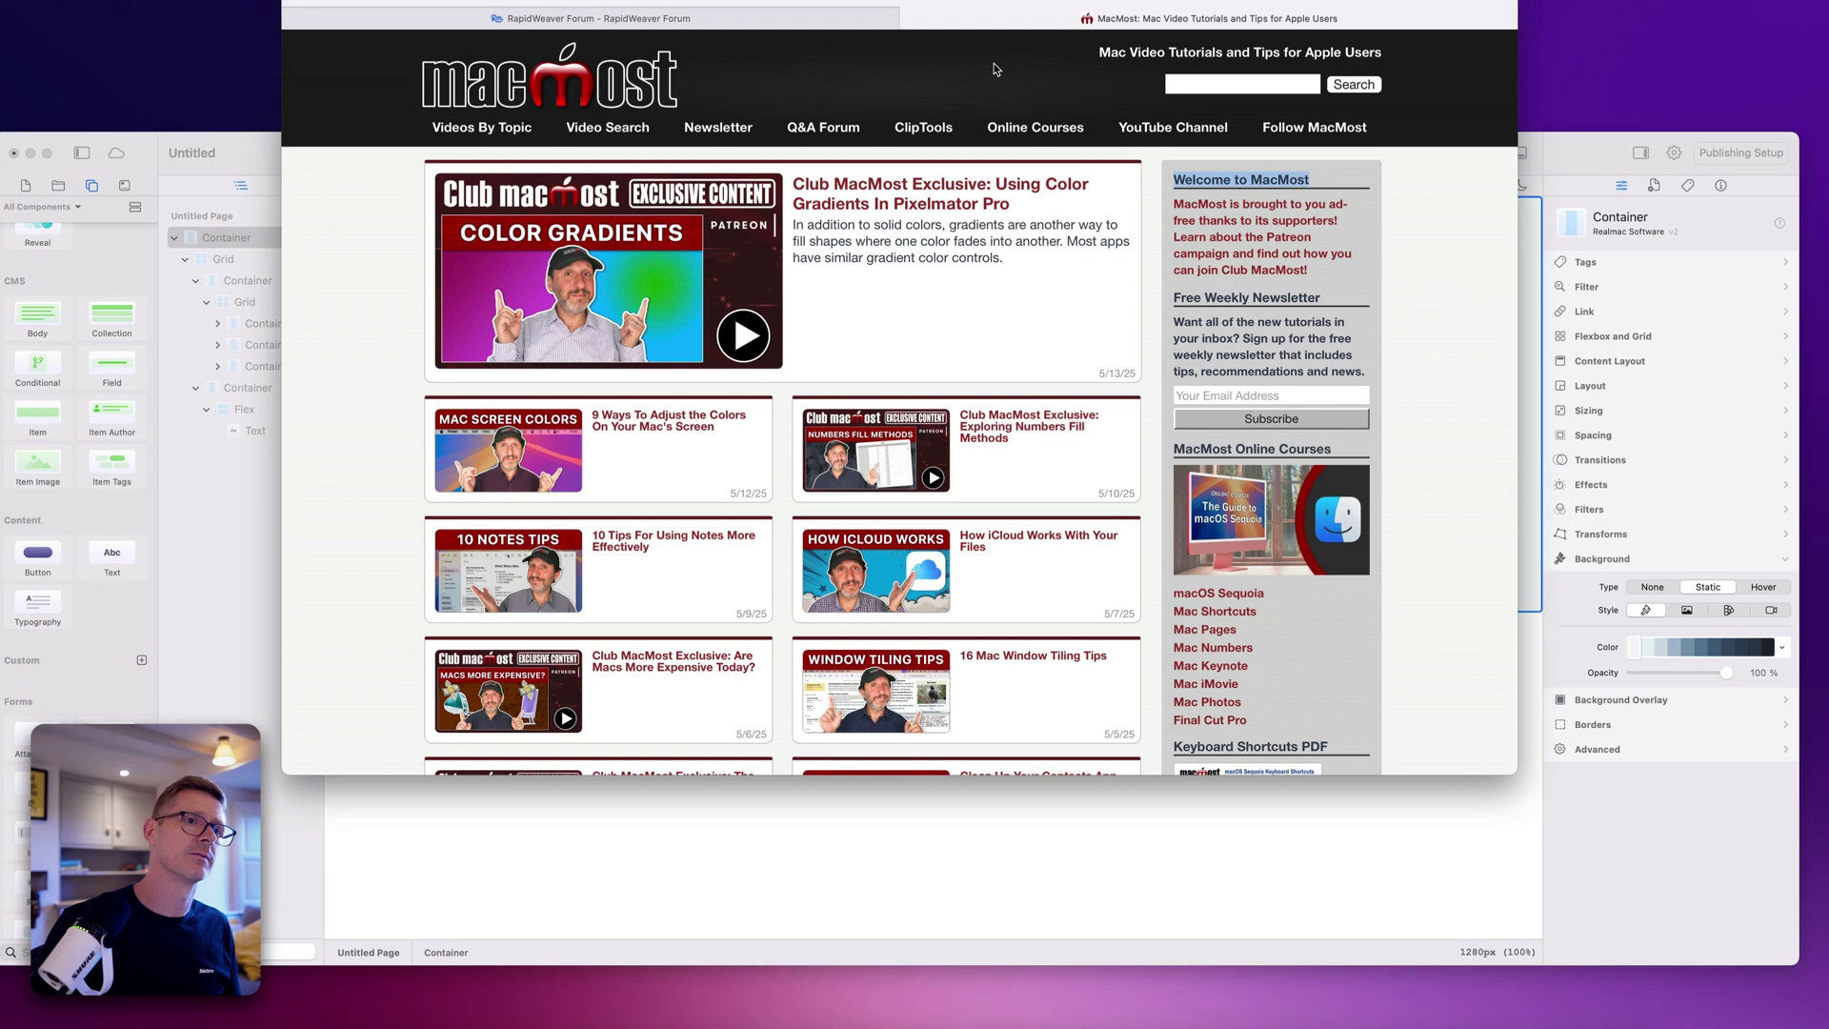
click(1449, 867)
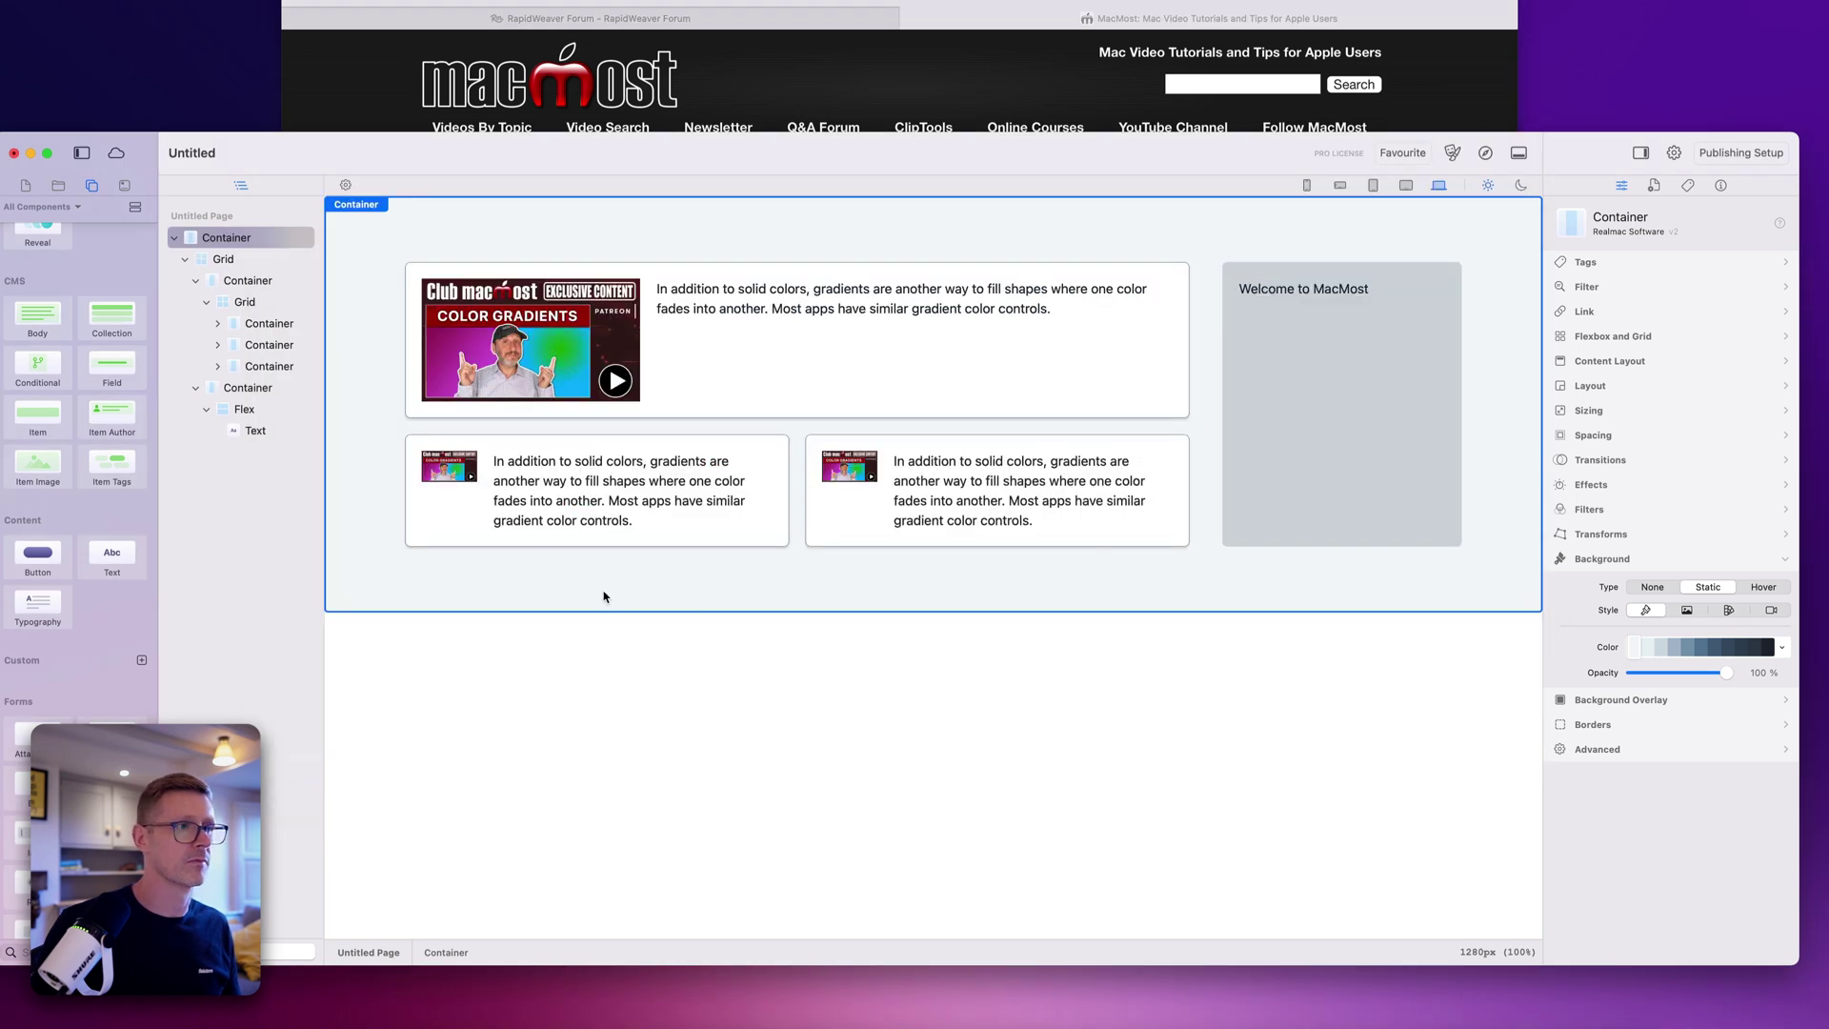
click(818, 101)
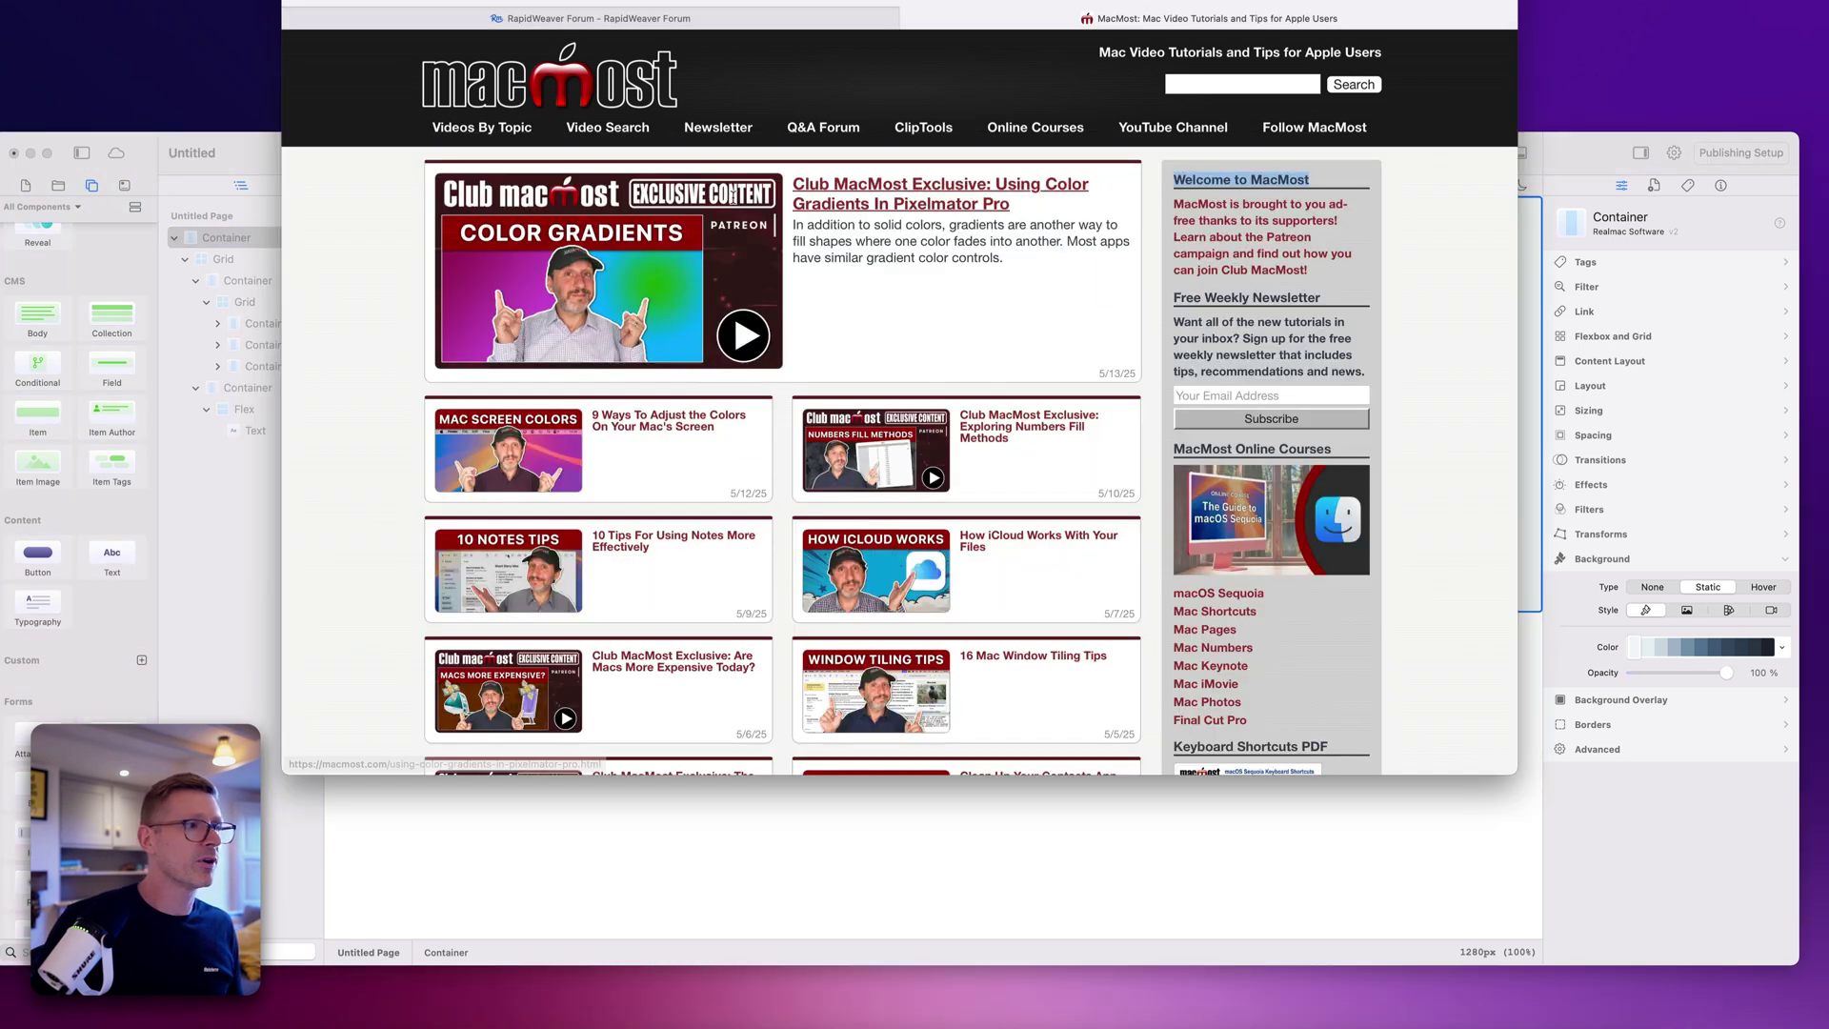
click(828, 795)
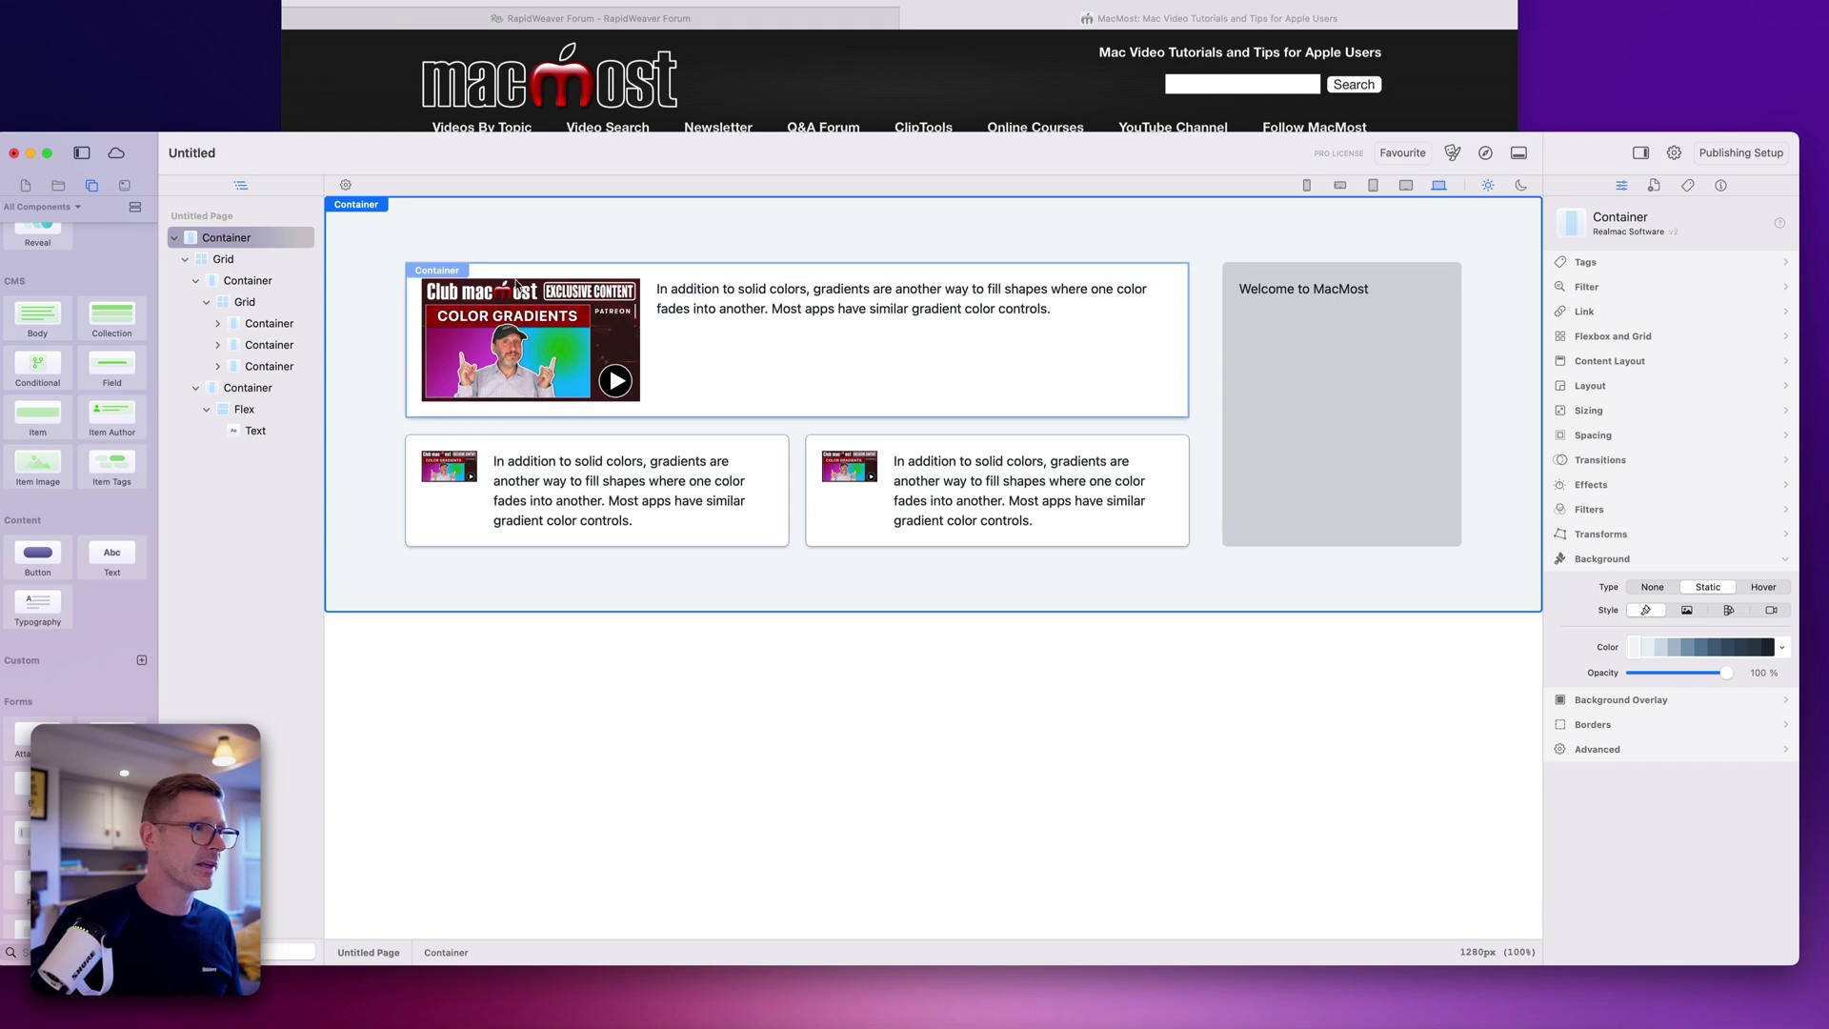
Step: Select both lower card images and set their width to 300px
click(441, 473)
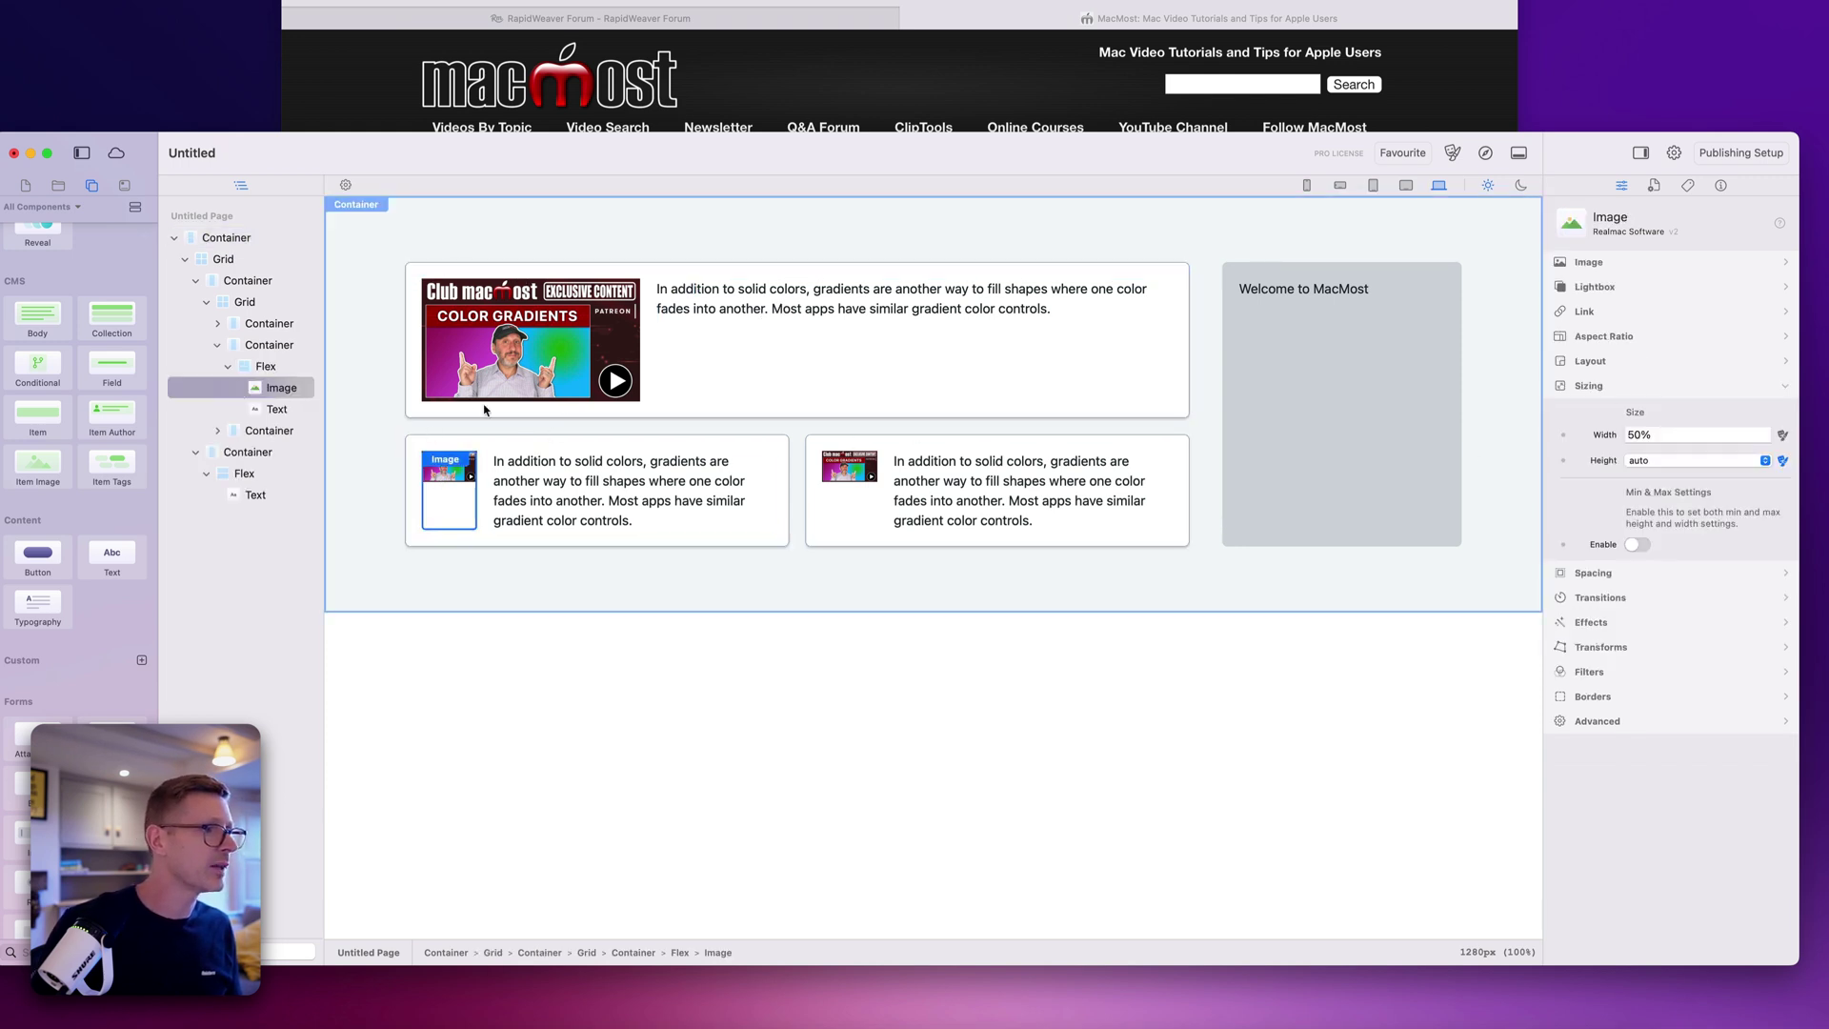
click(220, 431)
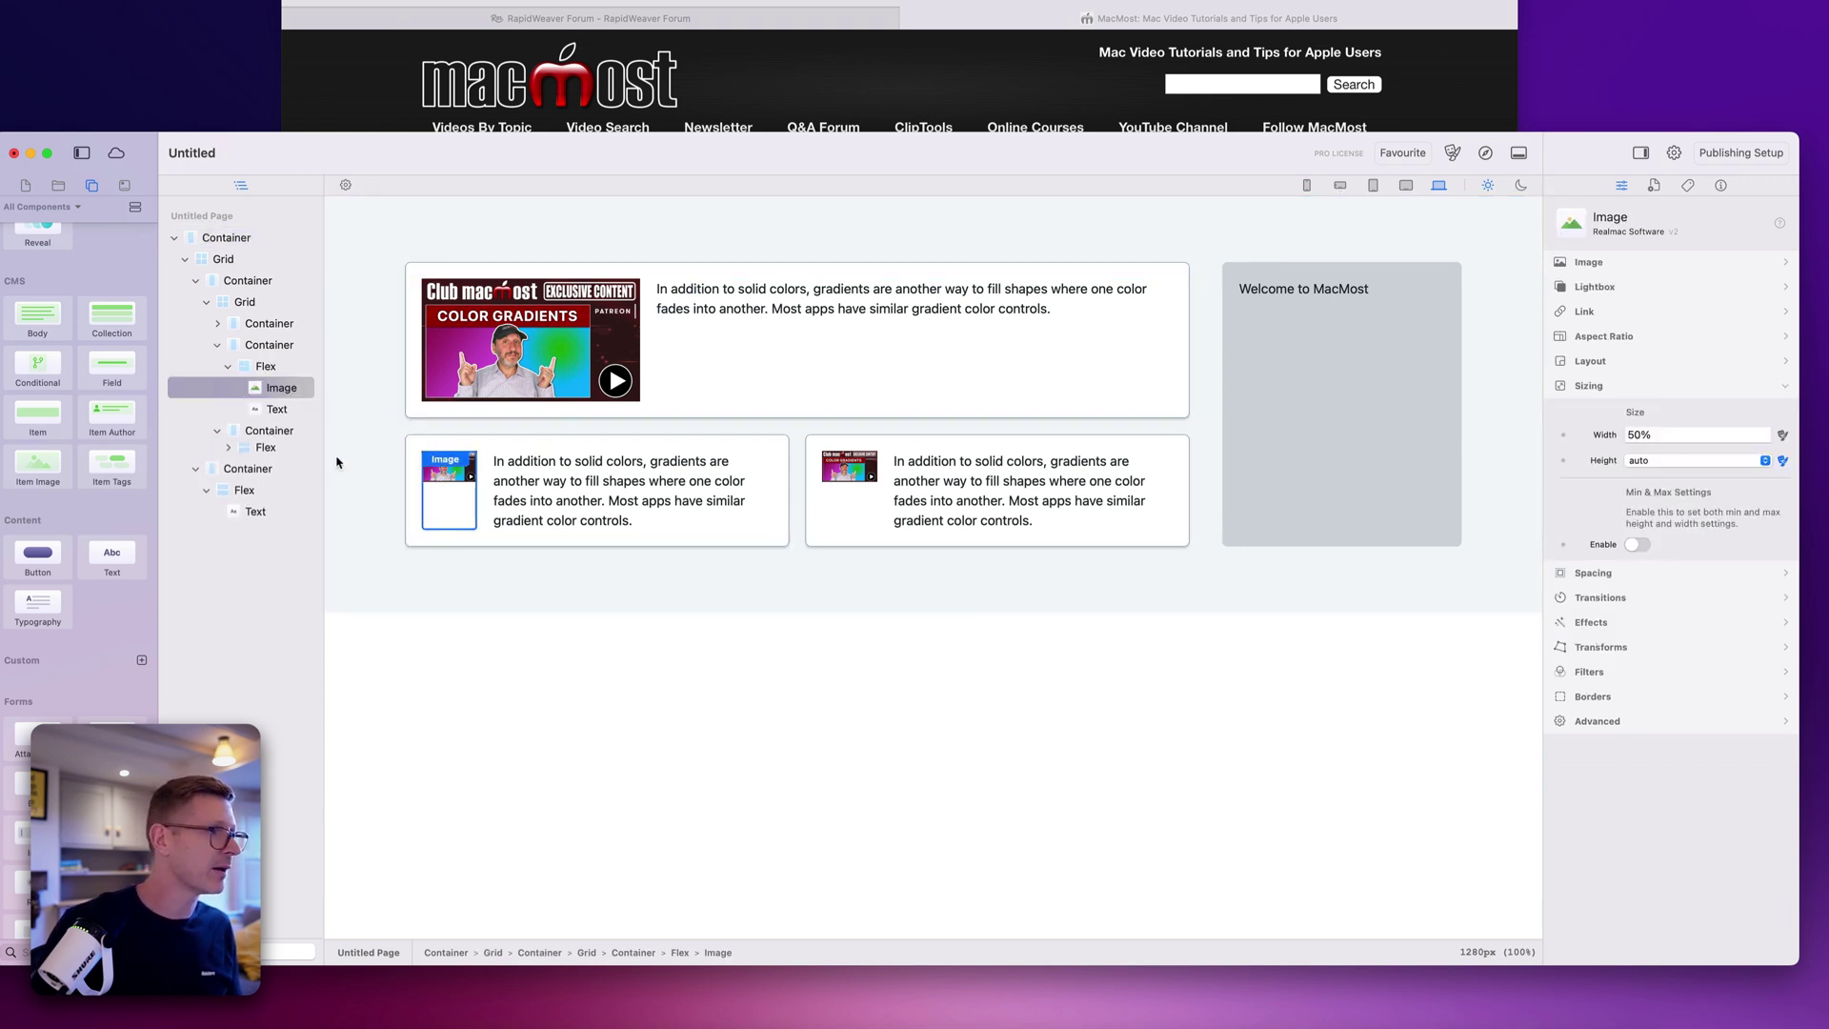
click(229, 451)
super+click(281, 474)
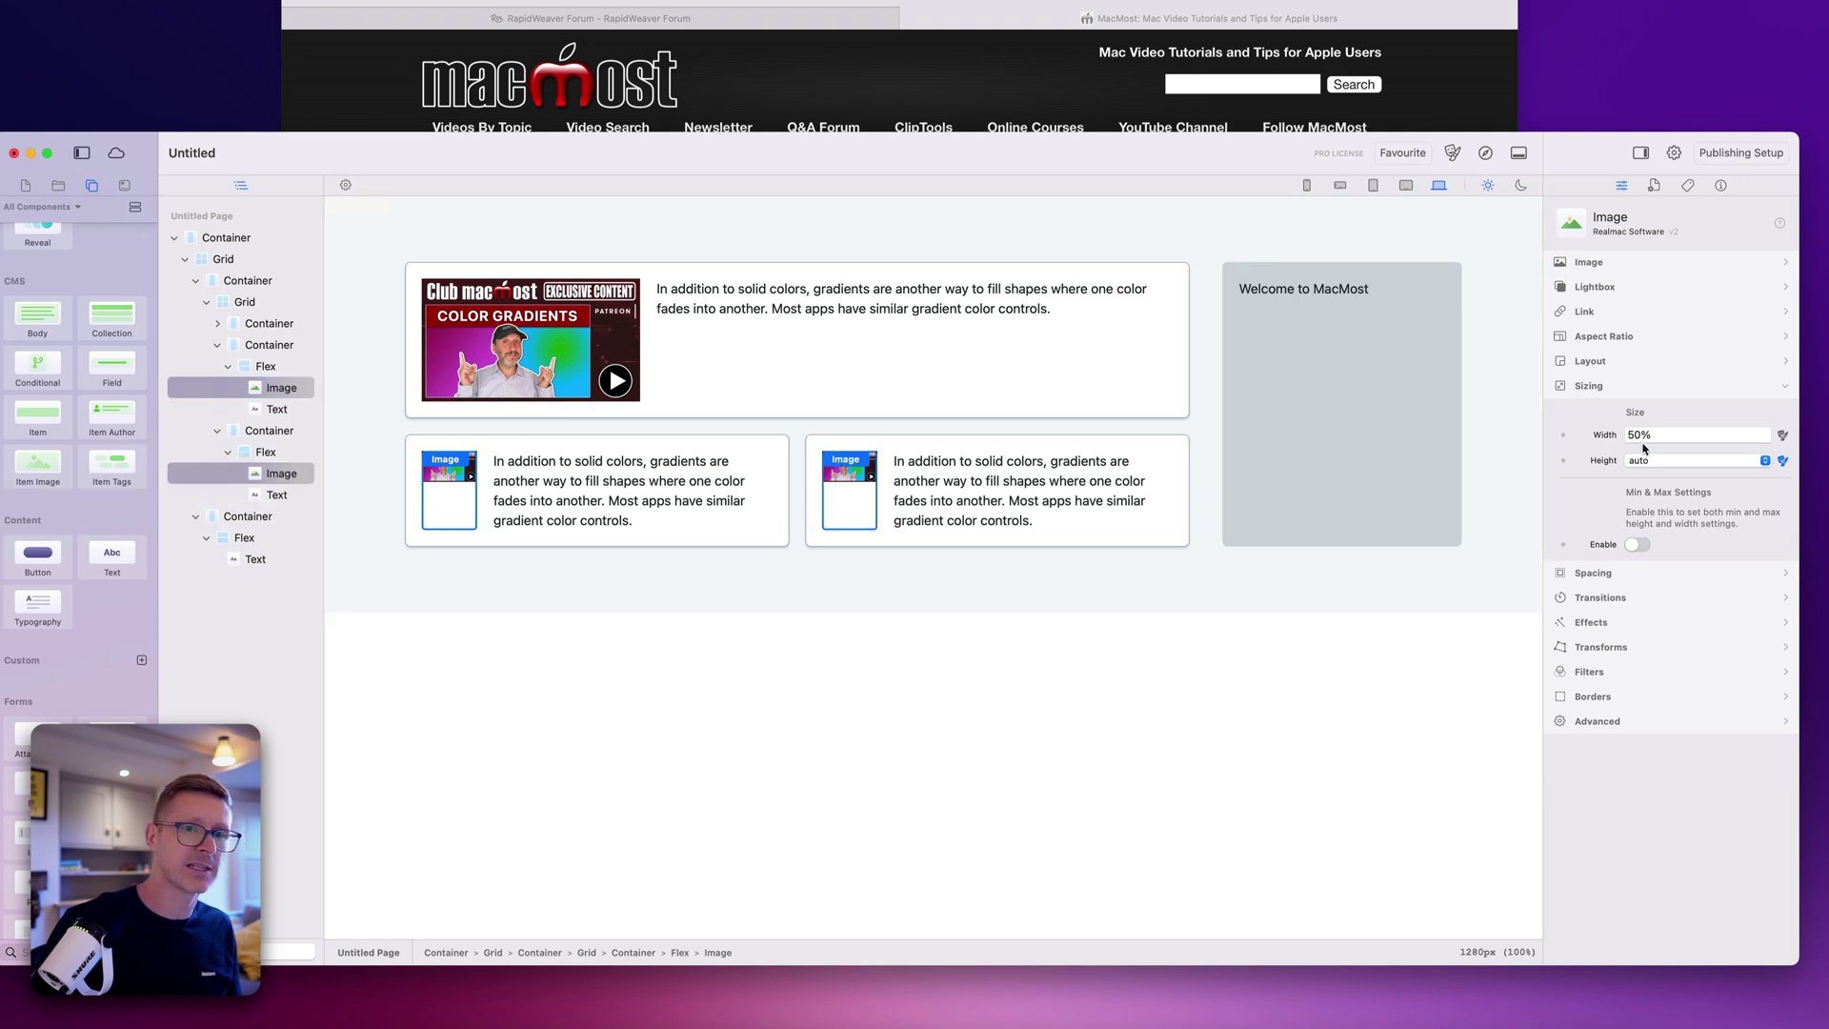
click(1648, 439)
text(300)
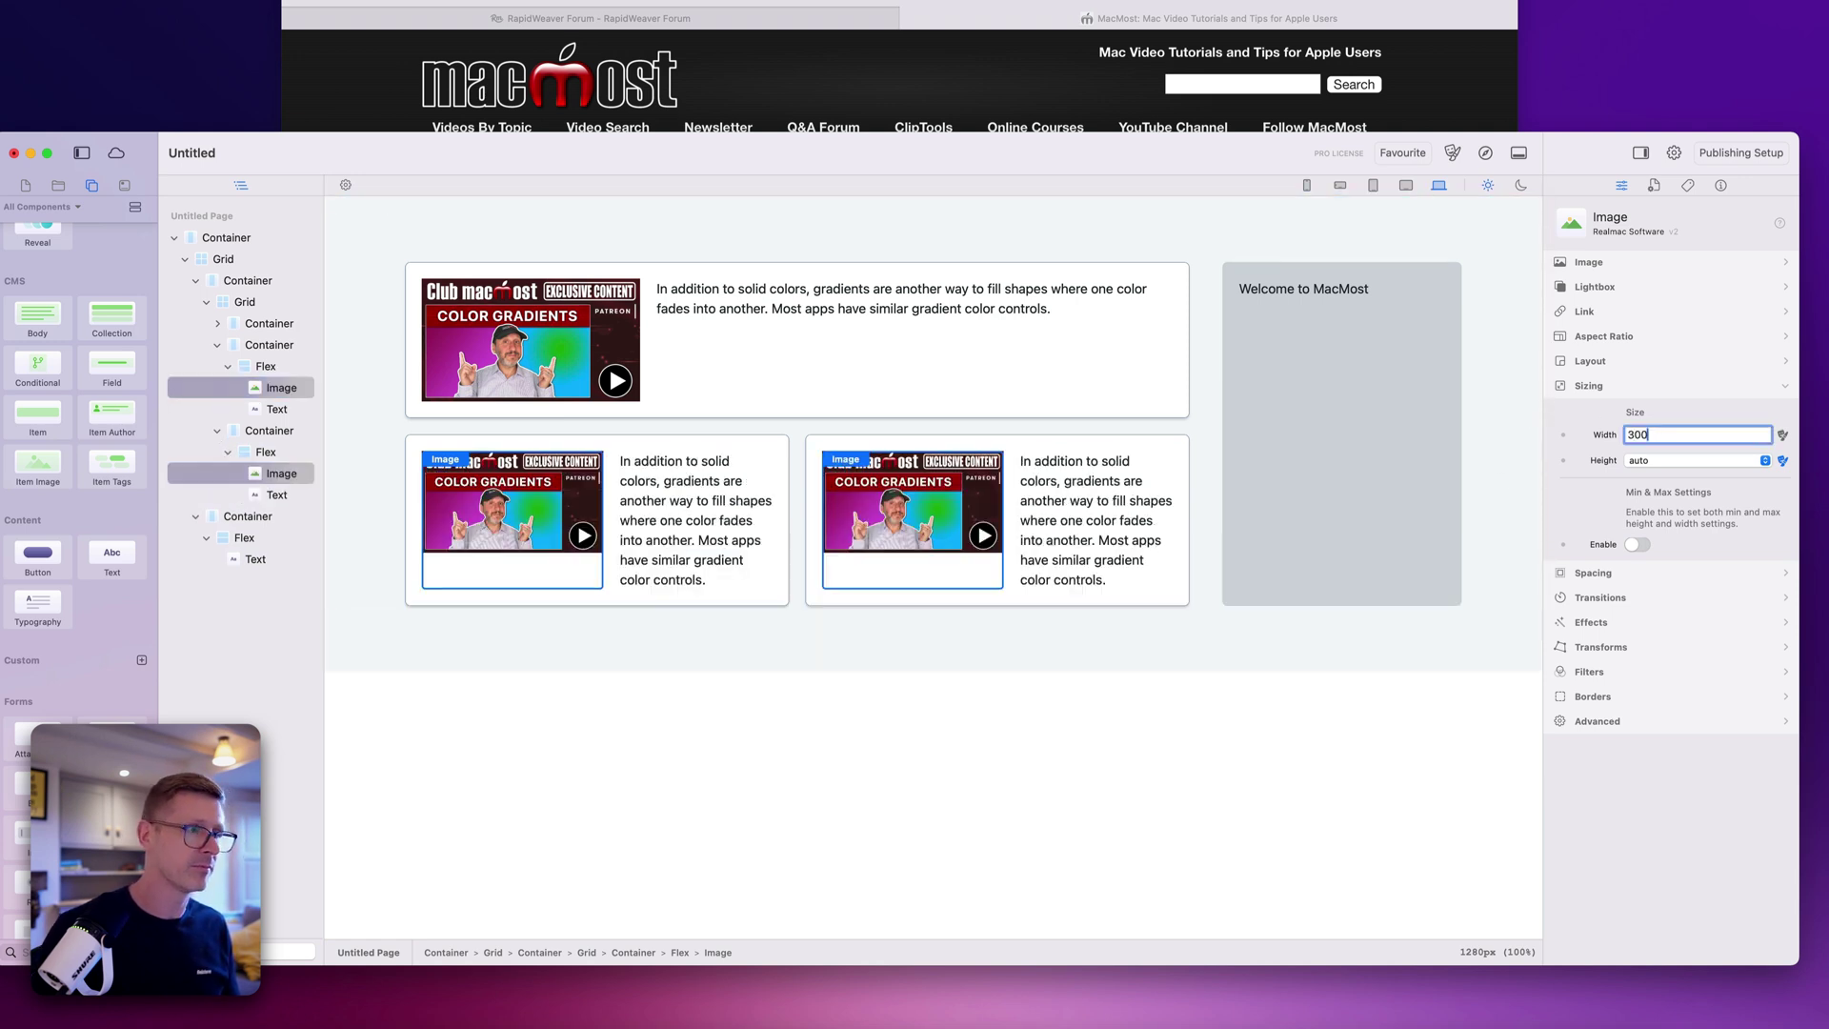
text(px)
key(Return)
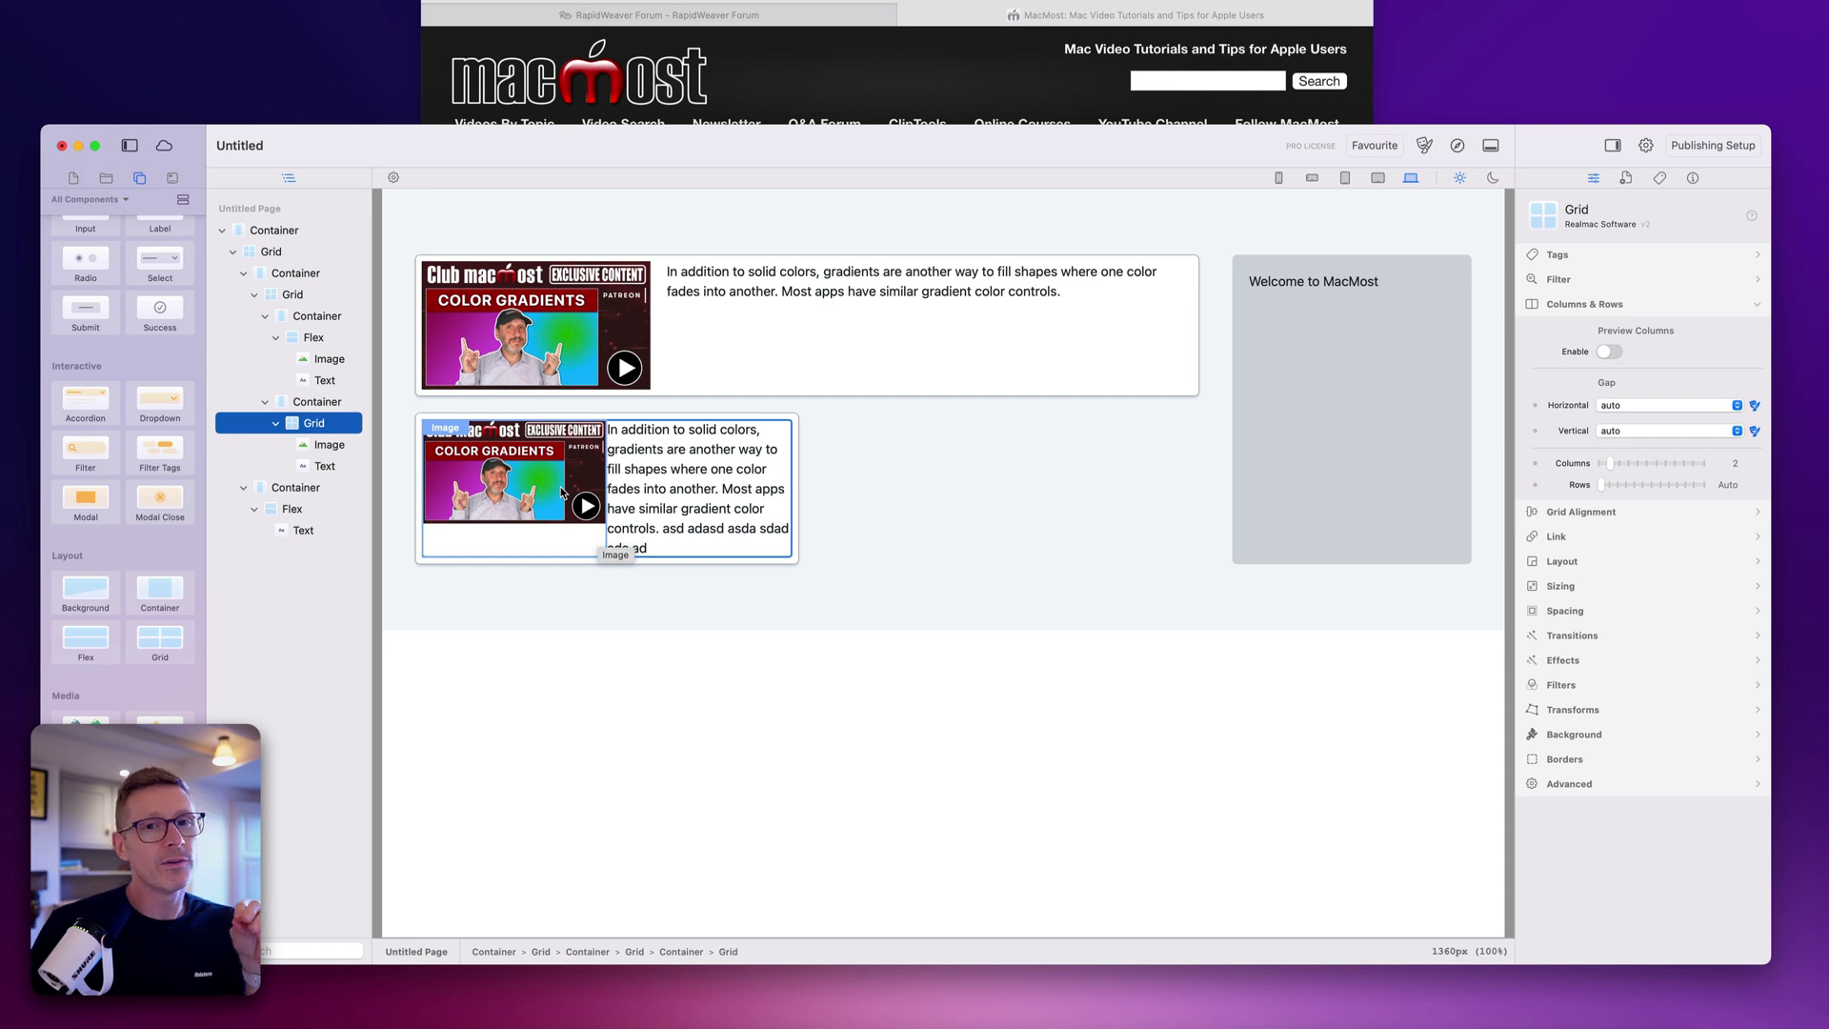
Step: Inspect the top card's text and flex layers and preview the layout at a narrower width
click(1569, 783)
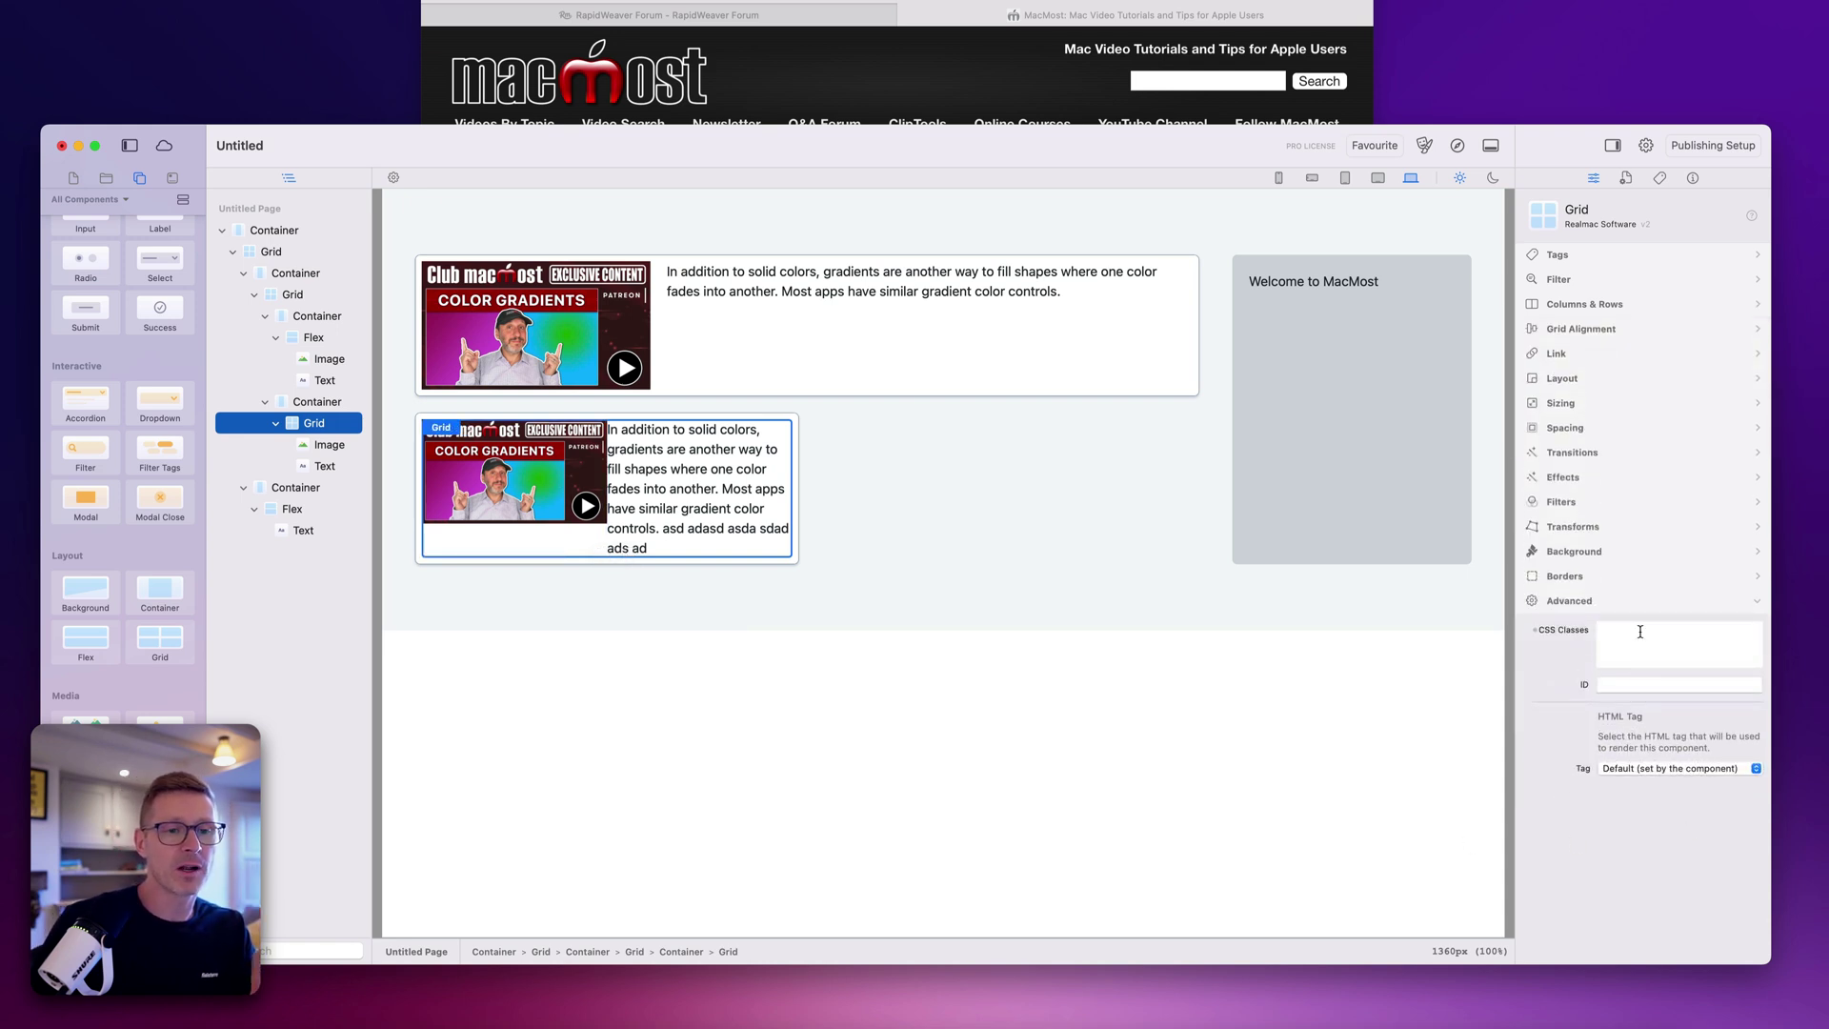
click(1563, 601)
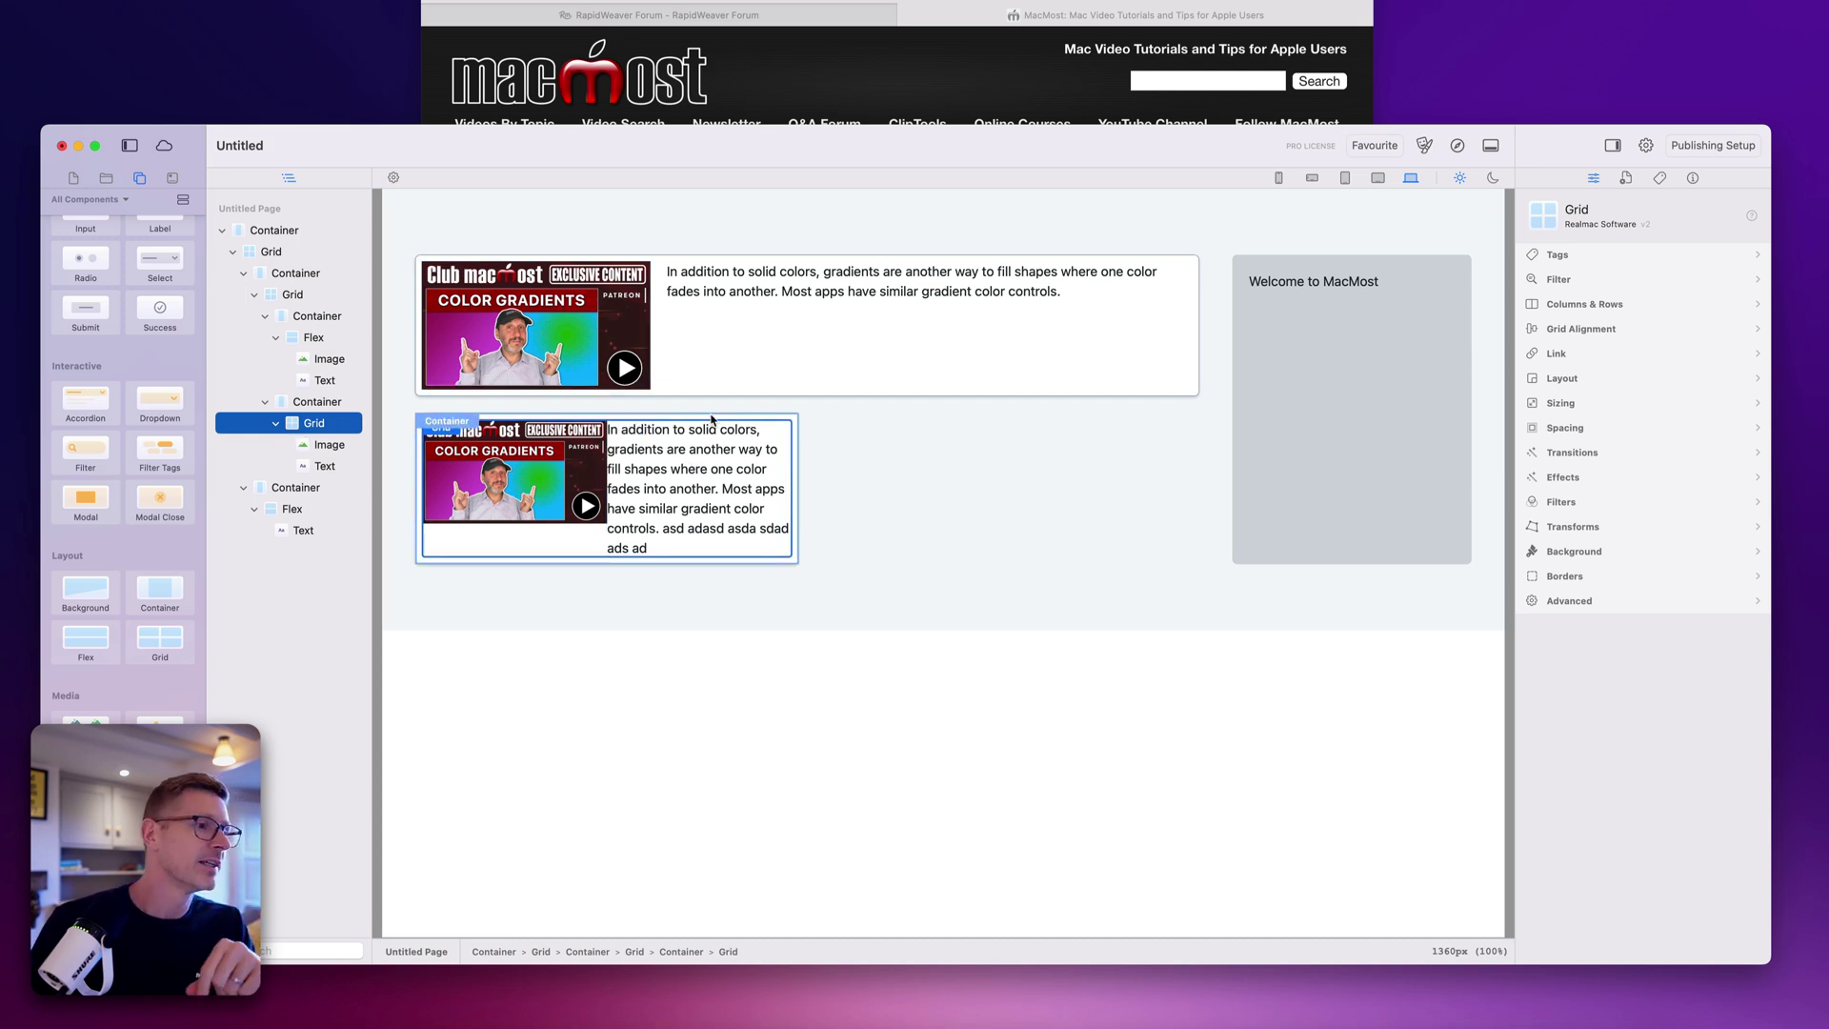
click(667, 305)
click(298, 338)
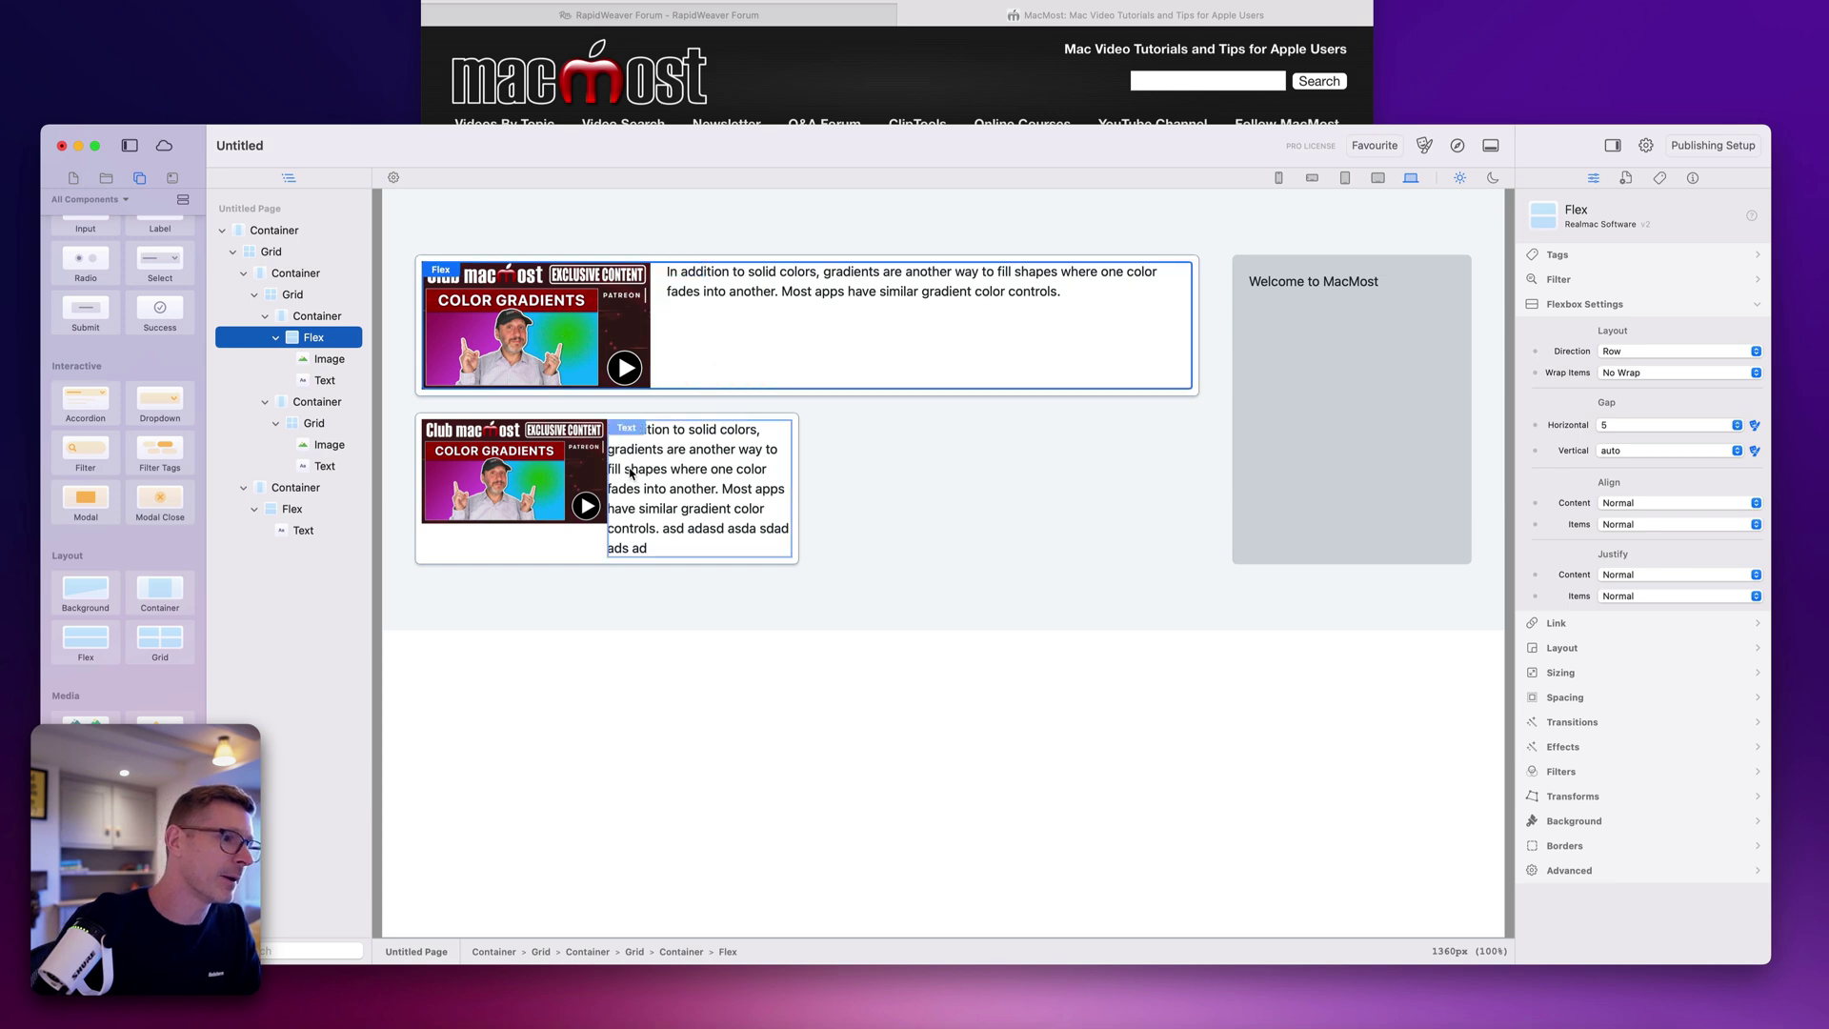
click(669, 335)
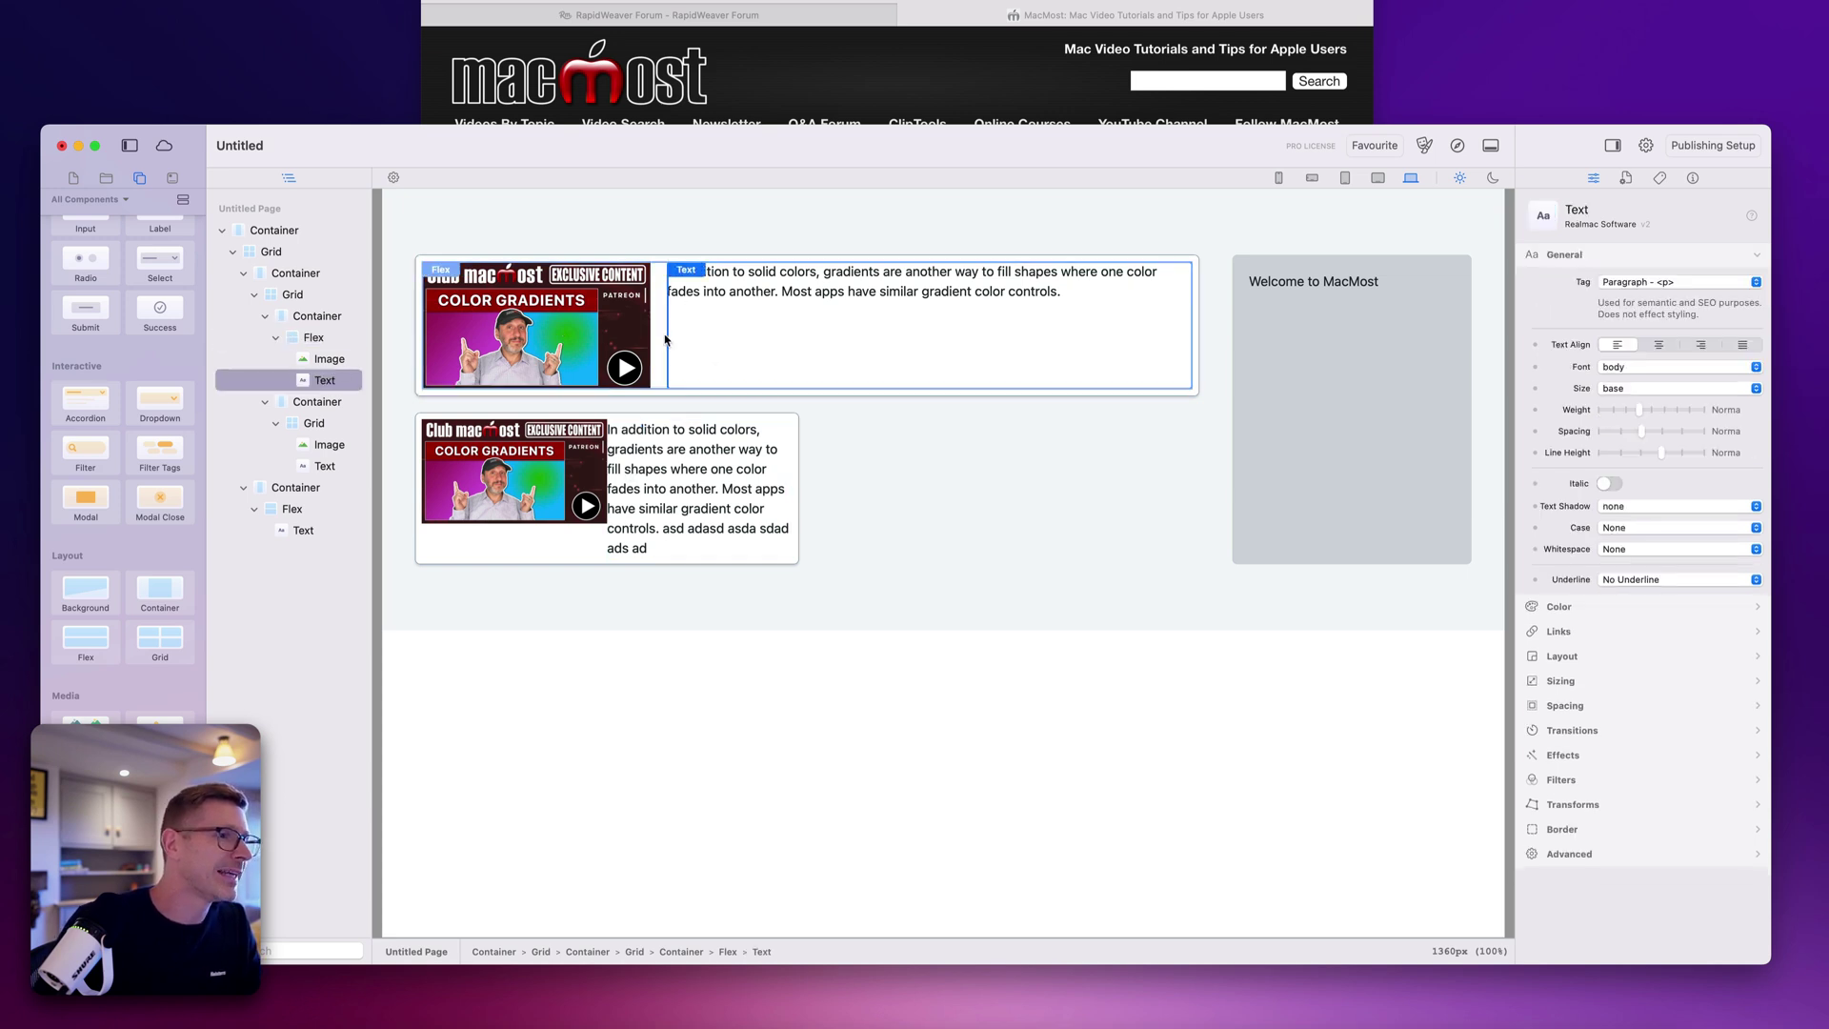
key(Escape)
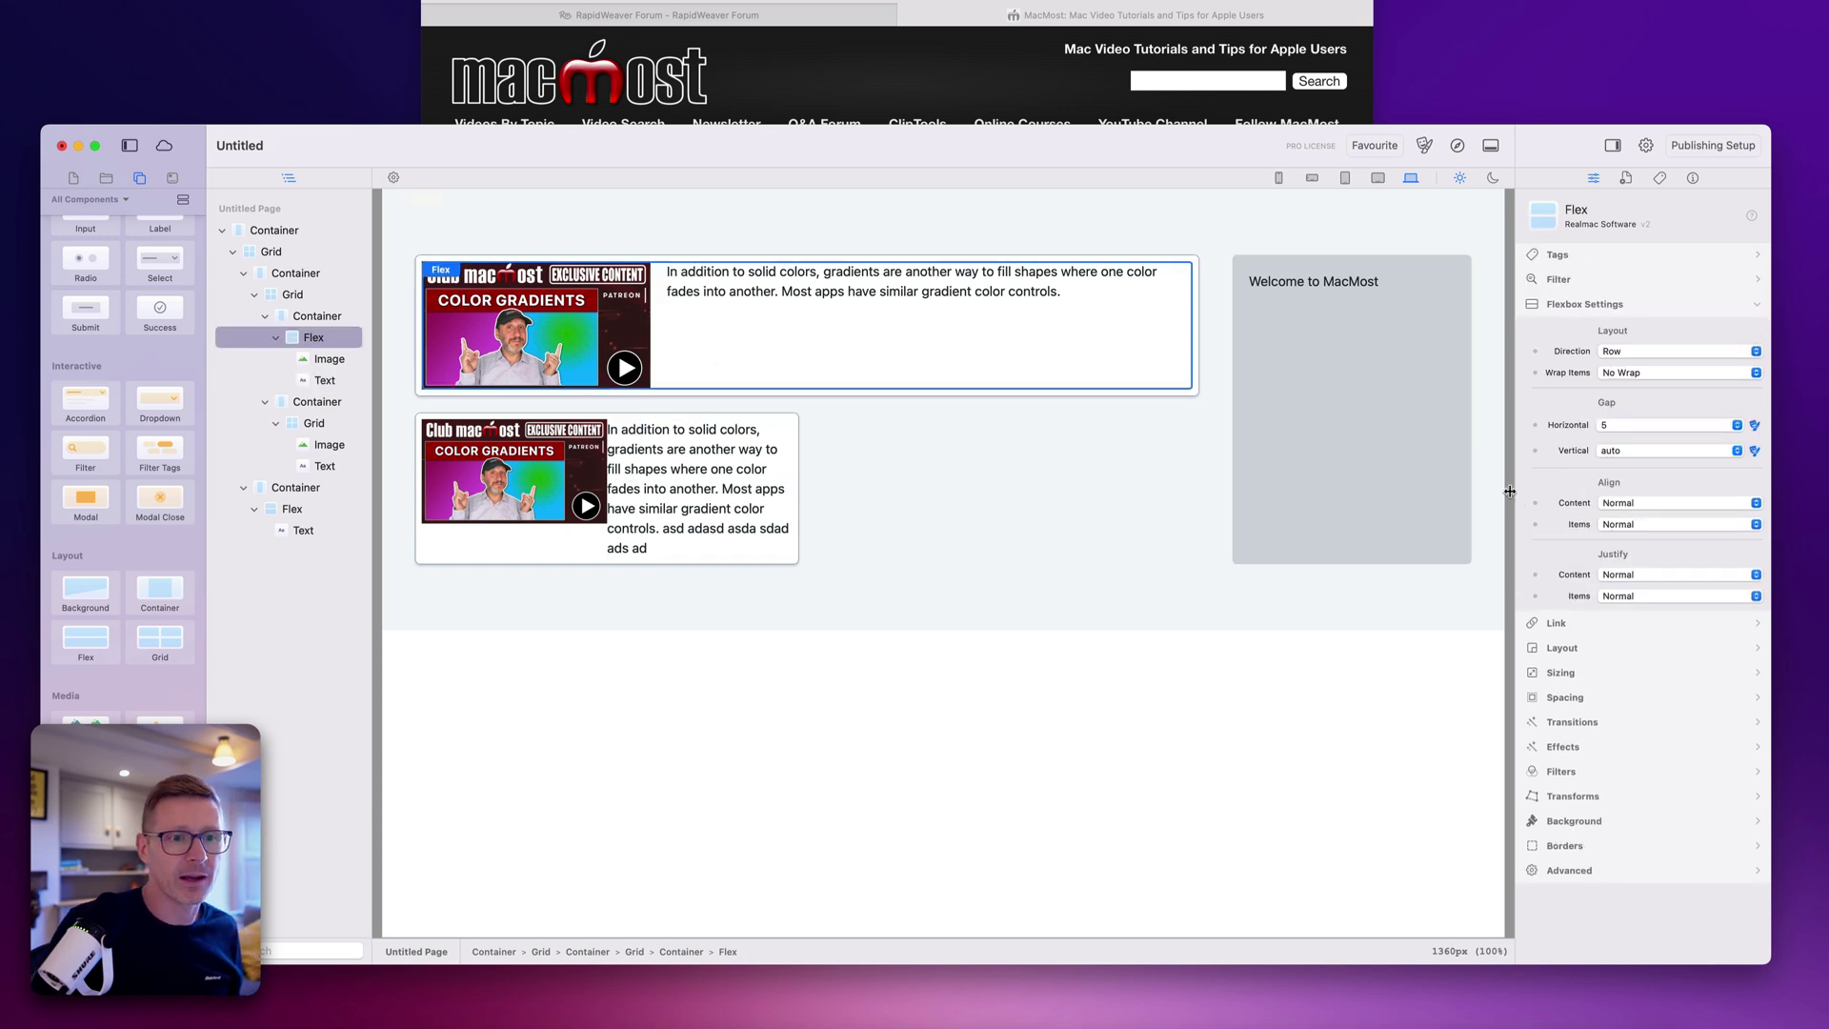
mouse_move(1509, 490)
mouse_down()
mouse_move(1372, 499)
mouse_move(1509, 491)
mouse_up()
Step: Locate and select the lower card's inner Grid in the layers
click(598, 449)
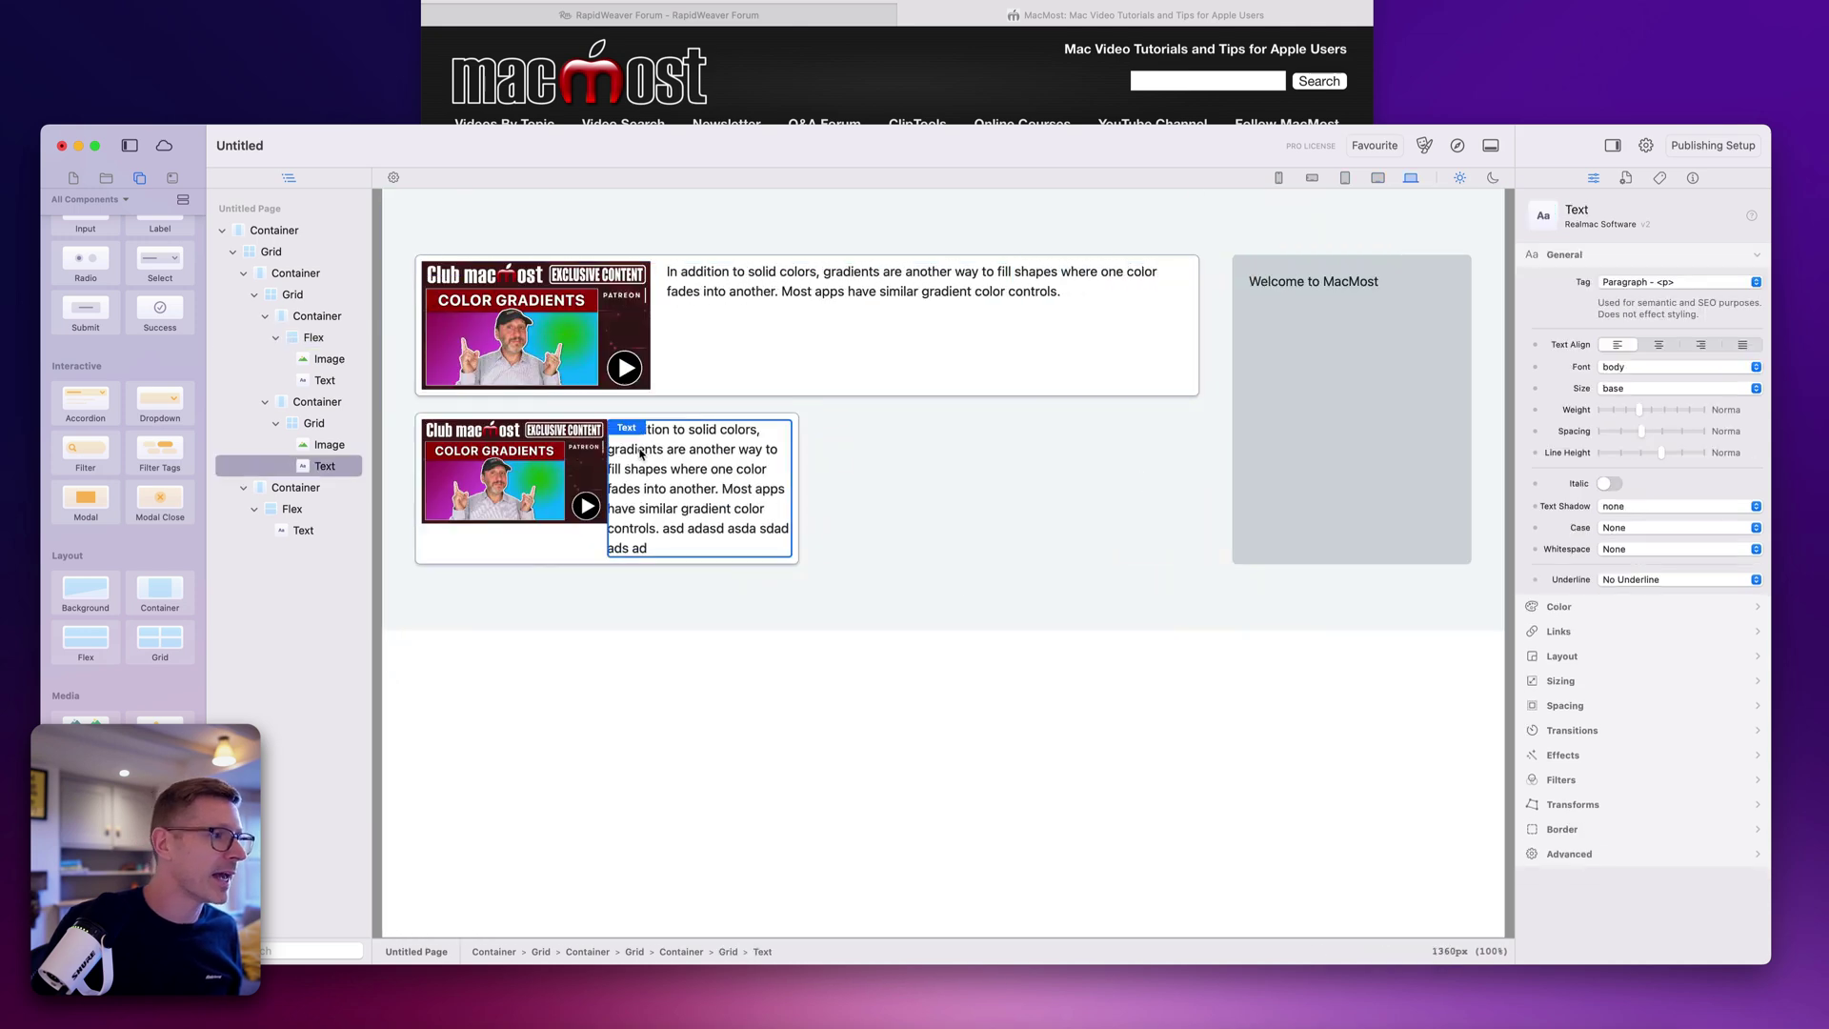
click(307, 425)
click(315, 444)
click(322, 466)
click(357, 401)
click(369, 424)
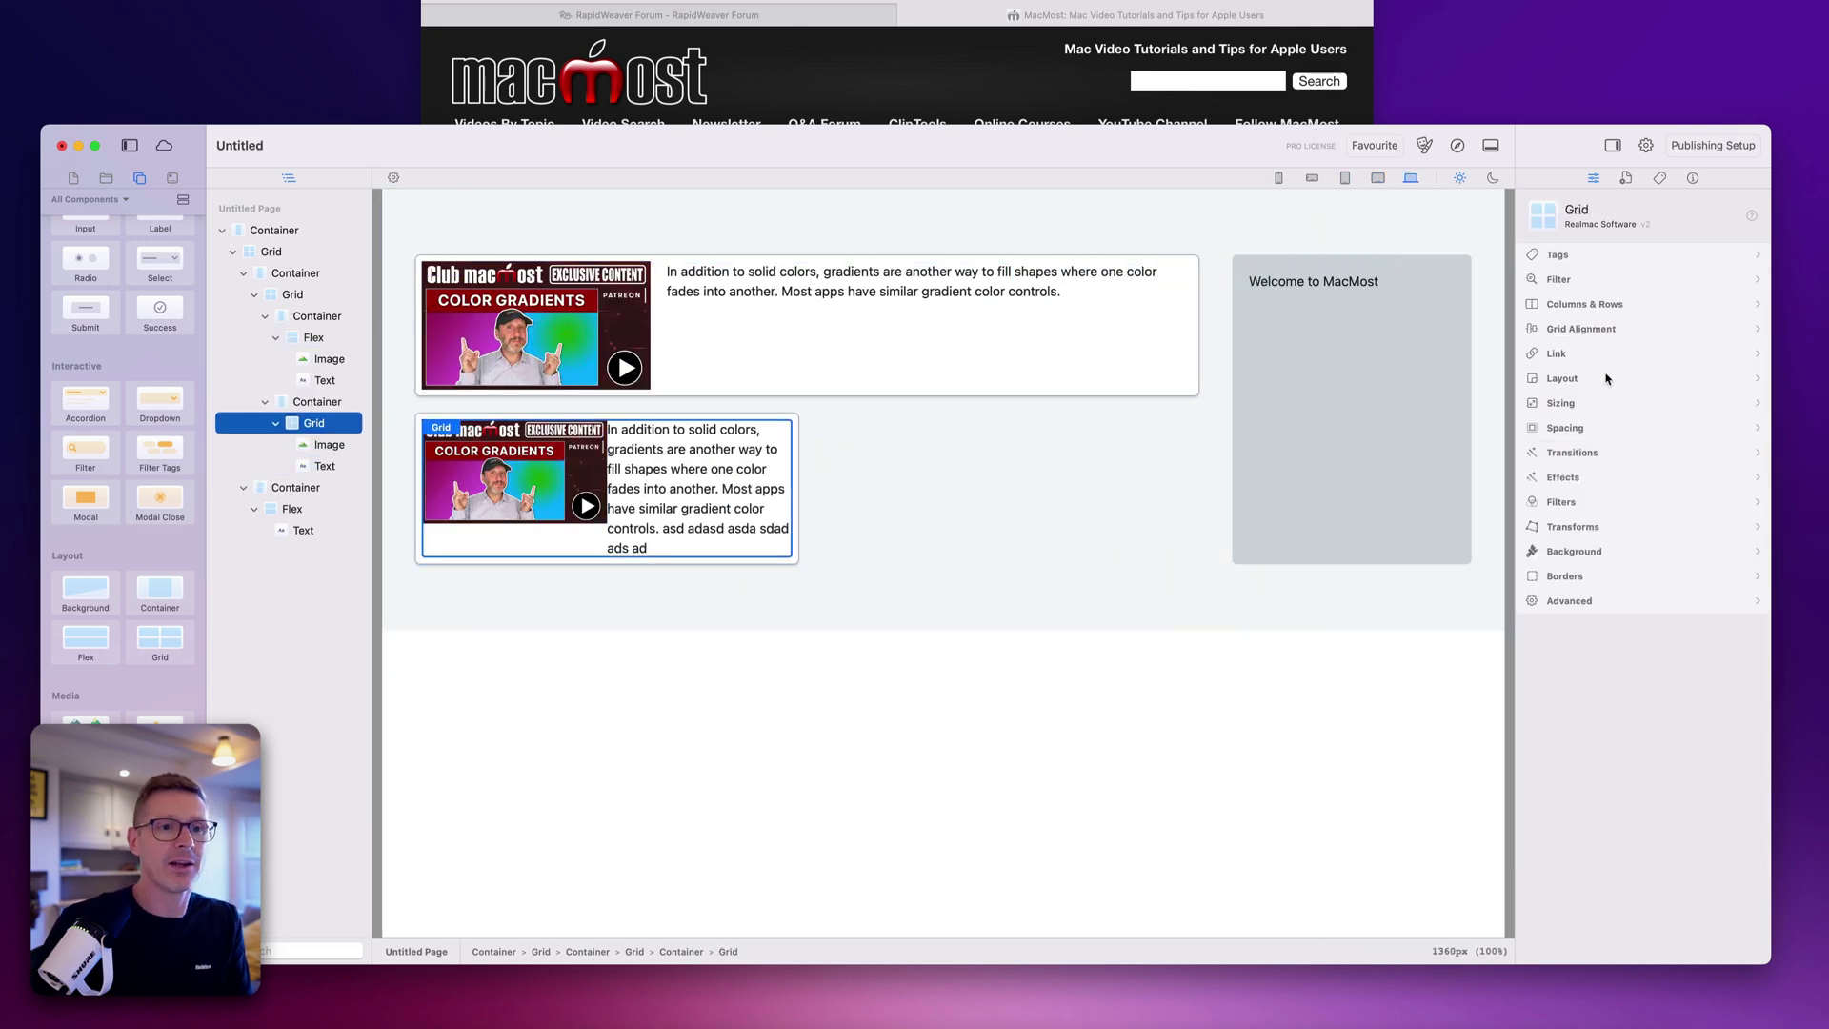
click(1582, 329)
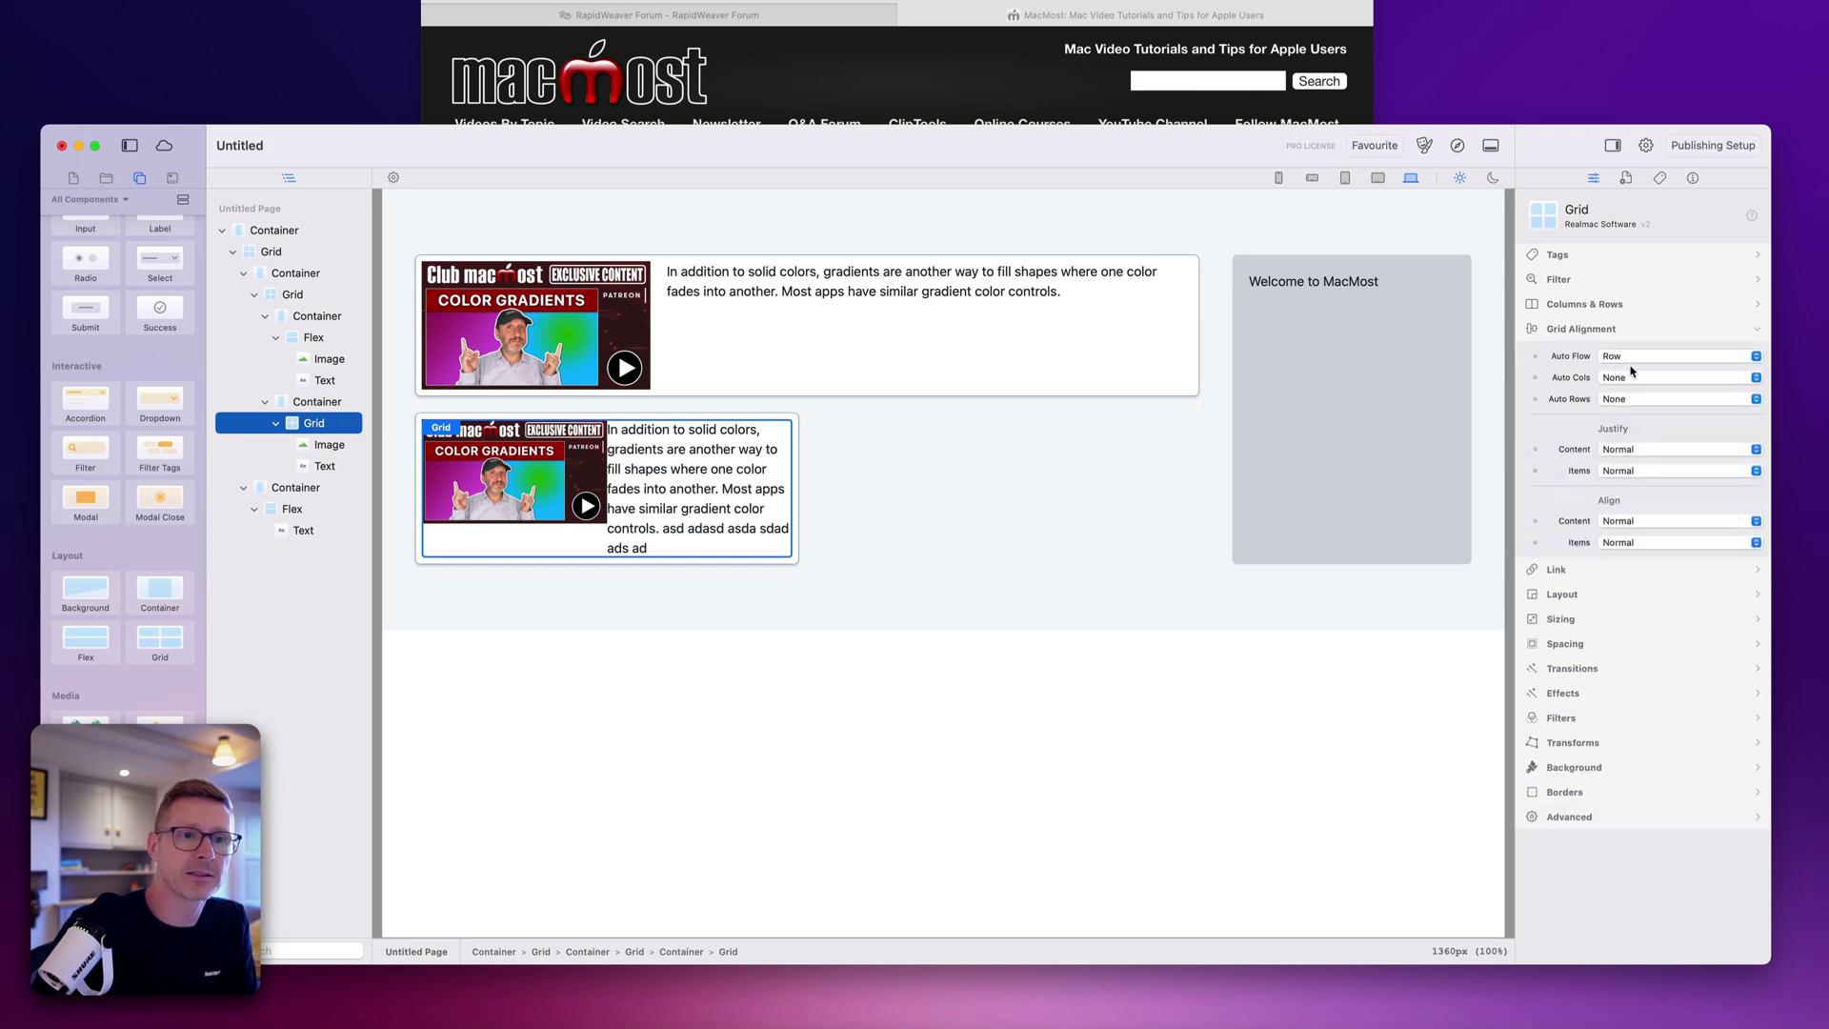
click(1582, 331)
Step: Set the lower card grid's horizontal gap to 2, after first trying 5
click(1597, 304)
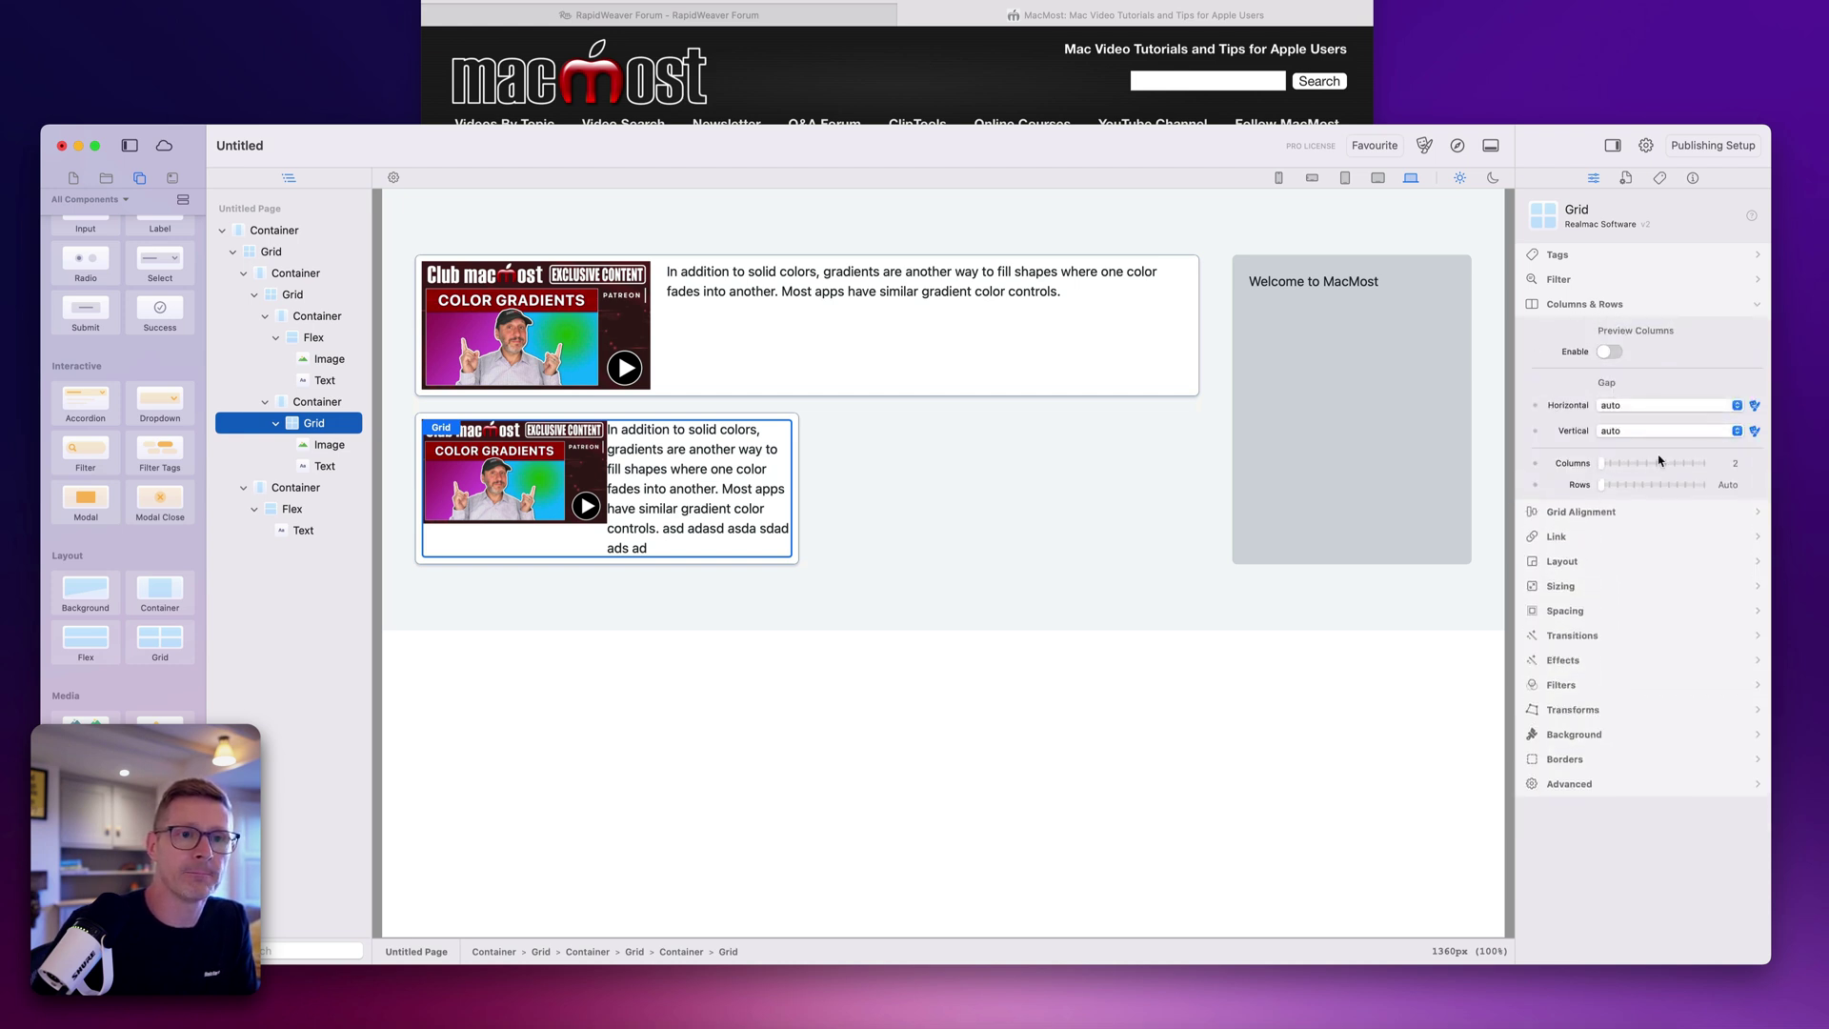
click(1634, 407)
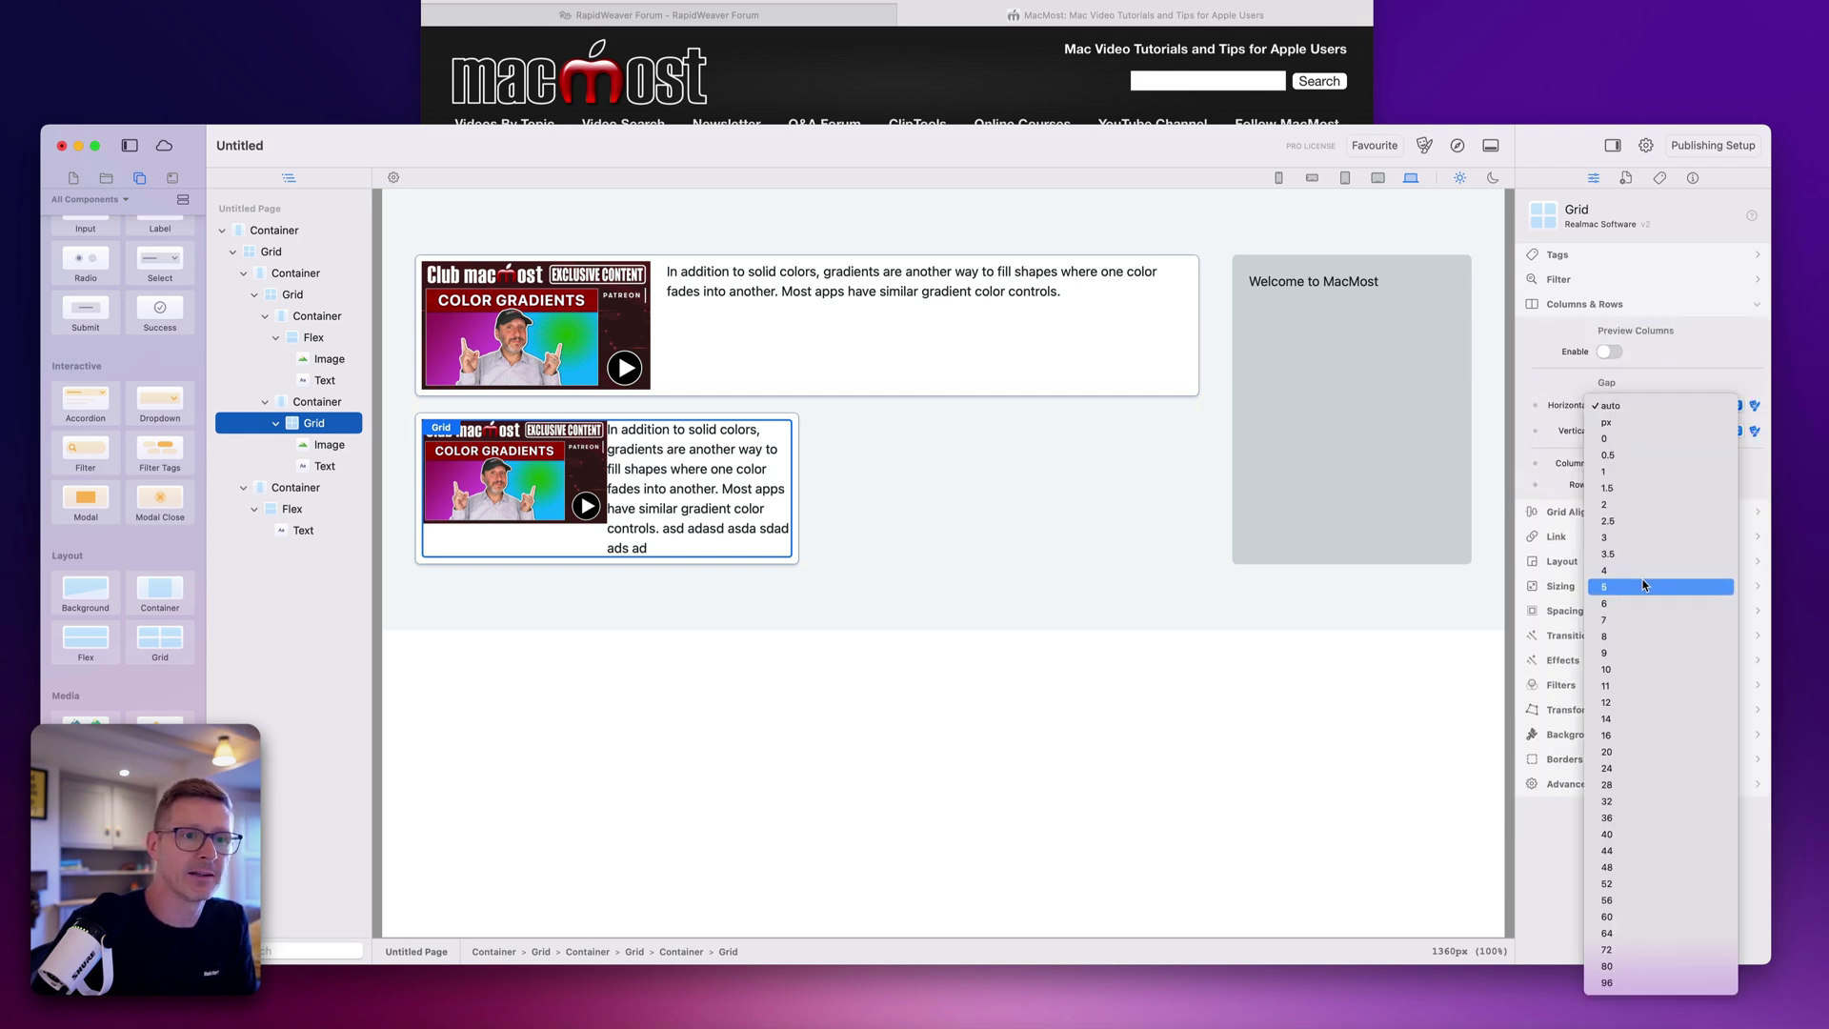
click(1644, 585)
click(1644, 407)
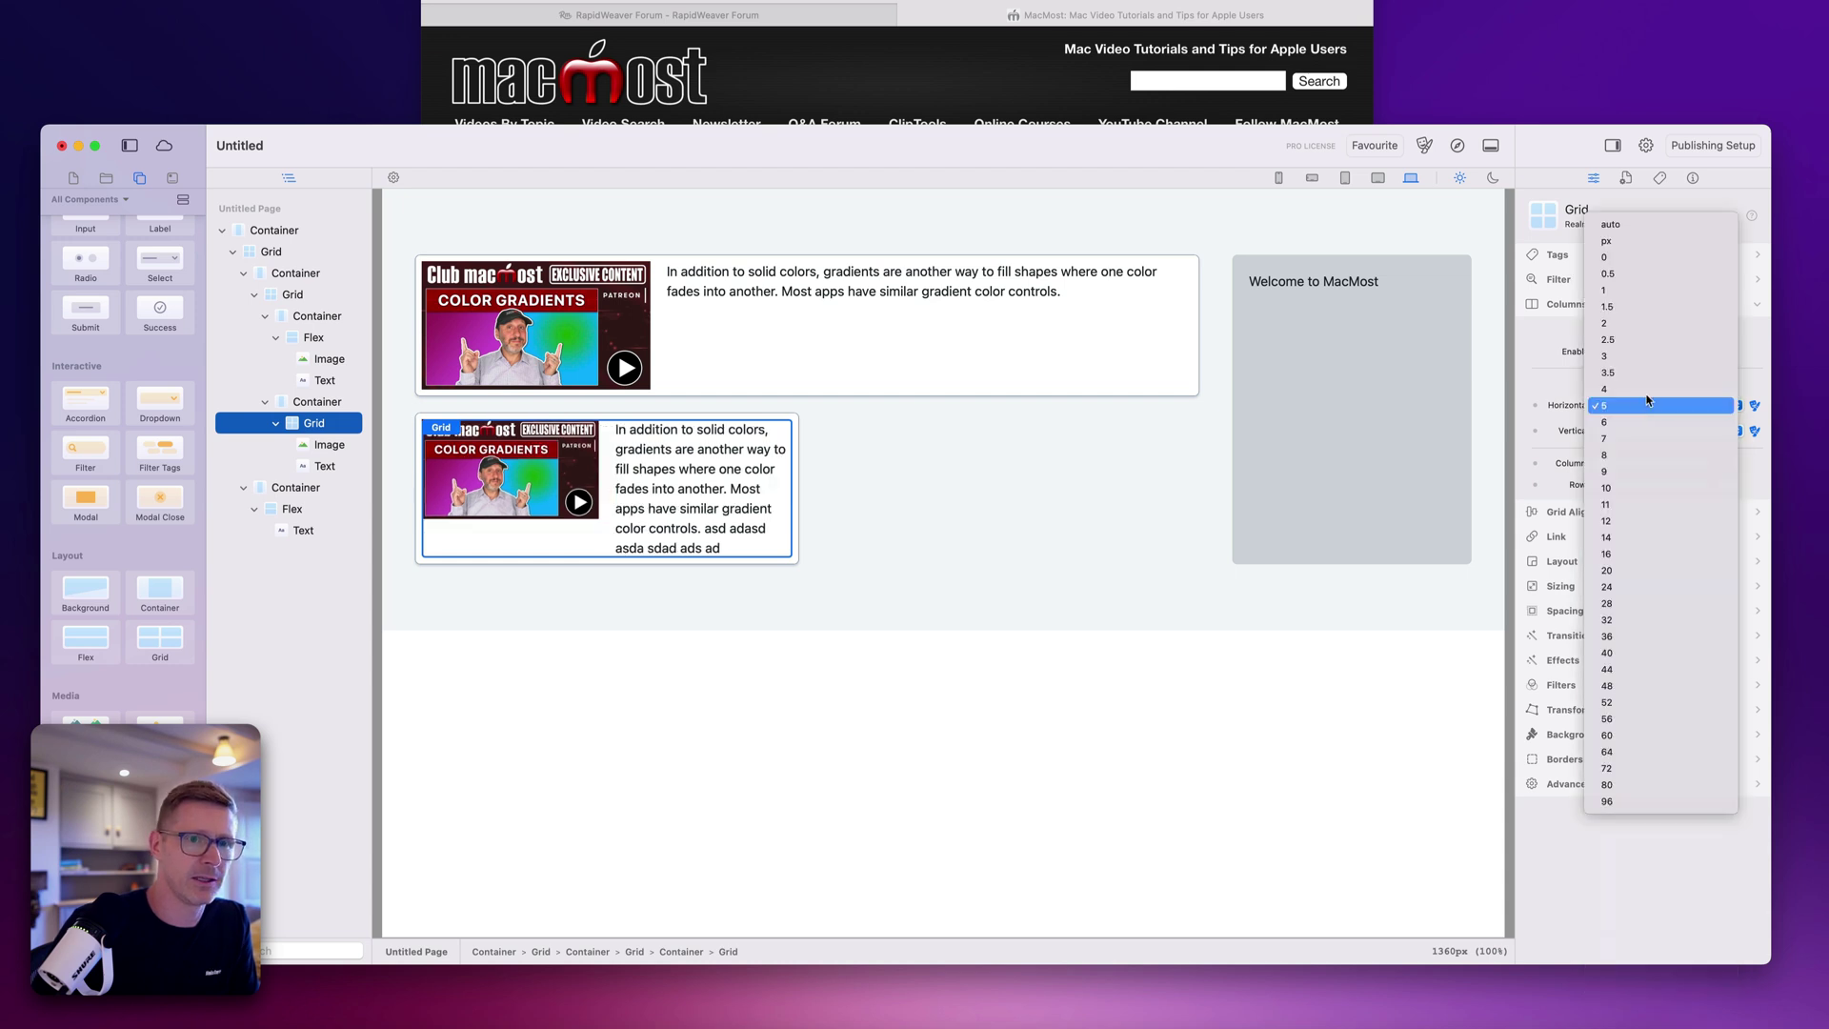
click(1657, 323)
click(931, 604)
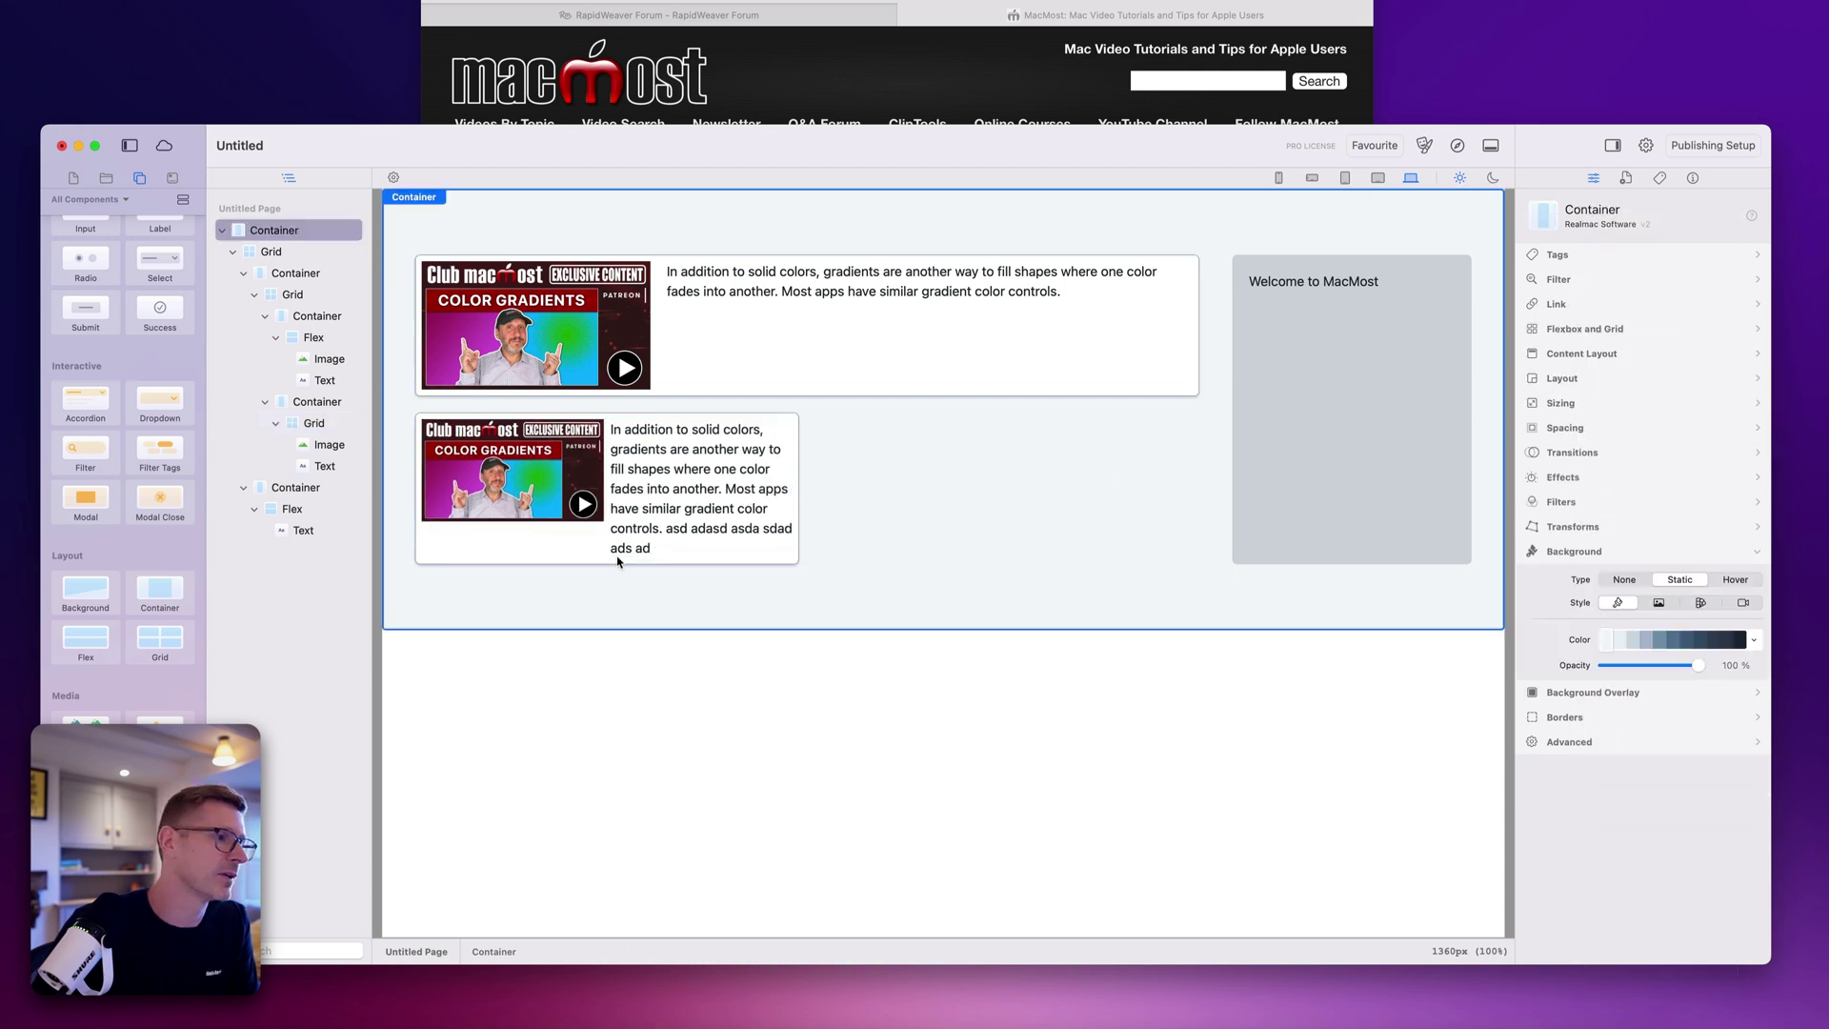
Step: Give both the lower and top card images a static border
click(558, 465)
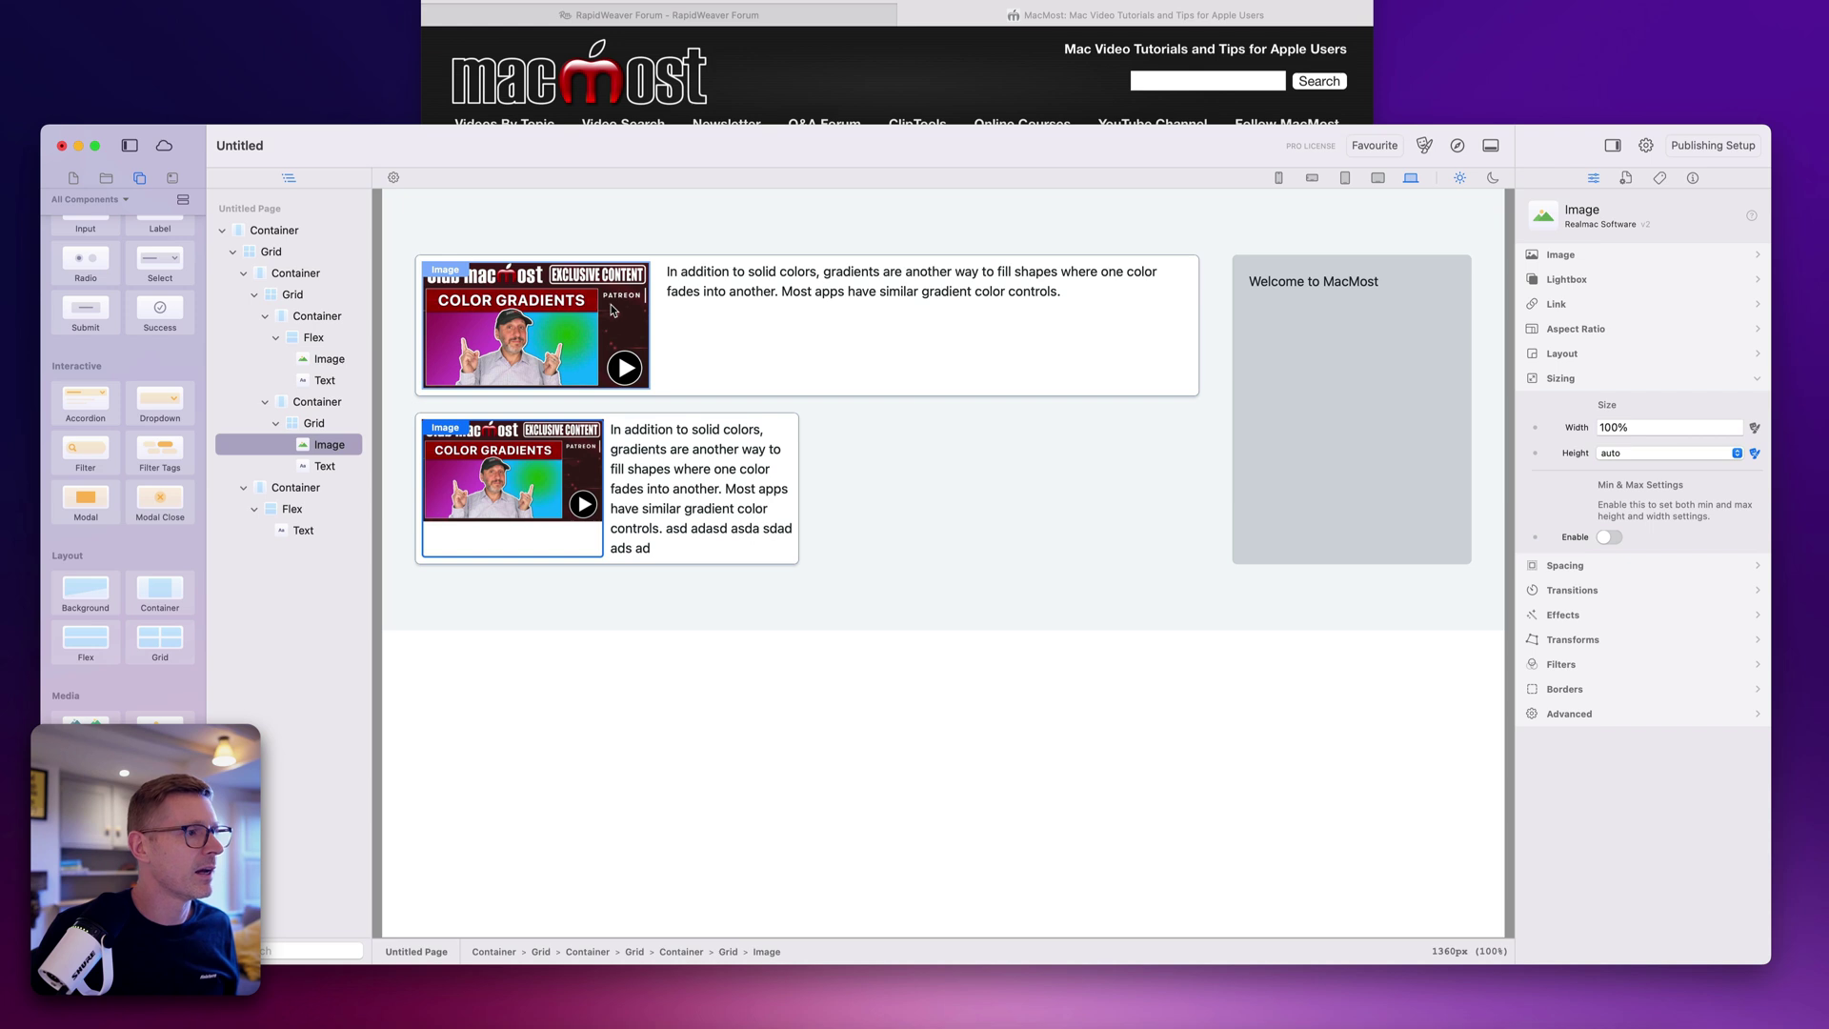
shift+click(612, 307)
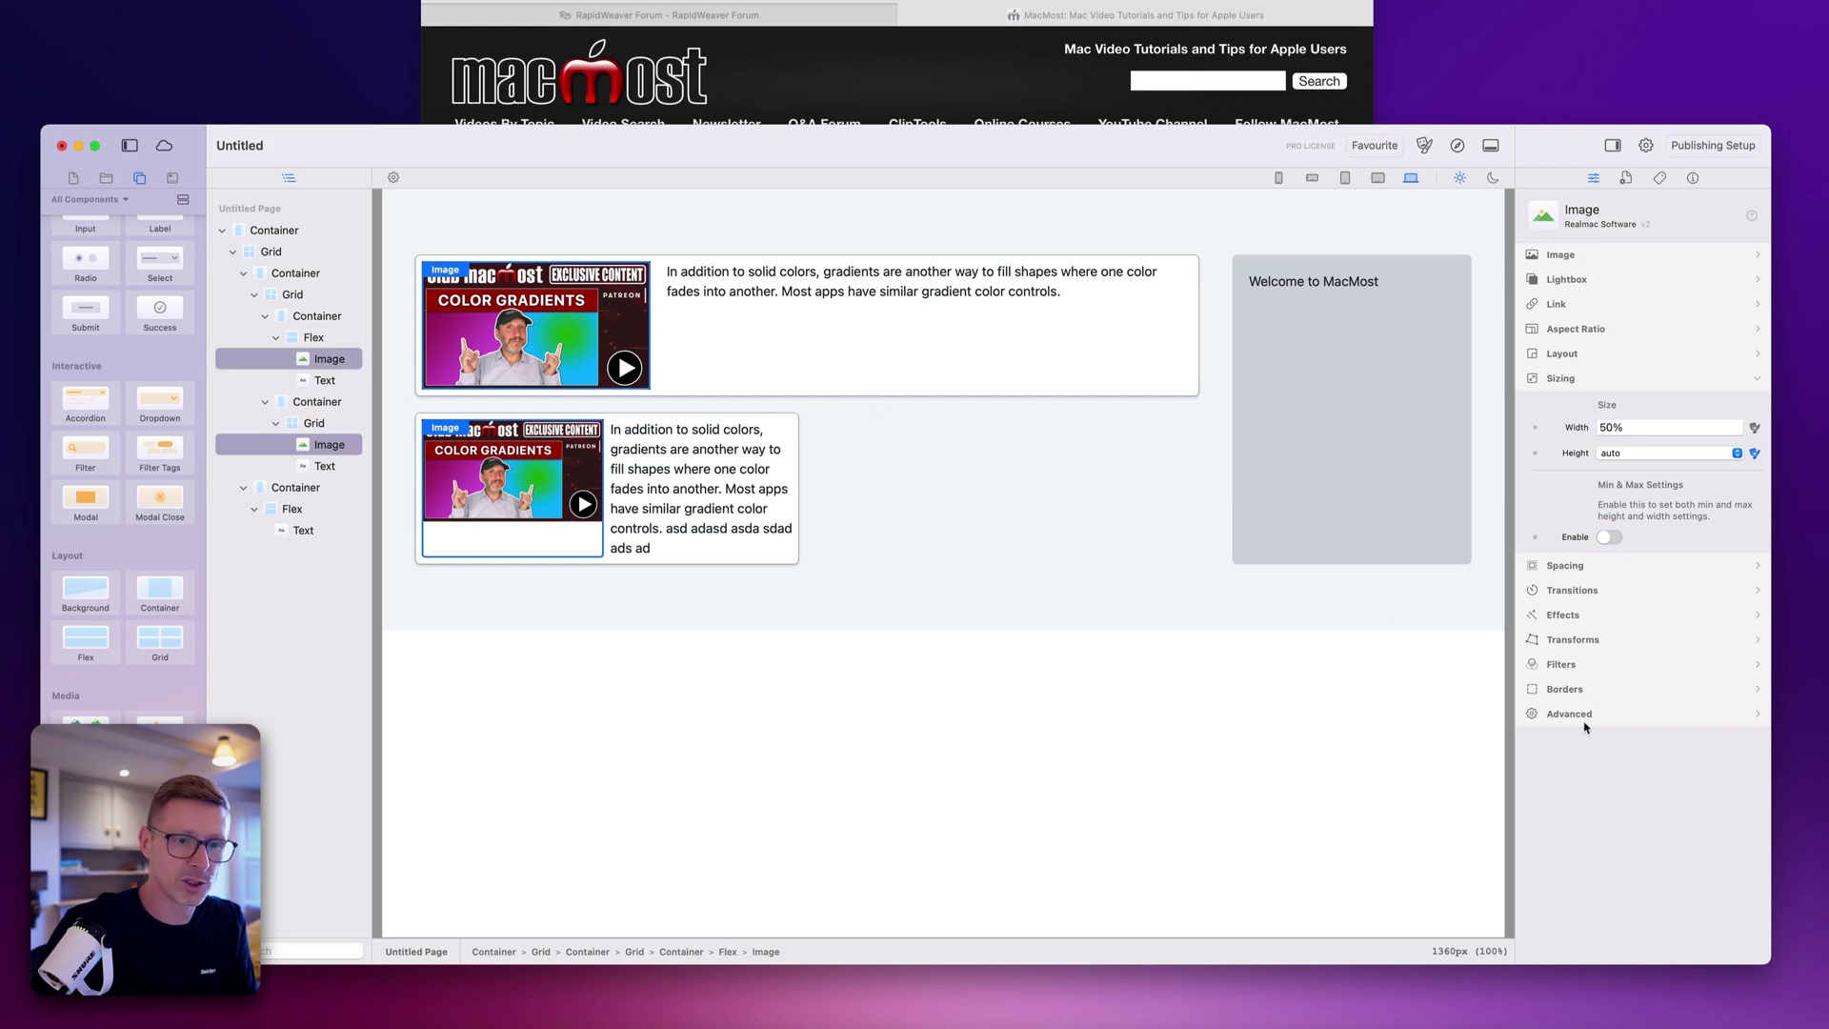
click(1583, 699)
click(1691, 557)
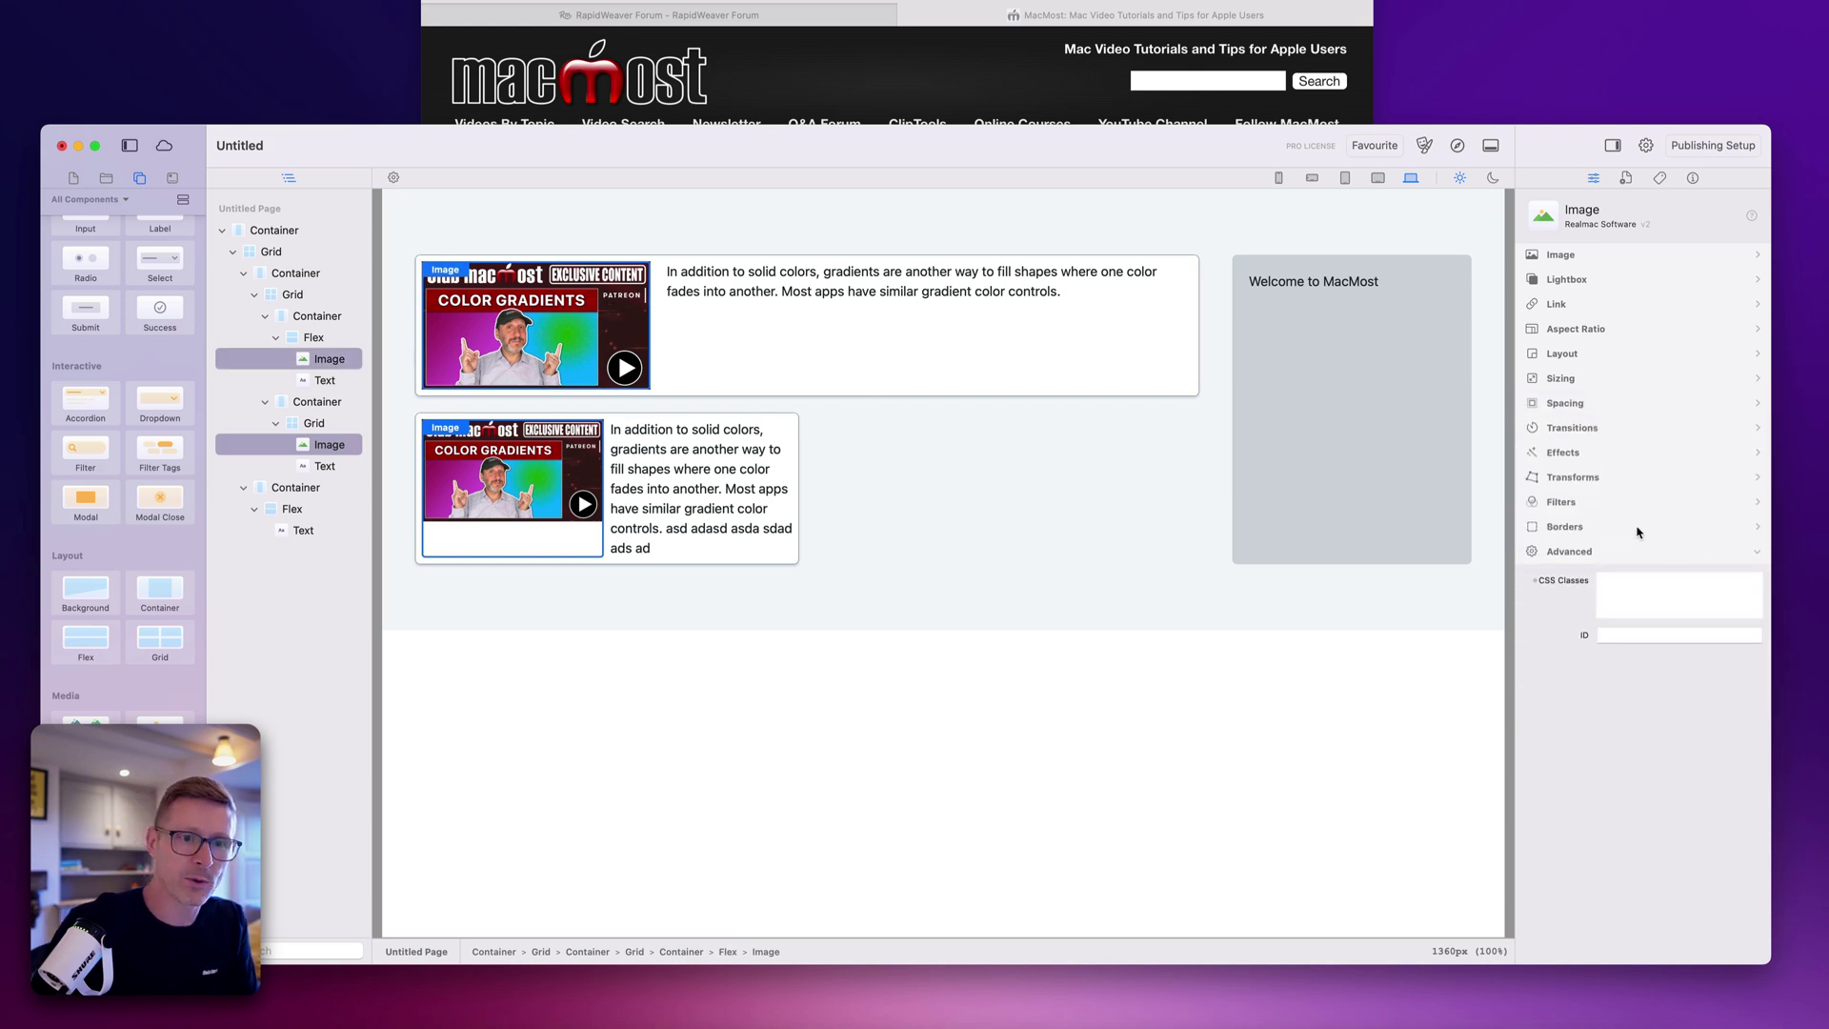
click(1635, 552)
click(1682, 556)
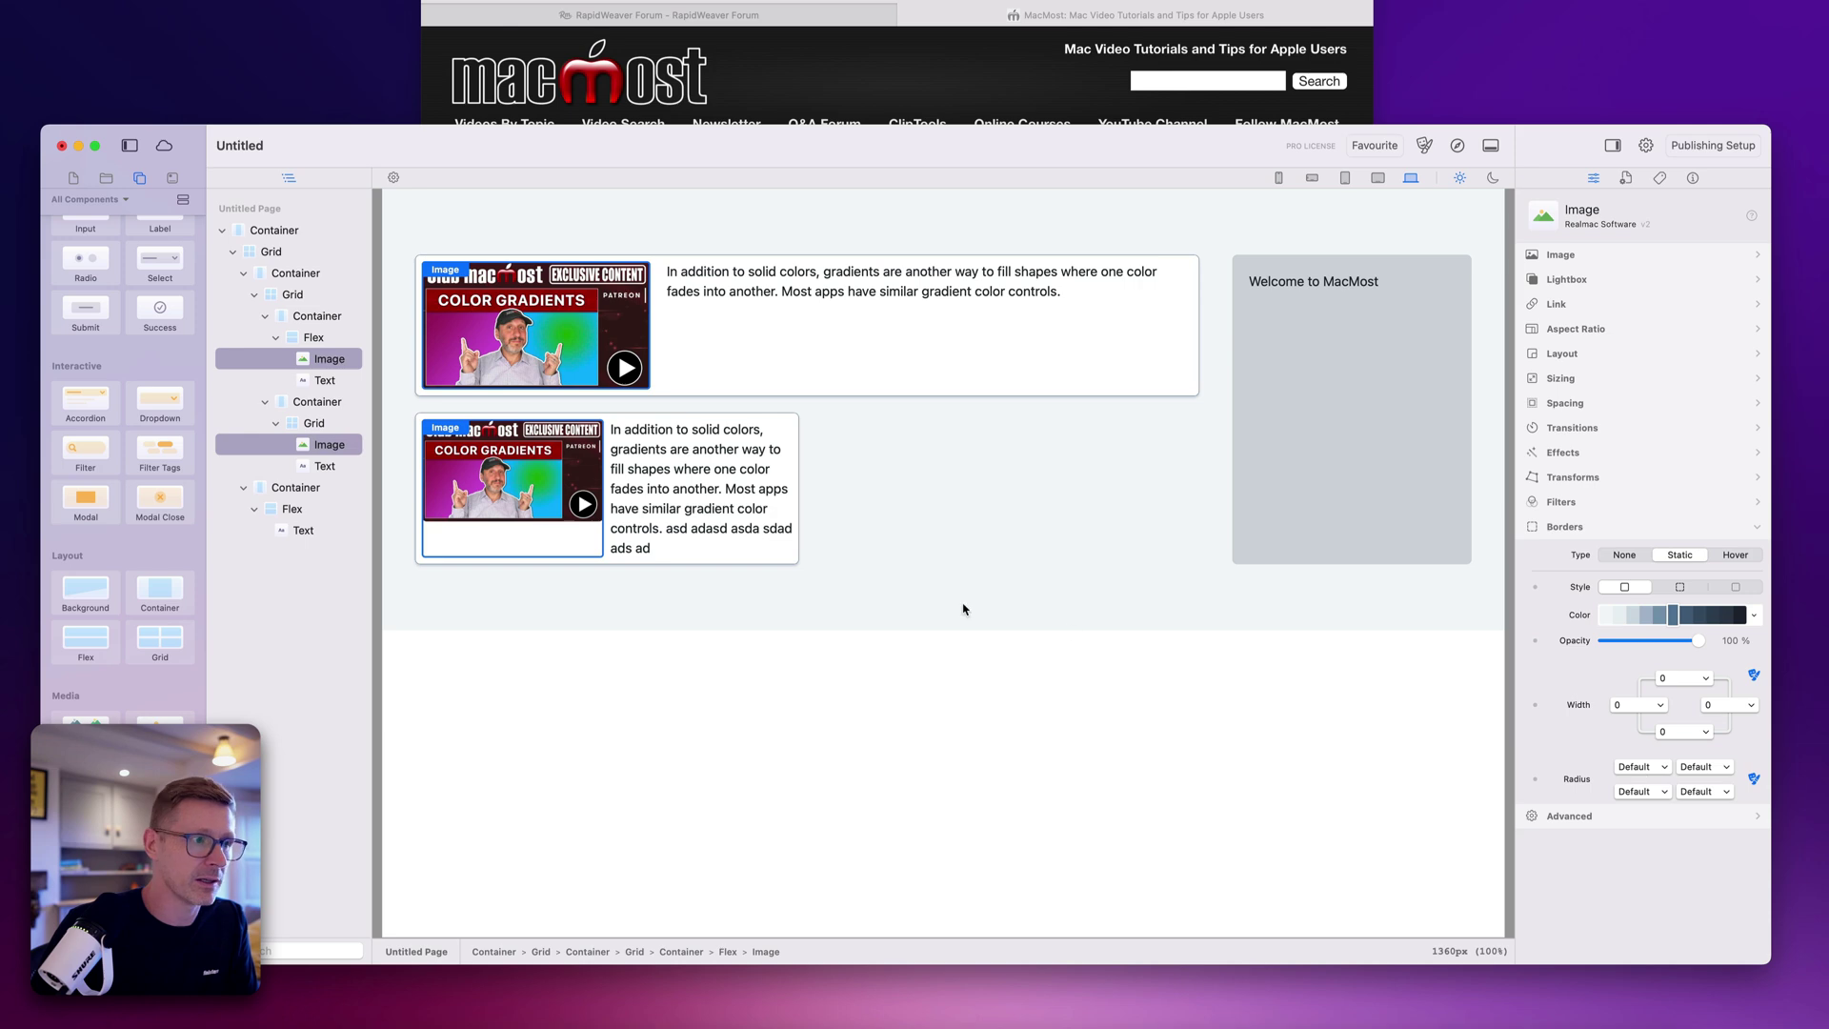
click(914, 592)
Step: Compare with MacMost, then trim the lower card's text to 'In addition to solid colors, gradients are another way.'
click(736, 119)
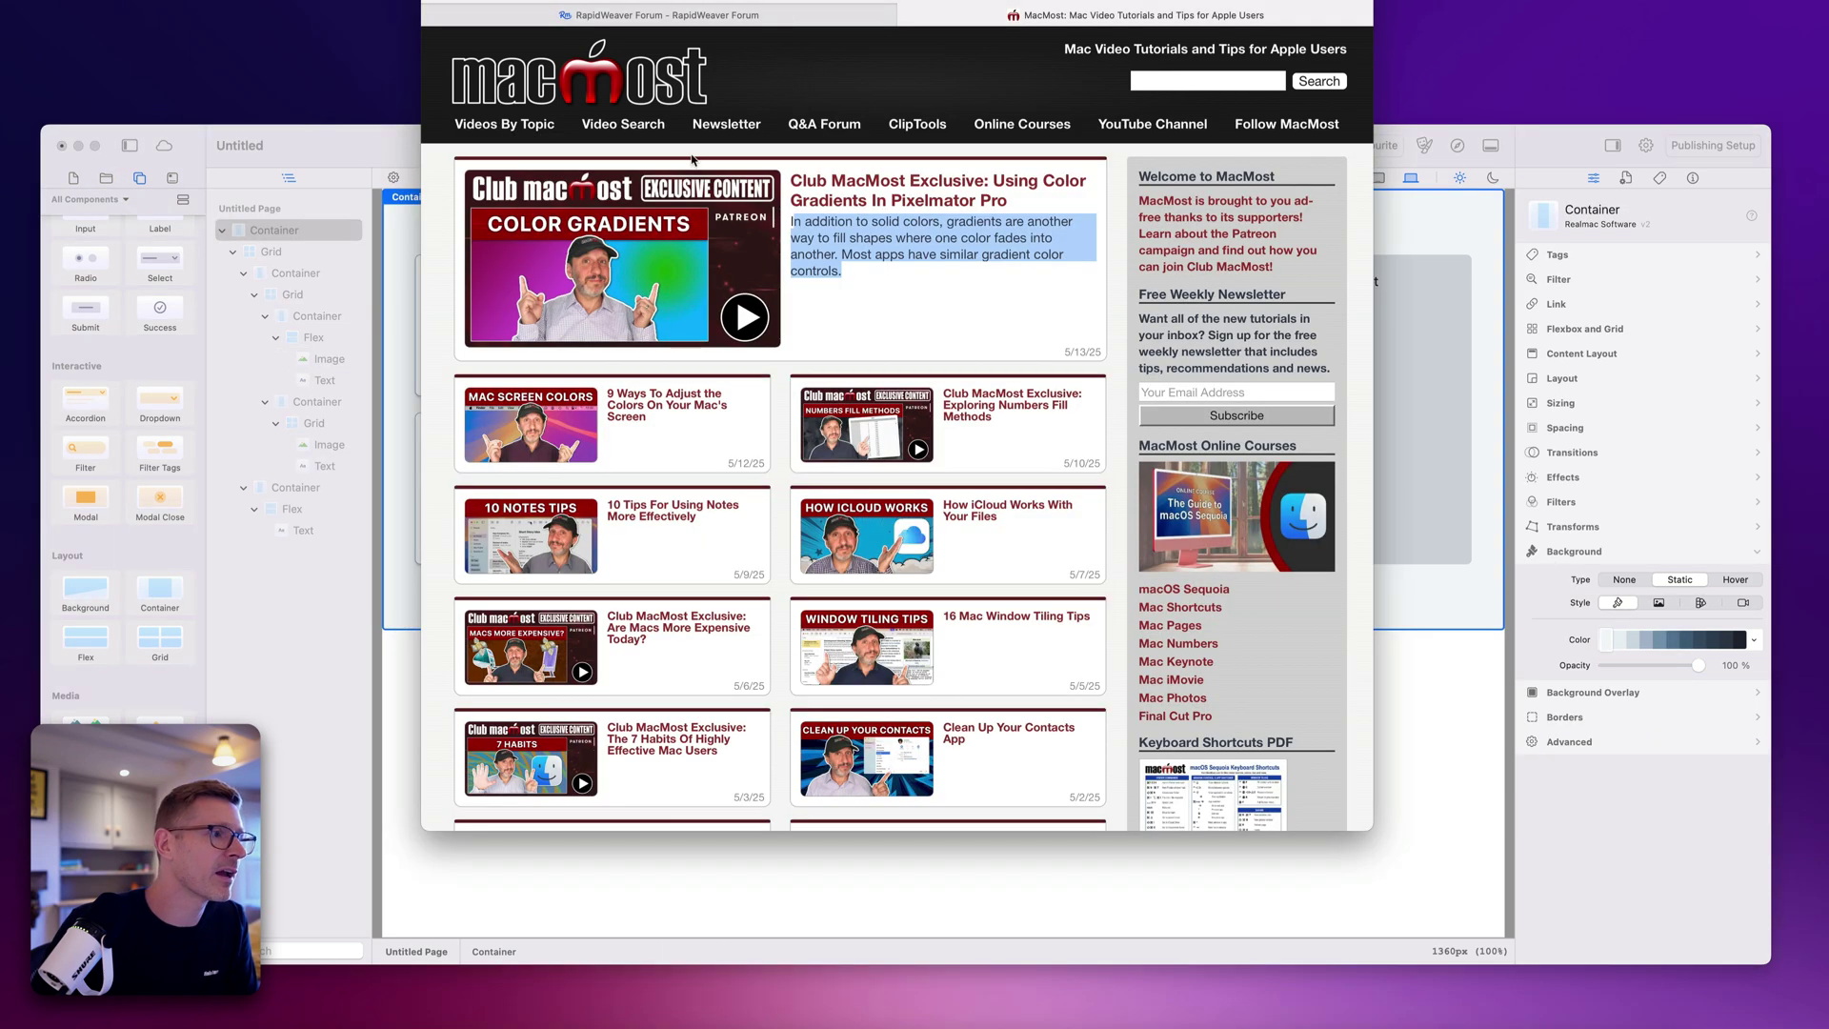
click(412, 488)
double_click(694, 481)
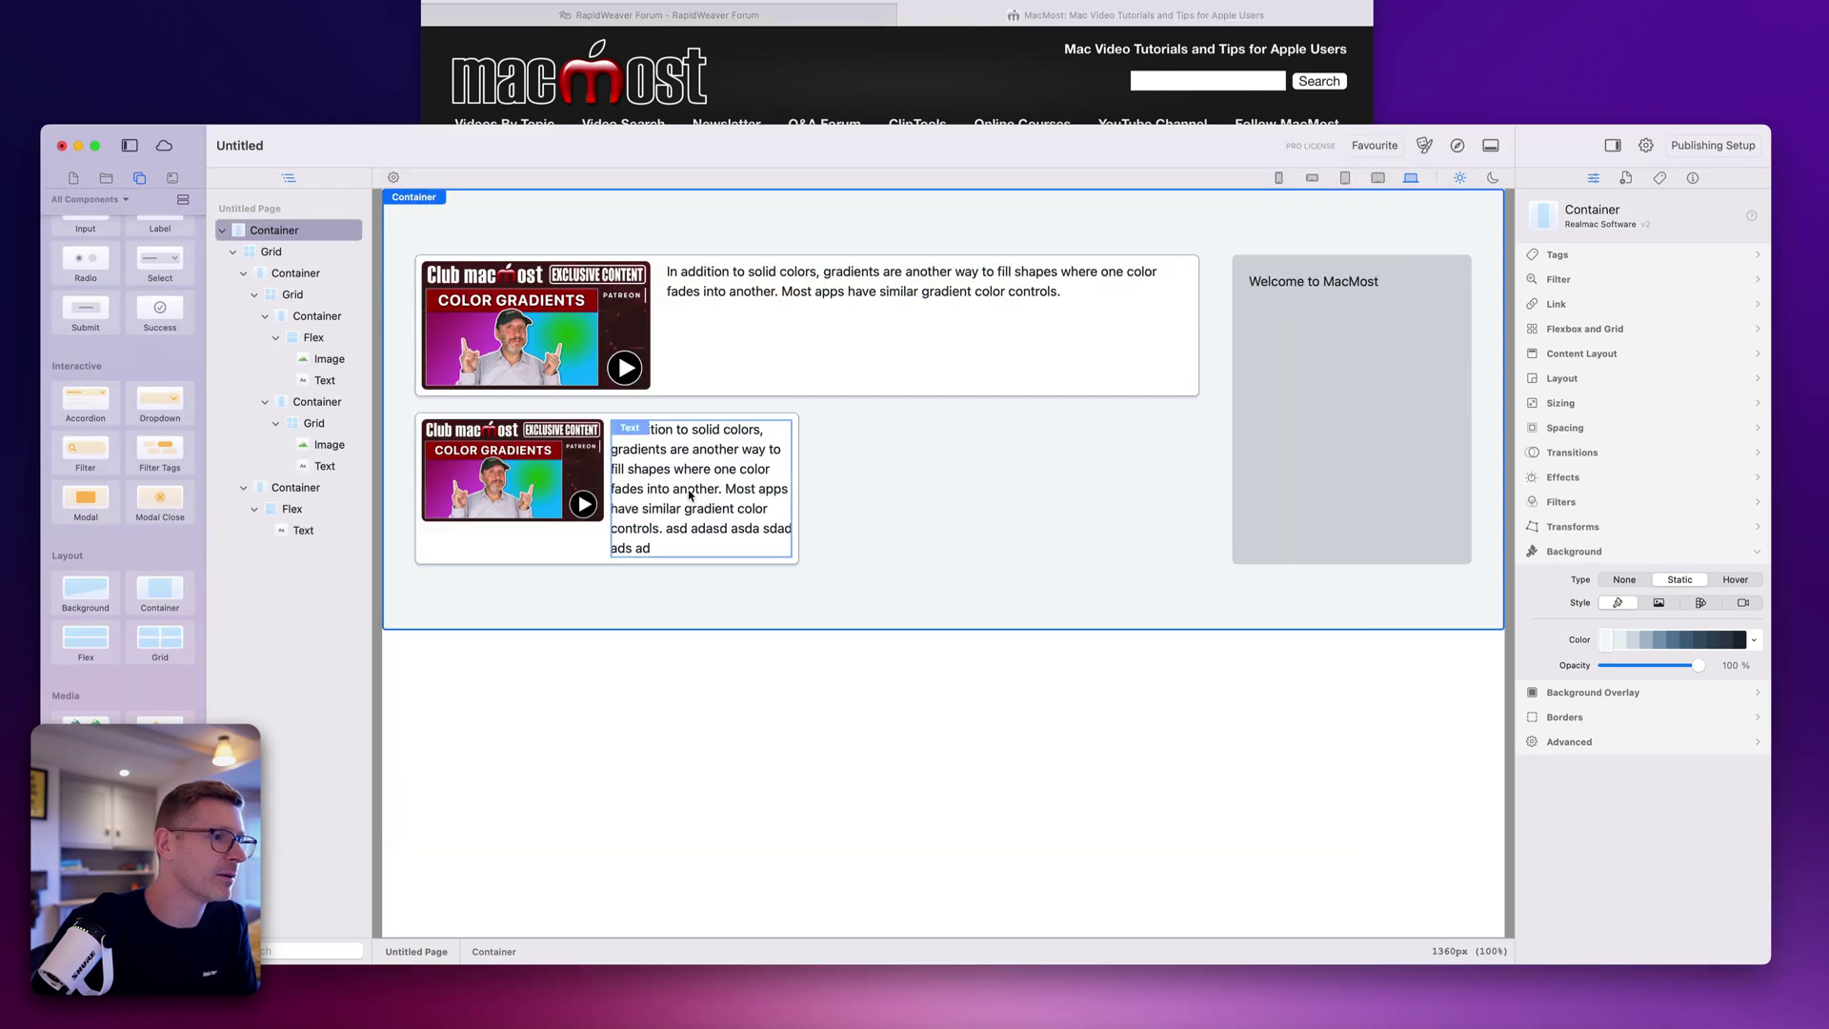
drag(690, 463, 842, 588)
key(BackSpace)
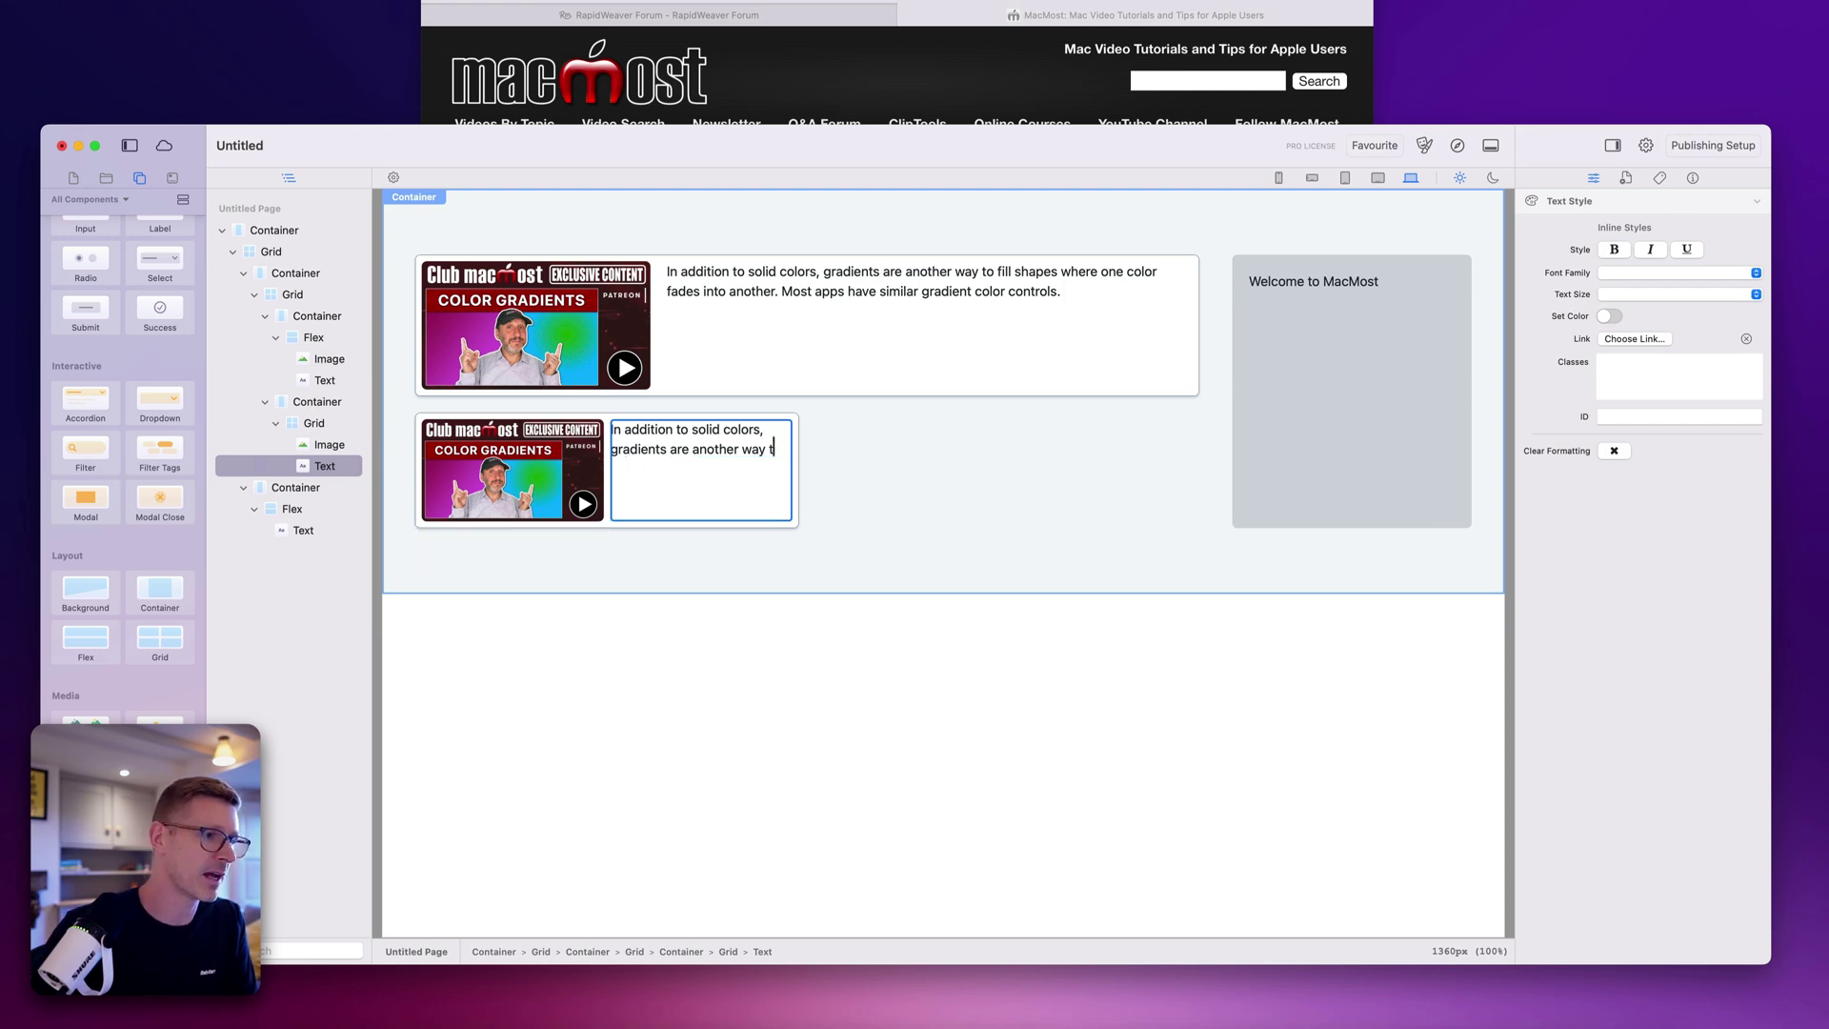
click(1035, 512)
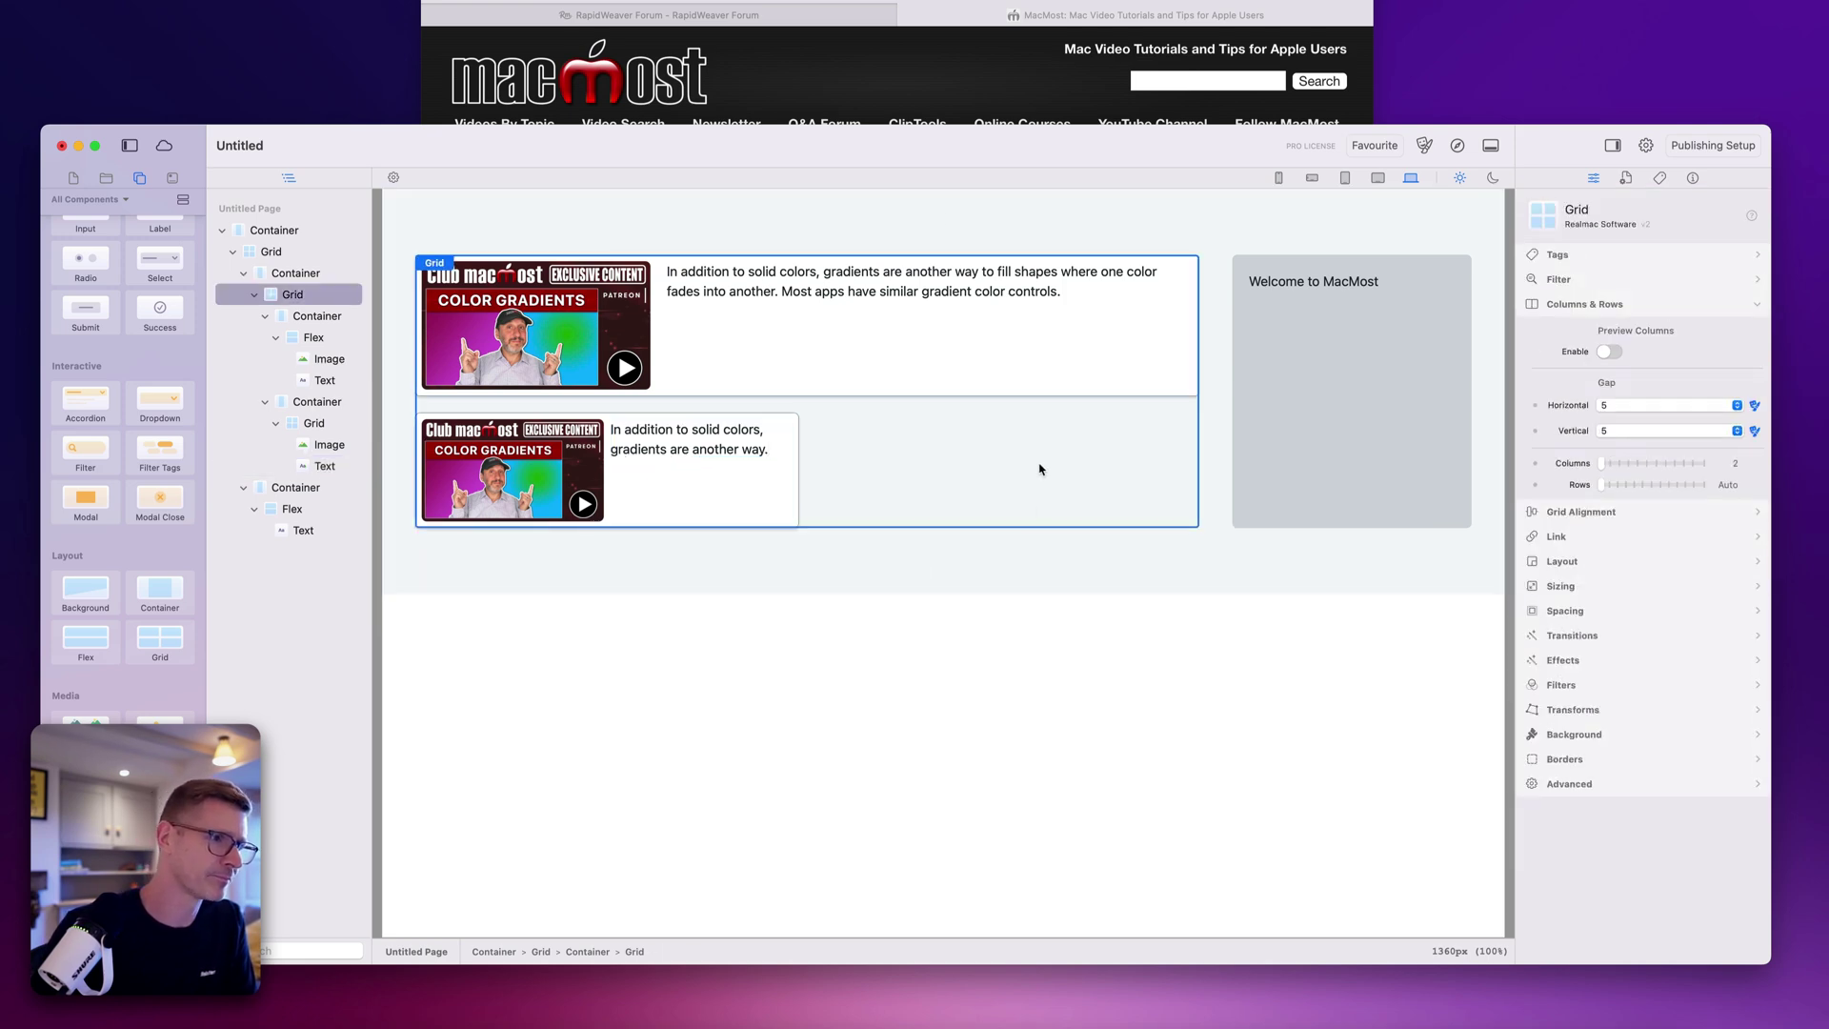
click(884, 94)
Step: Collapse the small card's container and duplicate it twice with Cmd+D into a grid of cards
click(392, 446)
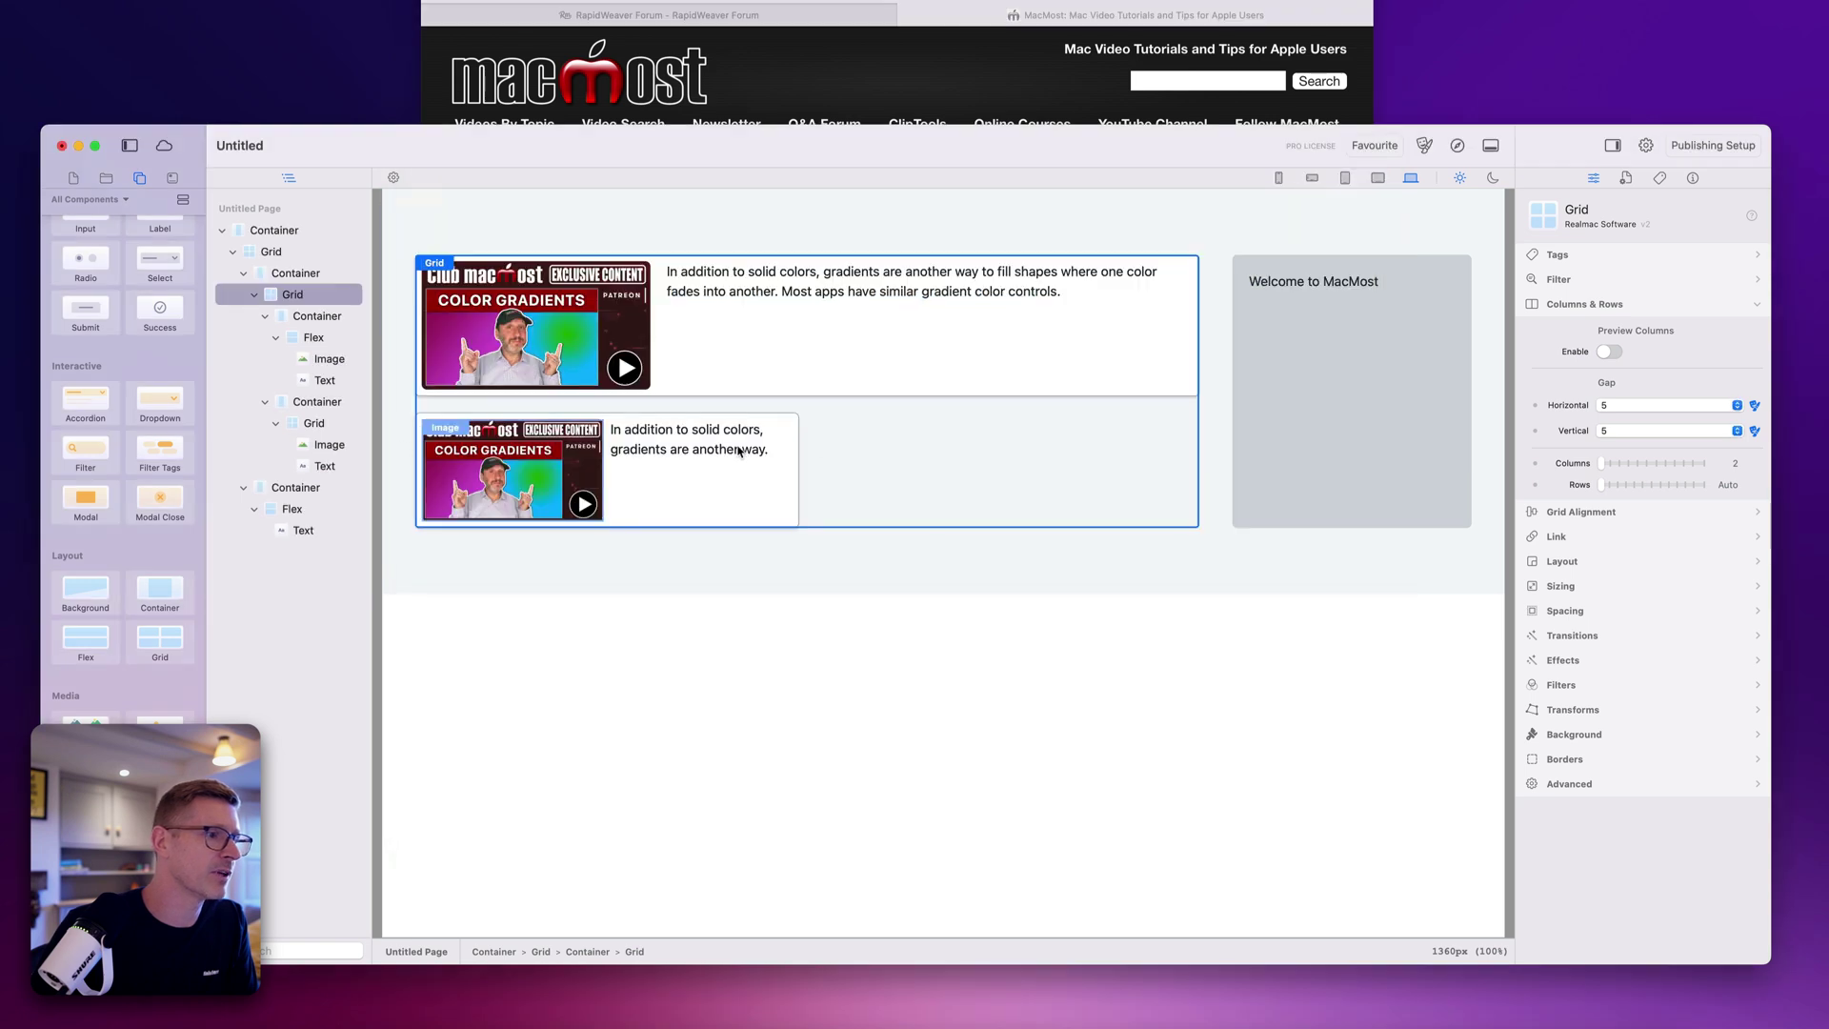
click(324, 376)
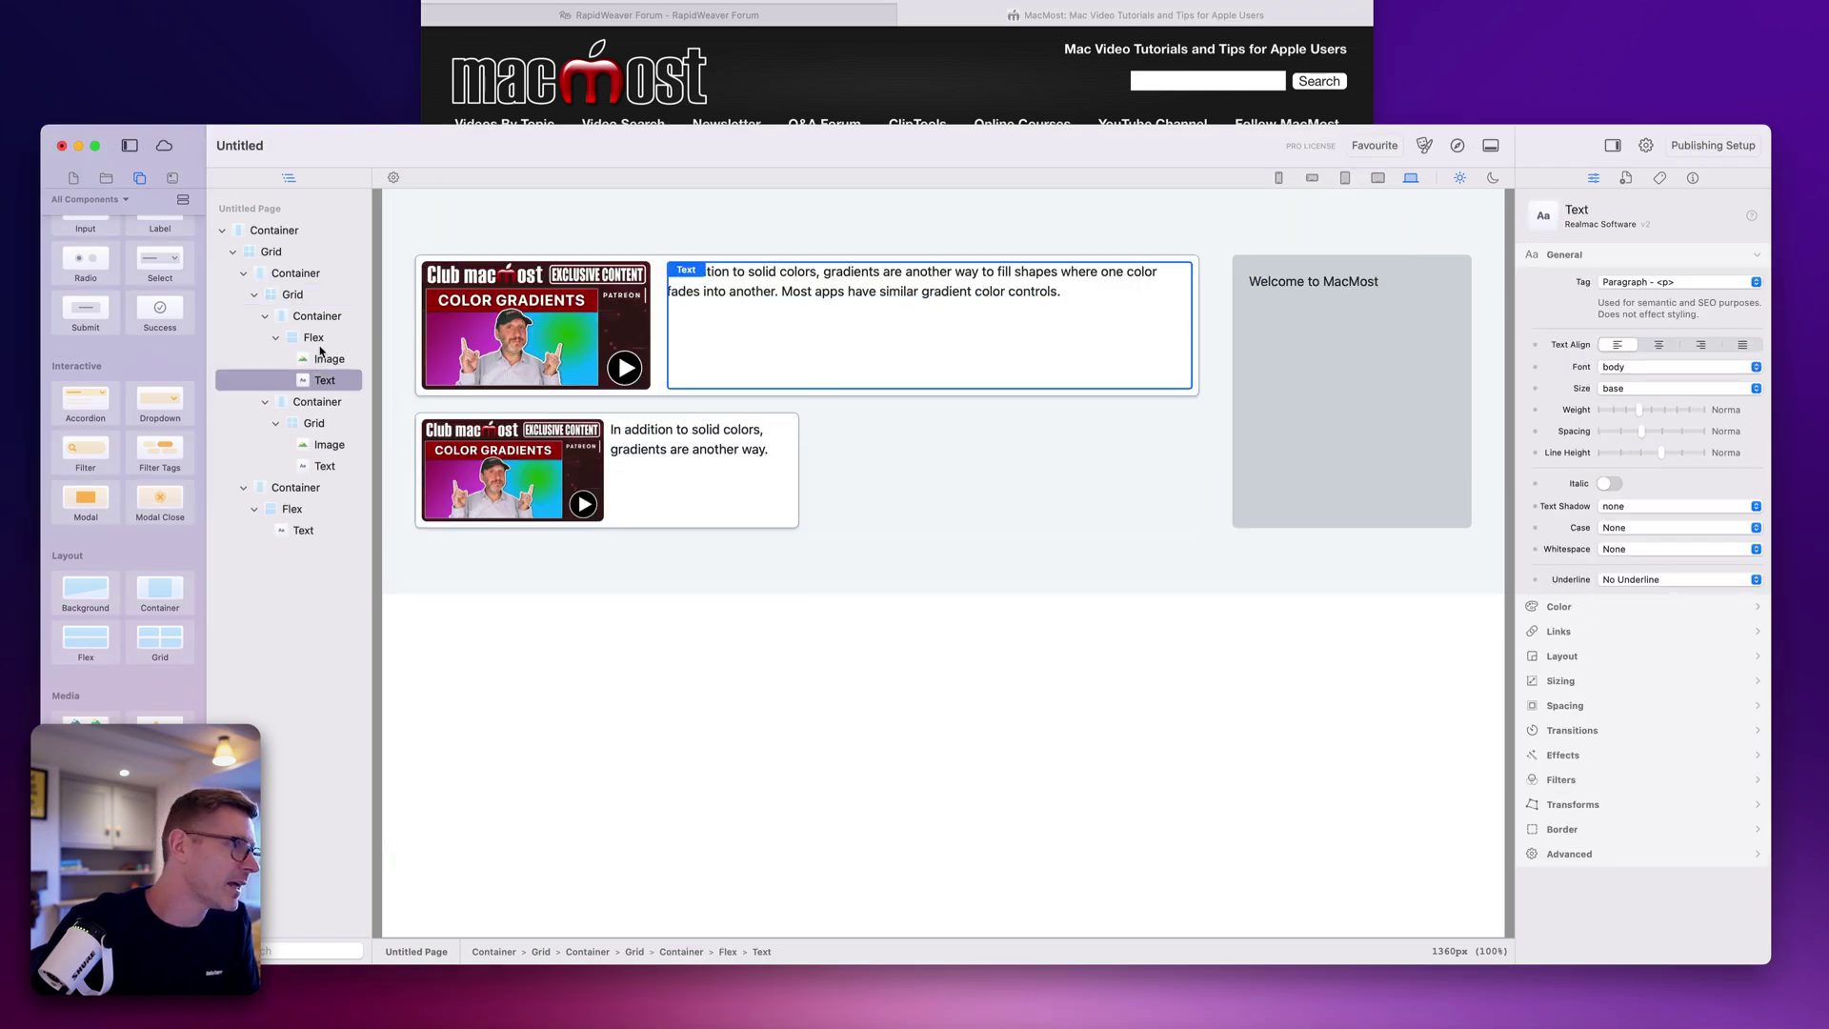
click(315, 401)
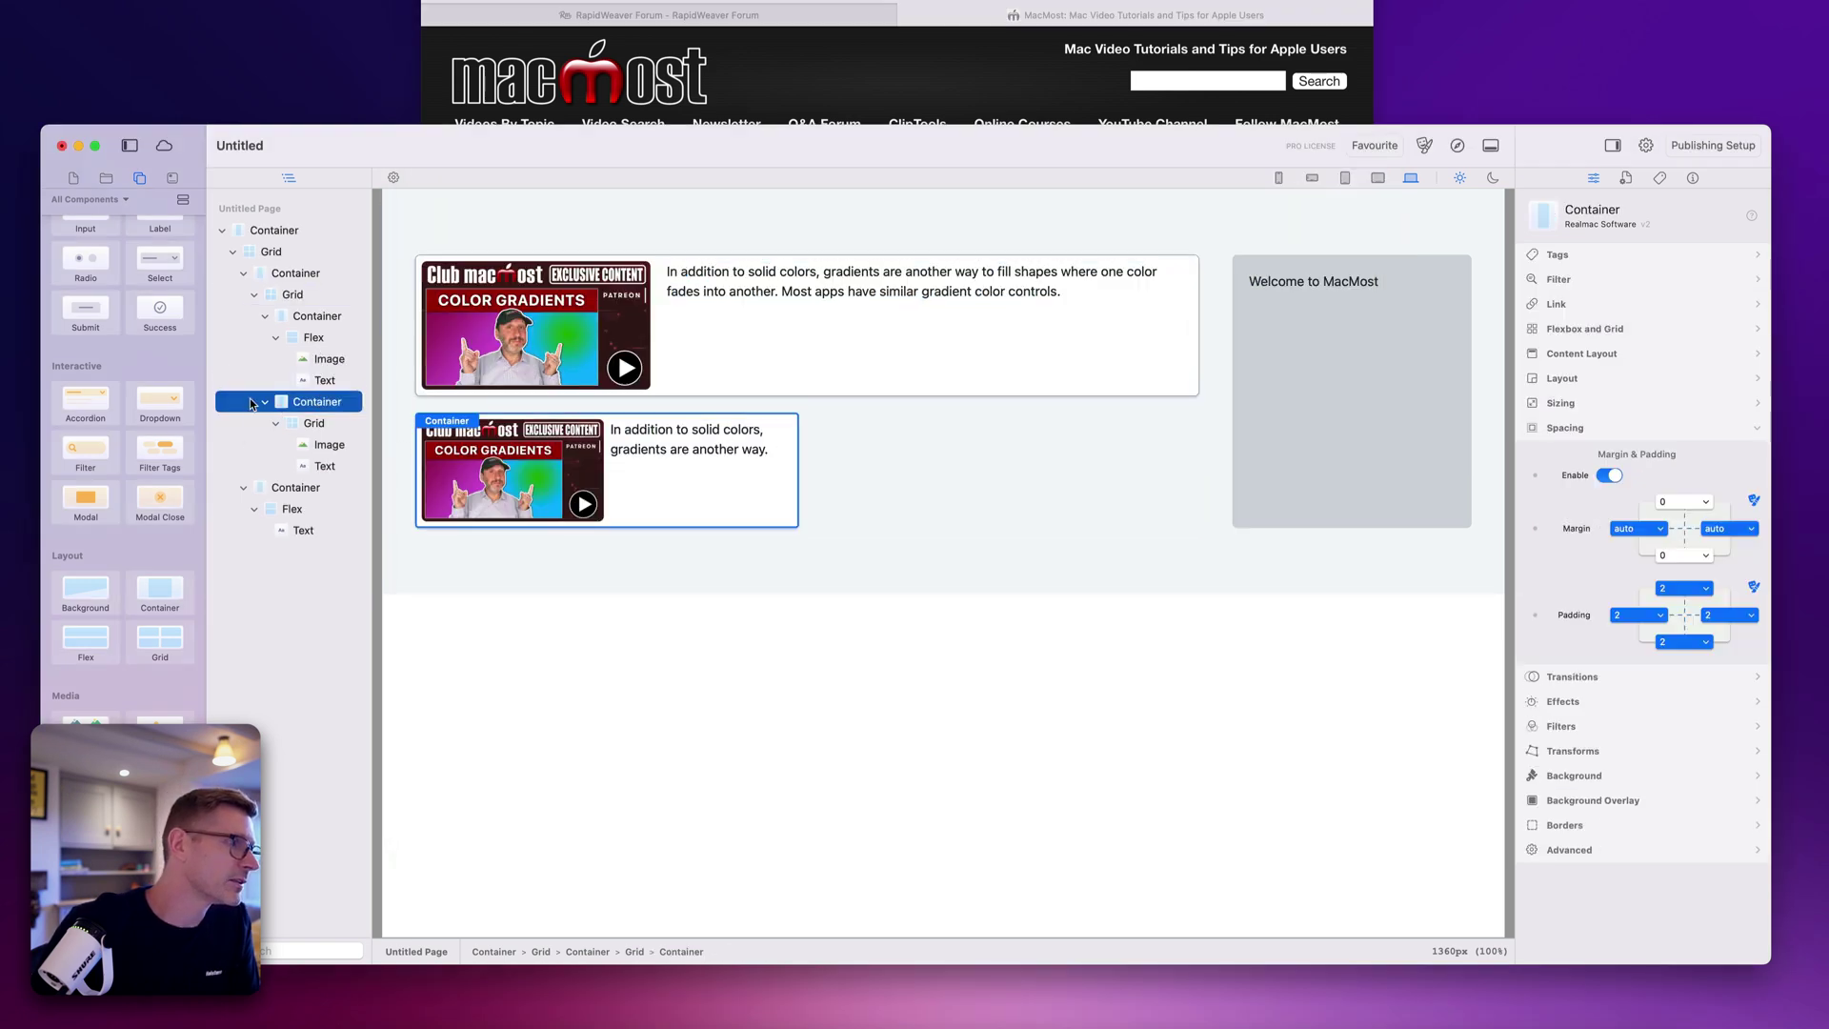
click(258, 402)
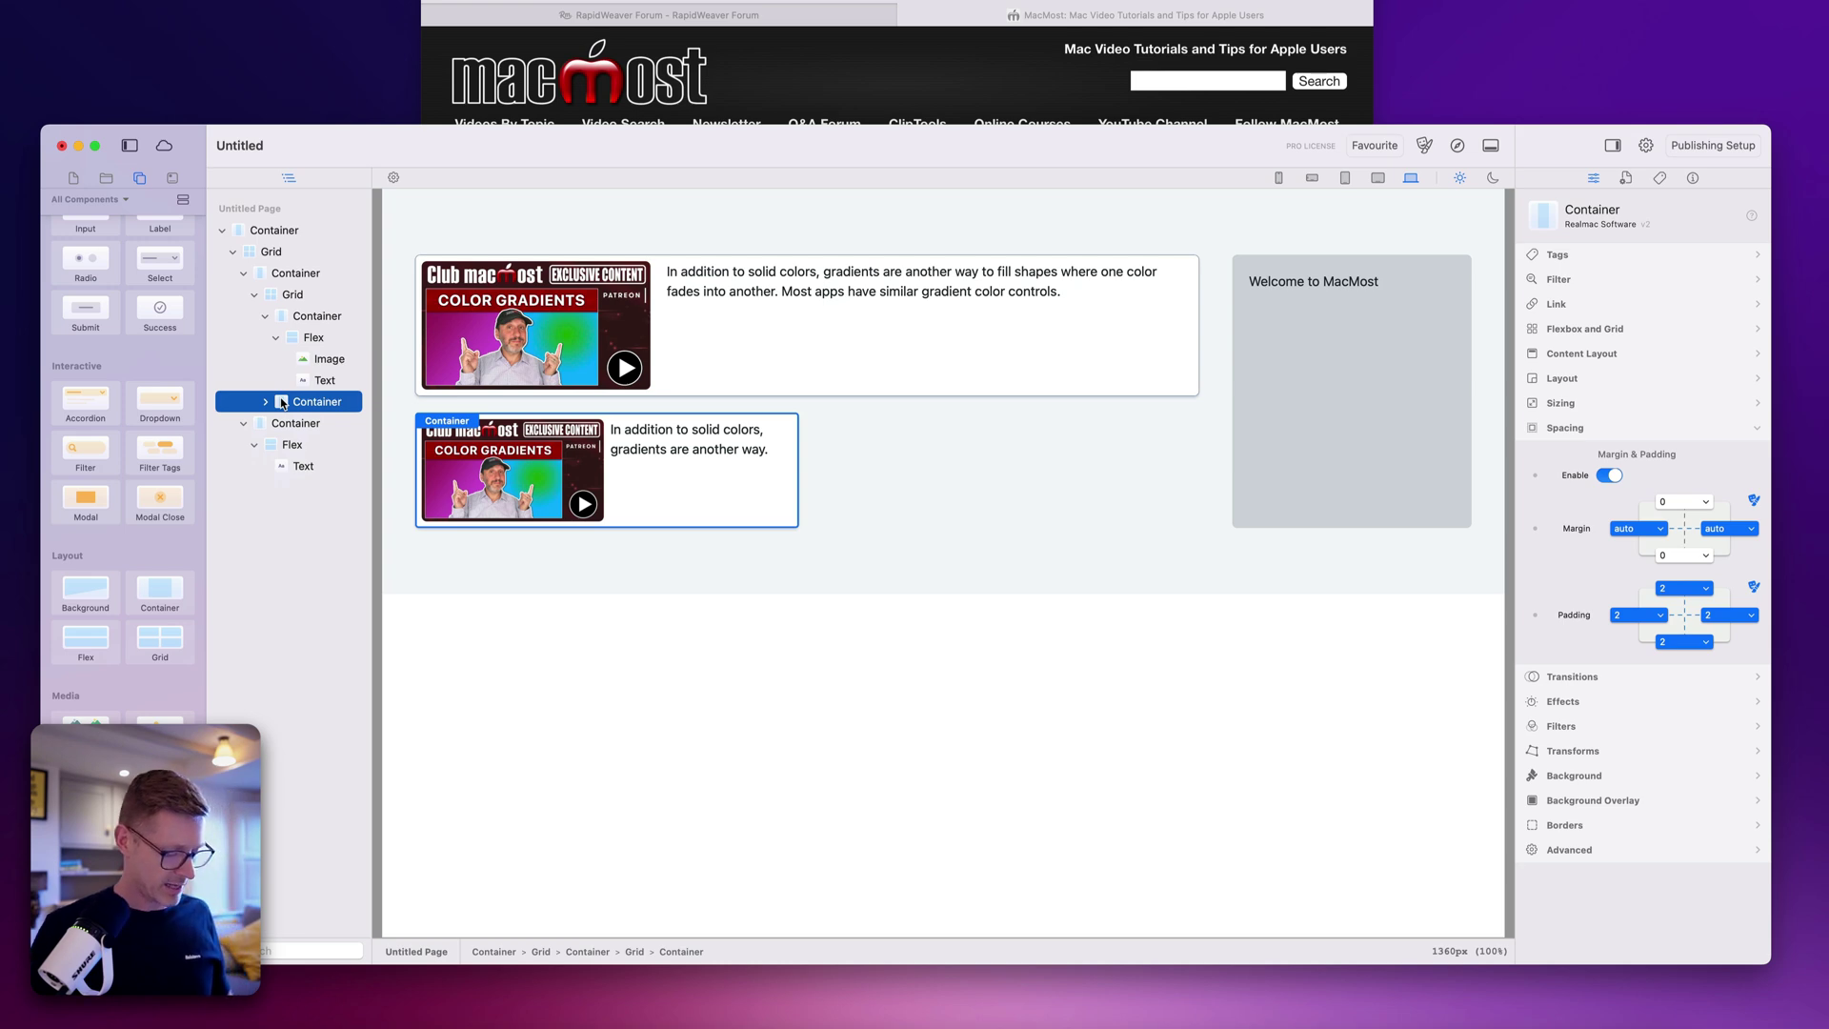
key(super+d)
key(super+d)
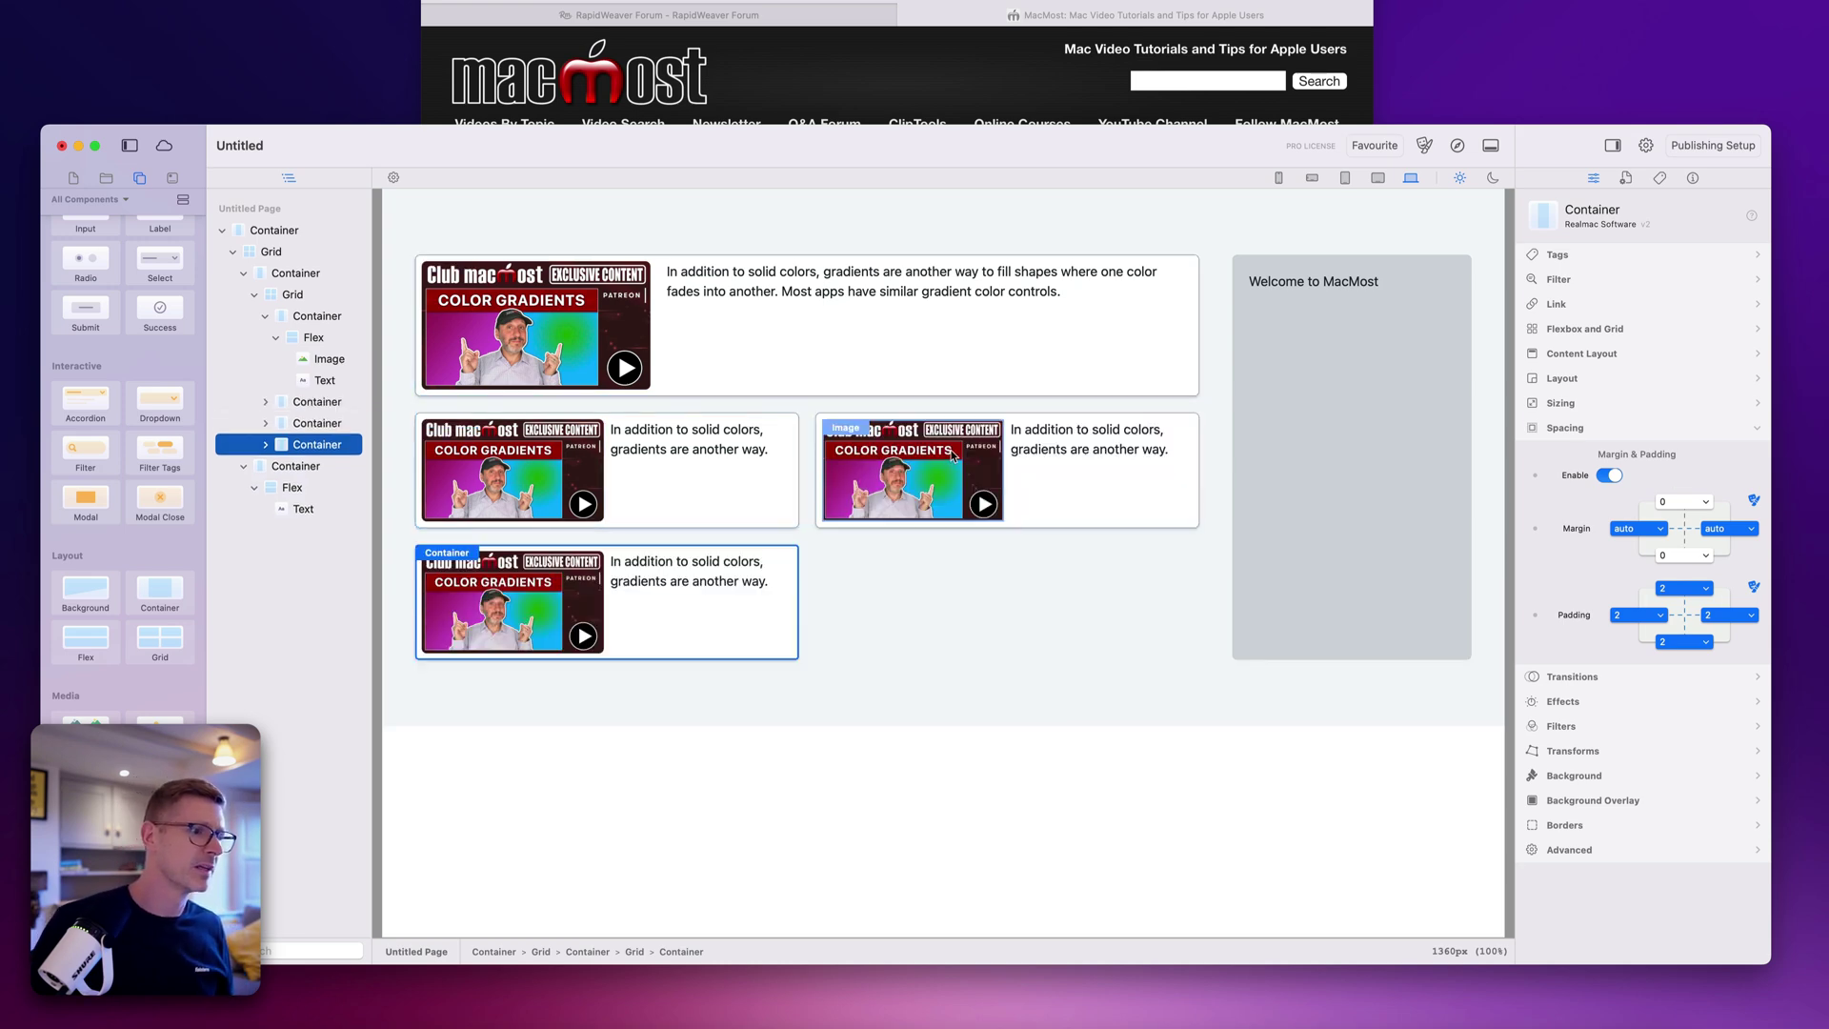
key(super+d)
key(super+d)
key(super+d)
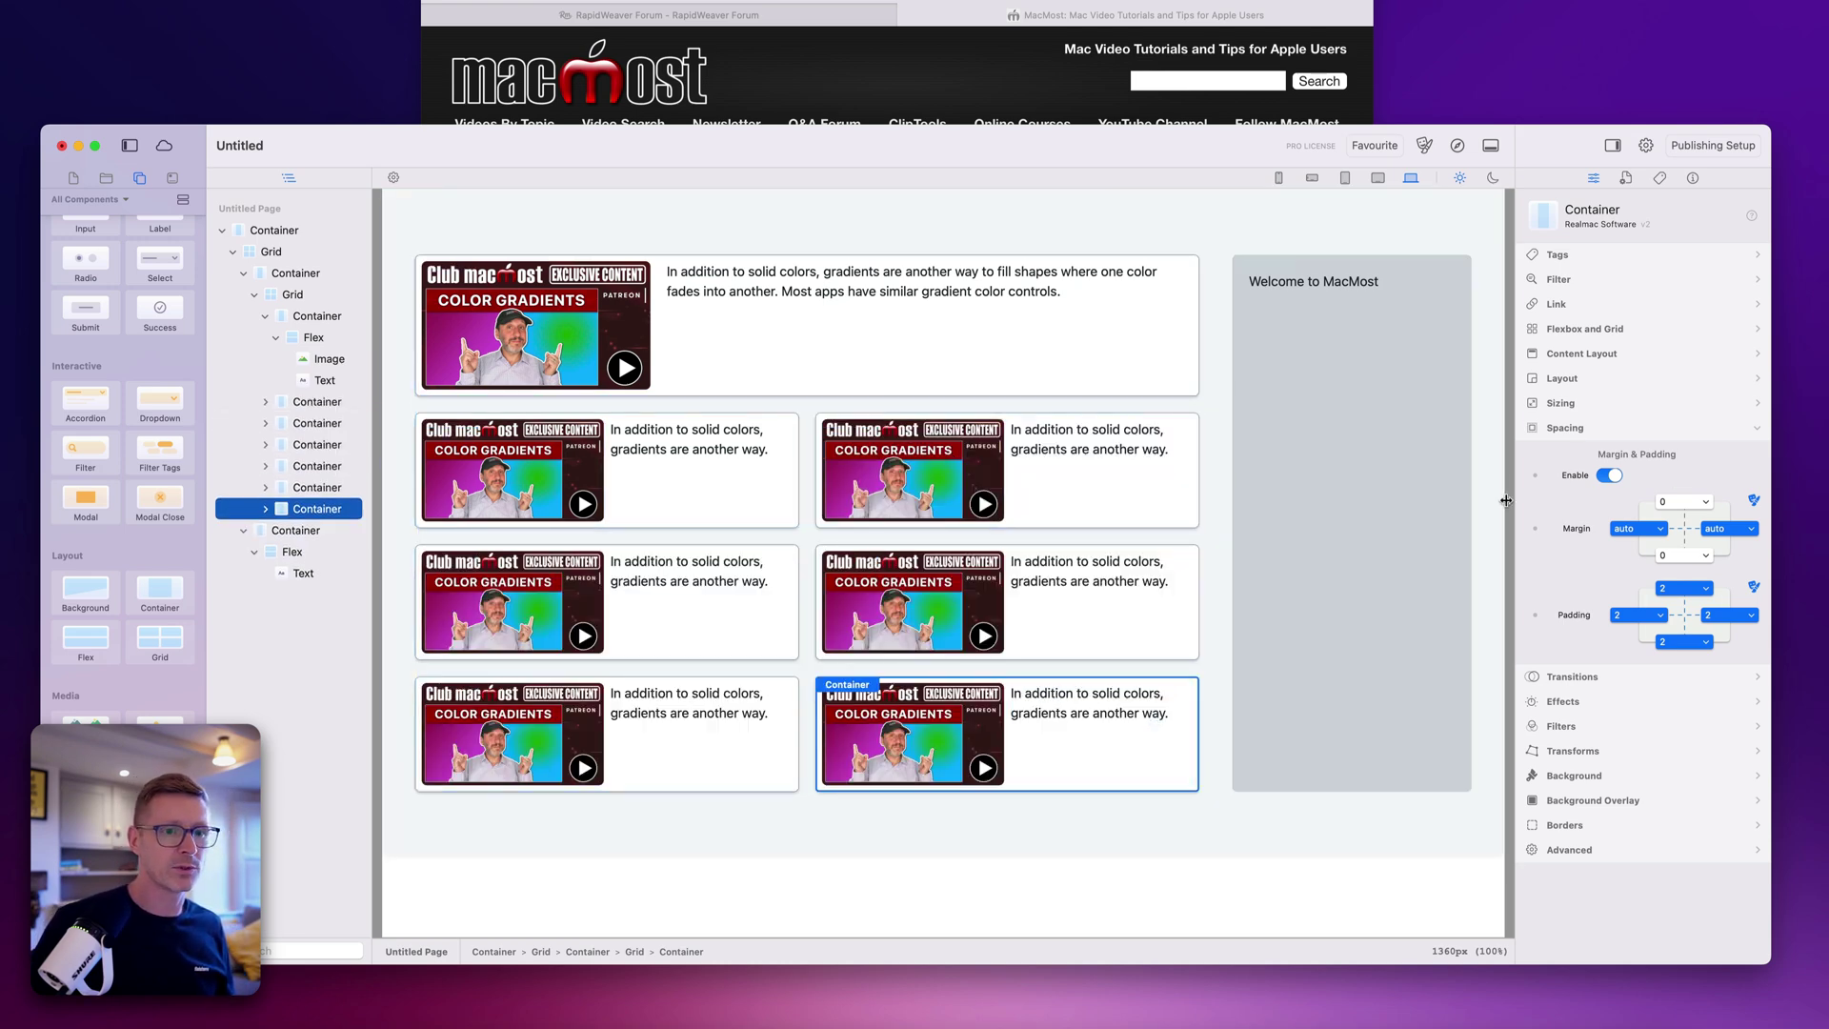
mouse_move(1506, 501)
mouse_down()
mouse_move(1338, 507)
mouse_move(1504, 510)
mouse_move(1482, 510)
mouse_up()
Step: Shrink the MacMost Safari window to watch its layout reflow
click(953, 120)
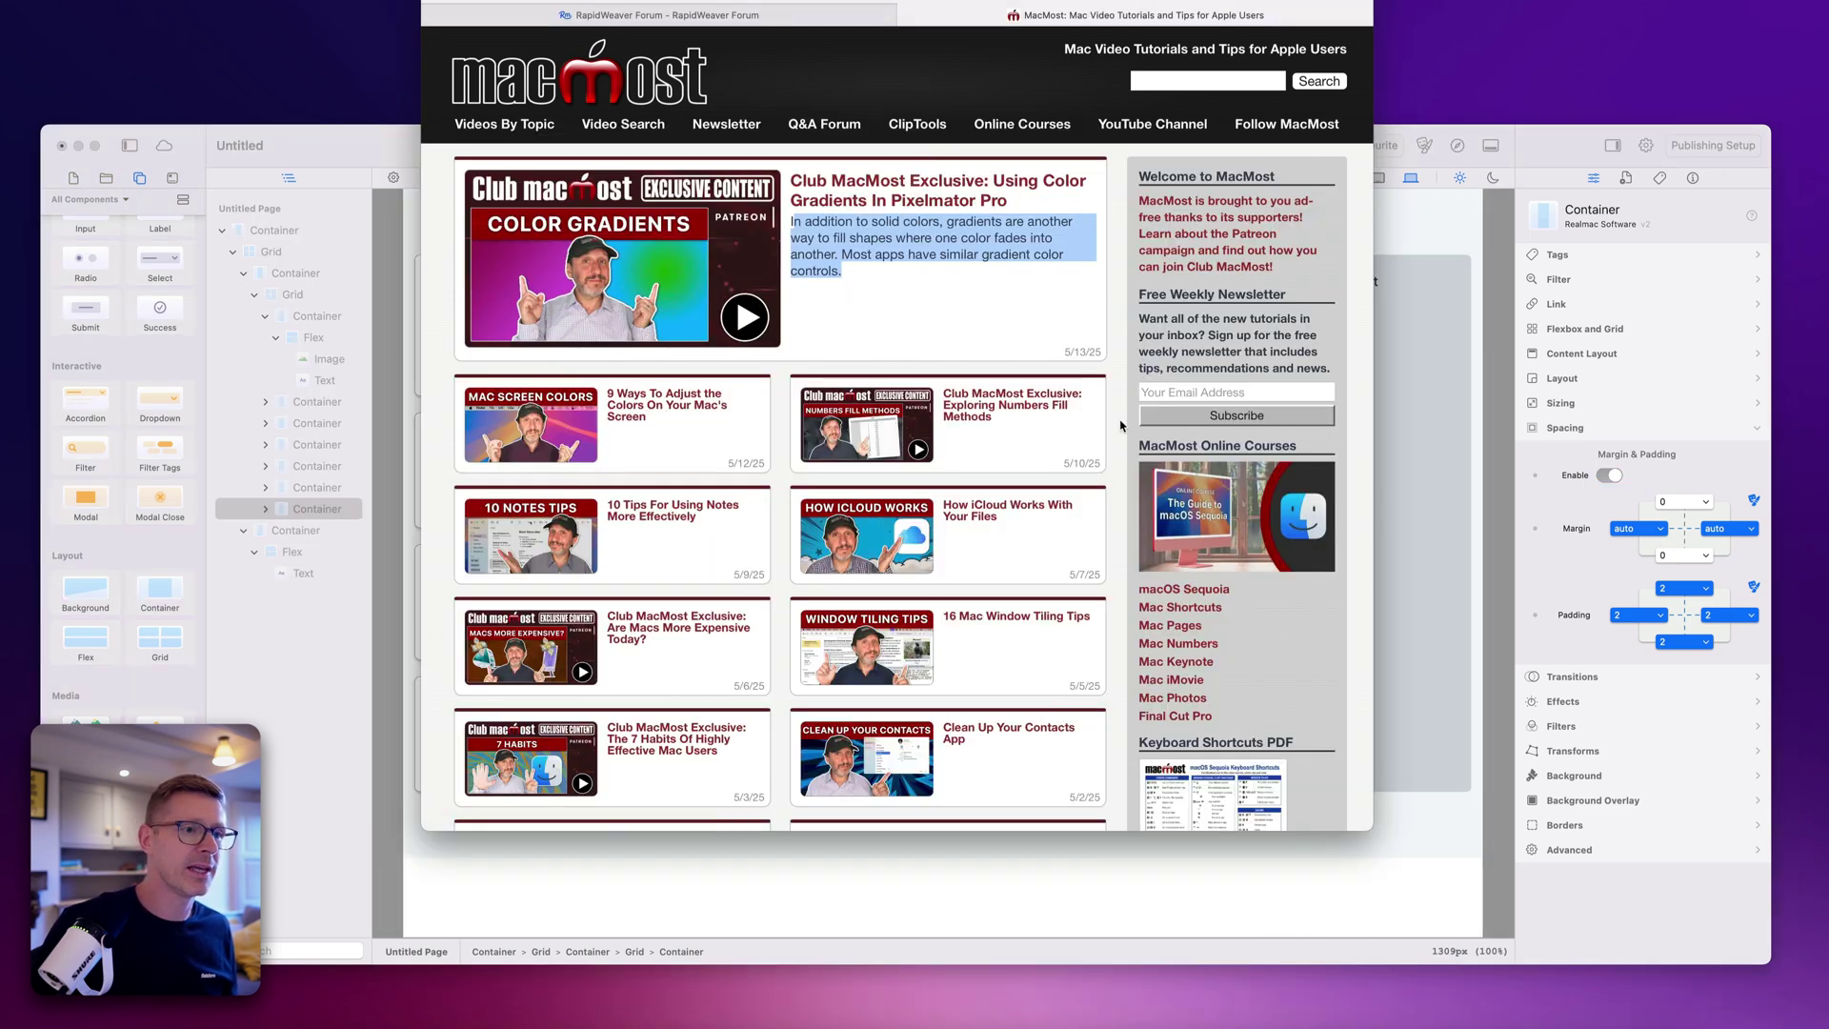
drag(1372, 401, 1231, 419)
Step: Collapse the Grid's two containers and rename them 'Main' and 'Sidebar' in the layer list
click(1337, 300)
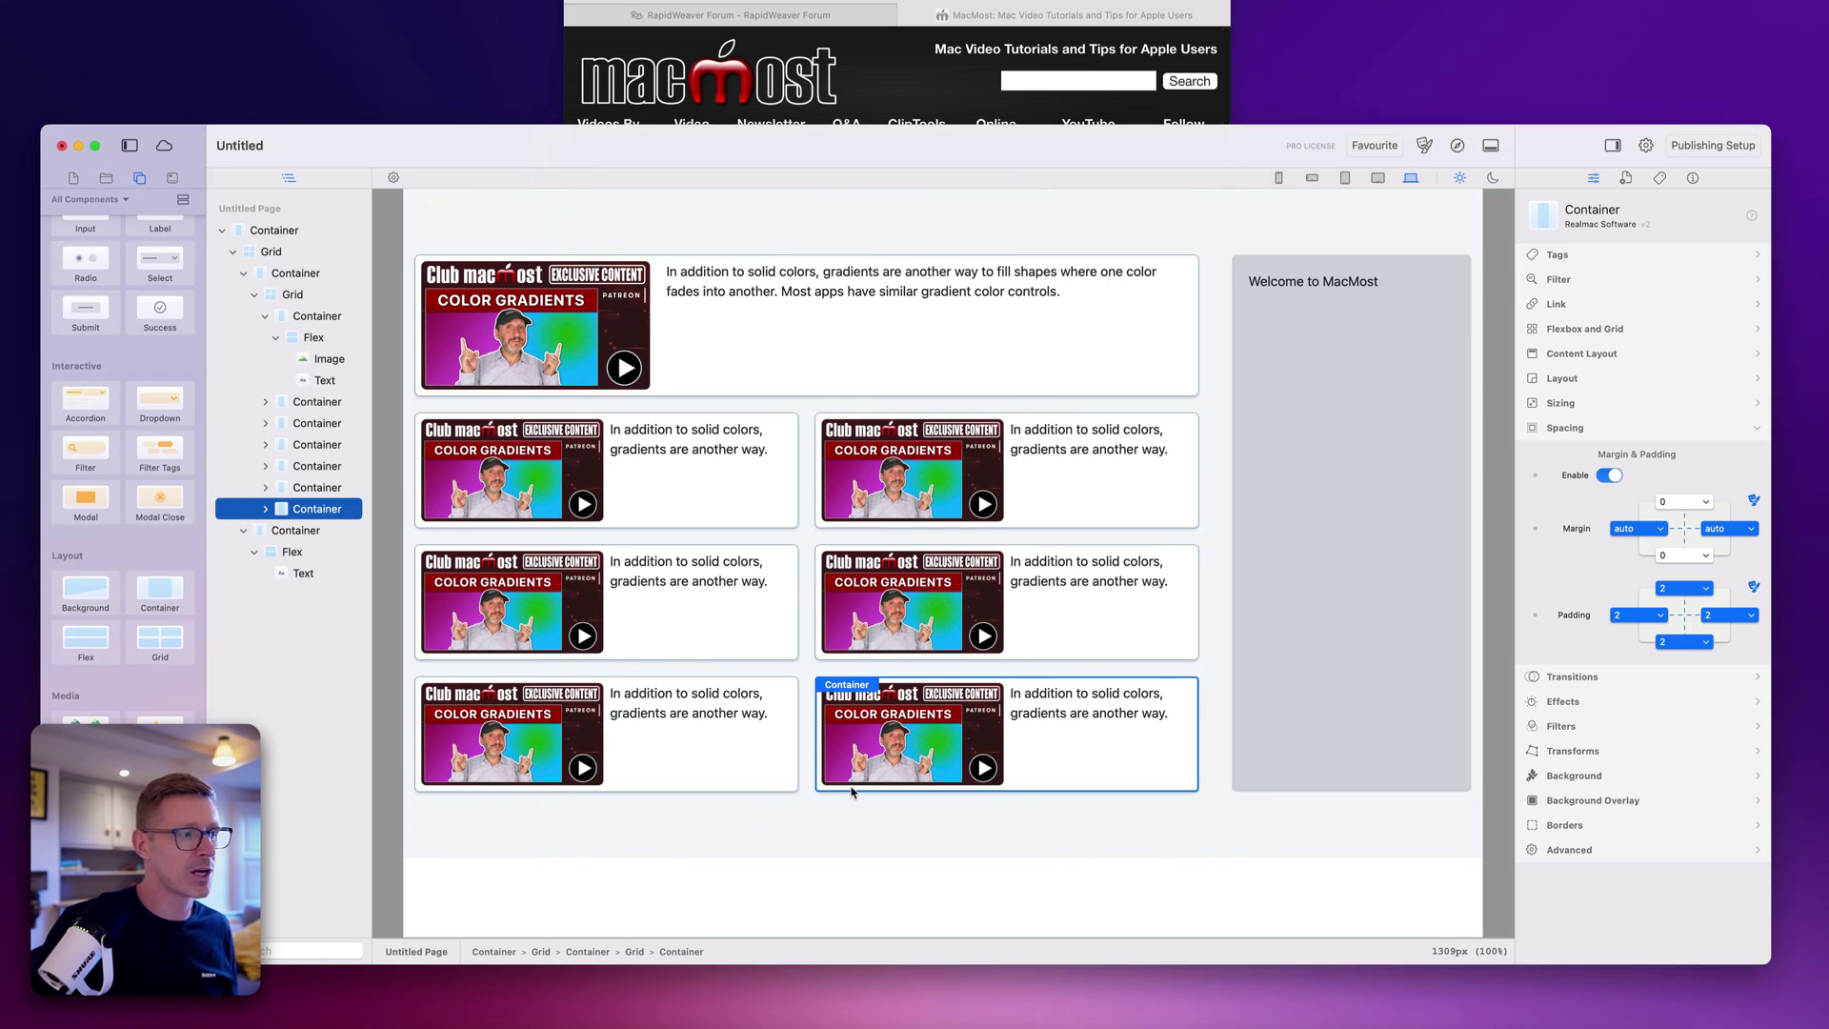
click(1216, 508)
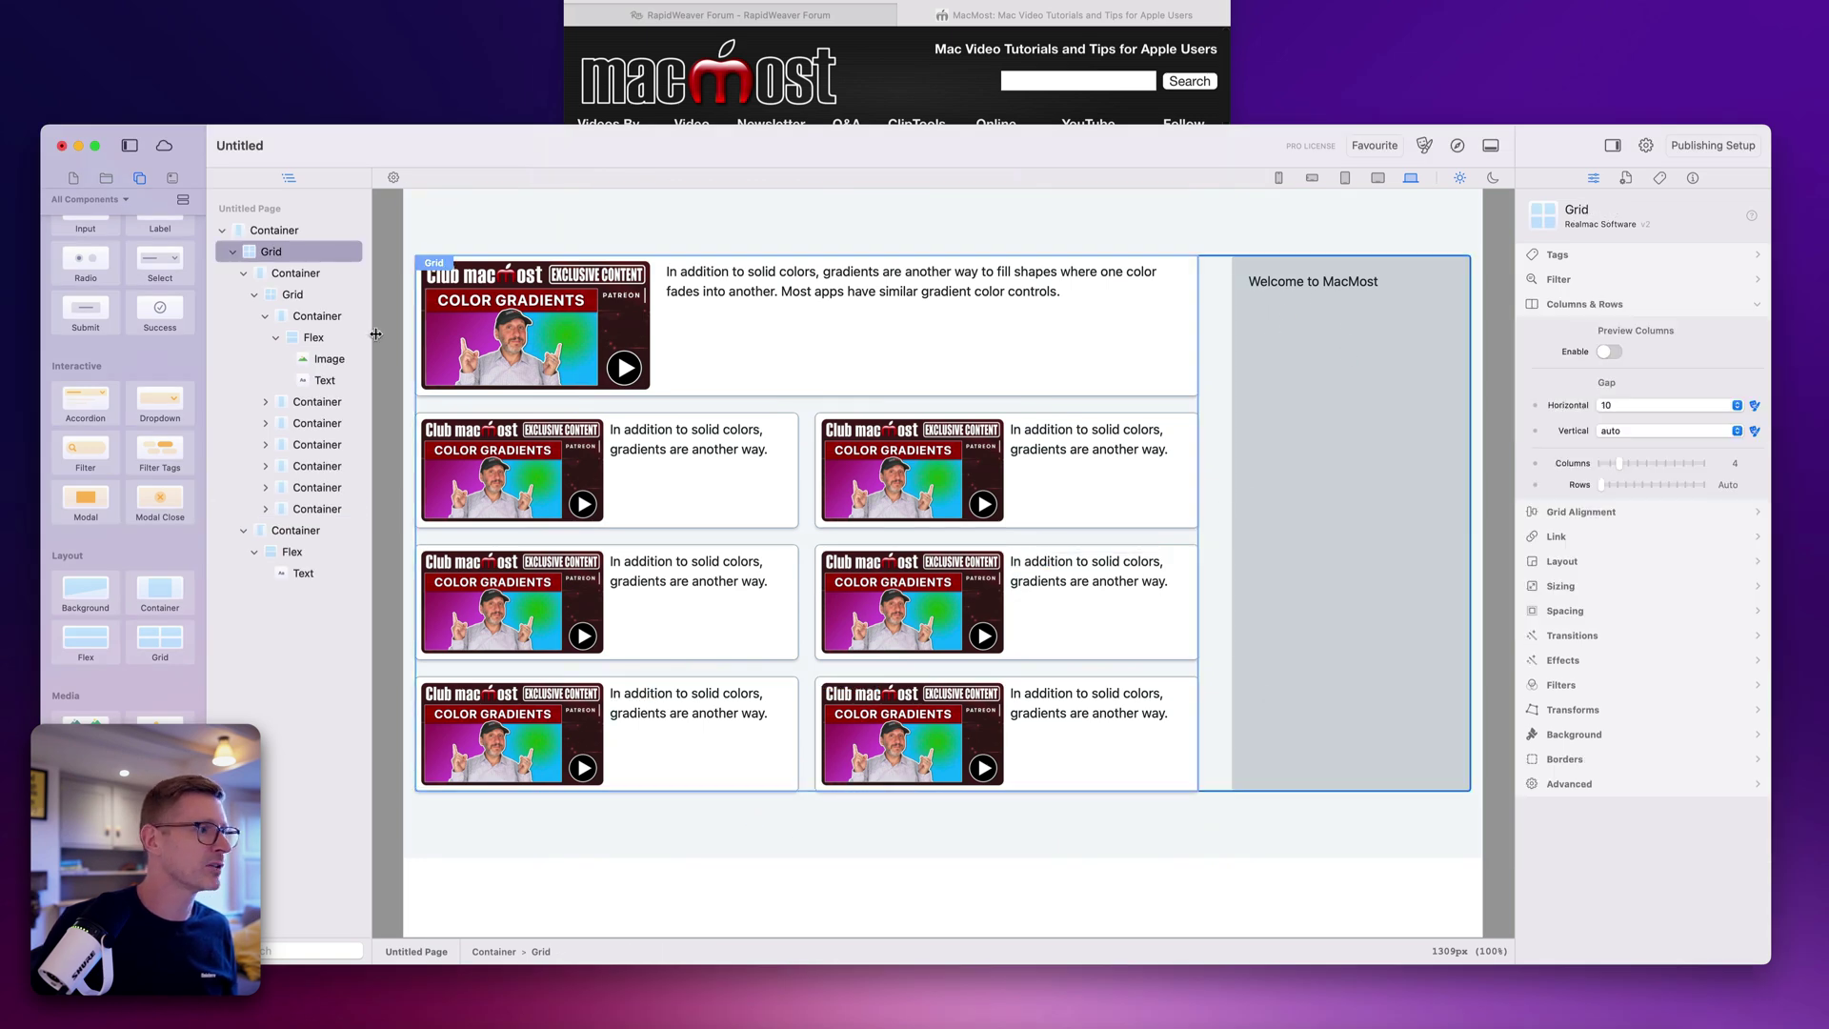
click(243, 272)
click(243, 295)
click(288, 272)
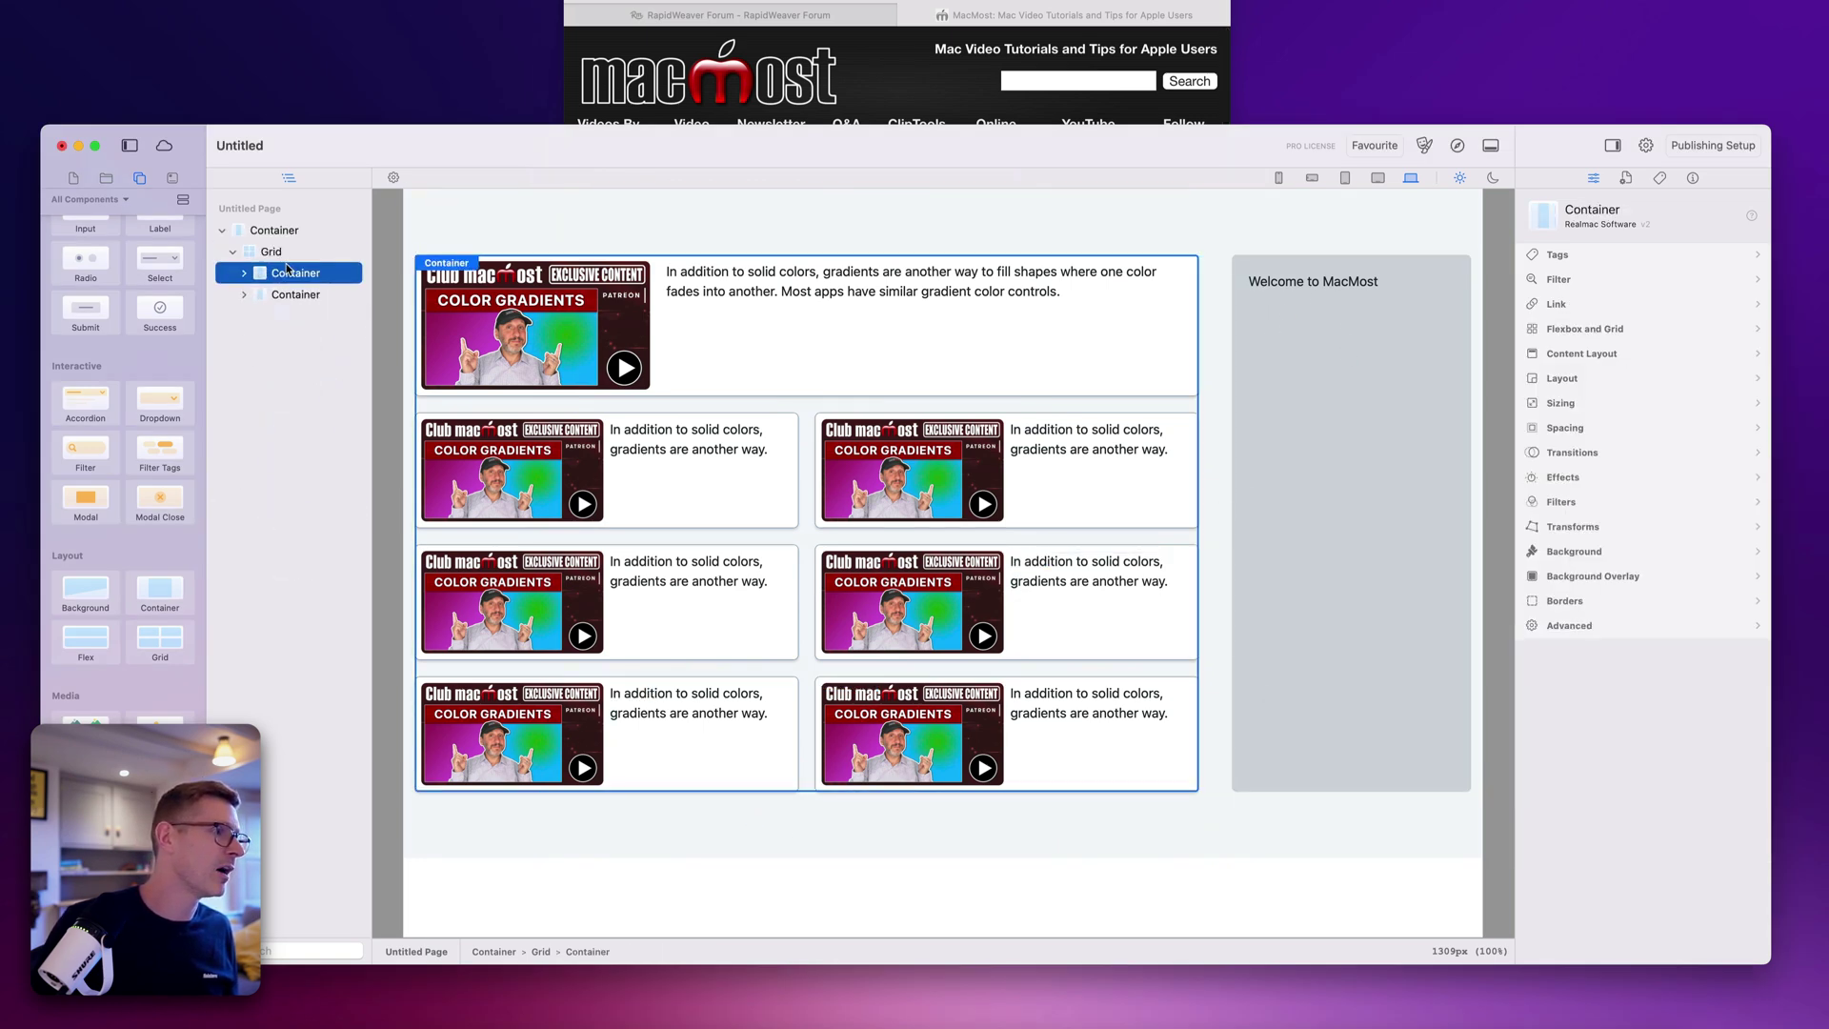
click(289, 273)
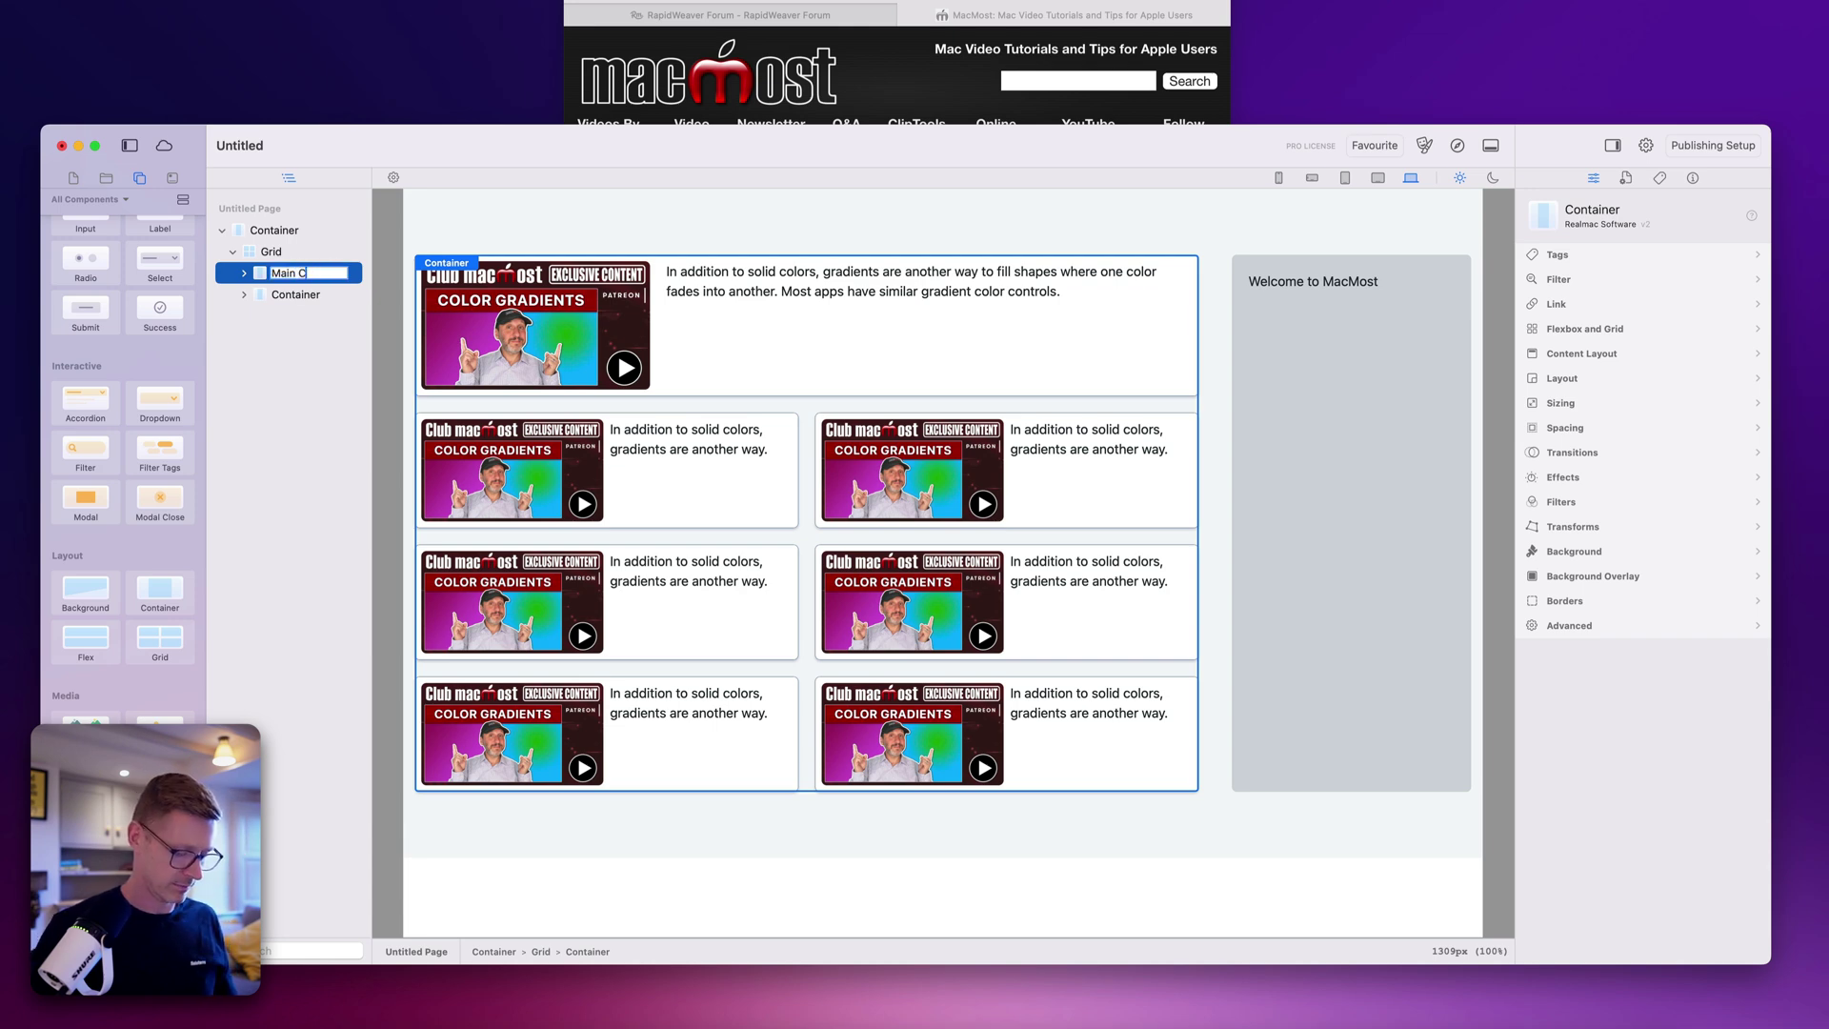
key(Return)
click(312, 295)
click(313, 291)
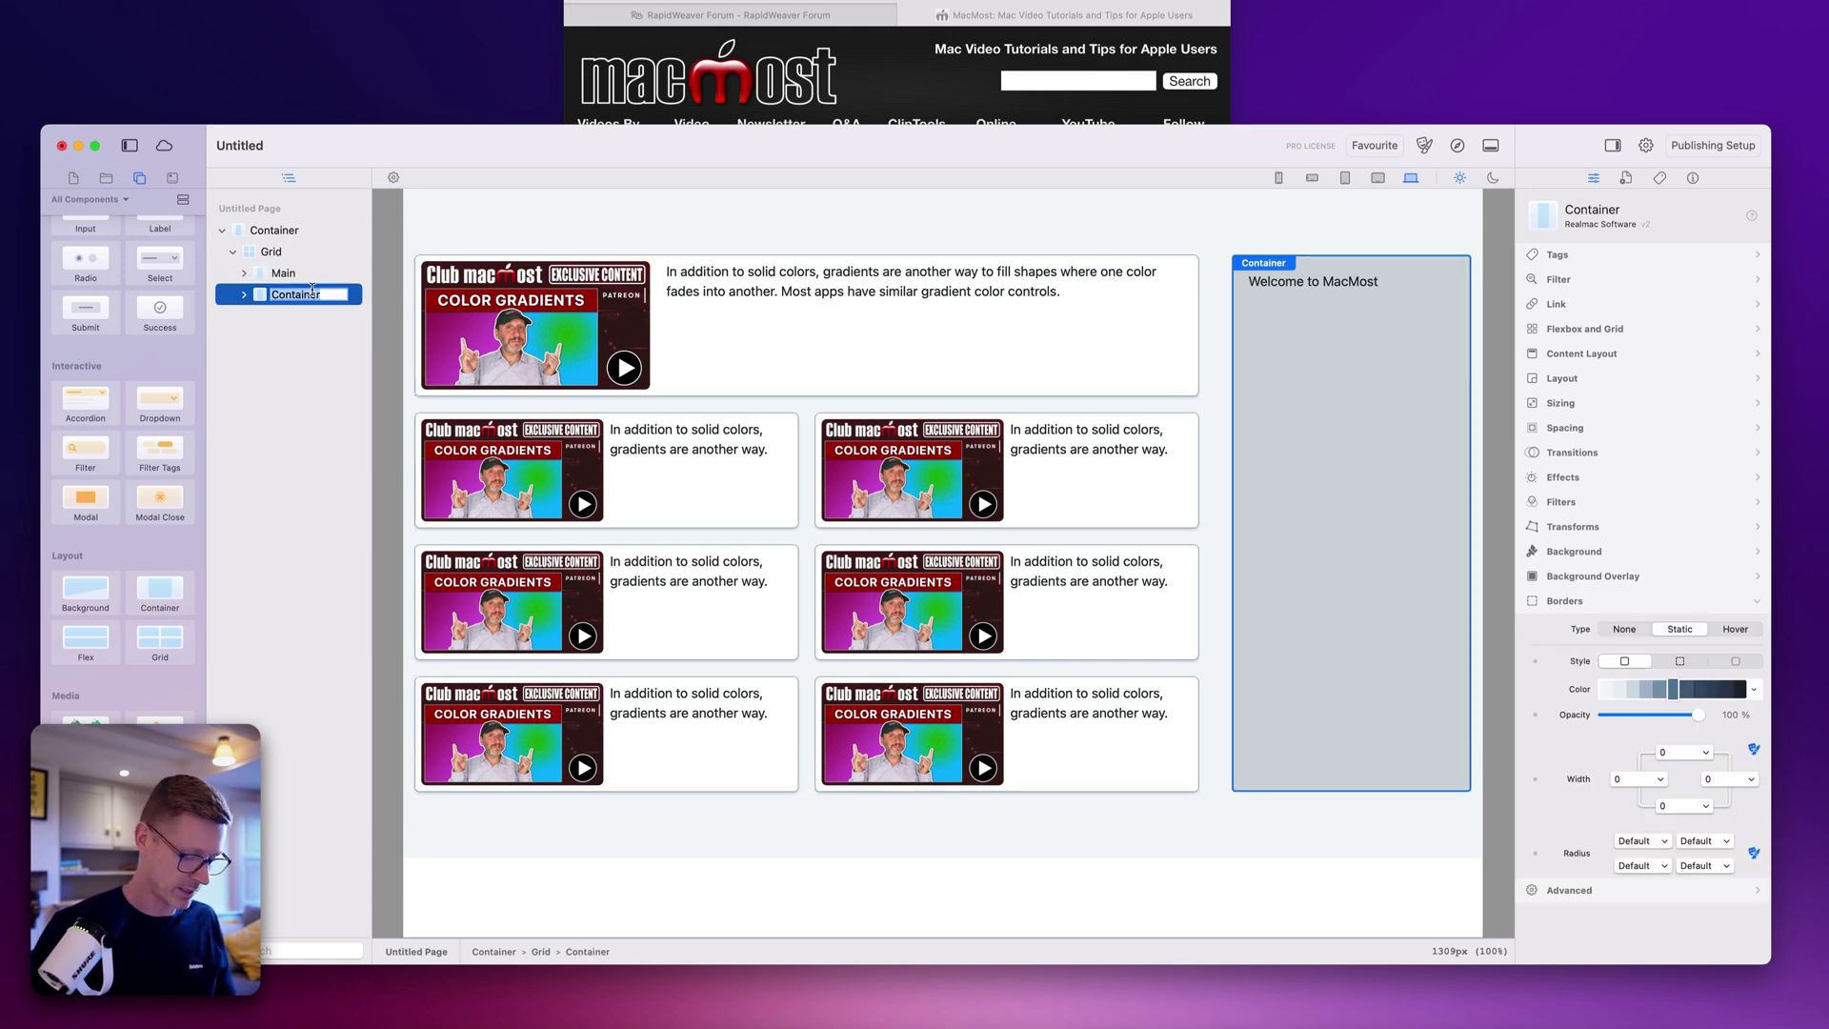
text(Sidebar)
key(Return)
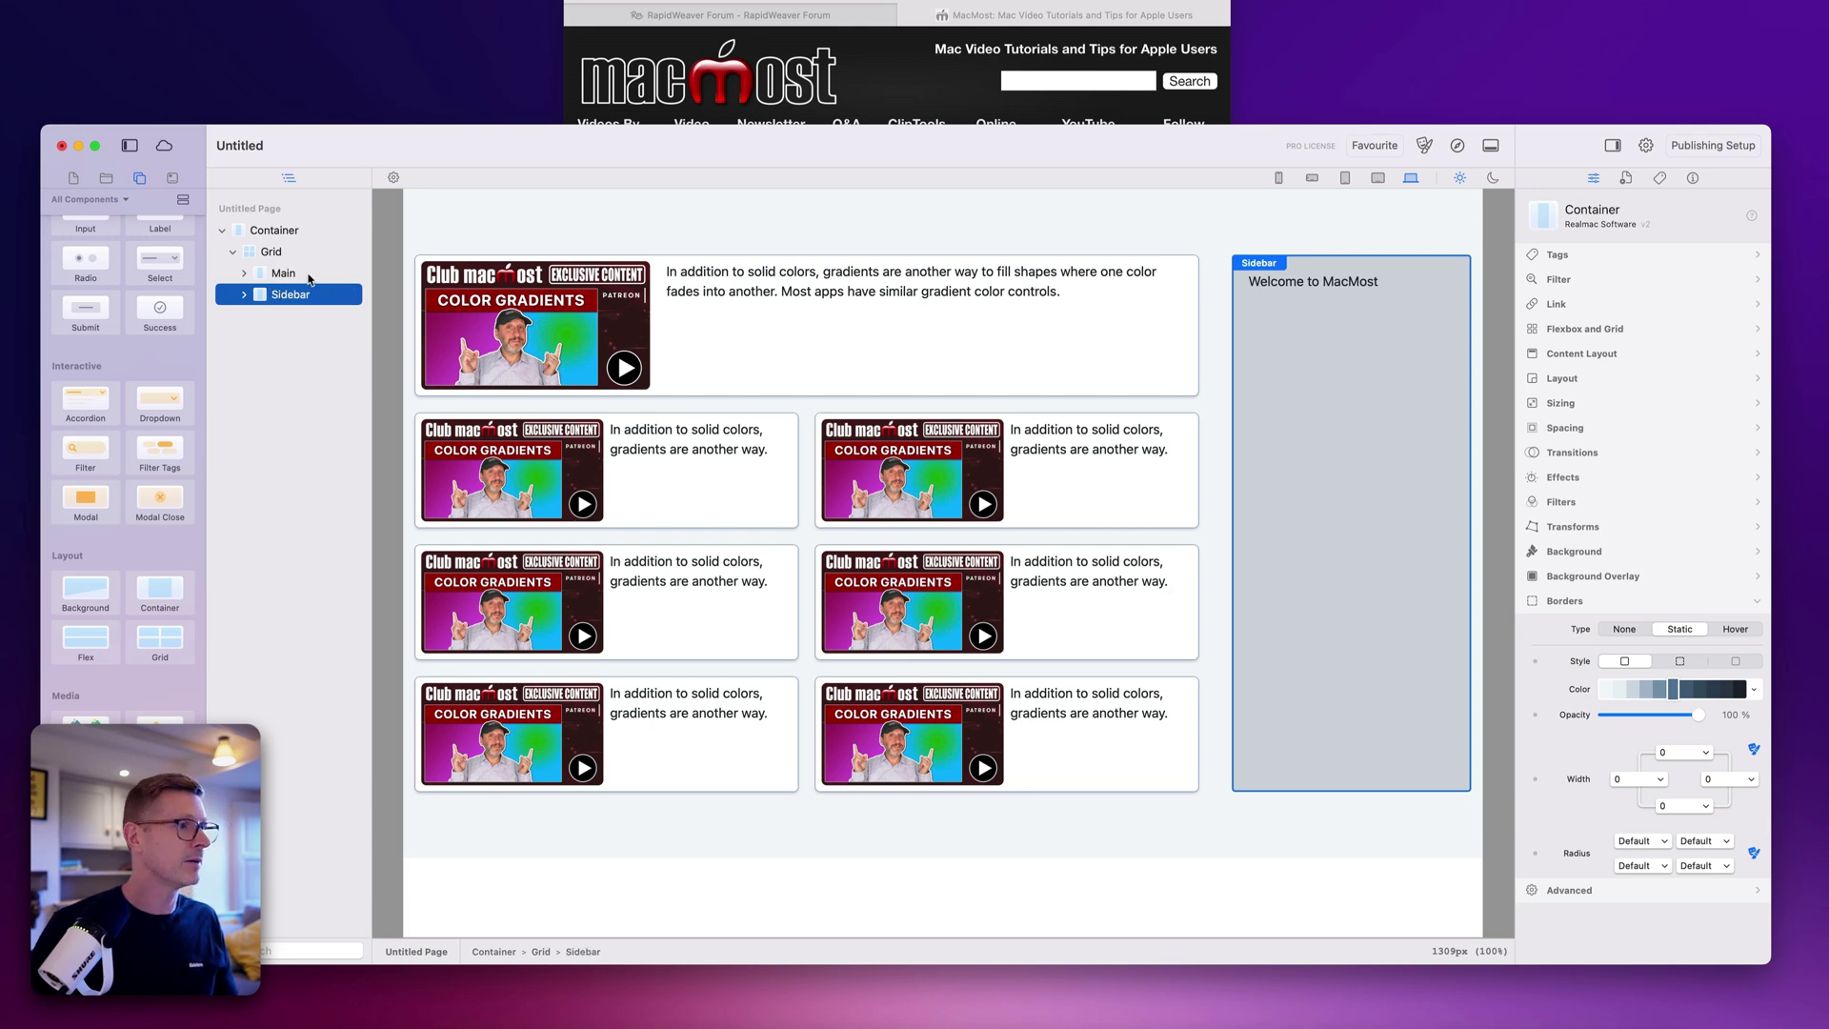
click(282, 258)
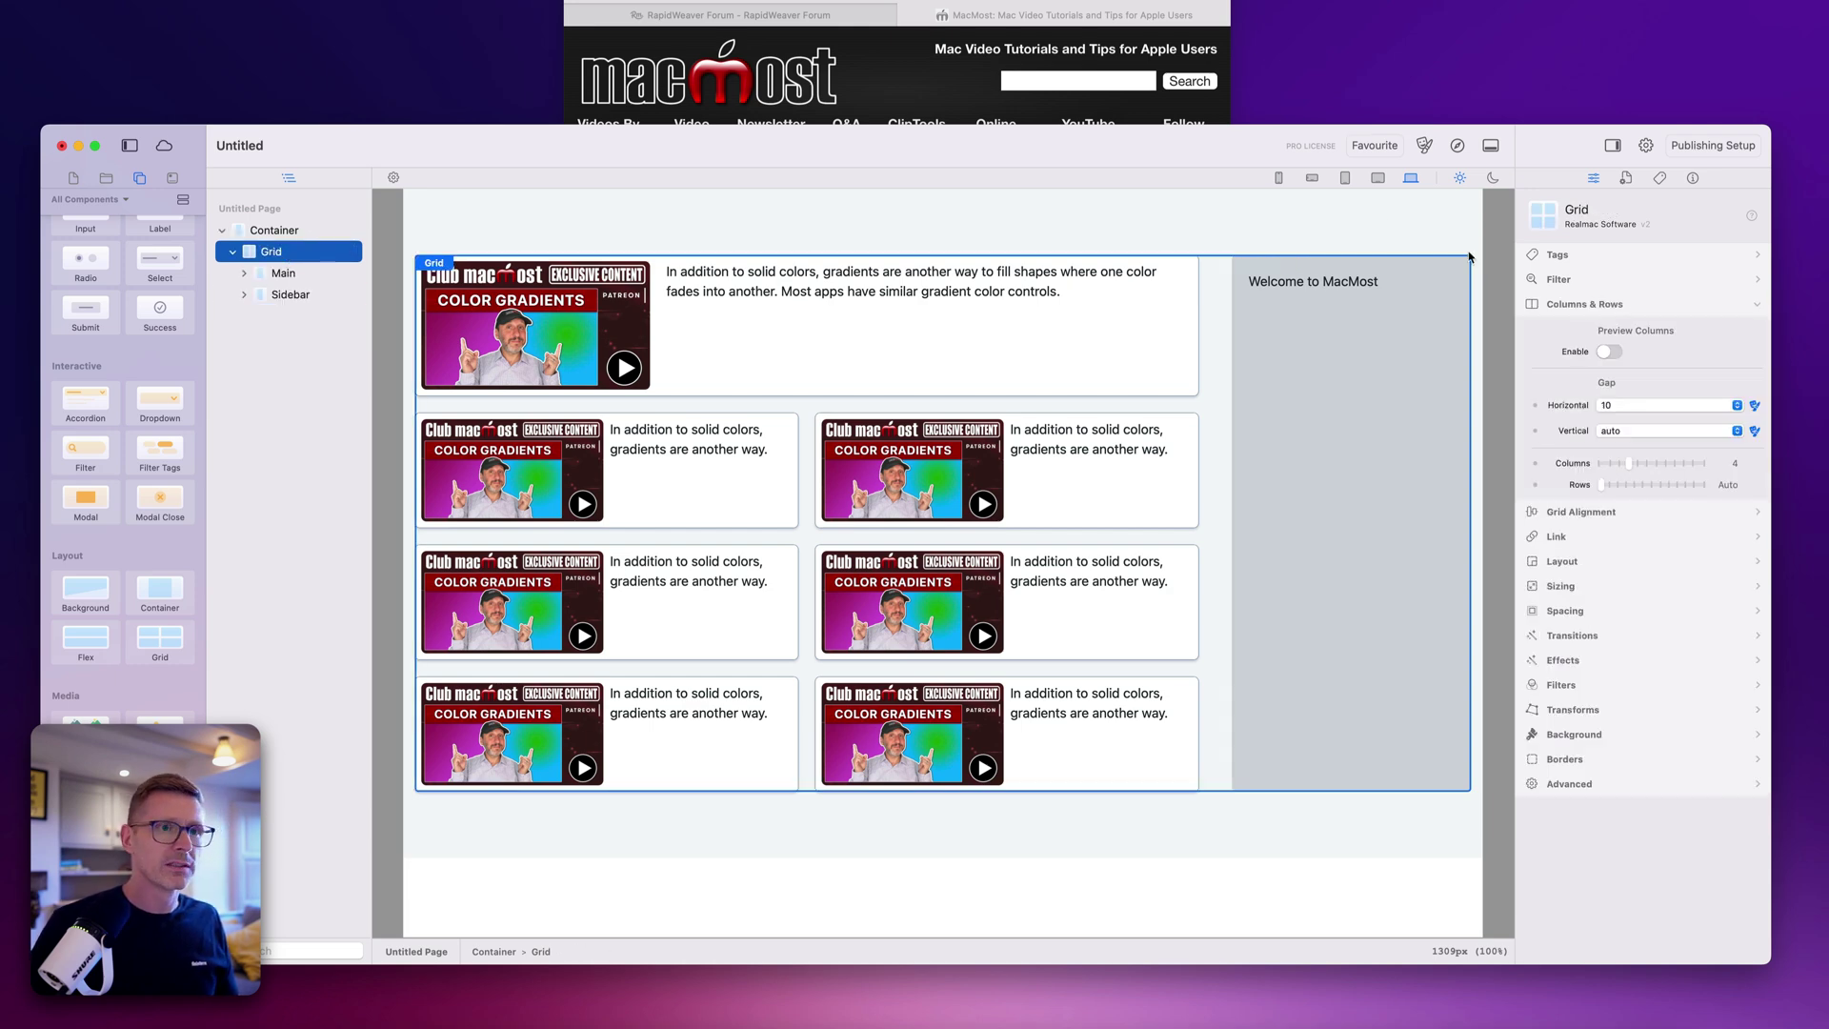
Step: Set the Grid to 1 column at 768px, keeping 4 columns at the wider in-between width
click(1345, 178)
click(1375, 178)
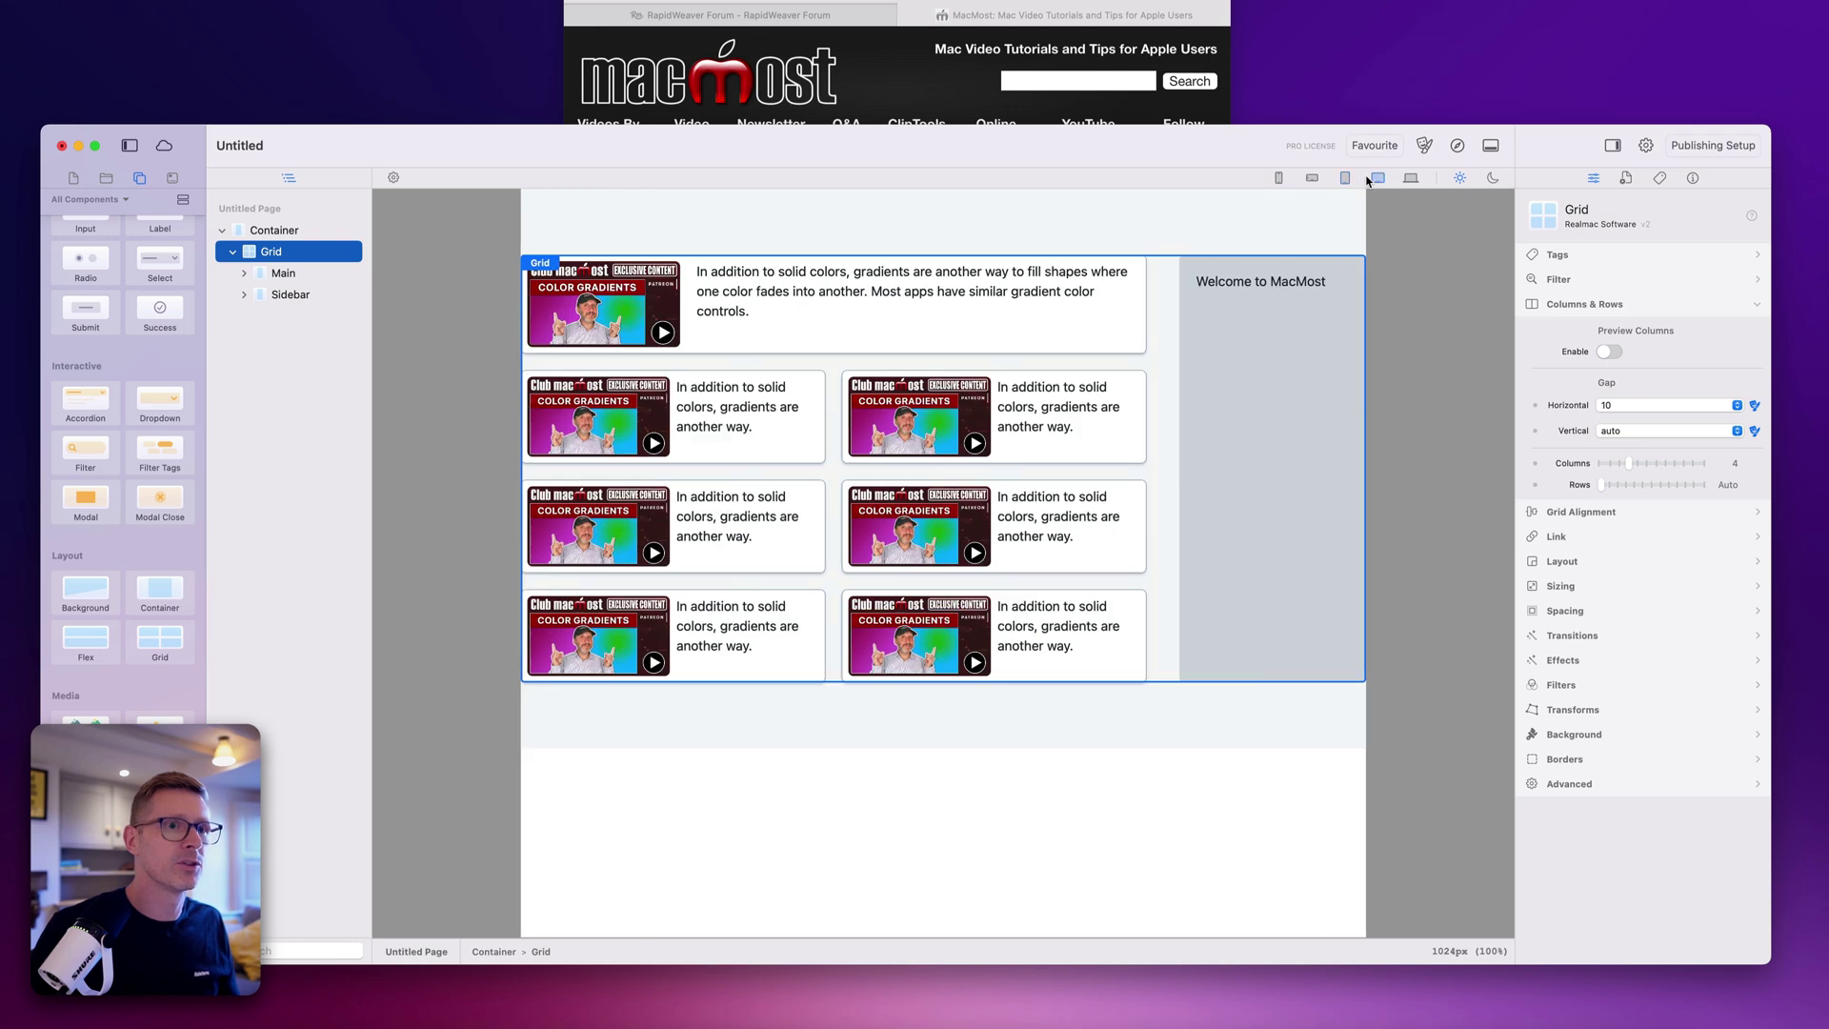
click(1346, 178)
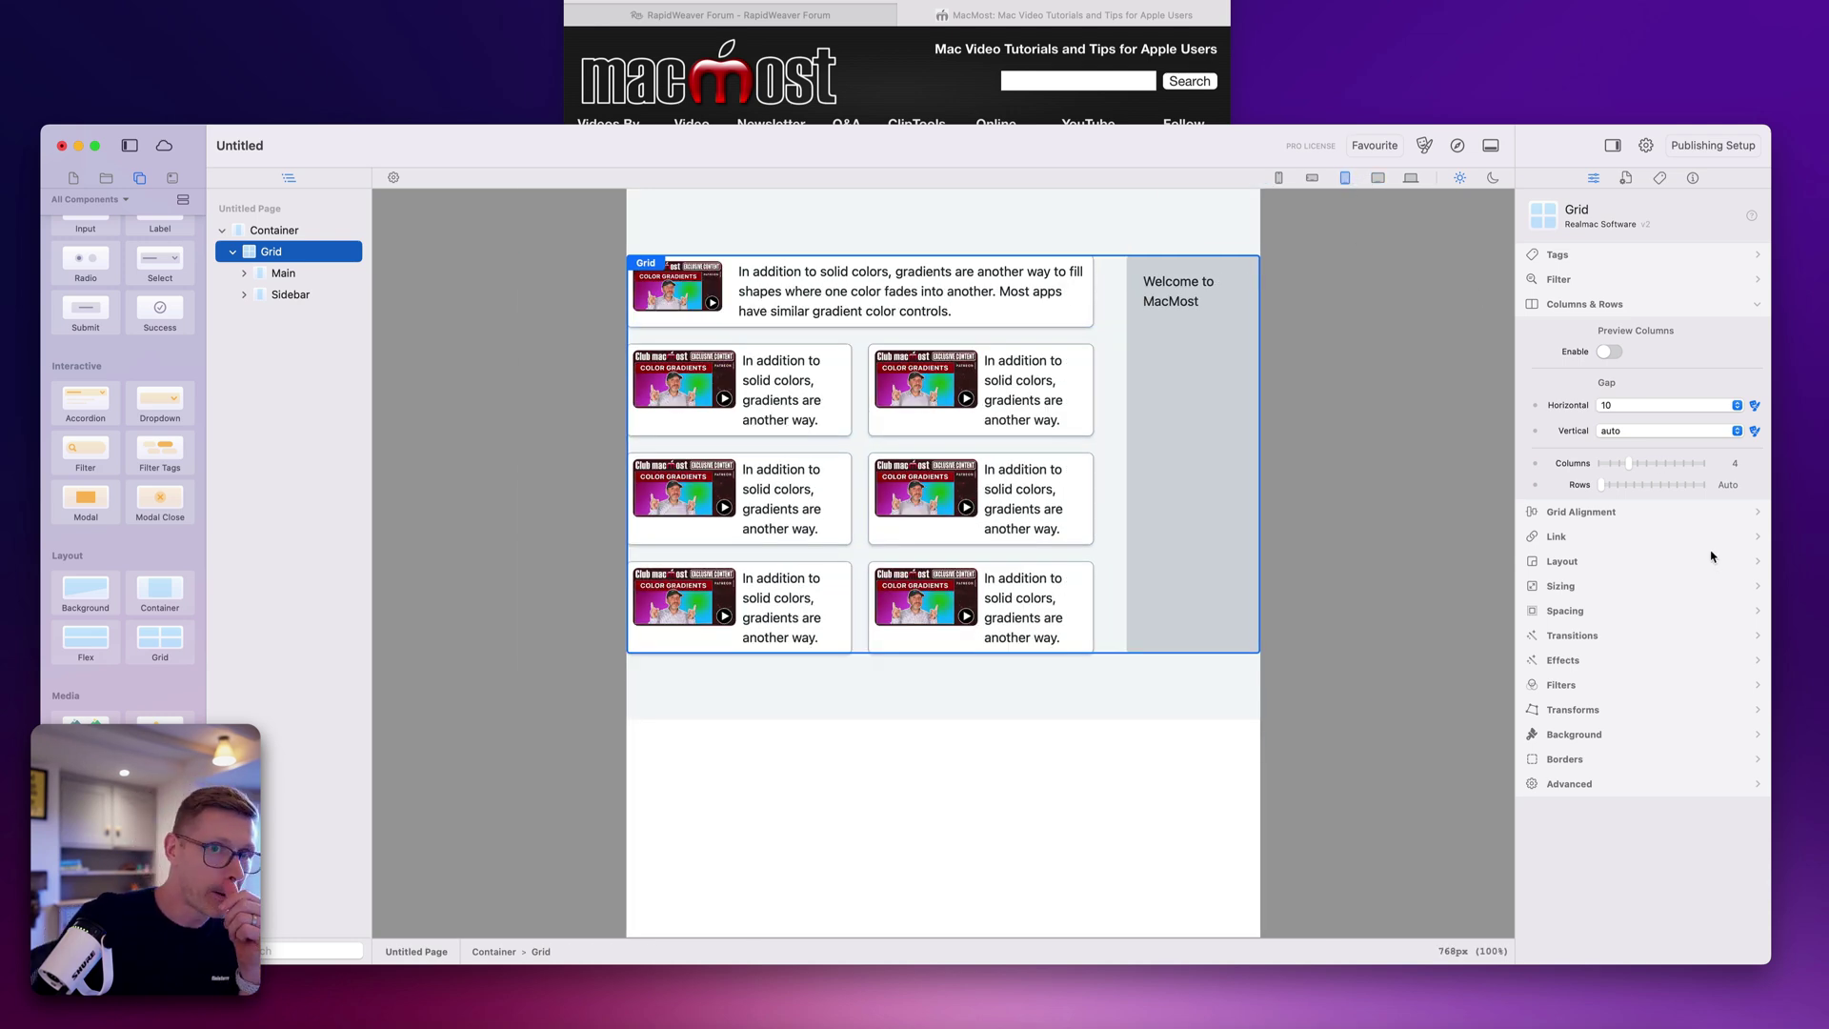
drag(1625, 467, 1601, 467)
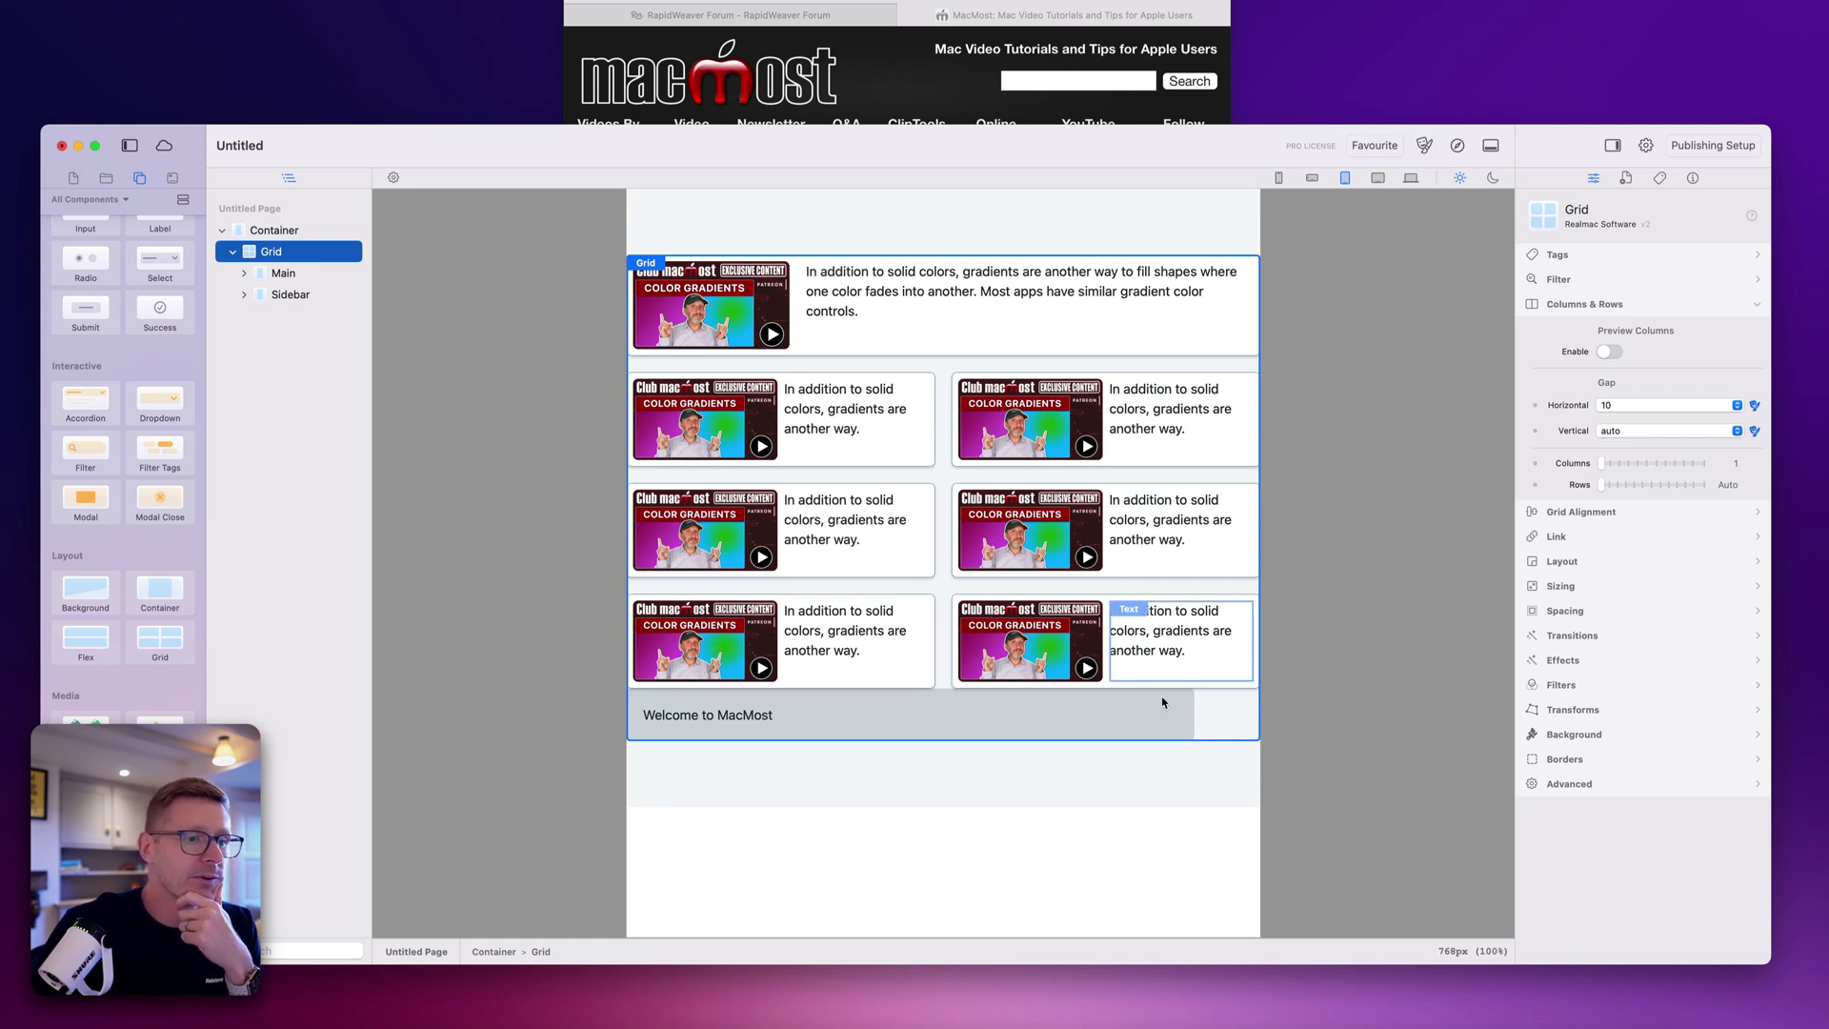
click(1367, 180)
click(1345, 178)
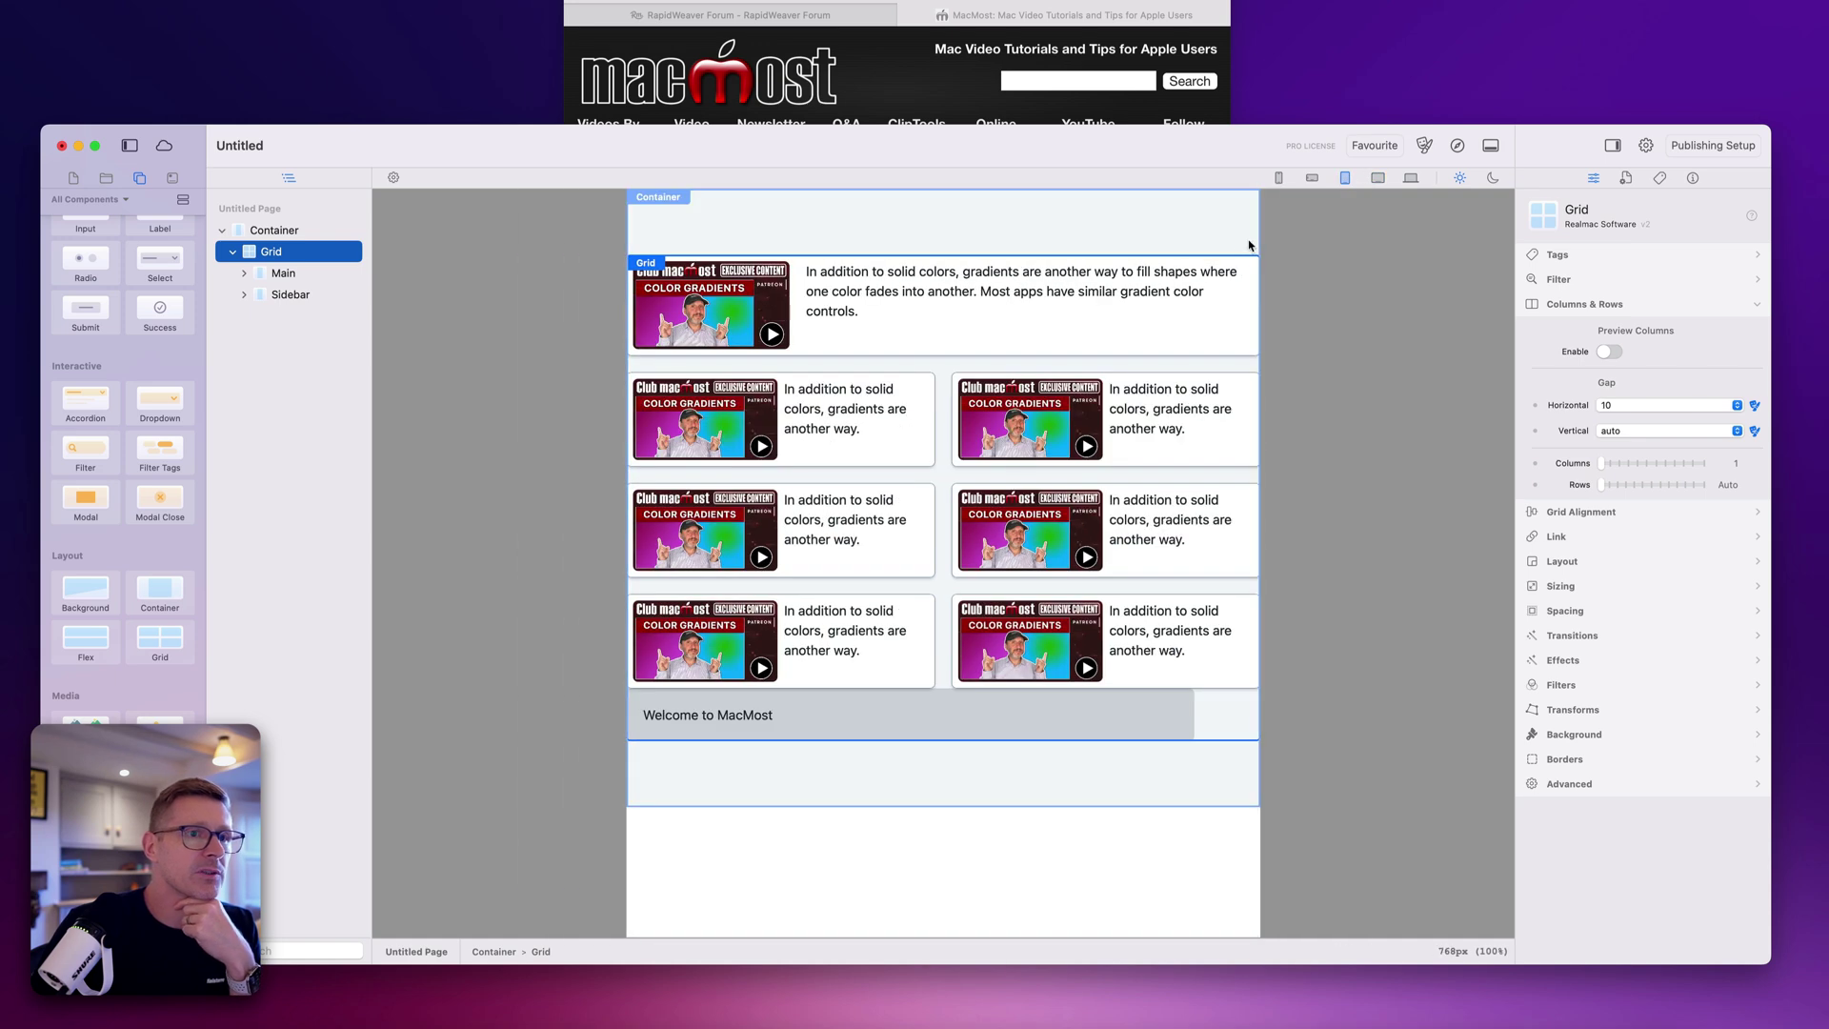
drag(1262, 235, 1312, 238)
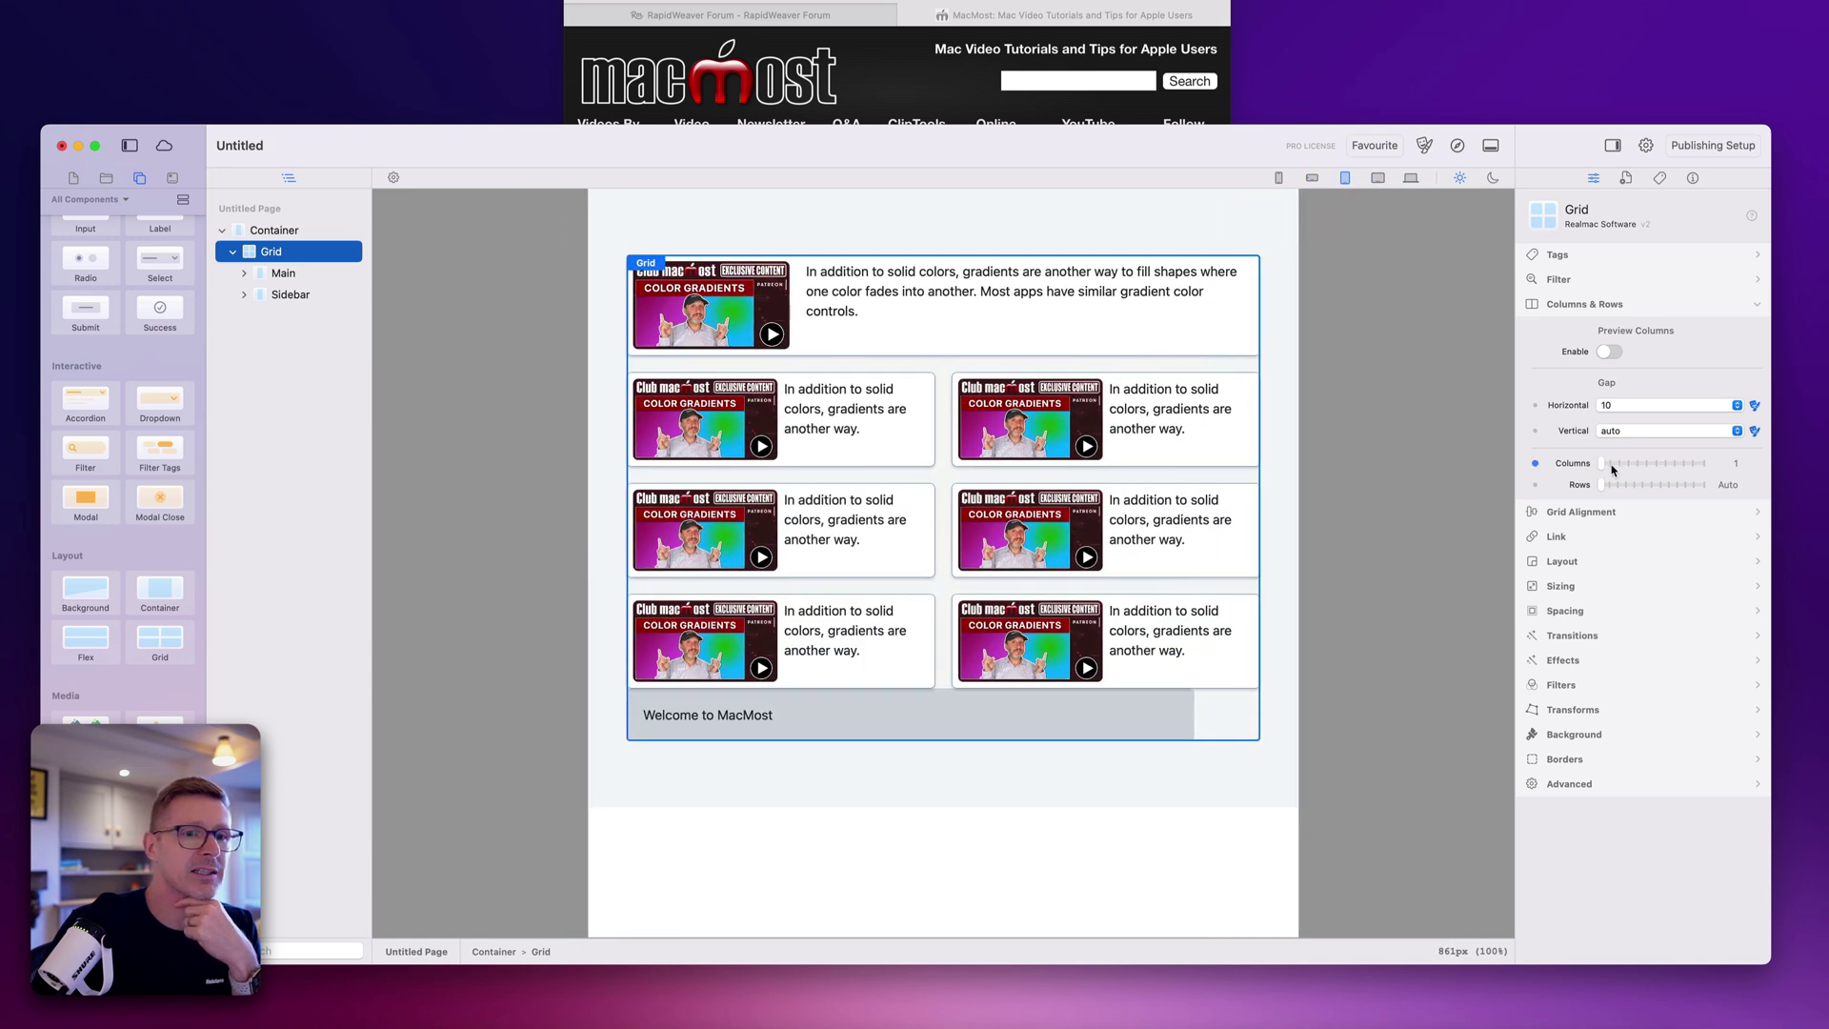
drag(1613, 468, 1632, 468)
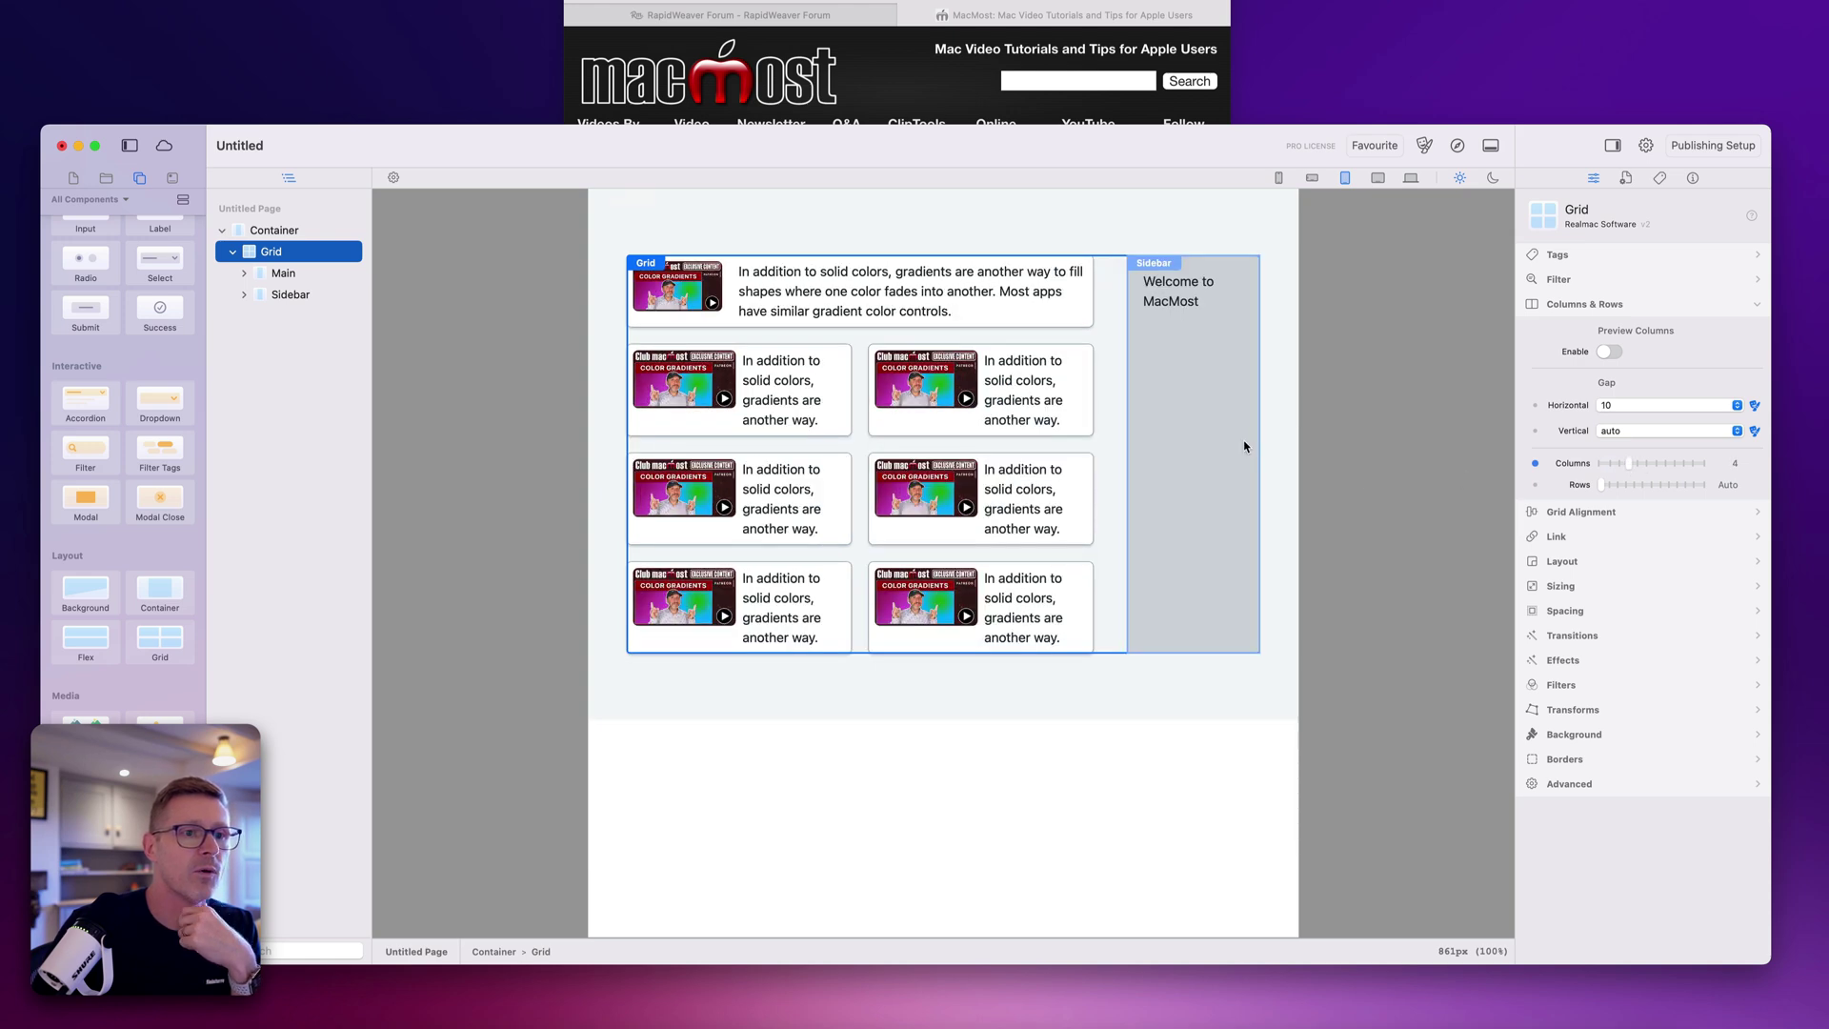
drag(1301, 446, 1635, 487)
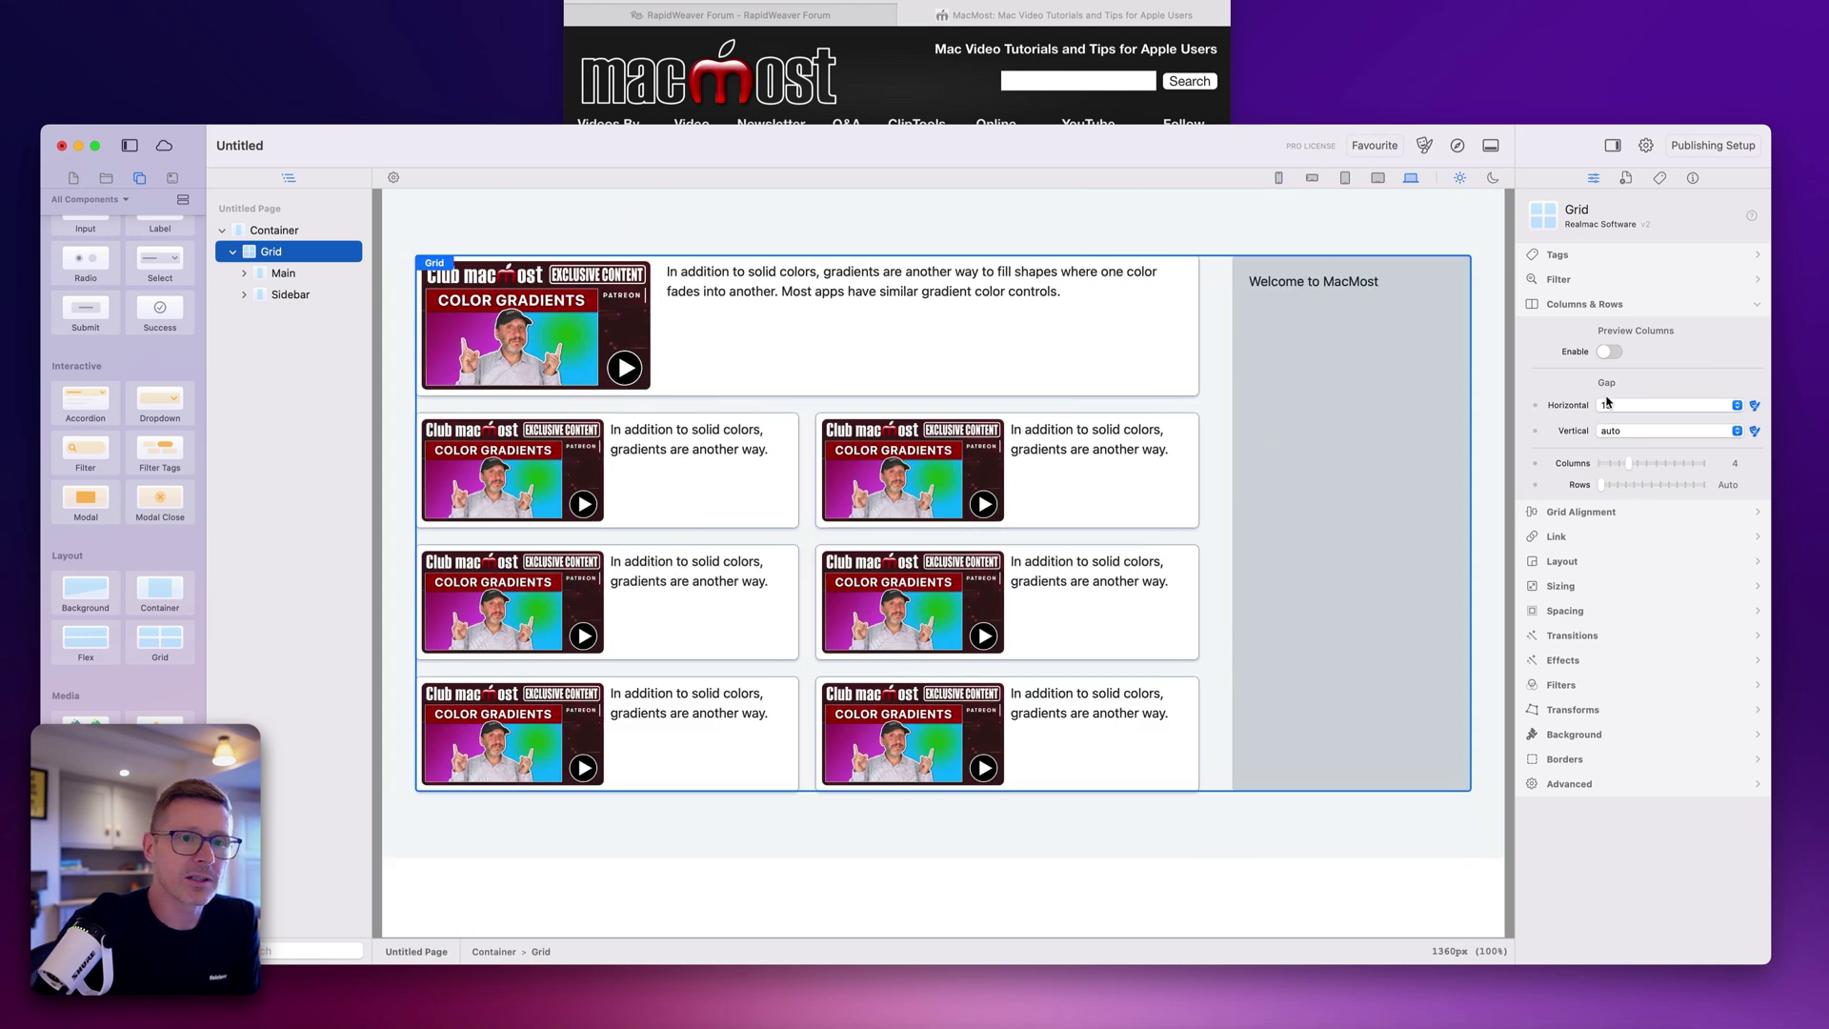
Step: Set the grid's vertical gap to 10, reduced to 5 at the phone-sized width
click(1637, 431)
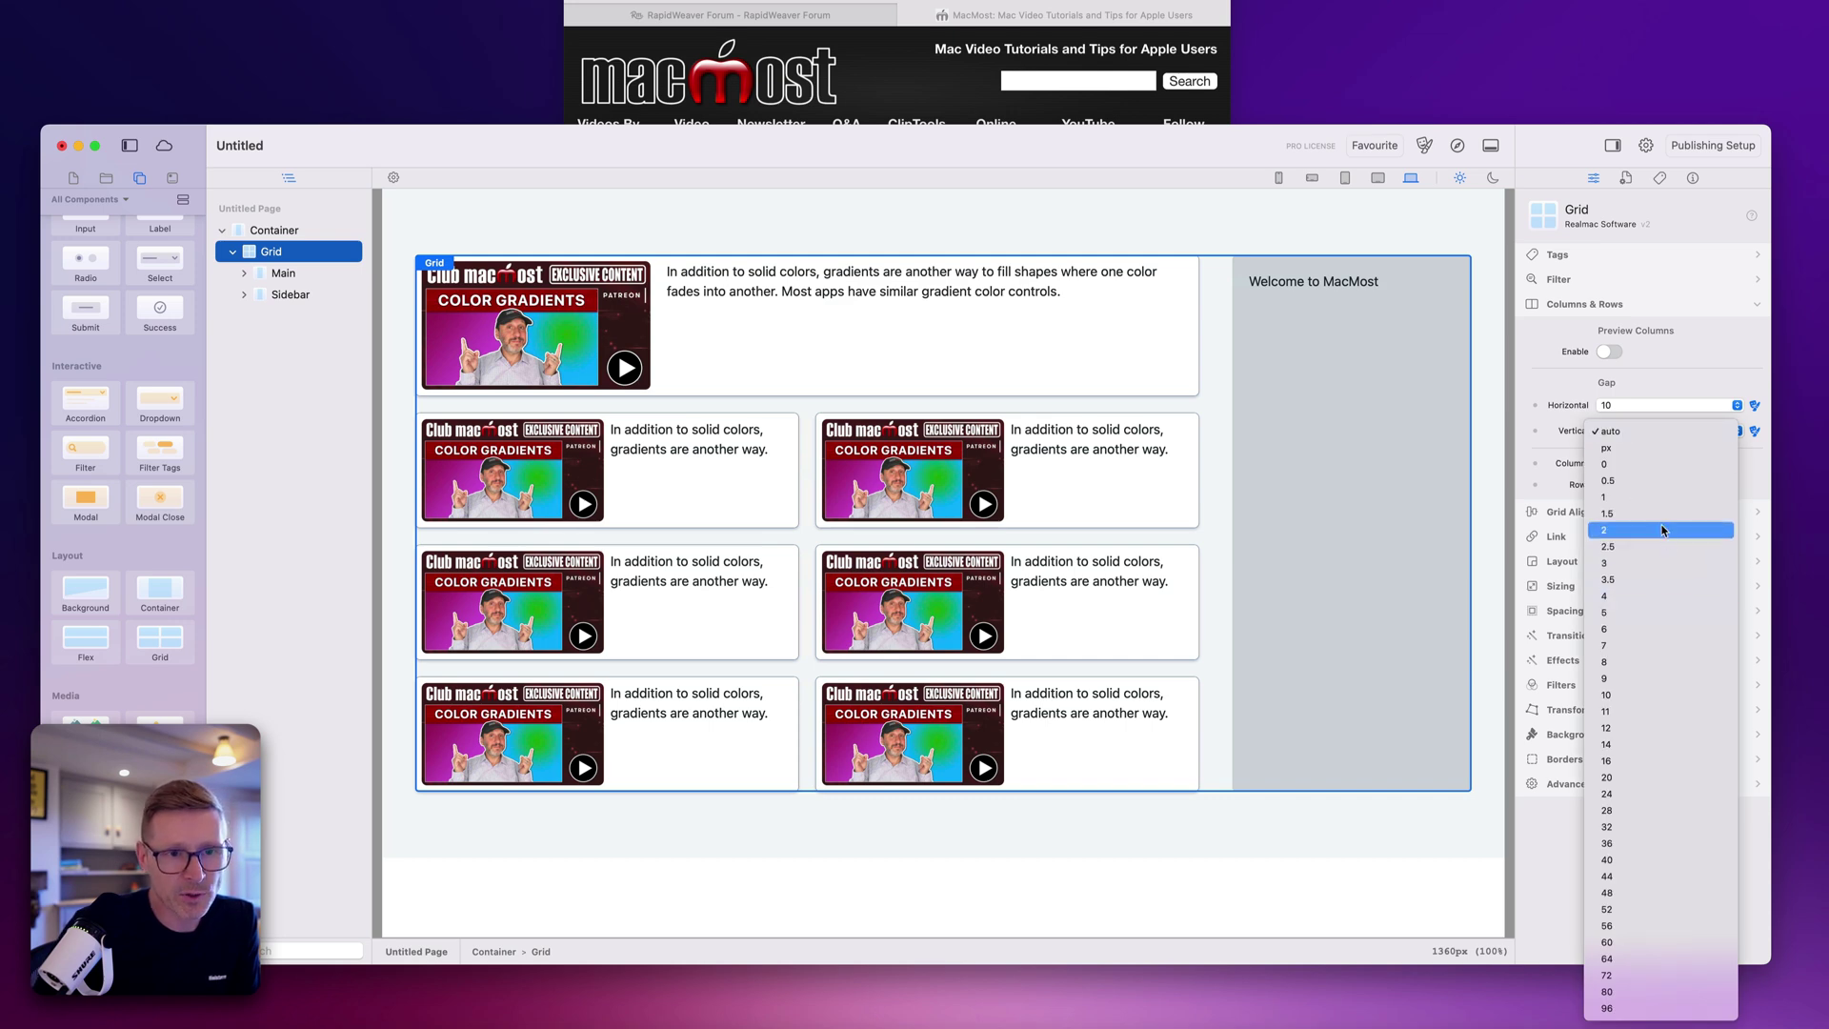
click(1658, 694)
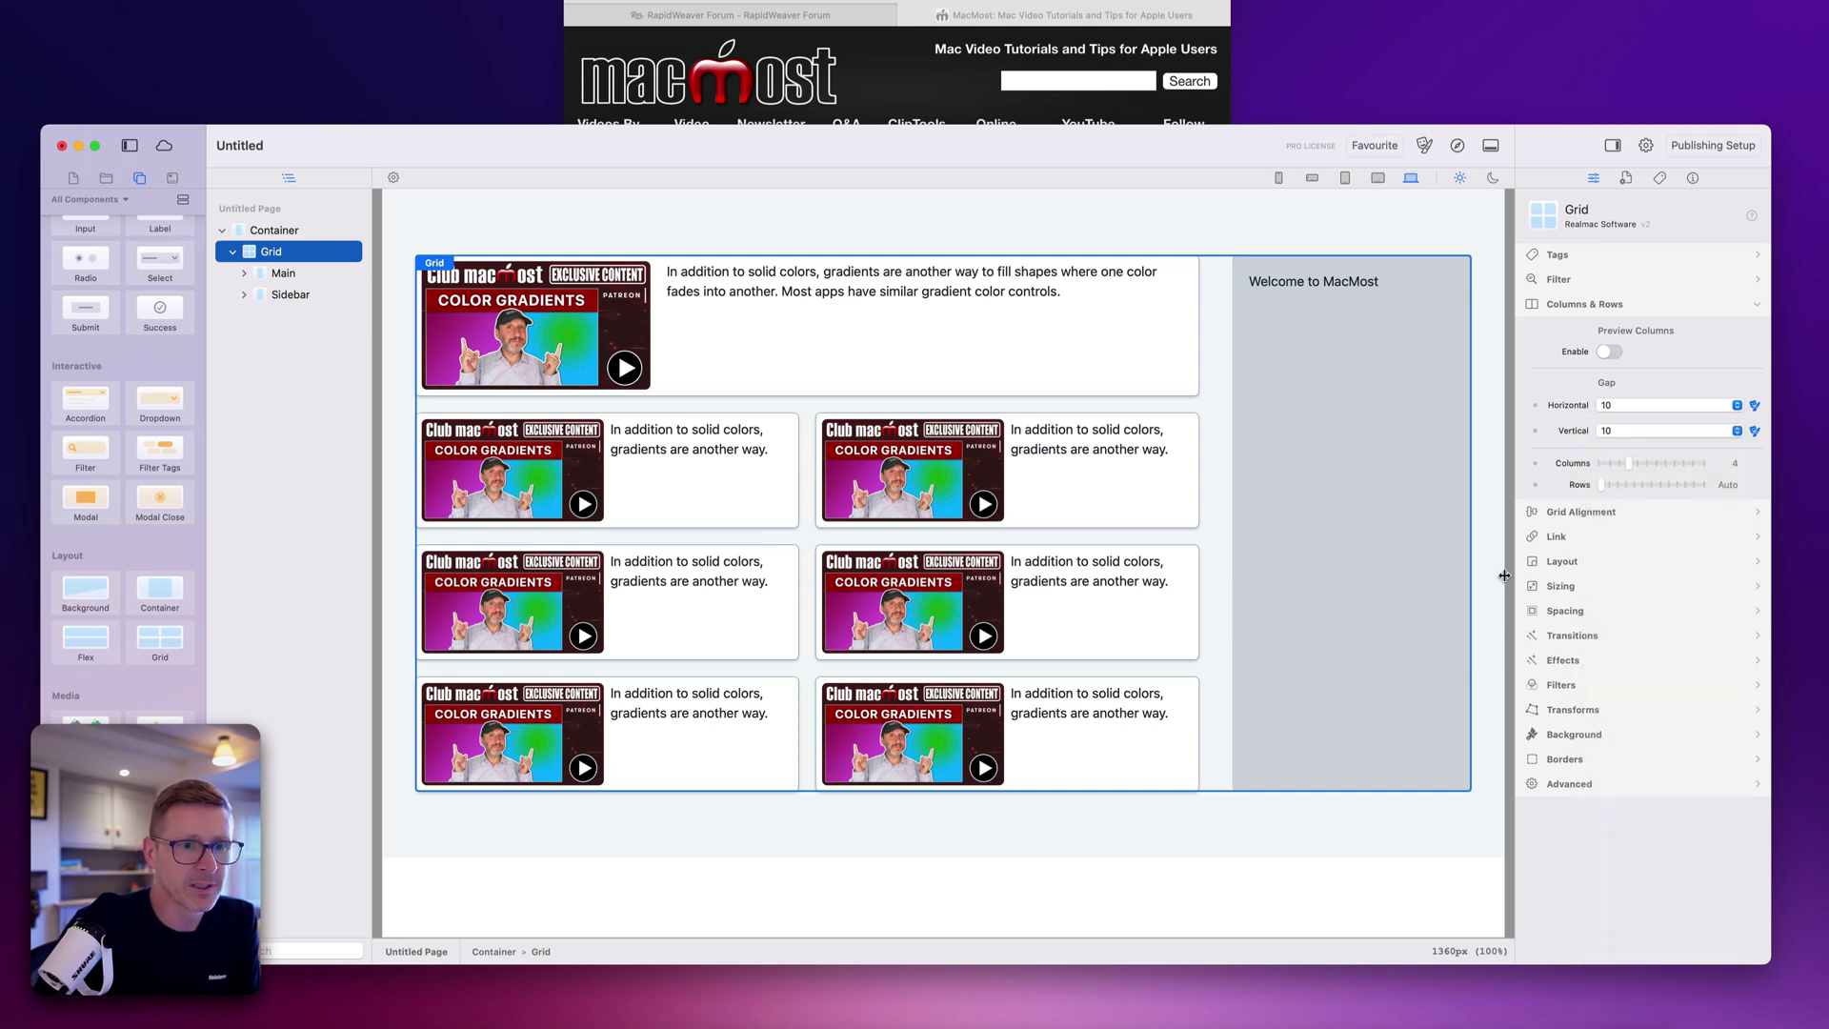
drag(1486, 574, 1247, 573)
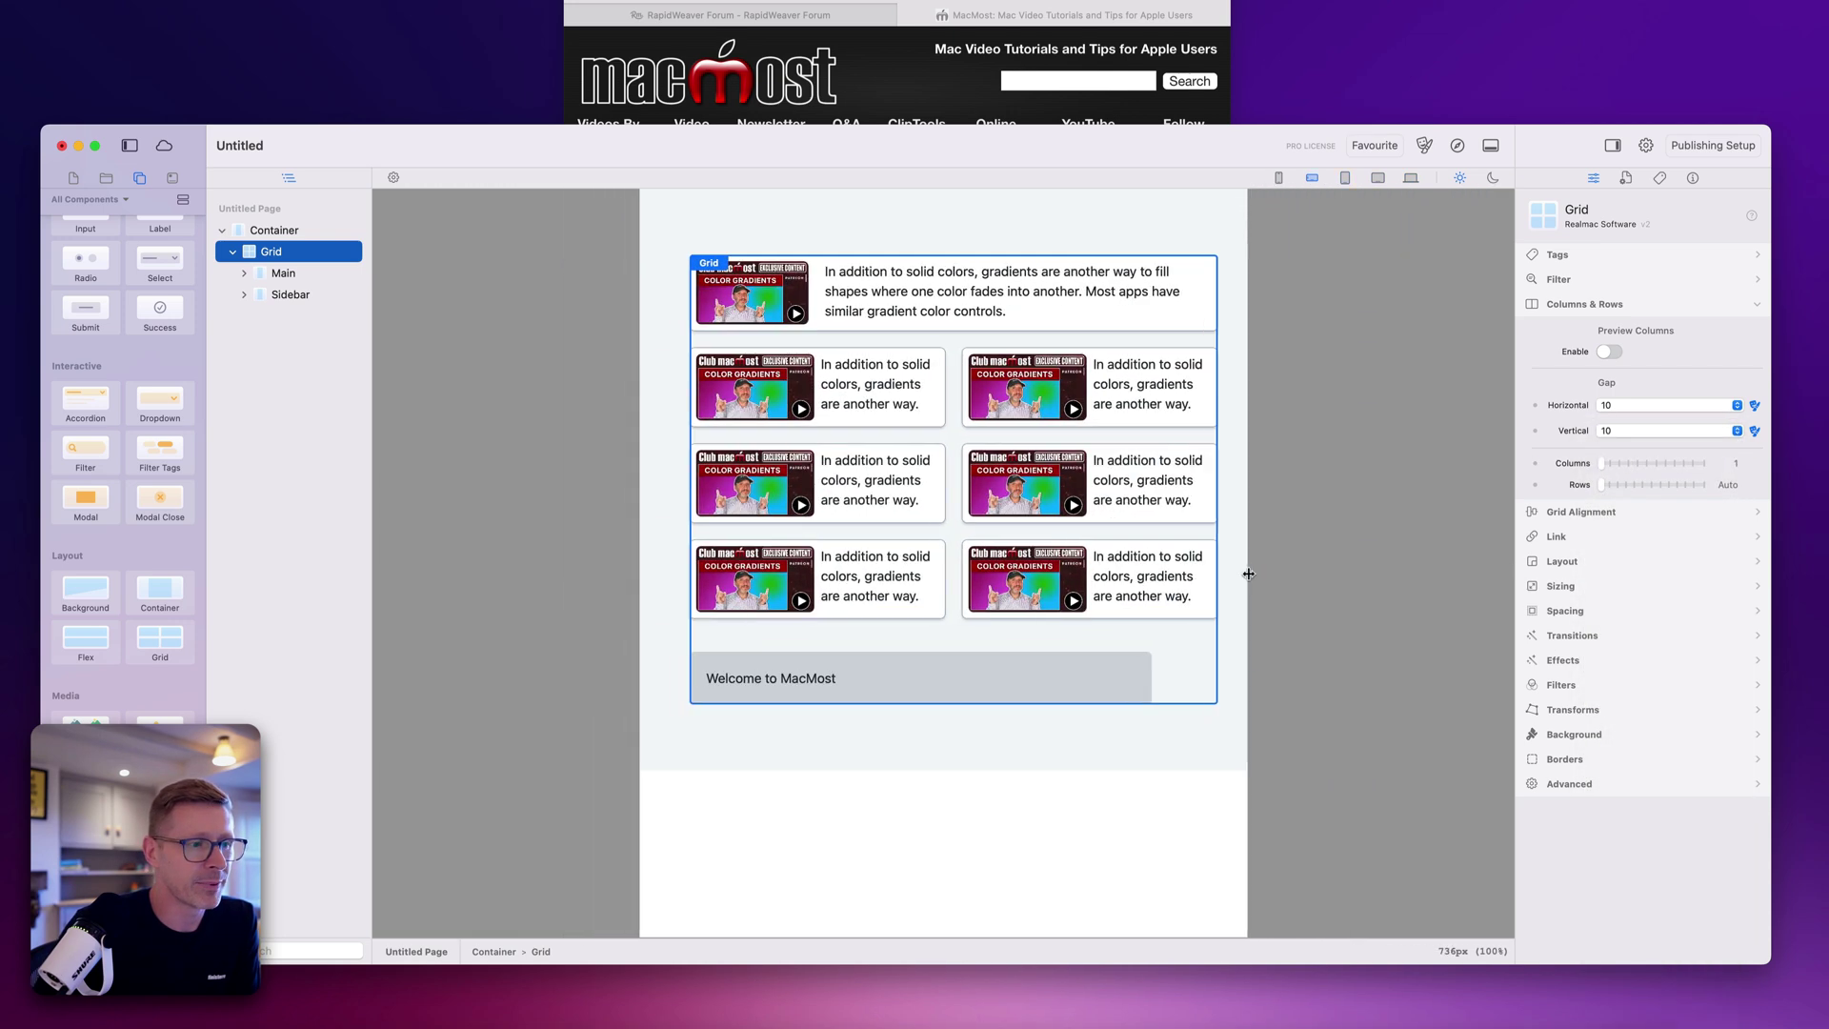
click(1622, 440)
click(1672, 349)
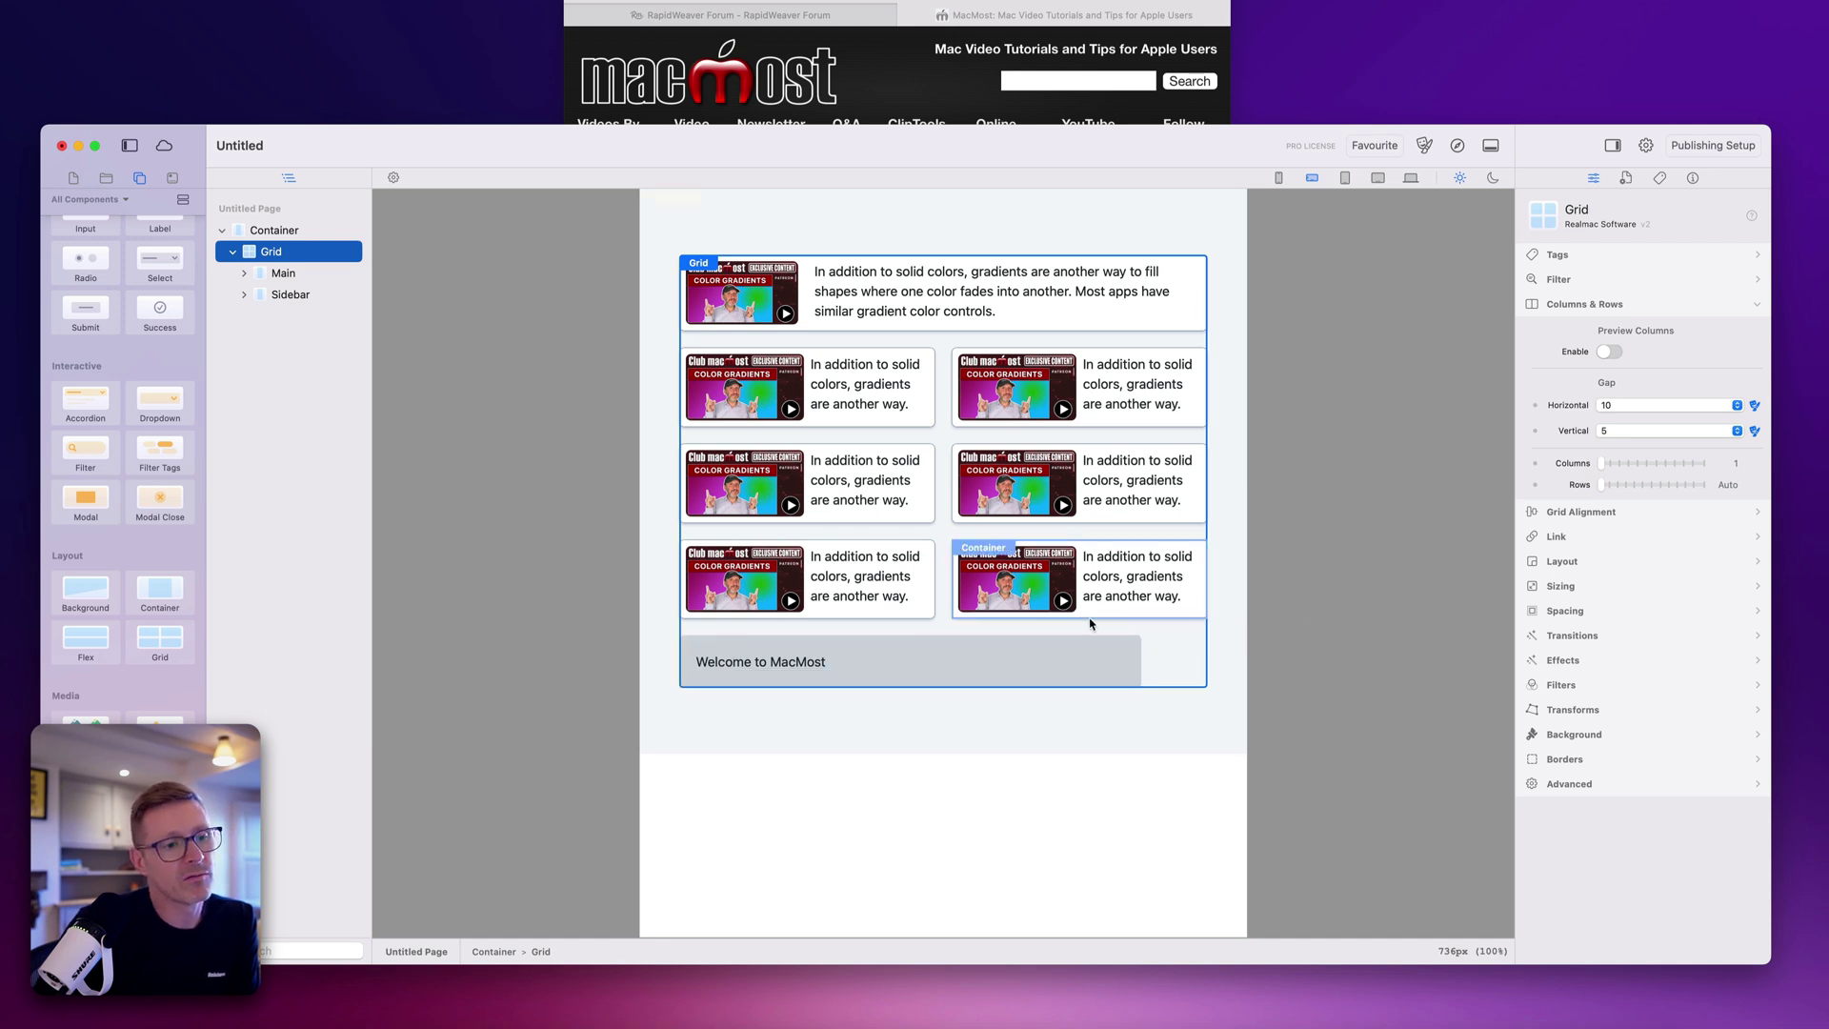
Step: Make the Sidebar a grid item with its column span set to Auto
click(1053, 647)
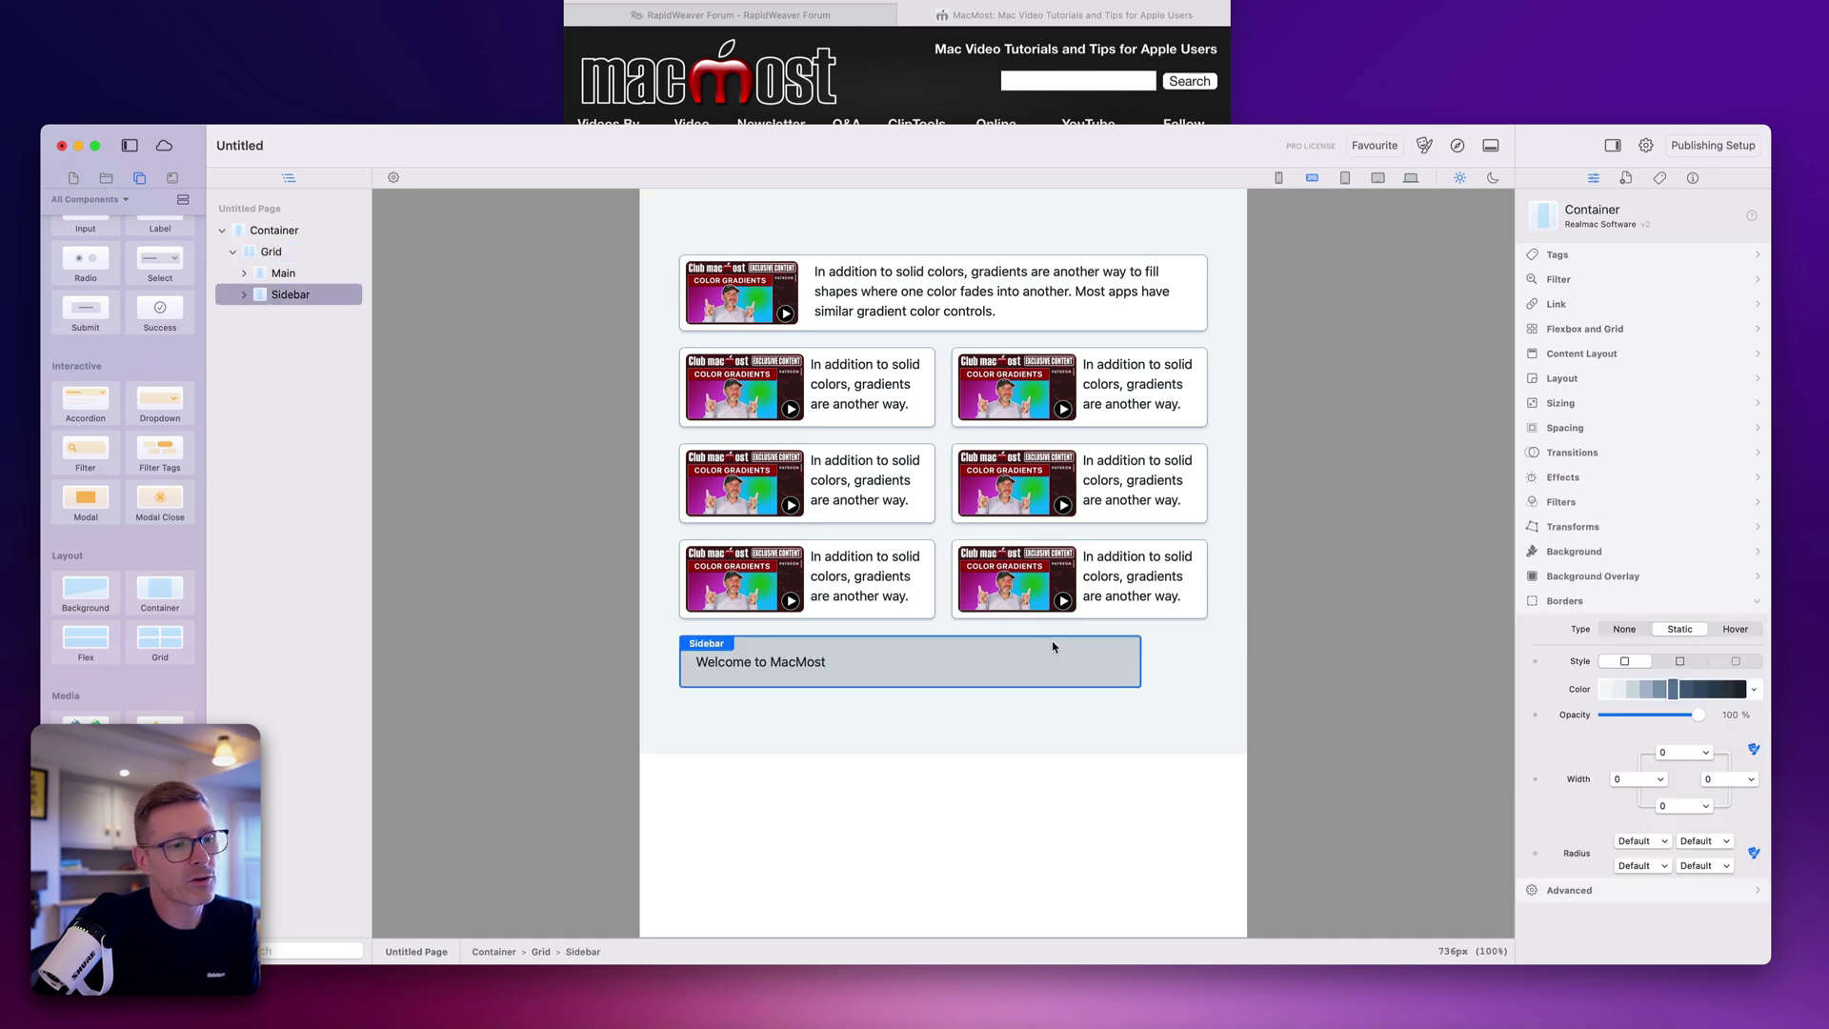
click(1564, 356)
click(1613, 330)
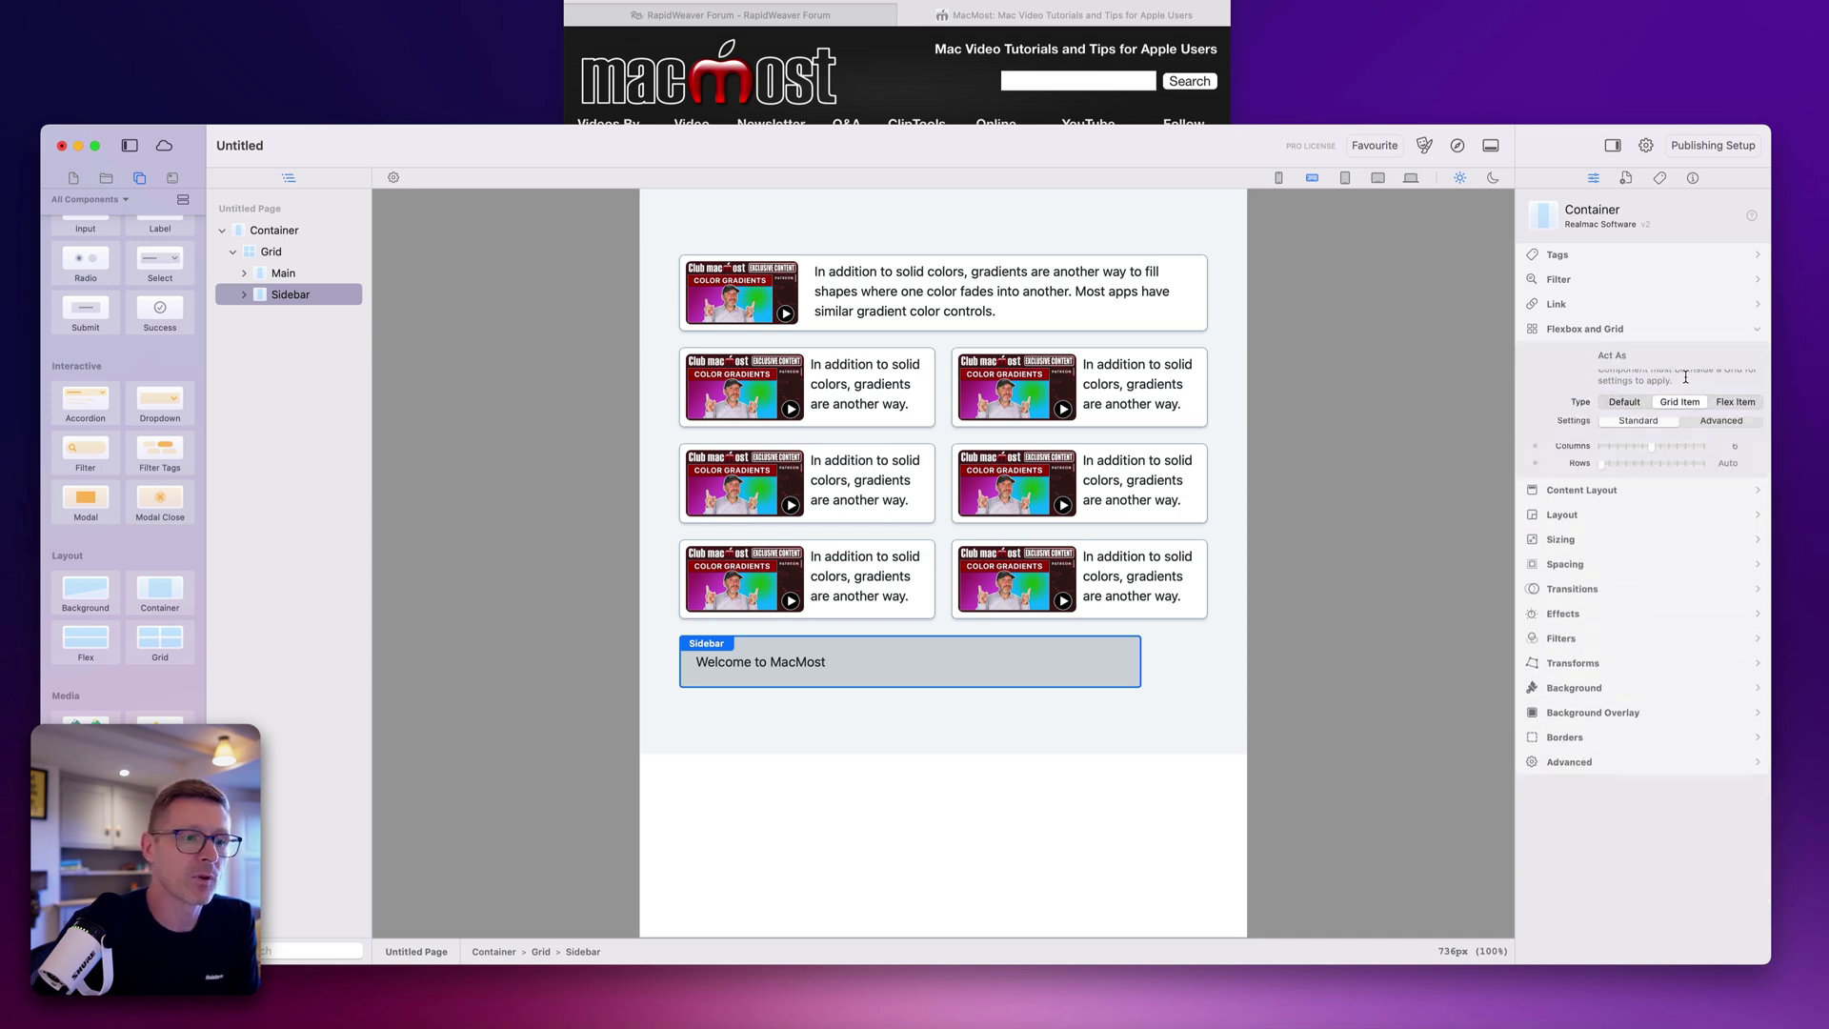
click(1682, 377)
mouse_move(1653, 467)
mouse_down()
mouse_move(1568, 458)
mouse_move(1627, 452)
mouse_up()
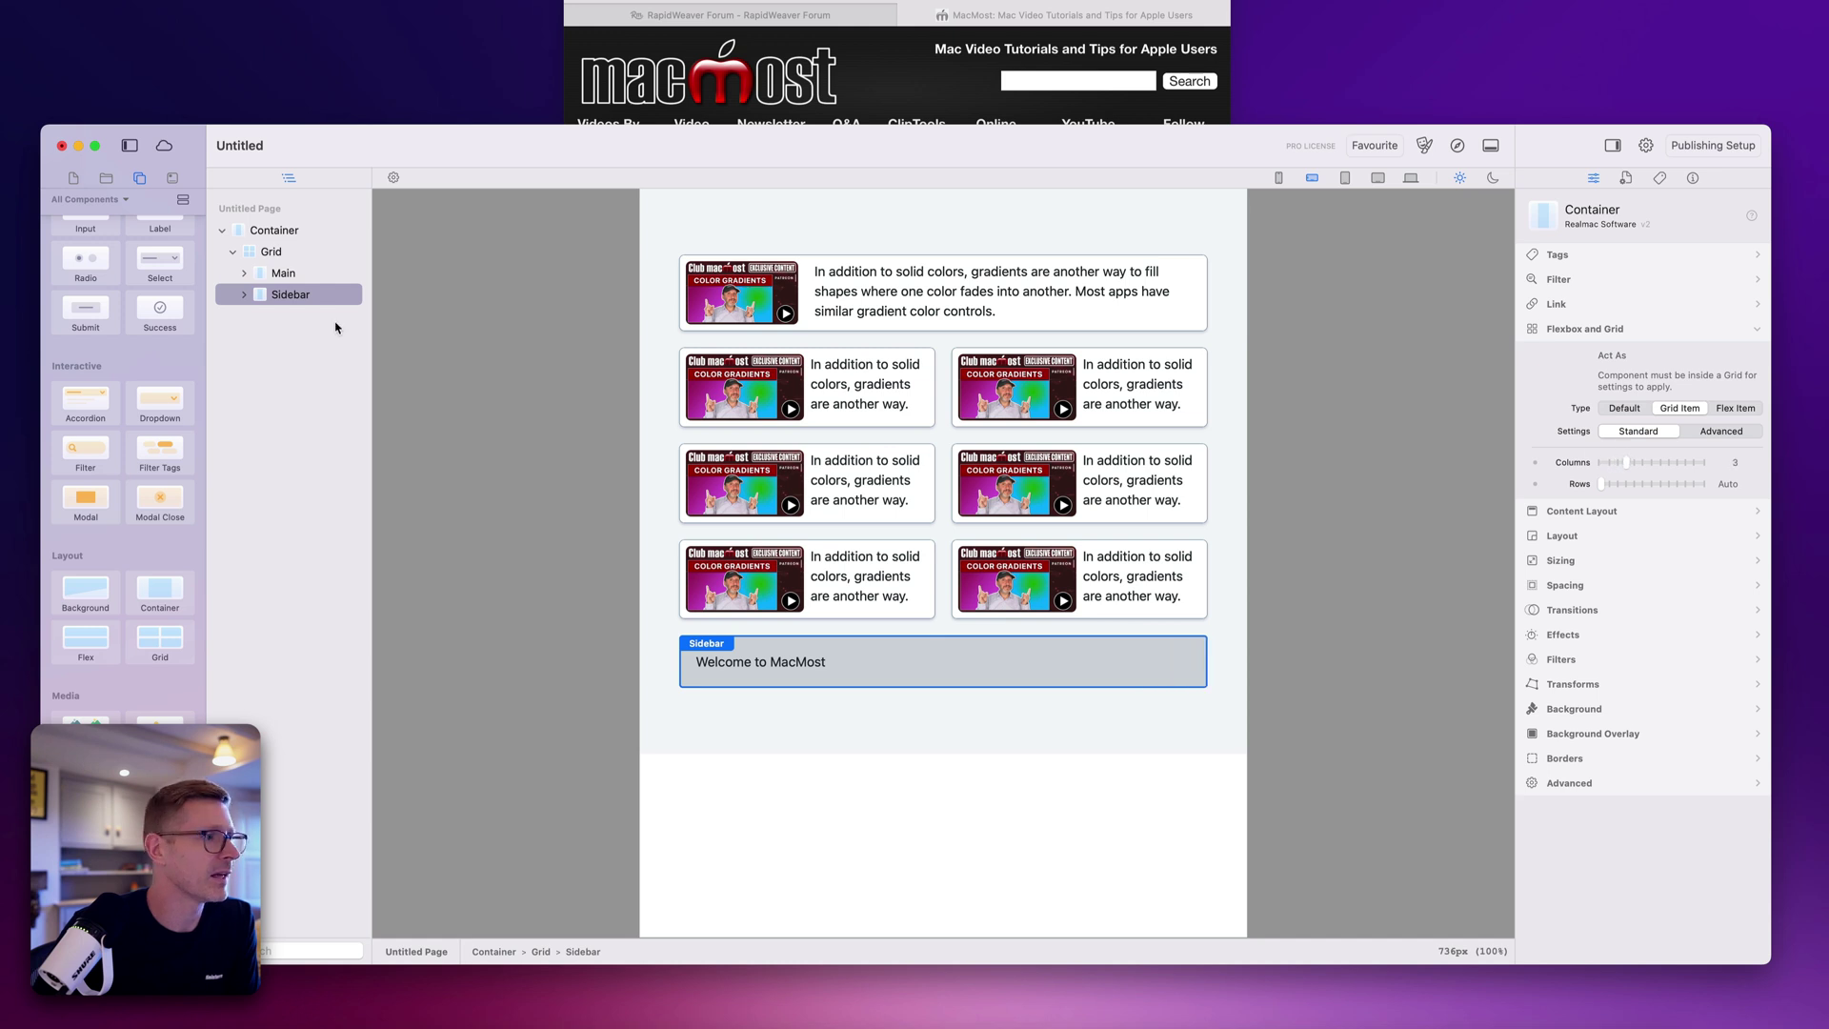
Step: At the narrow width, set both Main and Sidebar to span a single column
click(257, 250)
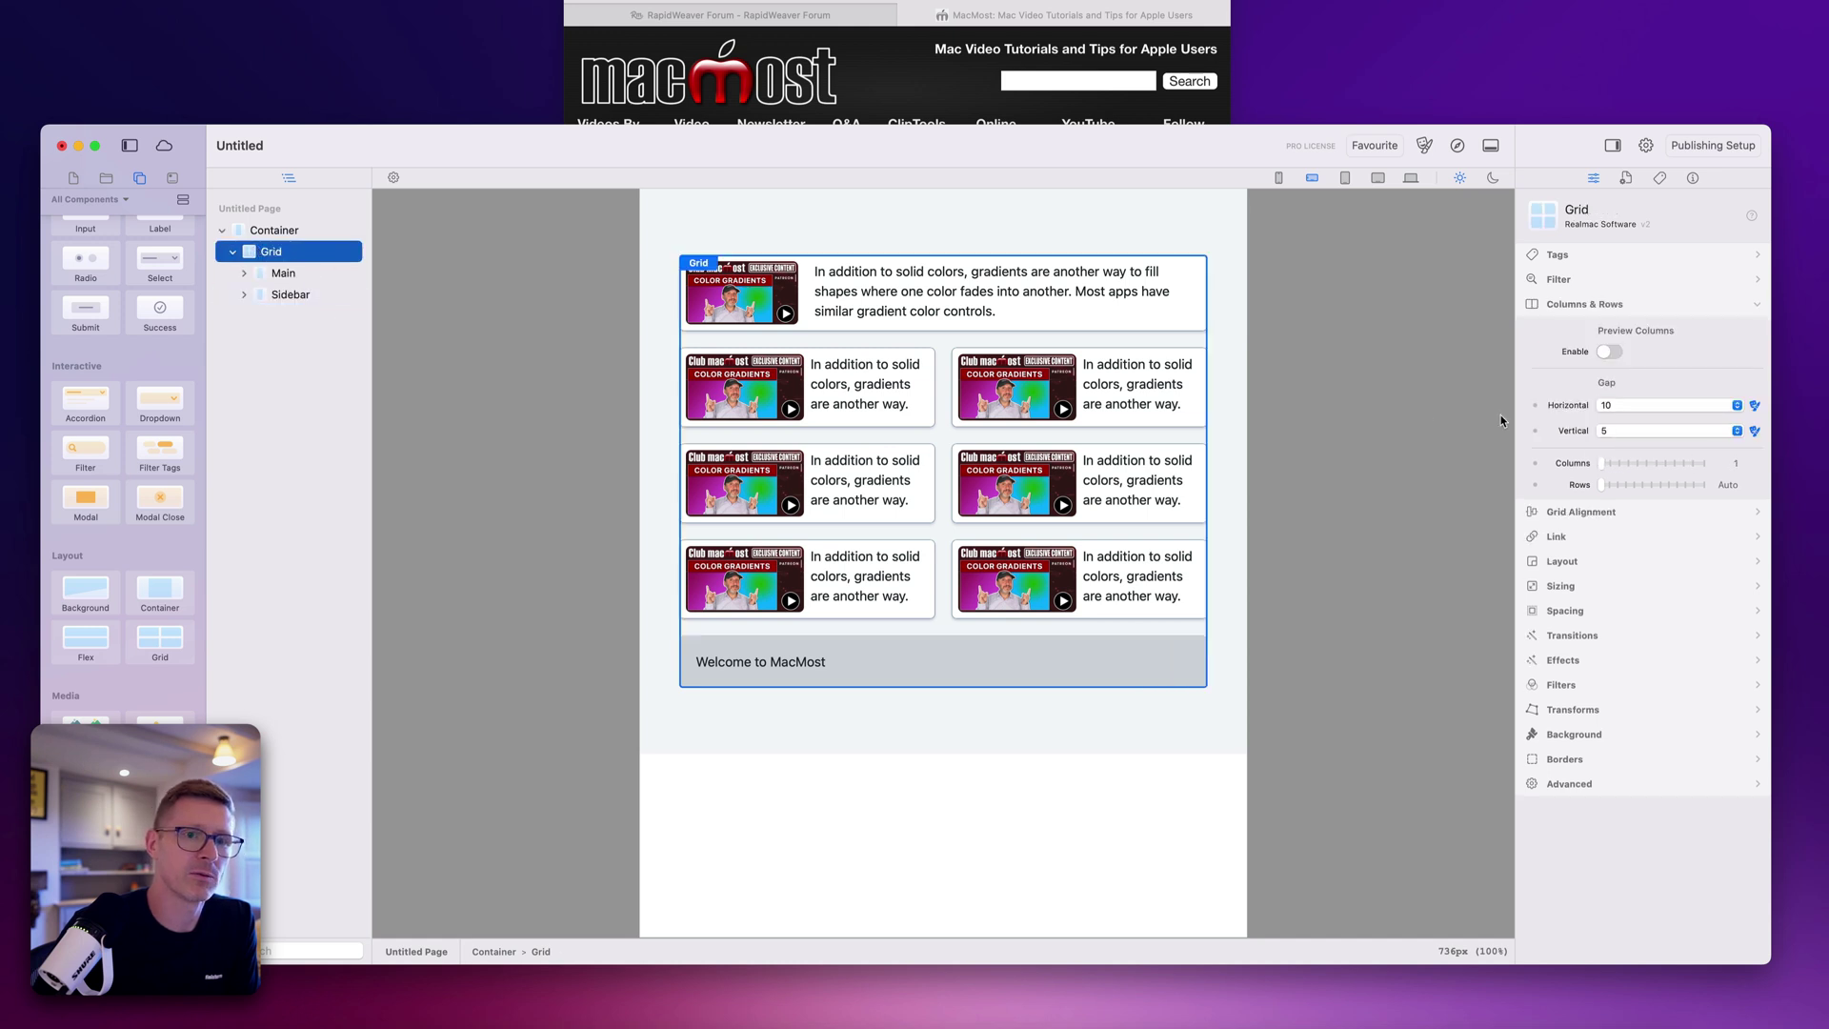
click(322, 296)
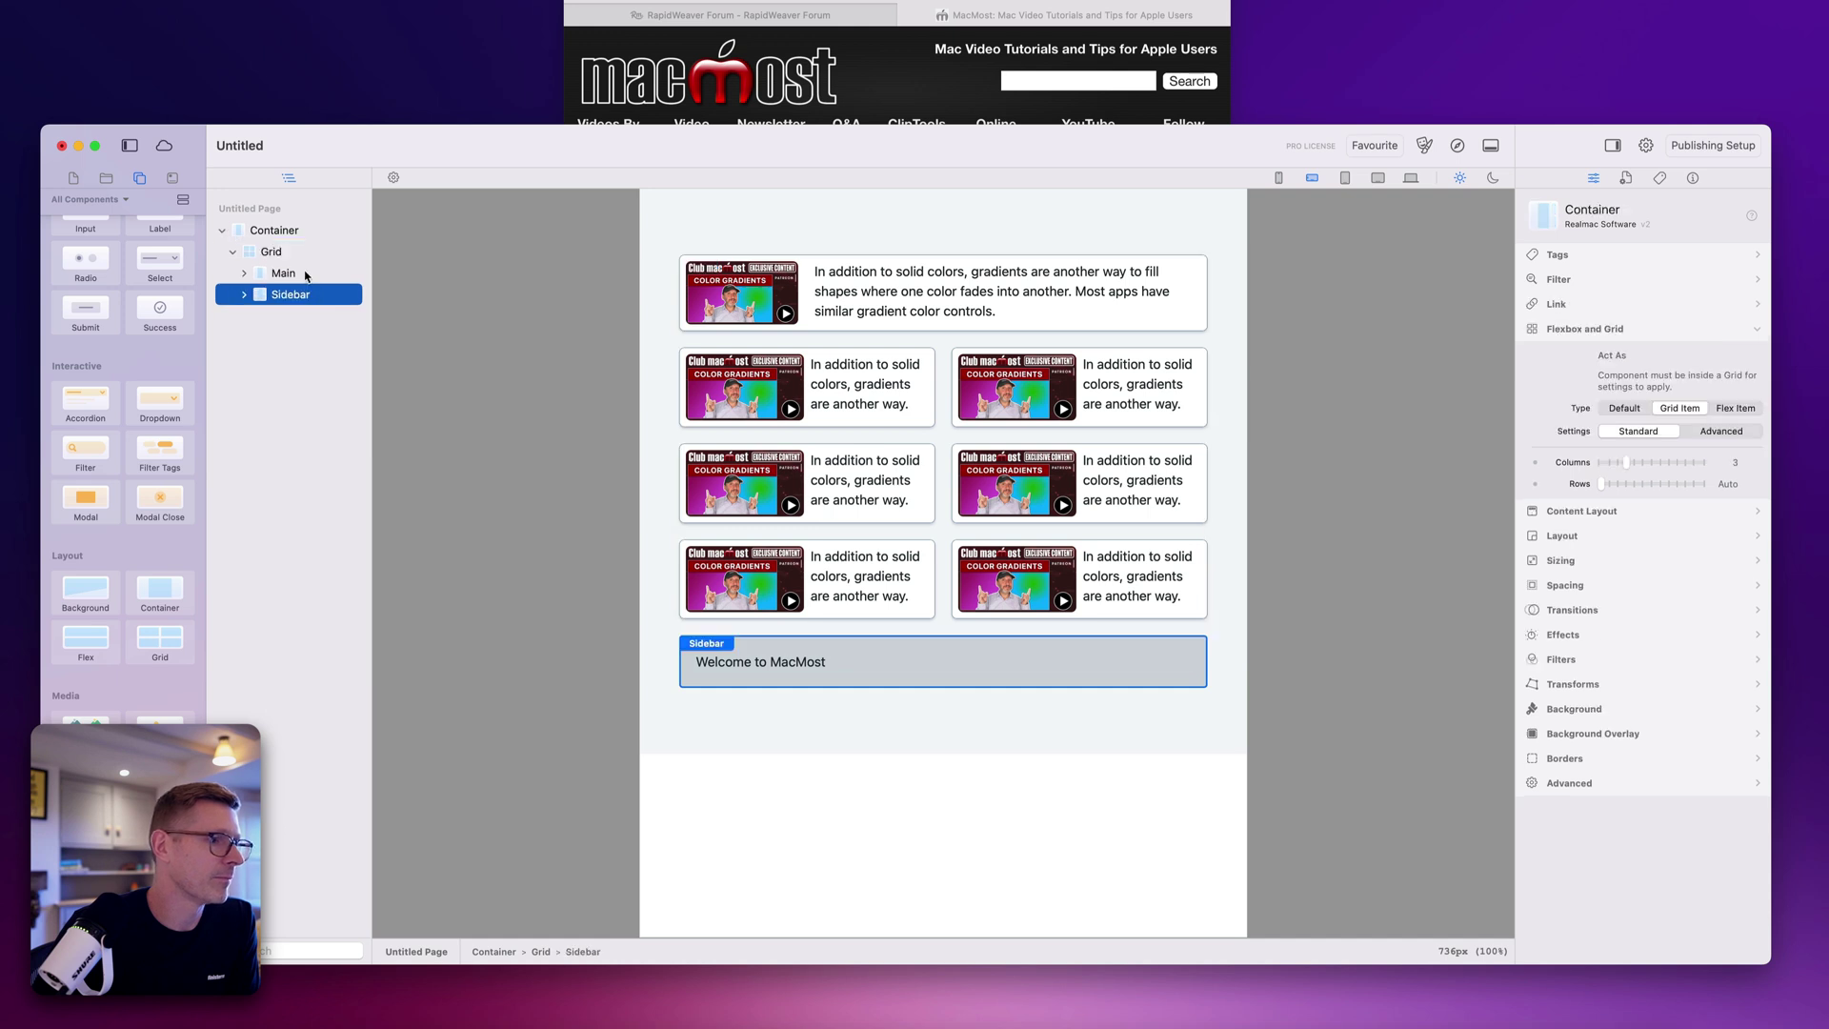
click(310, 274)
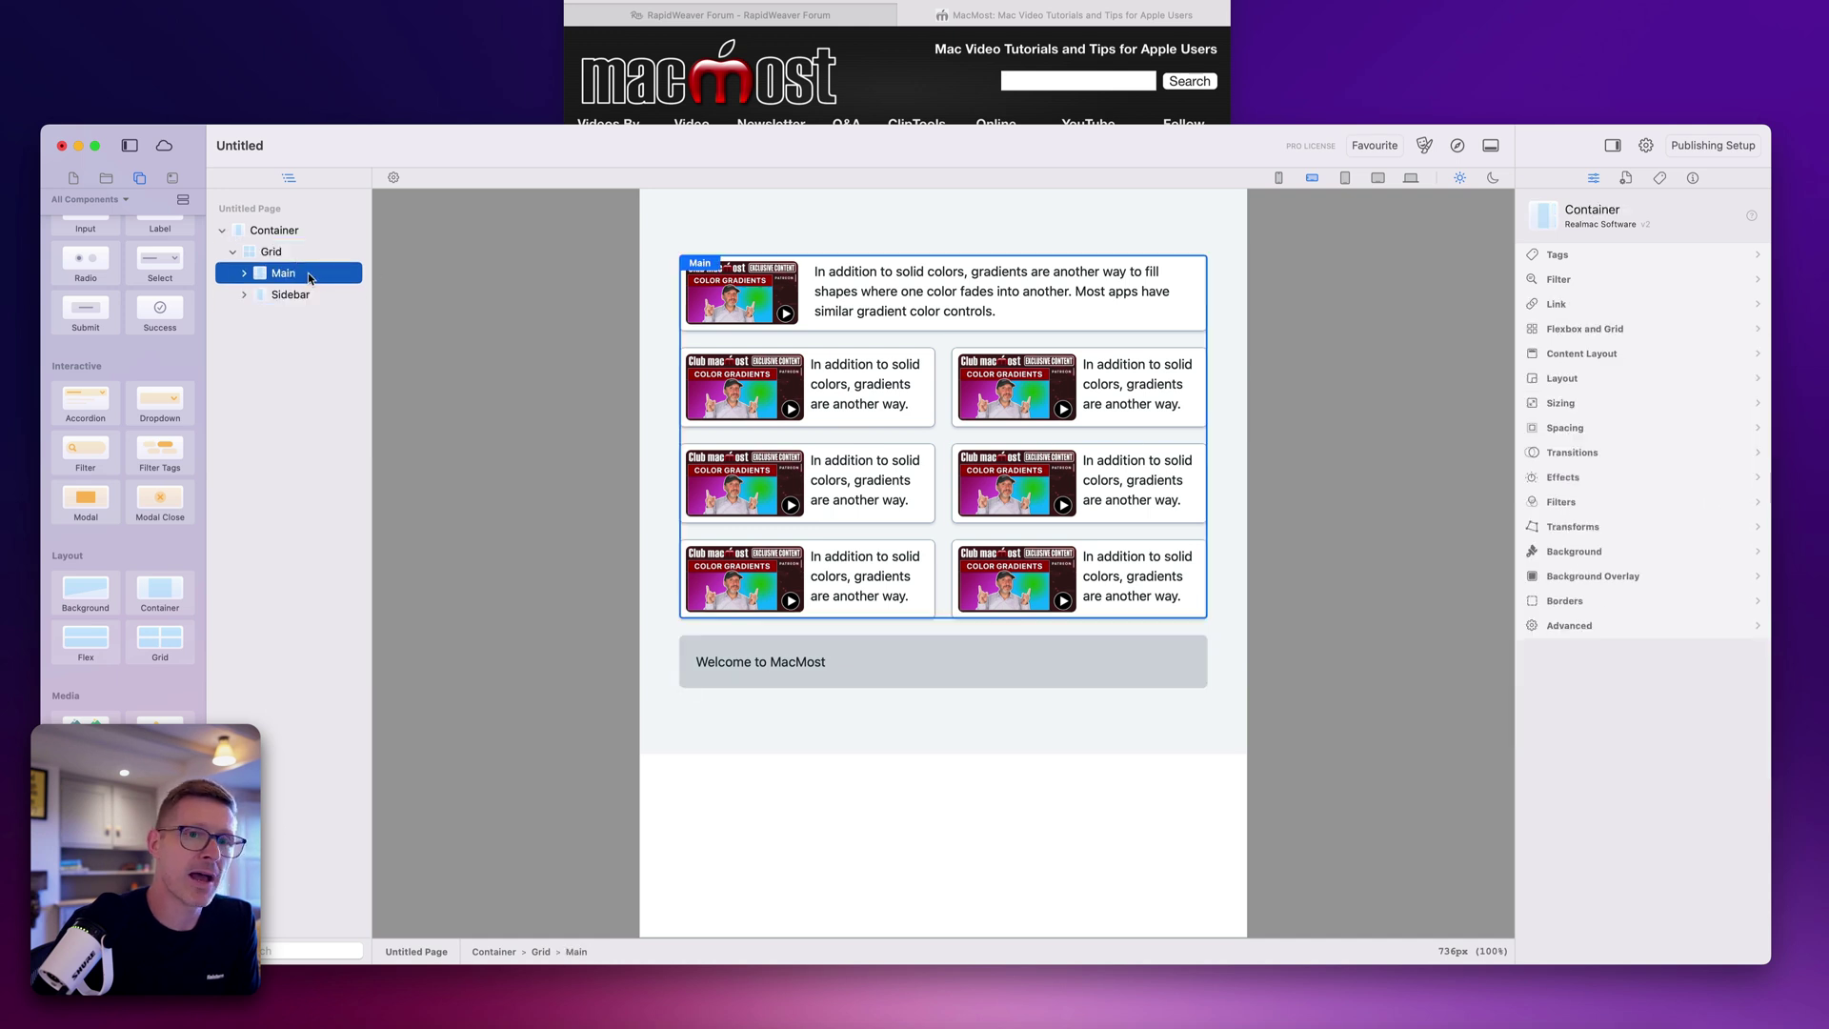
click(1617, 355)
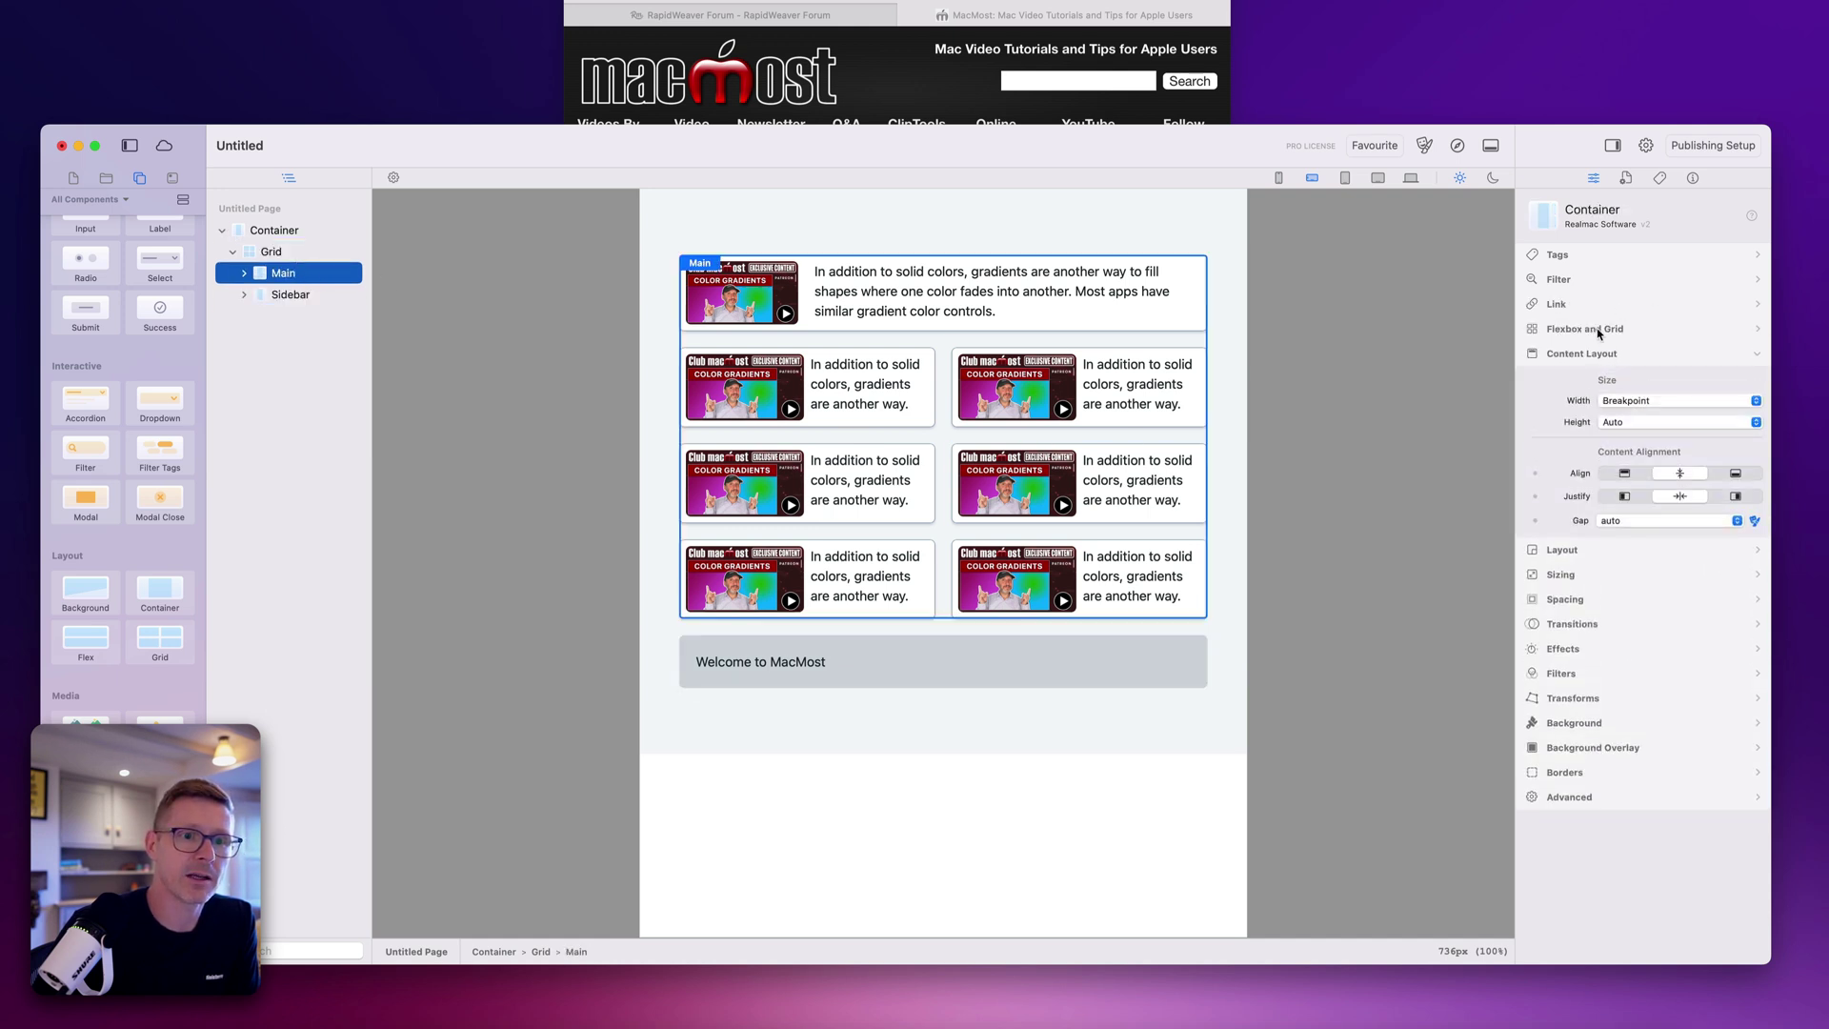
click(1599, 330)
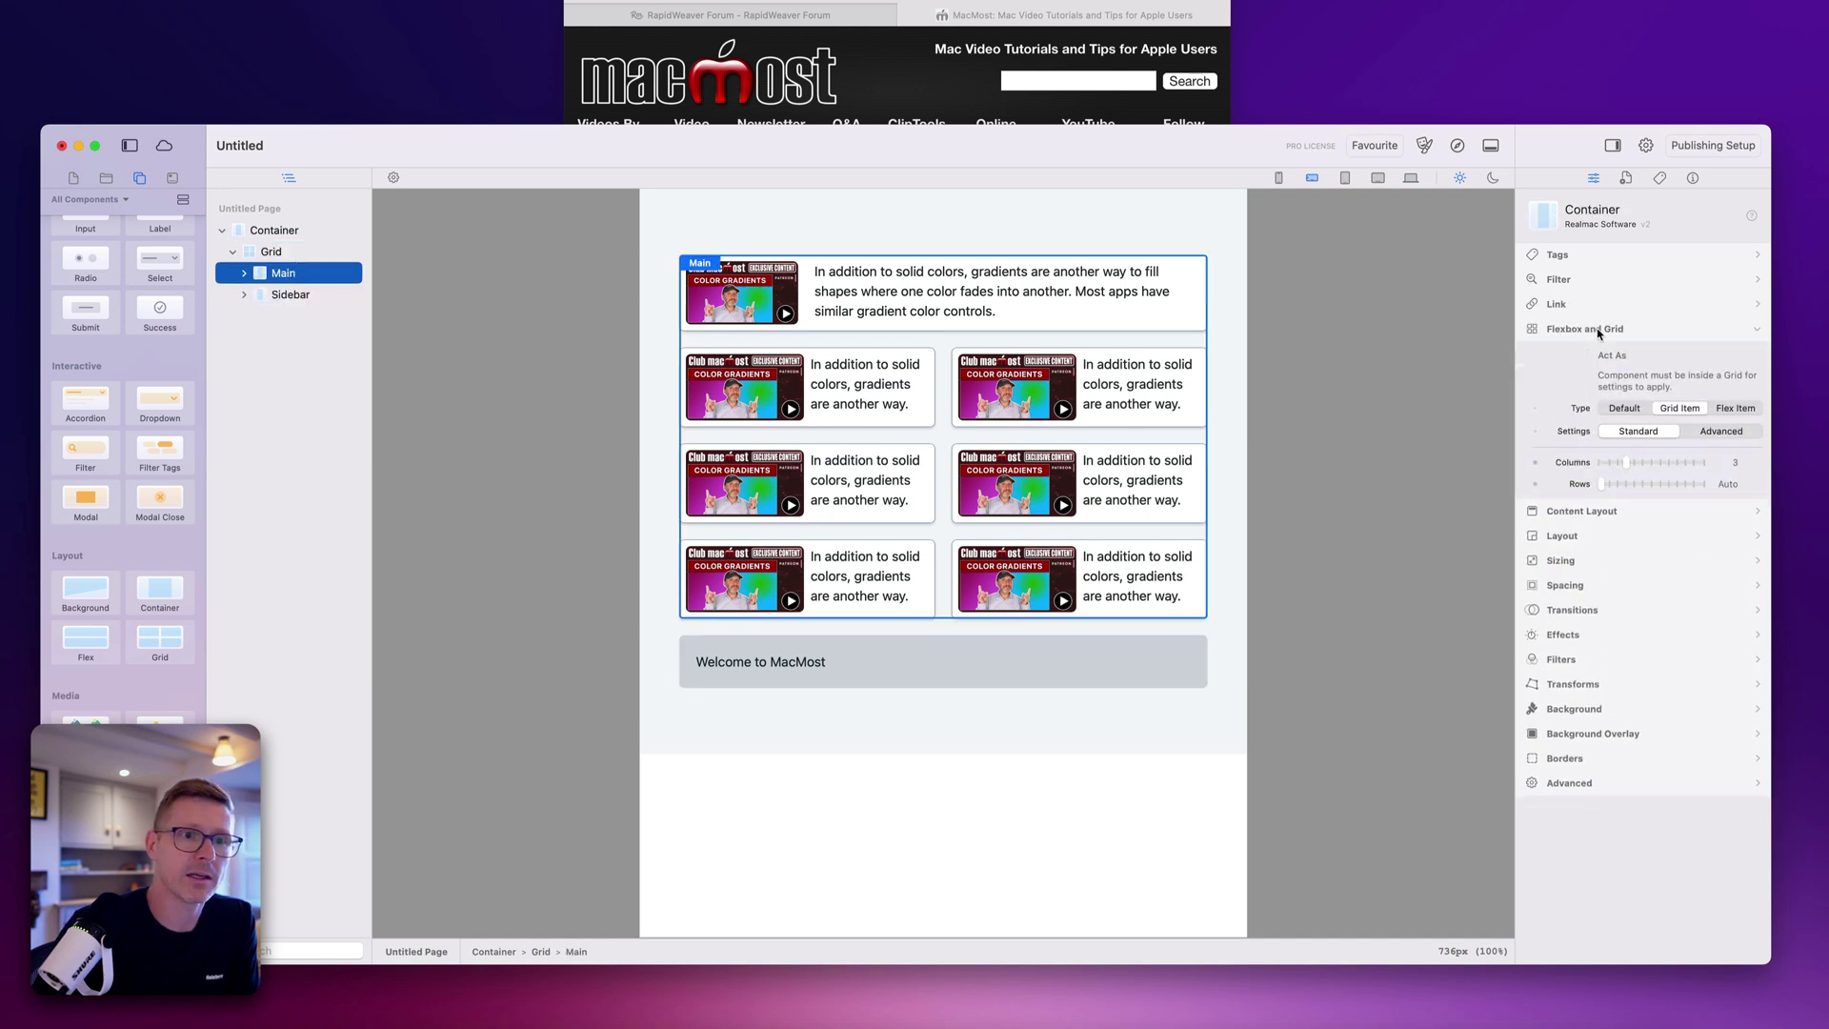
drag(1608, 464, 1551, 464)
click(1615, 465)
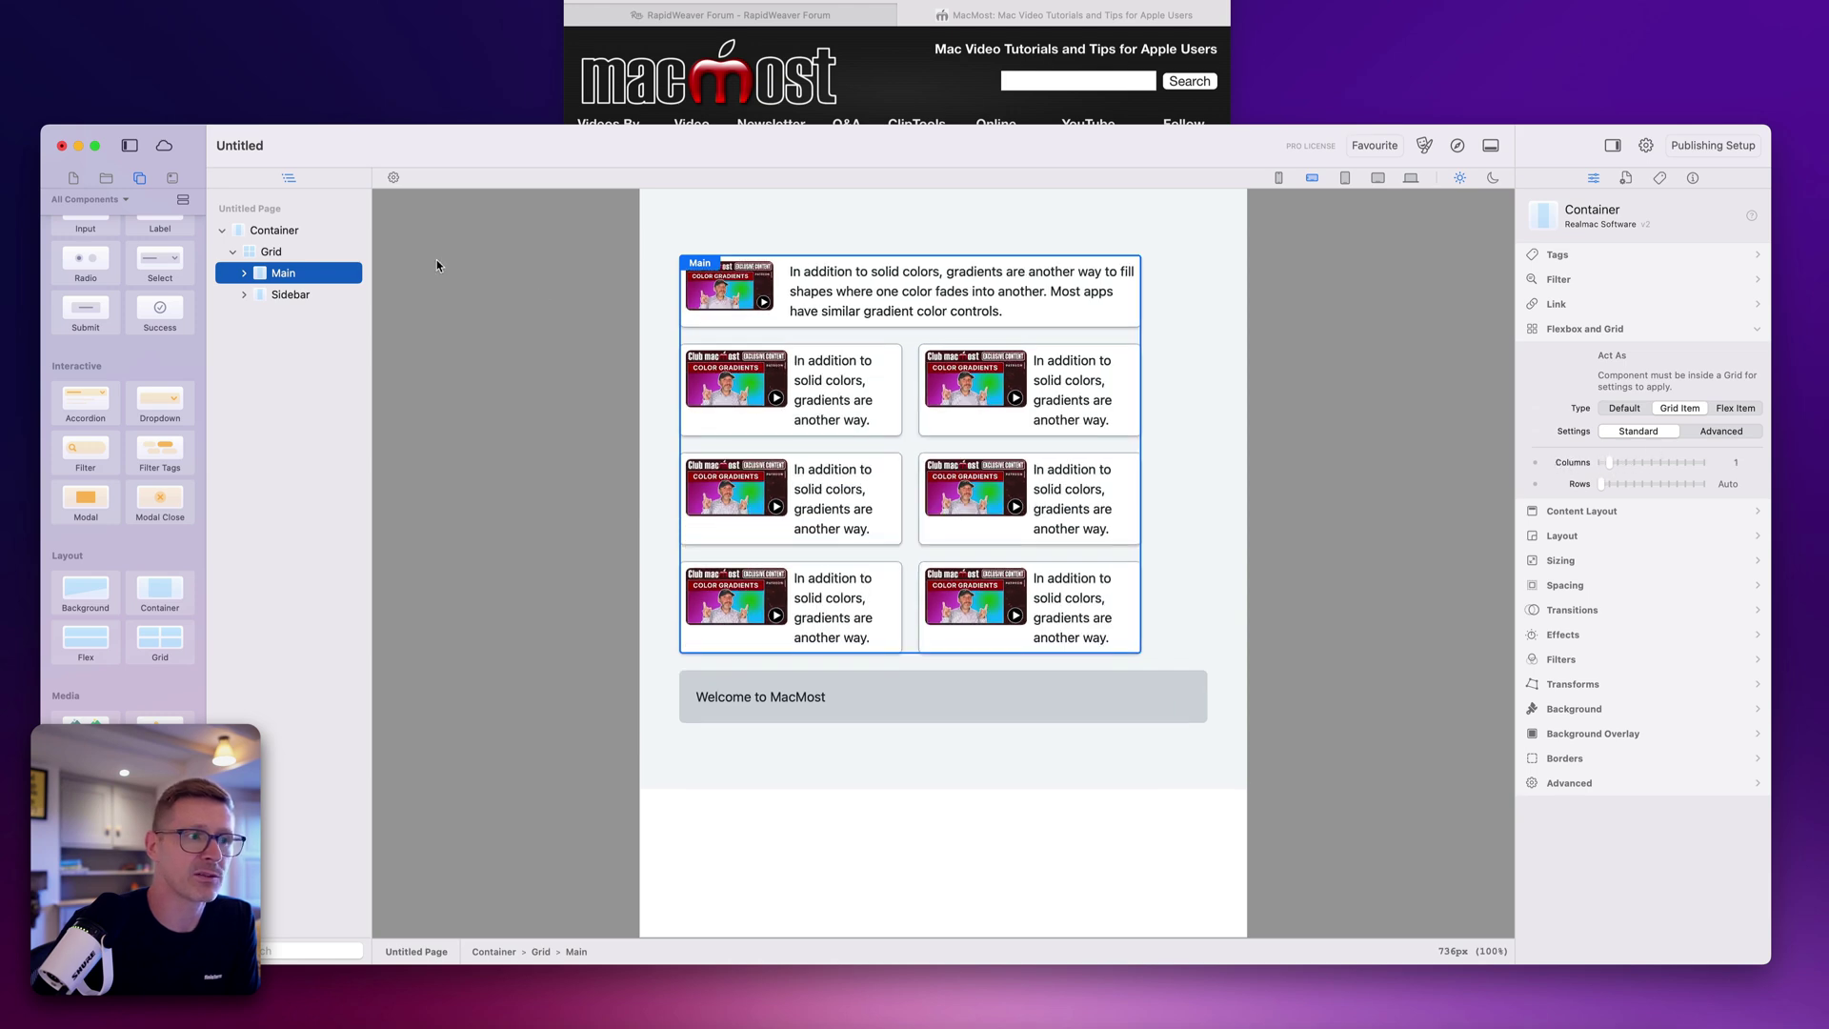
click(278, 301)
click(1614, 464)
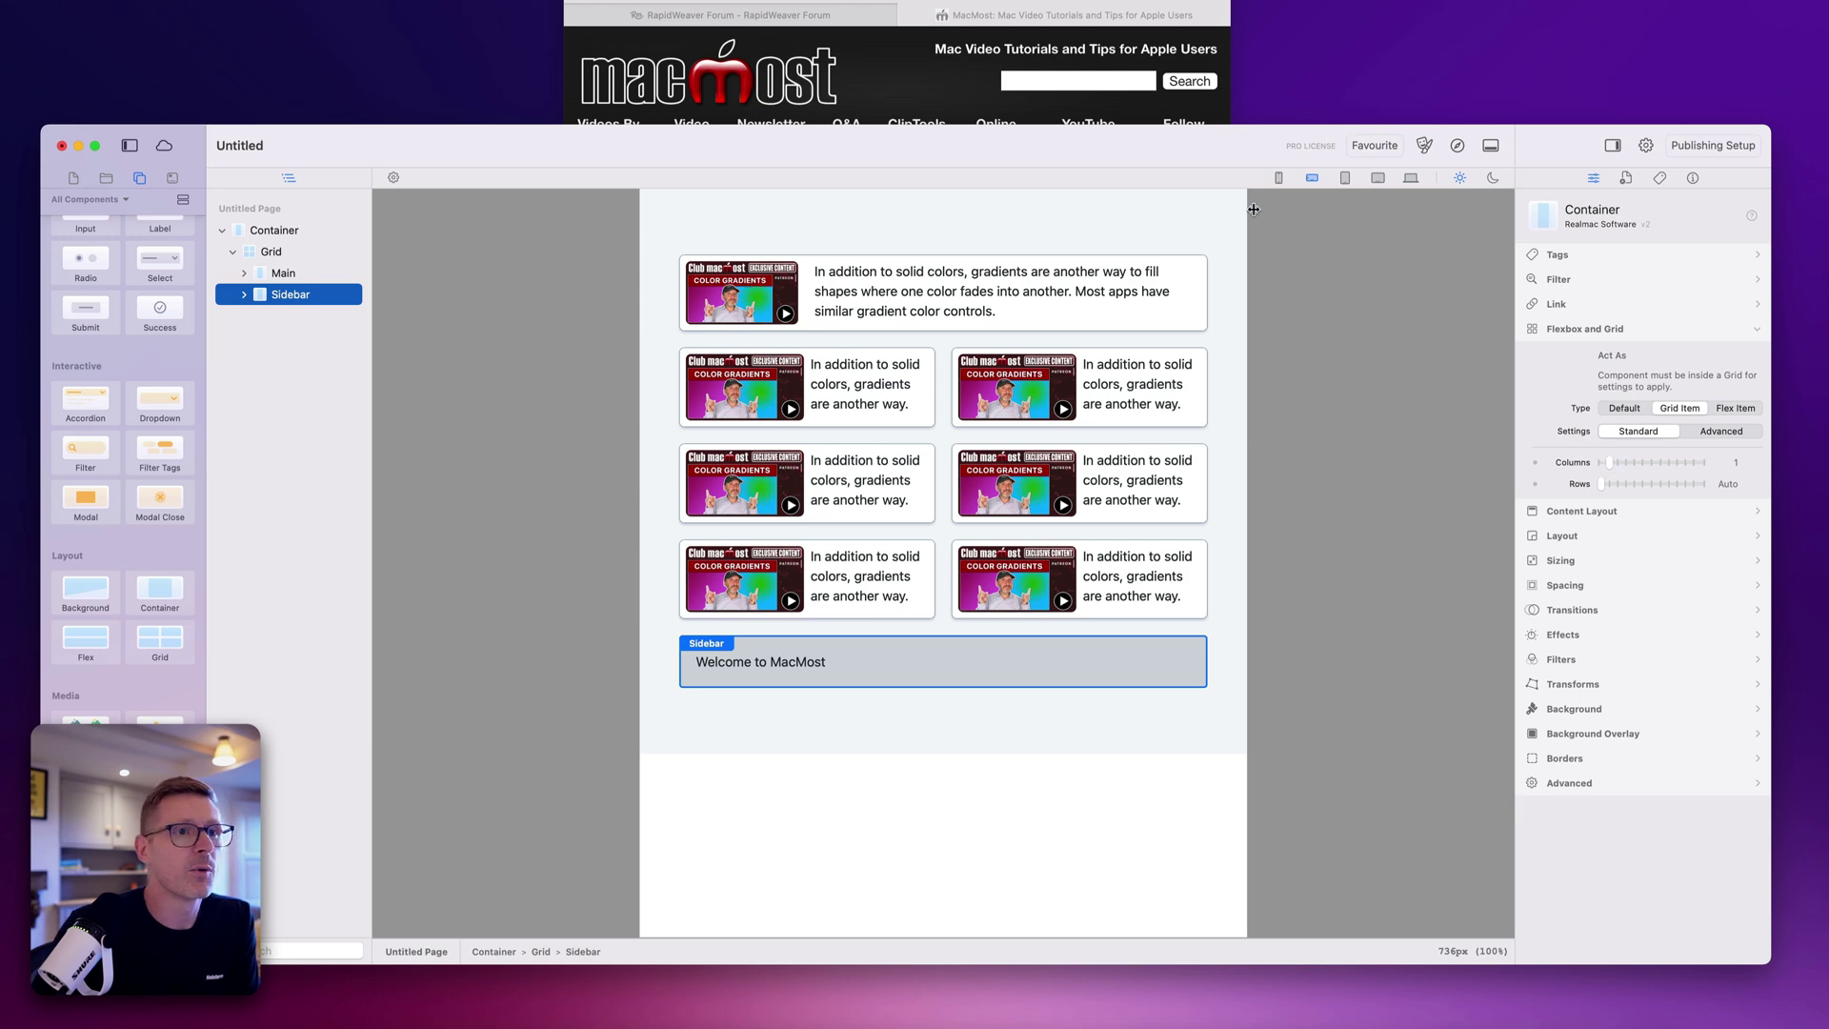
Step: At the wider breakpoint, make Main span three columns
drag(1247, 215, 1347, 228)
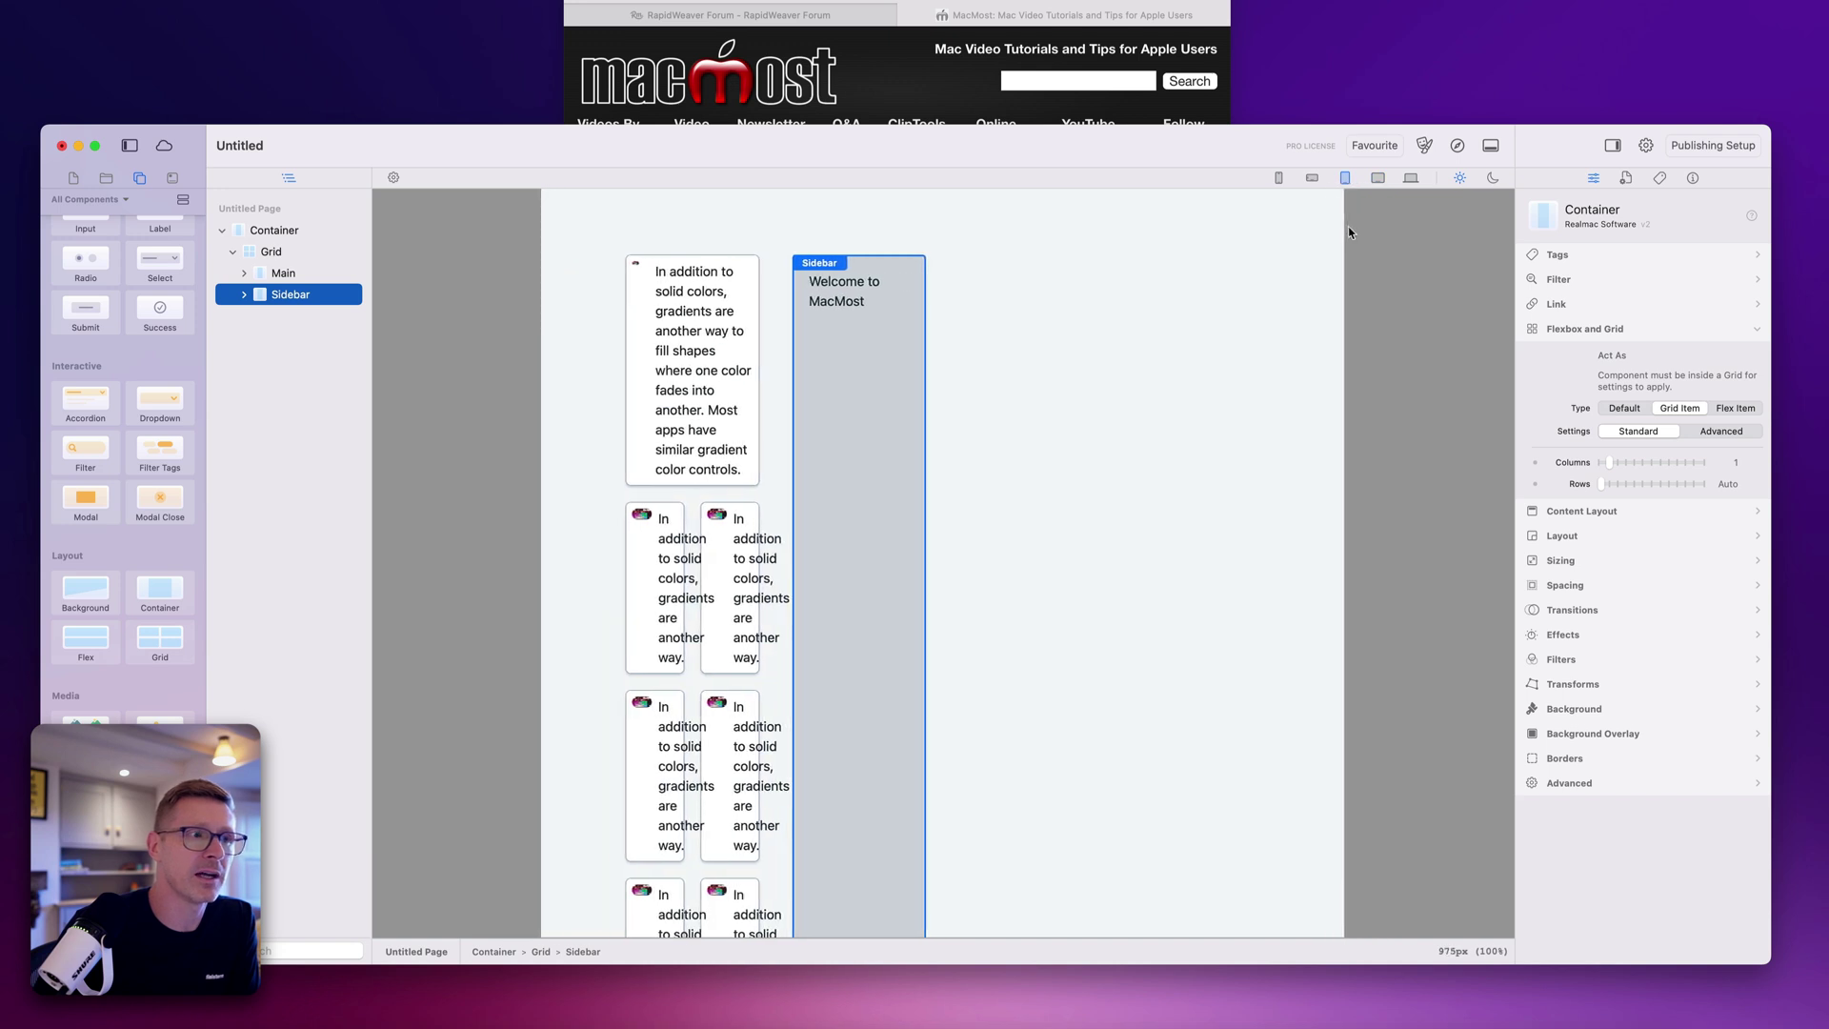
click(307, 231)
click(308, 251)
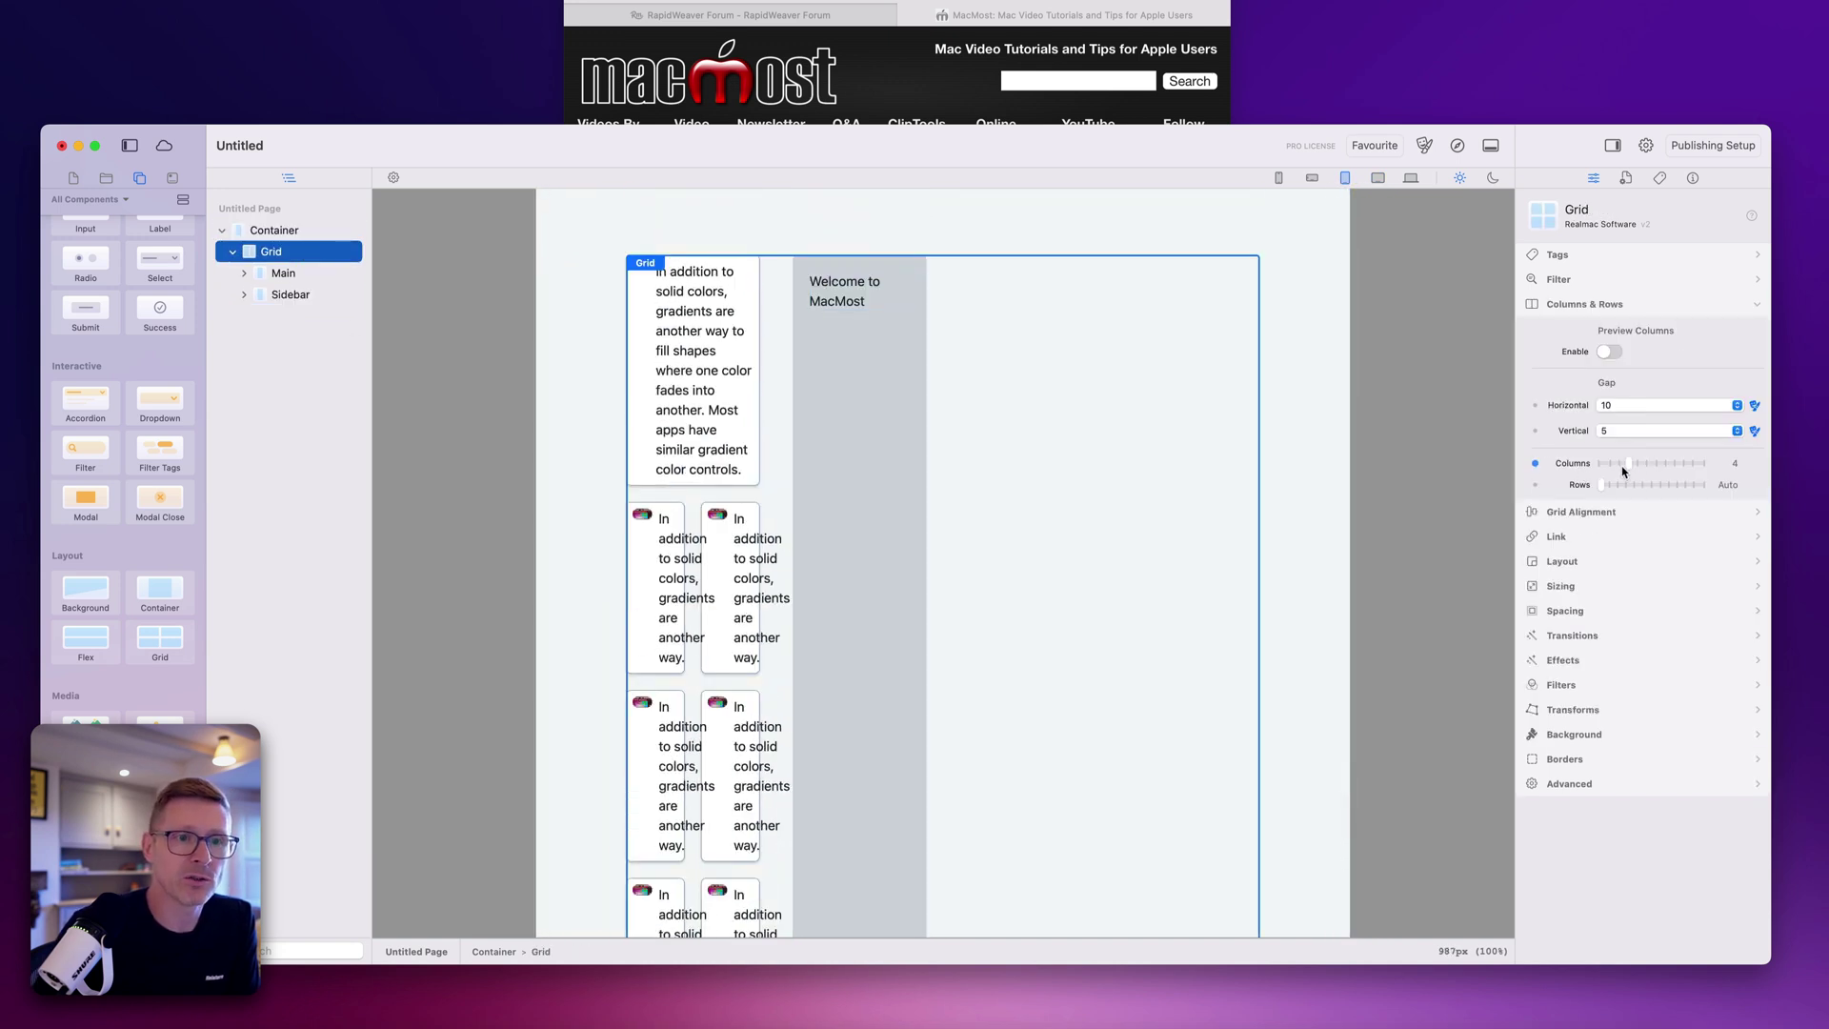
click(282, 276)
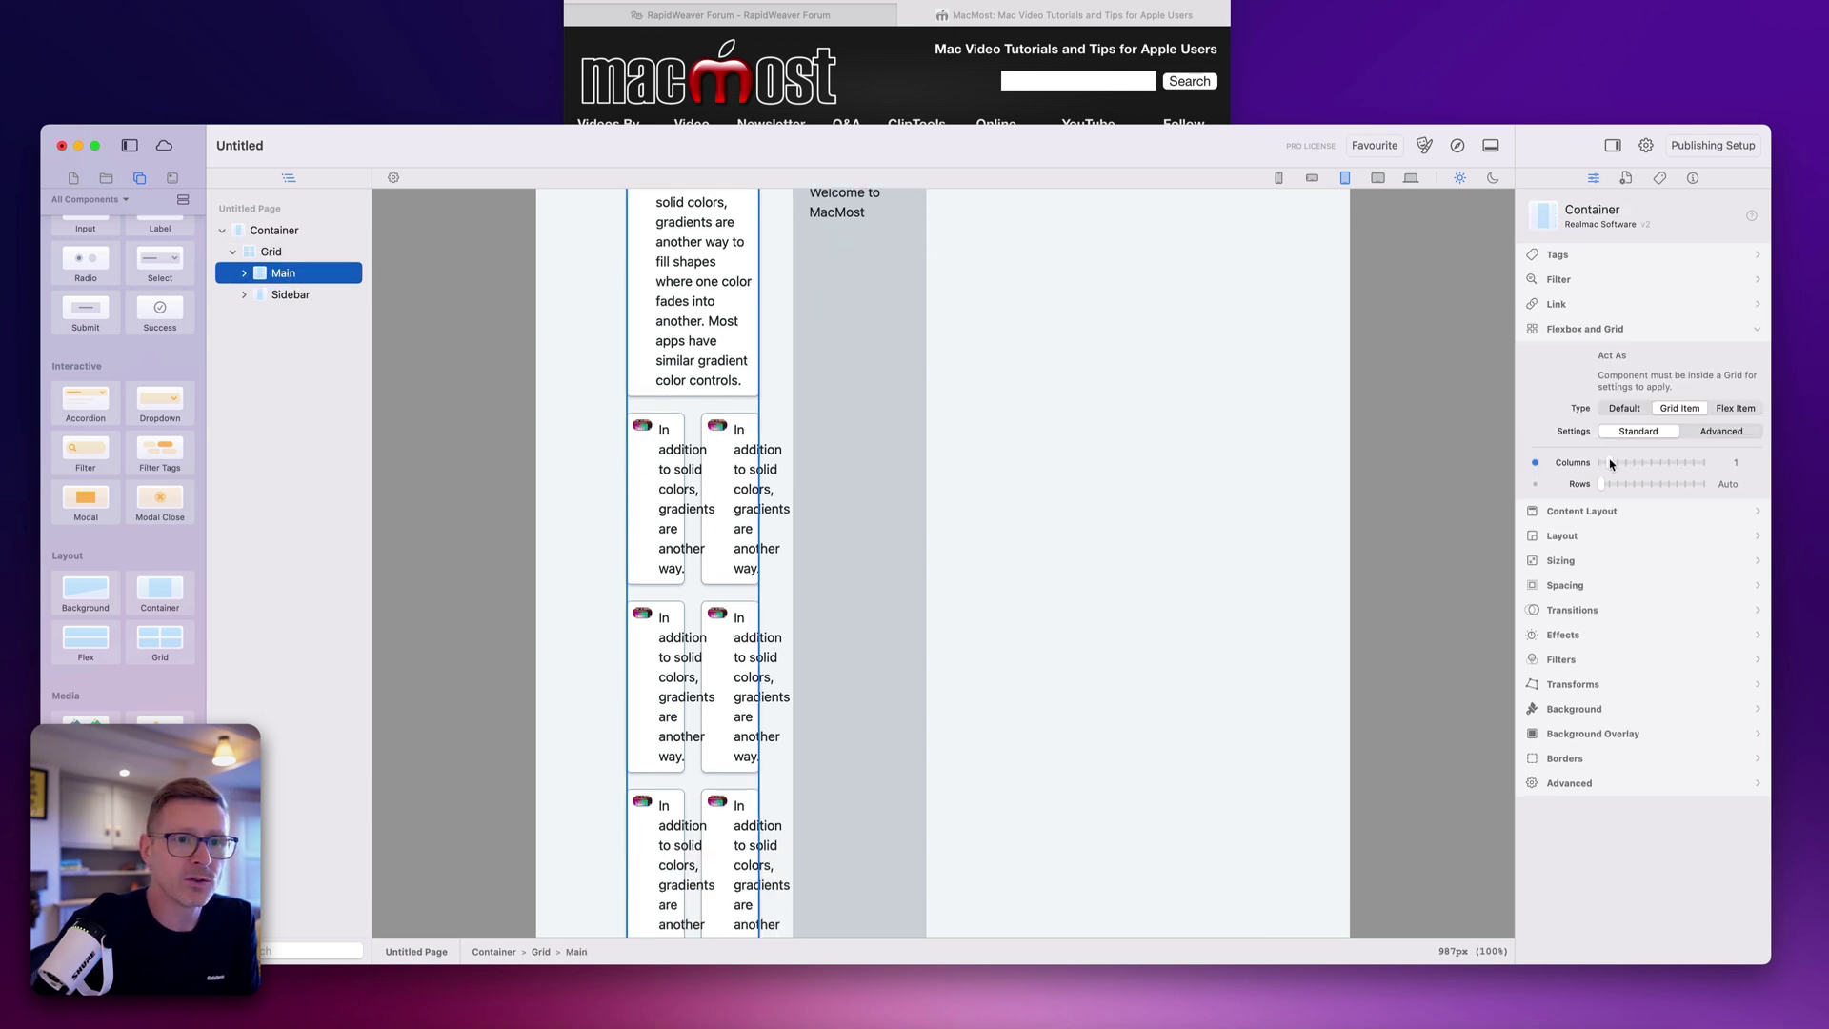
drag(1610, 464, 1629, 465)
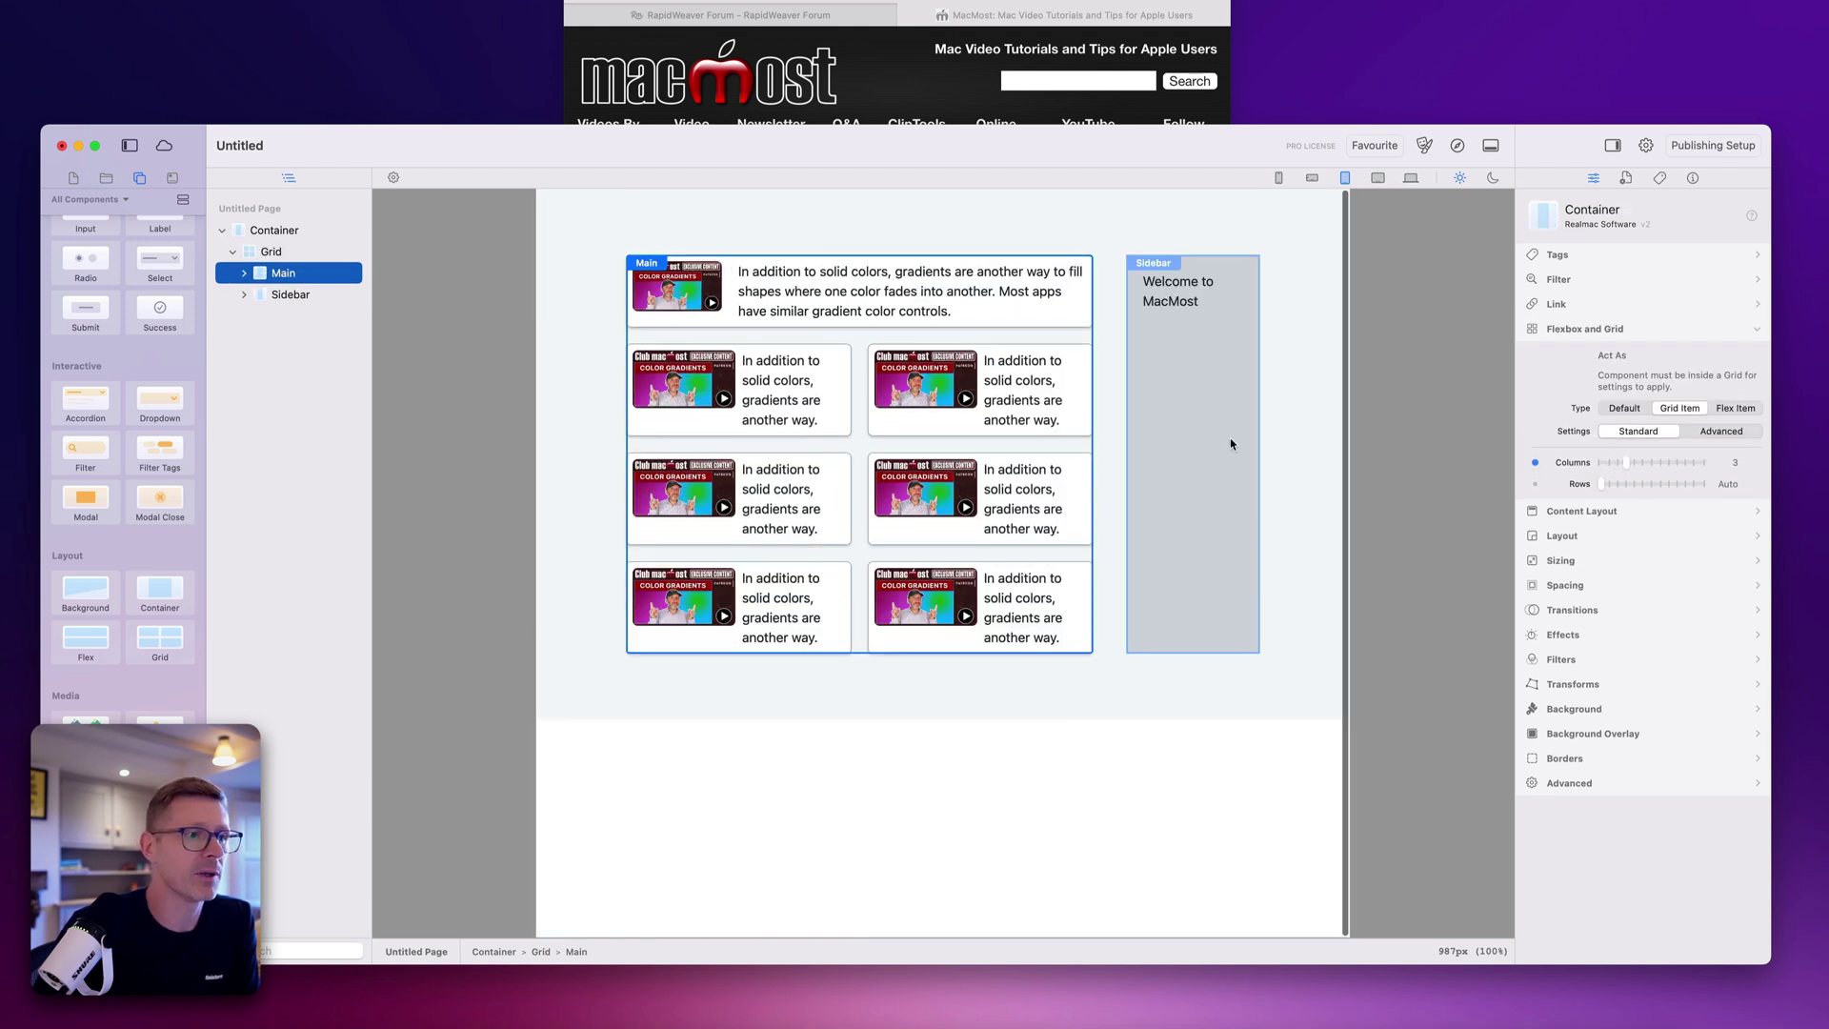
drag(1359, 315, 1519, 359)
Step: Set the page container's left and right padding to 5
click(1192, 220)
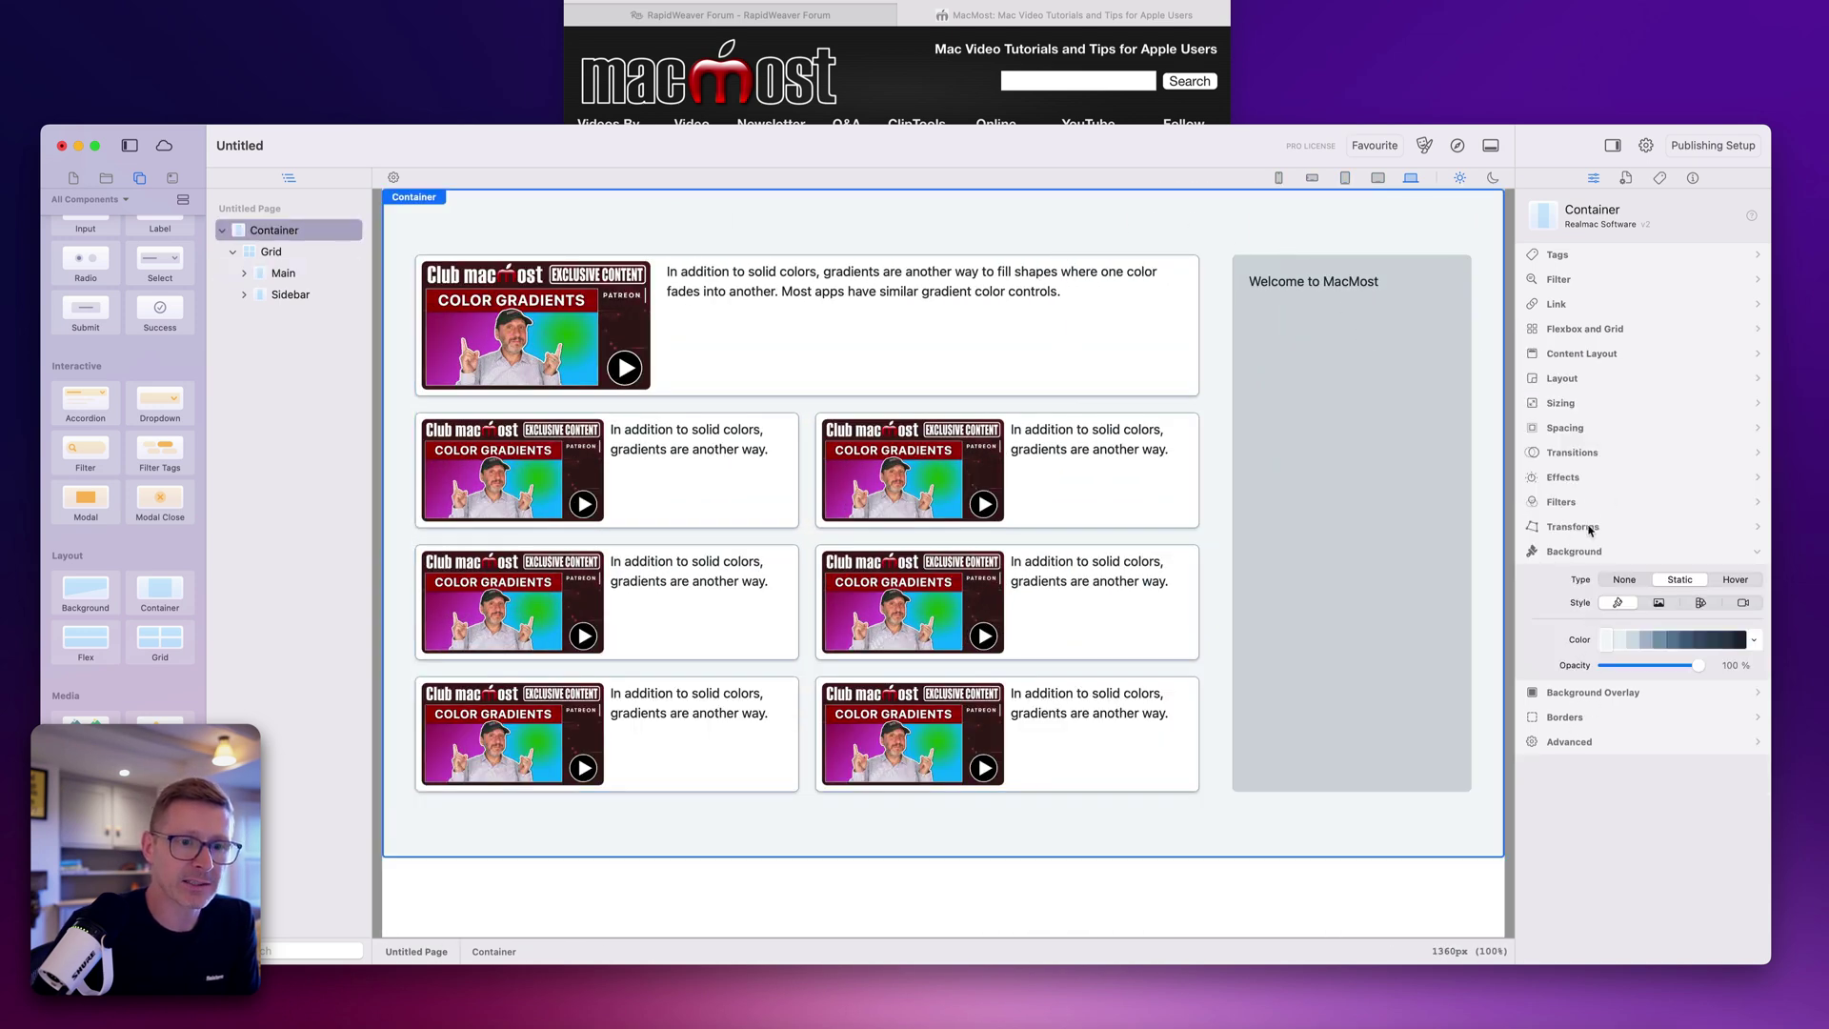
click(1593, 435)
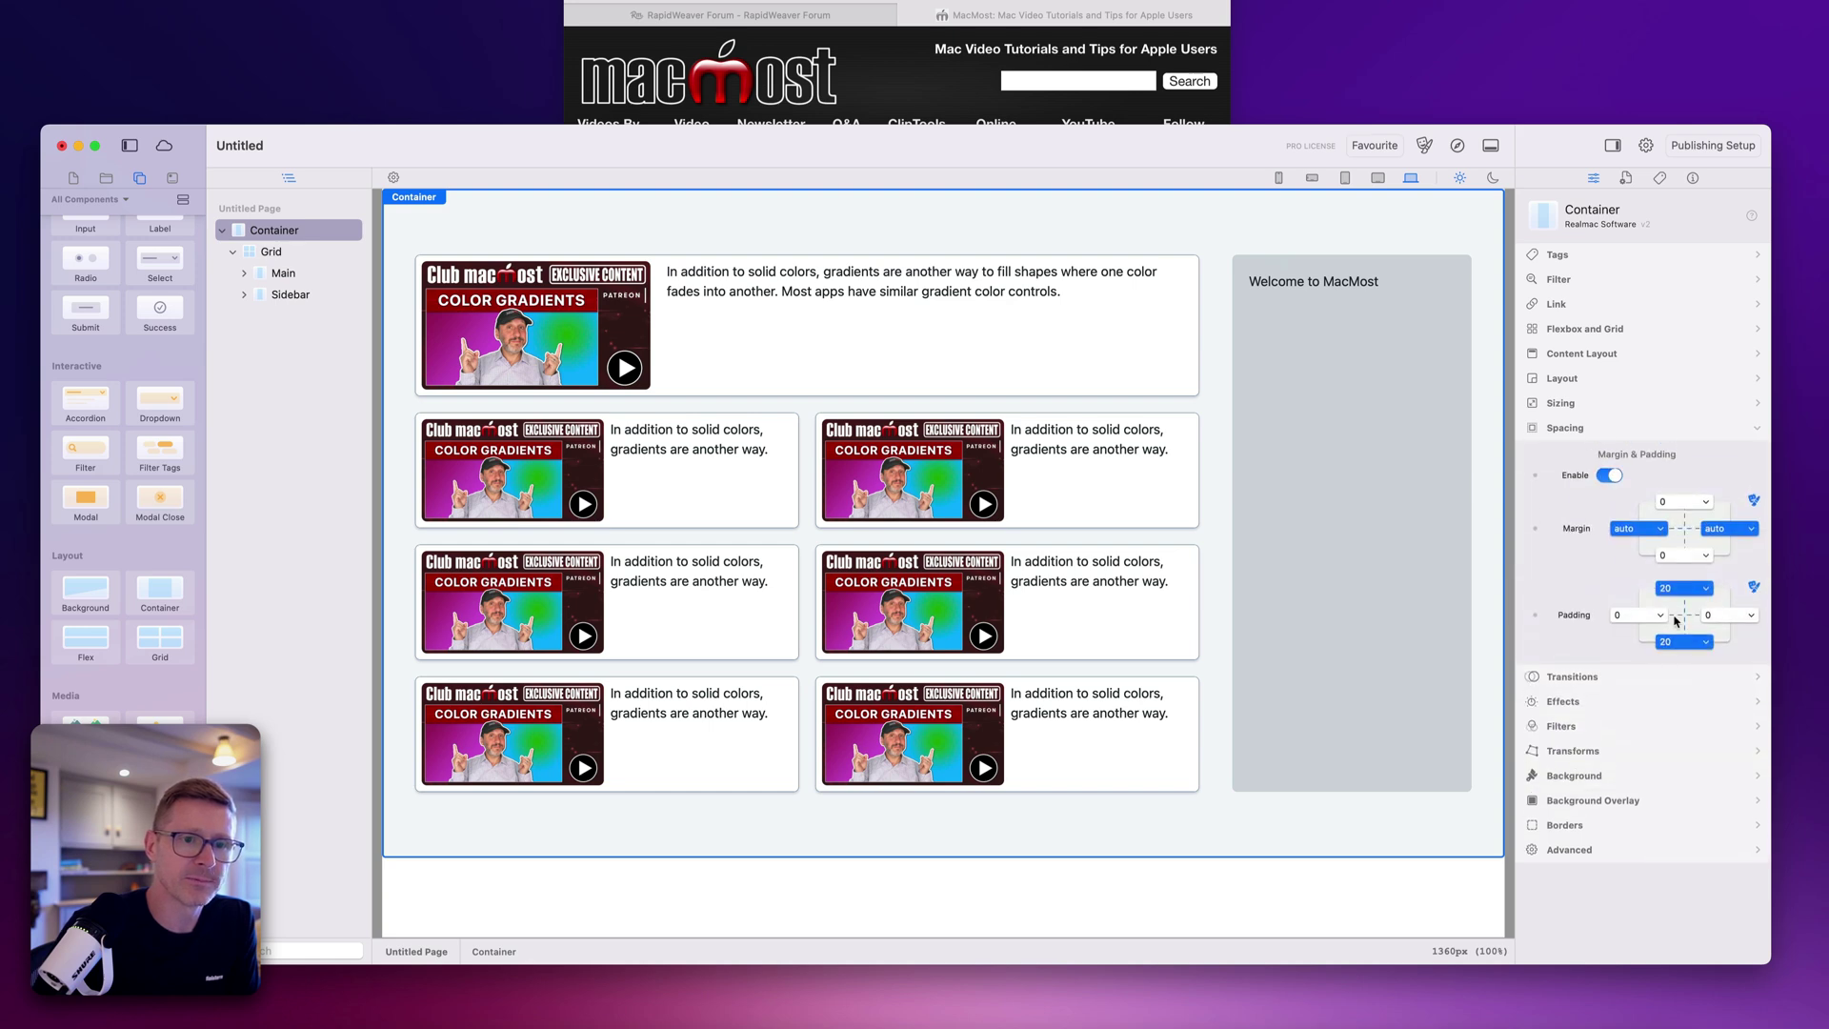
click(1660, 615)
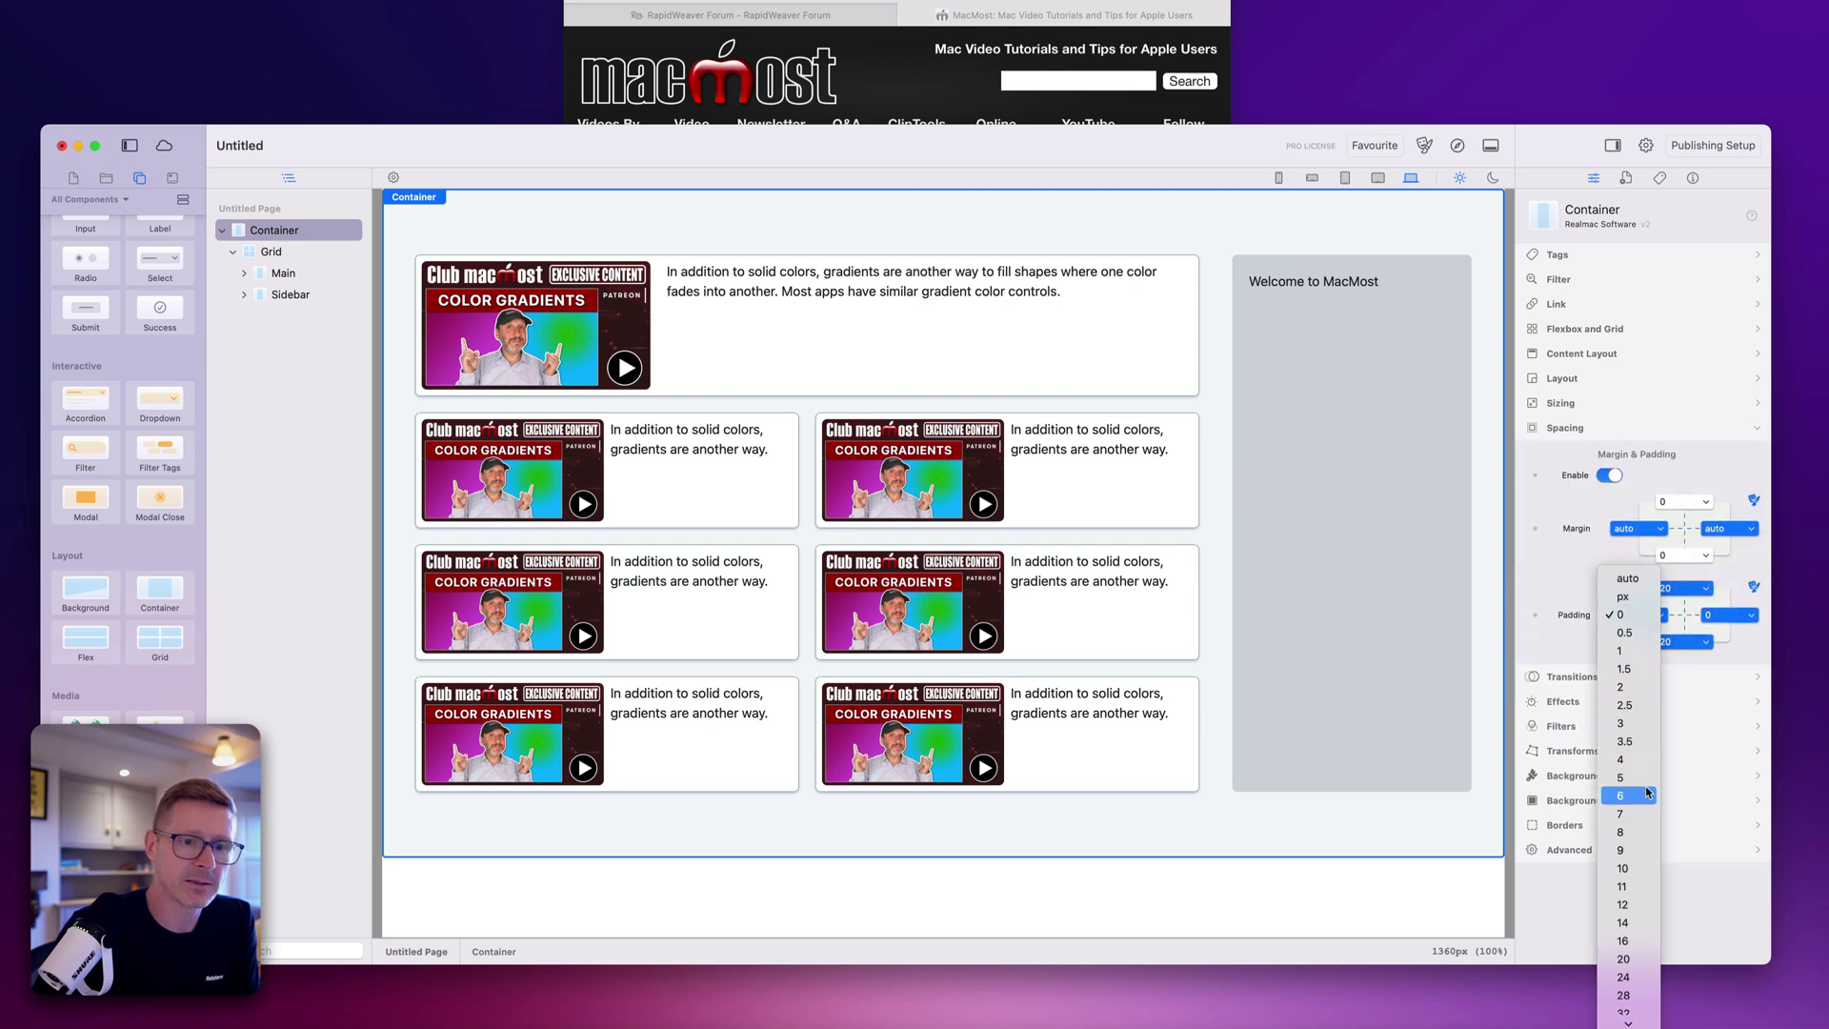
click(1632, 780)
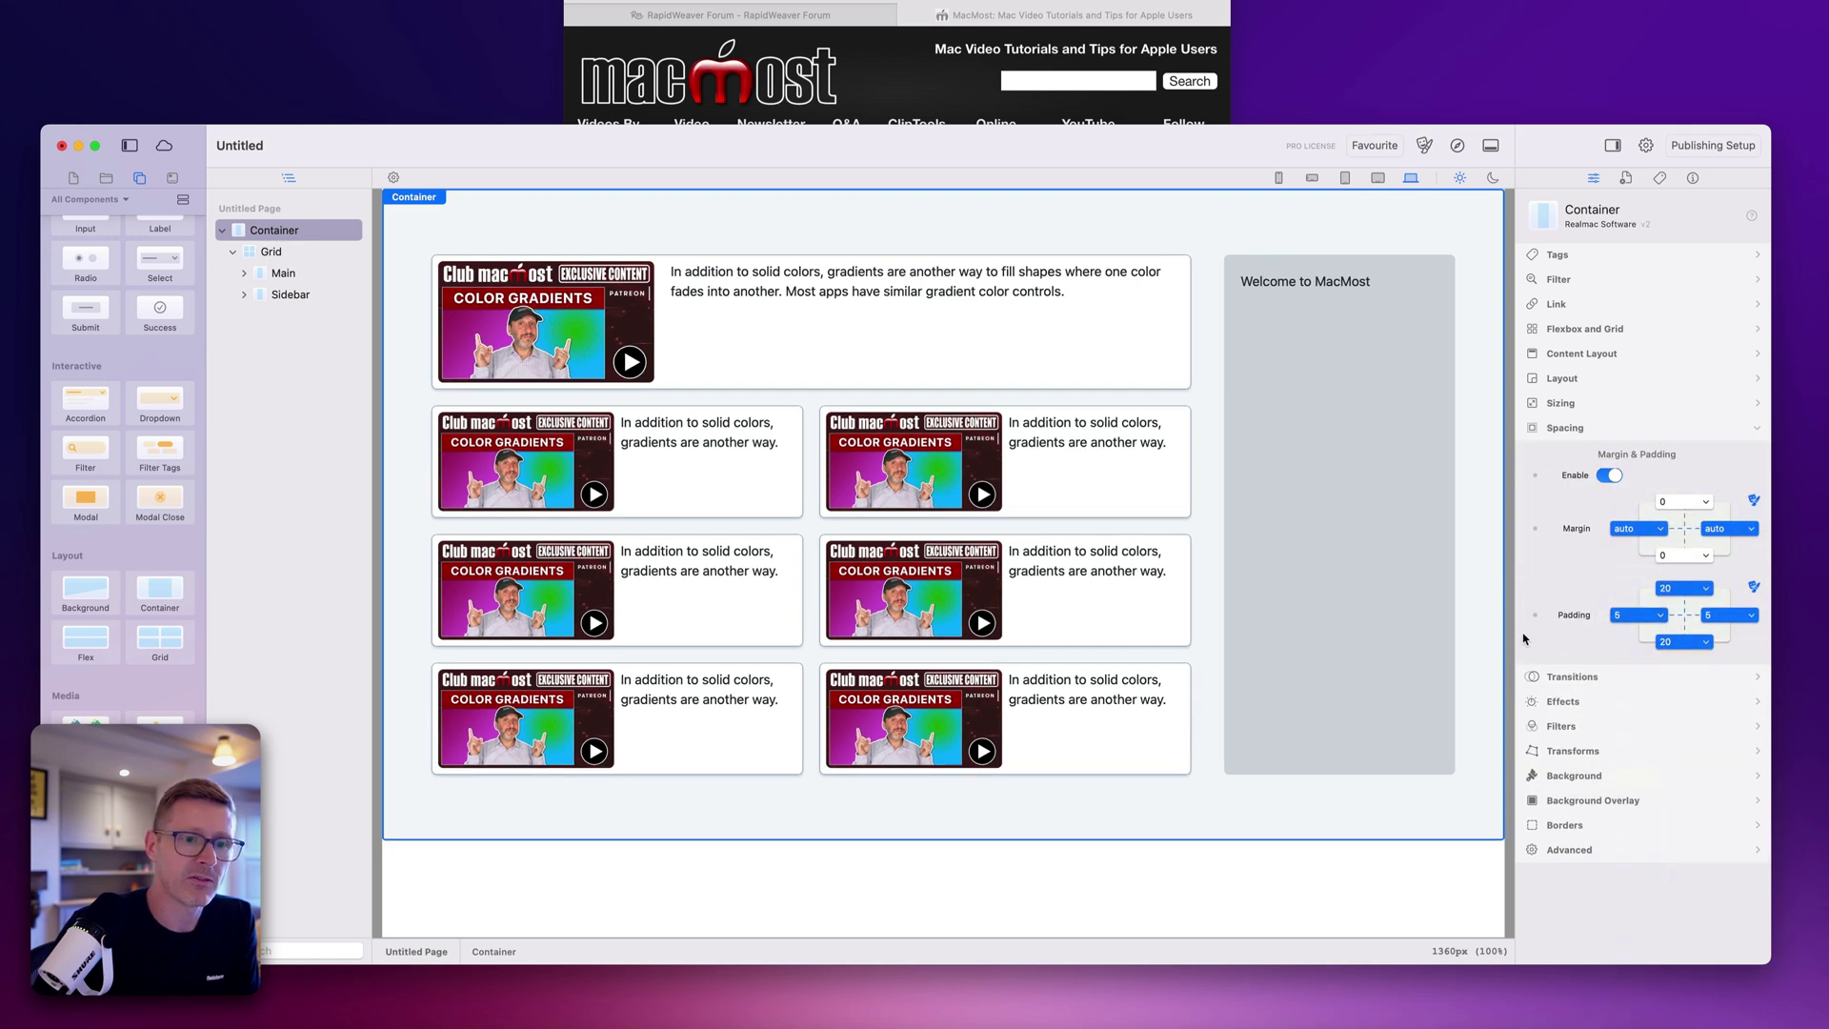
drag(1506, 635, 1256, 591)
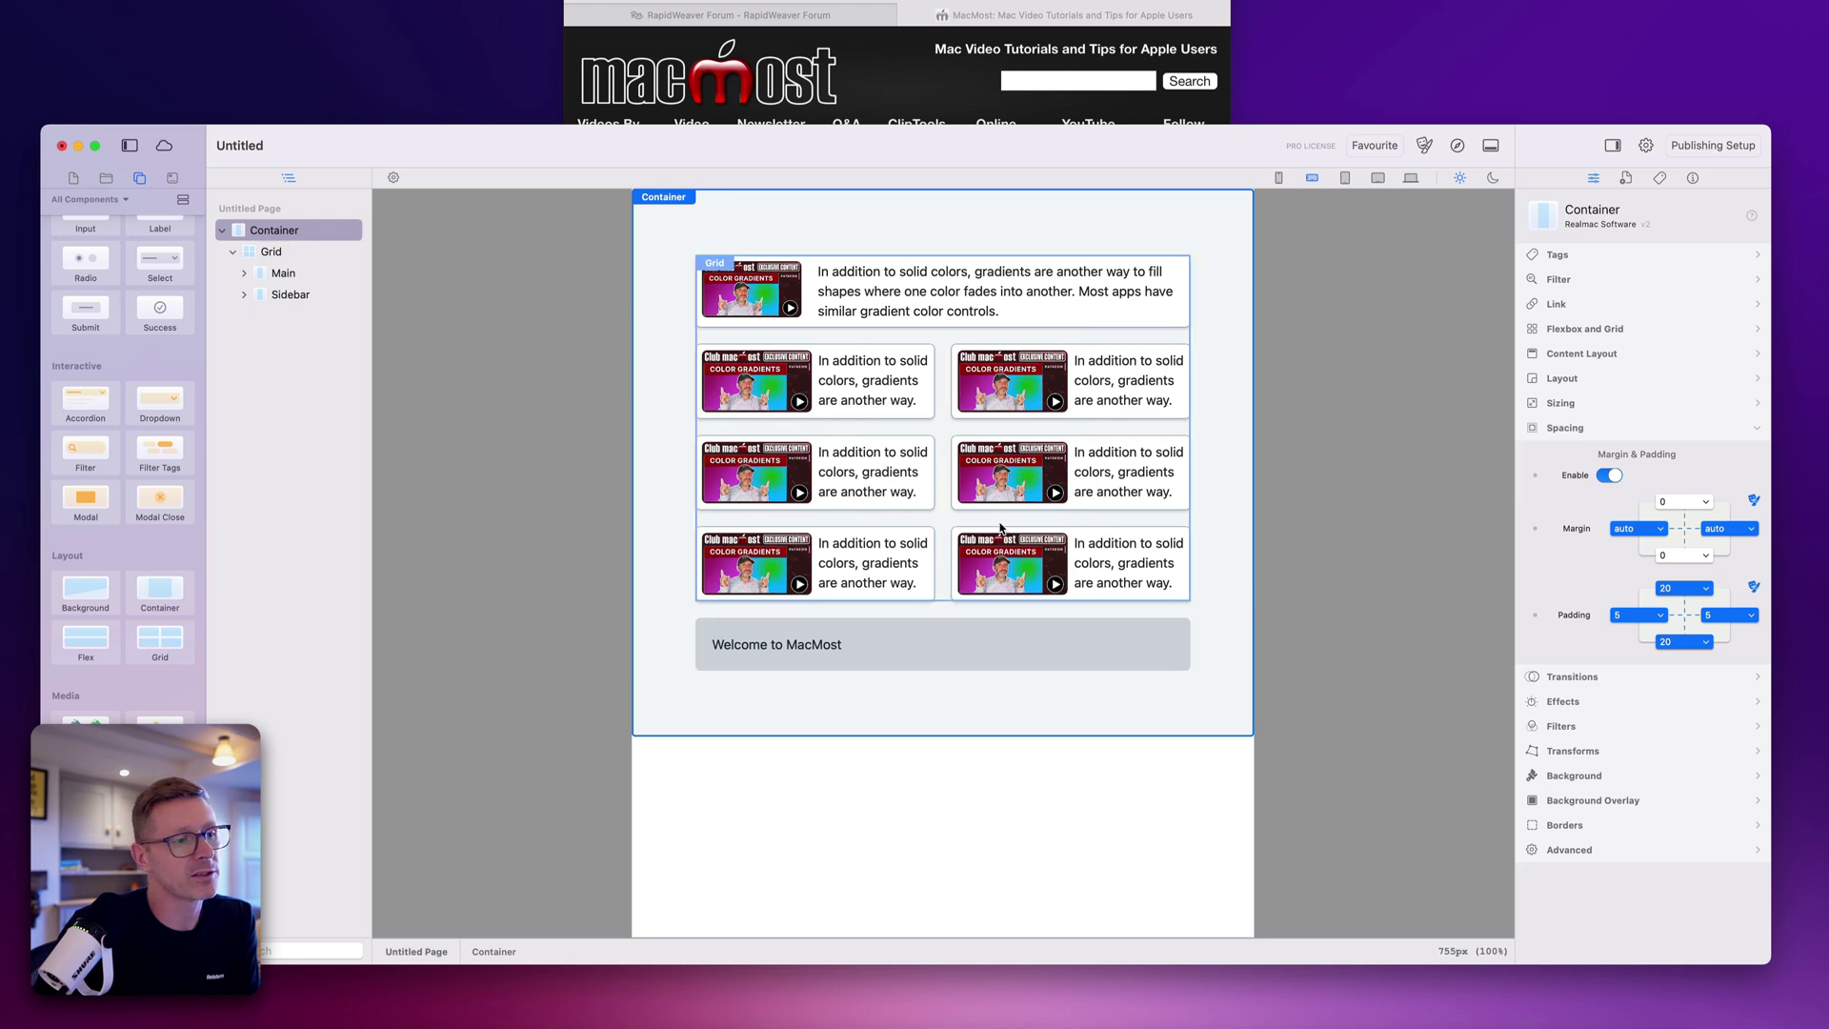
Step: Open the How to Design This? forum thread in Safari and highlight its tablet-size requirement
click(733, 16)
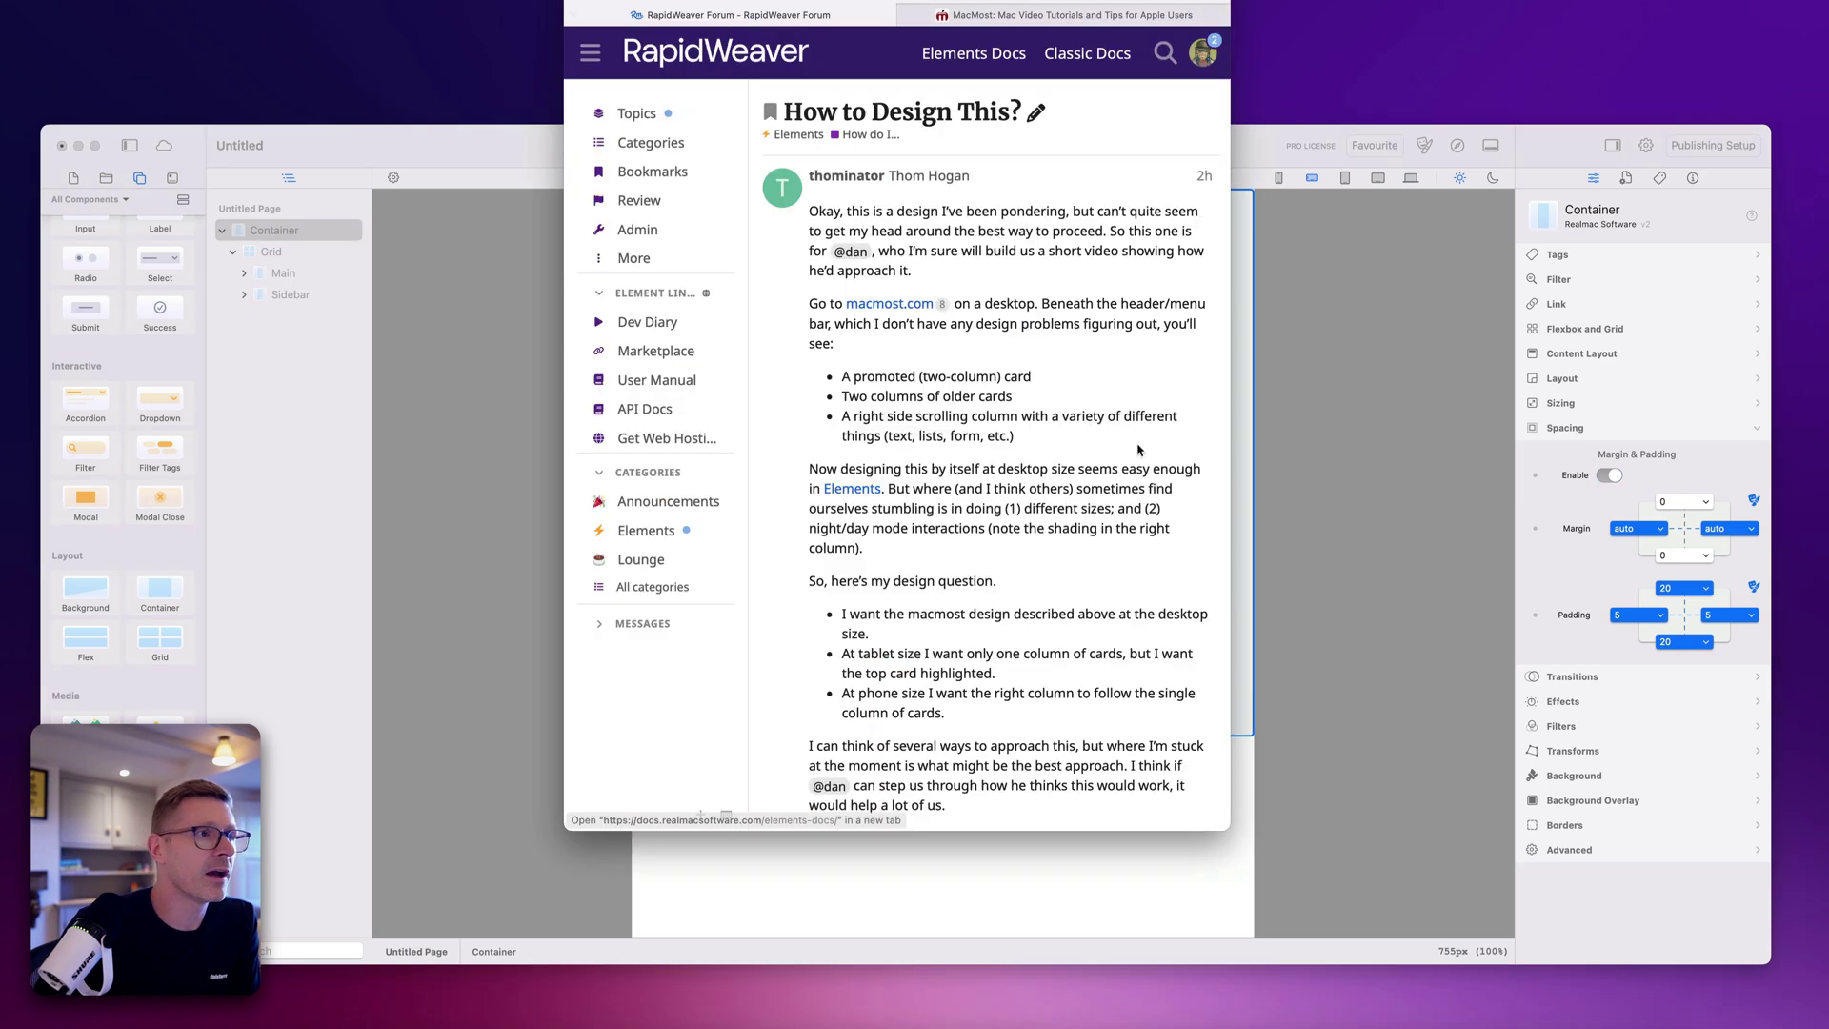
drag(1228, 821, 1612, 758)
drag(902, 528, 1452, 534)
Step: At phone width, set the inner card grid to a single column
click(1403, 834)
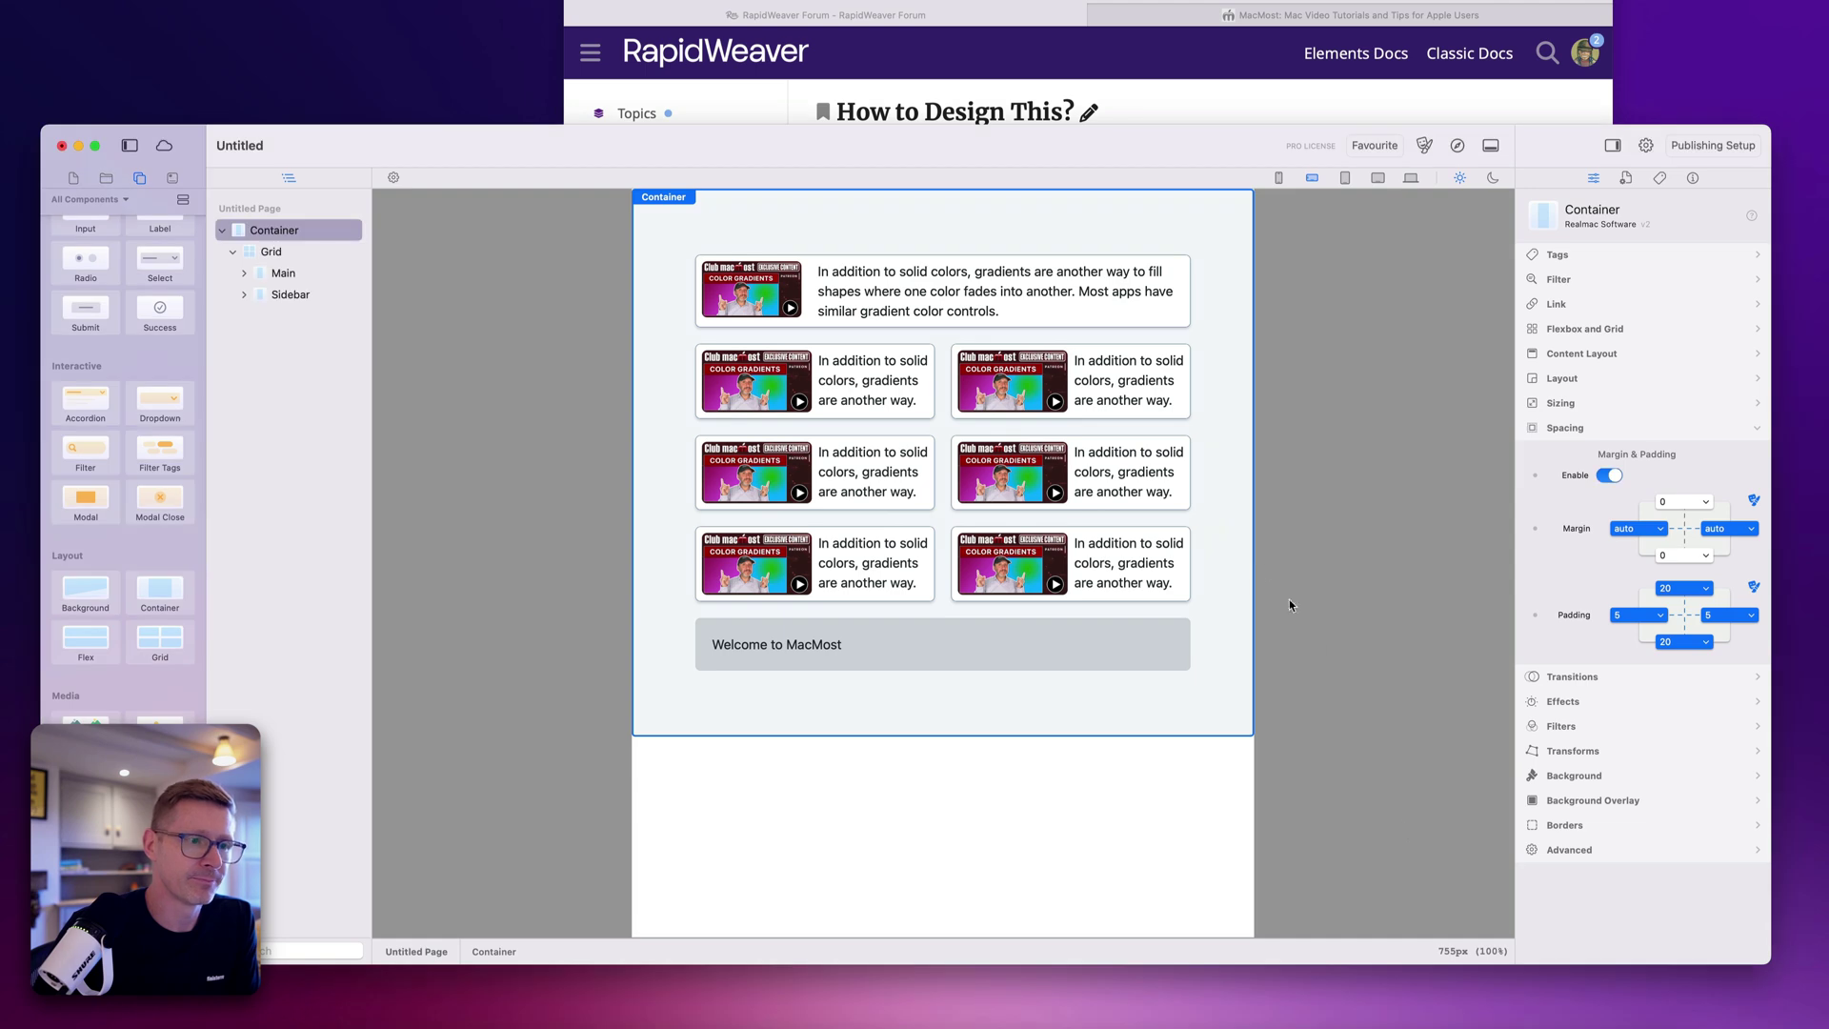
drag(1259, 568, 1241, 511)
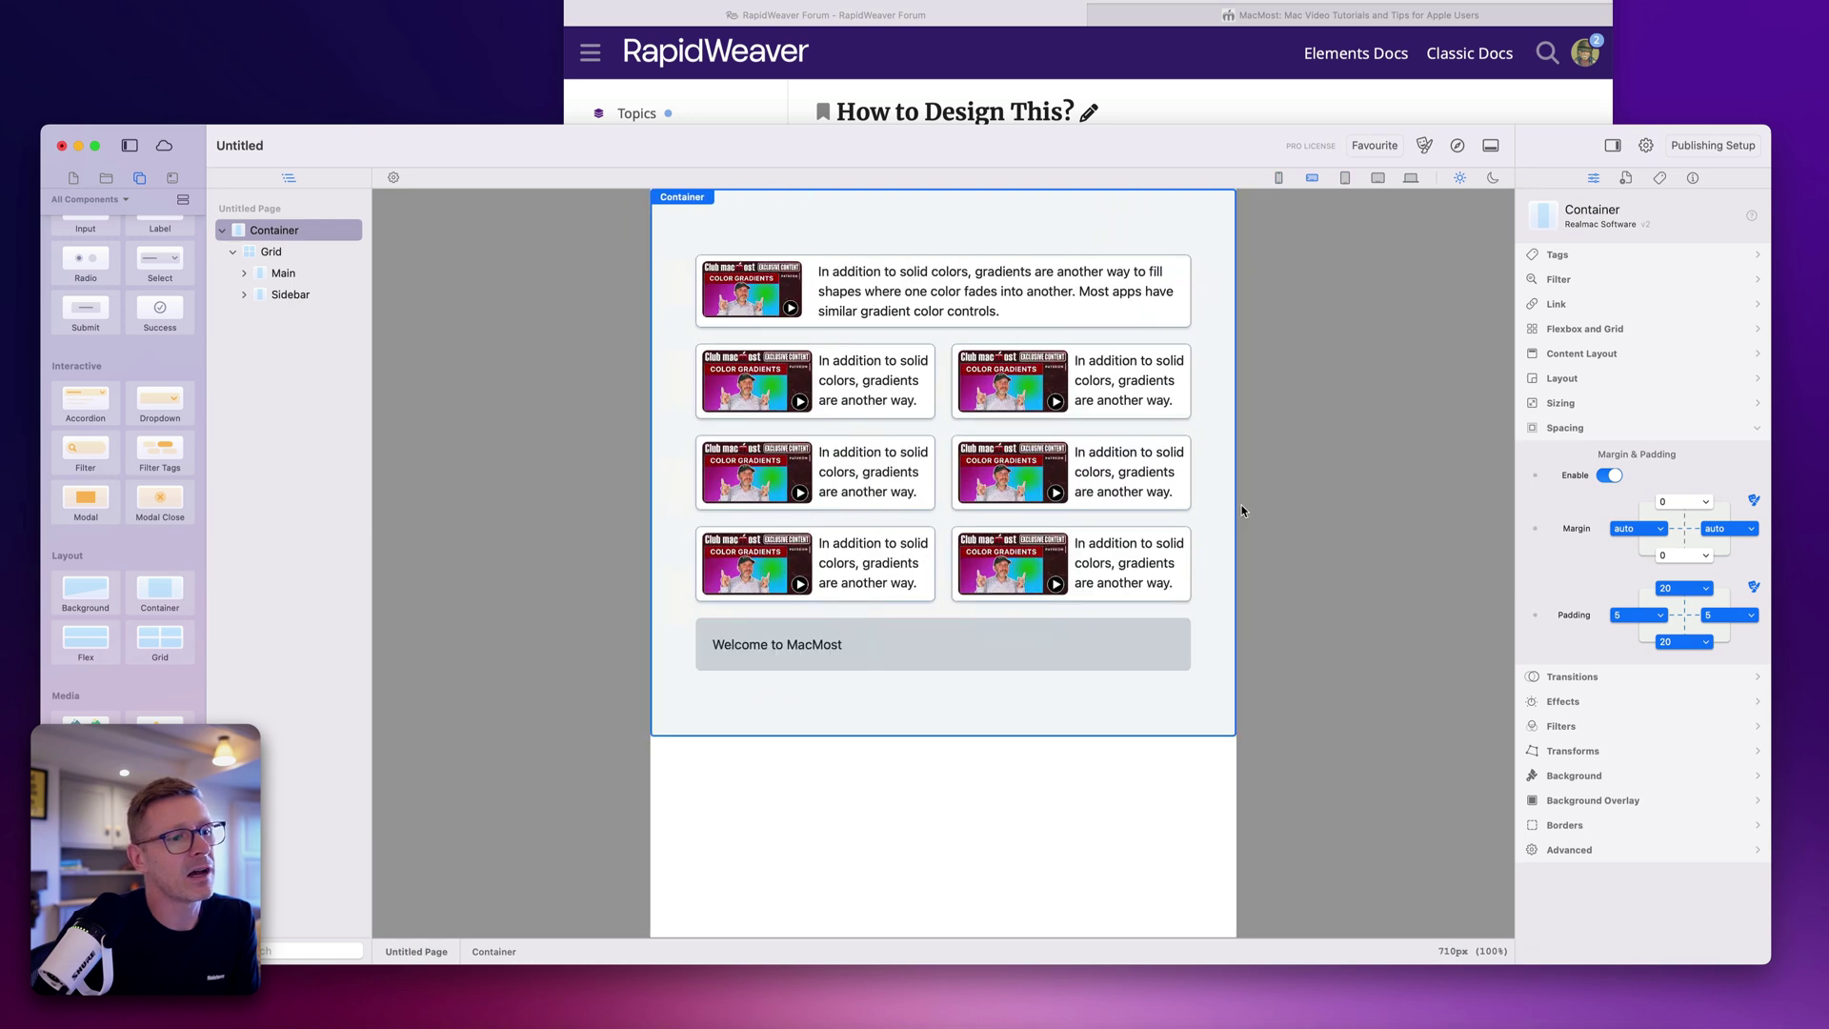
click(949, 433)
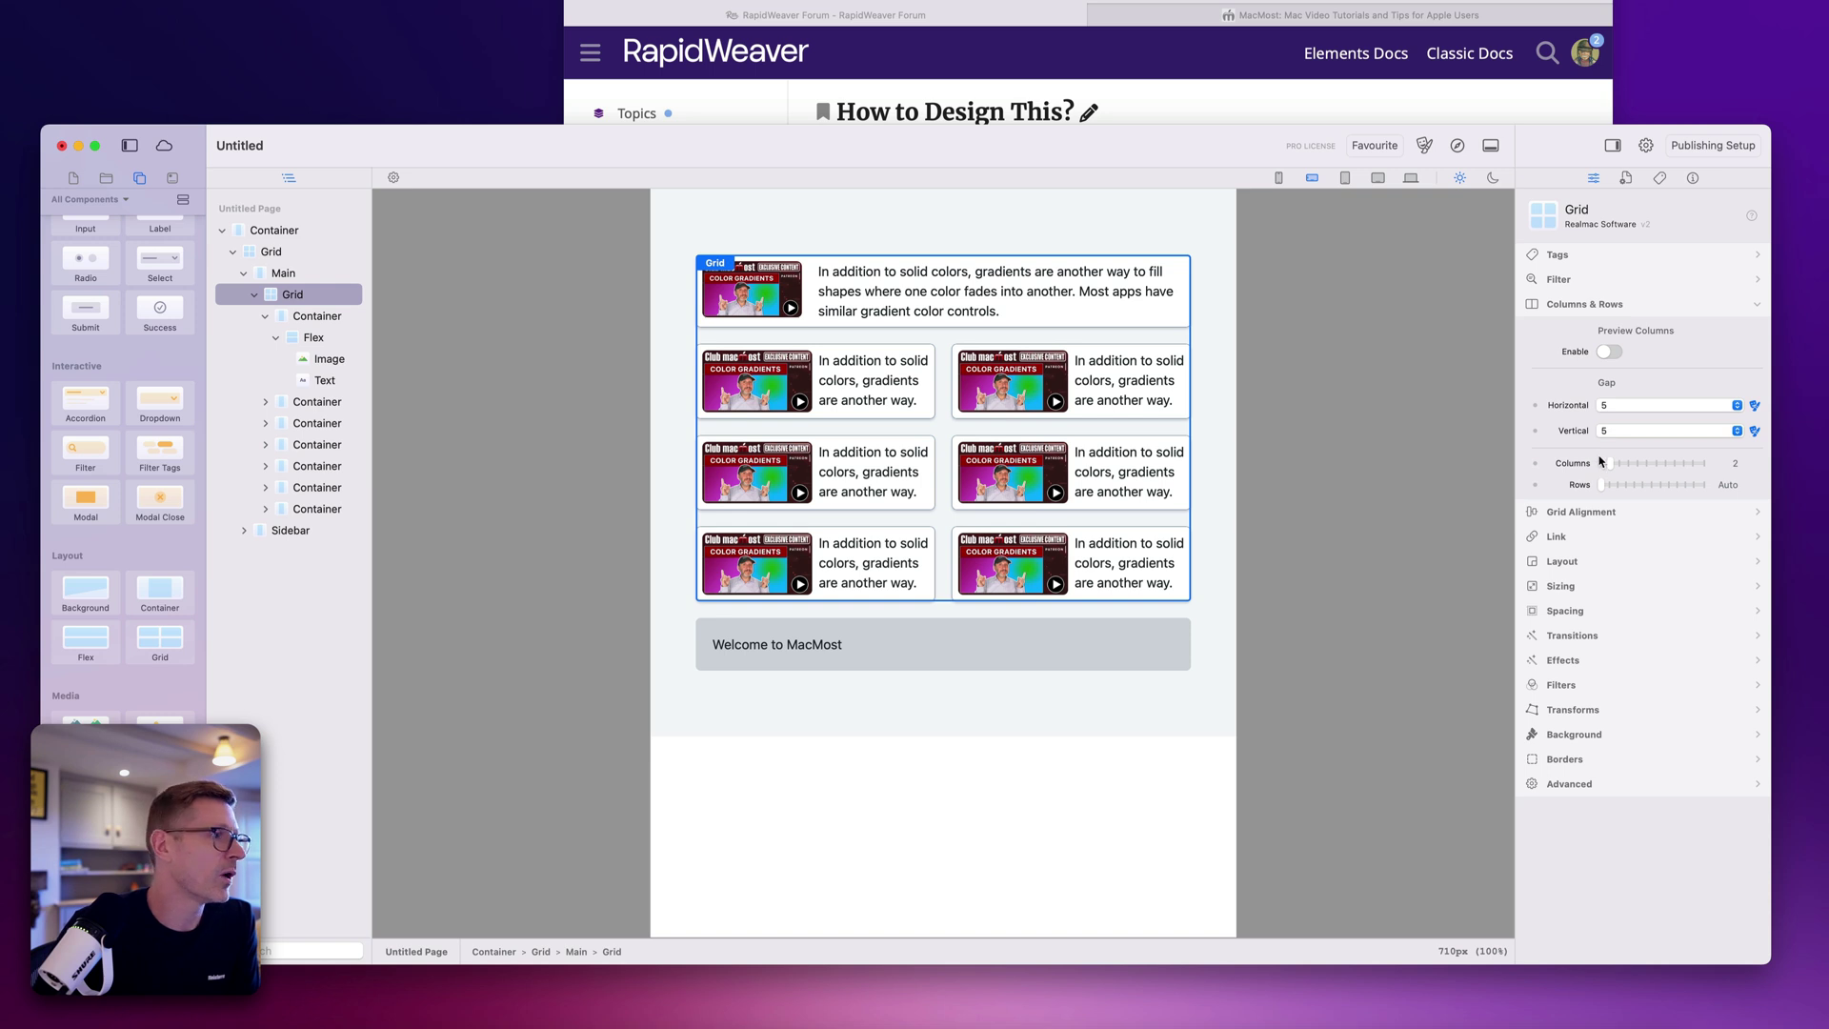
click(264, 296)
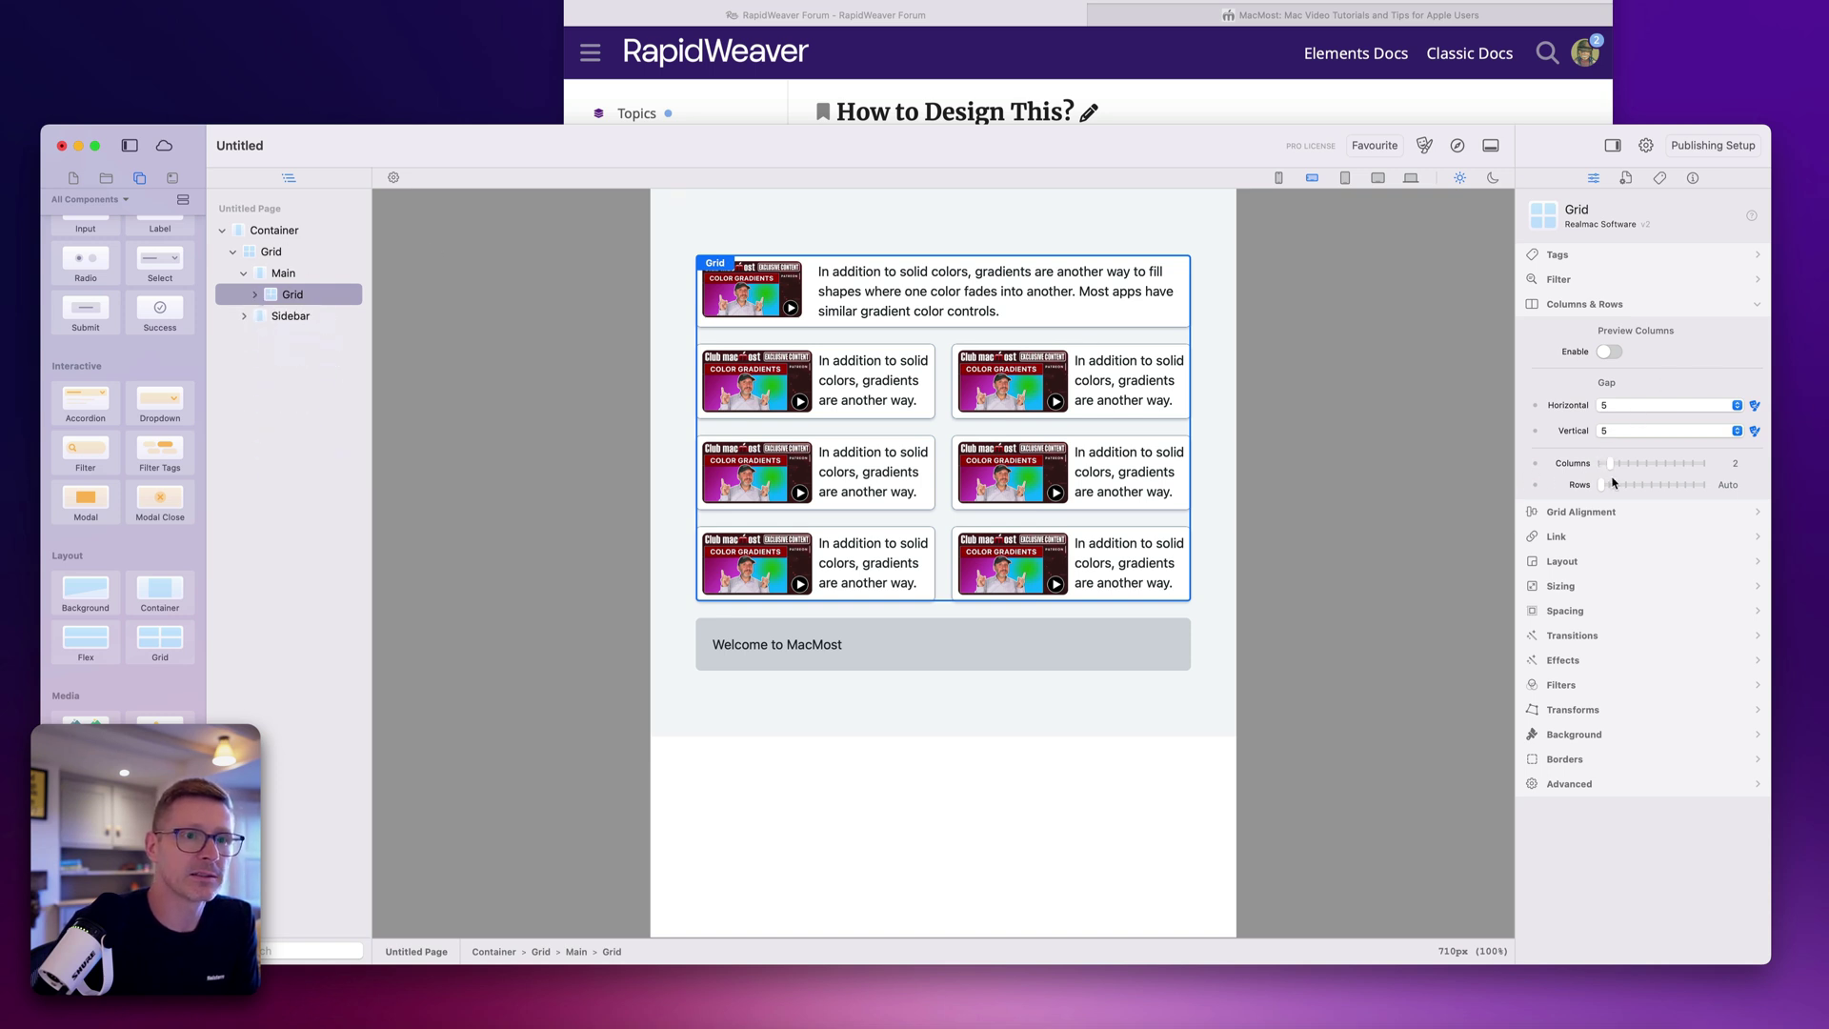
drag(1610, 470, 1583, 469)
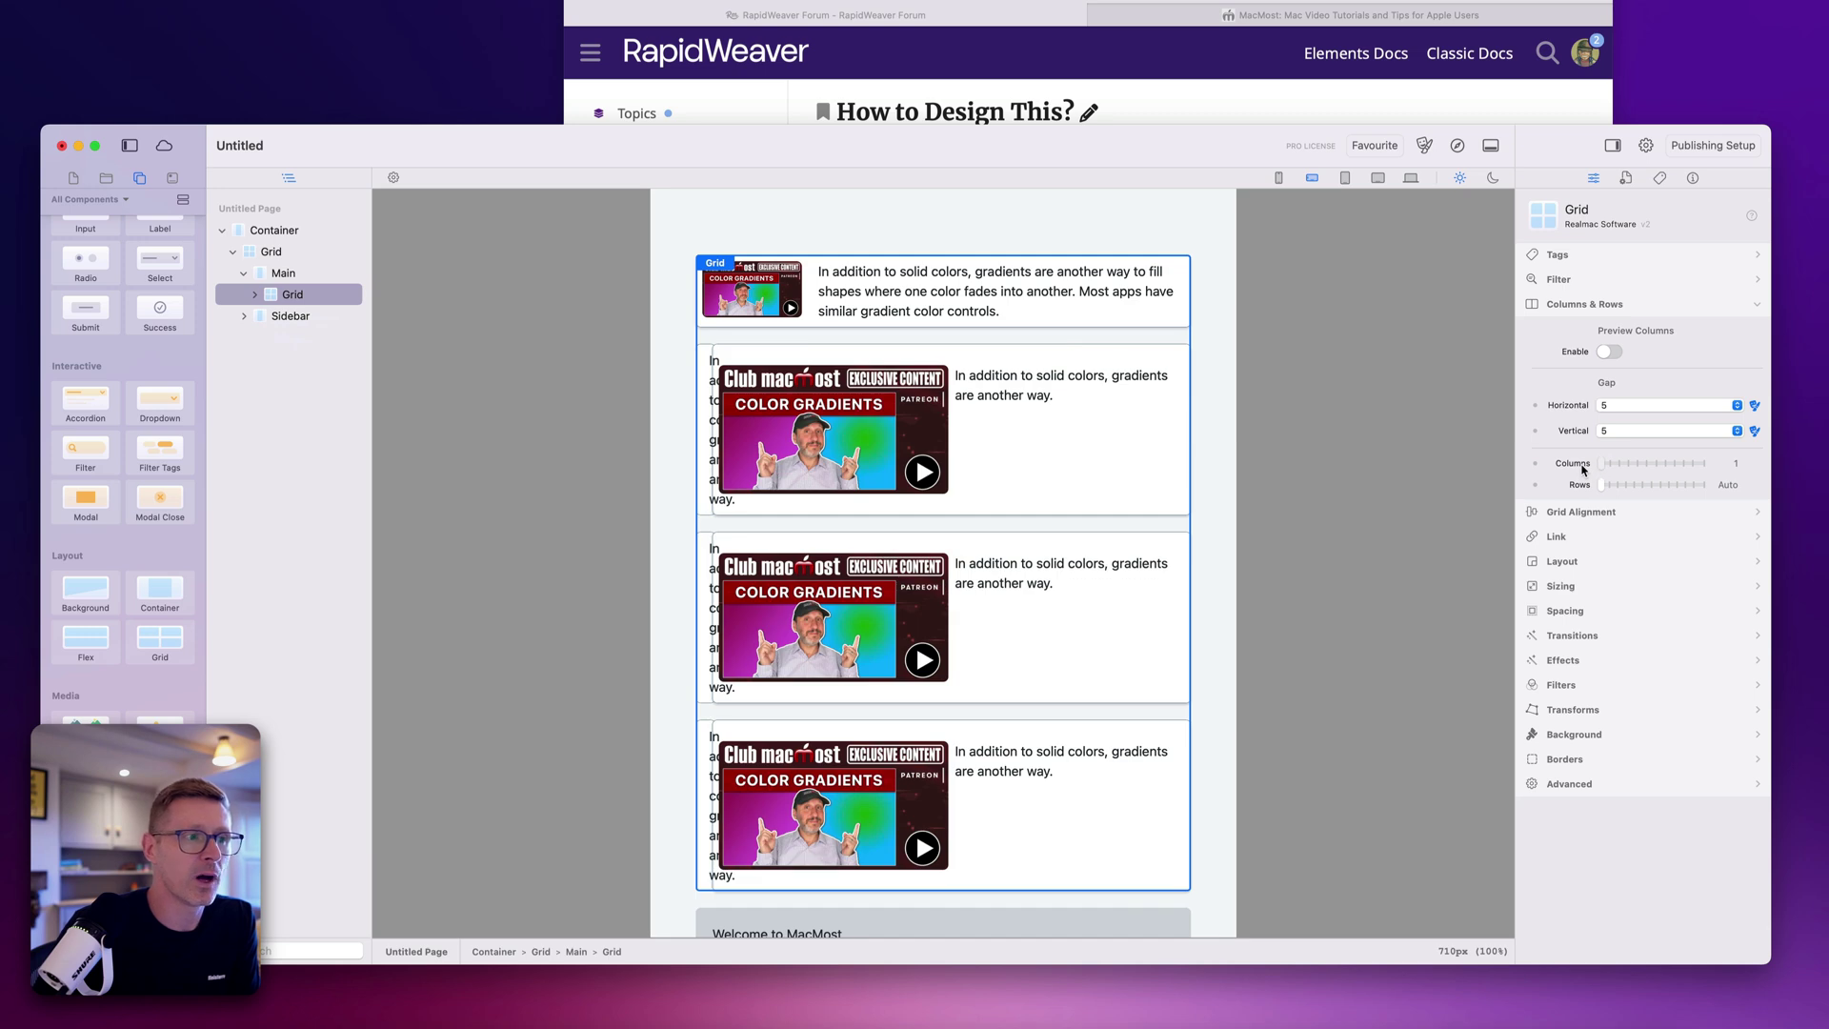
Step: At the tablet (768px) preview, give the inner card grid two columns
click(1343, 179)
click(1315, 179)
click(1279, 178)
click(1312, 178)
click(1345, 178)
click(1314, 178)
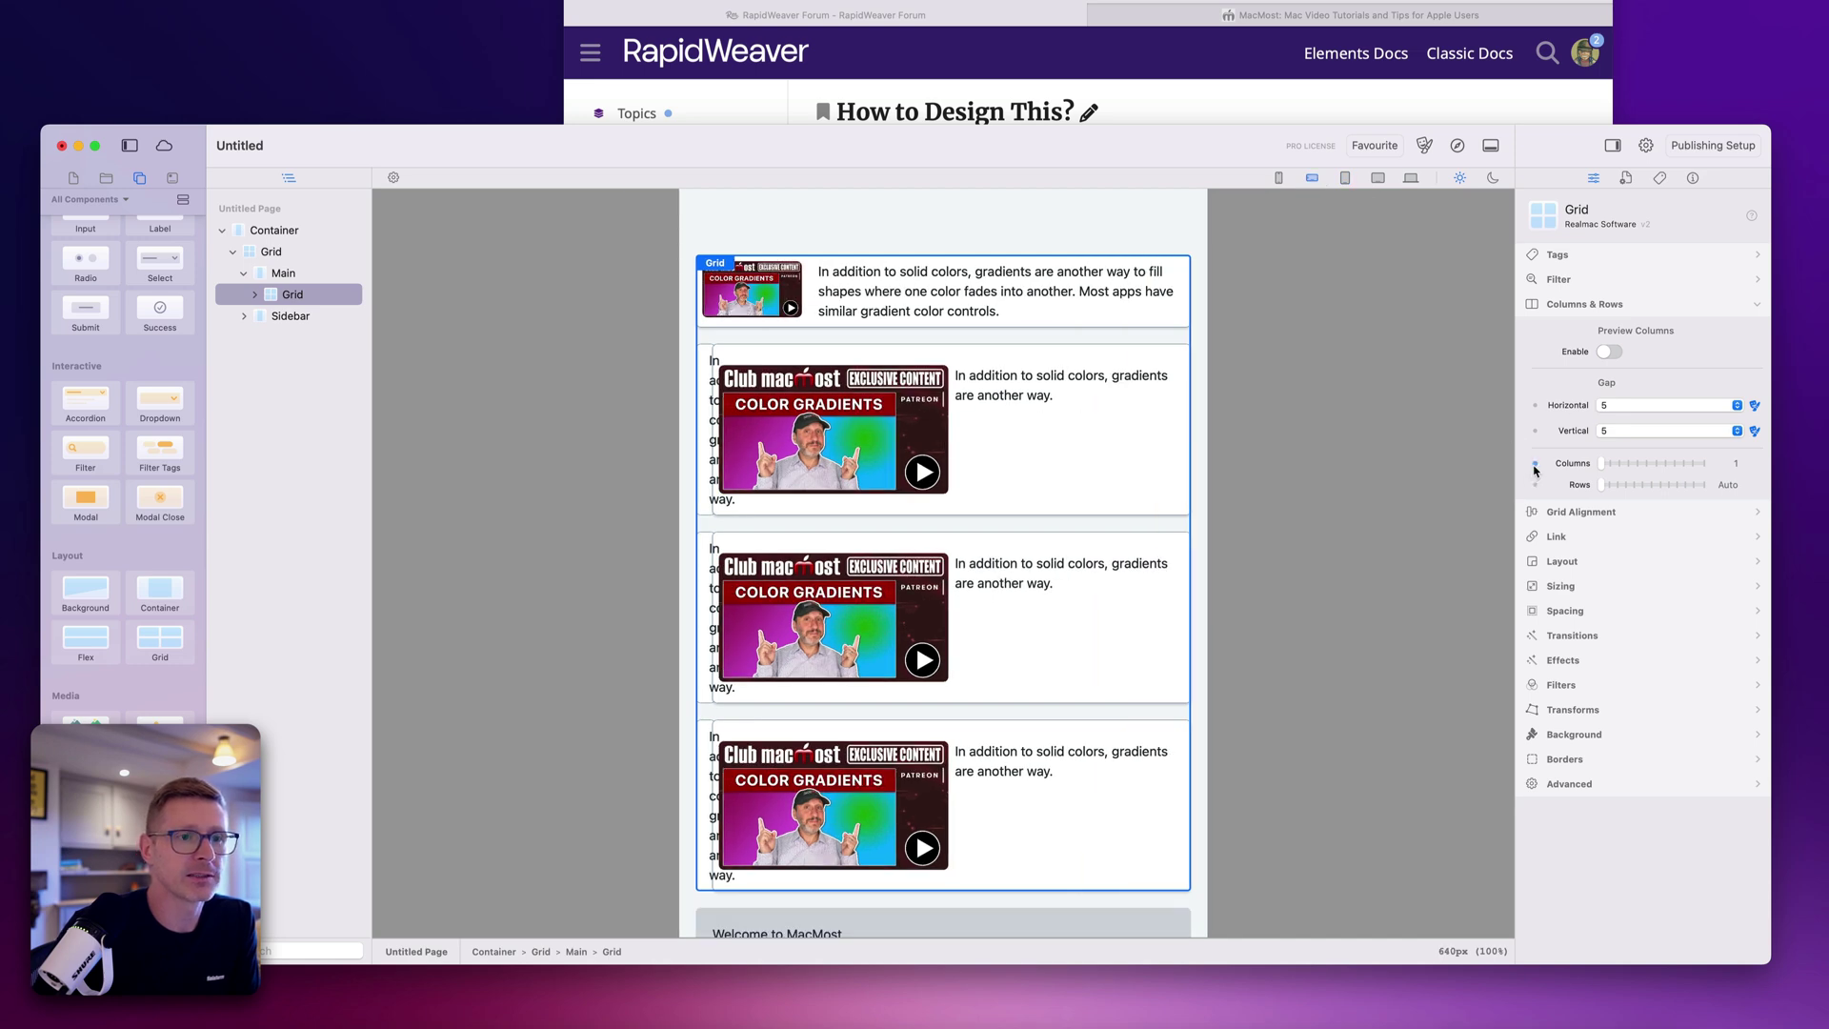
click(1344, 178)
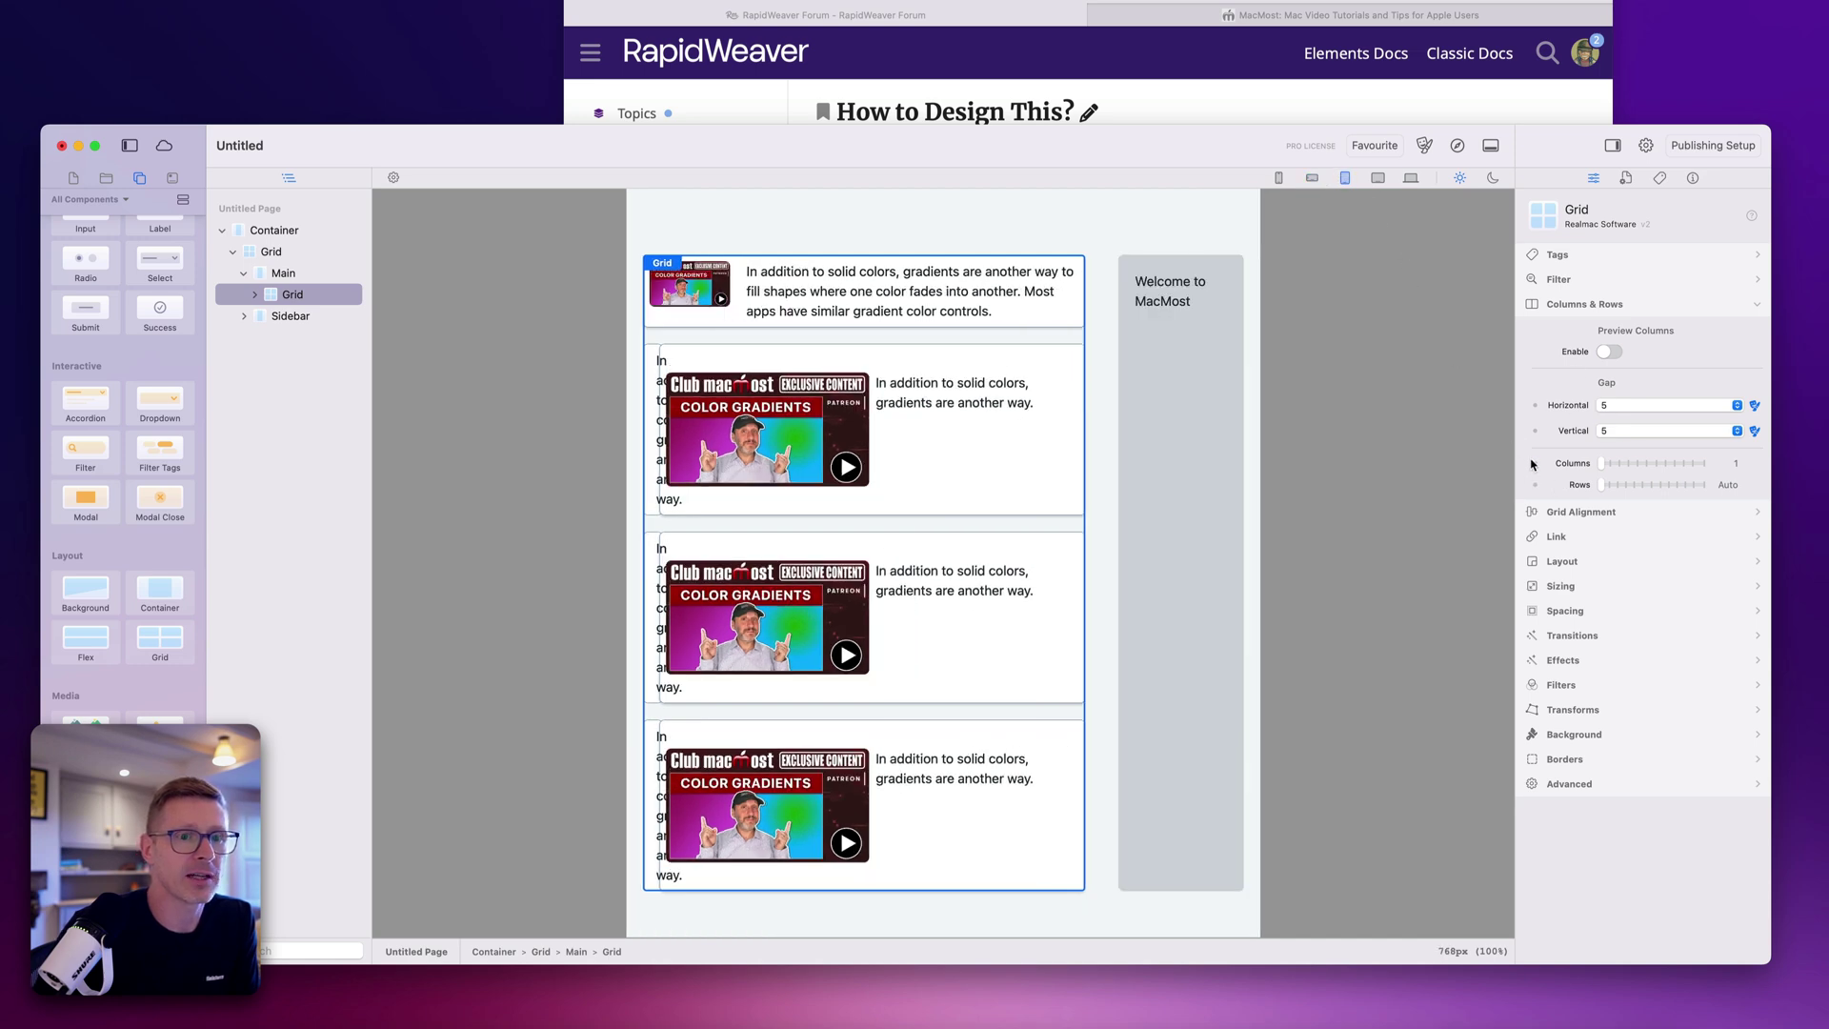
drag(1601, 466, 1610, 467)
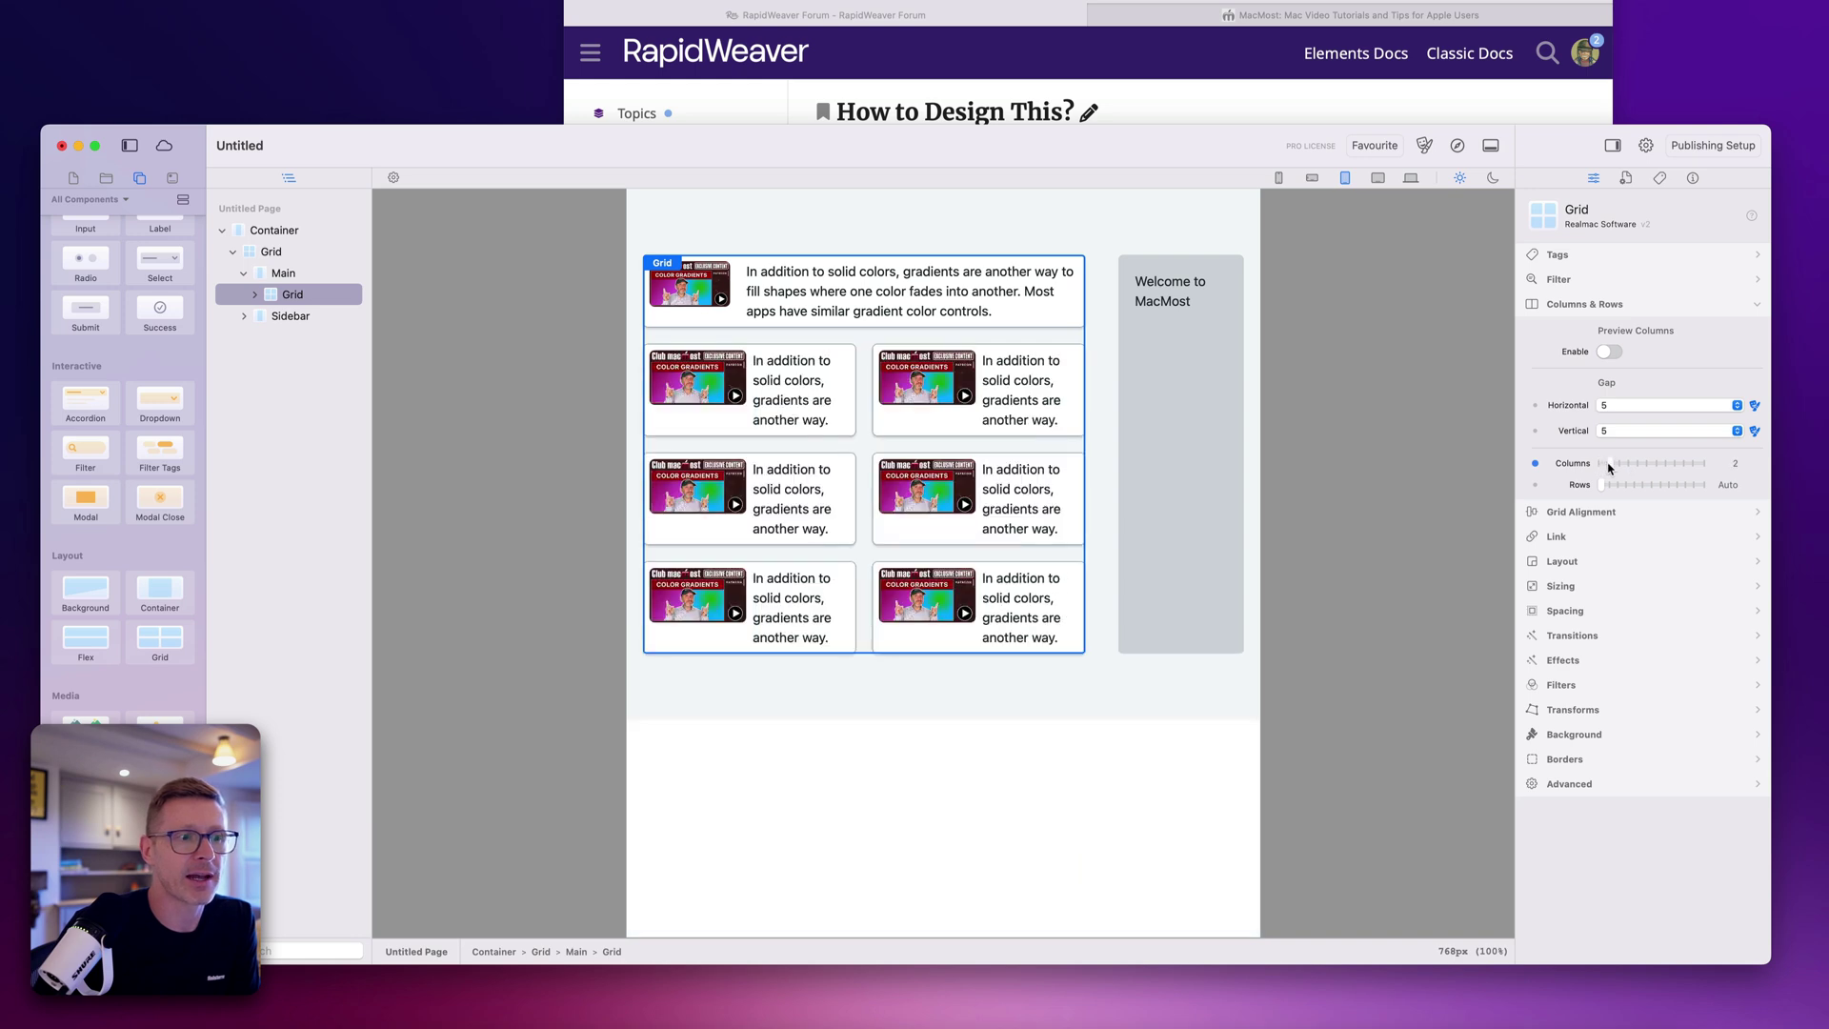
mouse_move(1262, 443)
mouse_down()
mouse_move(1197, 440)
mouse_move(1301, 436)
mouse_move(1246, 443)
mouse_up()
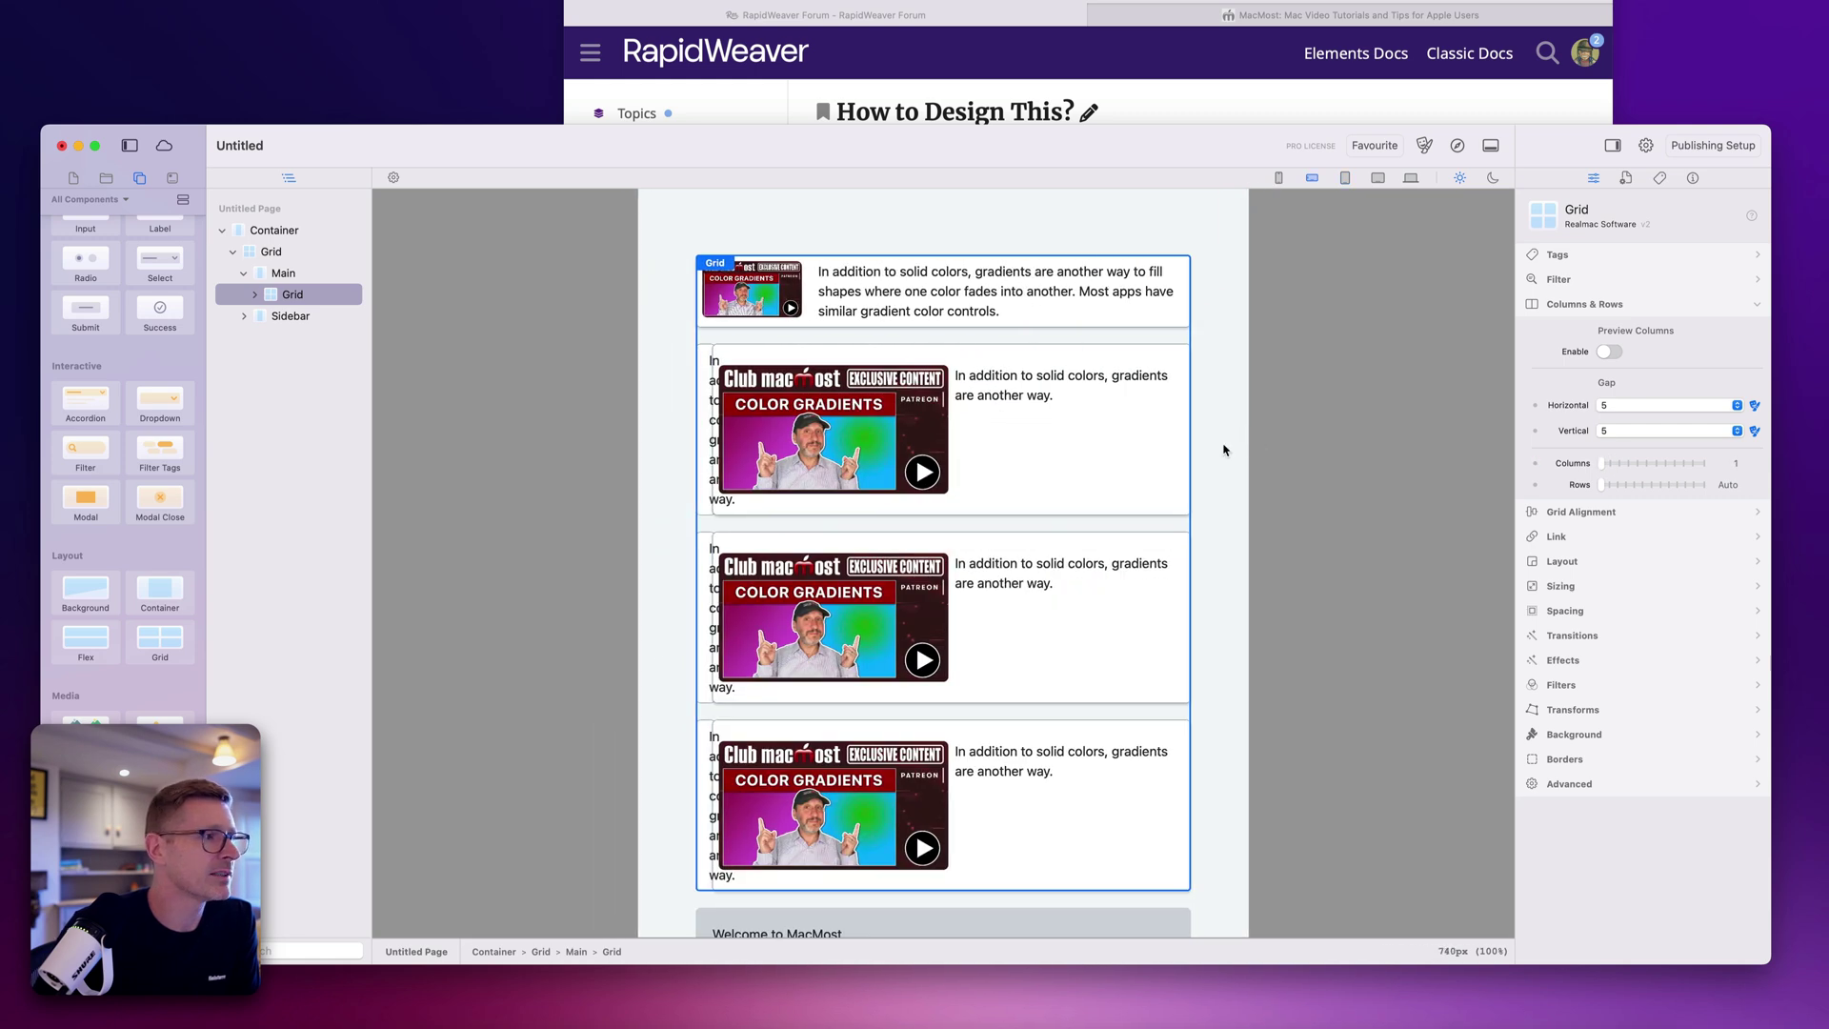
Step: Set the top card's grid column span to 1 at the phone breakpoint
click(783, 328)
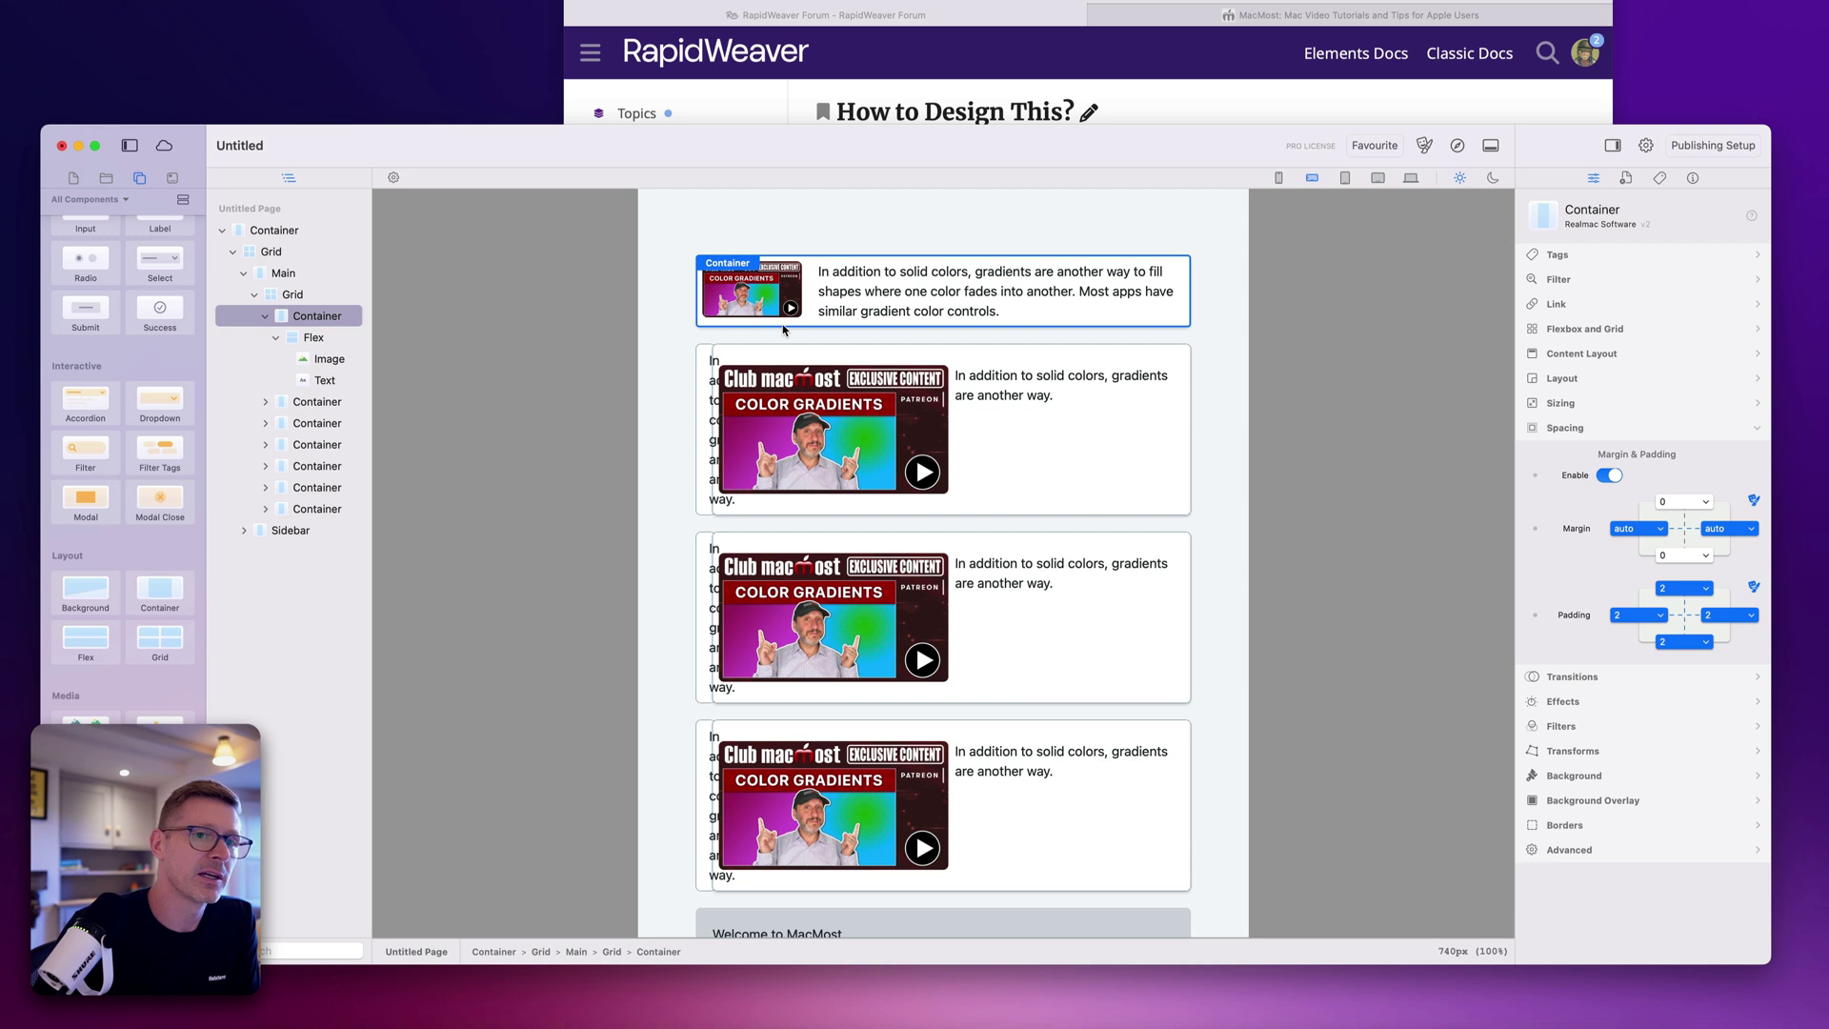
click(265, 319)
click(1591, 329)
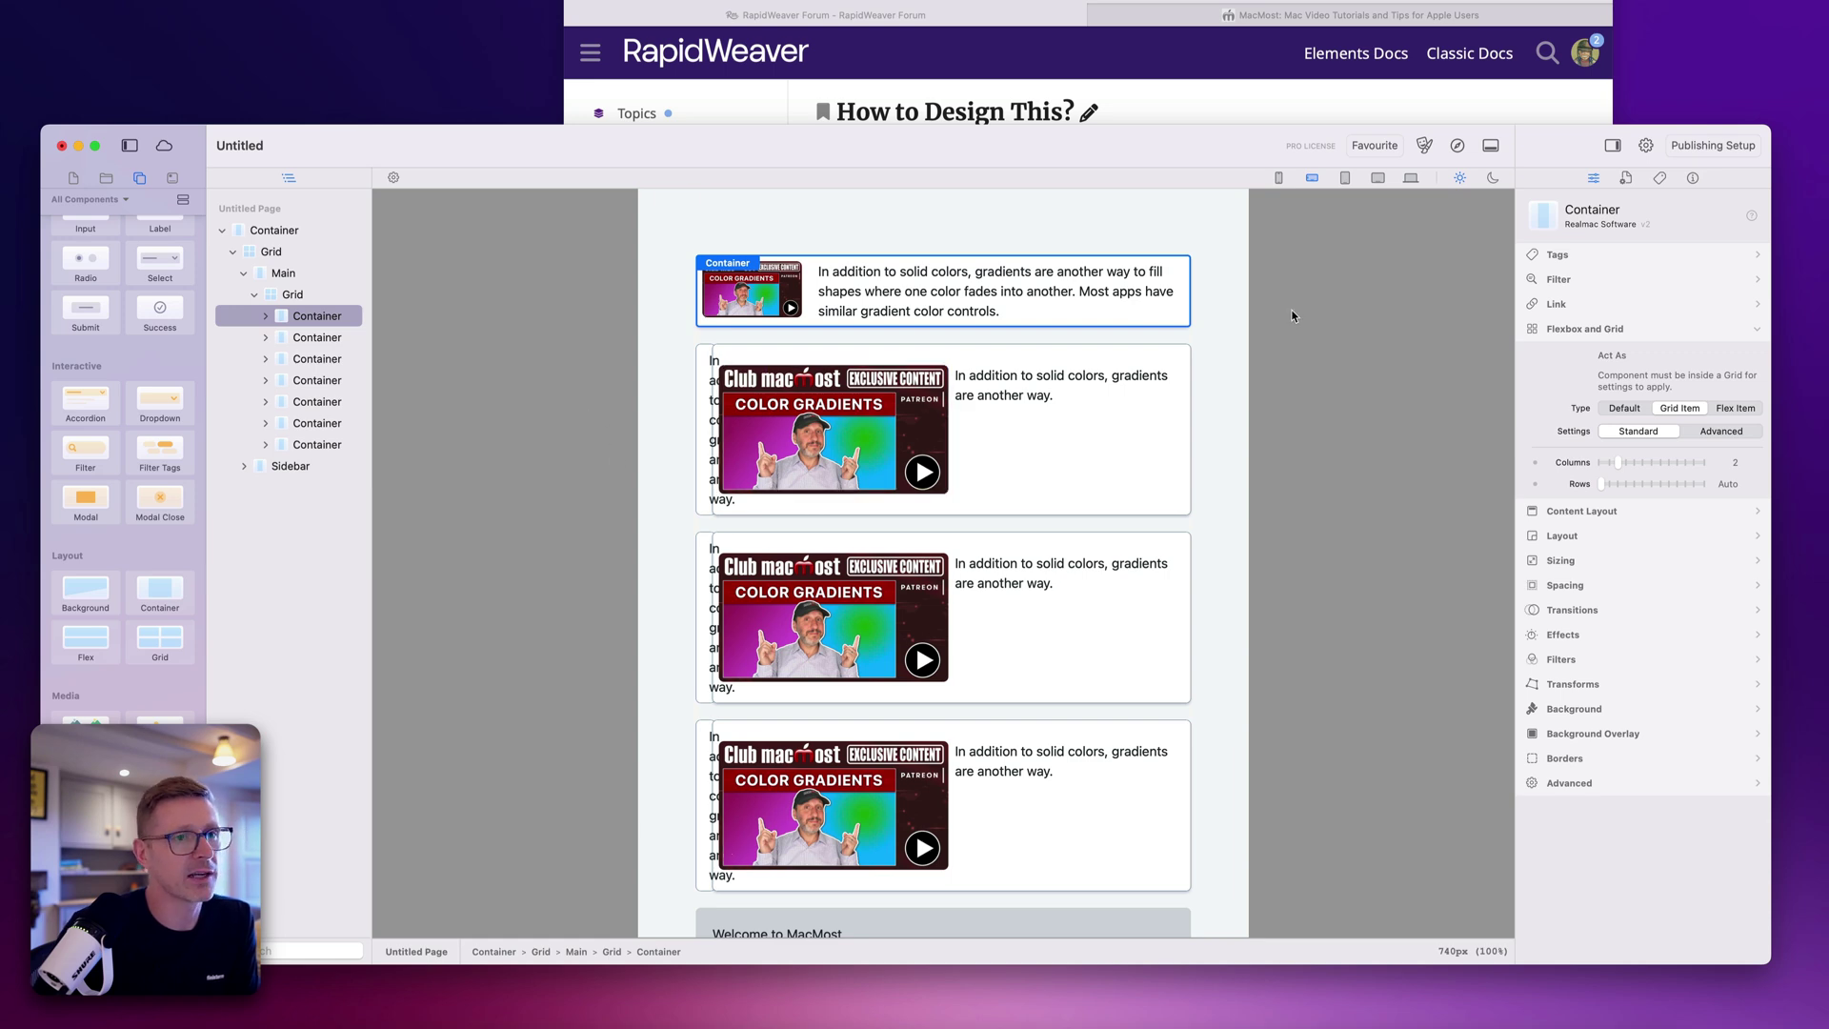
mouse_move(1250, 294)
mouse_down()
mouse_move(1302, 291)
mouse_move(1257, 301)
mouse_up()
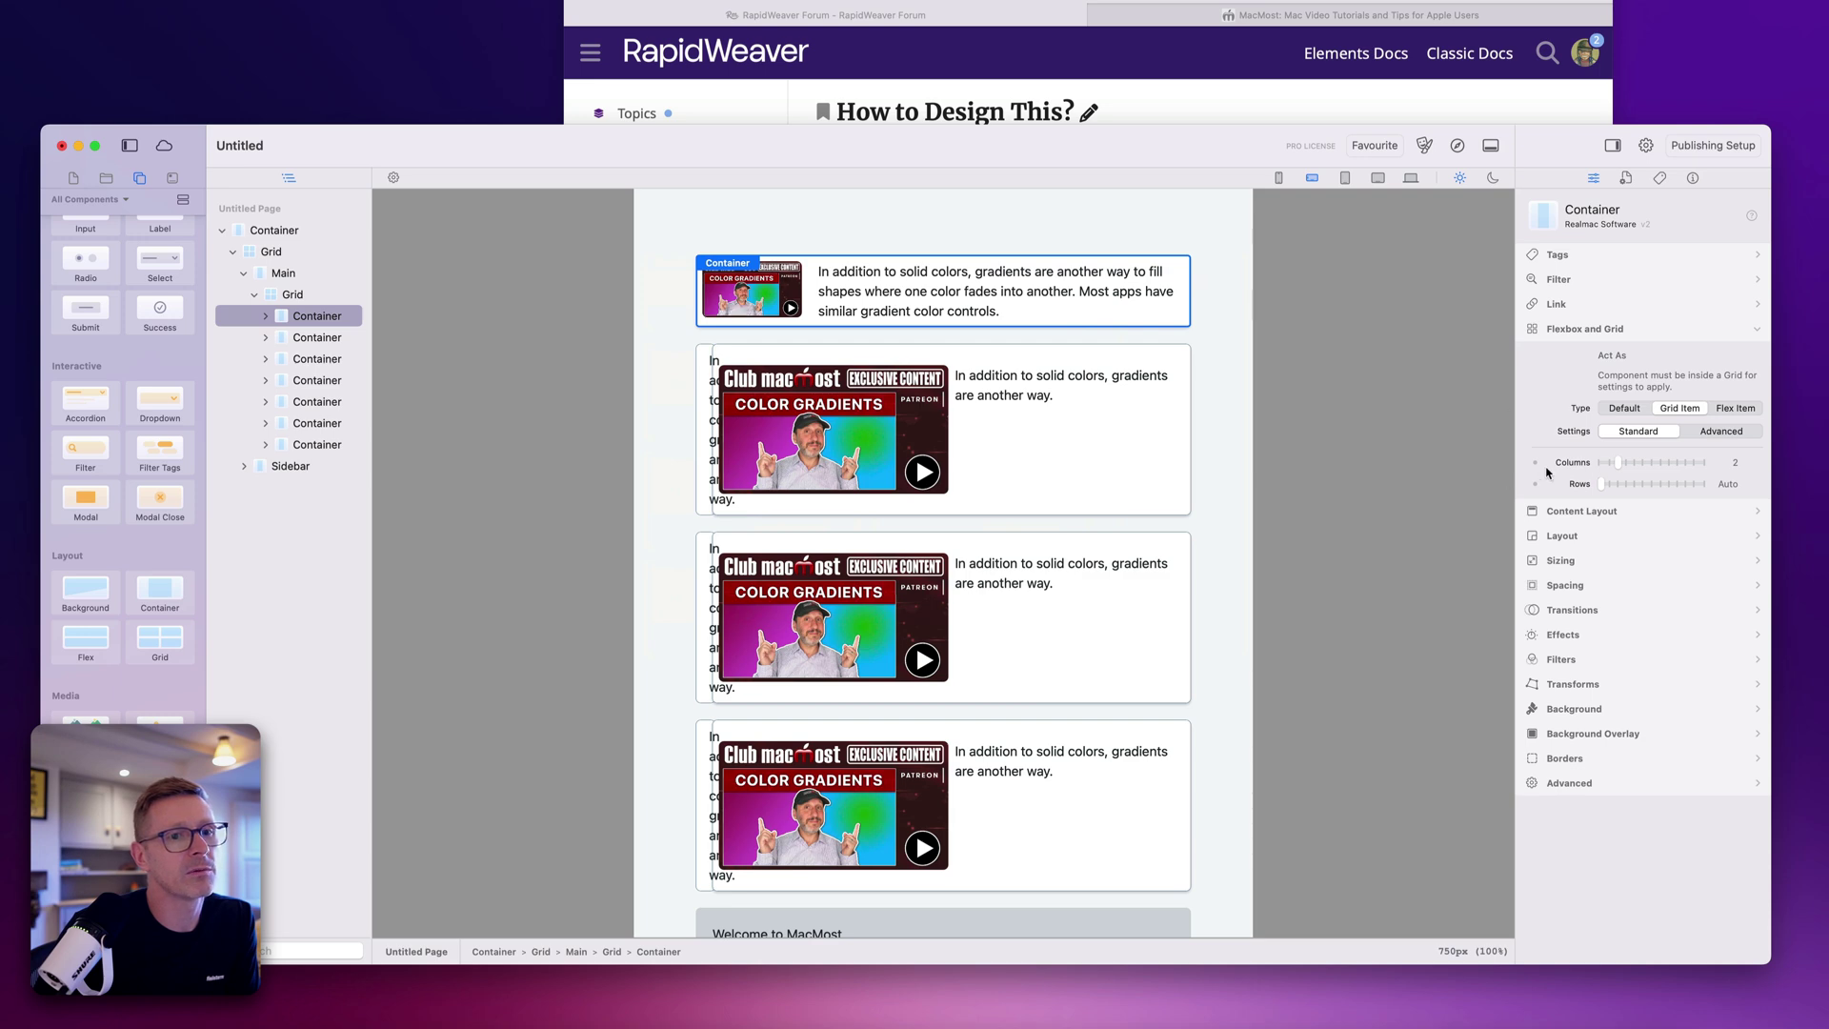
drag(1610, 466, 1613, 466)
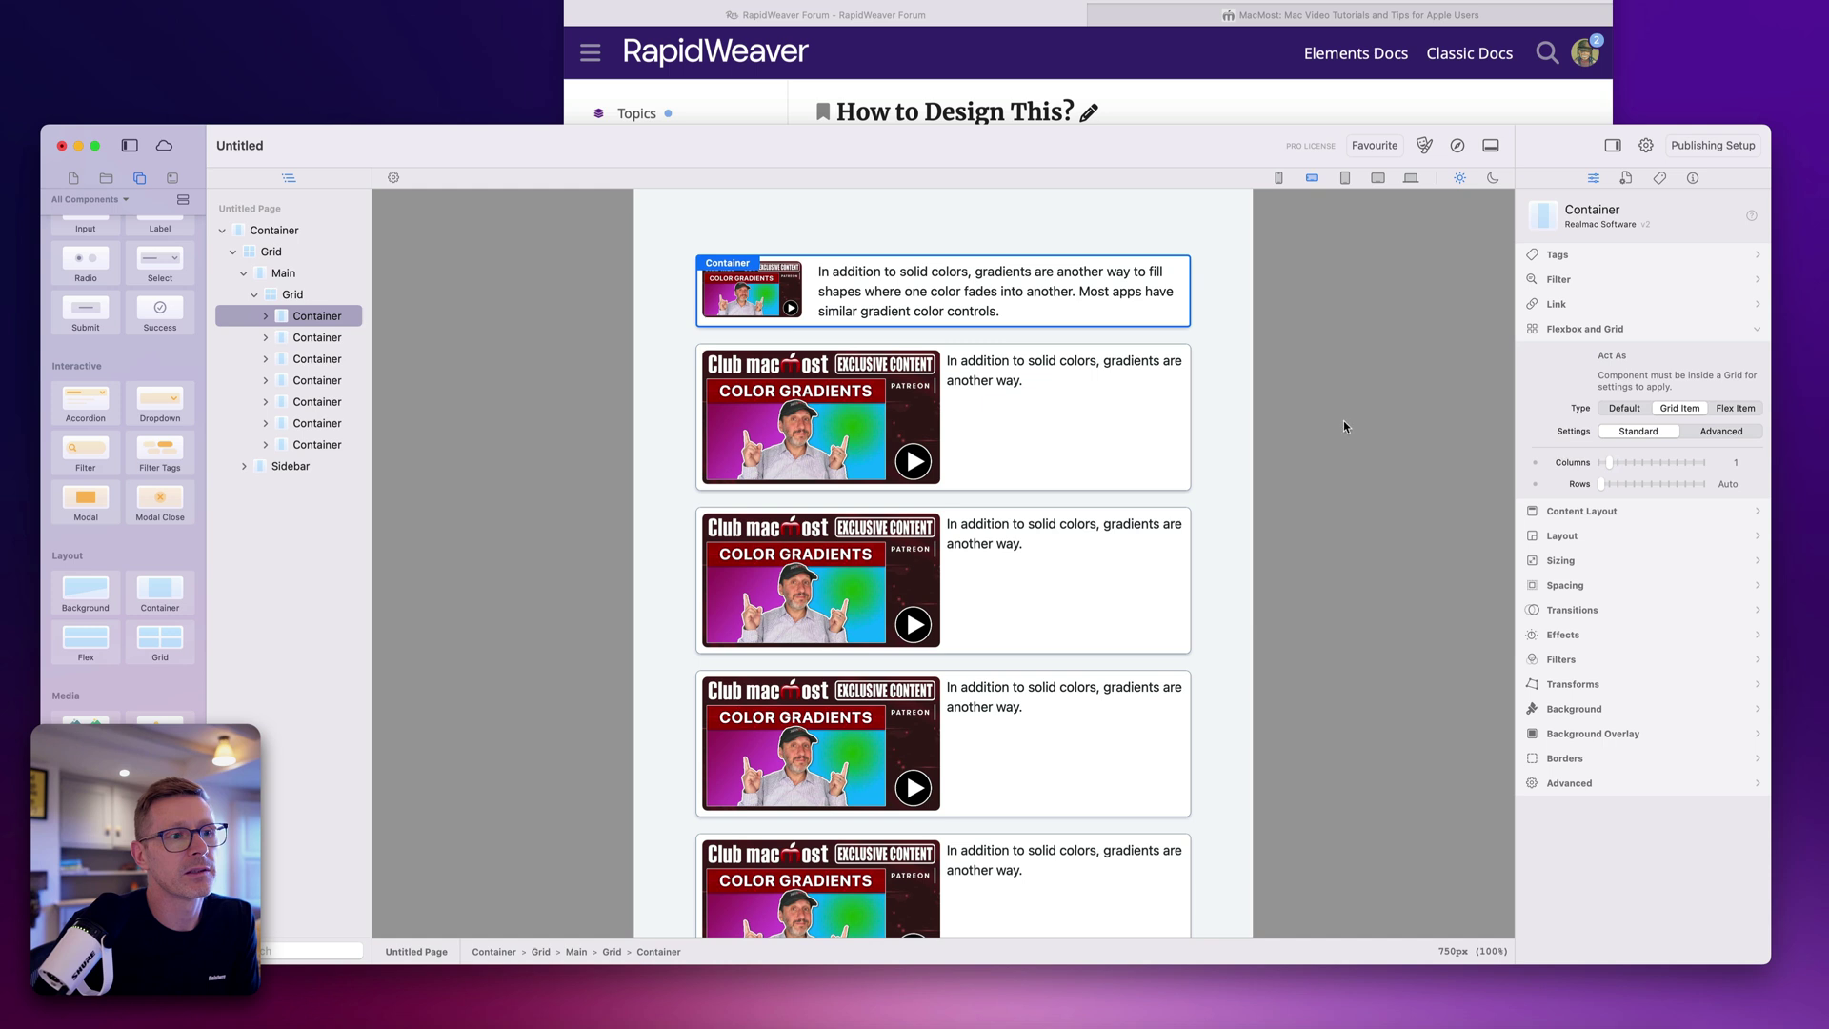
Step: Review the card layout at the two-column and desktop preview widths
click(1241, 435)
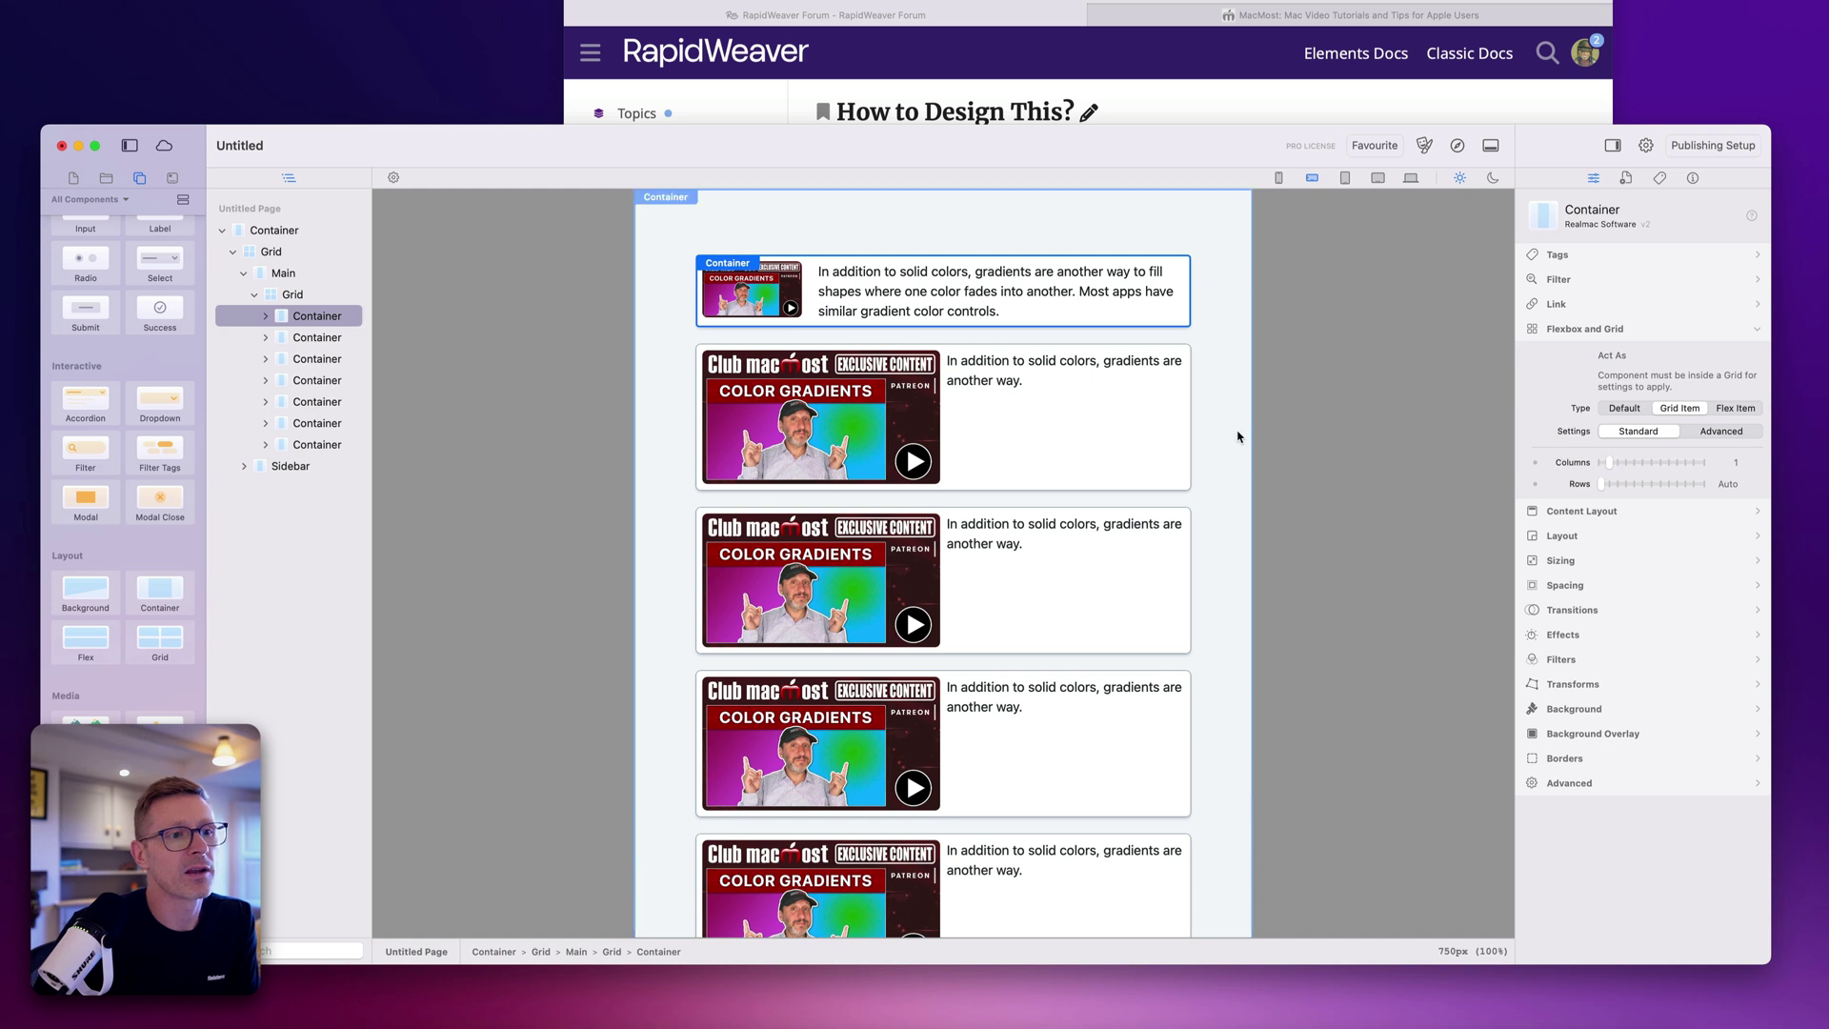
click(1092, 333)
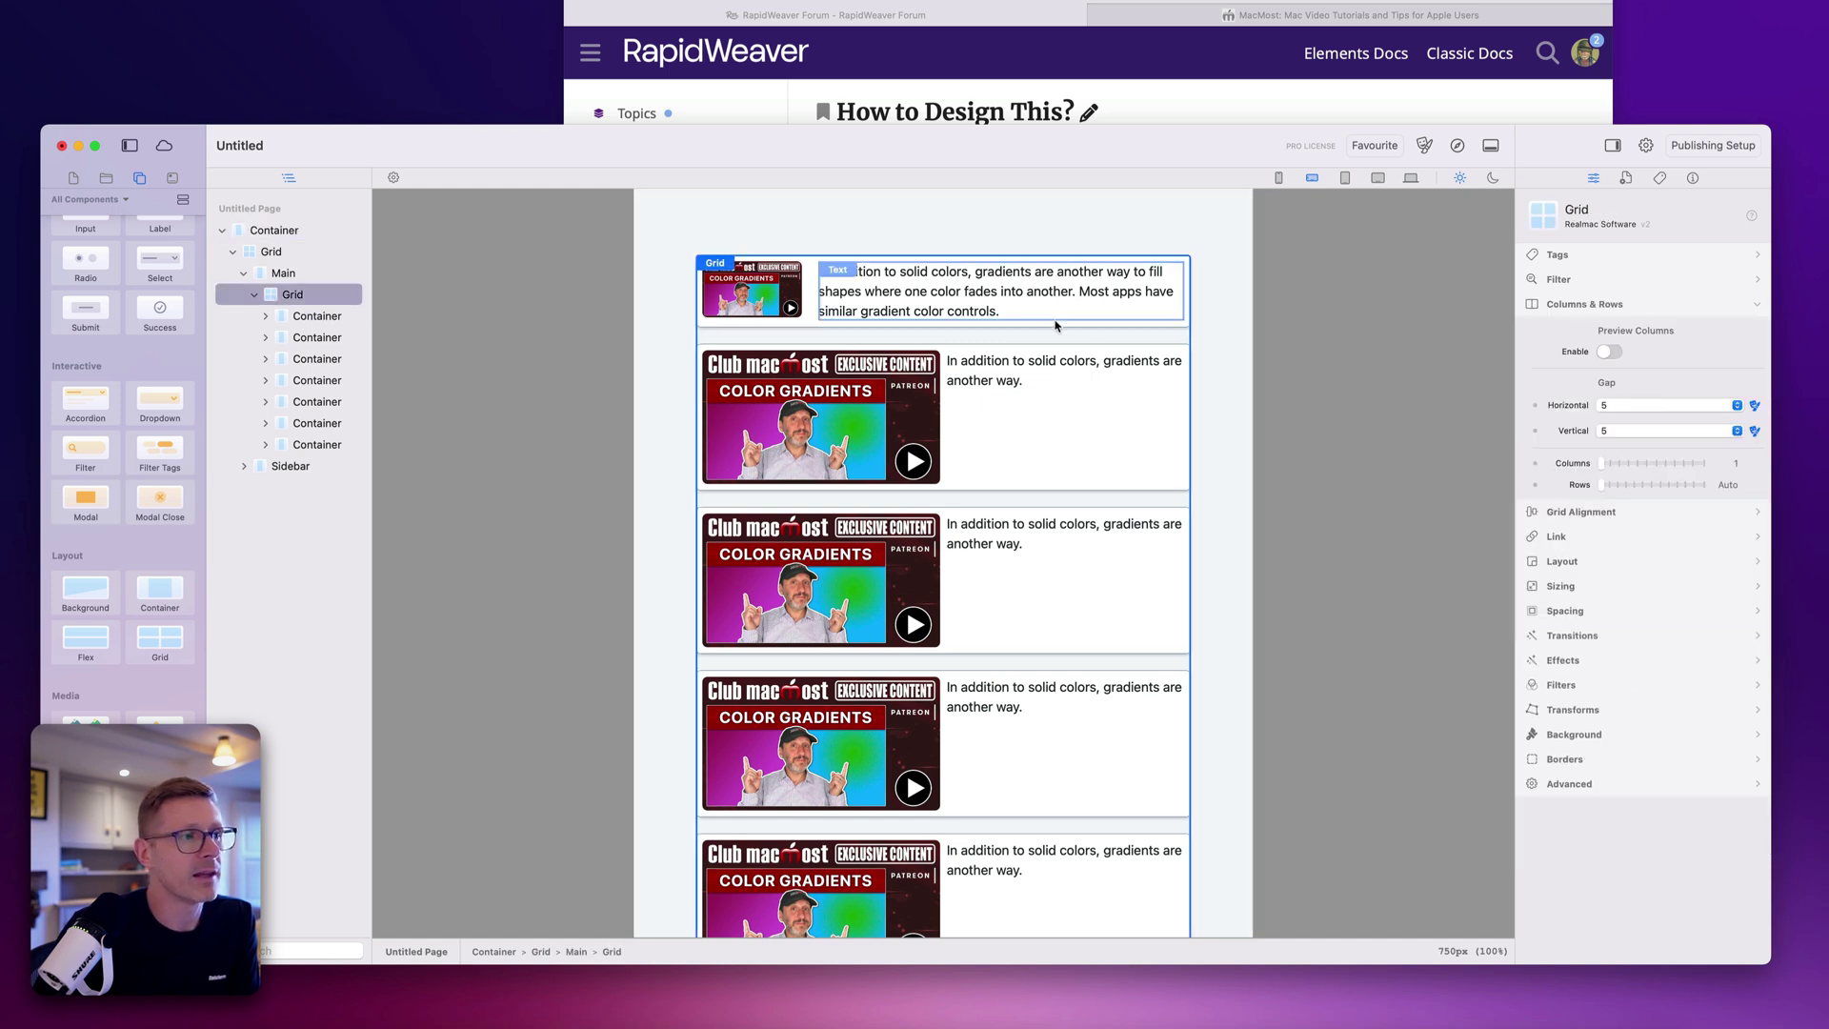
click(1092, 330)
drag(1257, 354, 1307, 355)
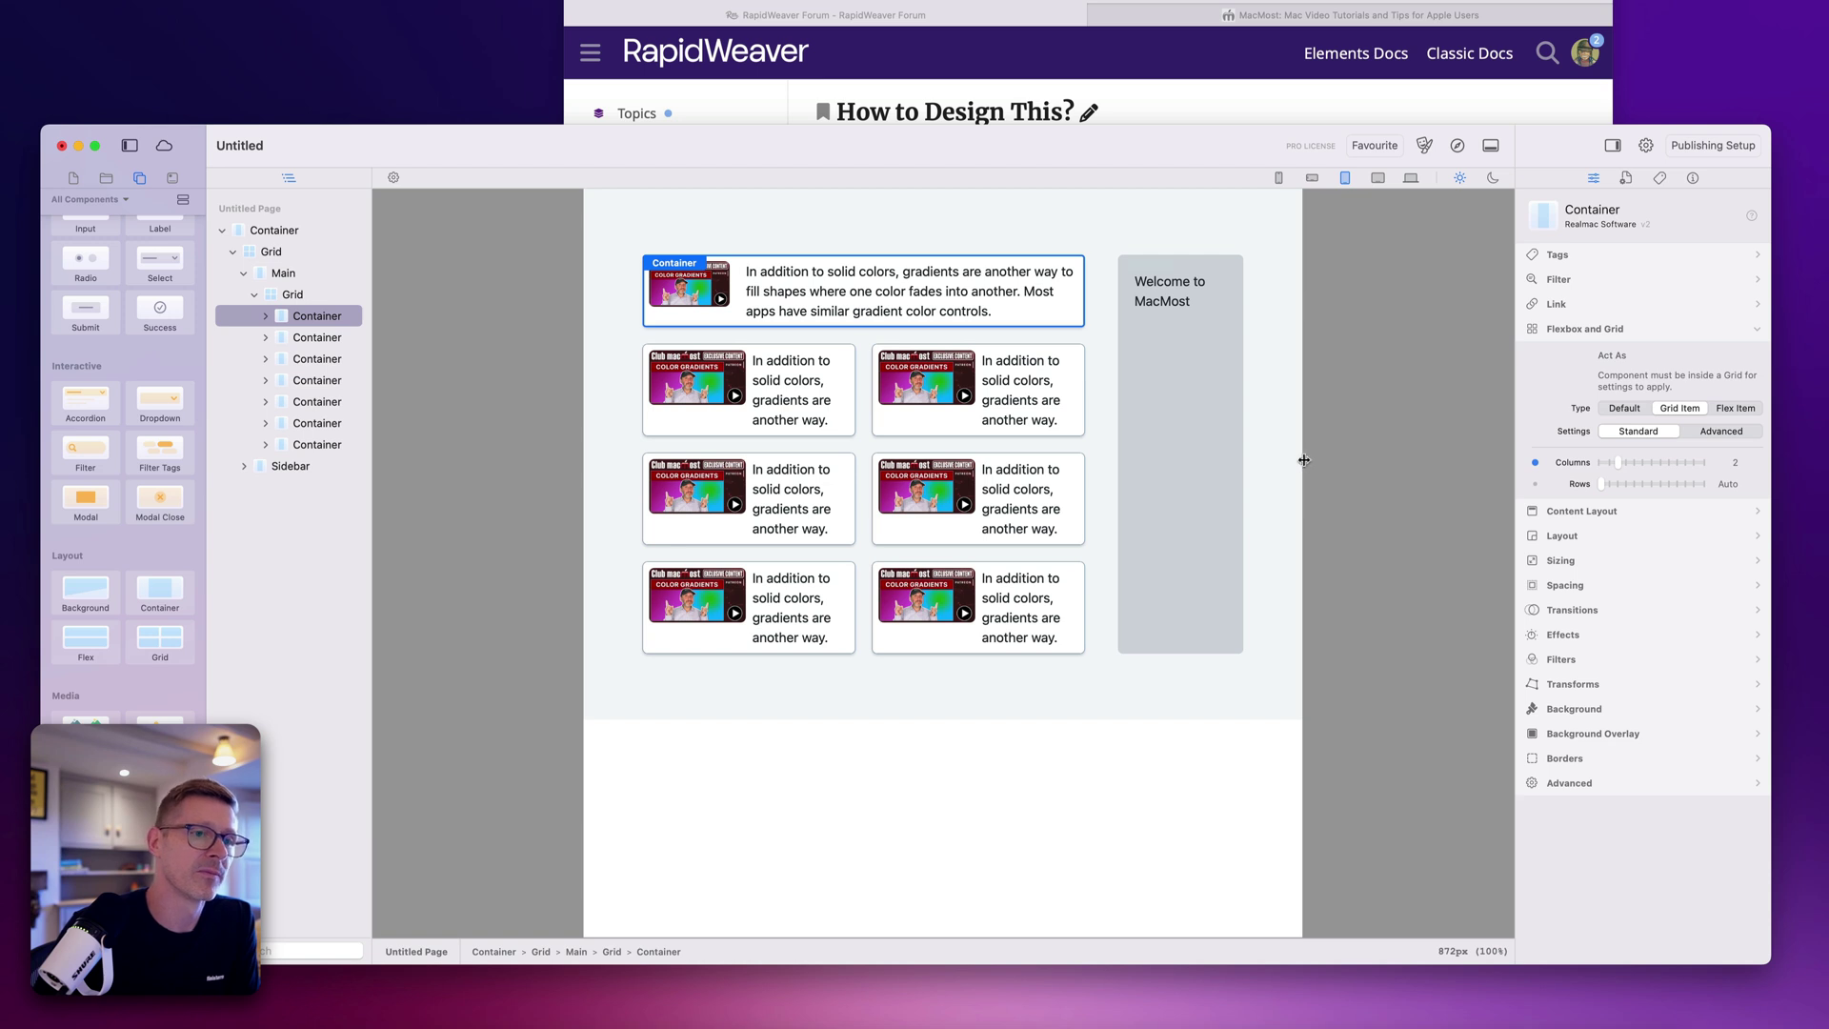
drag(1304, 457, 1240, 535)
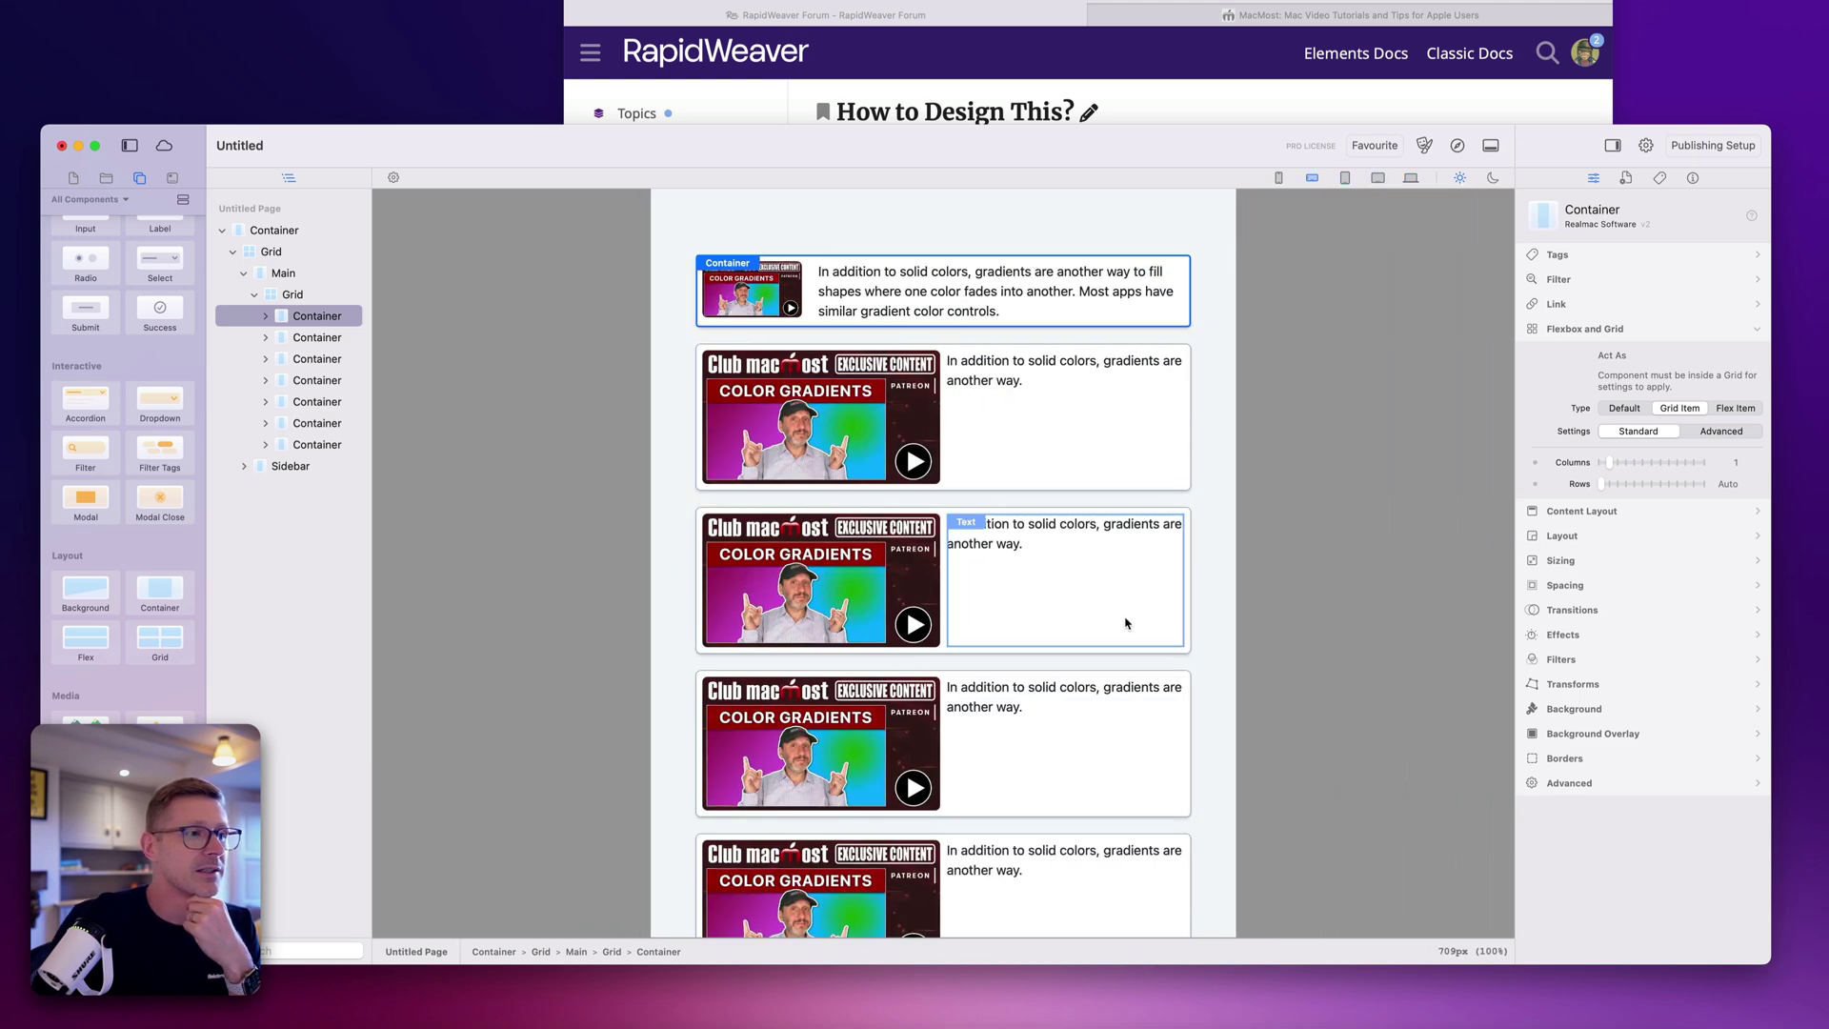
scroll(991, 429, up, 5)
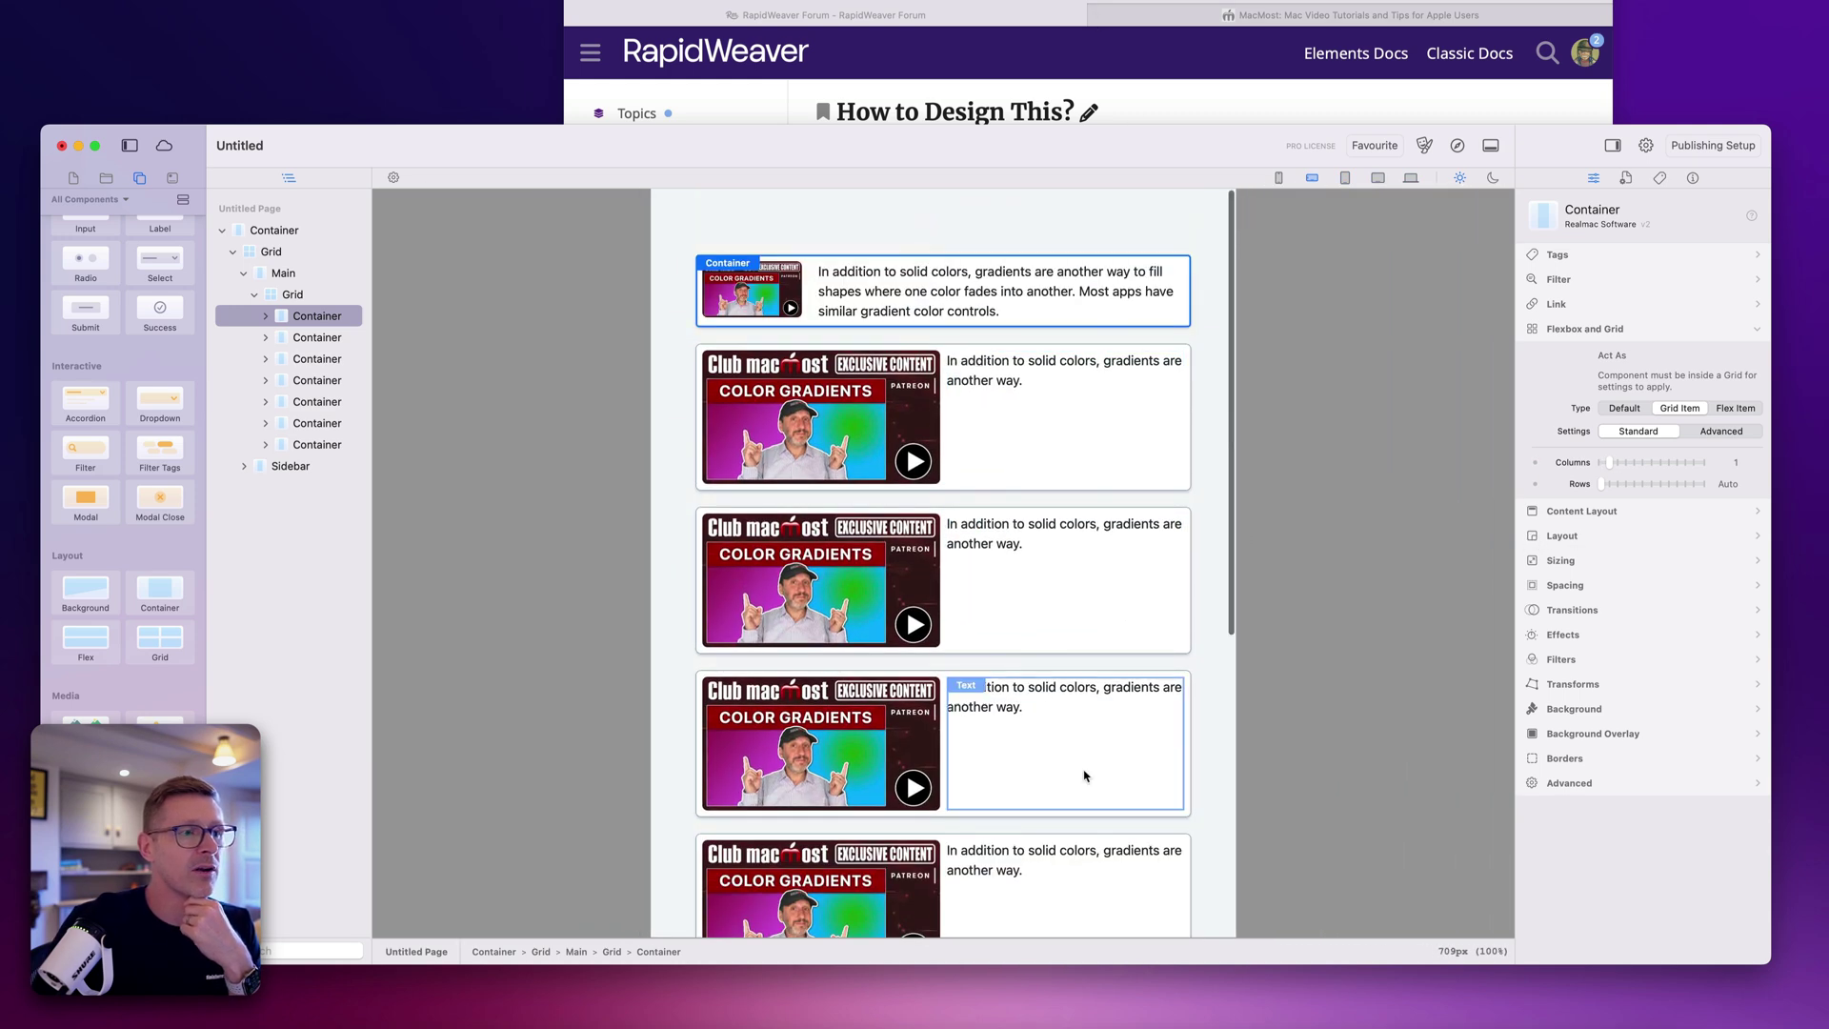
Step: Delete the top card's old image-and-text content and move an image-and-text grid into it
click(816, 283)
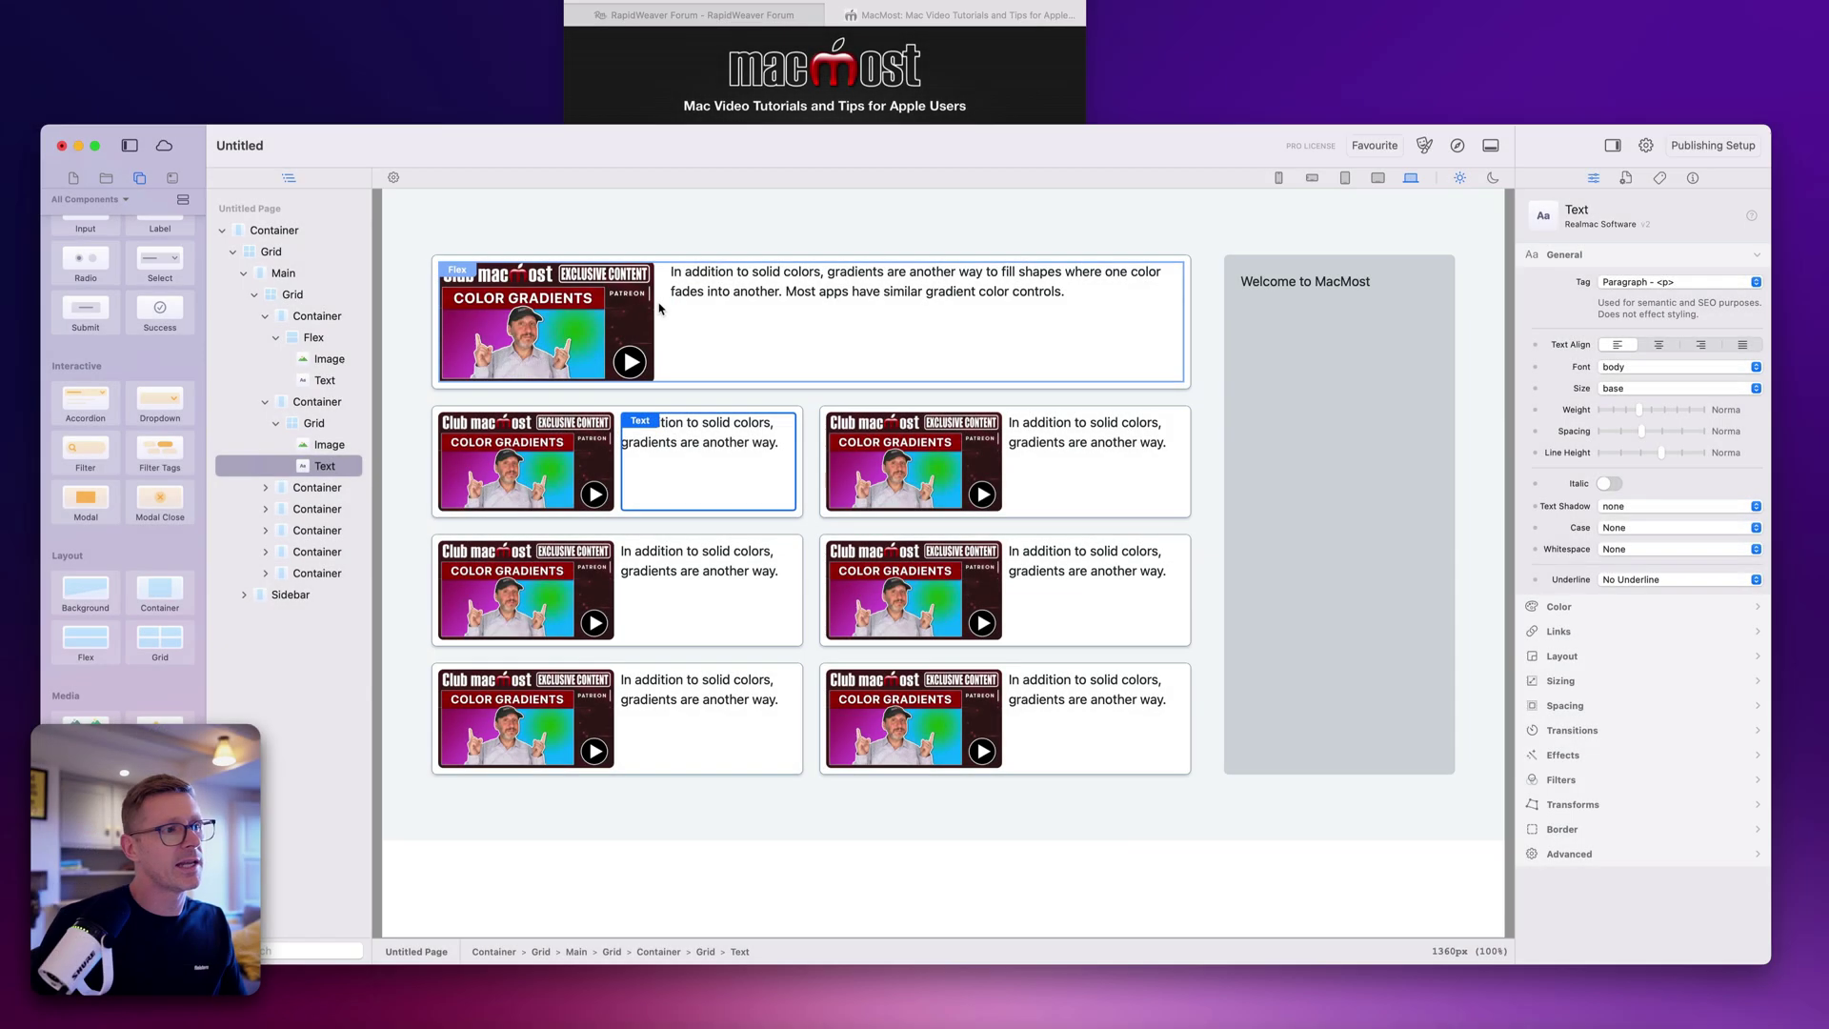
click(660, 308)
key(Delete)
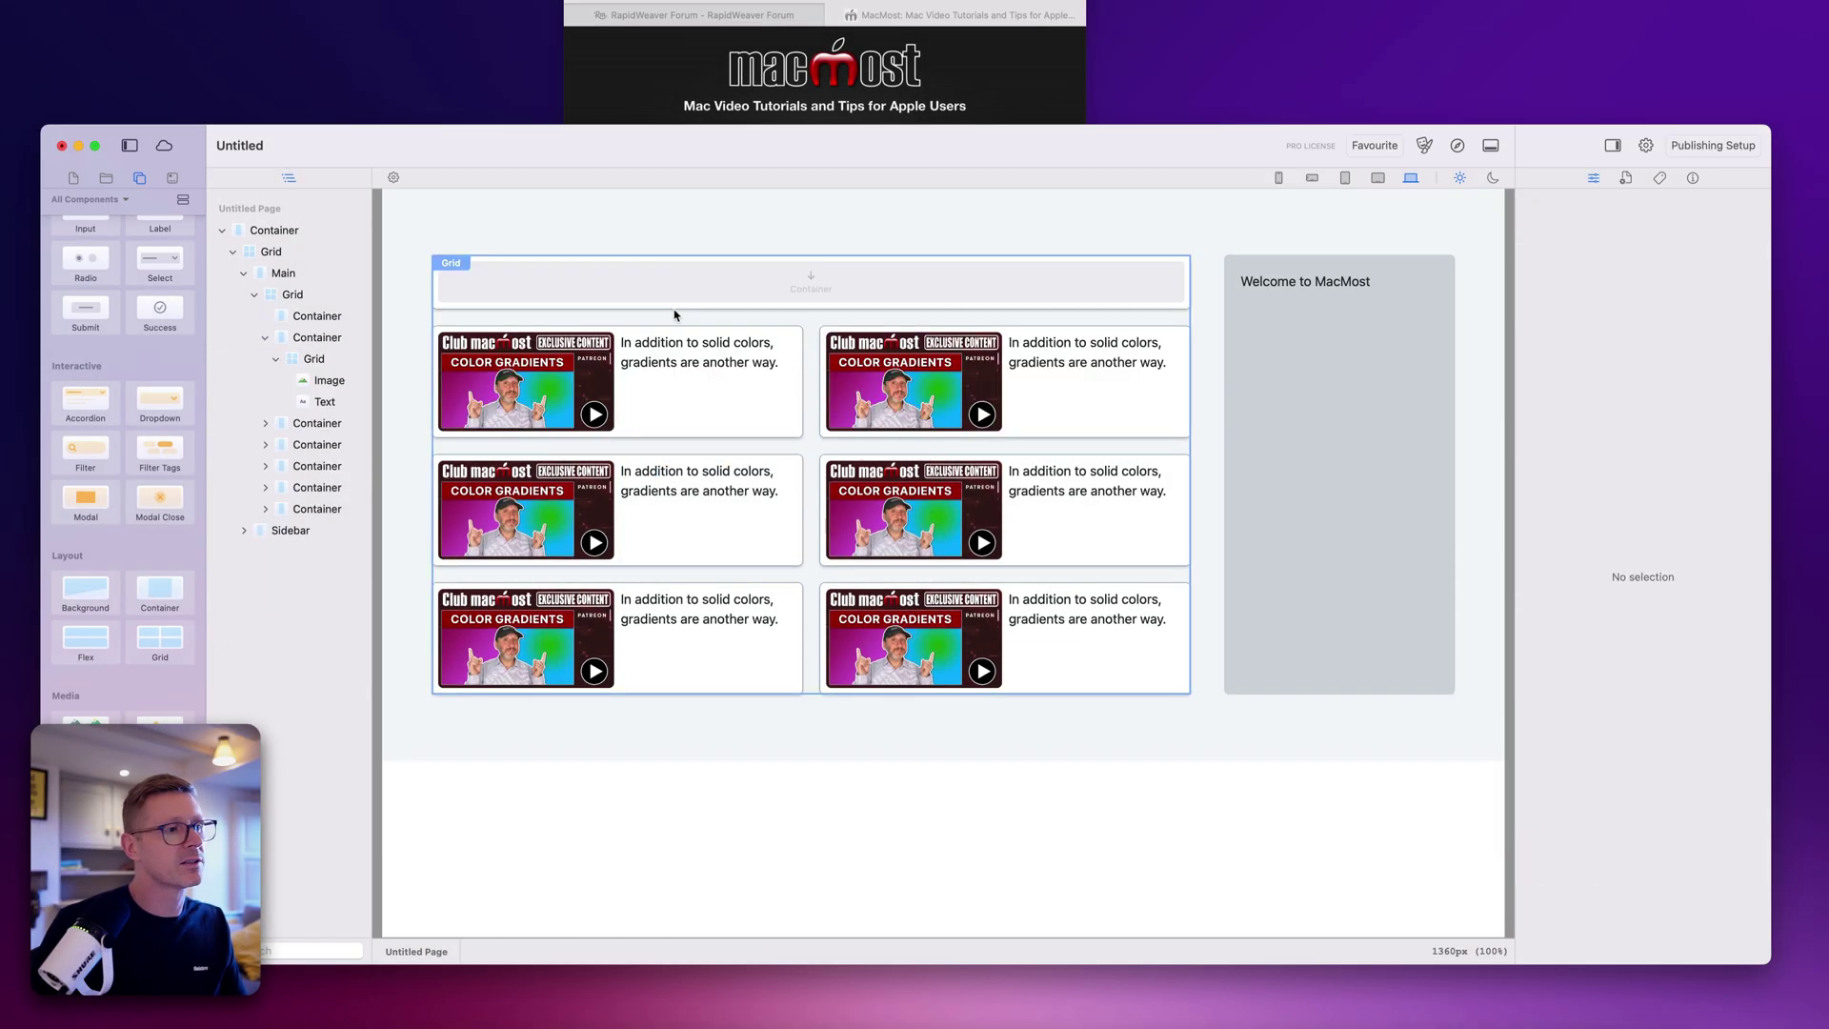
click(619, 287)
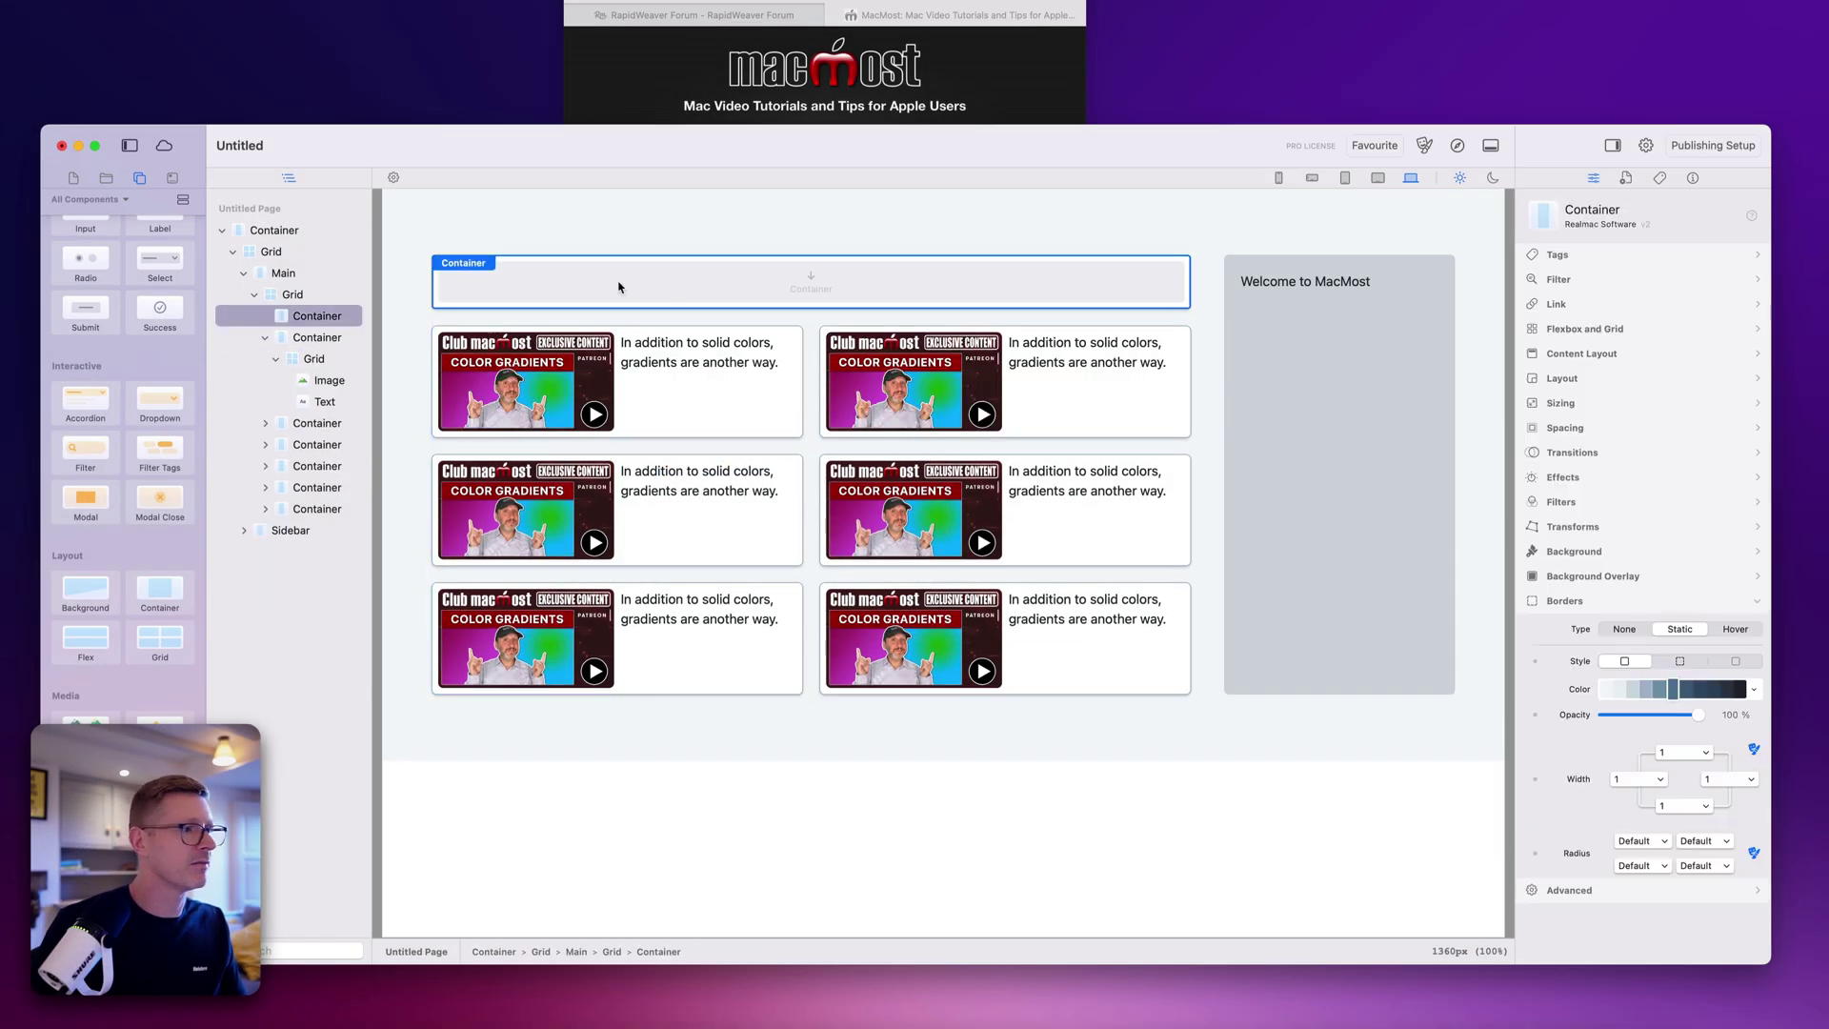
click(624, 367)
drag(624, 368, 681, 292)
click(862, 359)
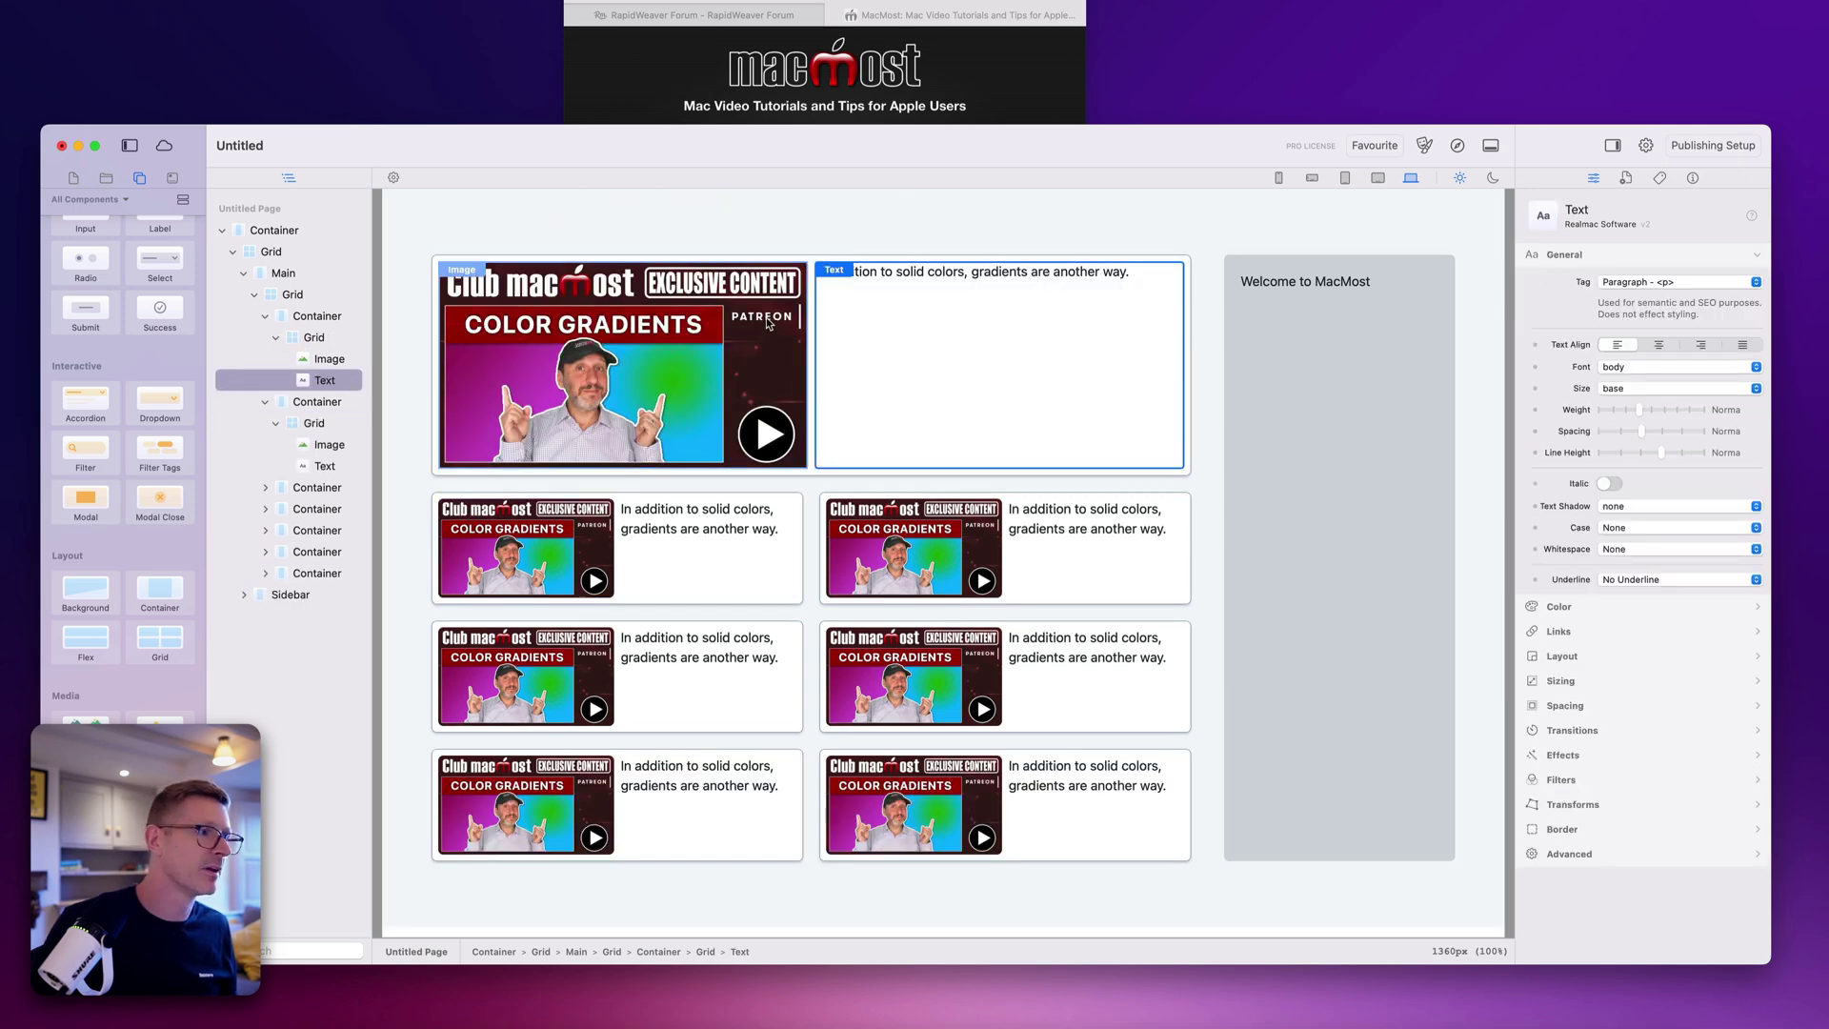
Step: Set the top card's grid to 3 columns at desktop width
click(352, 339)
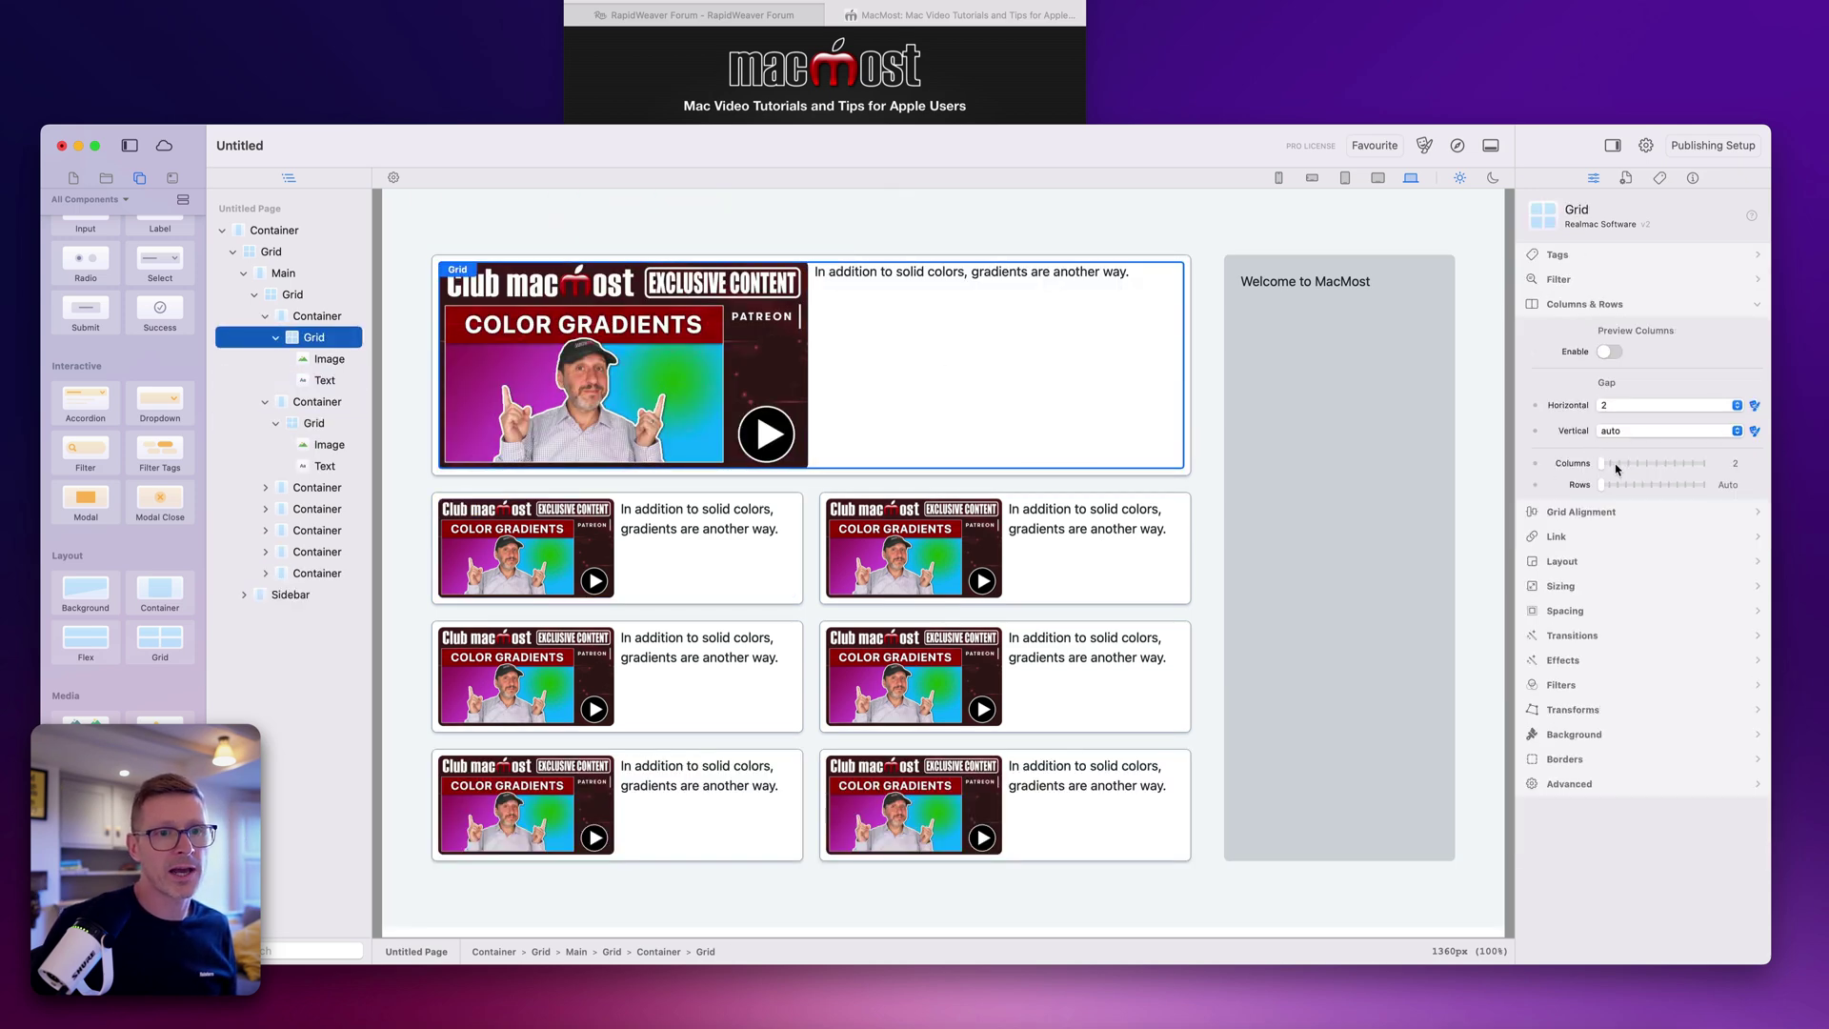
drag(1620, 465, 1624, 467)
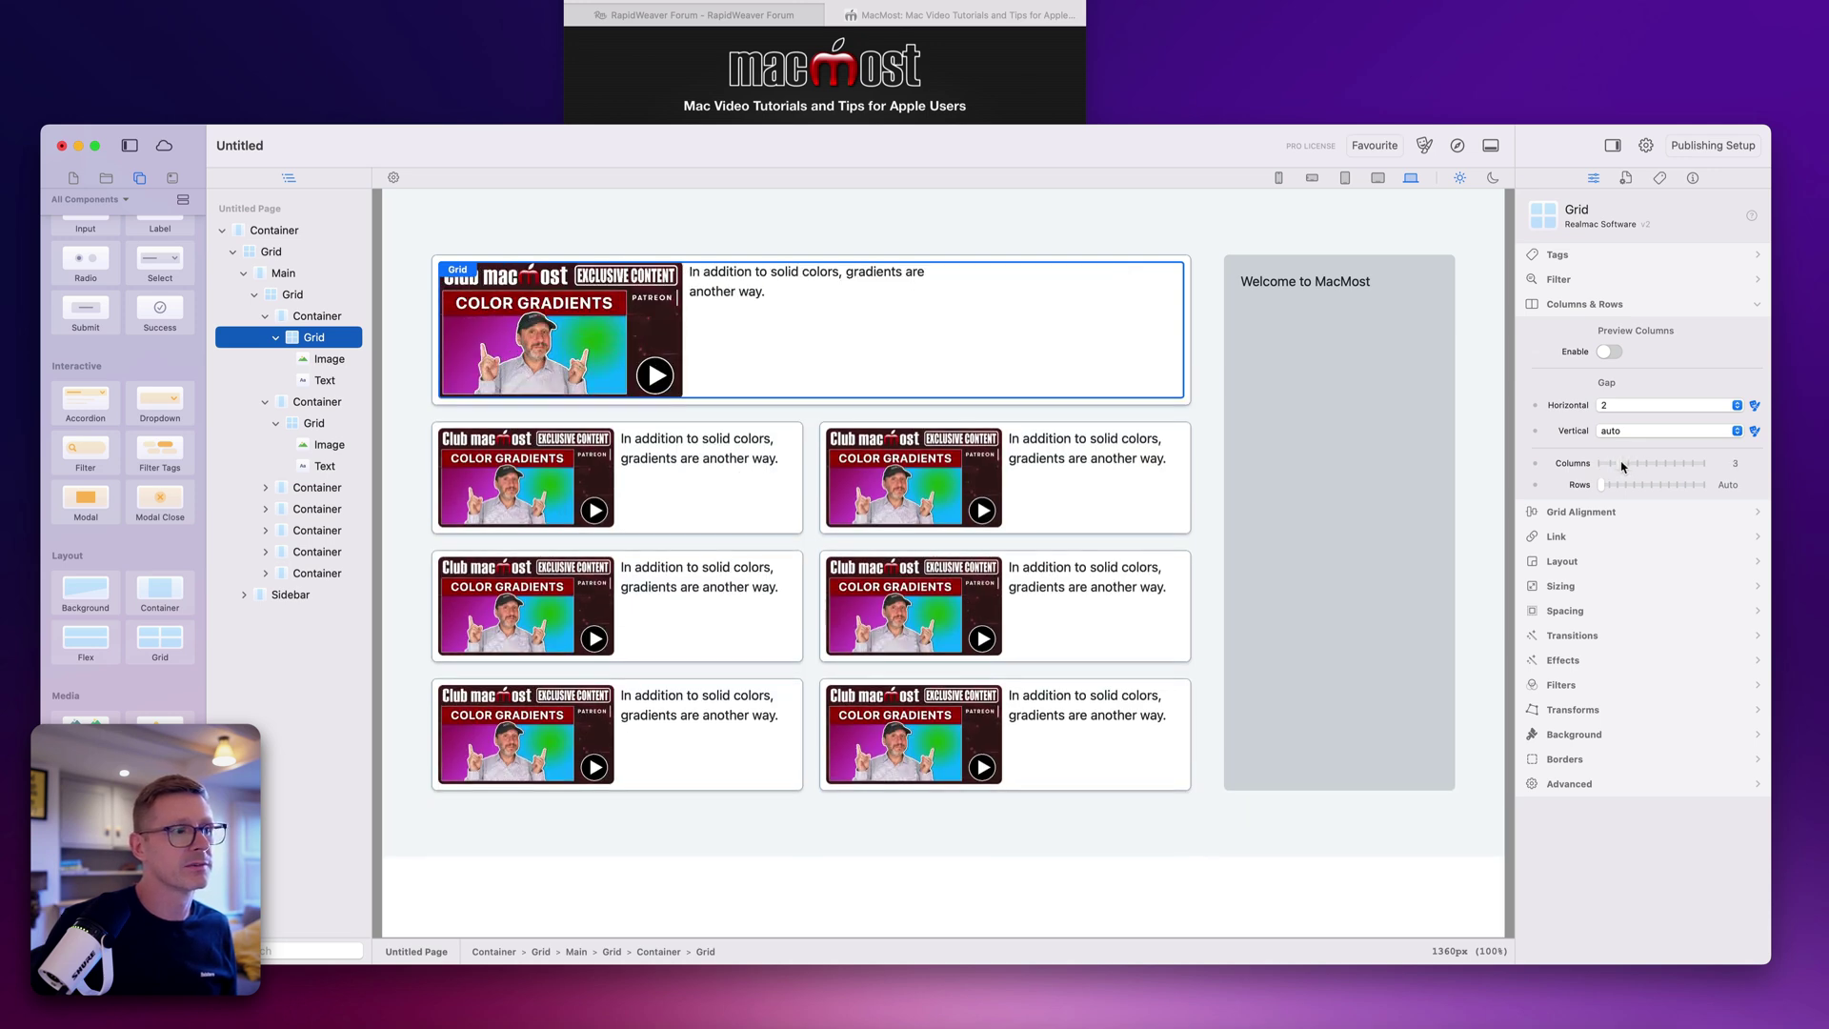
click(1072, 250)
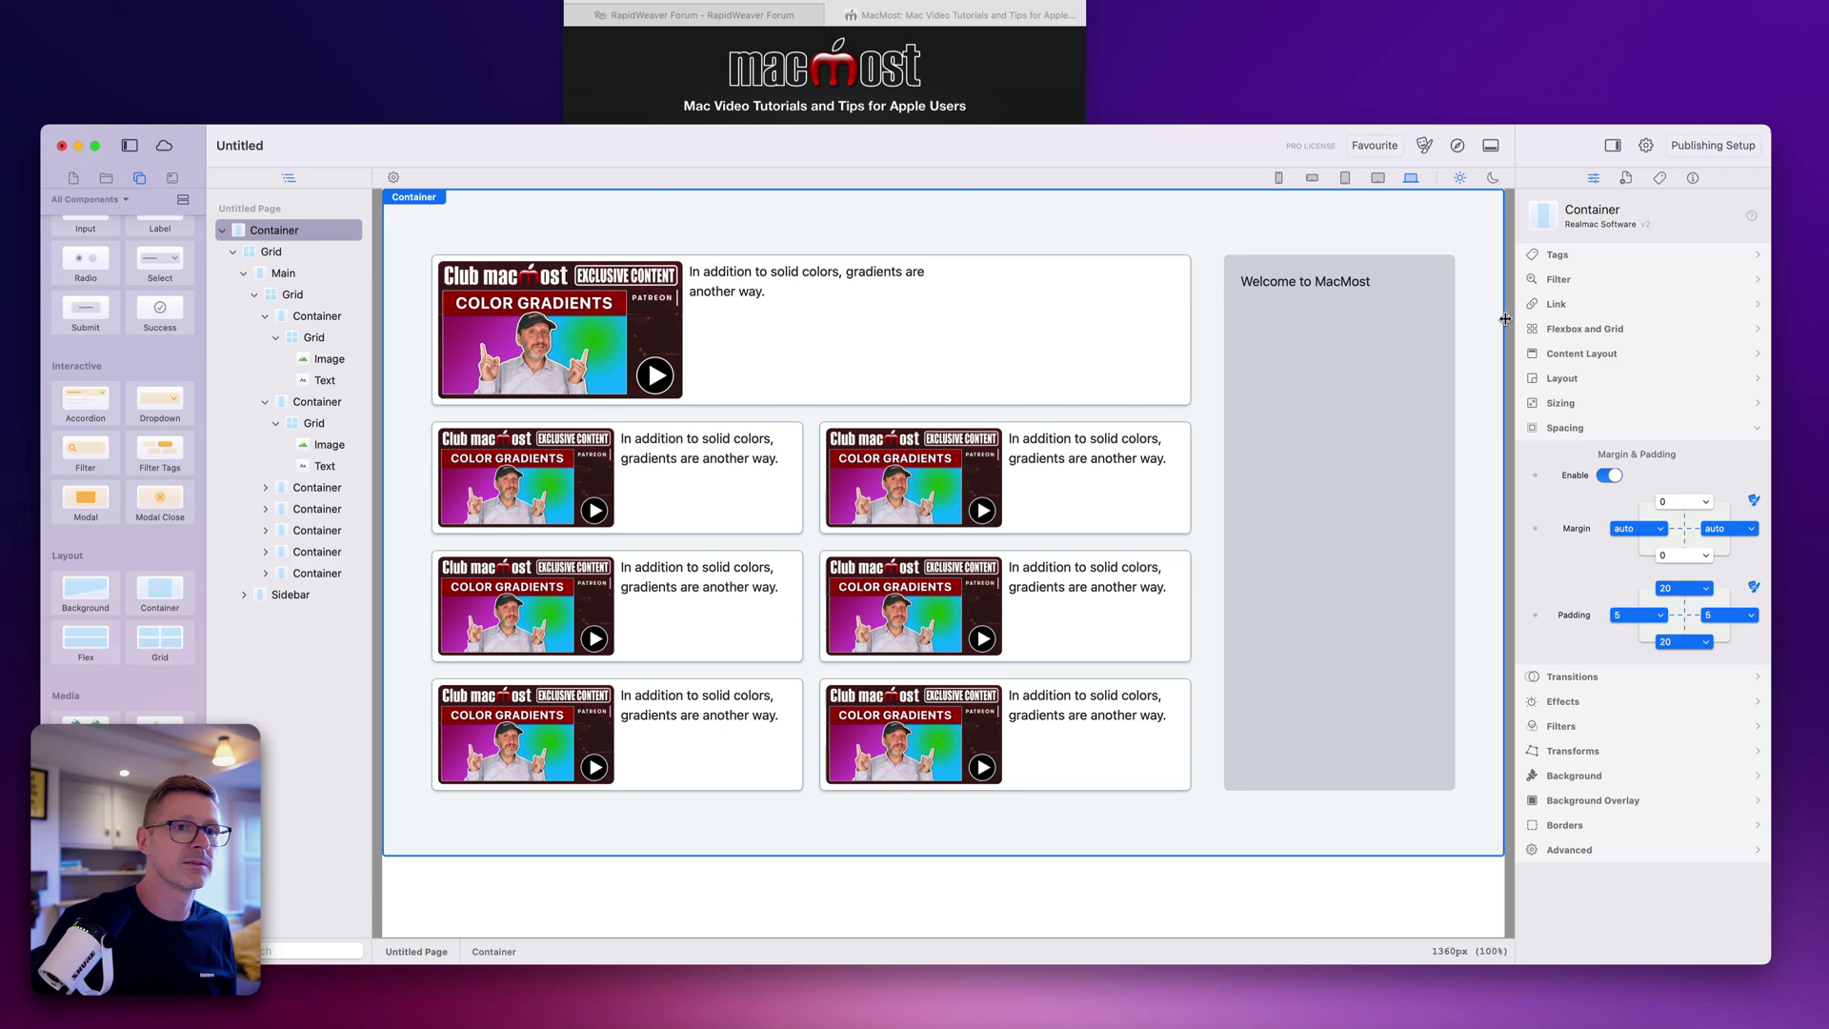
Step: Switch through the breakpoint previews, settling on the 640px phone width
click(1346, 178)
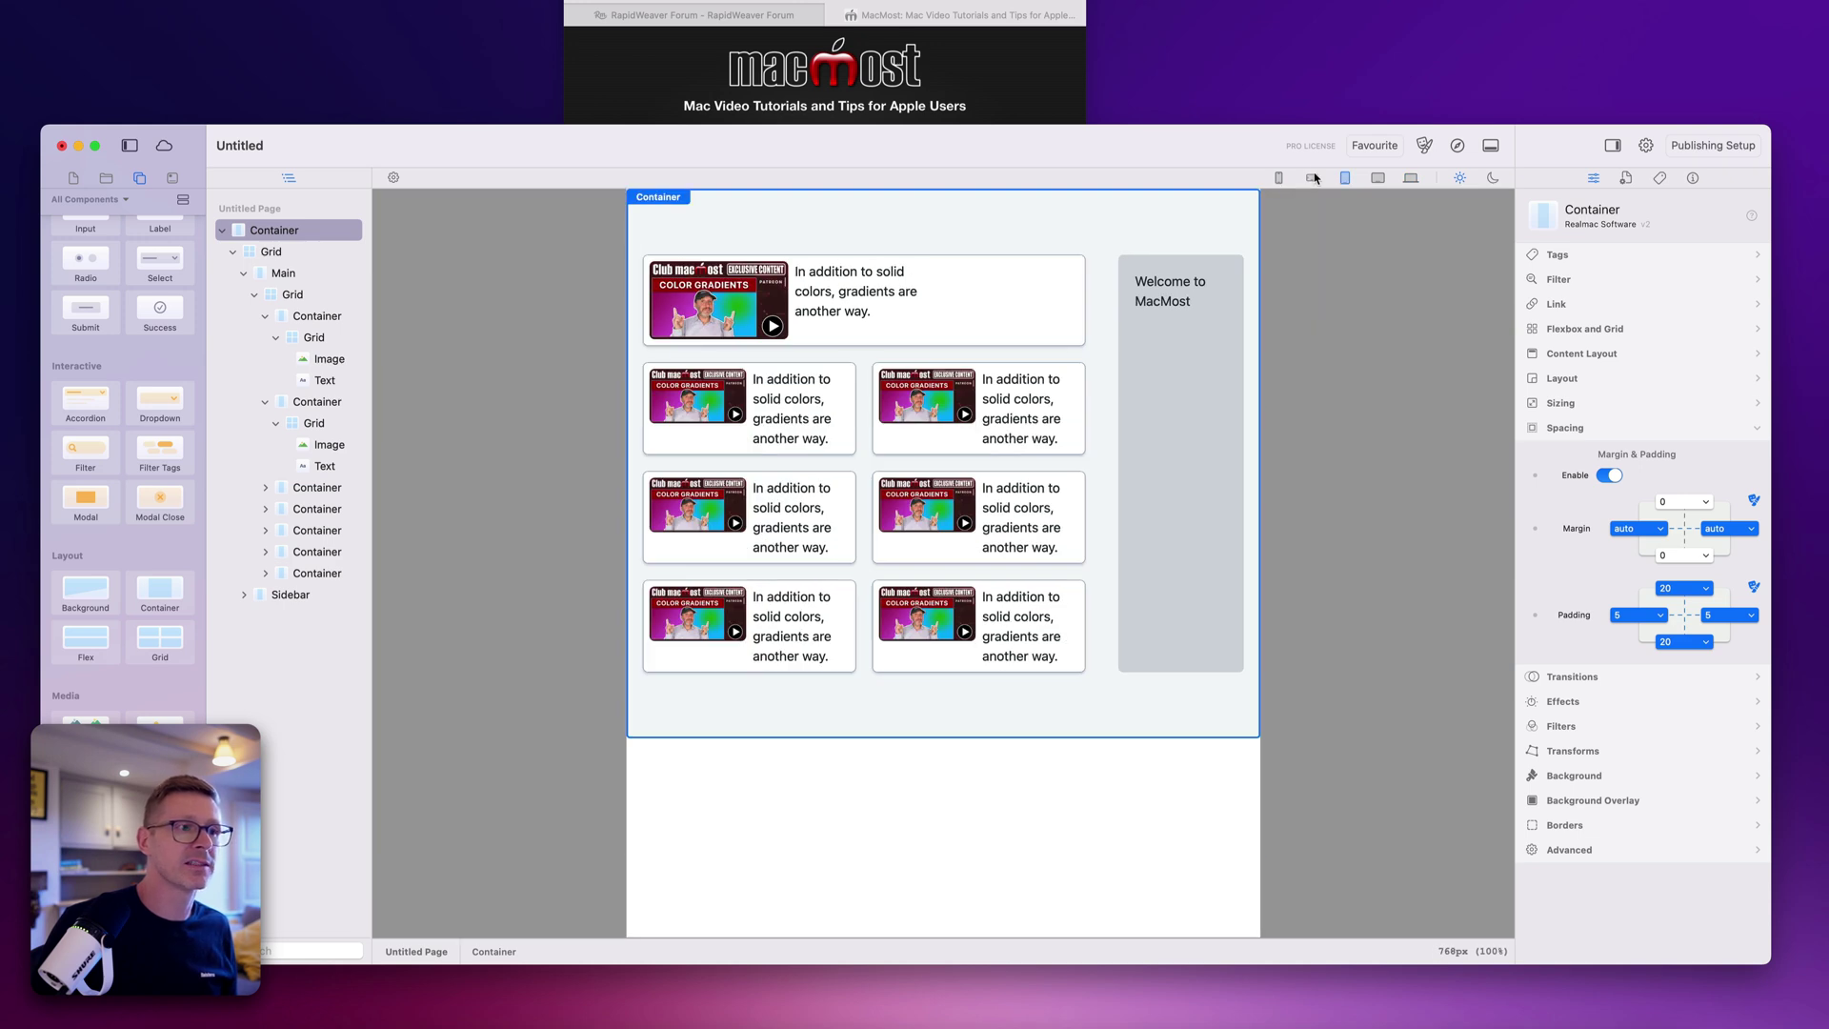
click(1313, 178)
click(1278, 178)
click(1313, 178)
click(1345, 179)
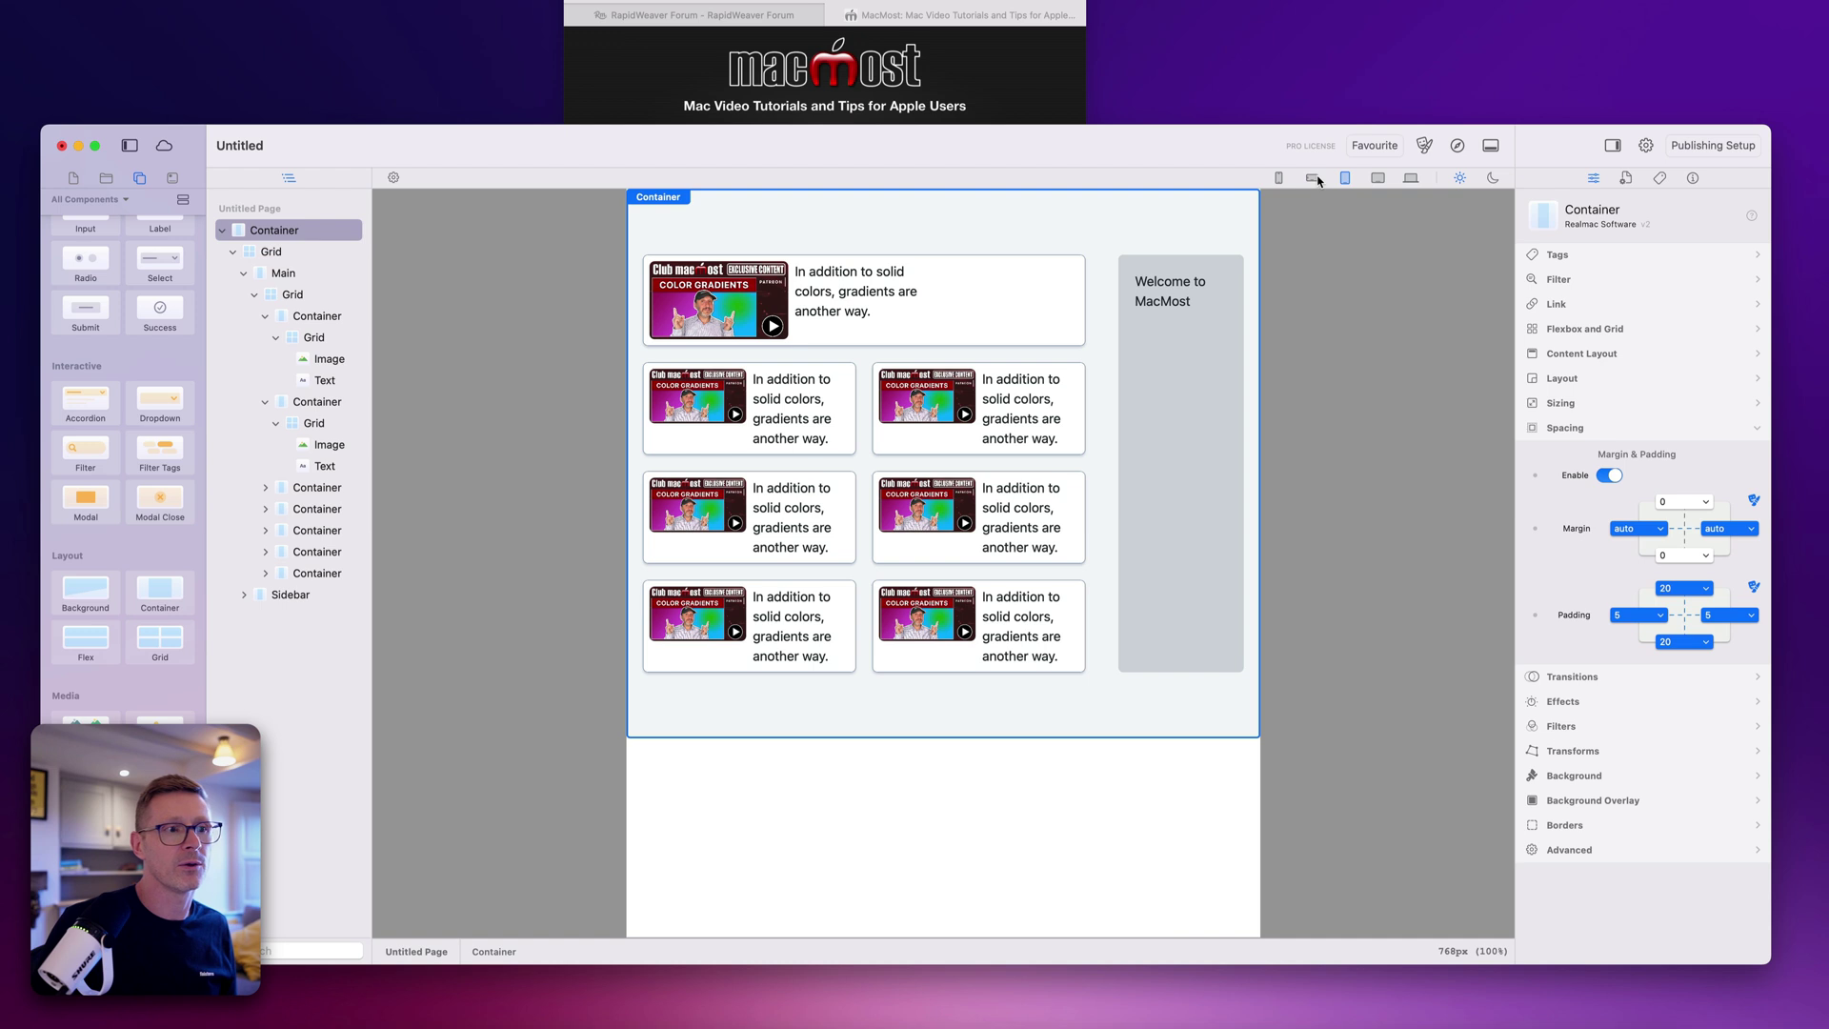
click(1313, 178)
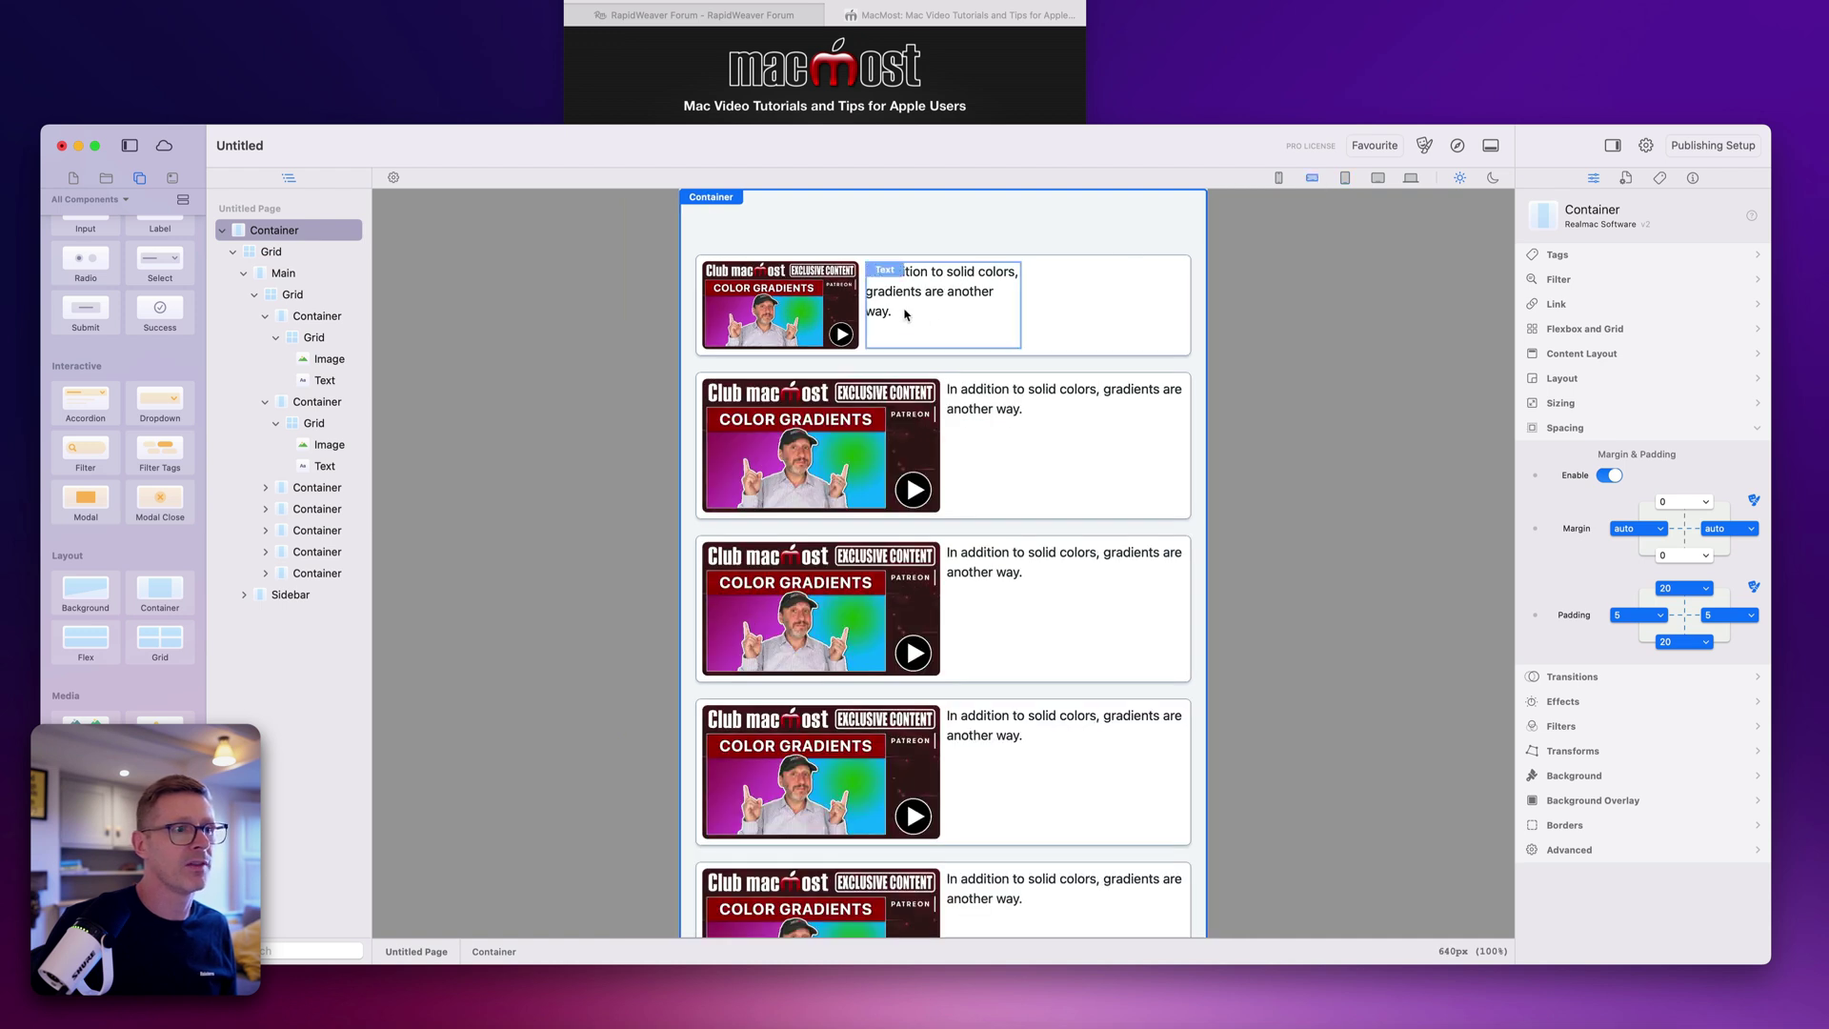
Step: Set the top card's grid to 2 columns at 640px, then widen back to desktop width
click(863, 311)
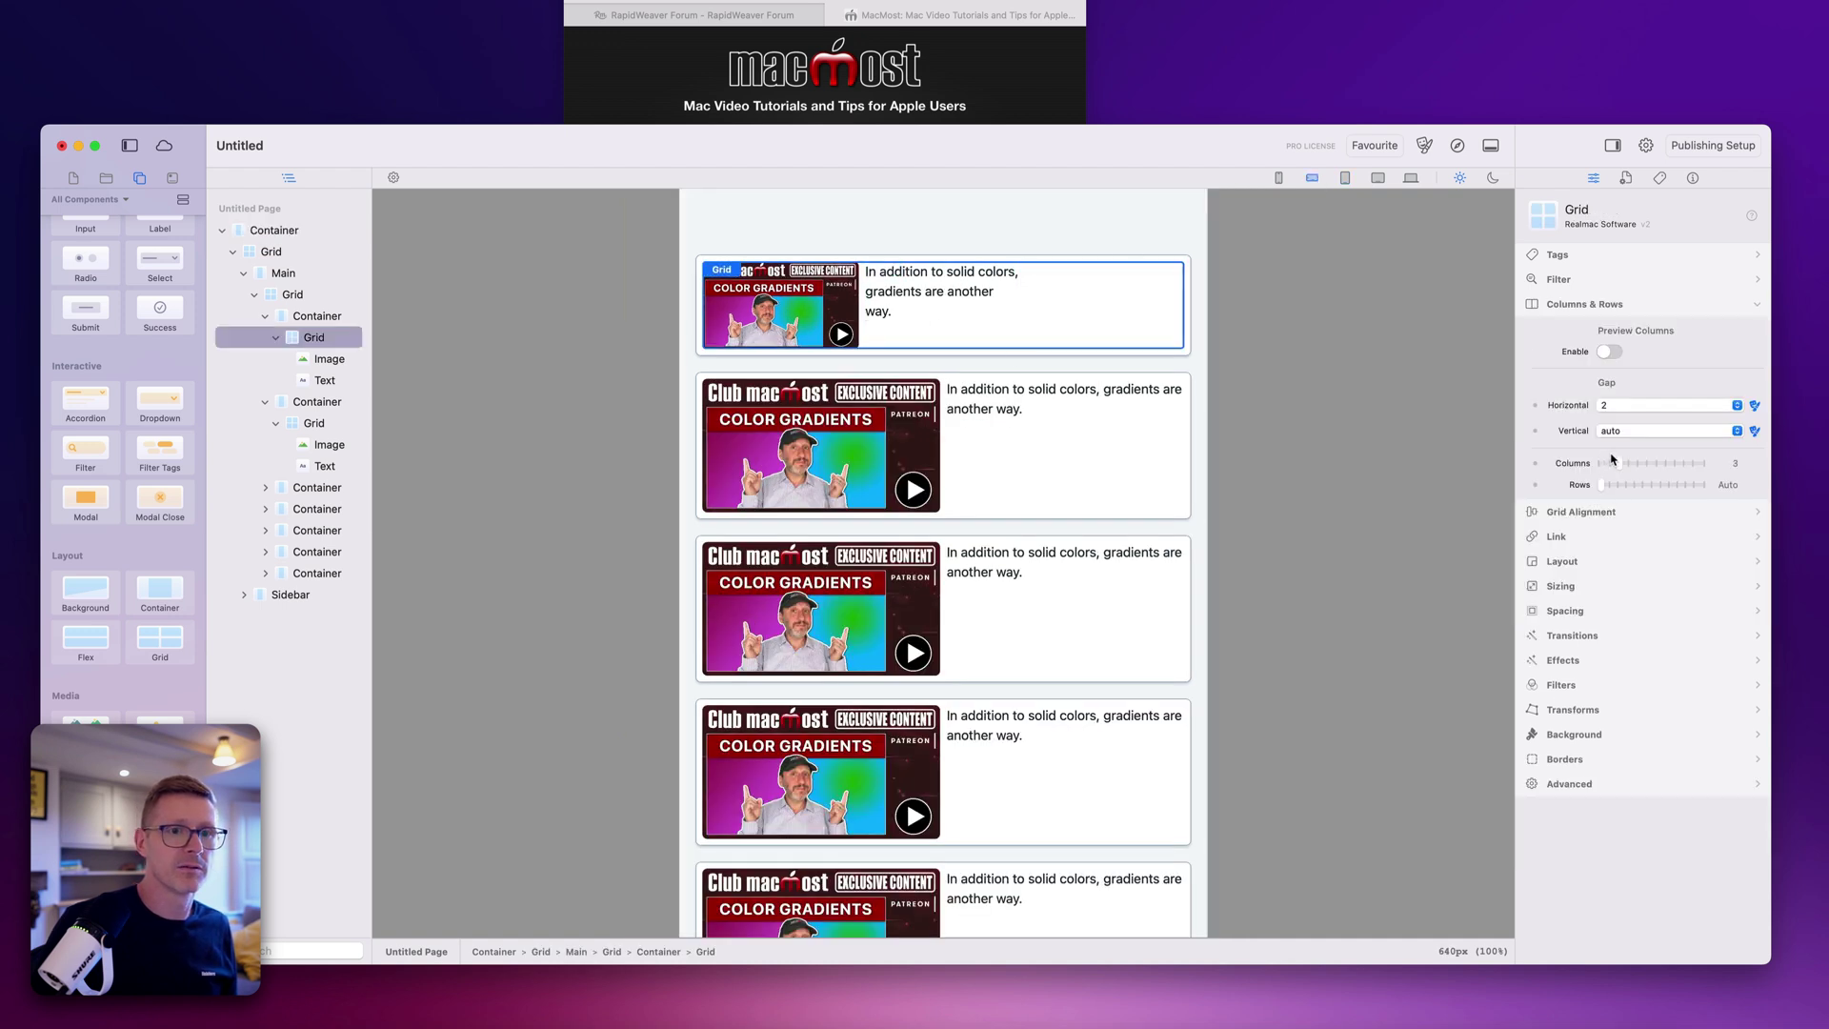
drag(1614, 460, 1608, 465)
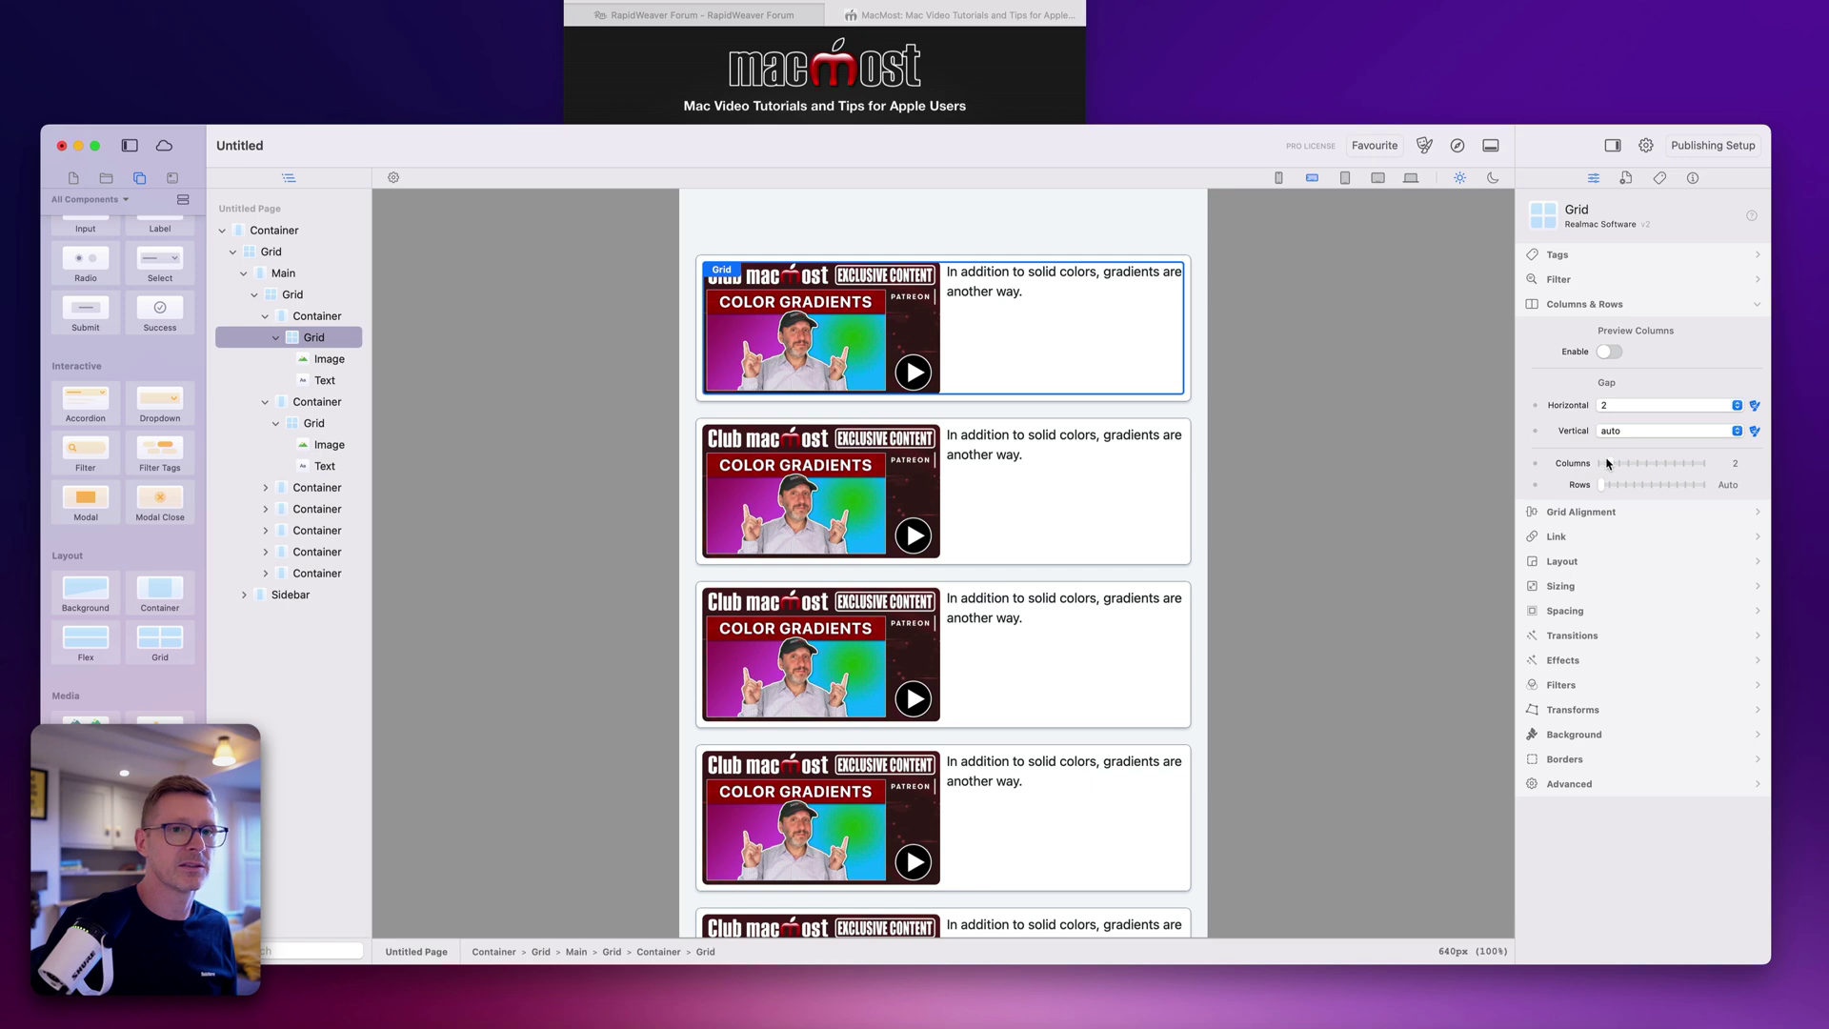
click(1343, 178)
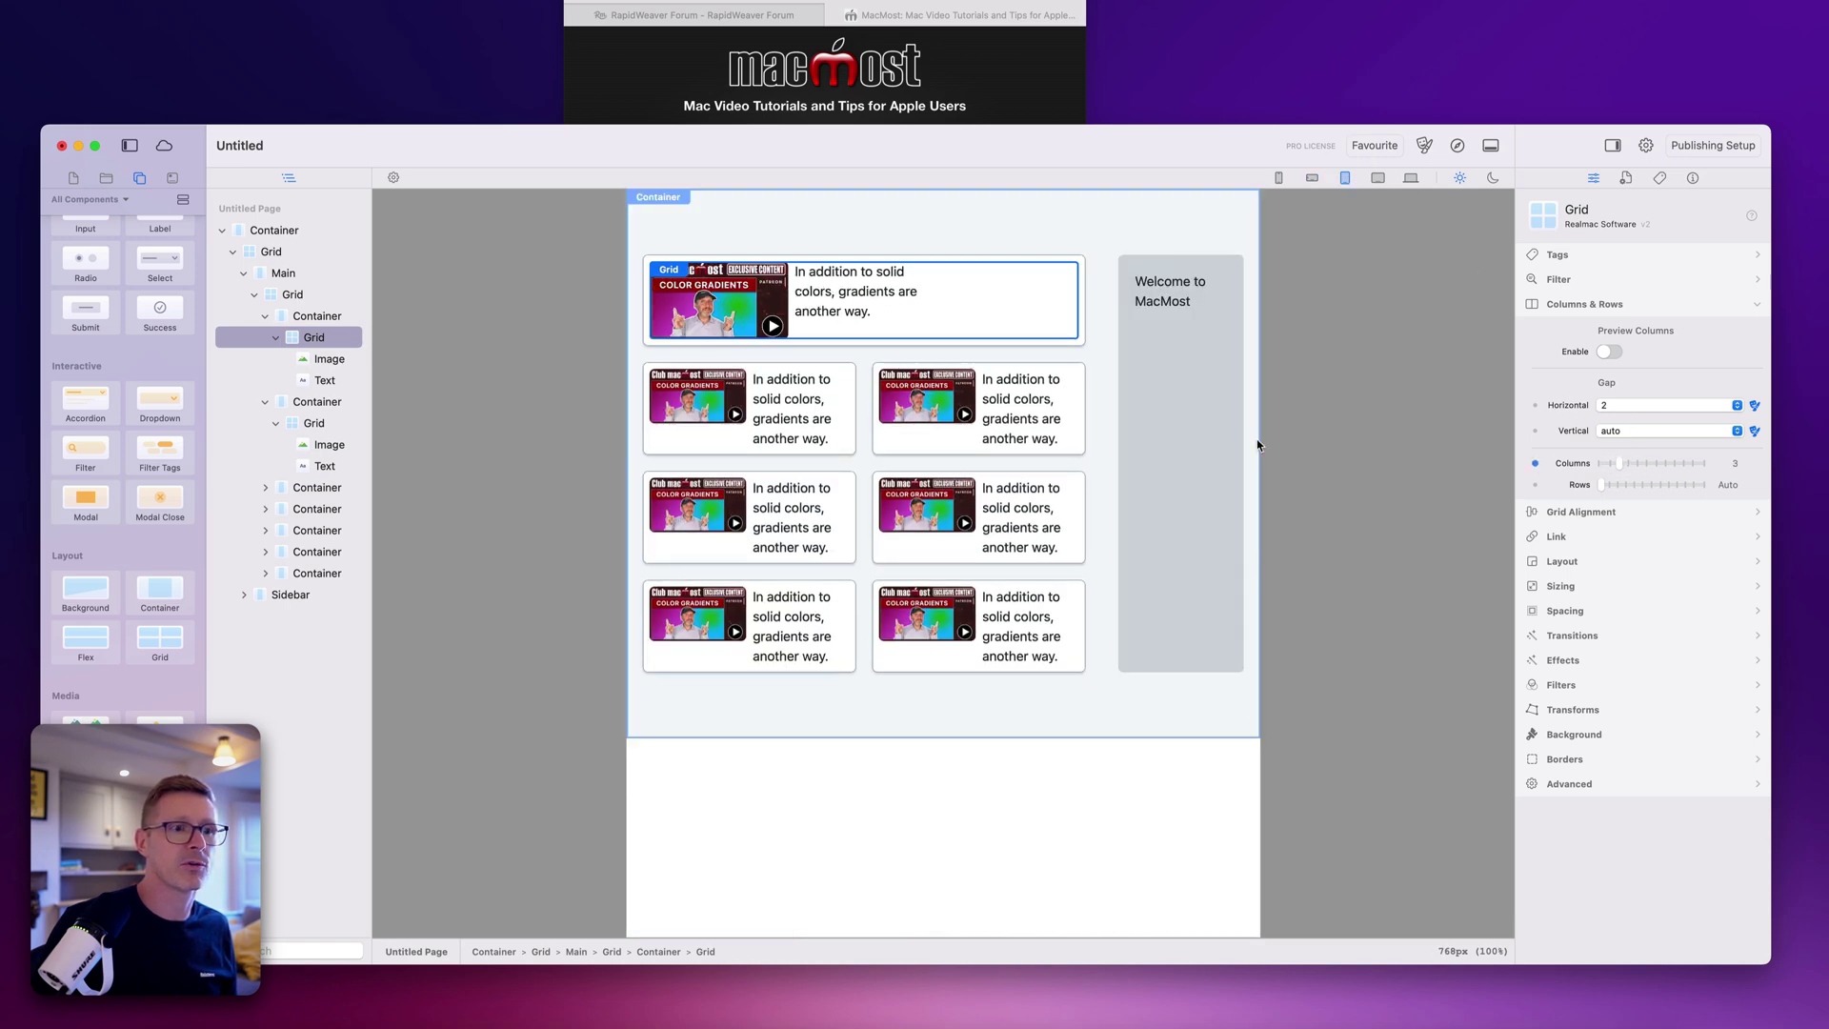
drag(1258, 441, 1457, 444)
click(1197, 220)
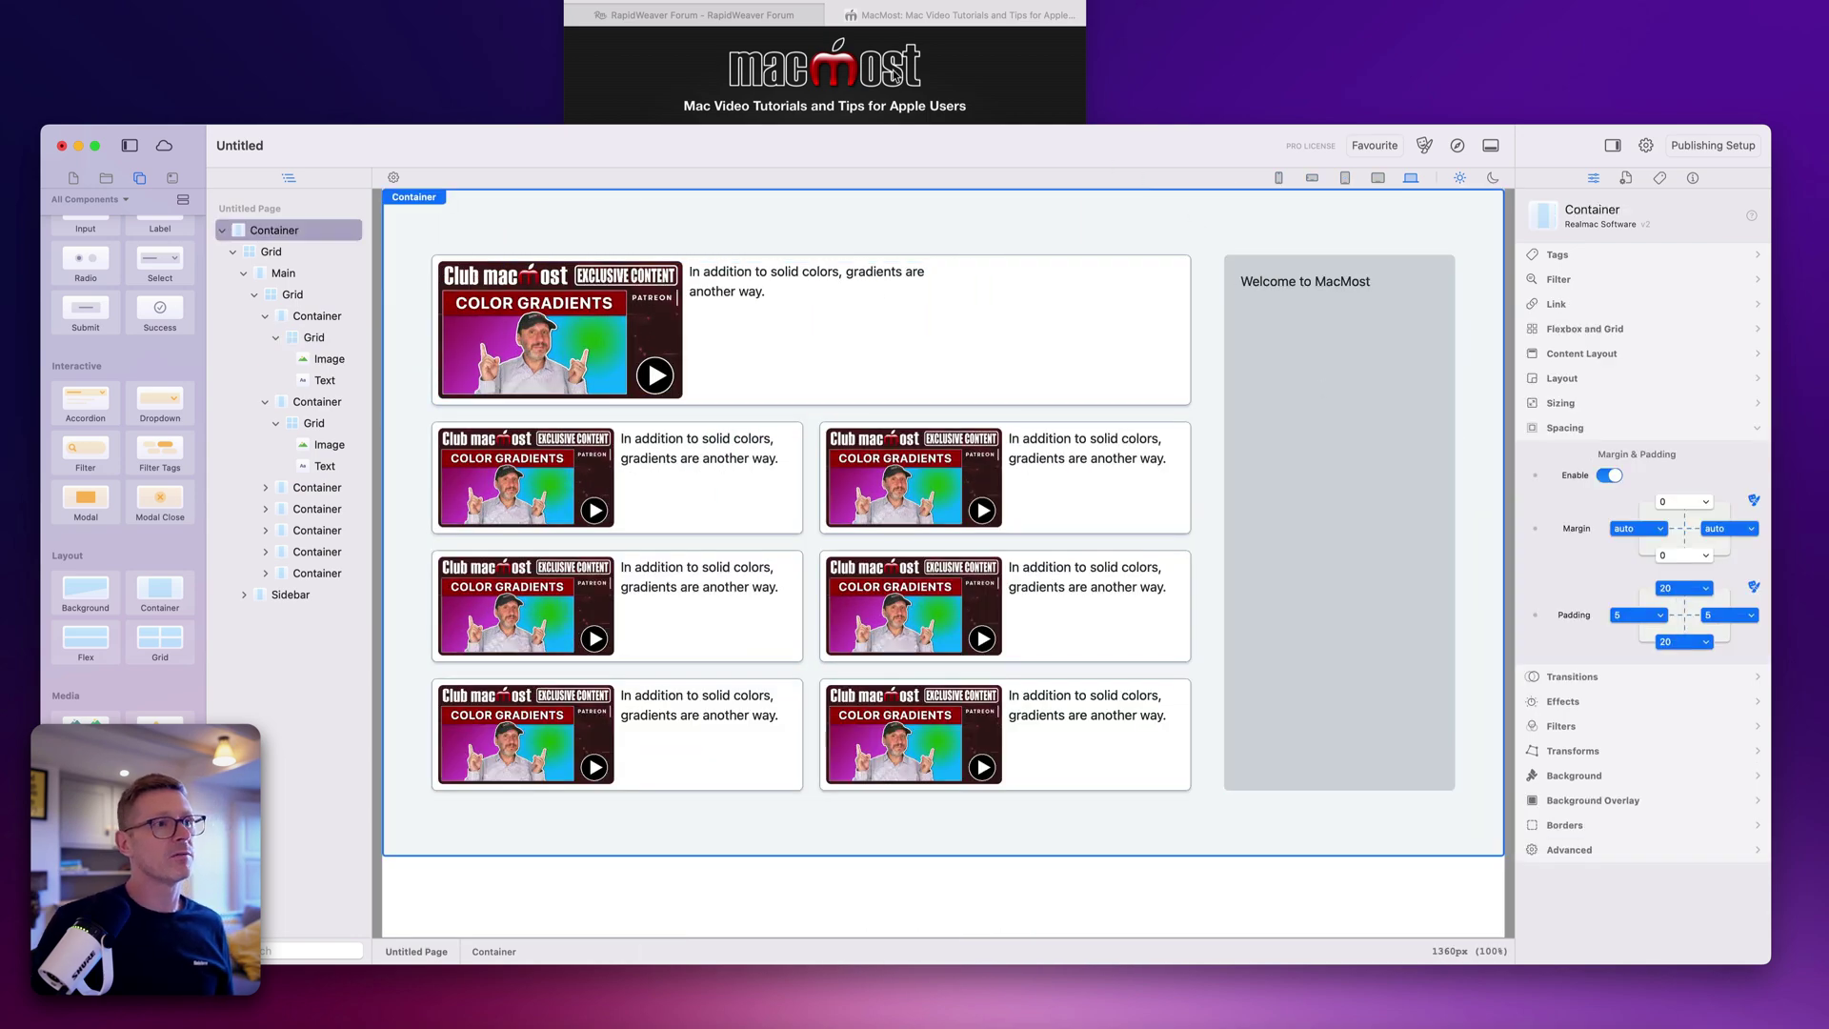
Step: Enlarge the MacMost browser window, then preview the built page in Safari
key(super+Tab)
double_click(1087, 899)
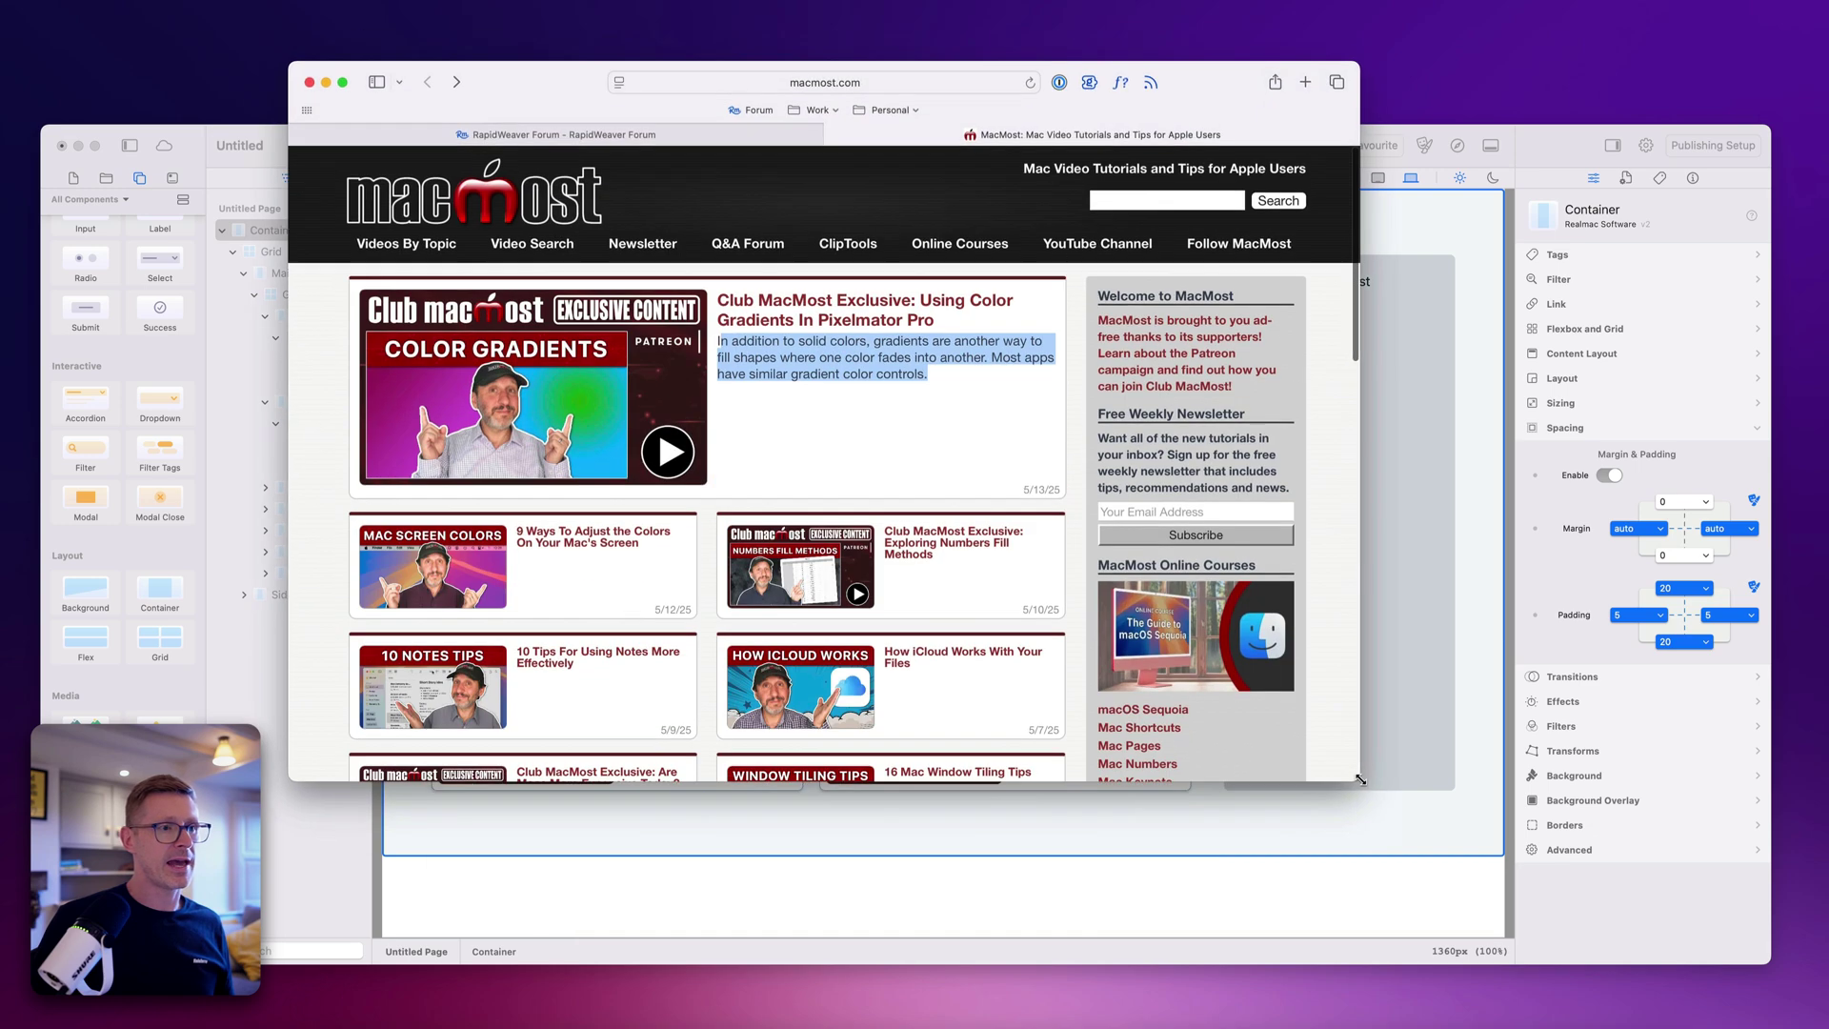
click(1511, 623)
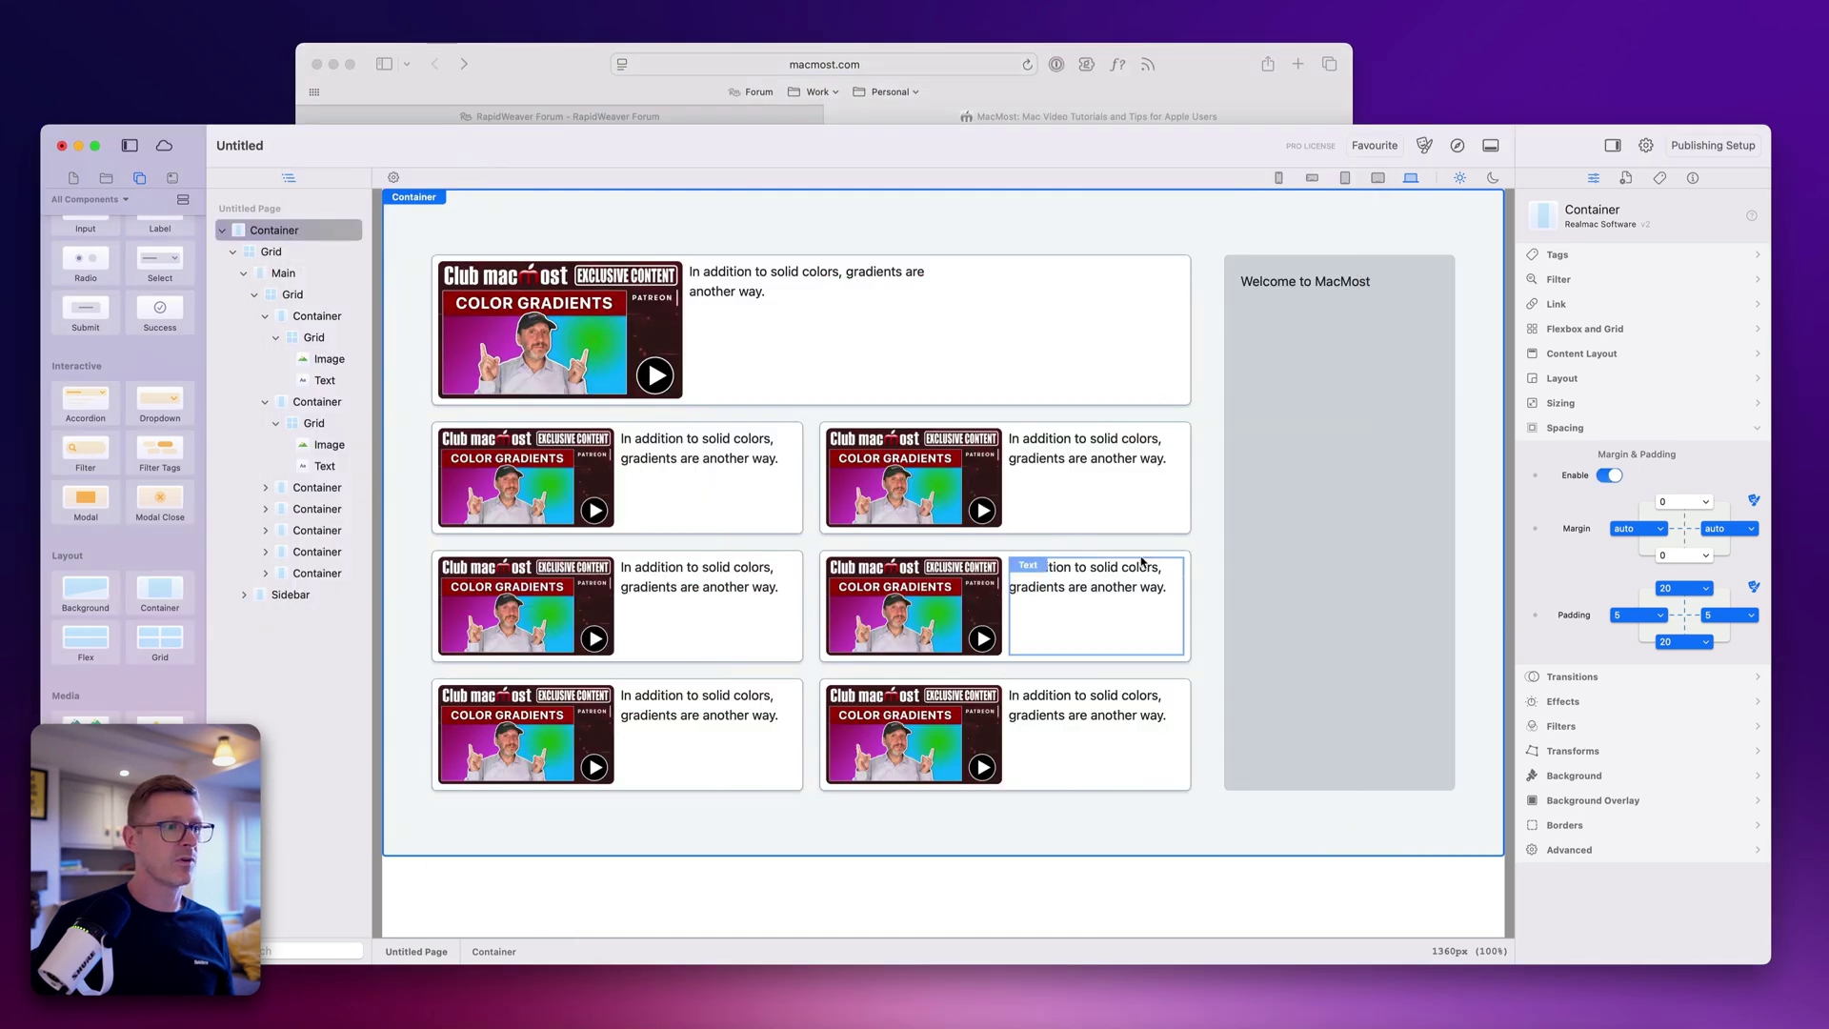
click(1458, 145)
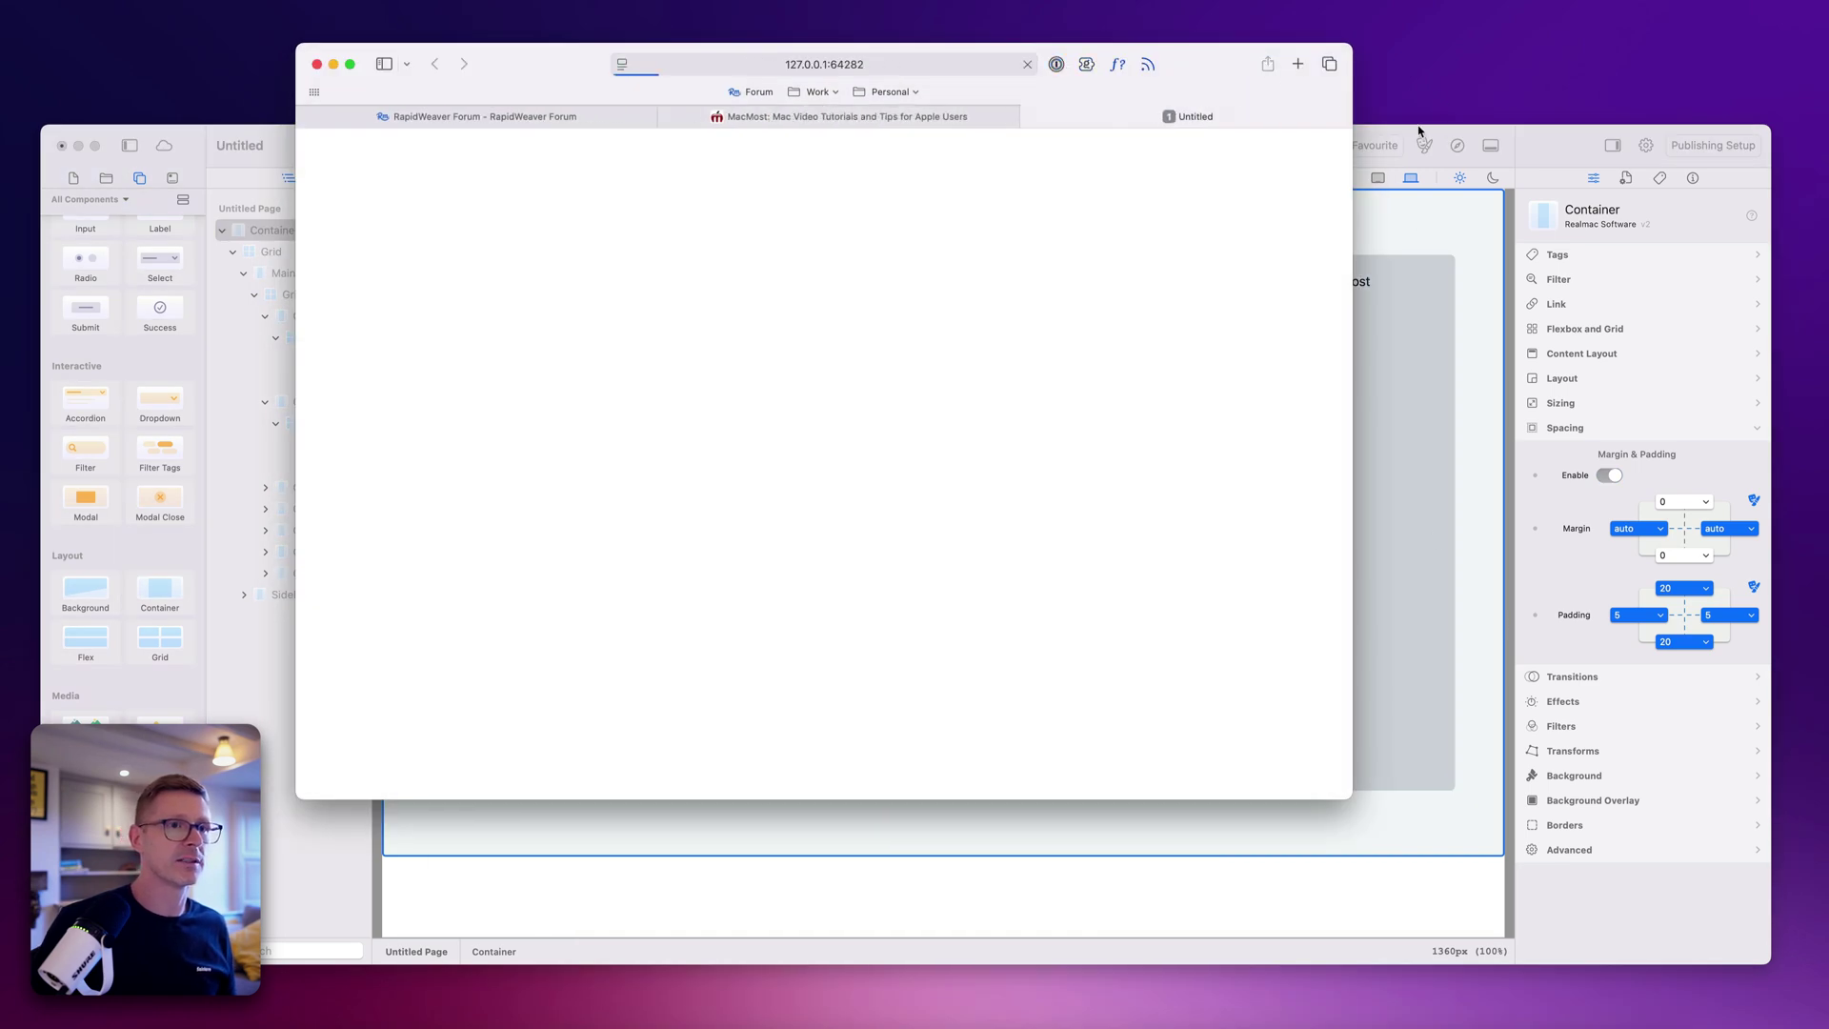
Step: Resize the Safari preview window from narrow to full desktop width to check each layout
drag(1398, 784, 1170, 853)
scroll(1045, 674, down, 5)
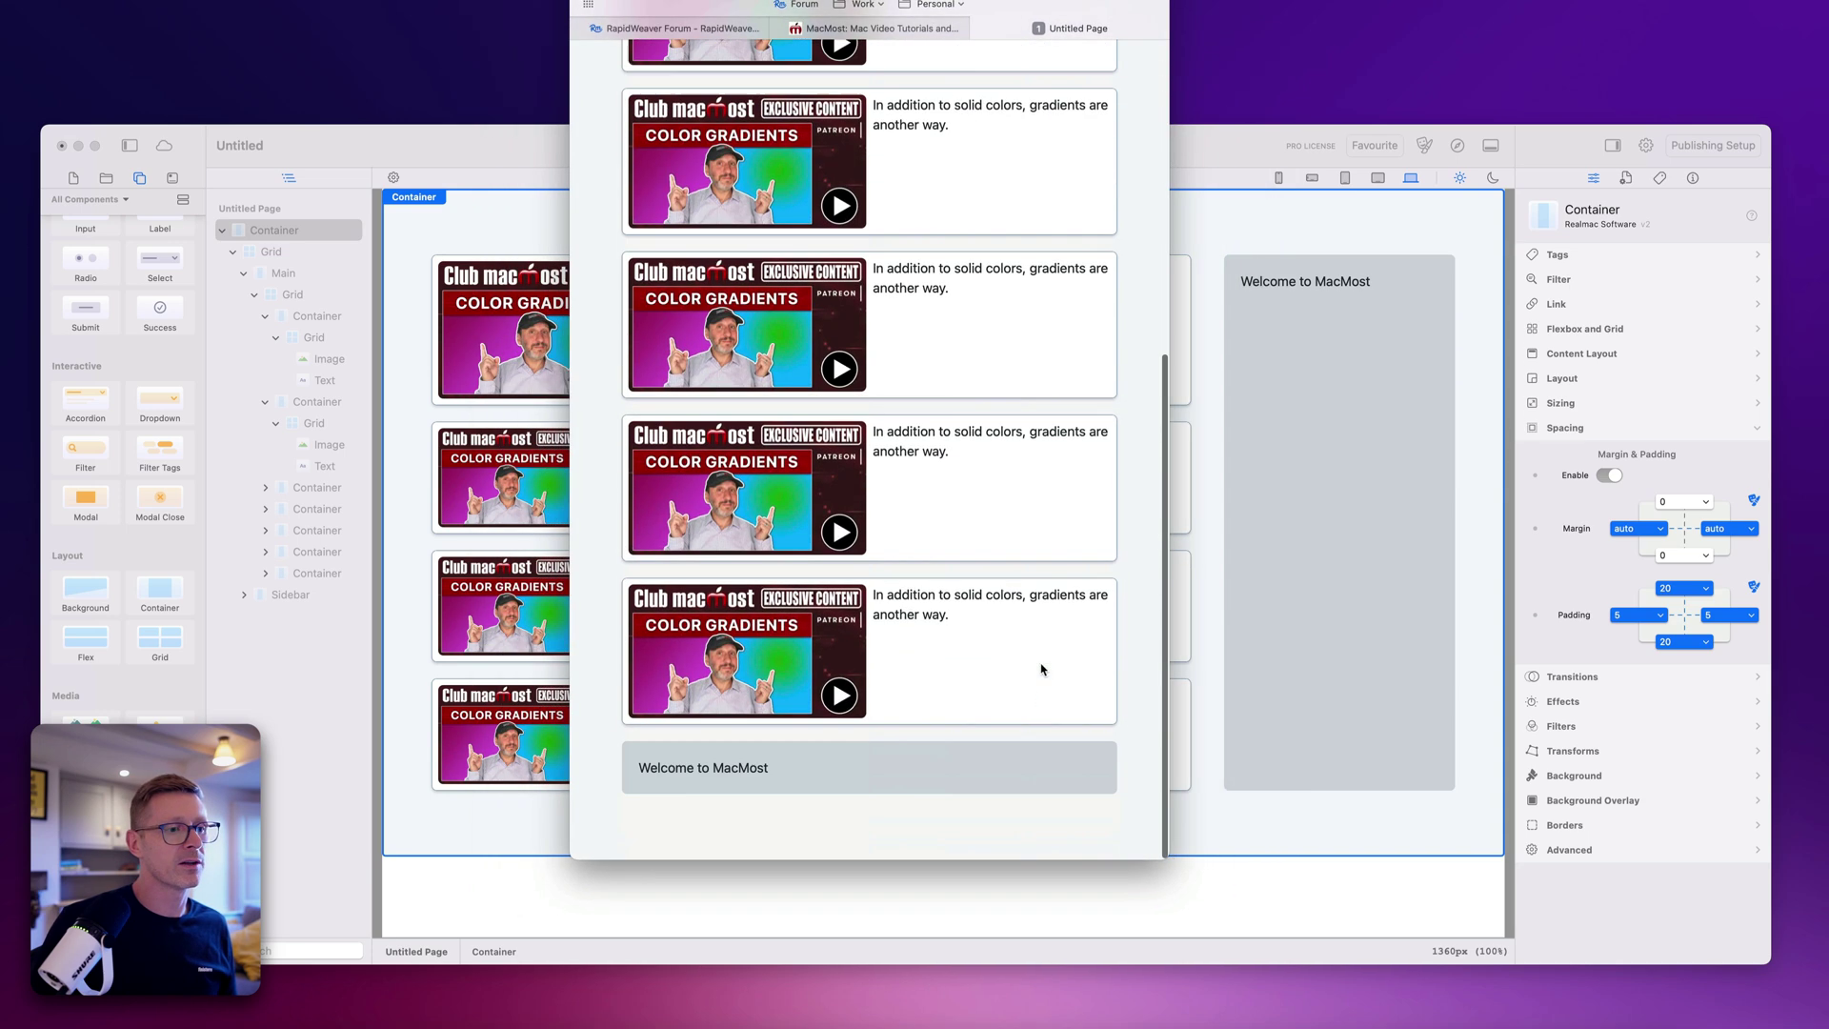
drag(1172, 860, 1154, 826)
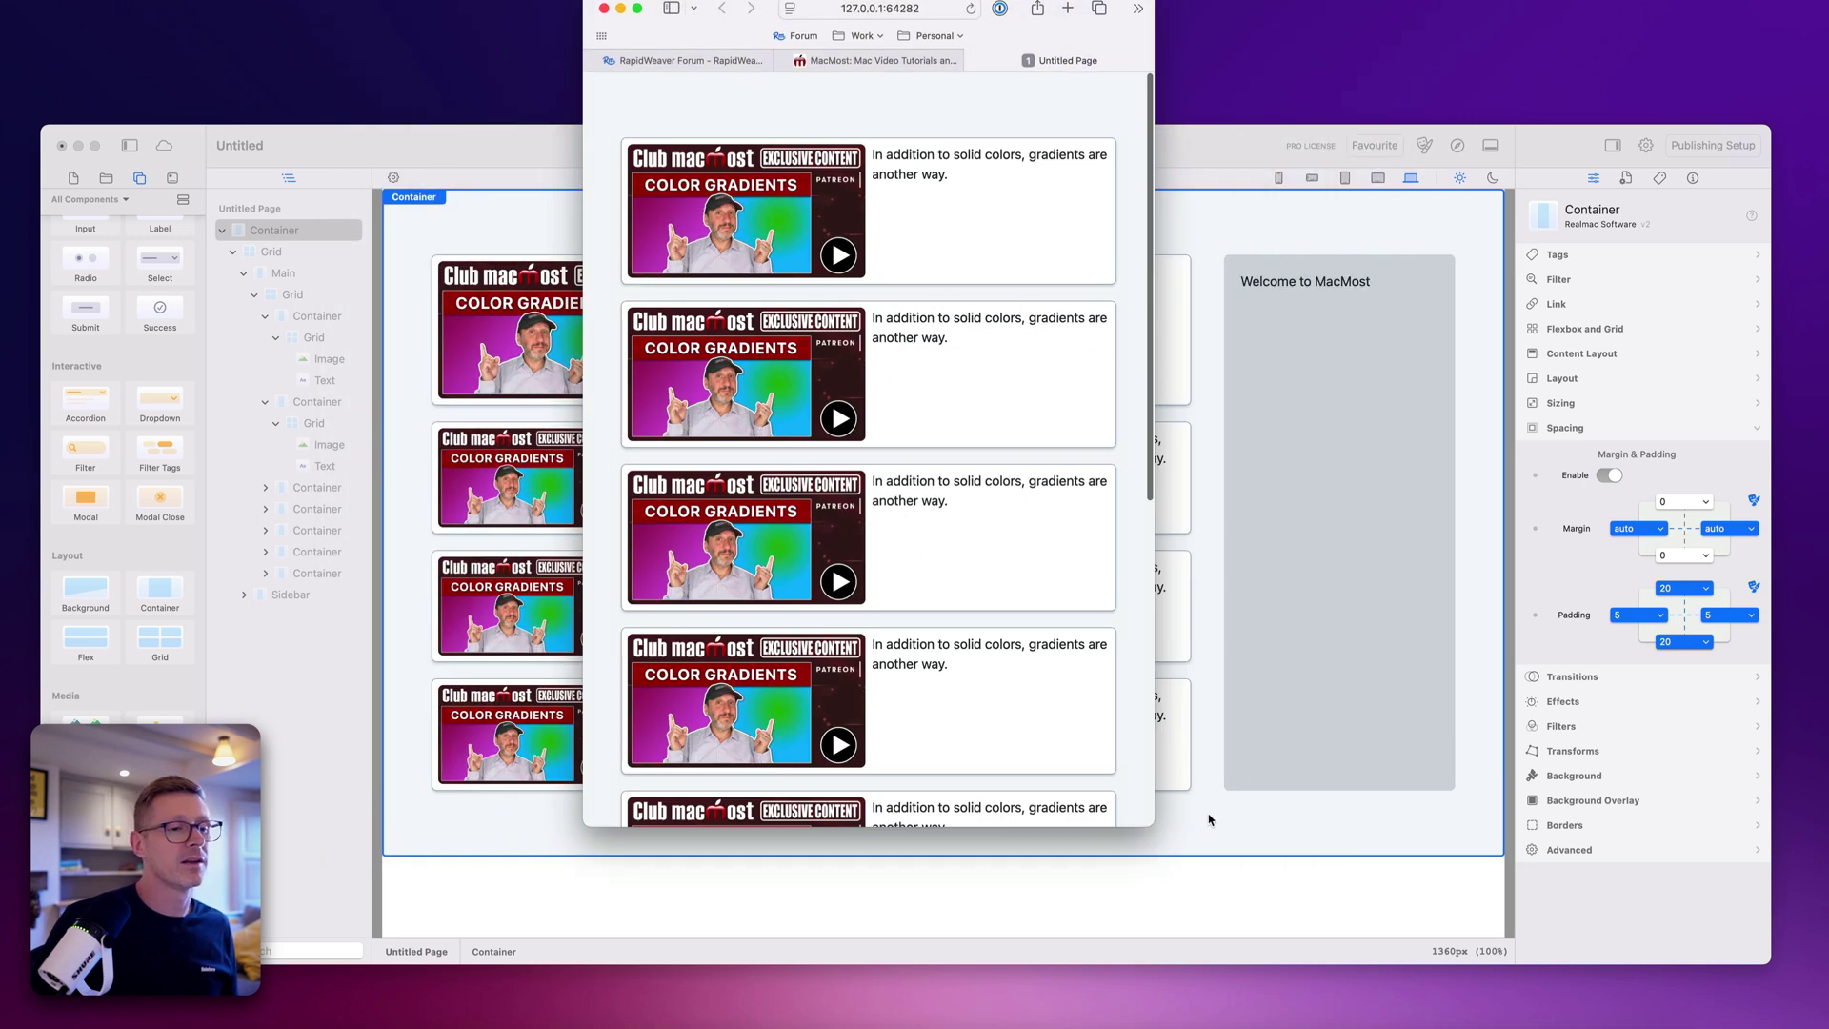
drag(1171, 820, 1464, 803)
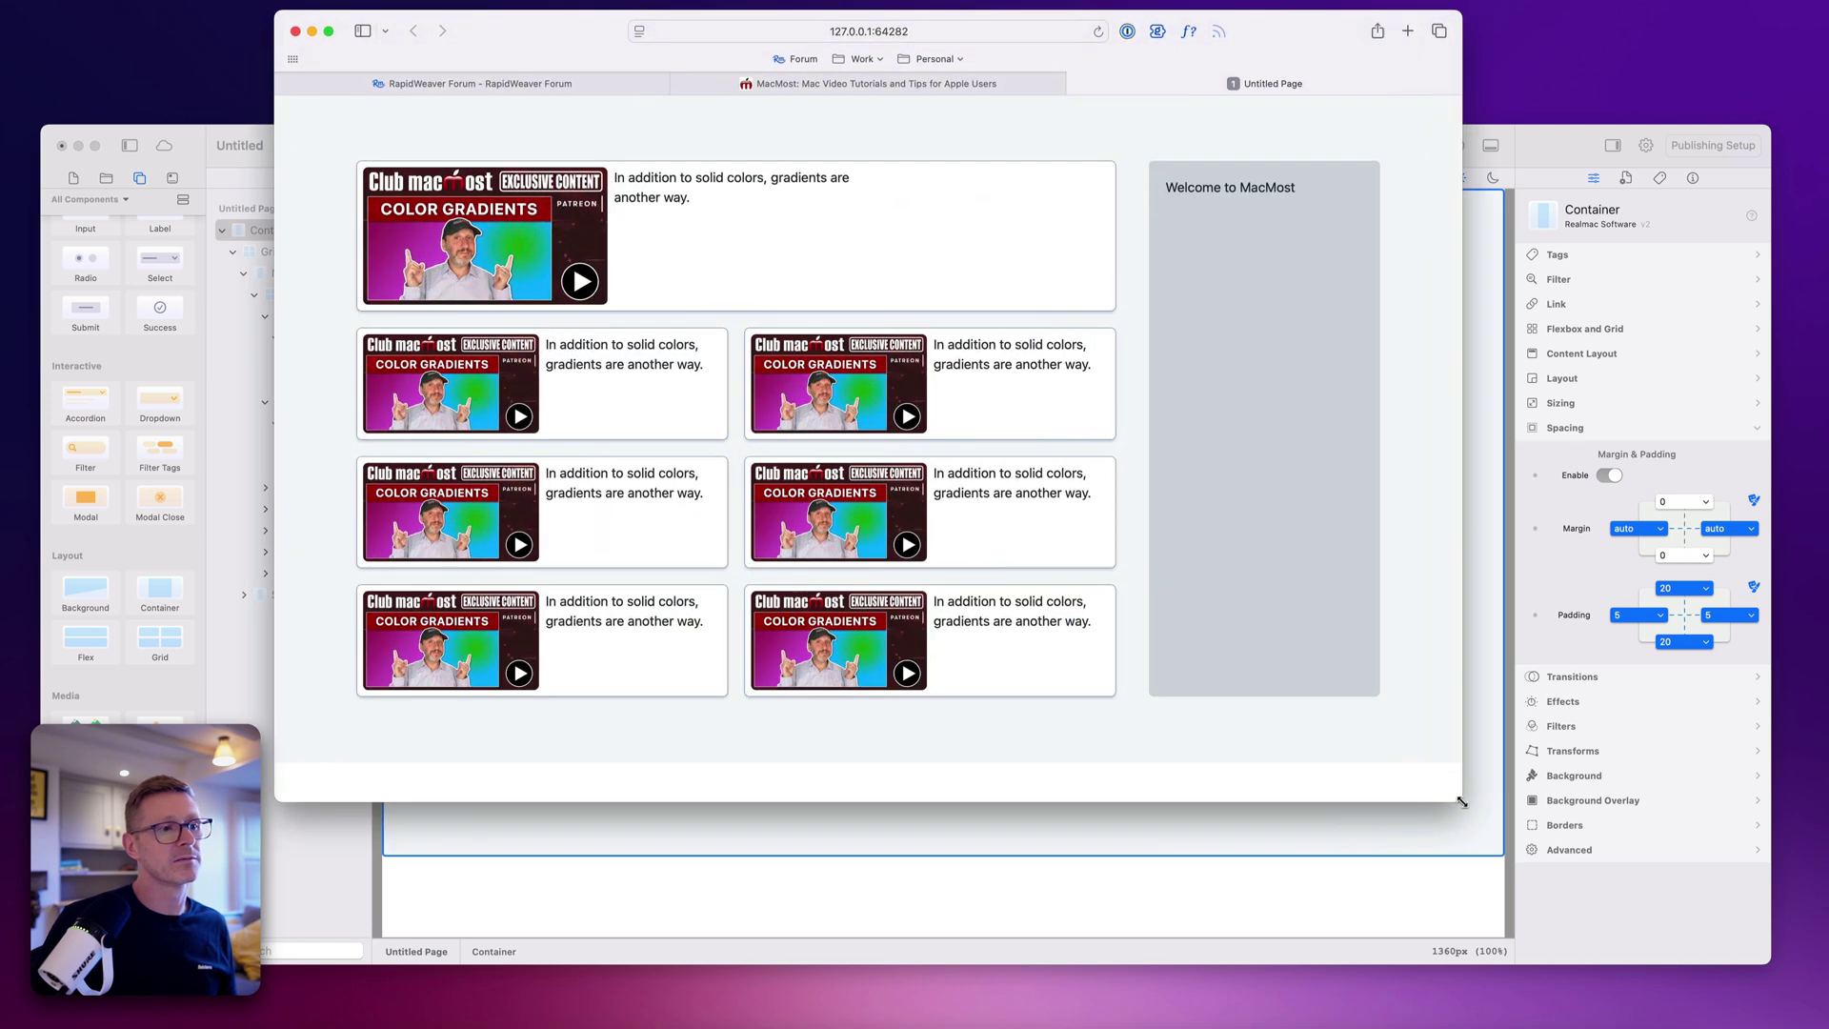
click(1307, 905)
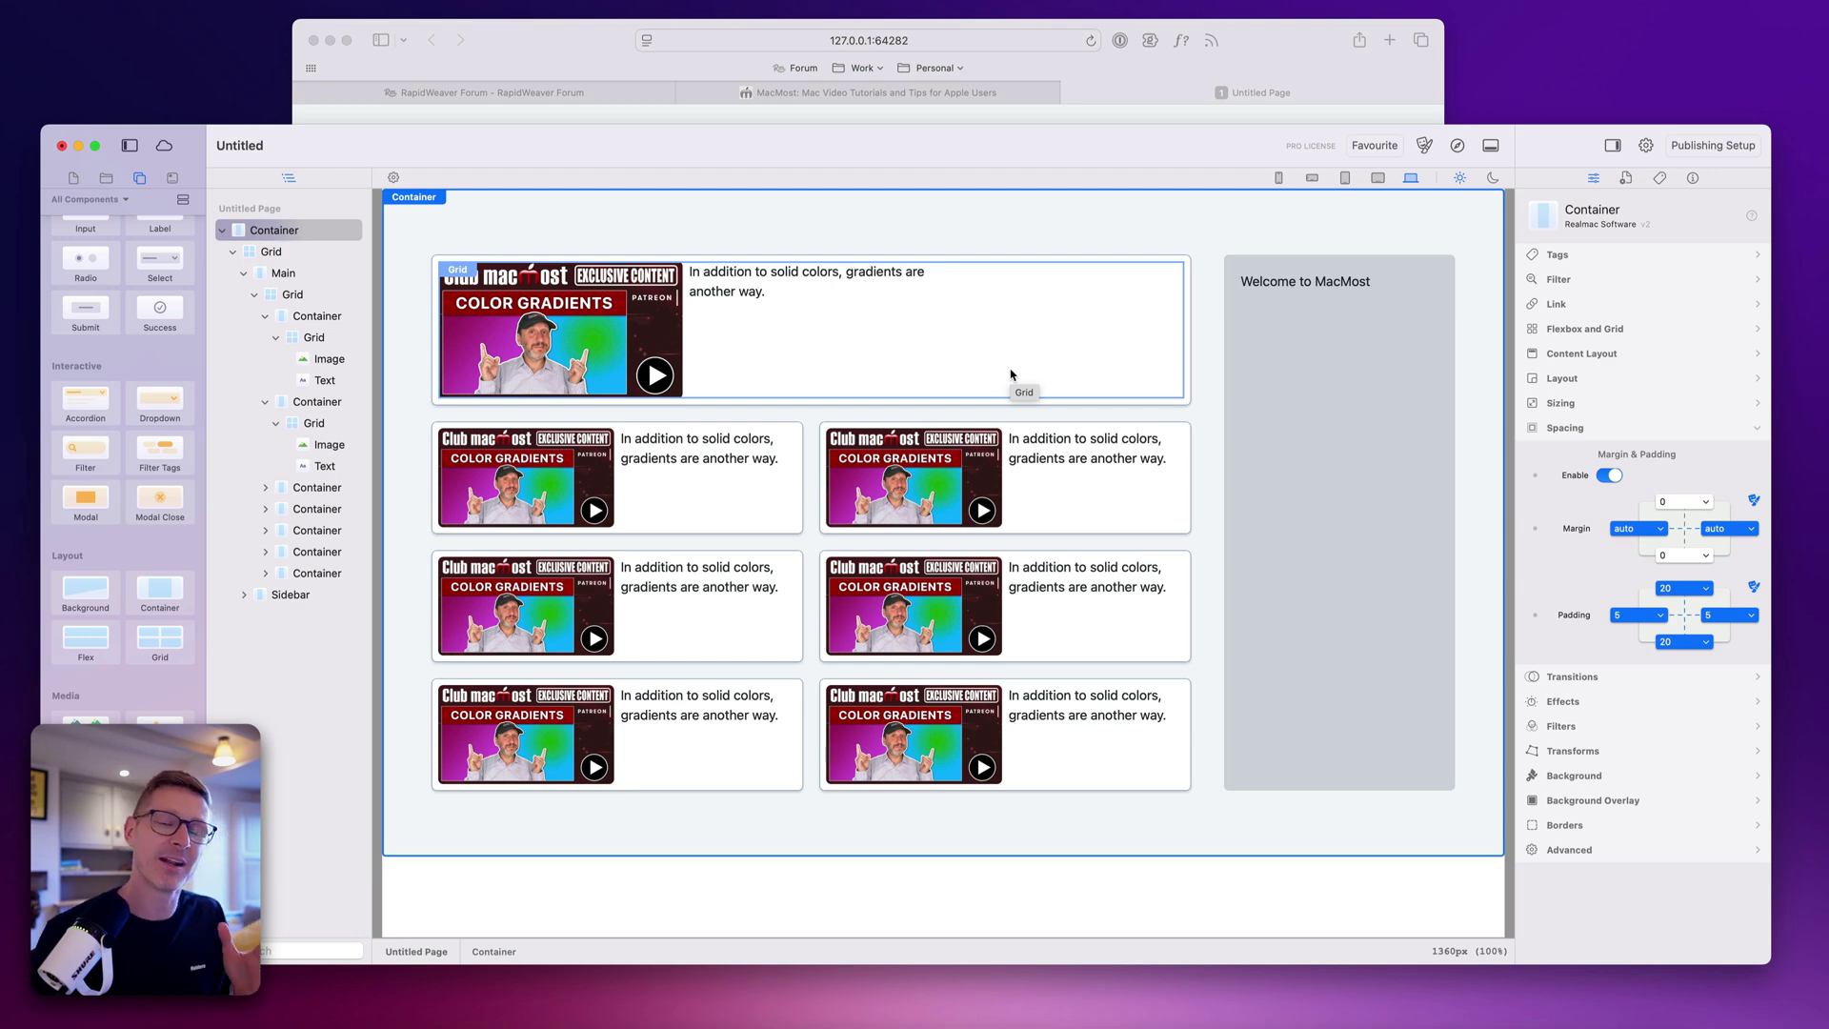
Step: Compare against the MacMost site tab in Safari, then return to RapidWeaver Elements
click(912, 102)
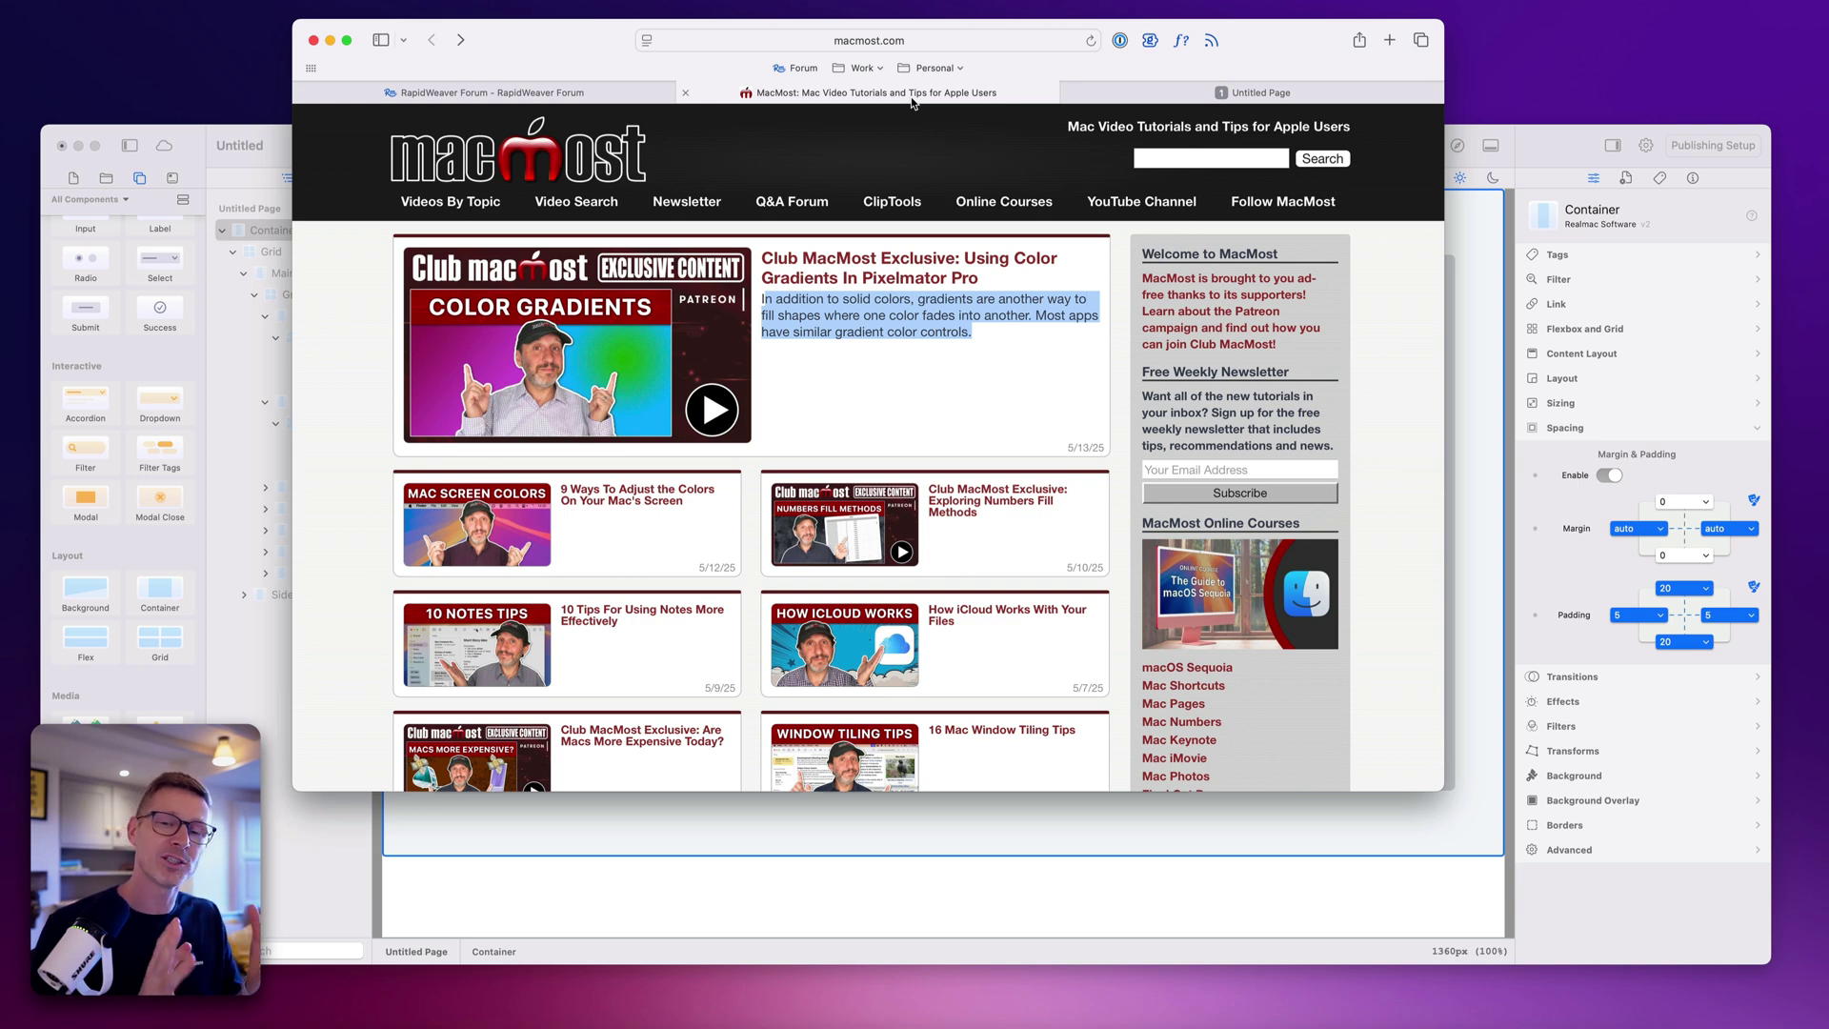
click(918, 808)
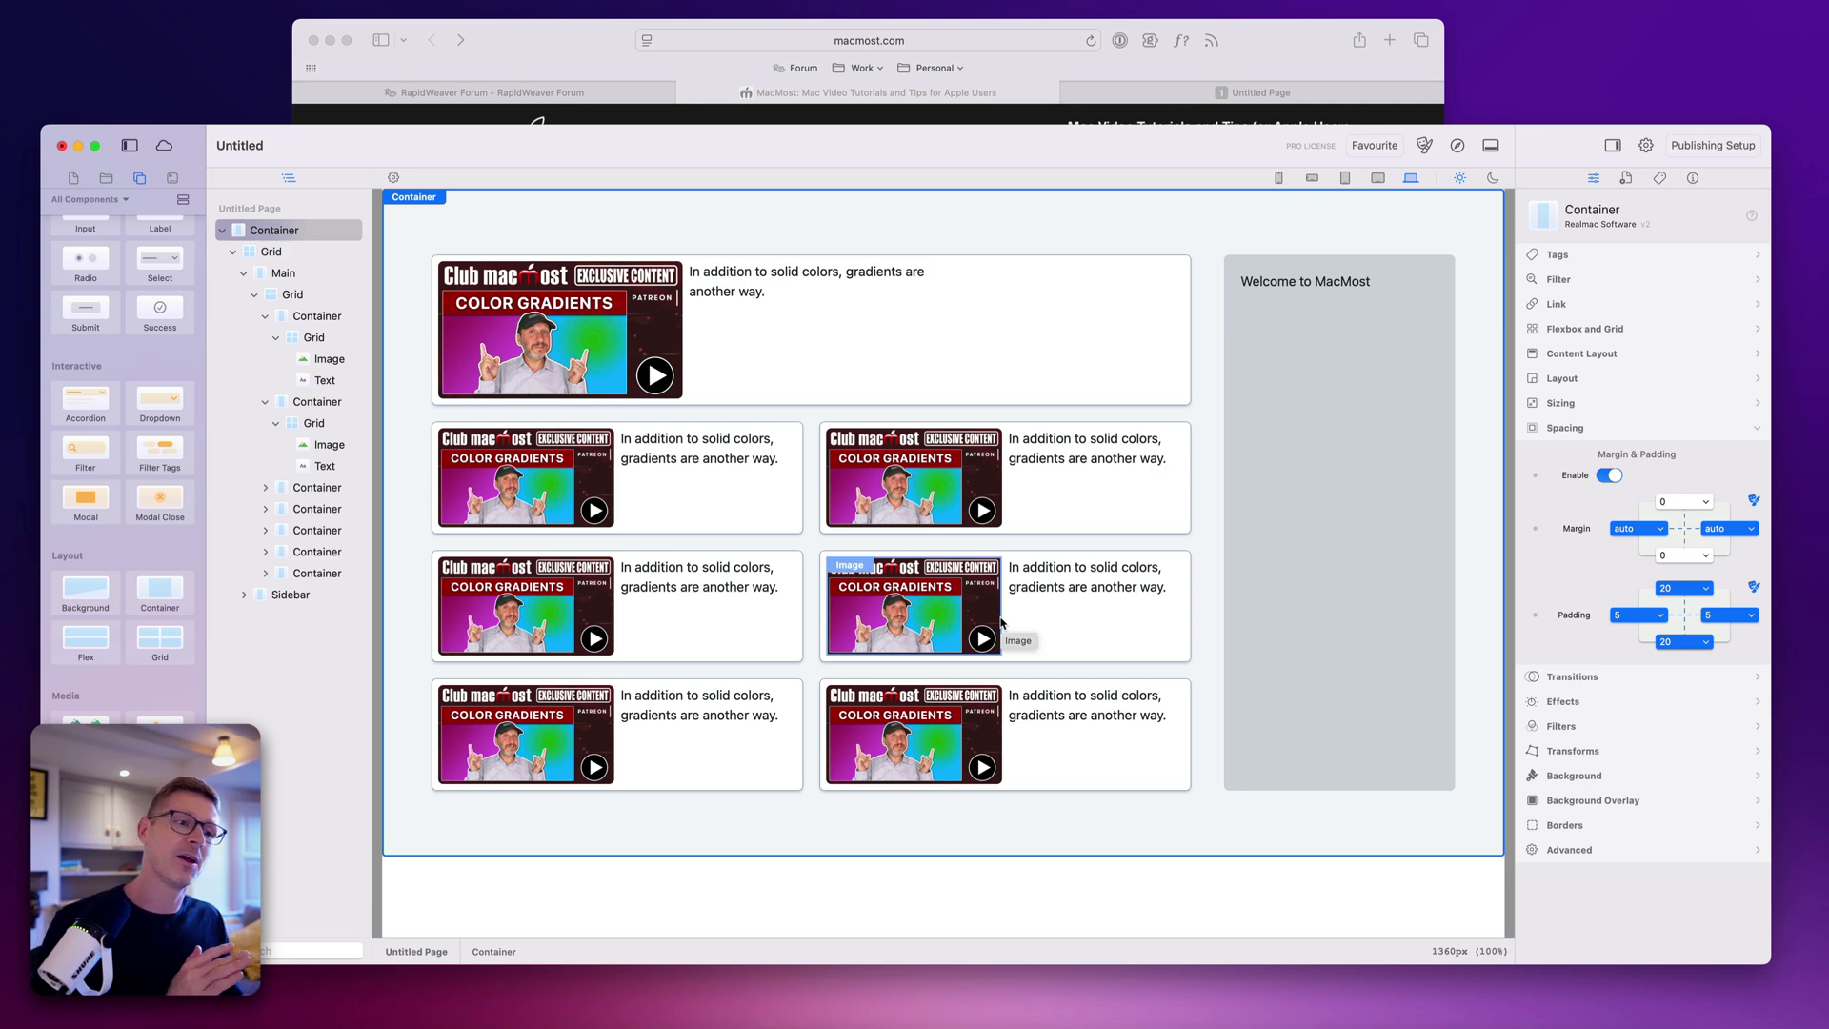
Step: Preview the page at 768px, 640px, smallest phone, 1024px and finally 1280px widths
click(1346, 179)
click(1313, 178)
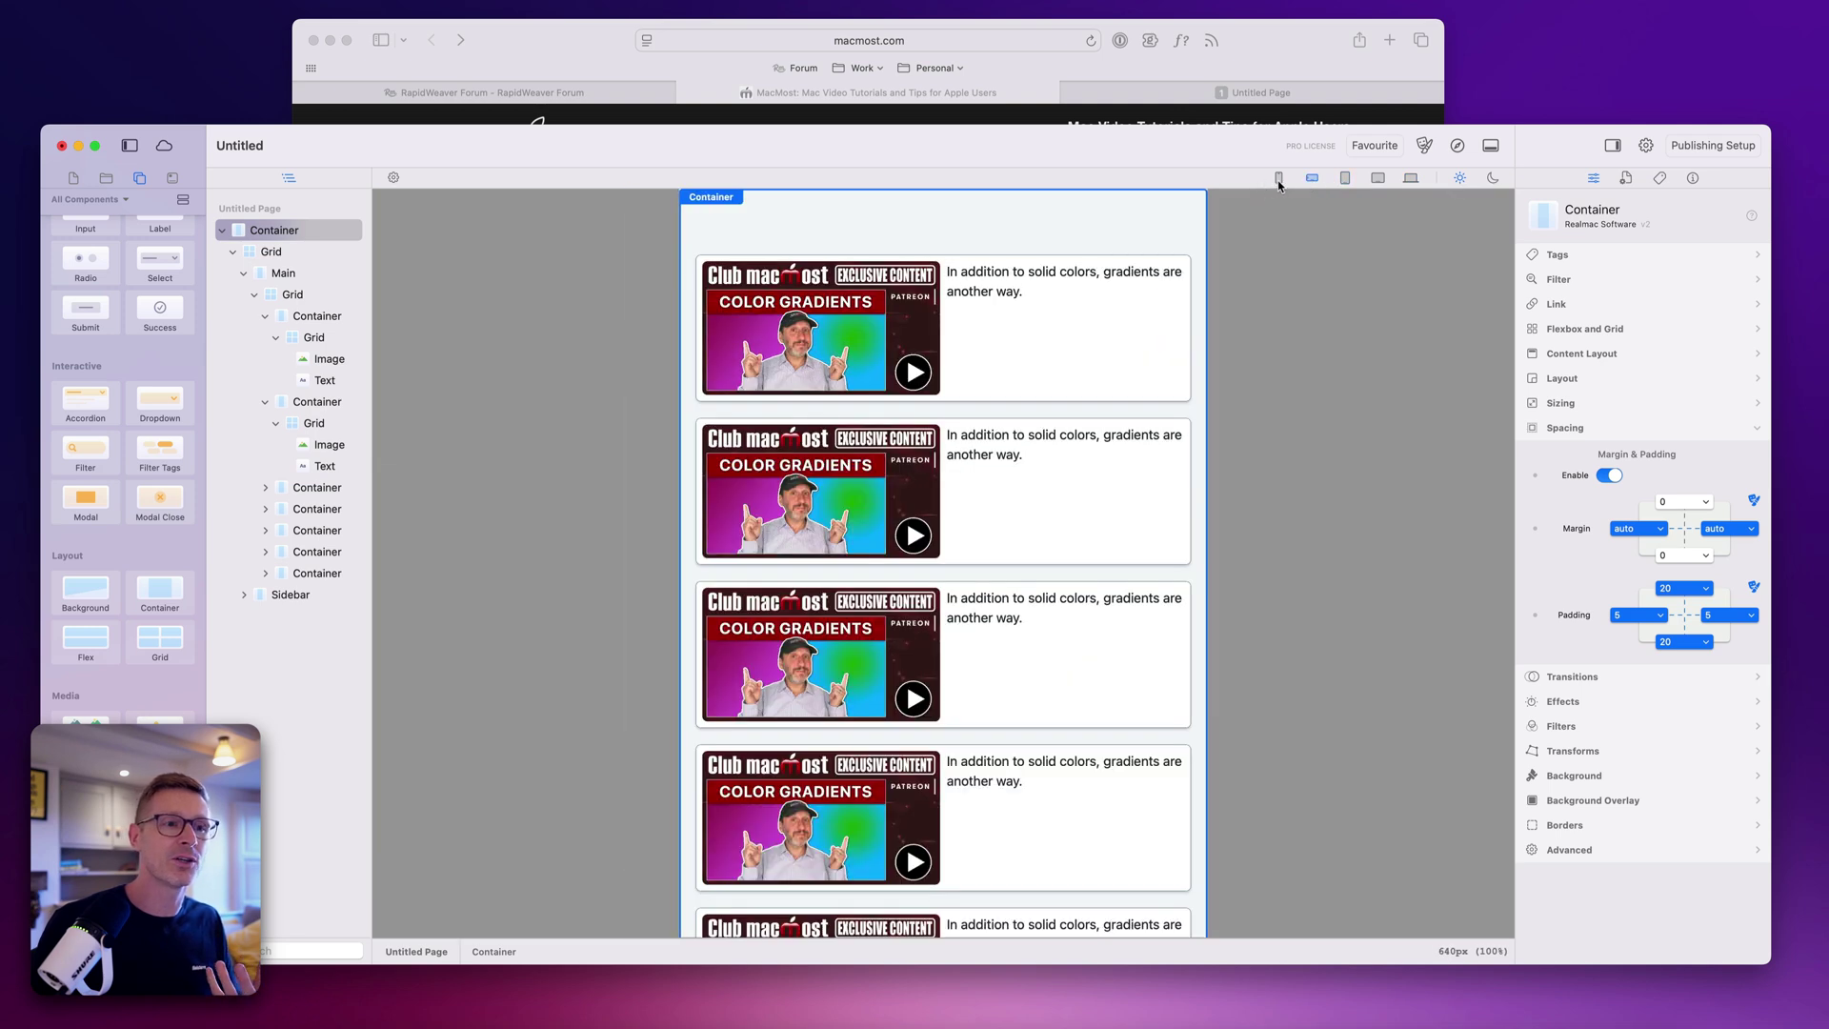
click(1278, 178)
click(1346, 179)
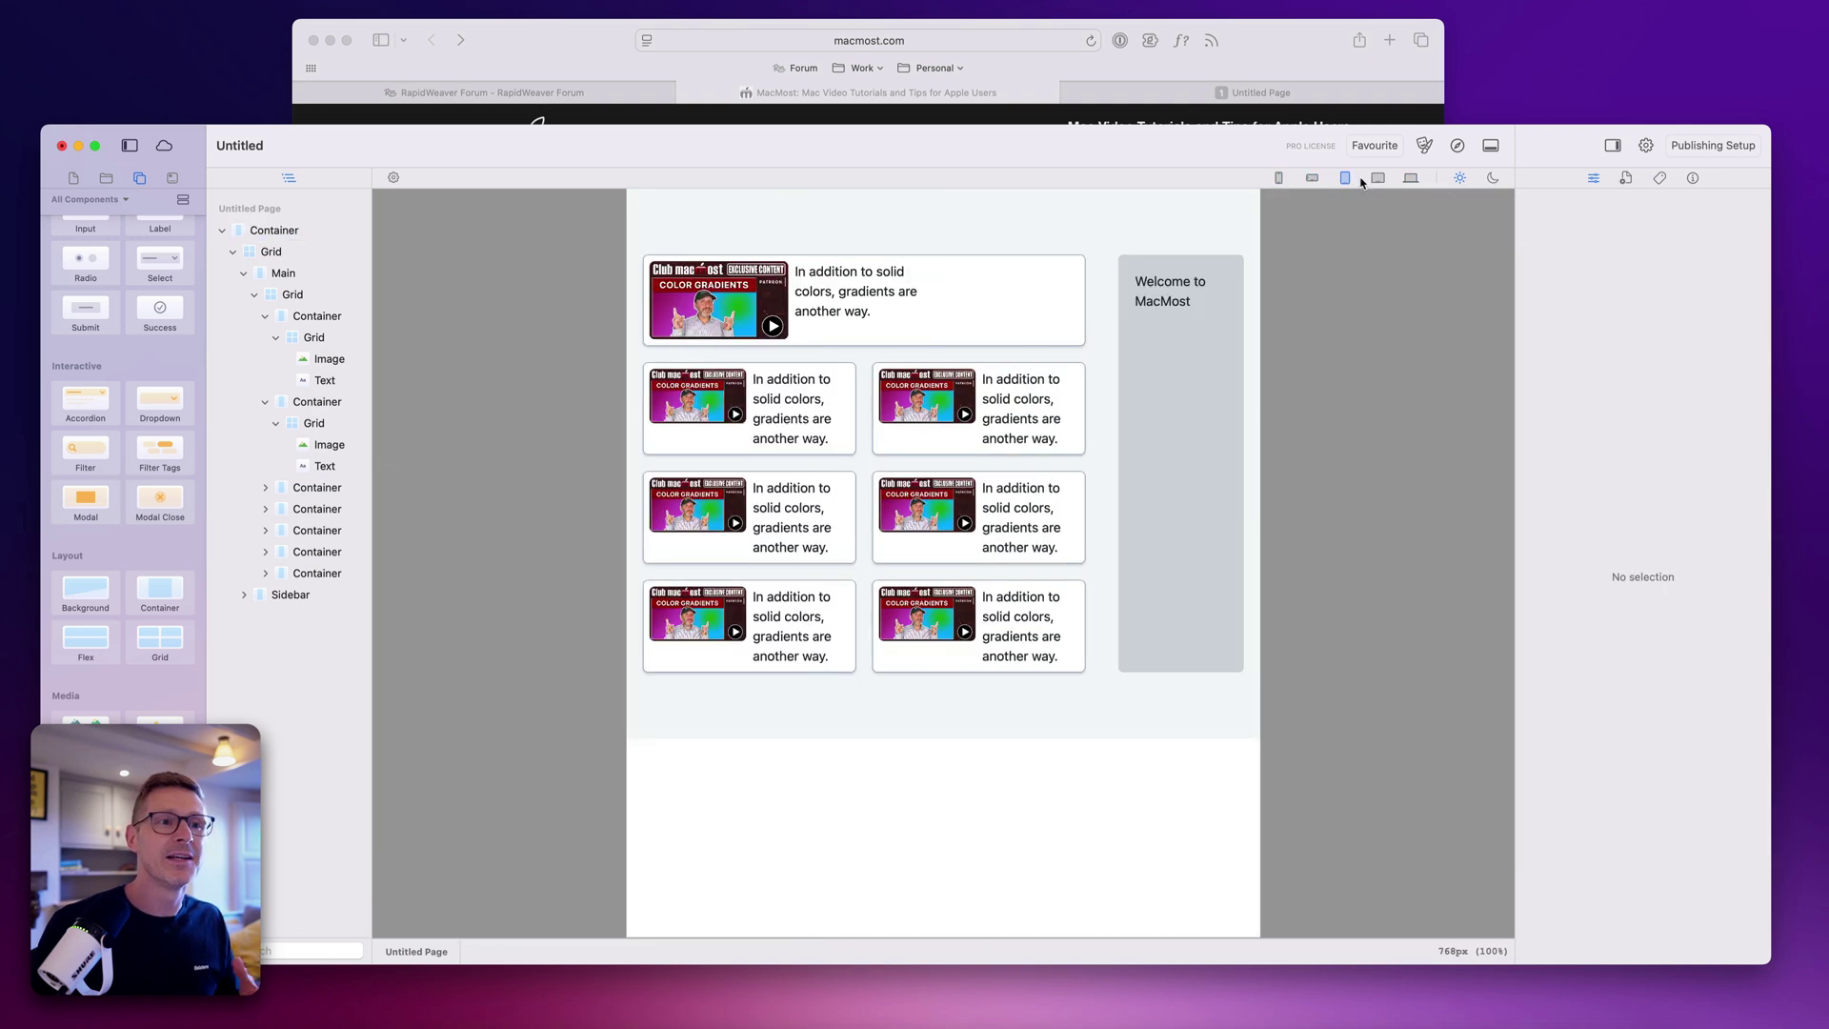
click(1377, 178)
click(1411, 178)
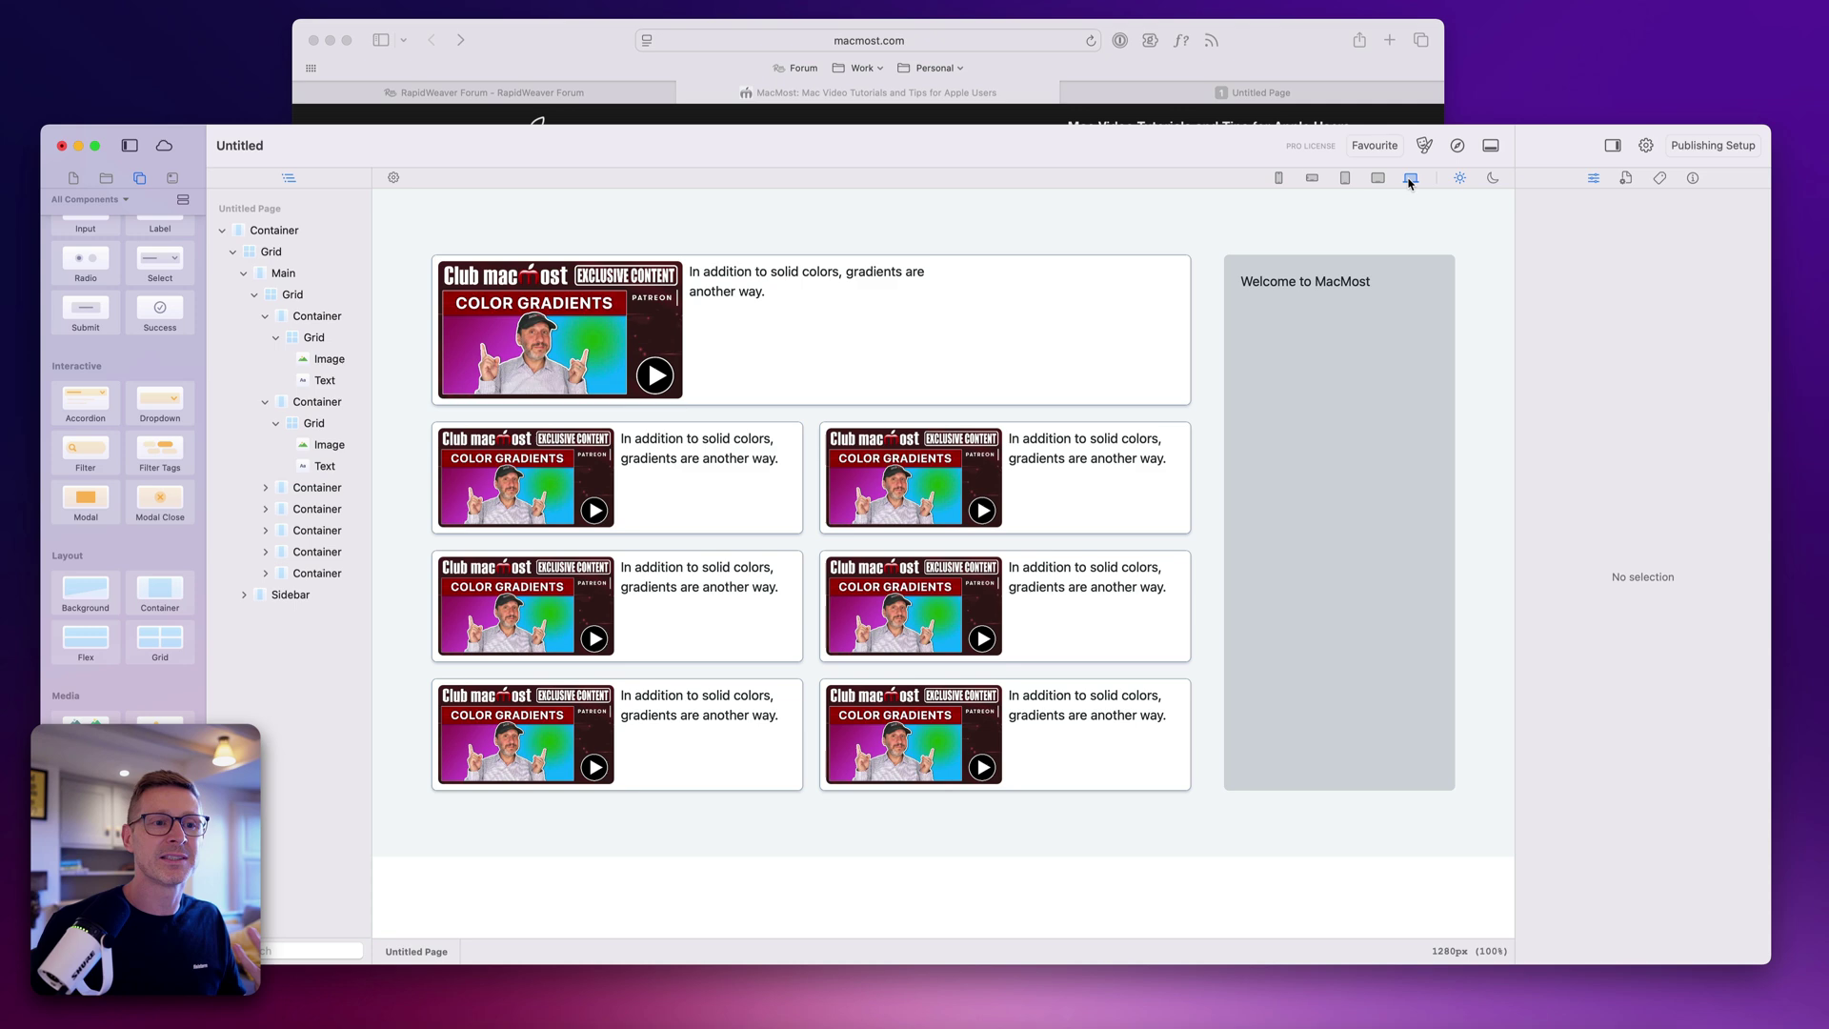